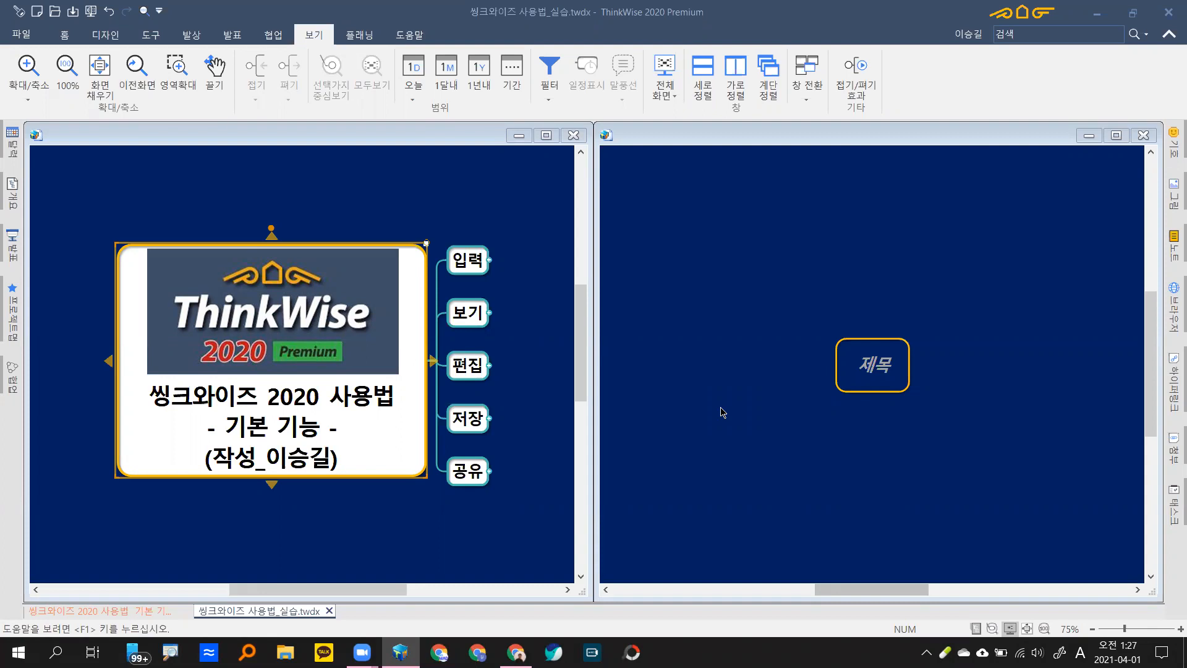
Step: Show the 홈 and 디자인 ribbon tabs, then pan the tutorial map up and to the left
left_click(65, 36)
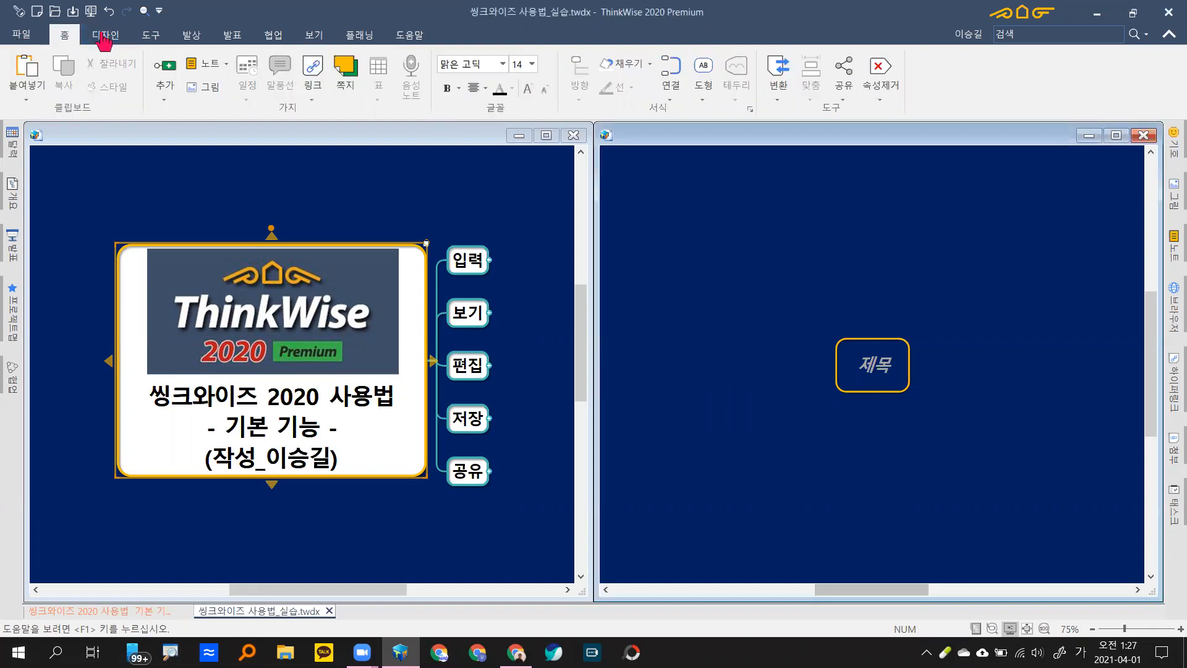
left_click(103, 37)
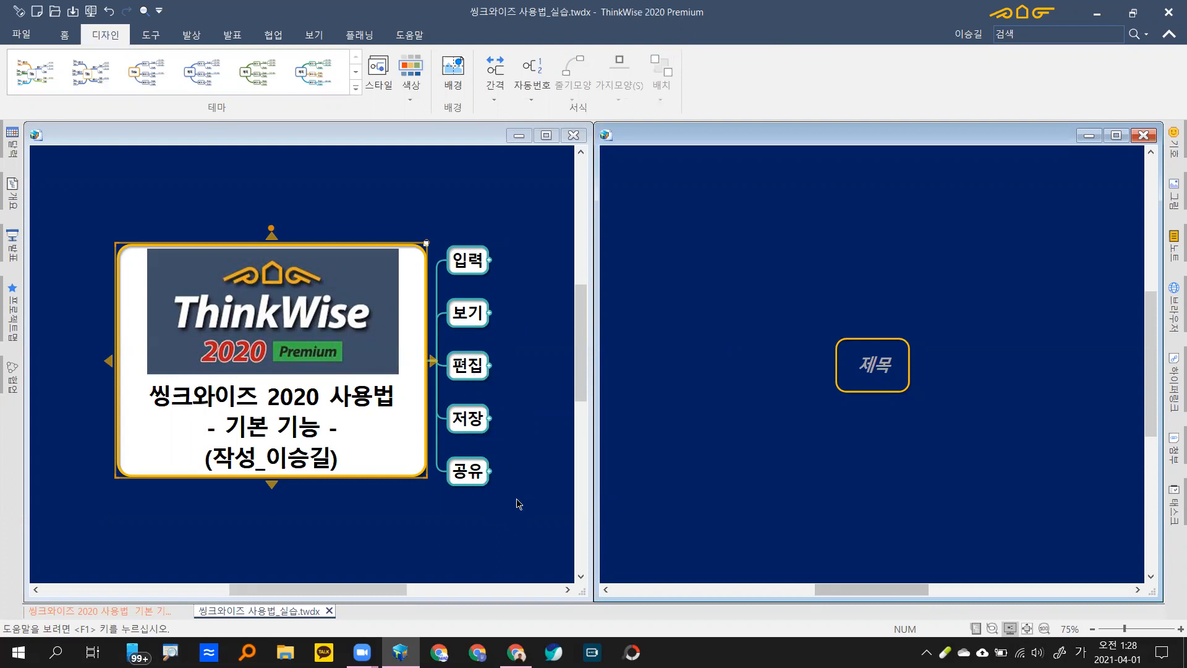
left_click_drag(507, 506, 485, 482)
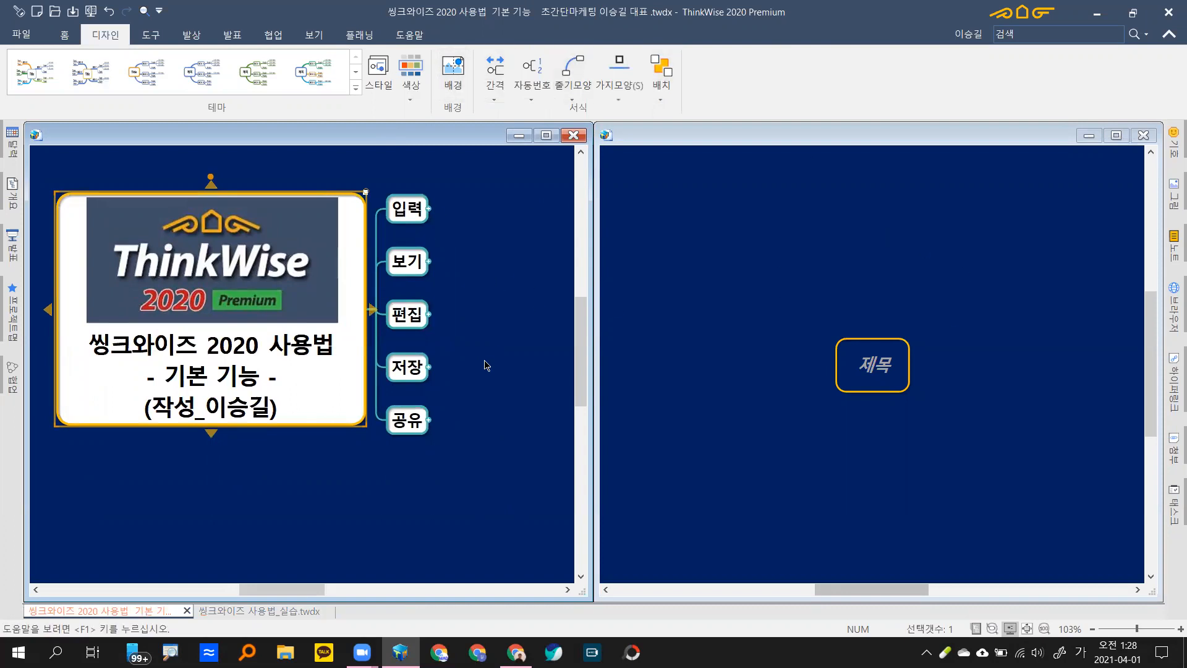
left_click_drag(485, 362, 484, 350)
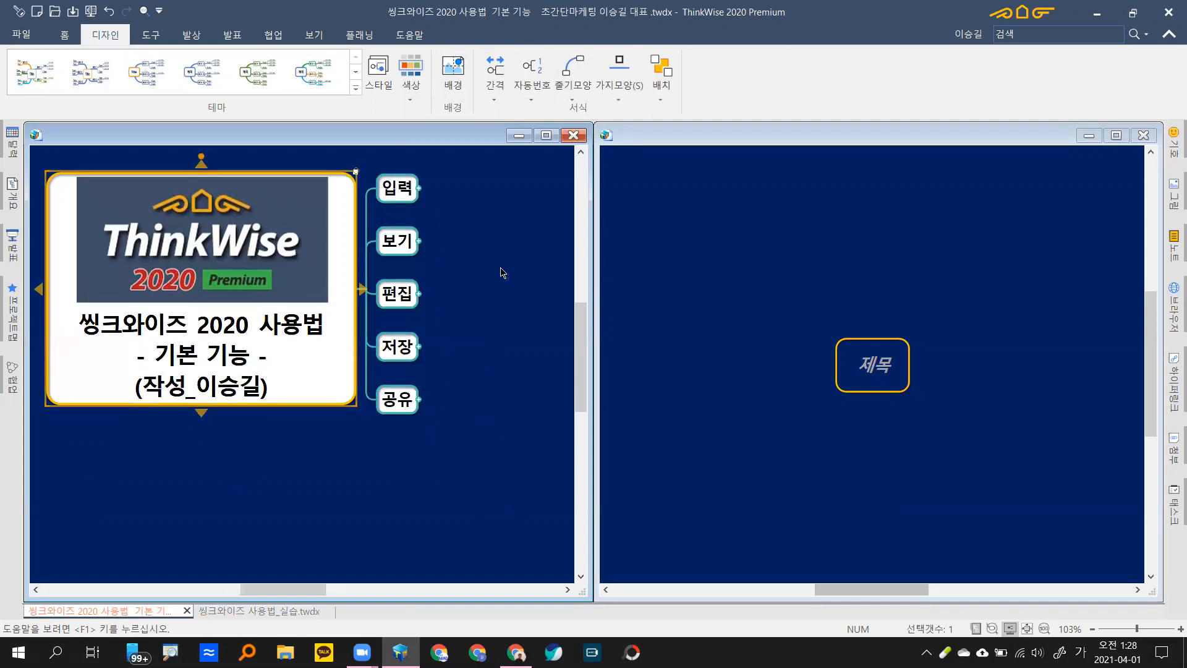
Step: Expand 입력 and its 가지 subtopic to show 가지입력 through 가지삭제, then select 제목
left_click(408, 193)
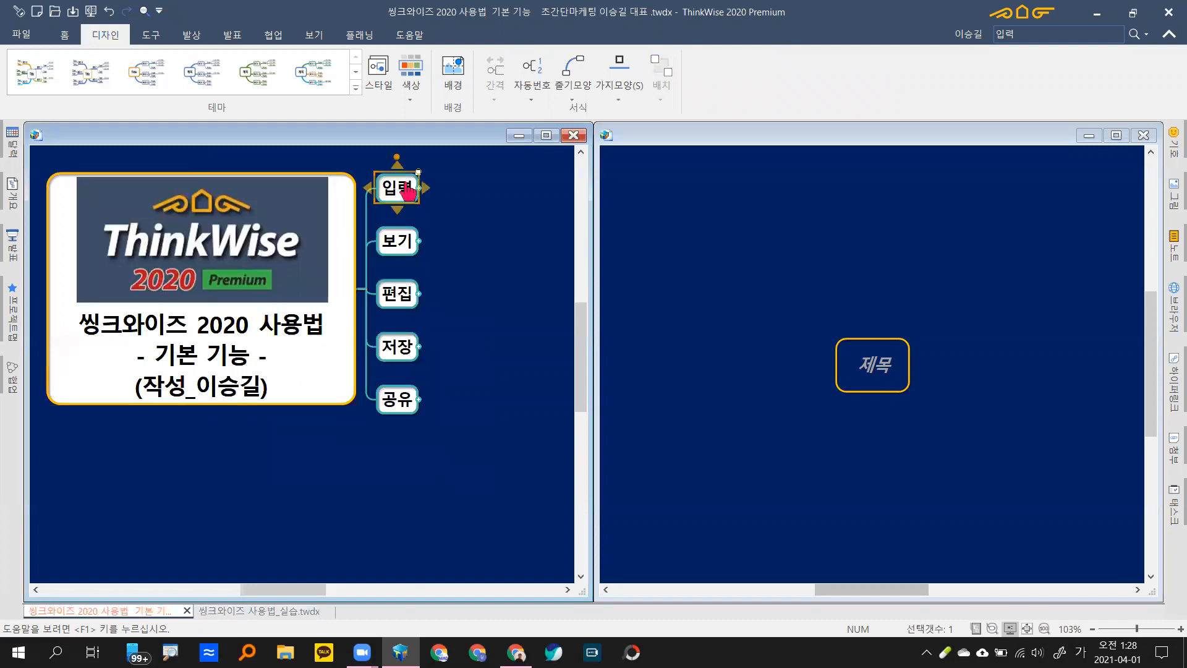
double_click(407, 193)
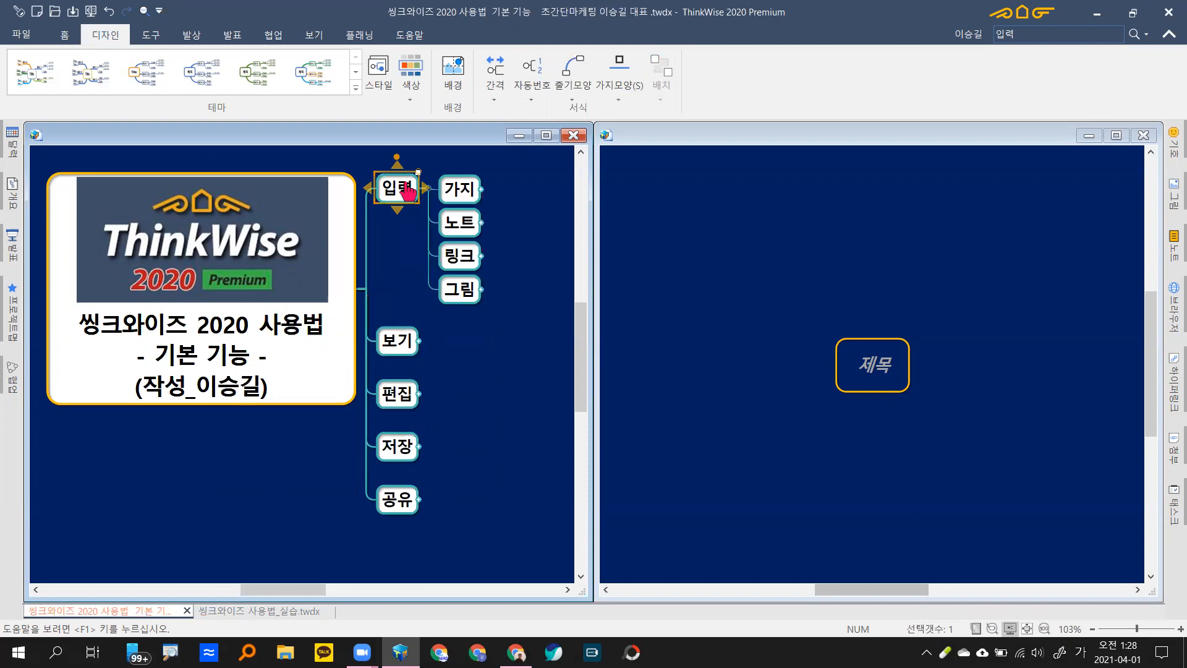
key("Right")
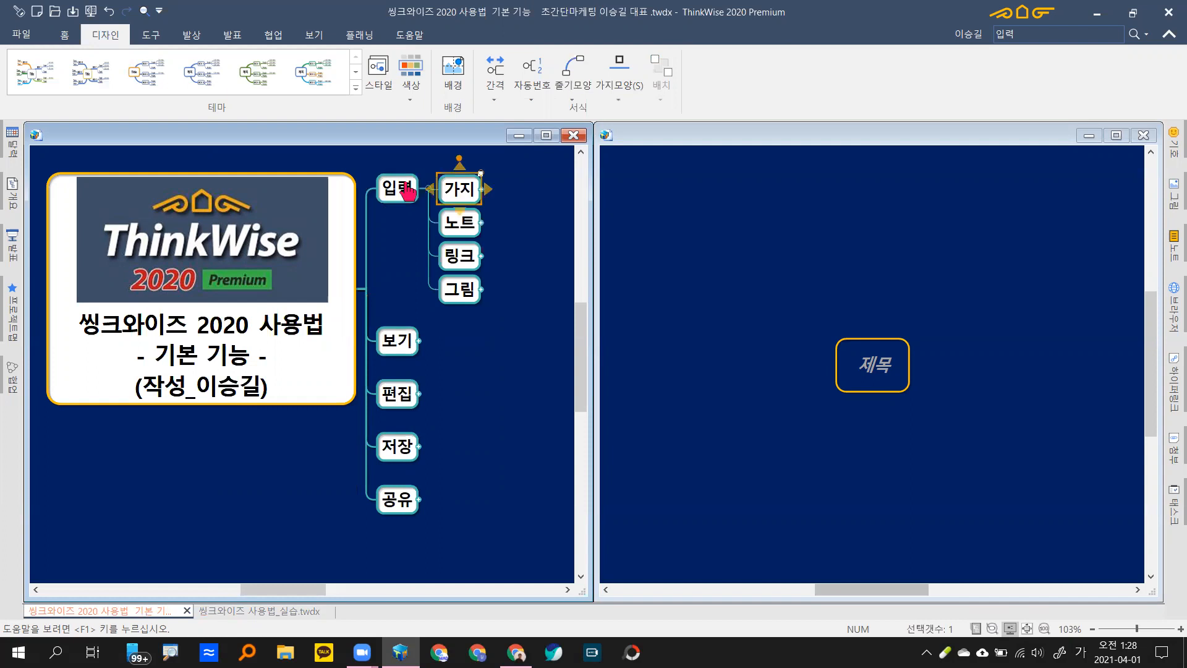
key("plus")
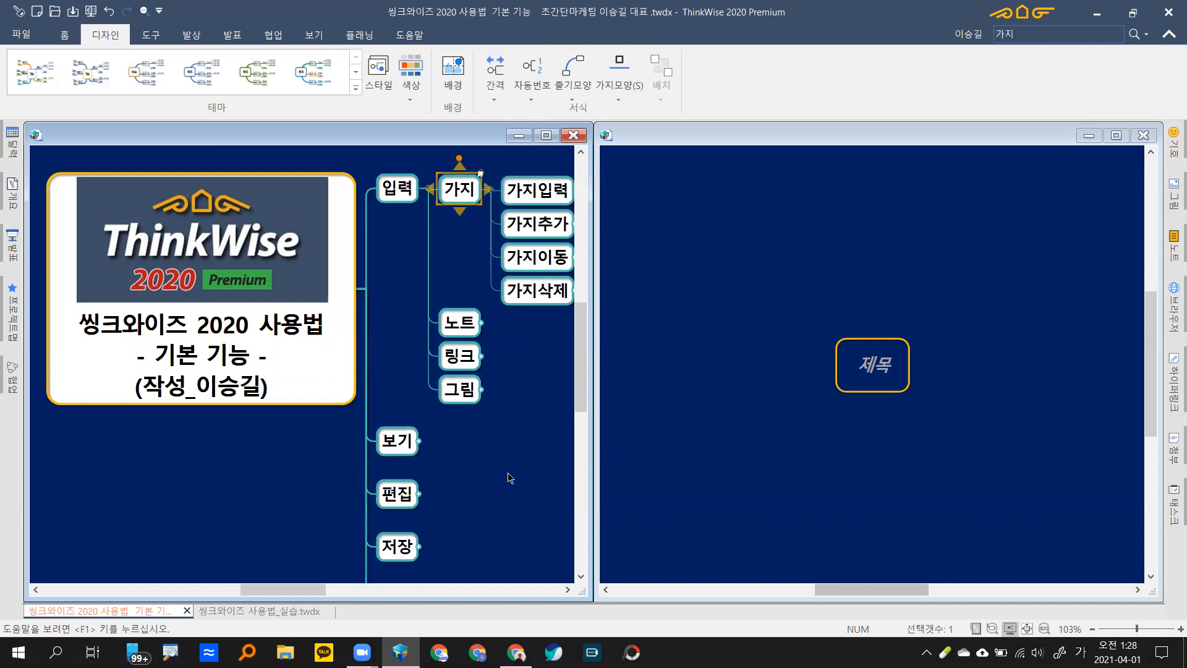
left_click(874, 381)
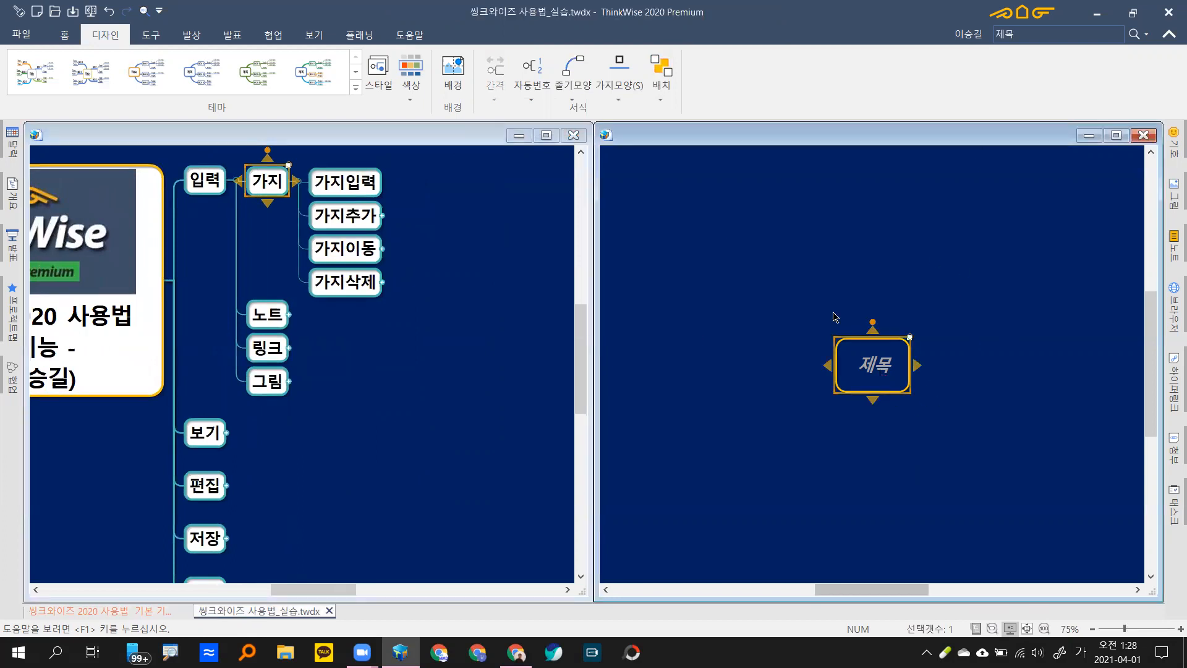
key("space")
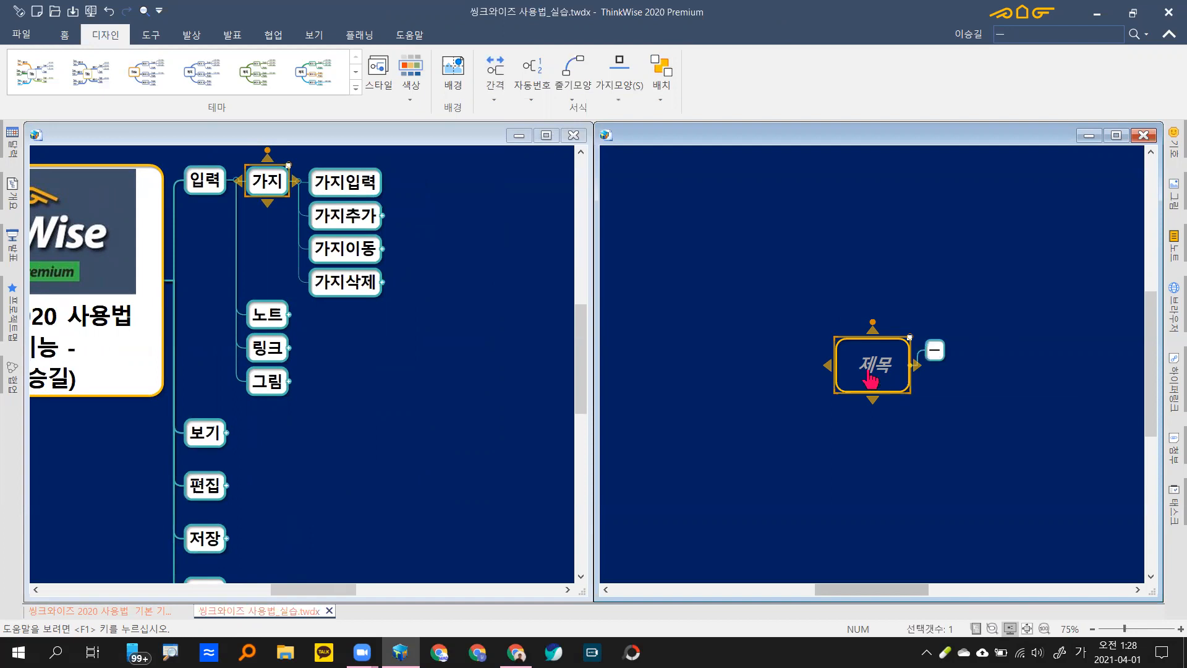
type("1")
key("Return")
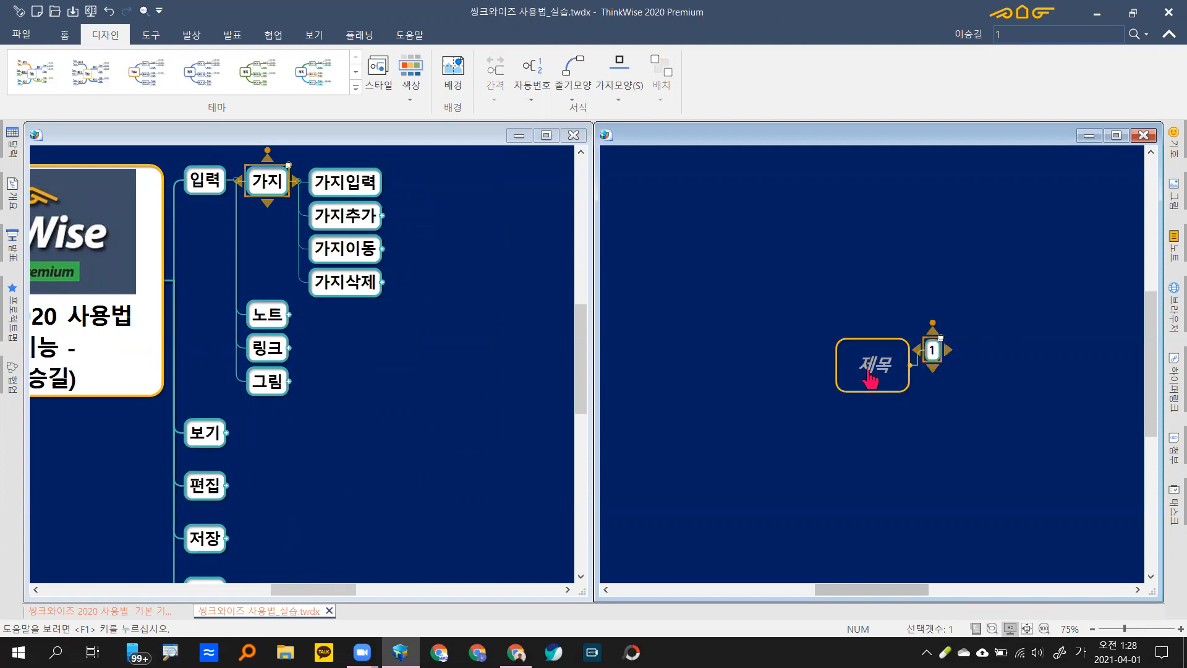
key("space")
type("2")
key("Return")
key("space")
type("3")
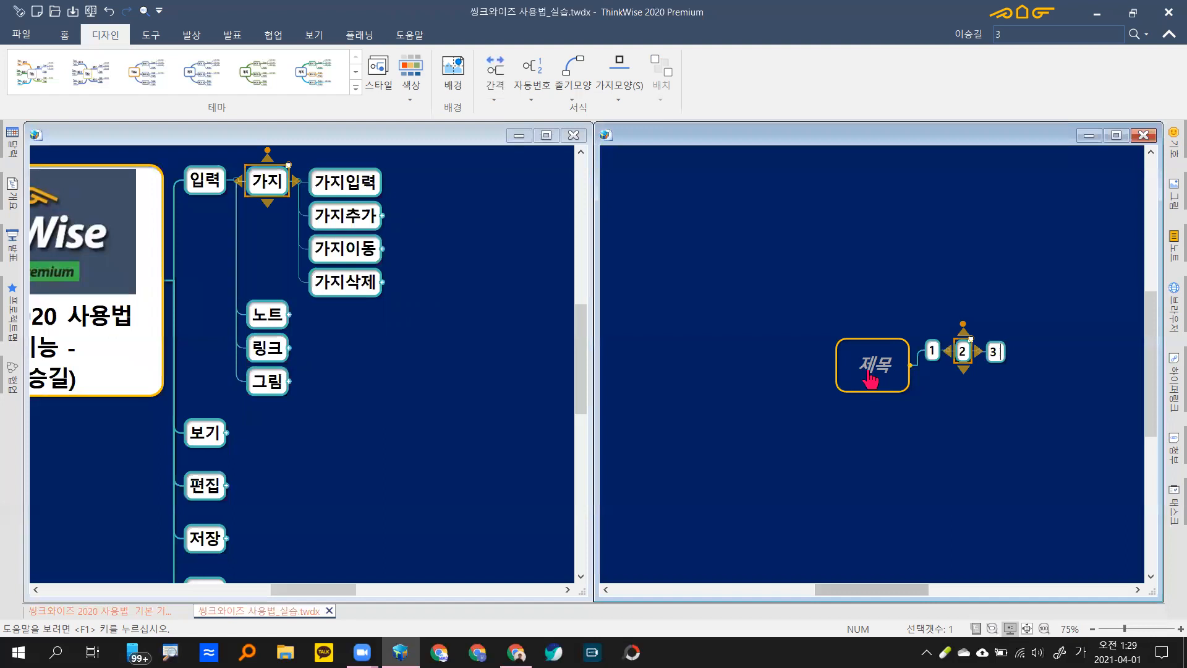
key("Return")
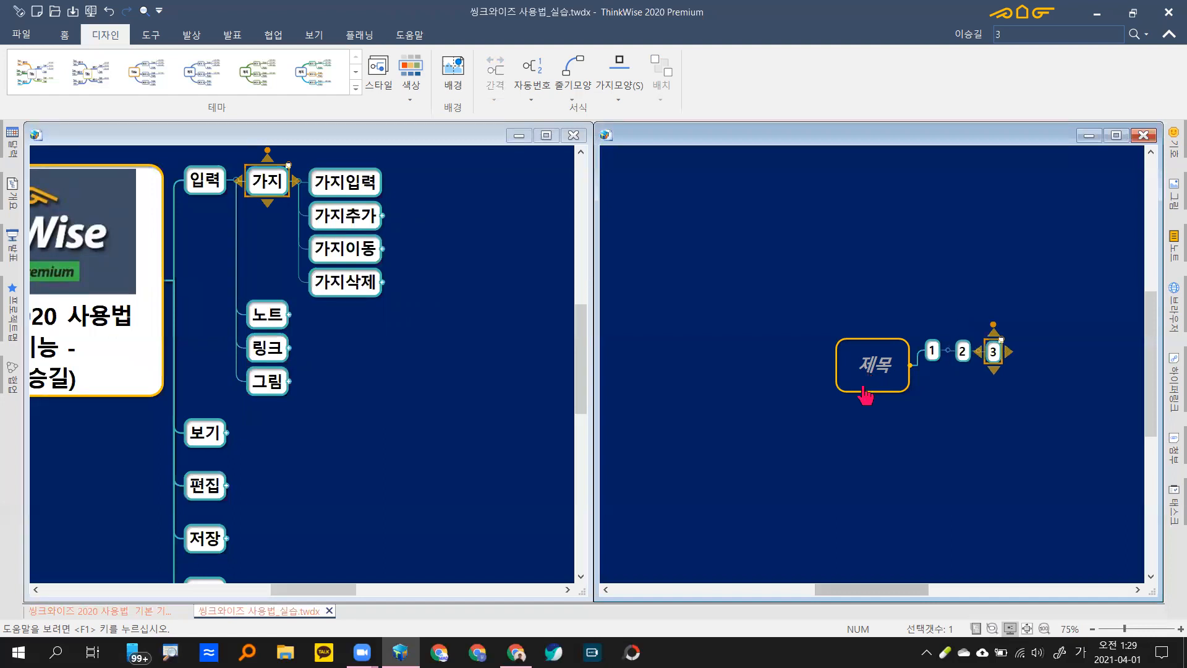
left_click_drag(1057, 313, 929, 391)
key("Delete")
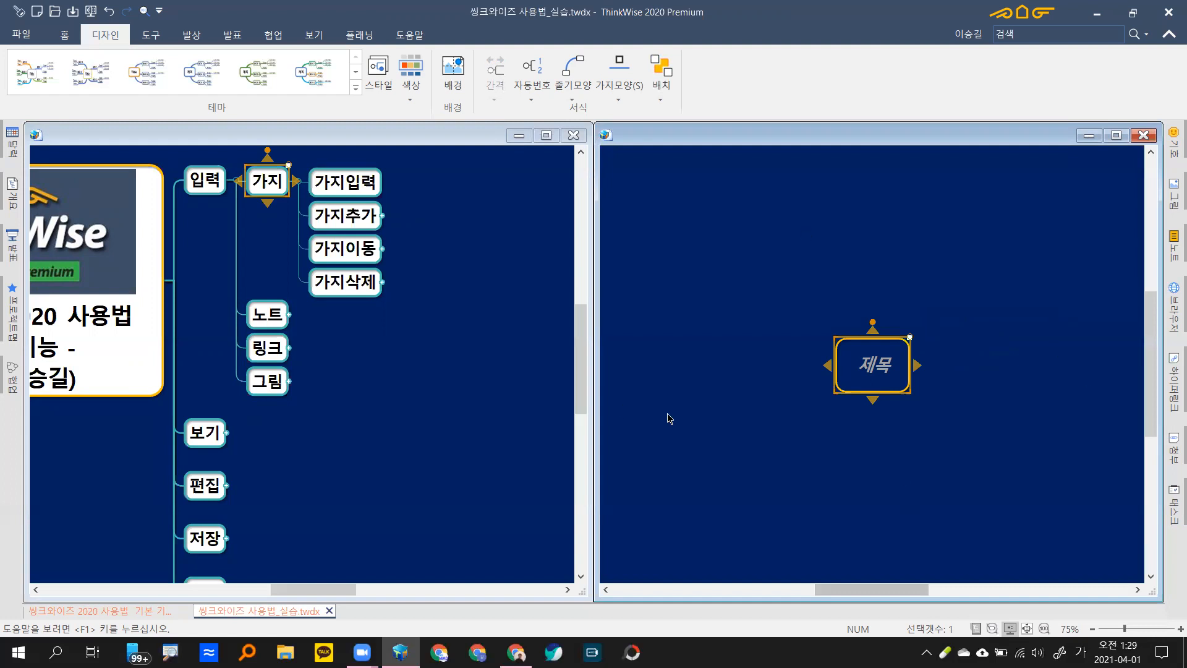
Step: Pan the tutorial map left to center 입력 and 가지, then reselect the practice map's 제목
left_click(428, 390)
left_click_drag(432, 392, 400, 393)
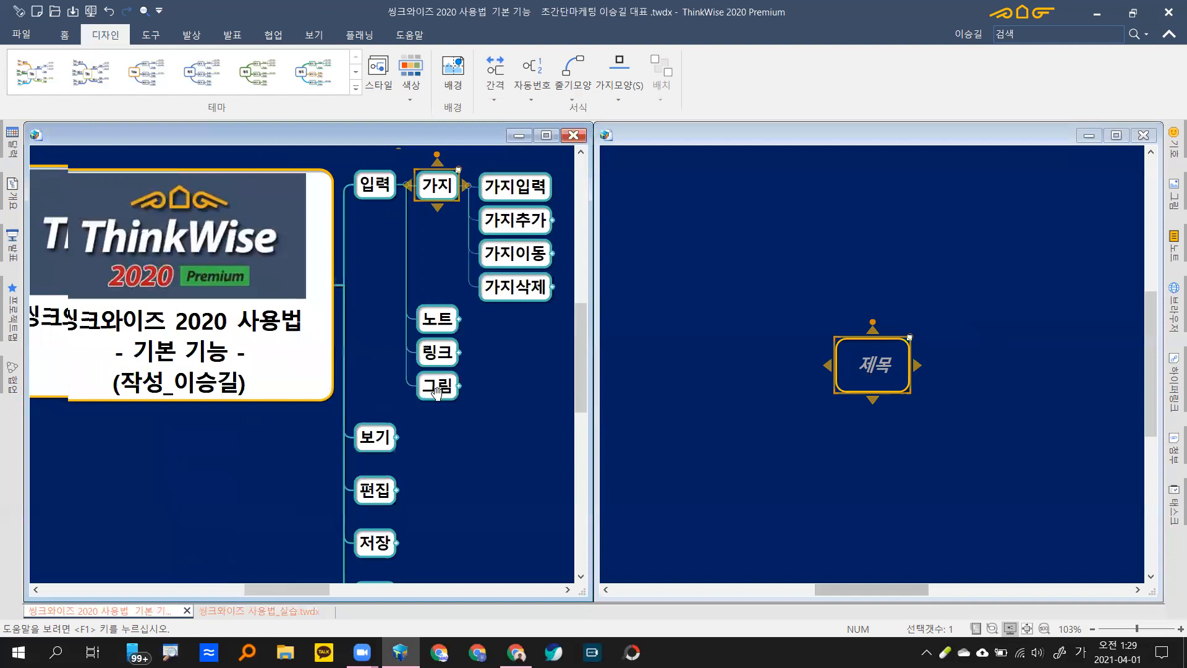
left_click_drag(433, 393, 272, 393)
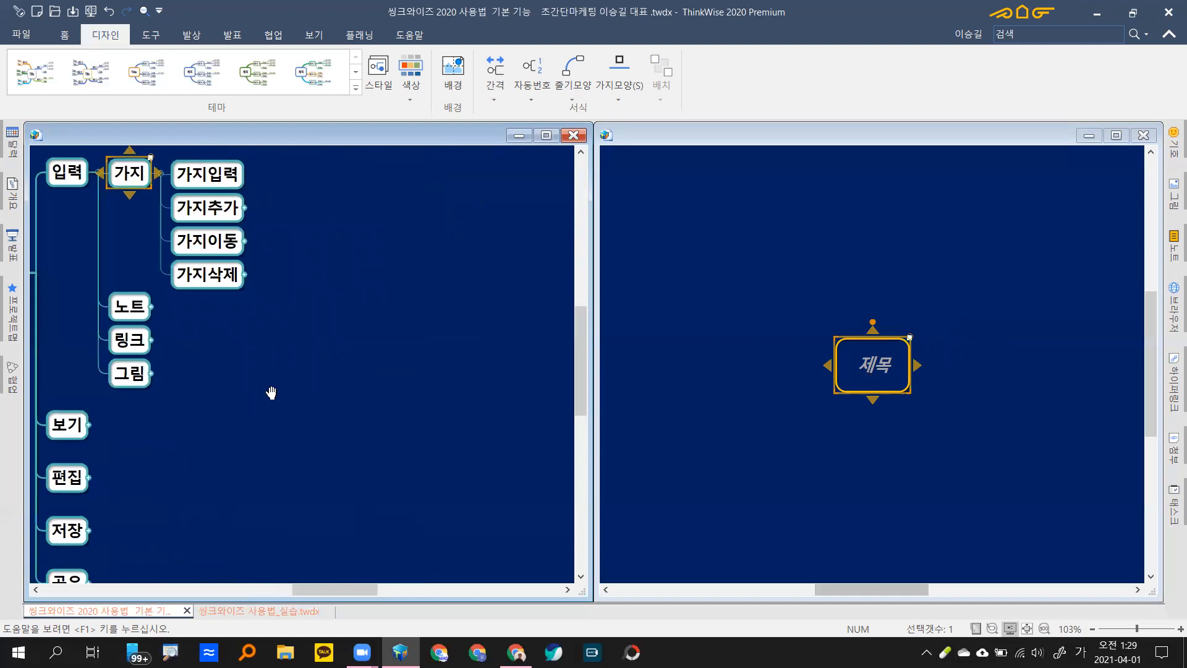
left_click(928, 413)
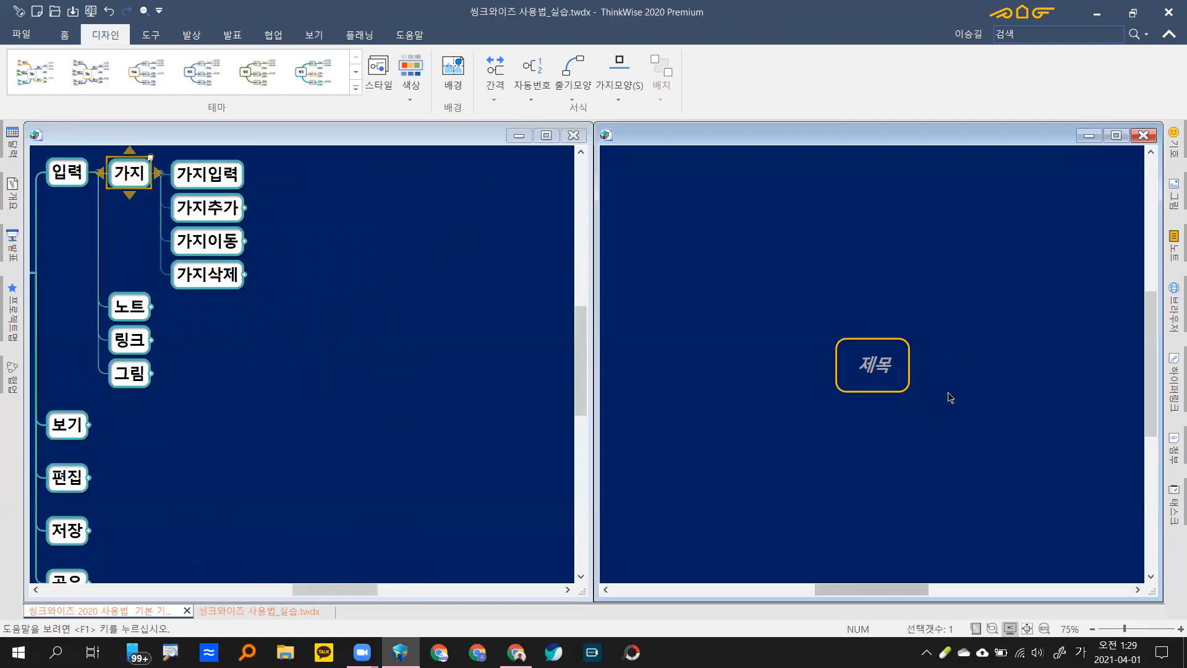
left_click(877, 366)
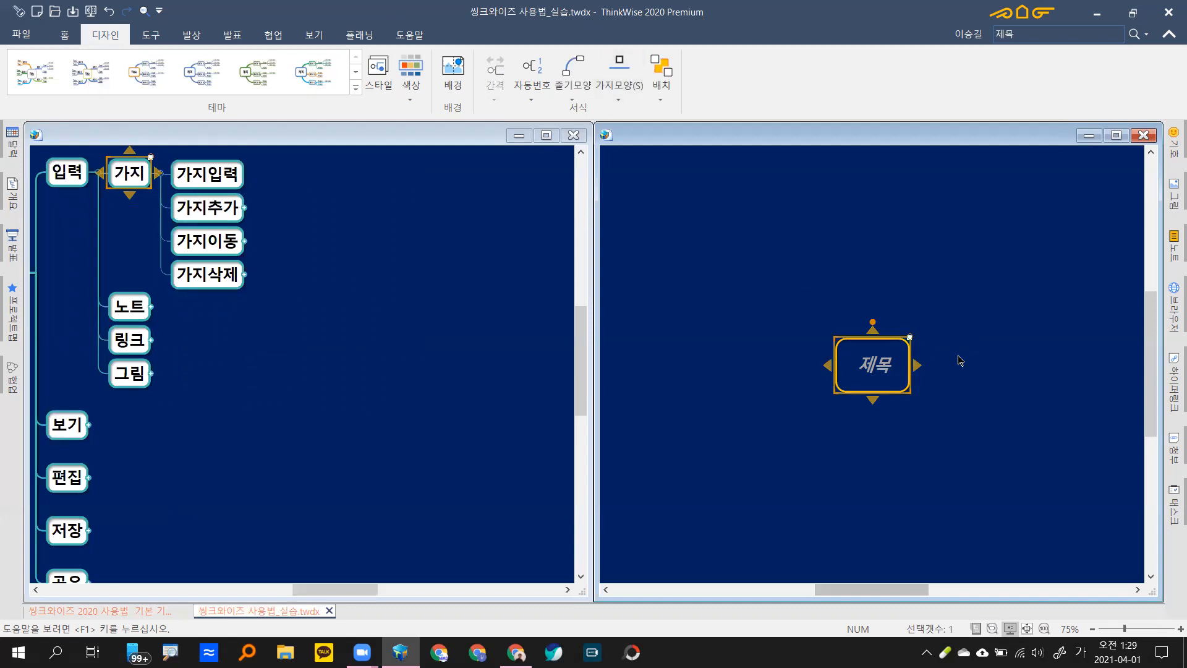
left_click(975, 223)
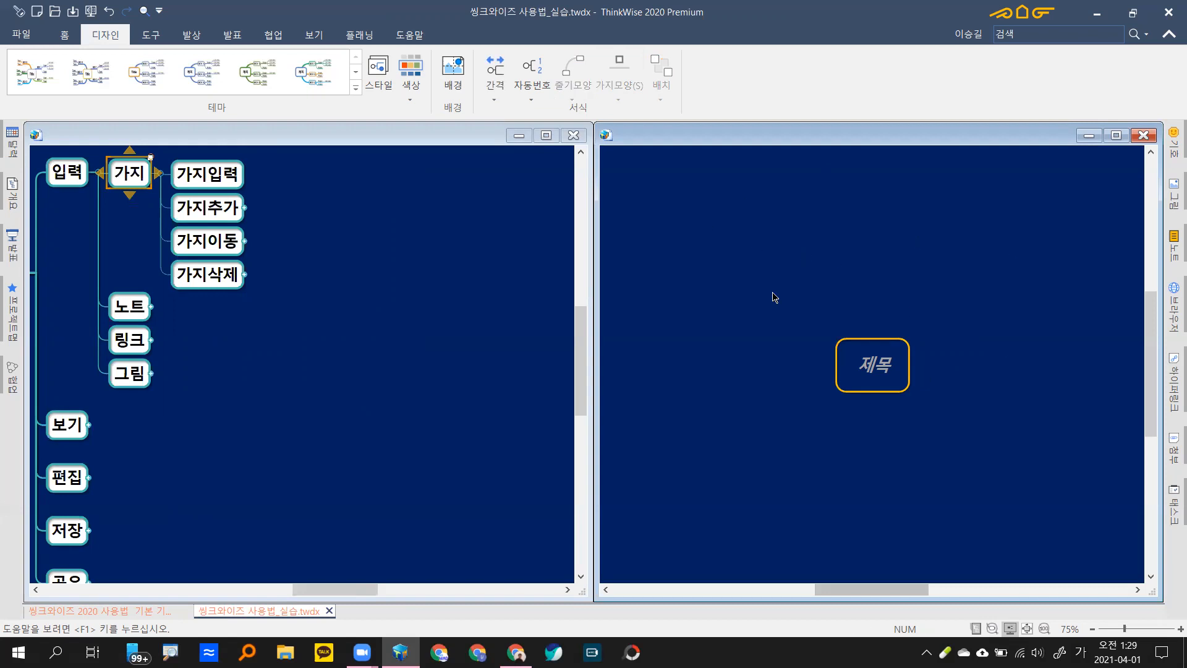
left_click(861, 357)
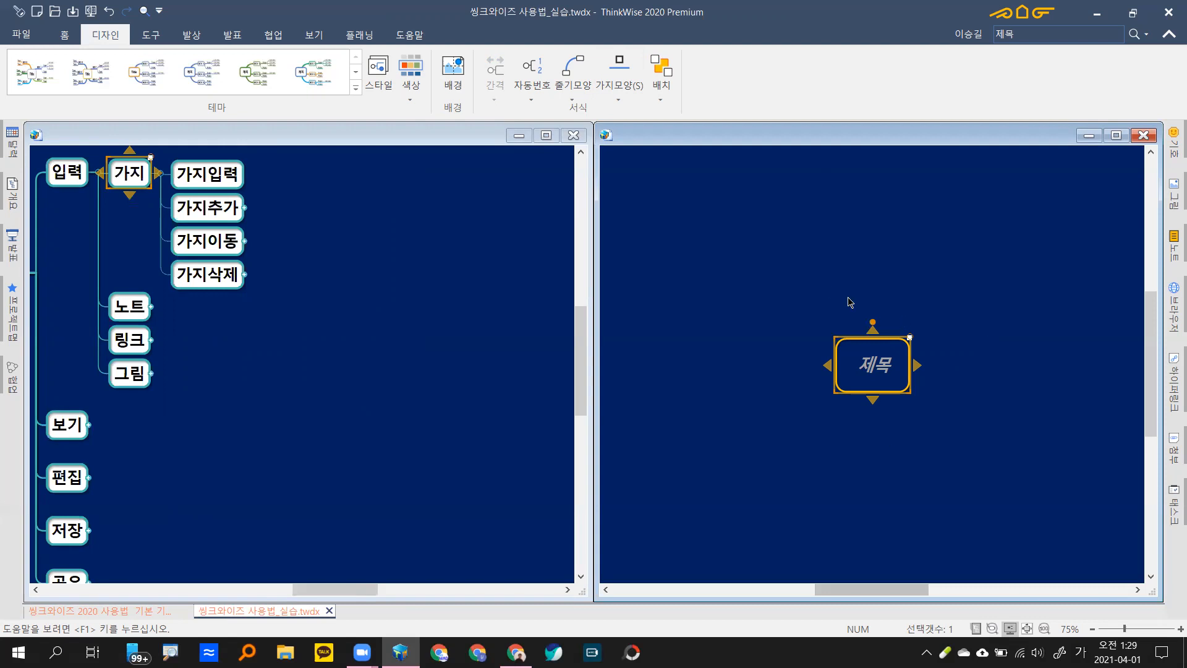
Step: Rename the practice map's central 제목 topic to 초간단마케팅
key("space")
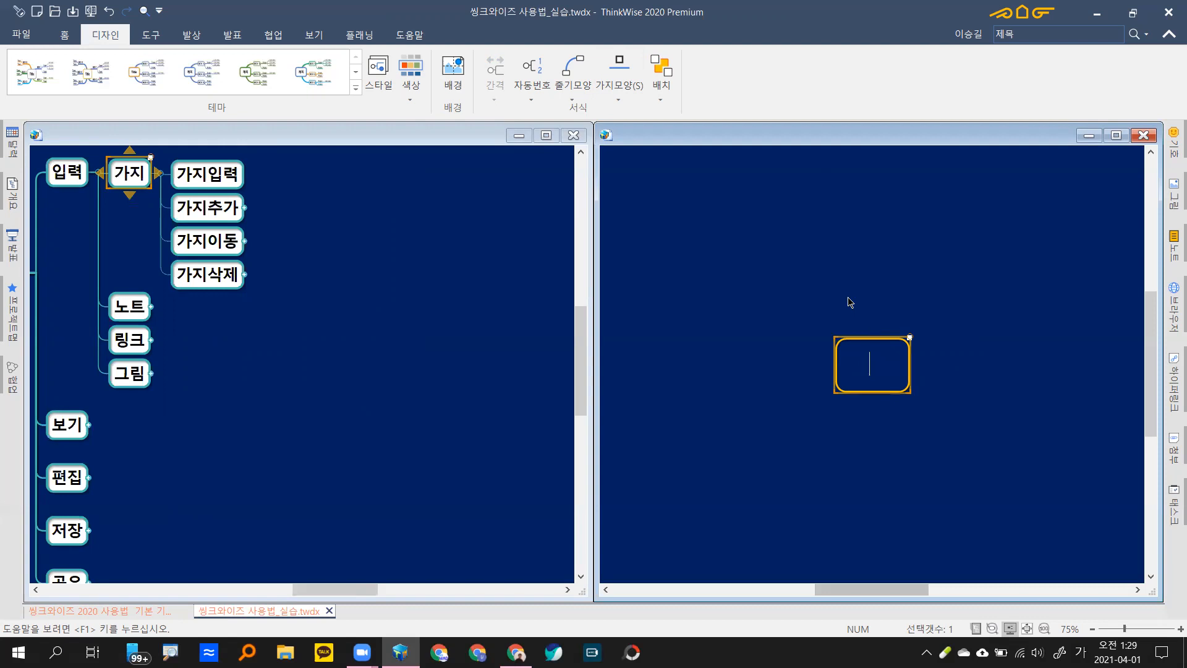
type("초간단마케팅")
key("Return")
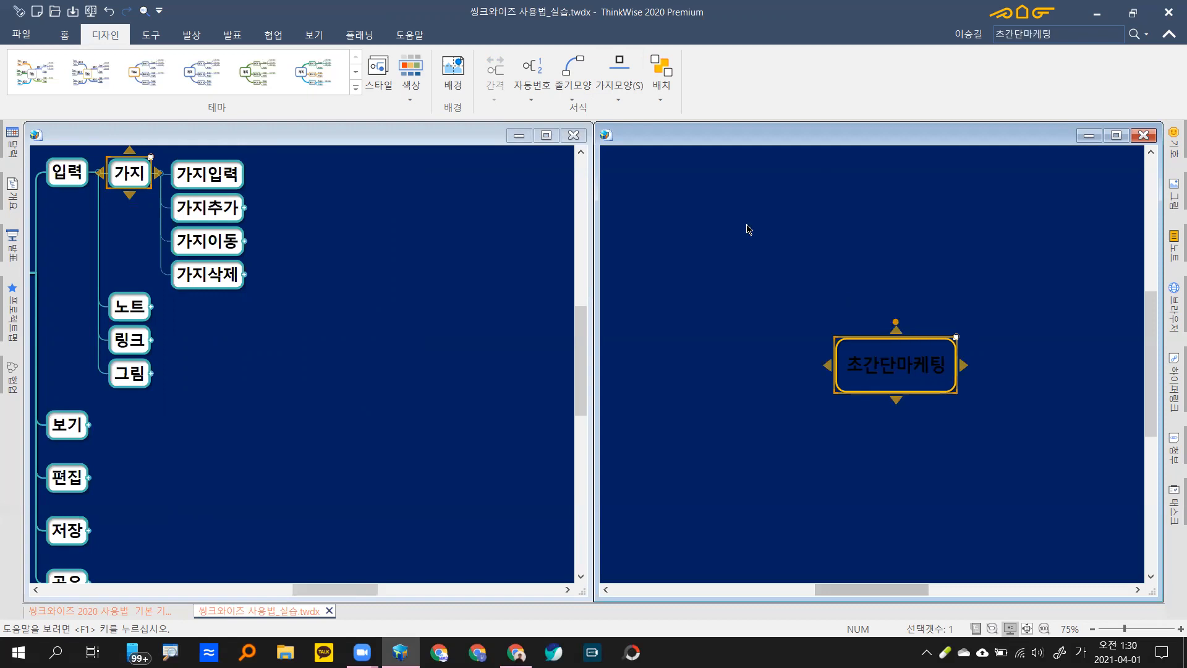
Step: Fill the 초간단마케팅 topic with white and pan it toward the upper left
left_click(64, 34)
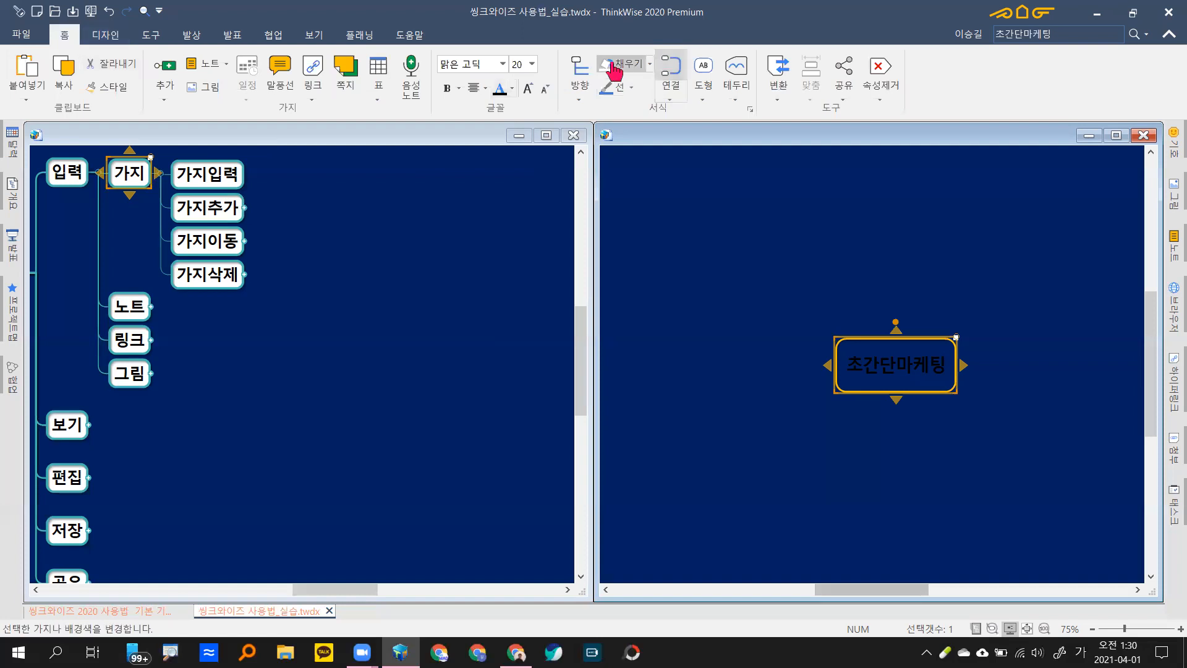
left_click(615, 70)
left_click_drag(1016, 408, 828, 278)
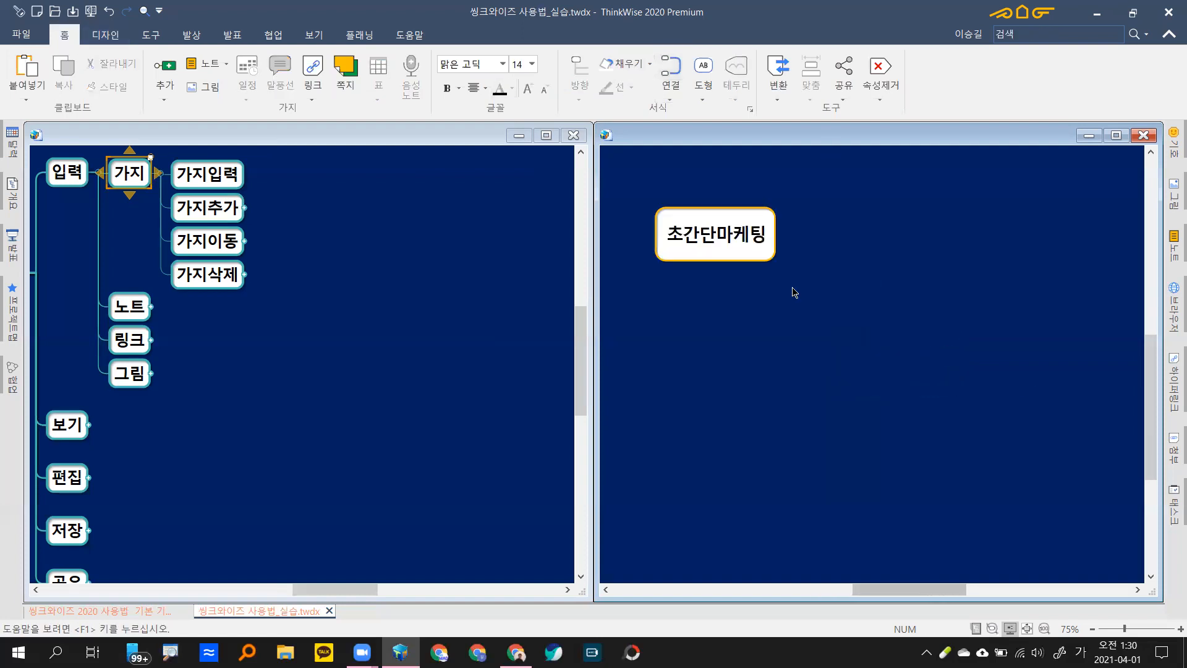
left_click(732, 258)
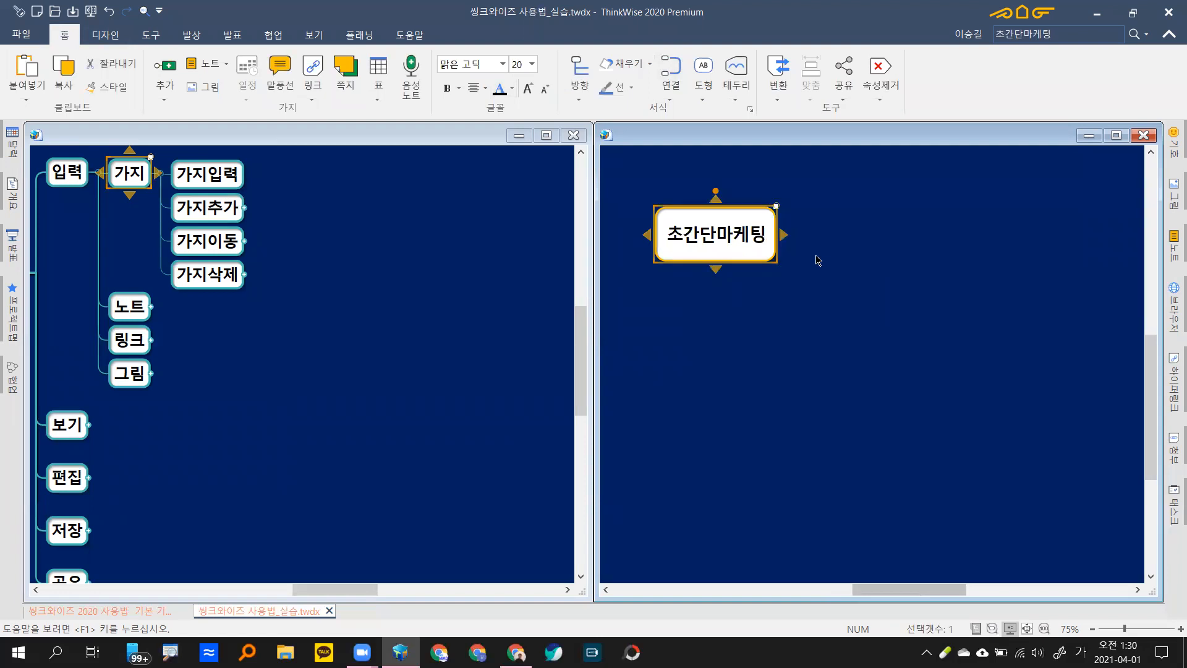
key("F2")
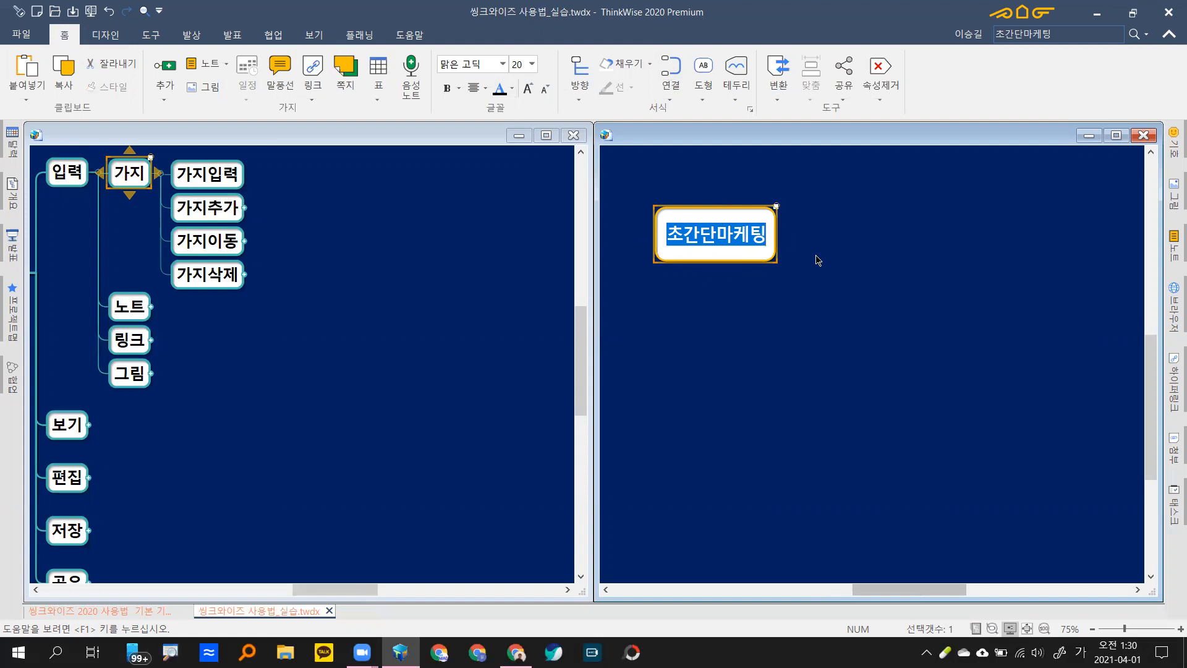
key("Return")
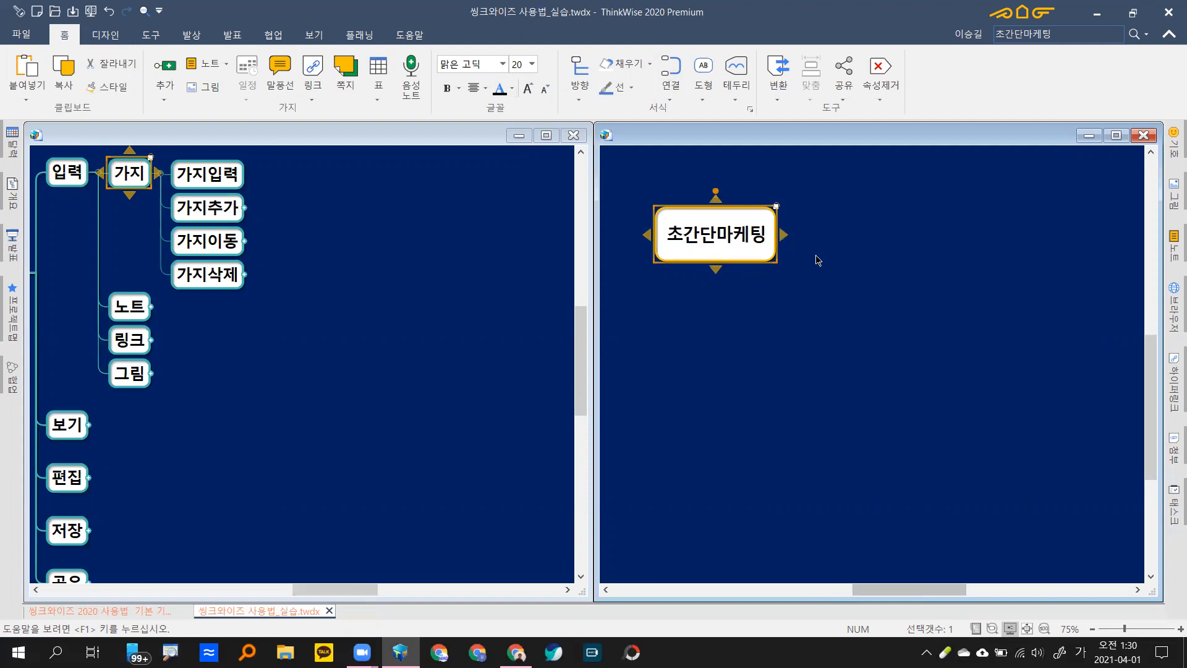
double_click(716, 247)
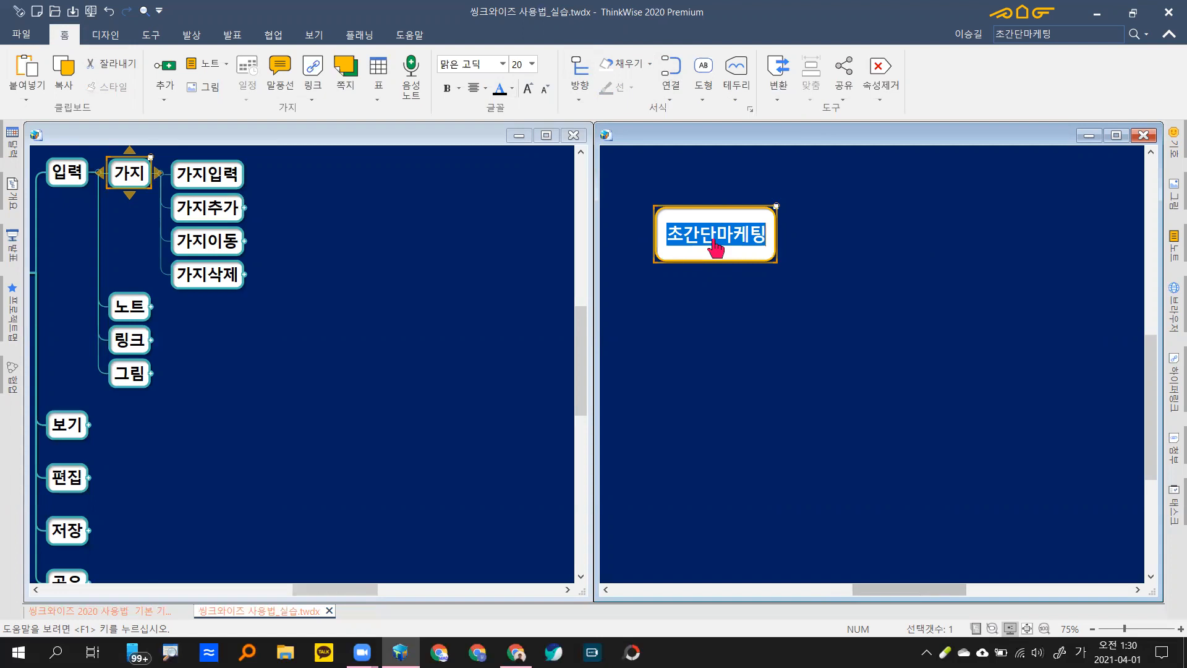
key("Return")
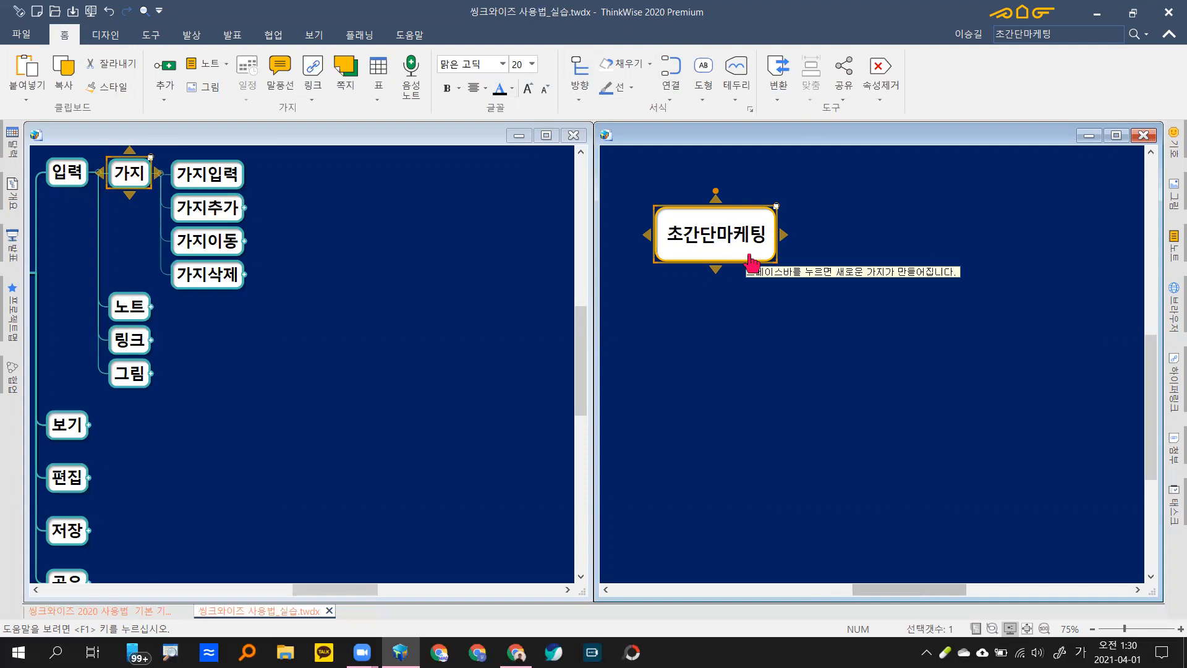
key("F2")
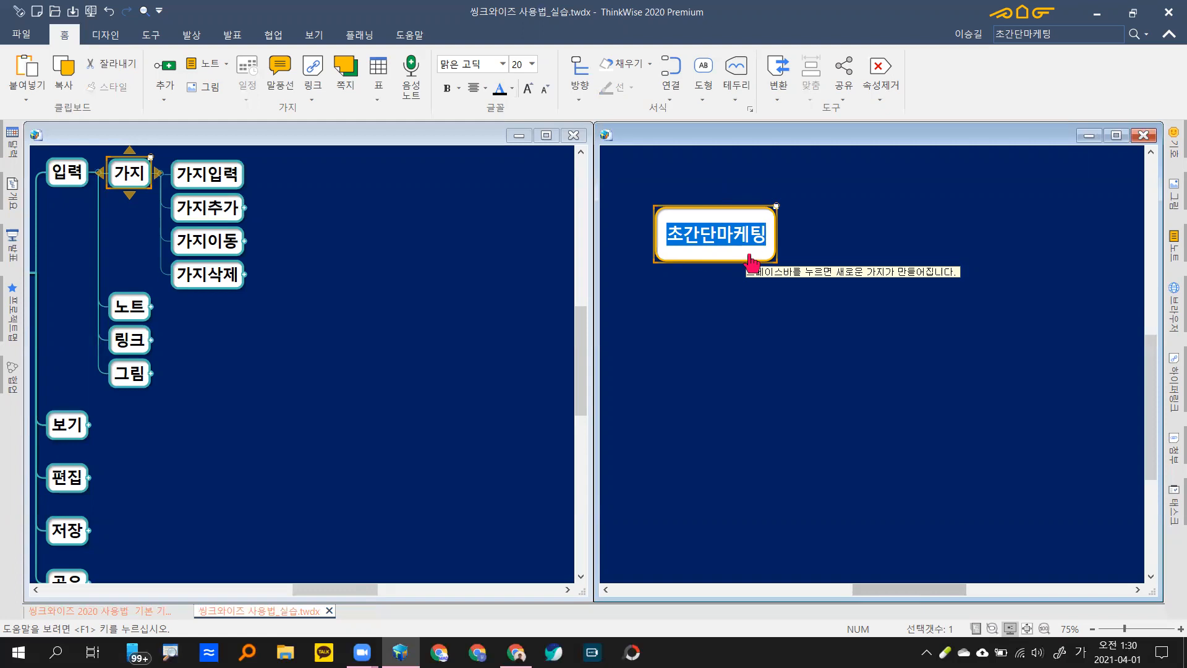
key("Return")
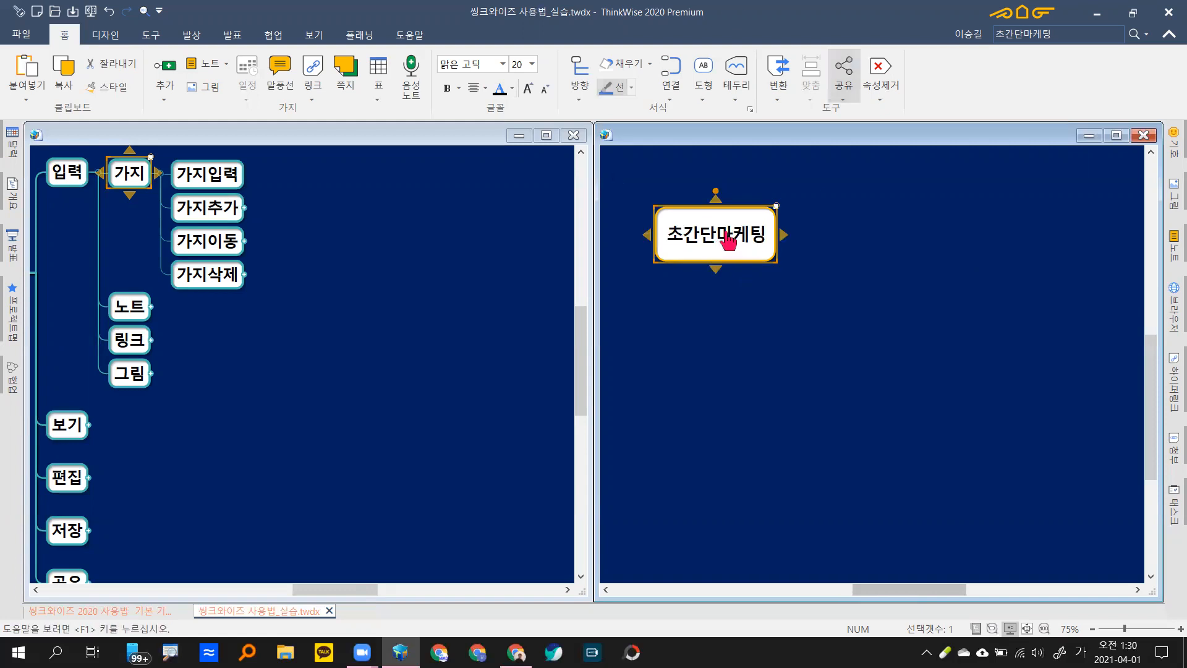
key("F2")
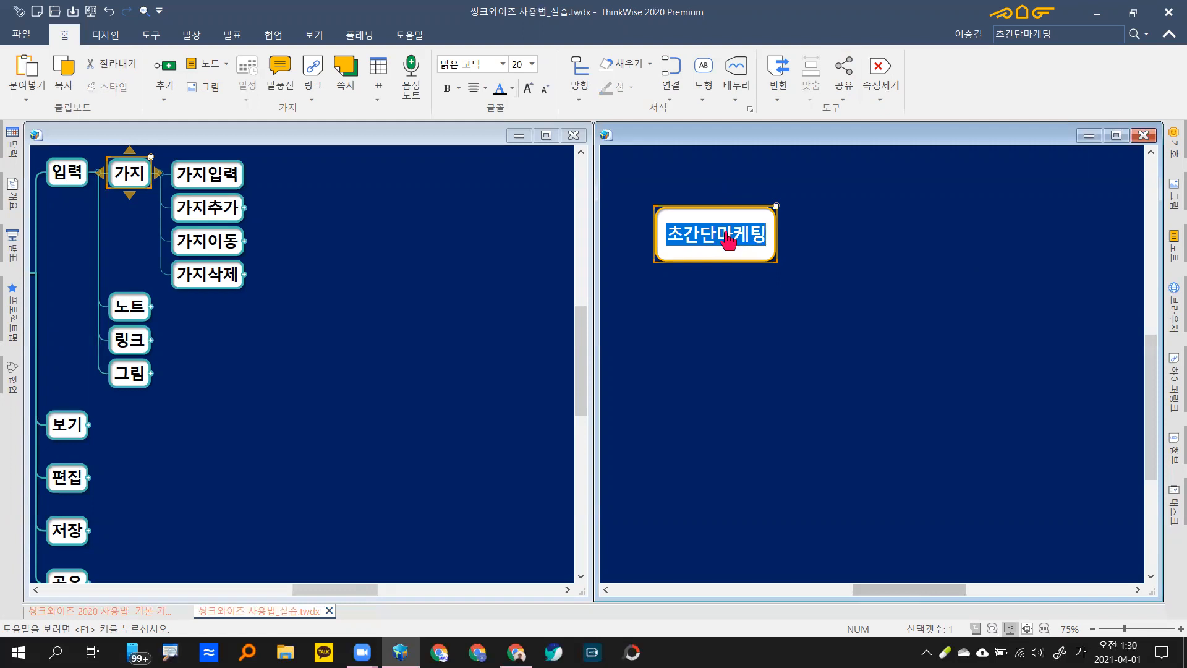
key("Return")
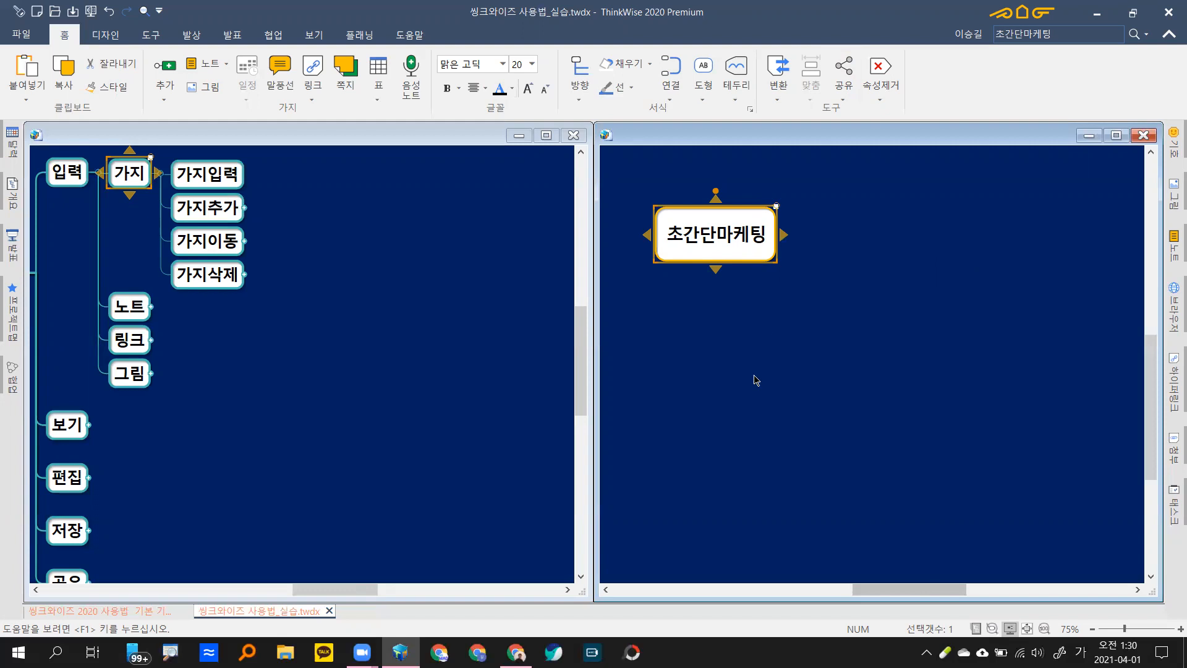
Step: Nudge the practice map, then expand 가지추가 to show 자식가지추가, 형제가지추가 and 부모가지추가
mouse_move(784, 369)
left_mouse_down()
mouse_move(760, 350)
mouse_move(770, 362)
left_mouse_up()
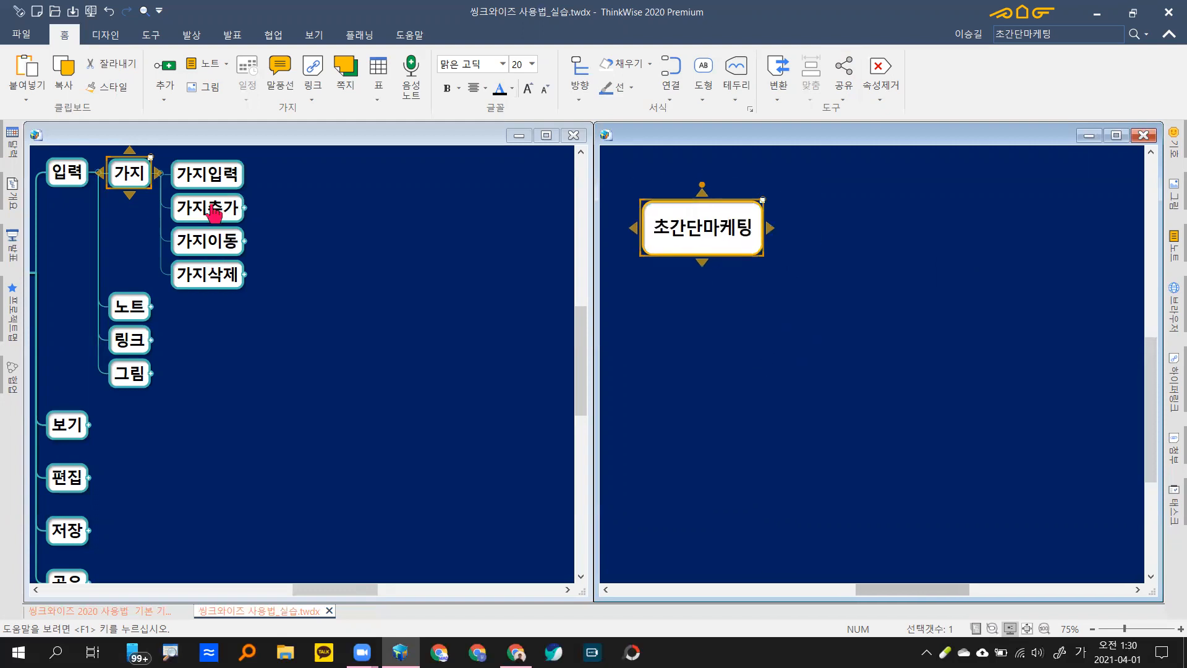
left_click(213, 214)
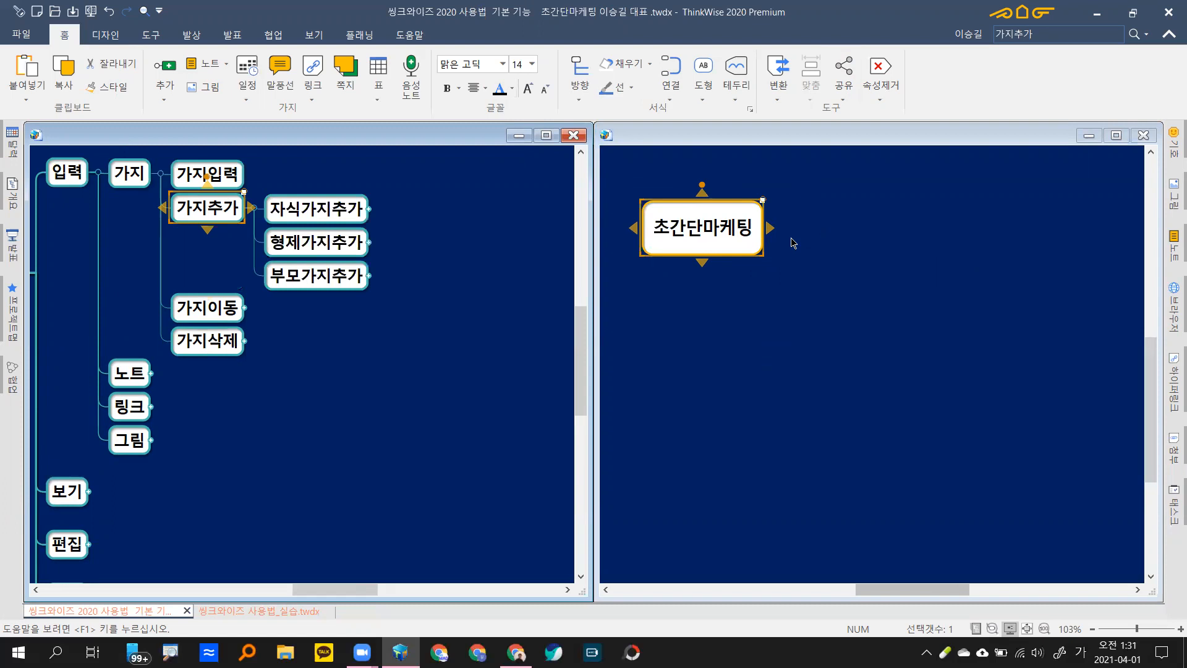
Step: Add a 운영컨셉 branch with child 마케팅 왕초보 탈출구 to 초간단마케팅
type("운여ㅇ")
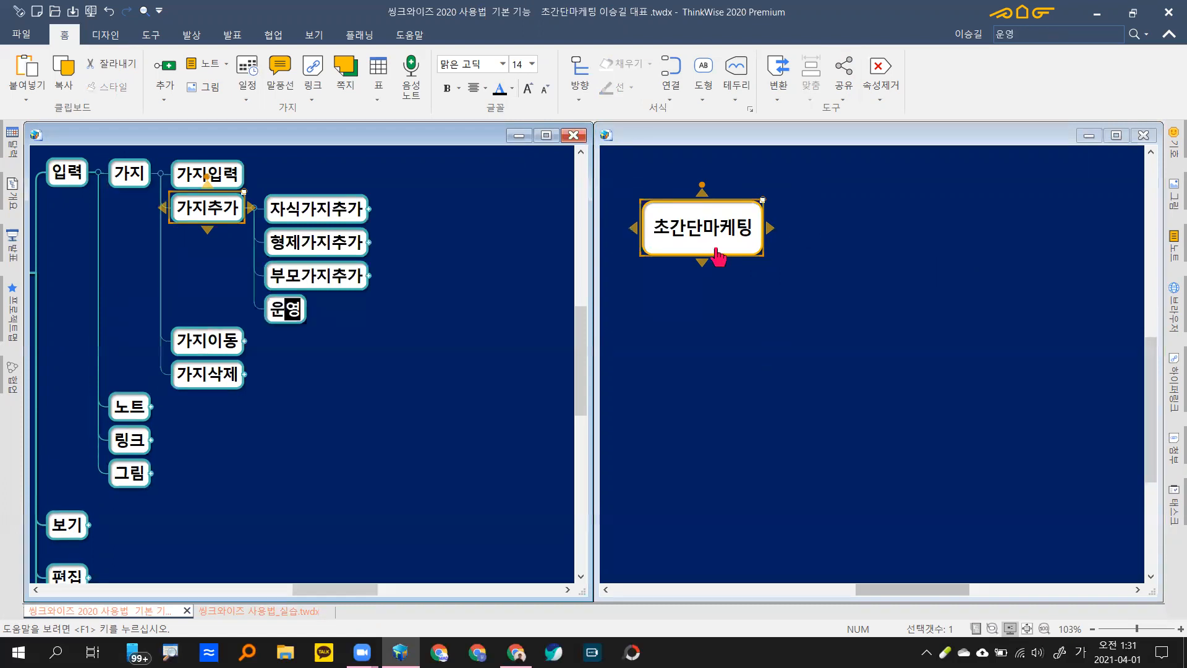
key("Escape")
left_click(742, 234)
type("운")
type("영컨세")
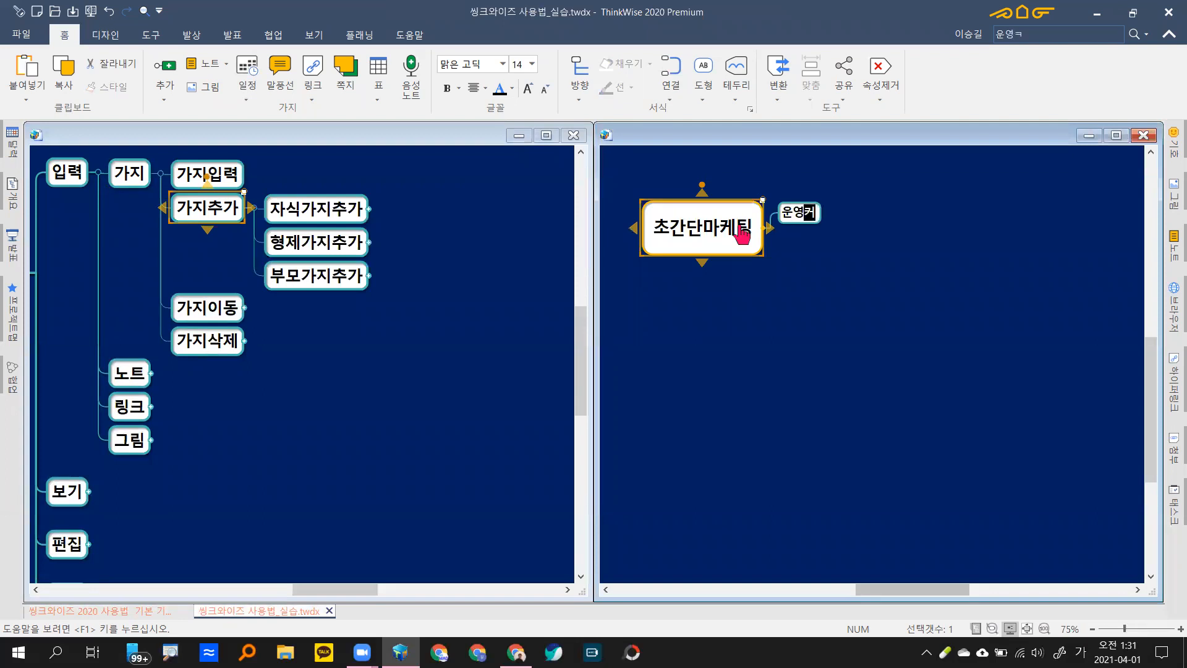
type("ㅂ")
key("Return")
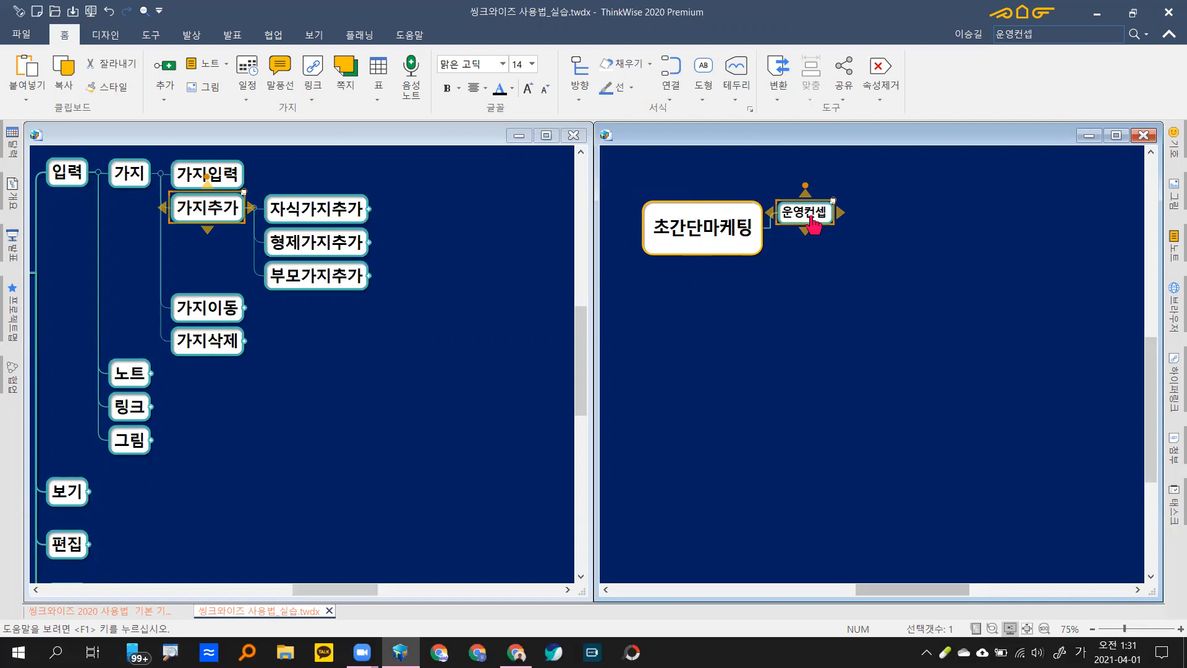
type("마케")
type("팅 왕초")
type("보 탑")
type("출구")
key("Return")
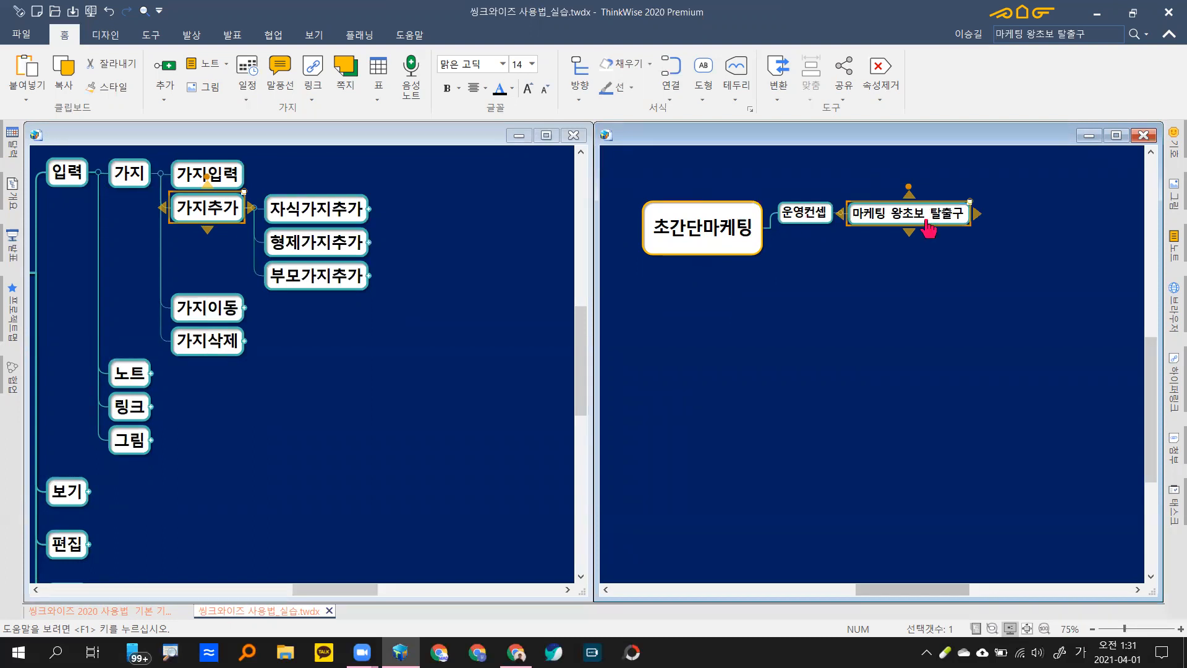
Step: Add a second main branch, 운영채널, under 초간단마케팅
left_click(809, 210)
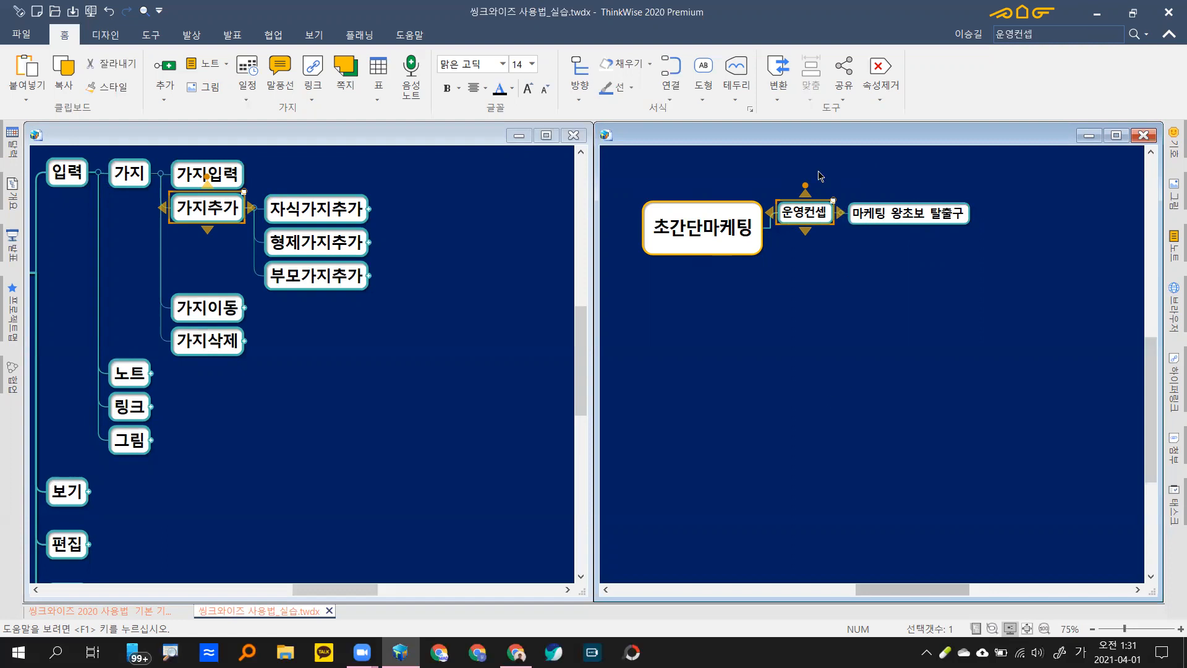
left_click(709, 241)
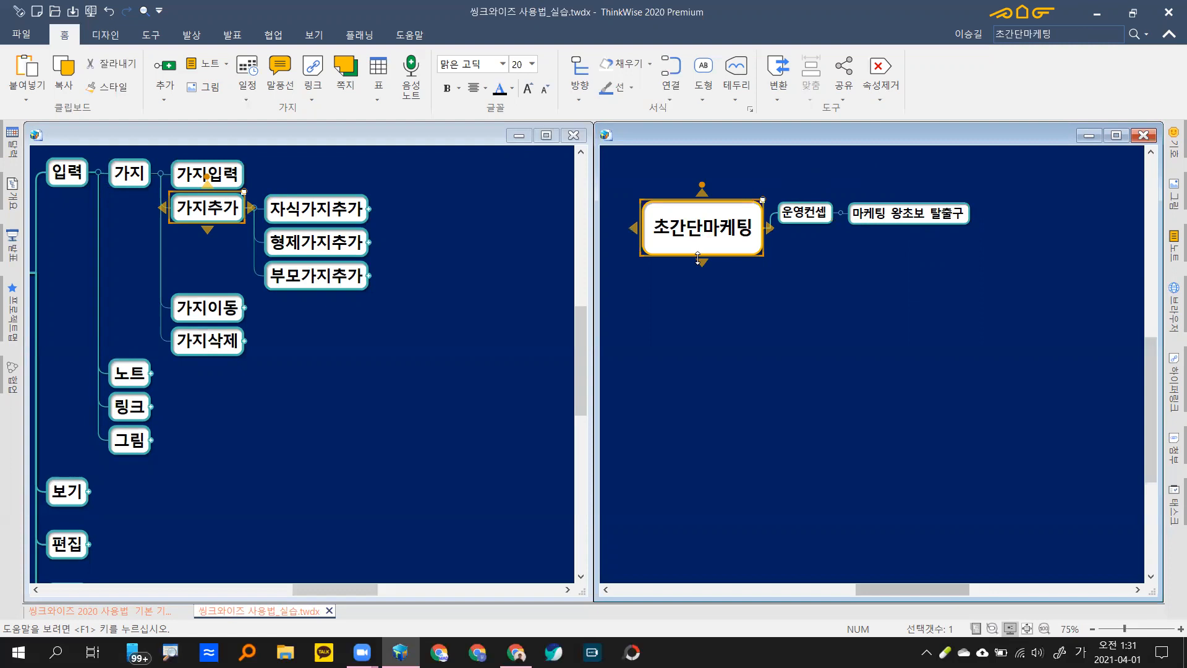
type("운영채널")
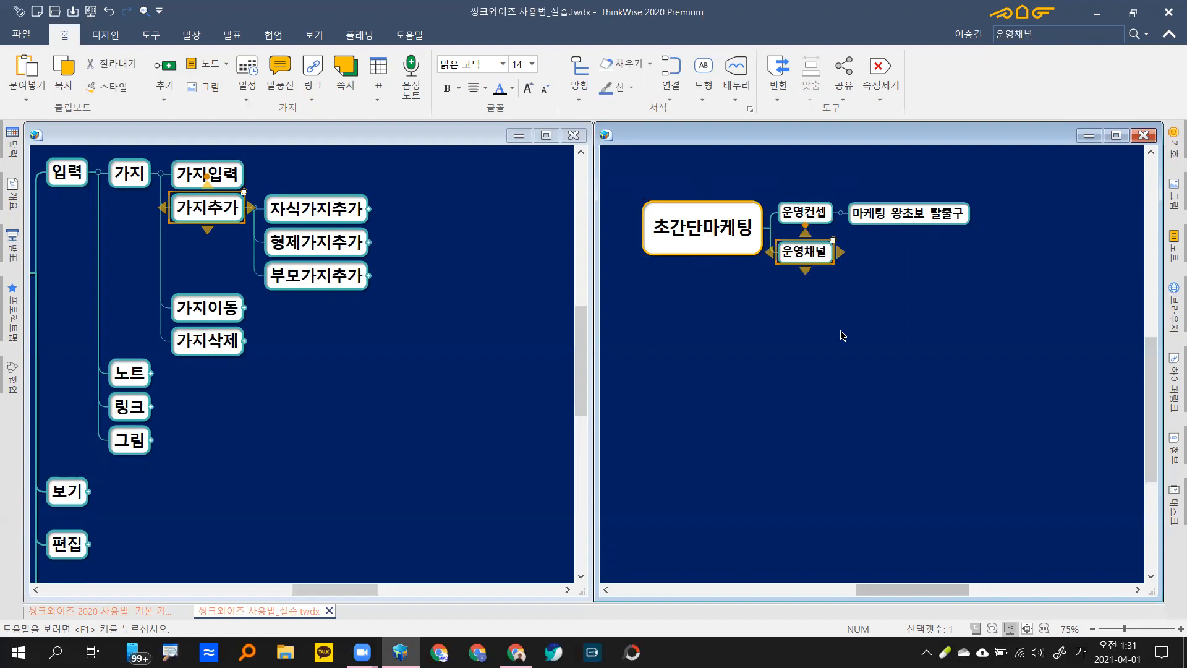
left_click(819, 314)
left_click_drag(787, 170, 818, 311)
left_click(819, 219)
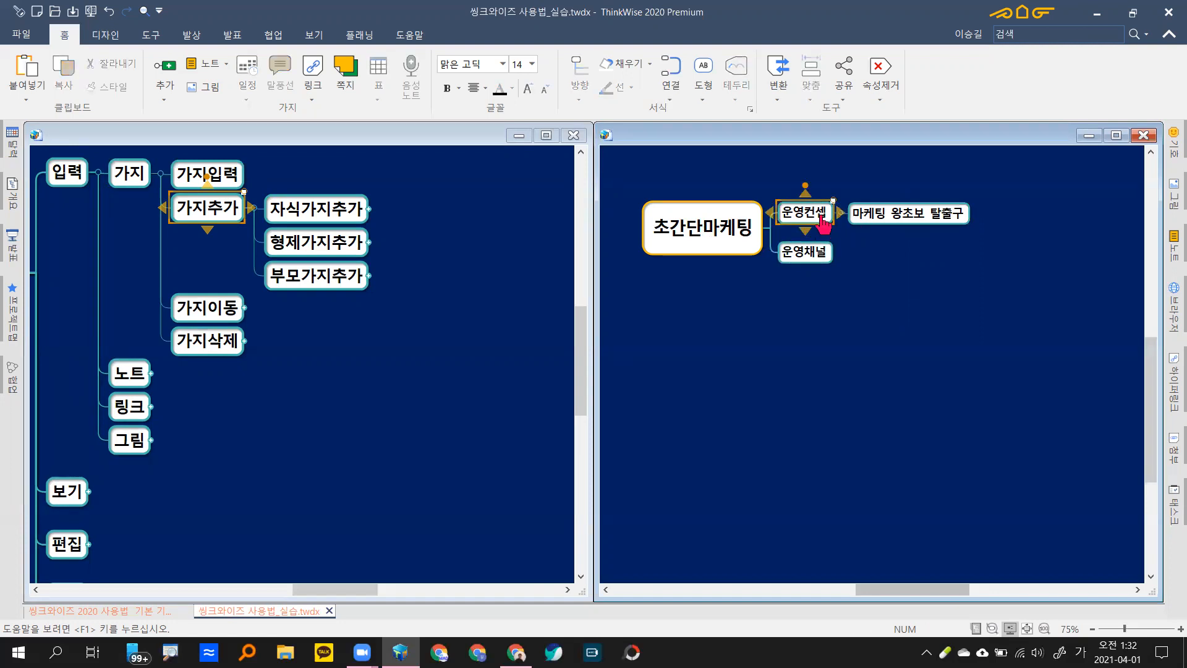
left_click(904, 229)
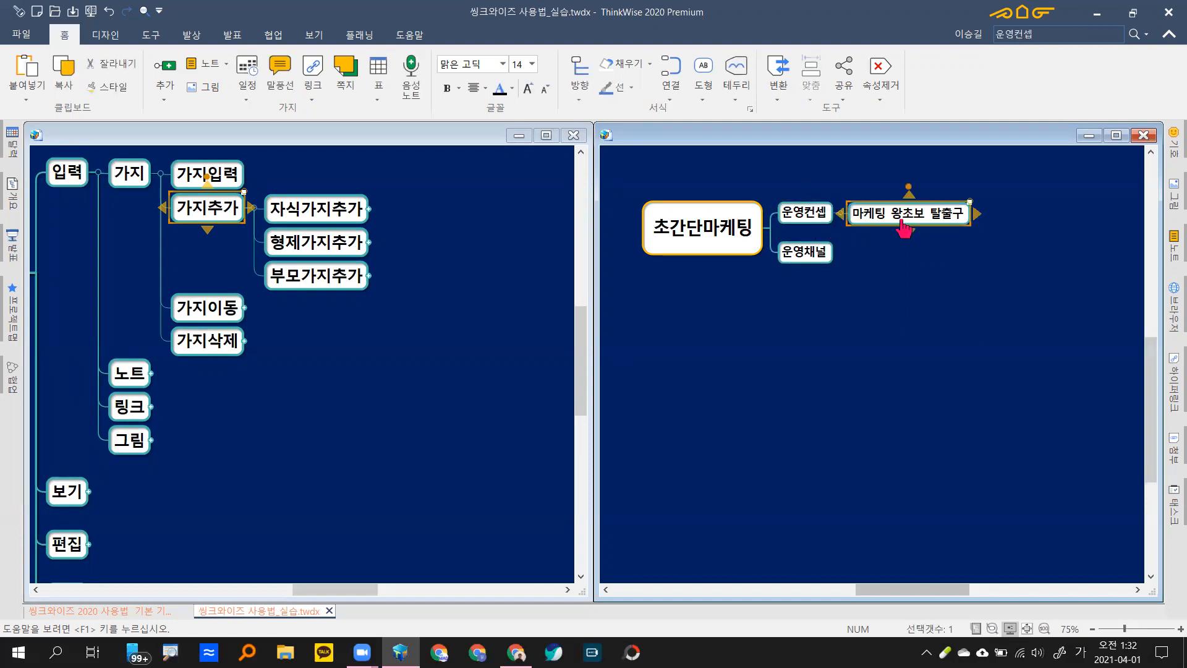
left_click(815, 262)
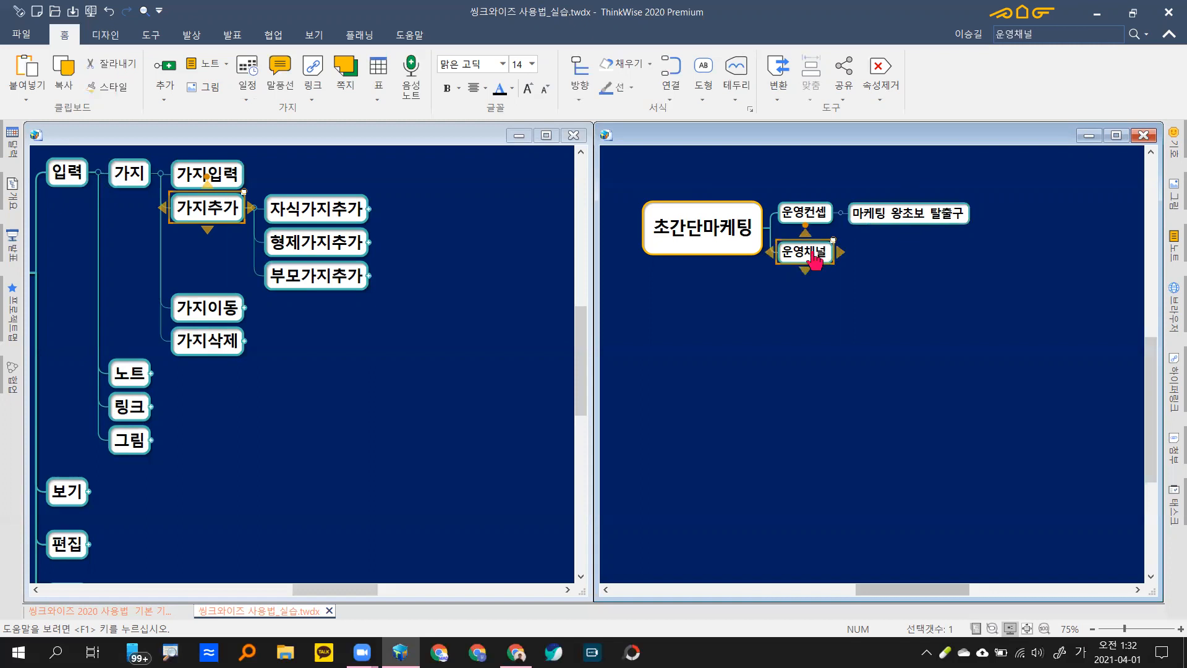
Step: Add 블로그 and 네이버 모두 as child branches of 운영채널
key("space")
type("블로그")
key("Return")
key("Return")
type("네이버 모두")
key("Return")
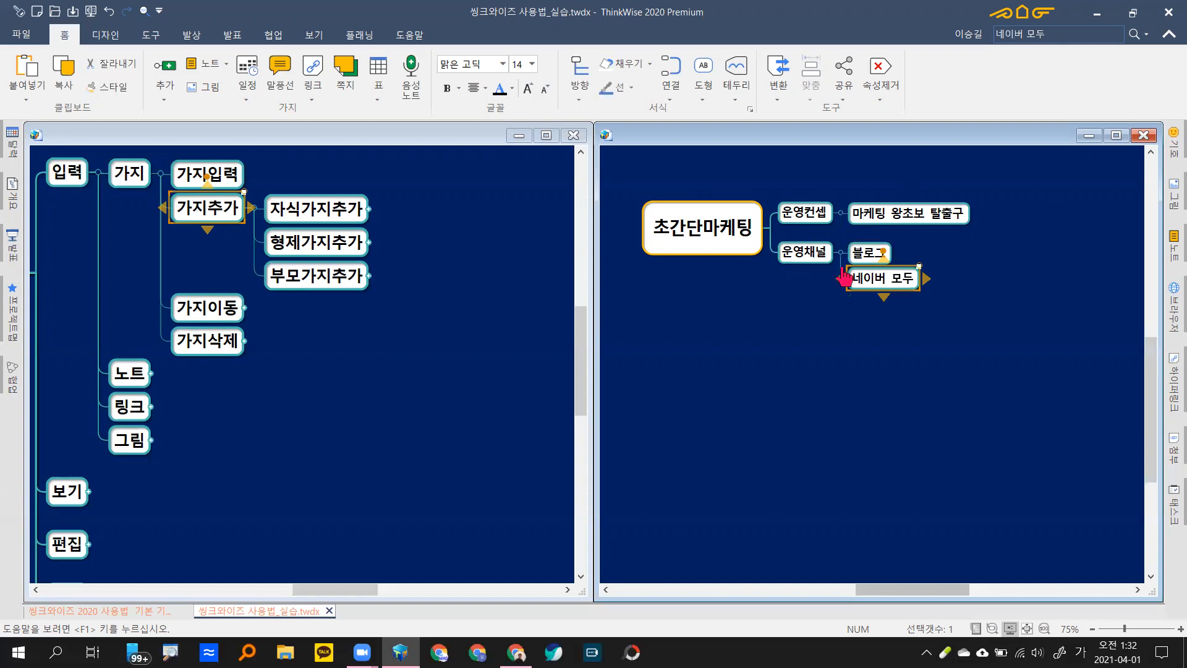
left_click(806, 255)
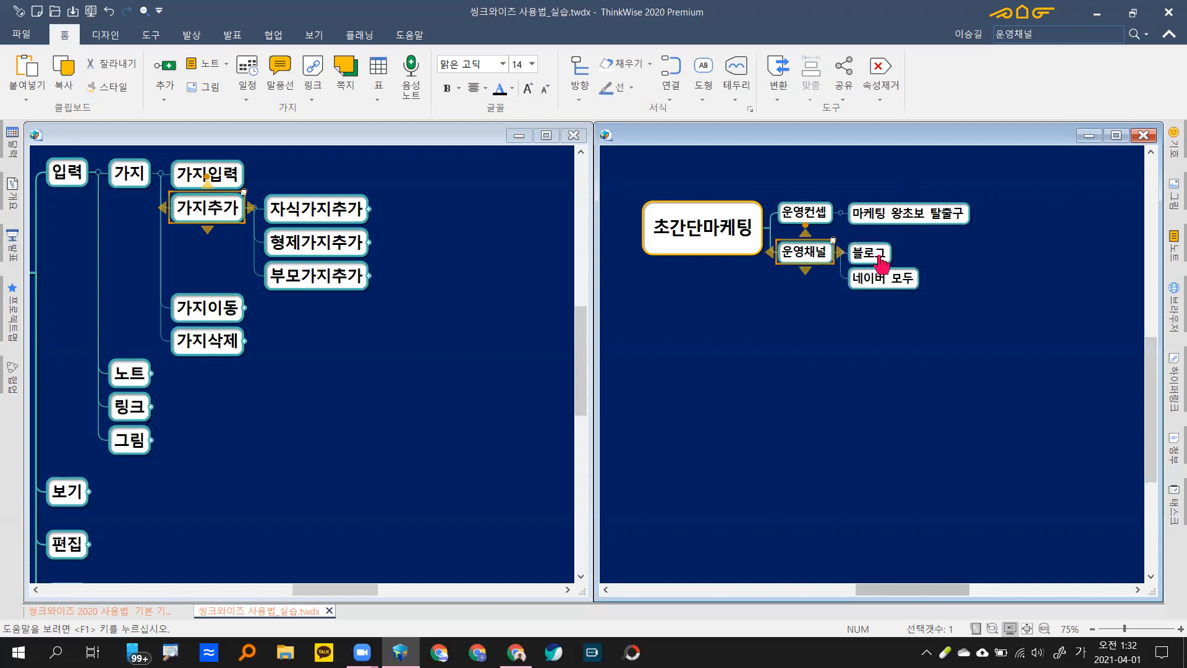
left_click(881, 263)
left_click(892, 283)
left_click(893, 329)
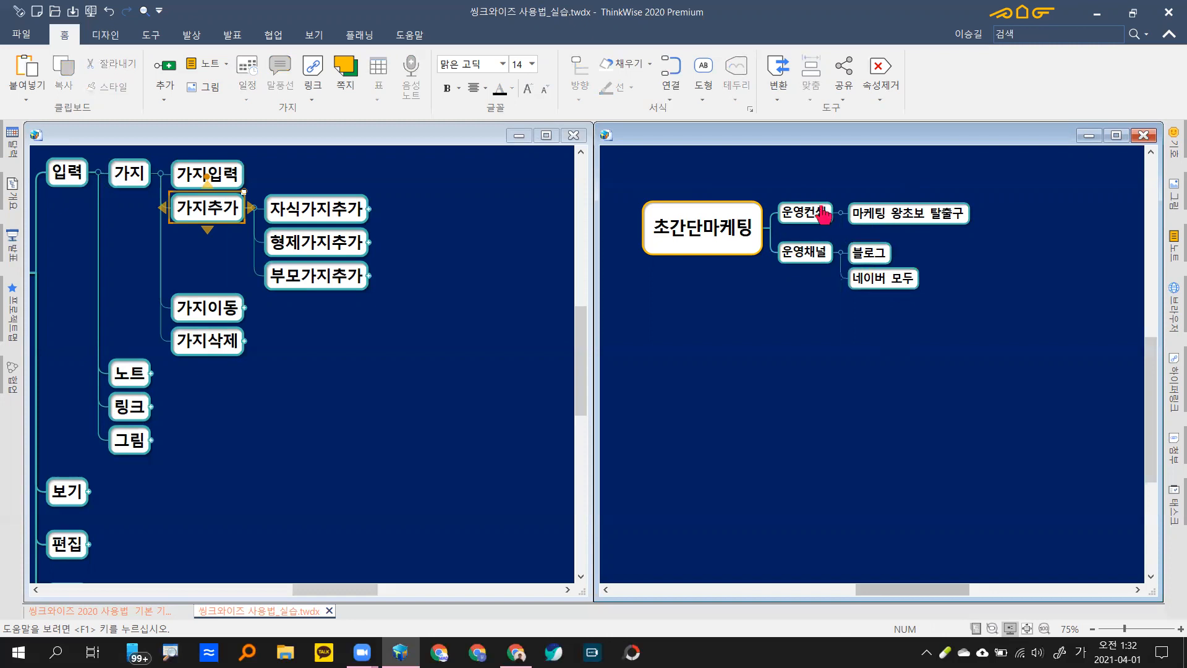
left_click(370, 209)
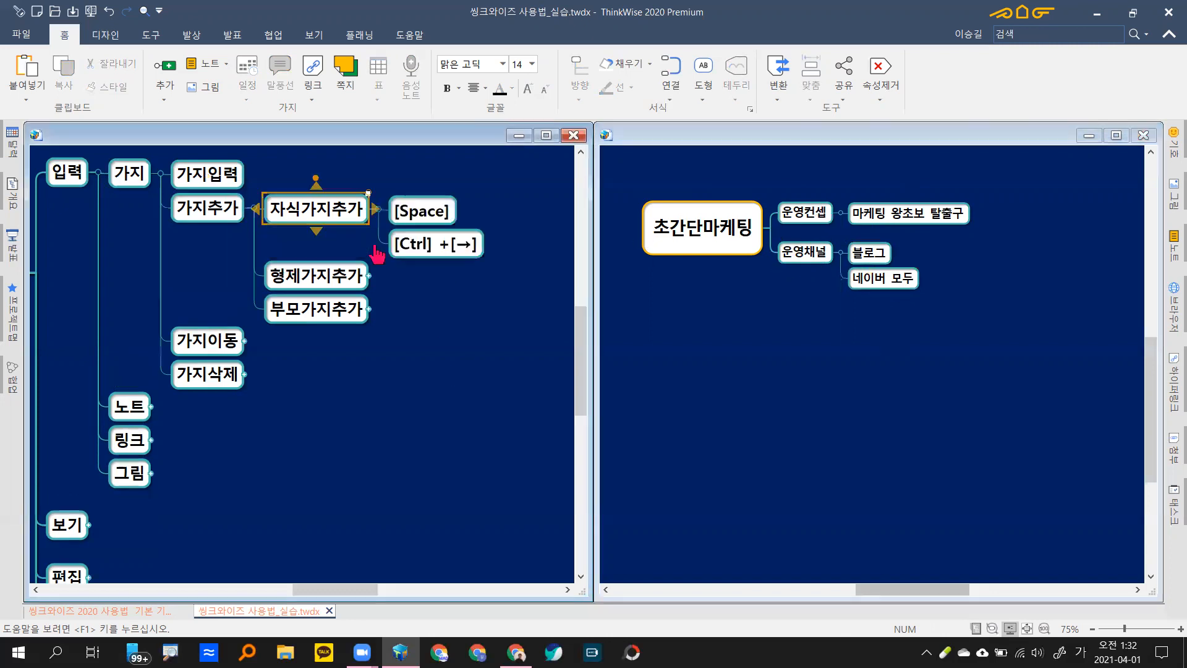
Step: Delete 운영채널's two children and re-add 블로그 as its child branch
left_click_drag(429, 338, 403, 342)
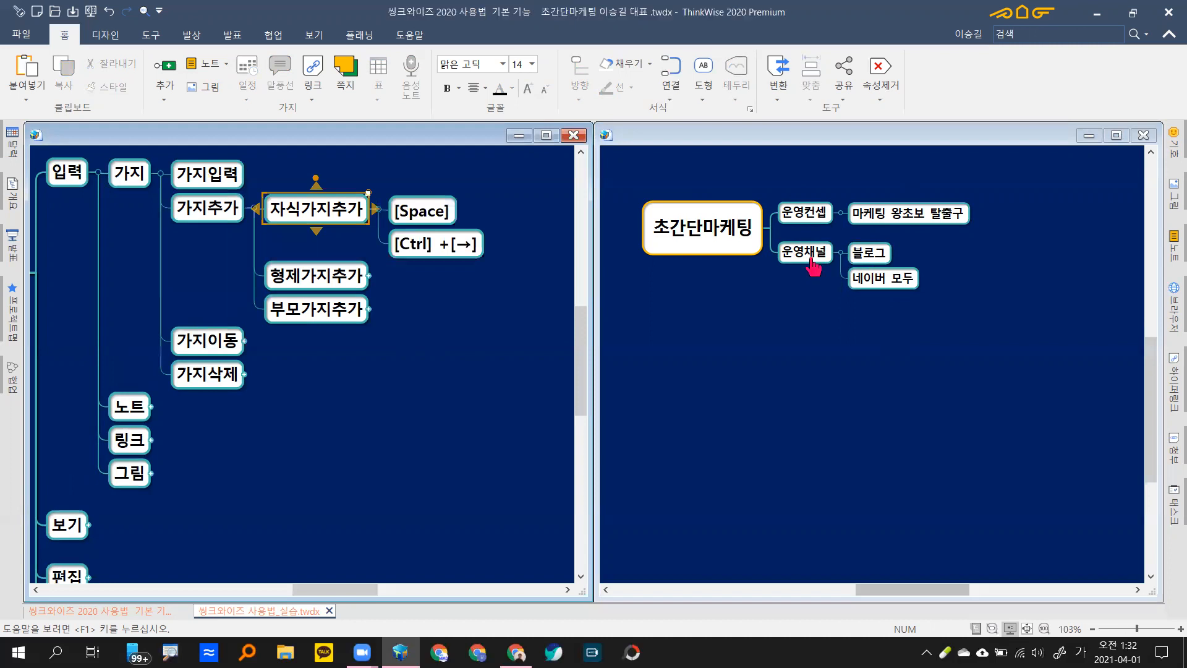
left_click(811, 260)
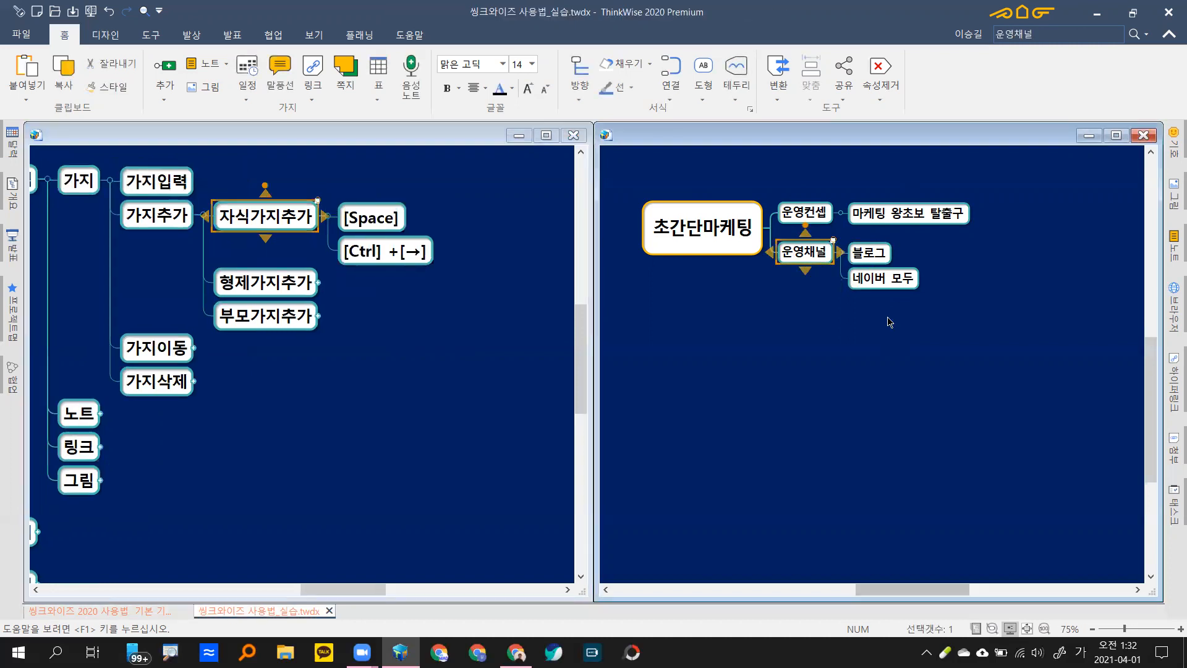
left_click(864, 242)
key("Delete")
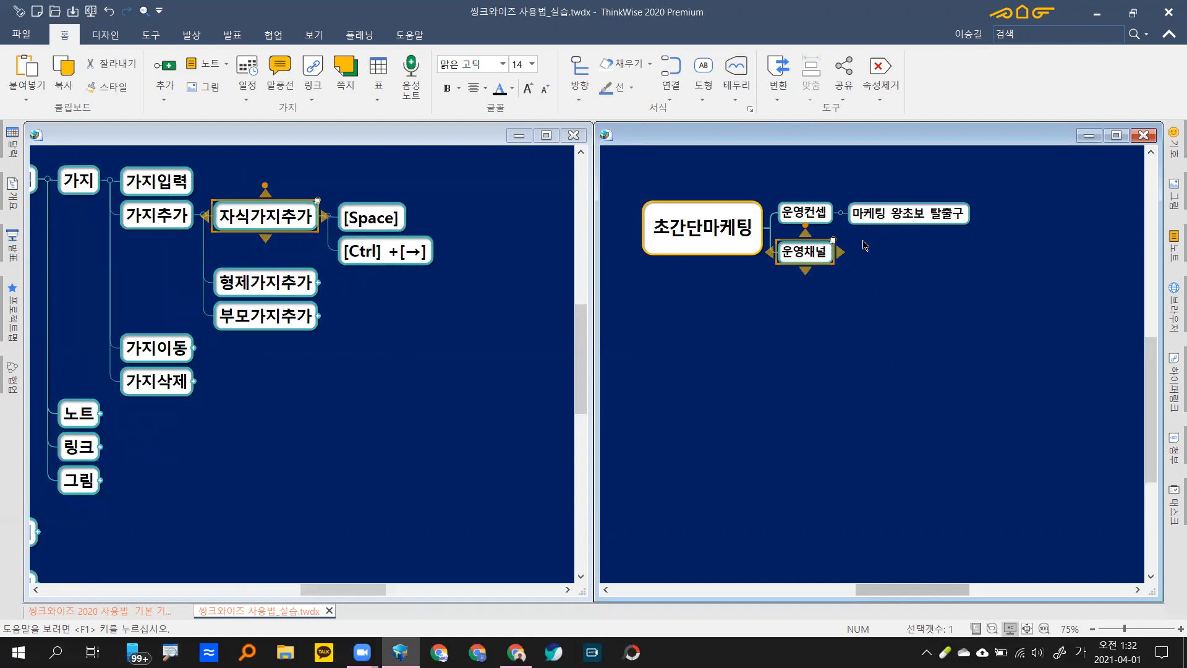
key("space")
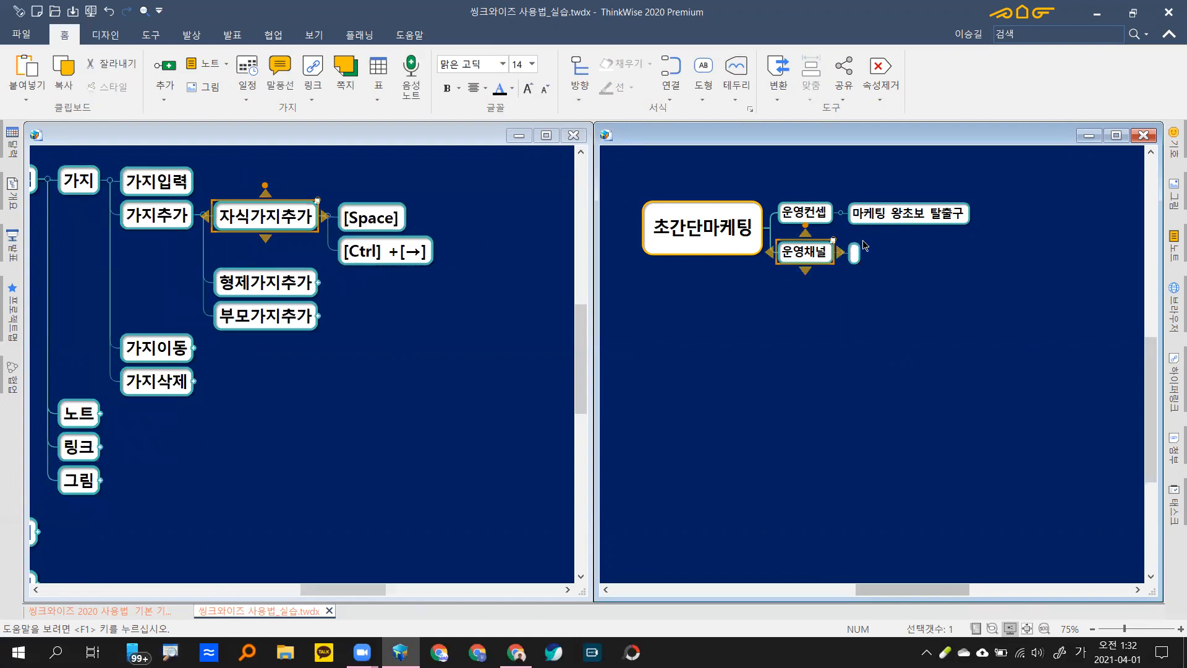
type("블로그")
key("Return")
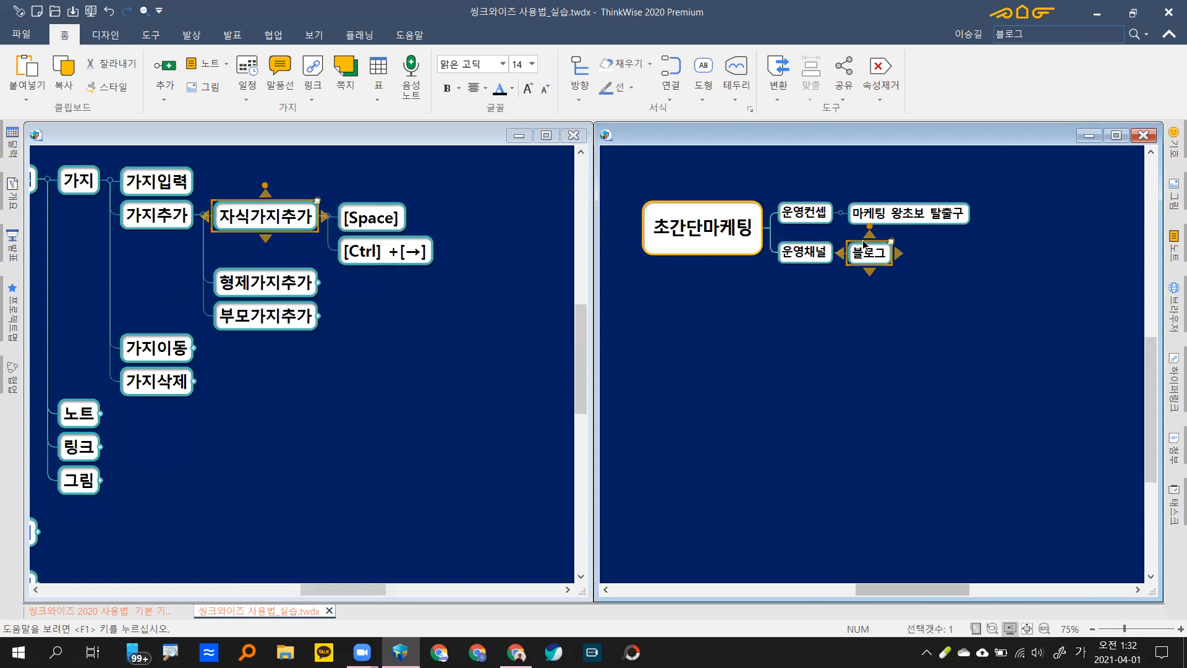
Step: Re-add 네이버 모두 under 운영채널 and start a third, blank child branch
key("Left")
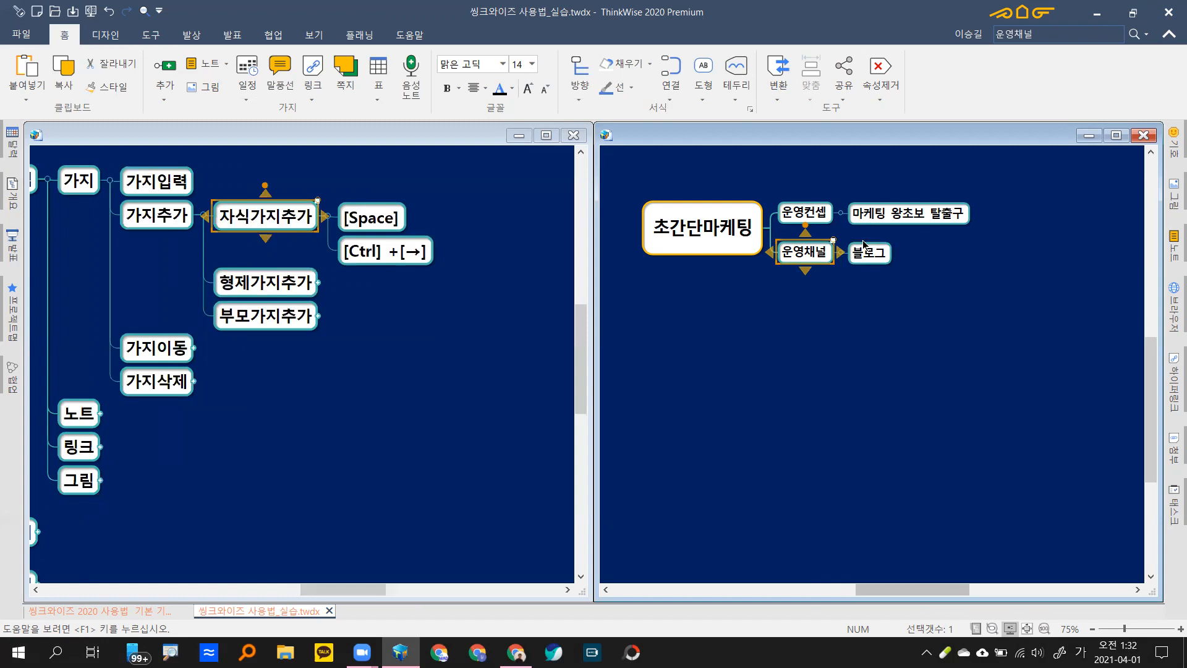
key("space")
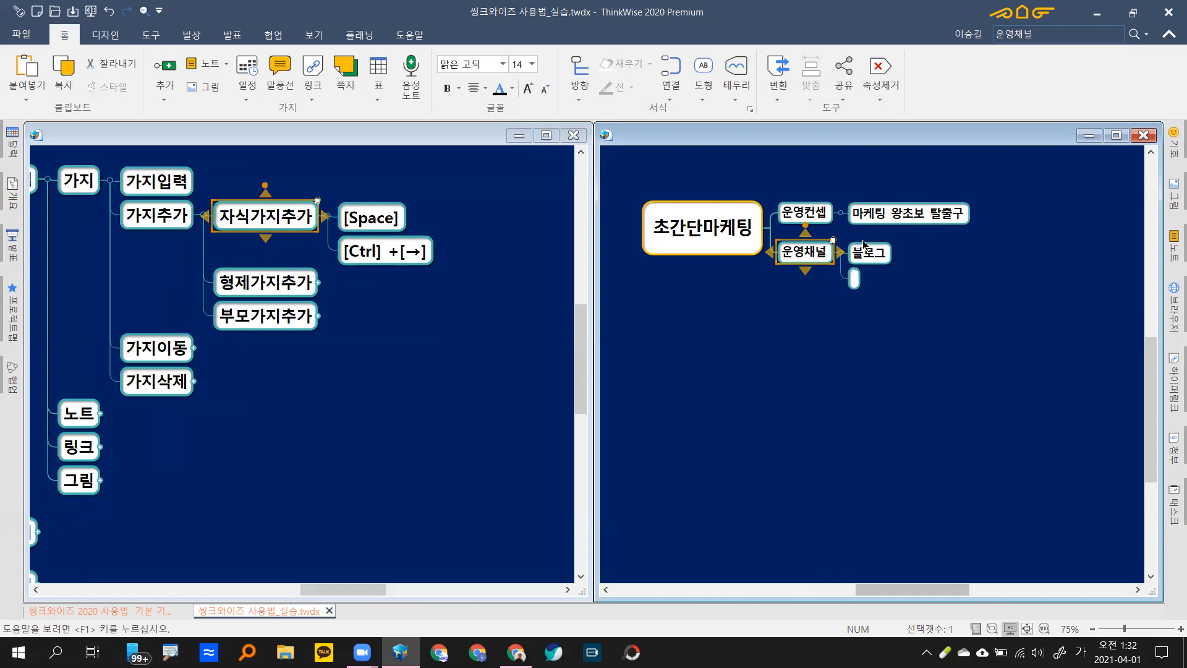
type("네이버 모두")
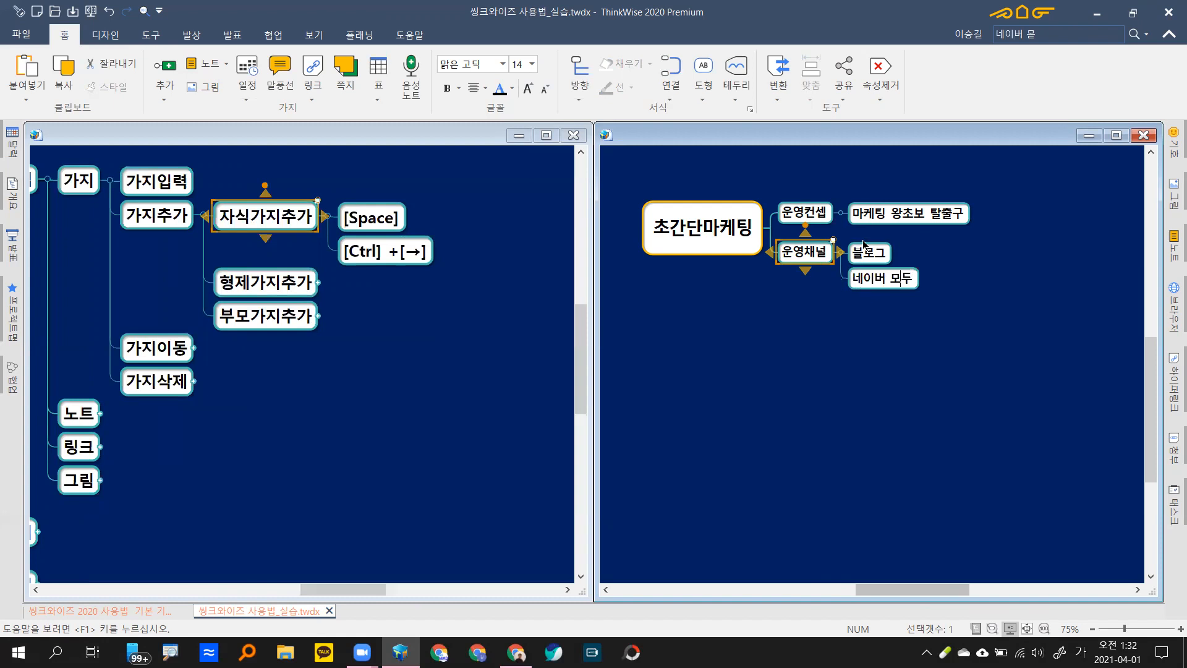
key("Return")
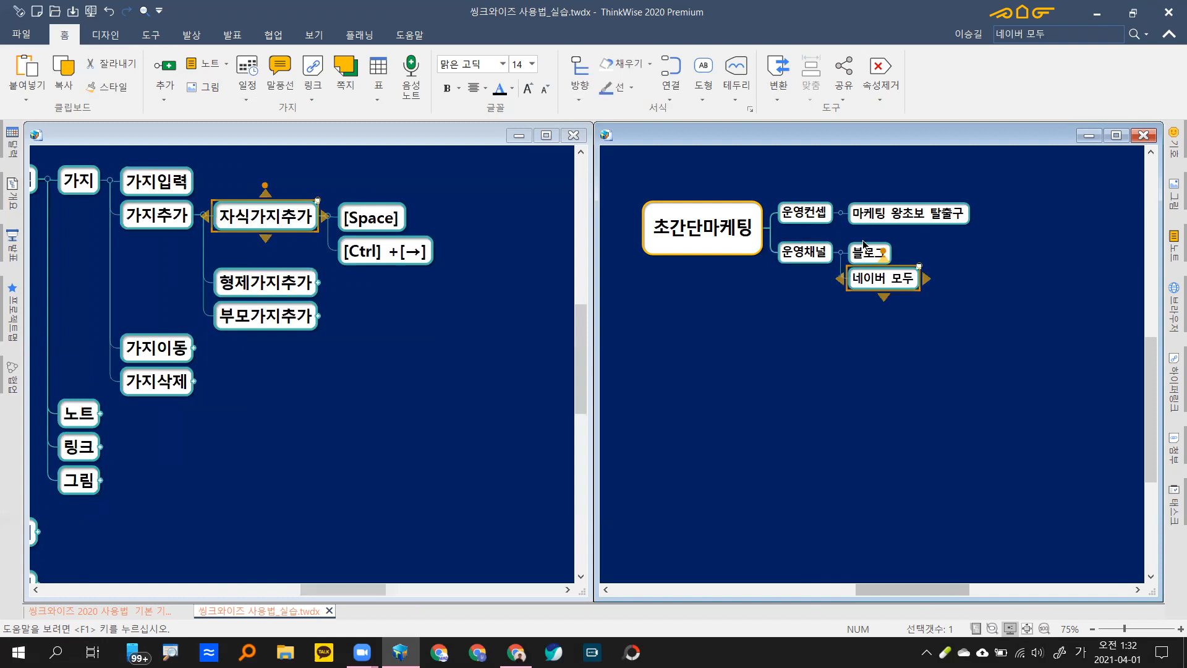
left_click(814, 265)
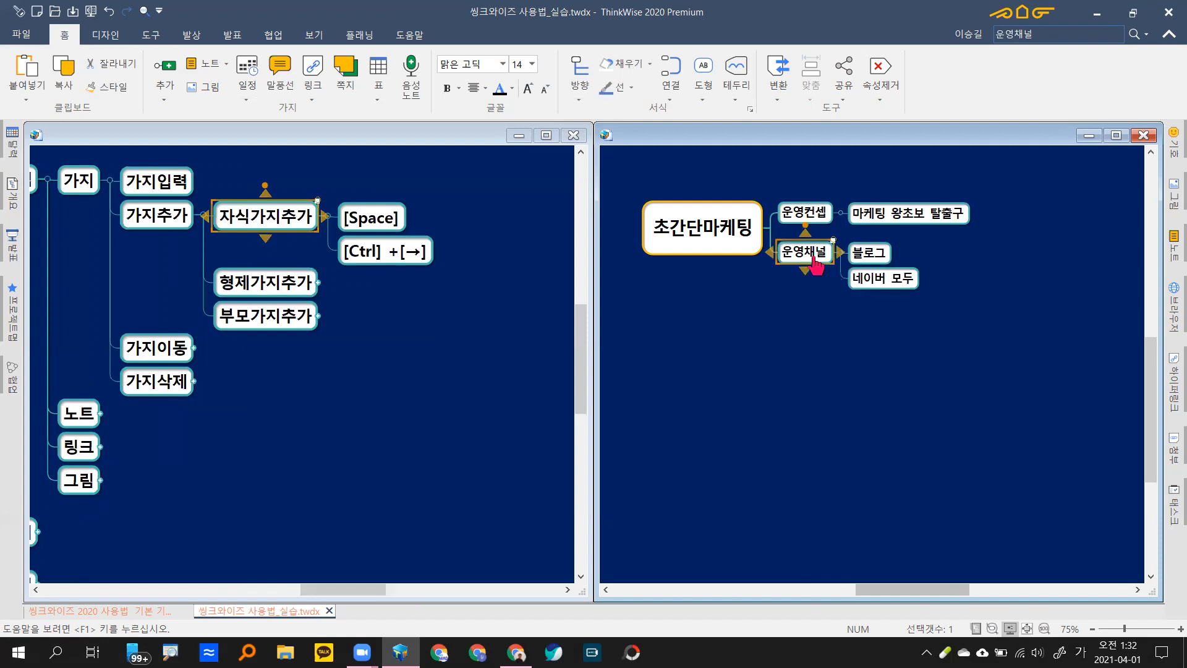
key("space")
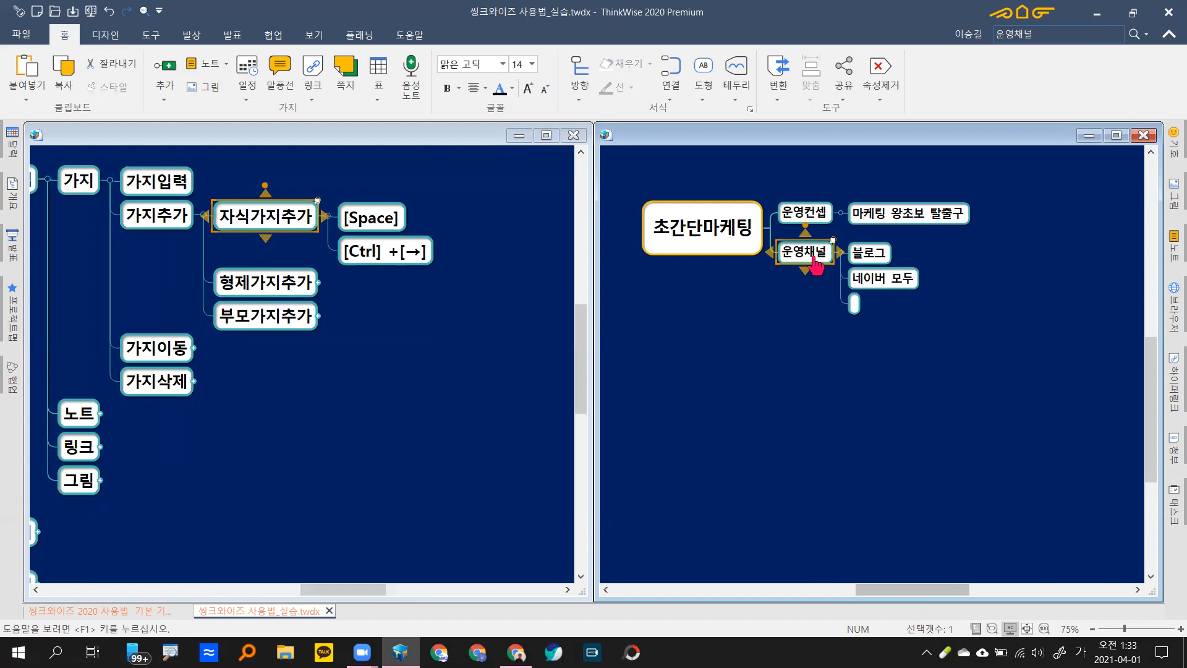
Step: Name the new branch 페북 and give it a 페이지 sub-branch
type("페북")
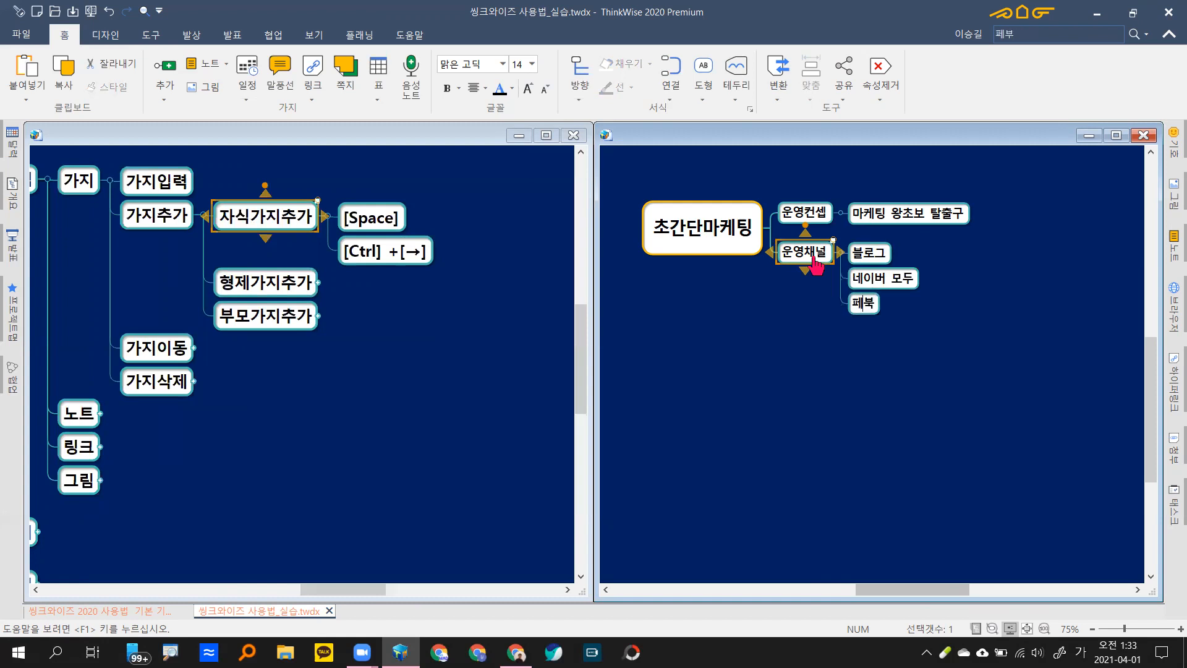
key("Return")
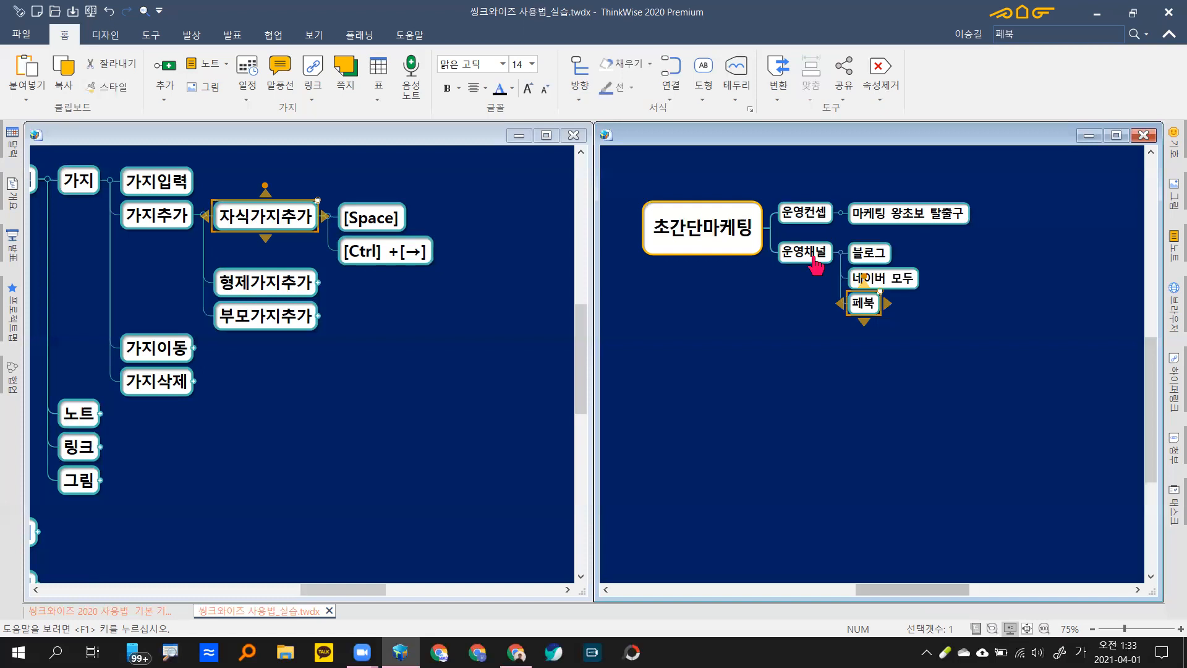
key("space")
type("페이지")
key("Return")
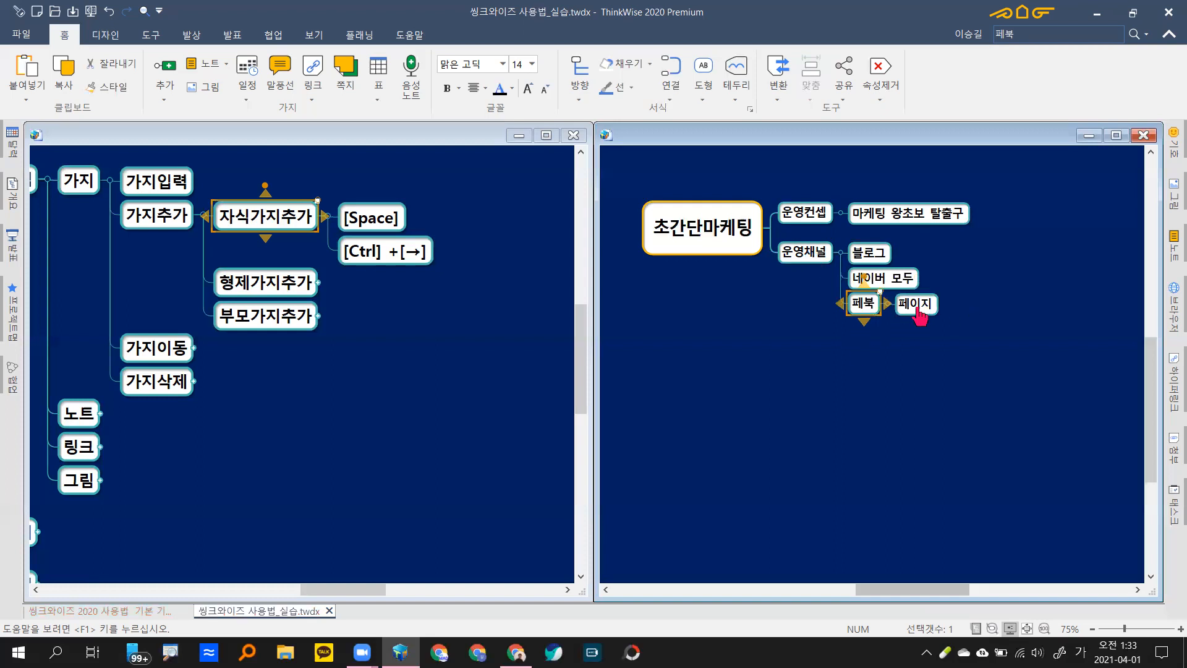
left_click(919, 309)
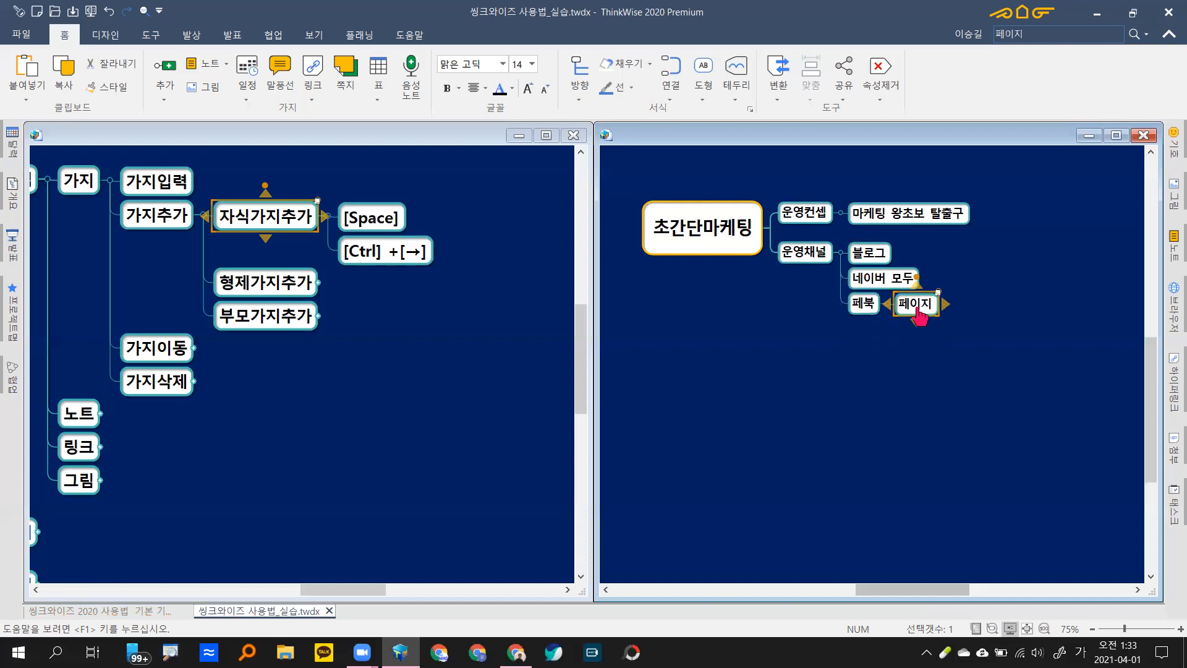
key("Left")
key("Left")
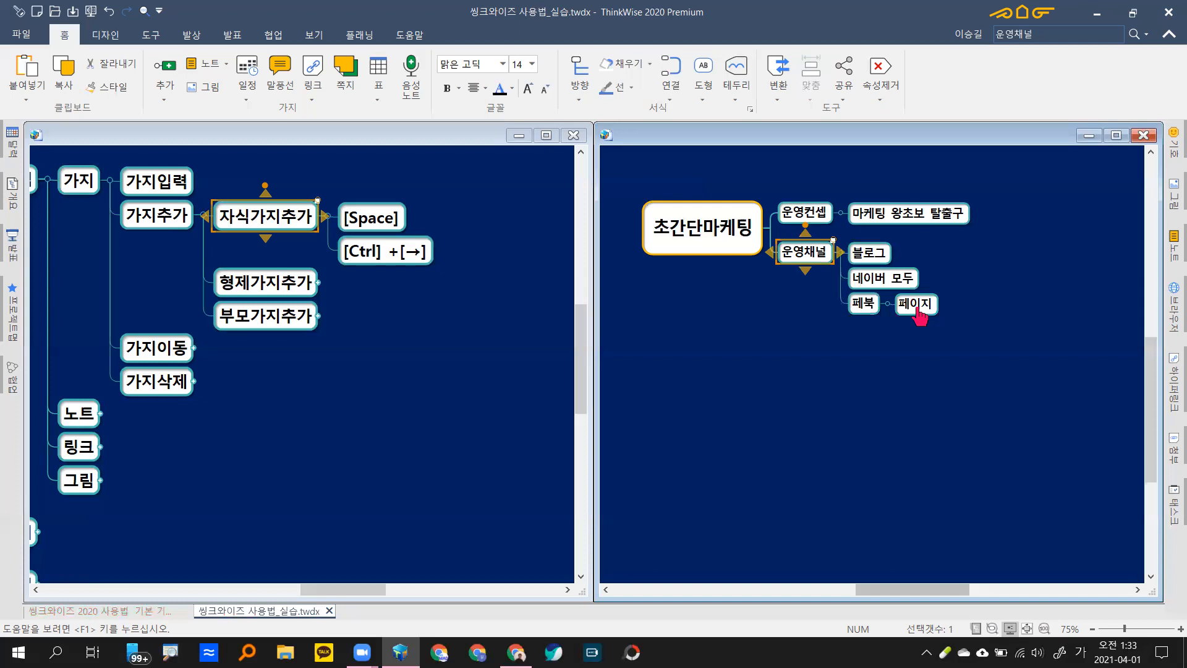
key("Right")
key("Left")
key("Right")
key("Down")
key("Down")
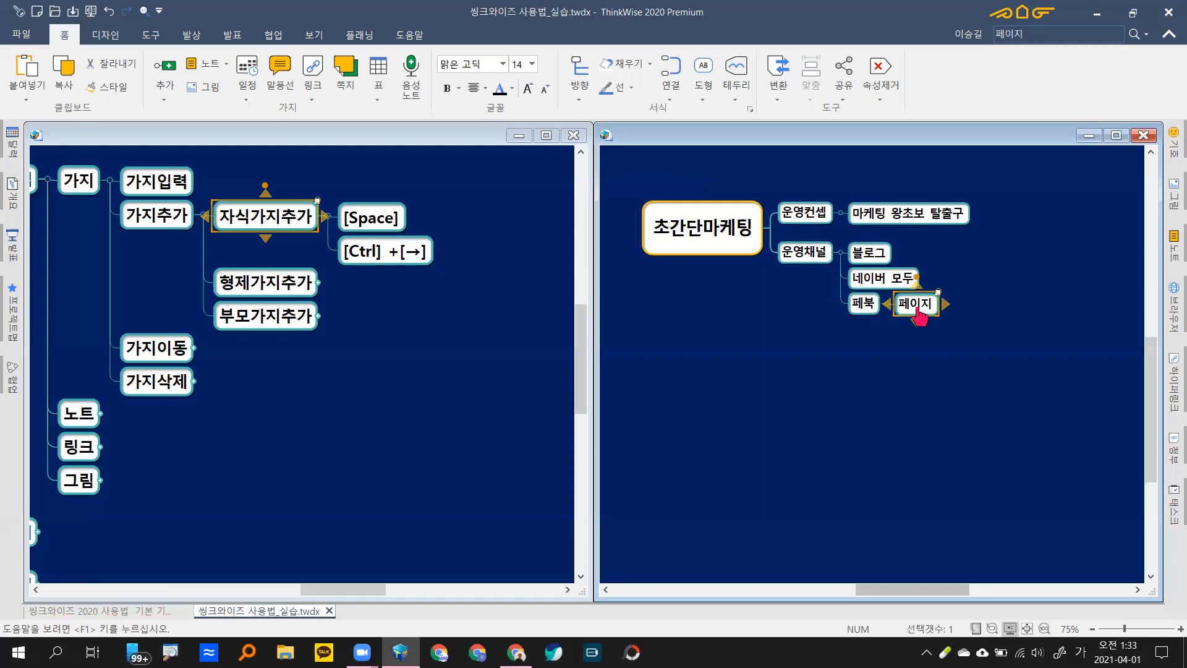
key("Left")
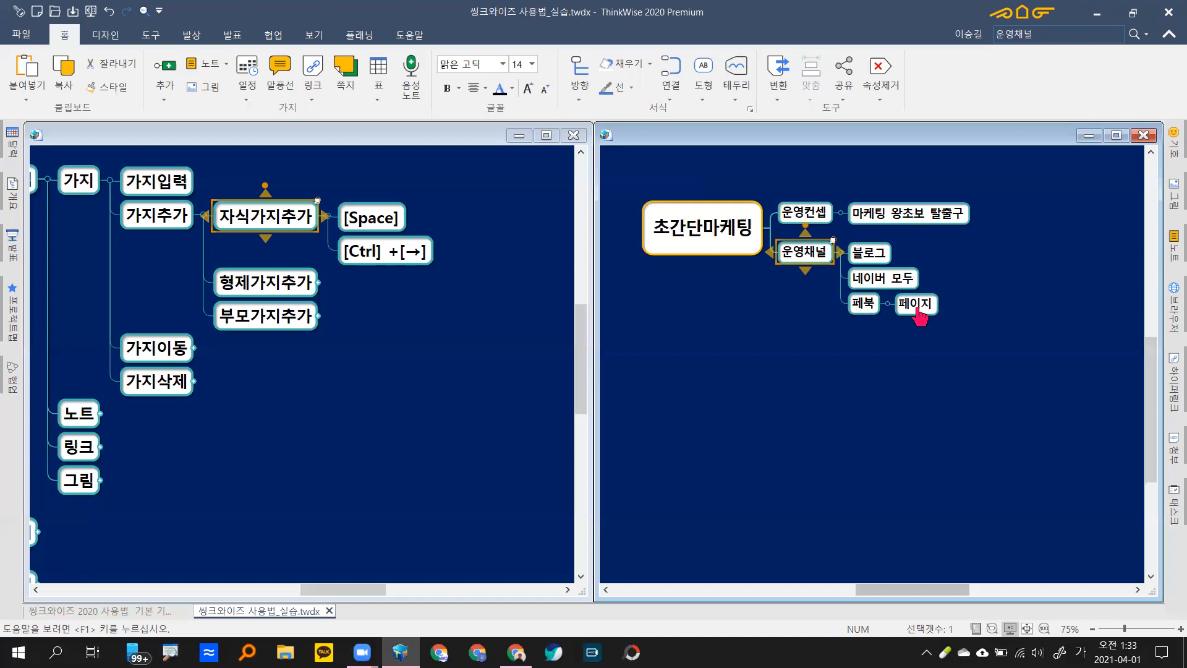
Step: Add 인스타그램 and 유튜브 branches under 운영채널, ending with the root 초간단마케팅 selected
key("space")
type("이")
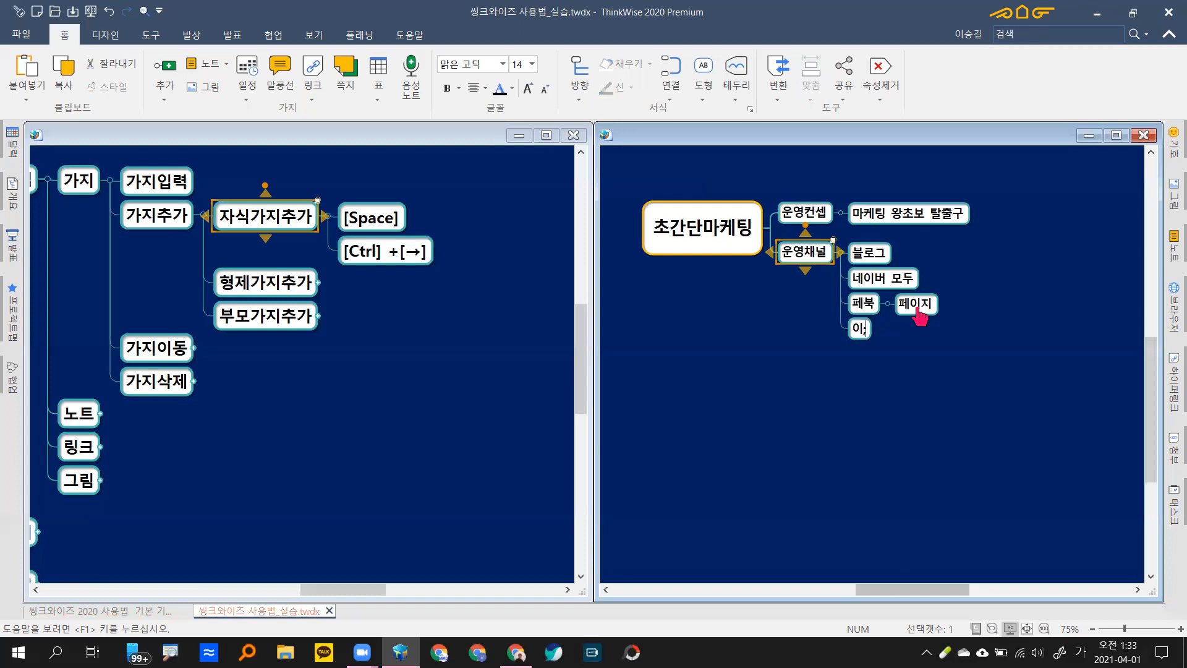
type("ㄴ스")
type("타그램")
key("Return")
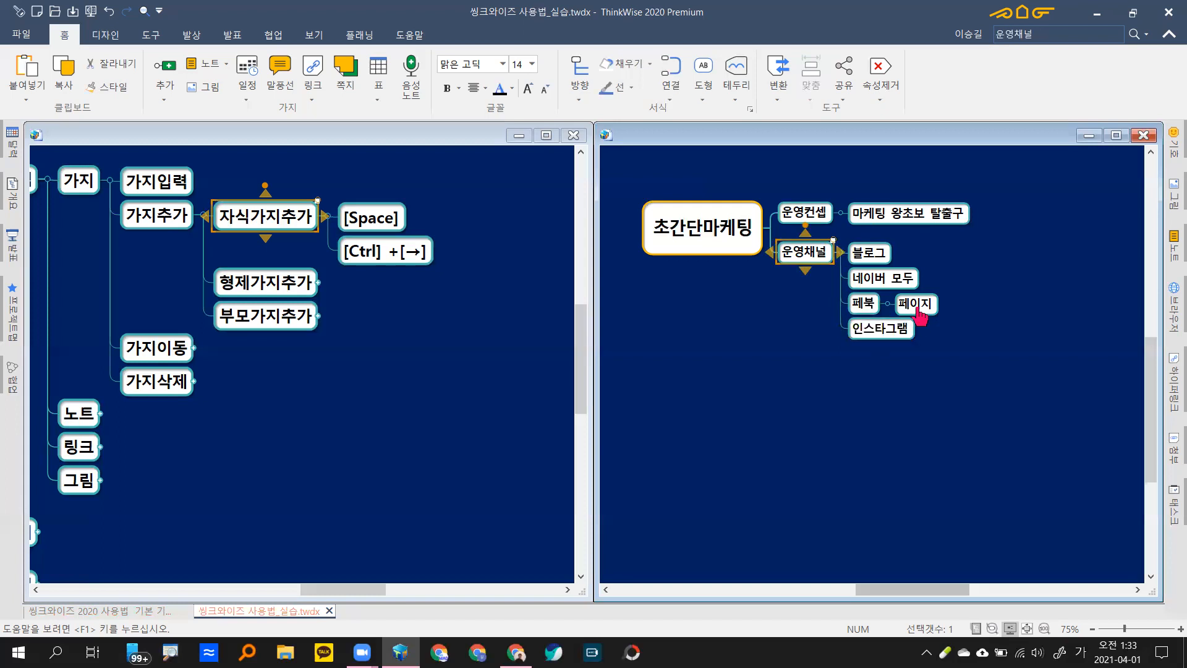
key("space")
type("유튜브")
key("Return")
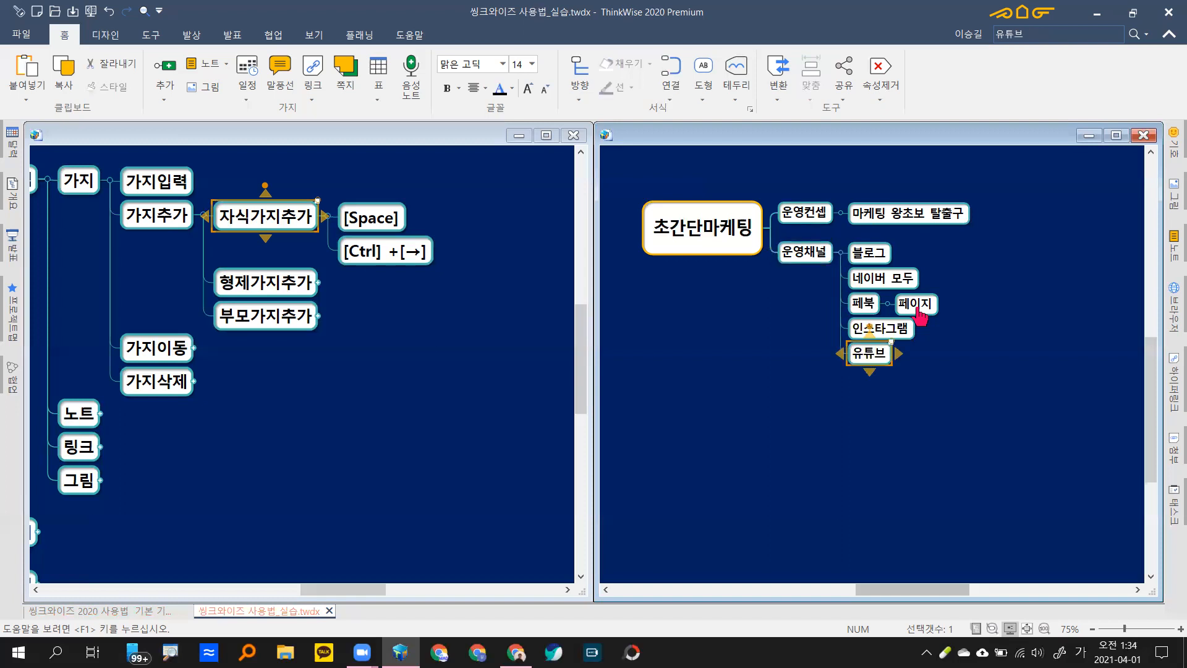
key("Up")
key("Up")
key("Up")
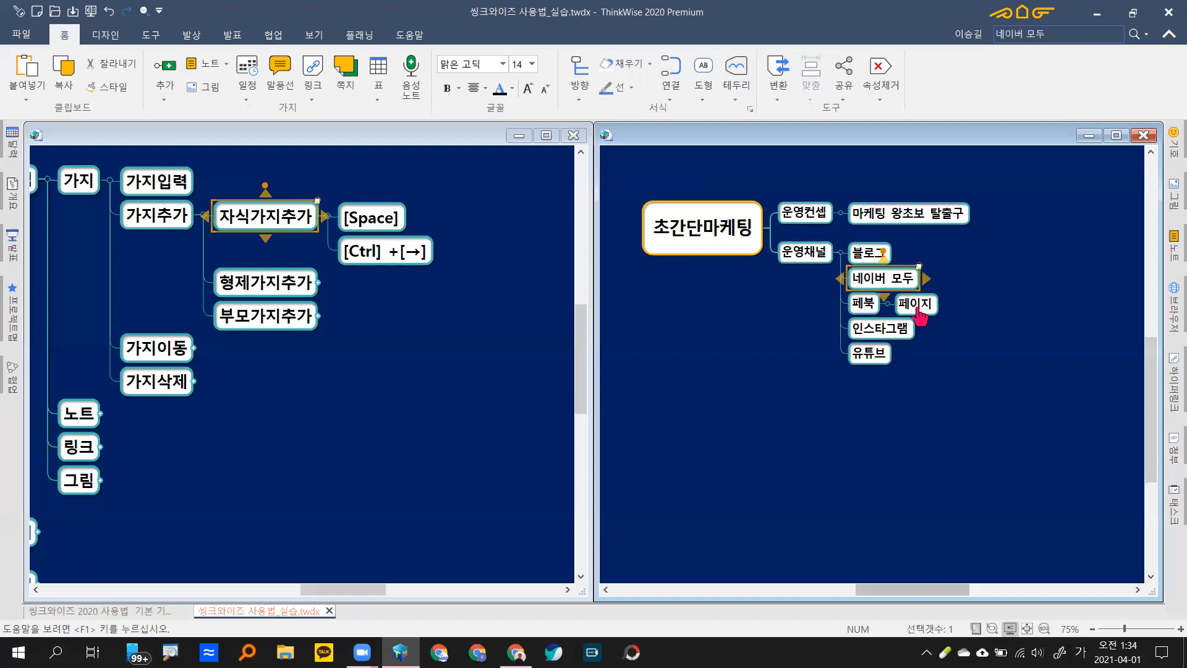
key("Up")
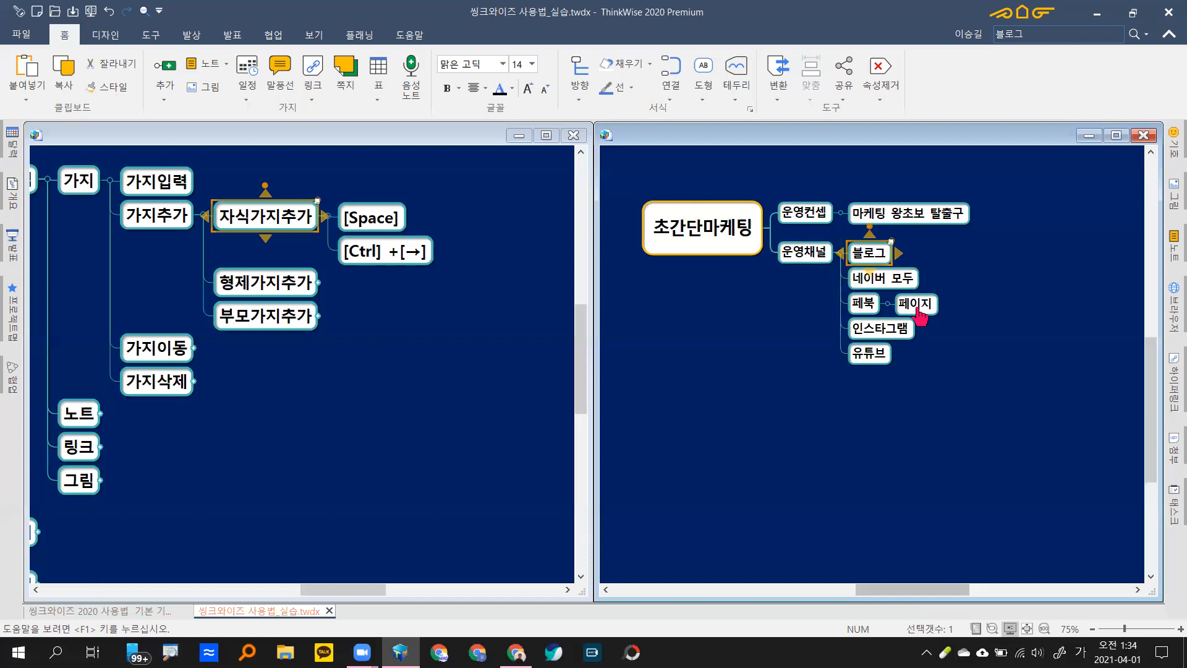
key("Left")
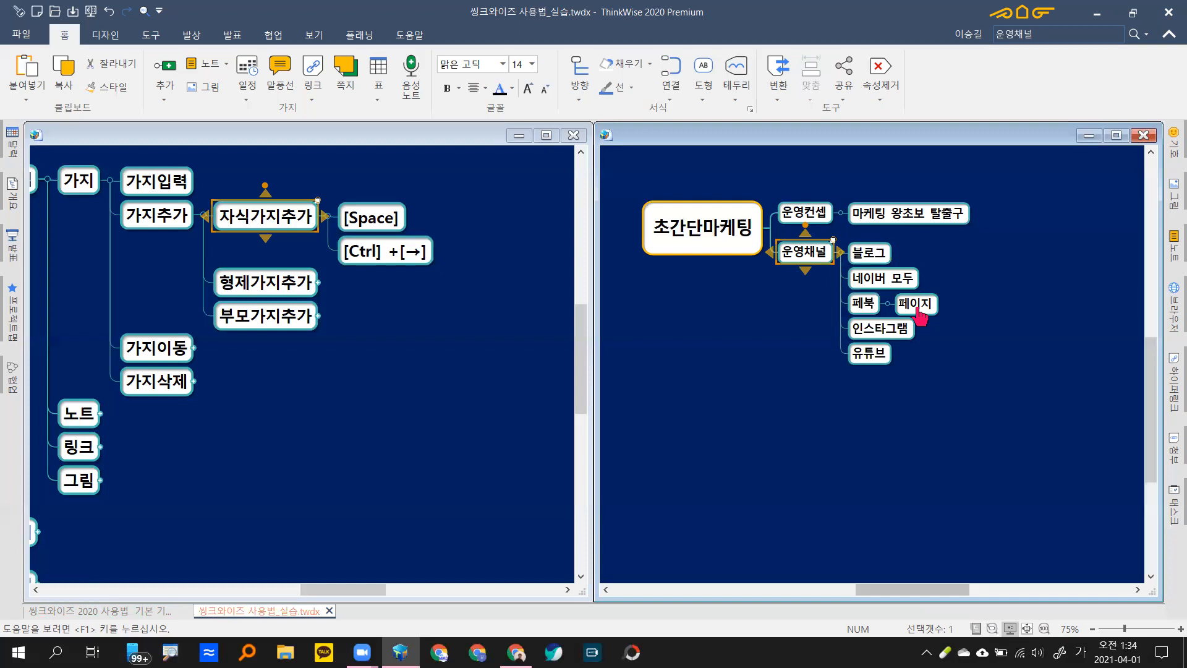
key("Left")
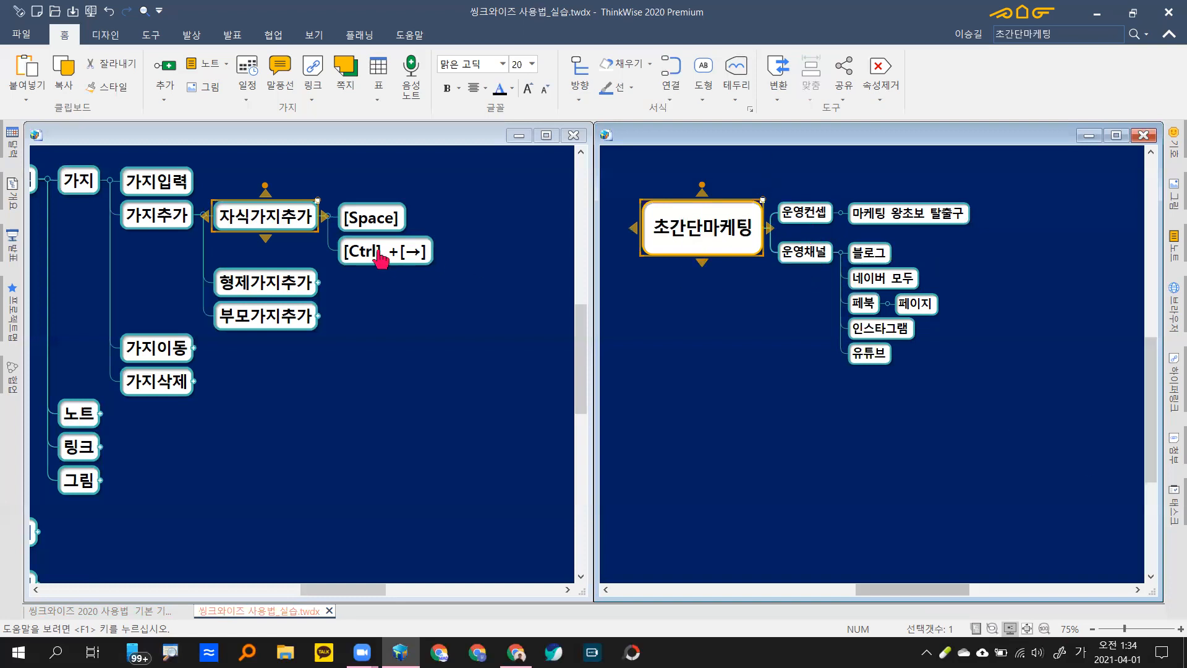
Step: In the tutorial map, collapse 자식가지추가 and expand 형제가지추가
left_click(307, 247)
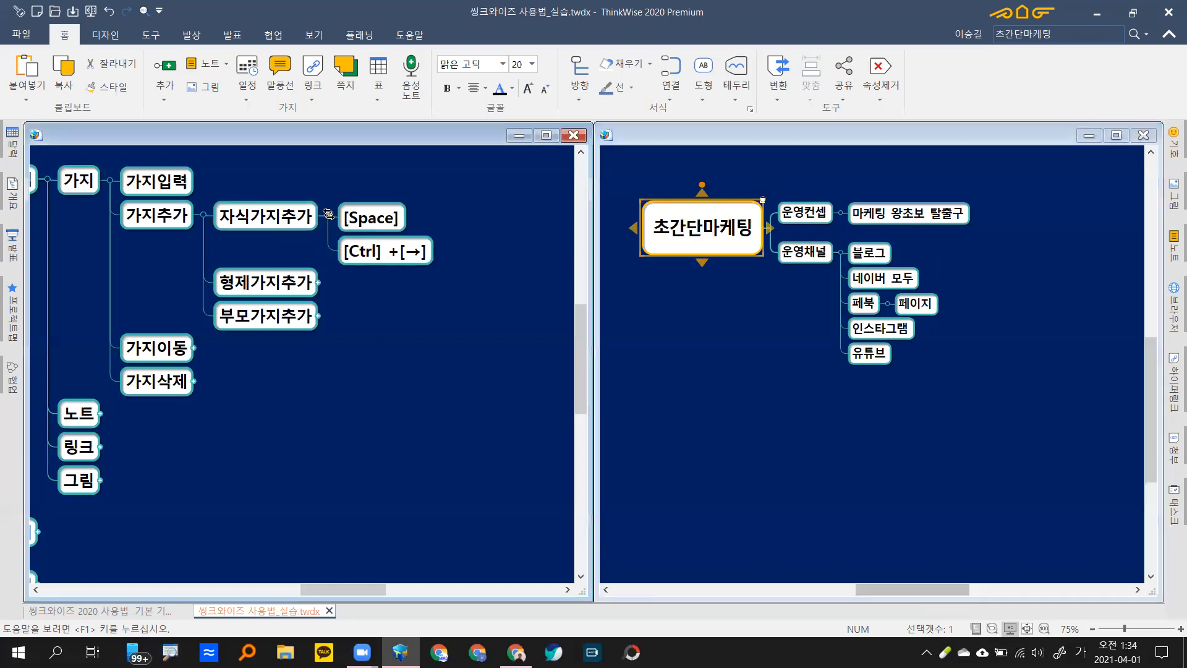
left_click(329, 214)
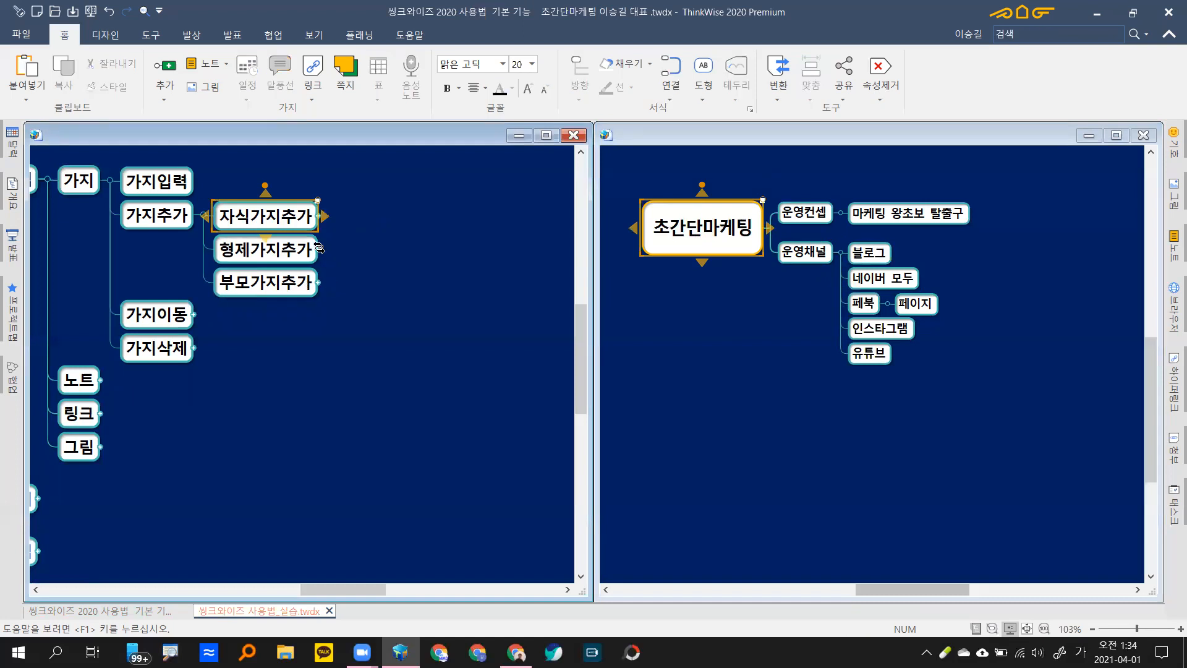
left_click(318, 249)
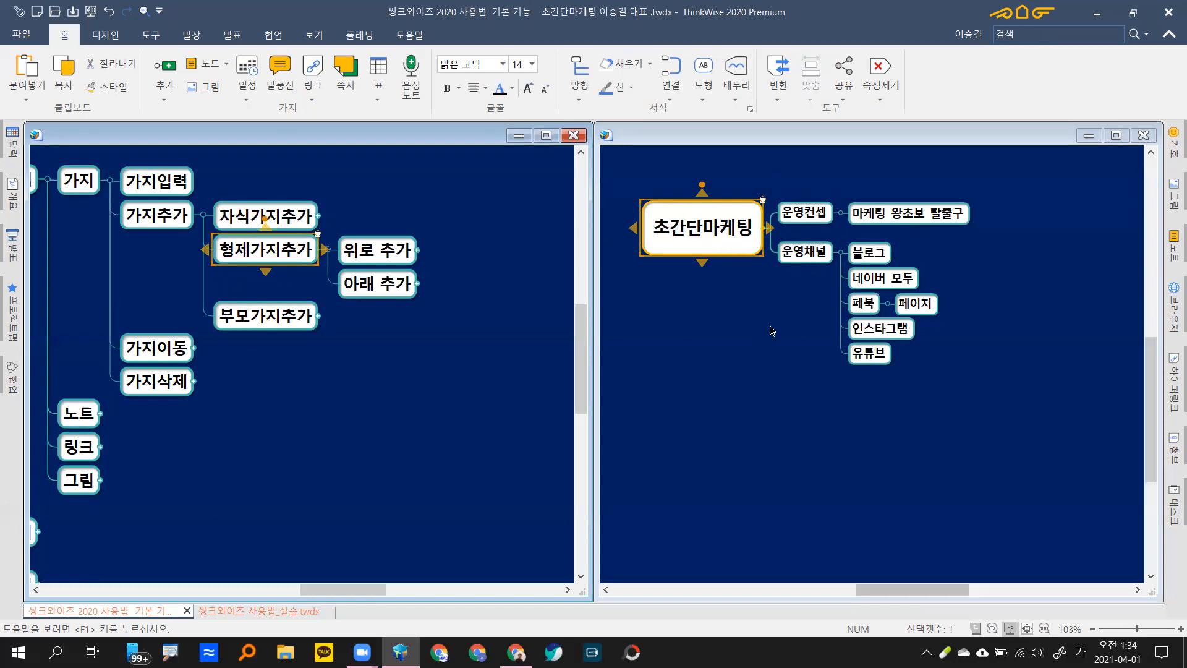
key("Insert")
type("운")
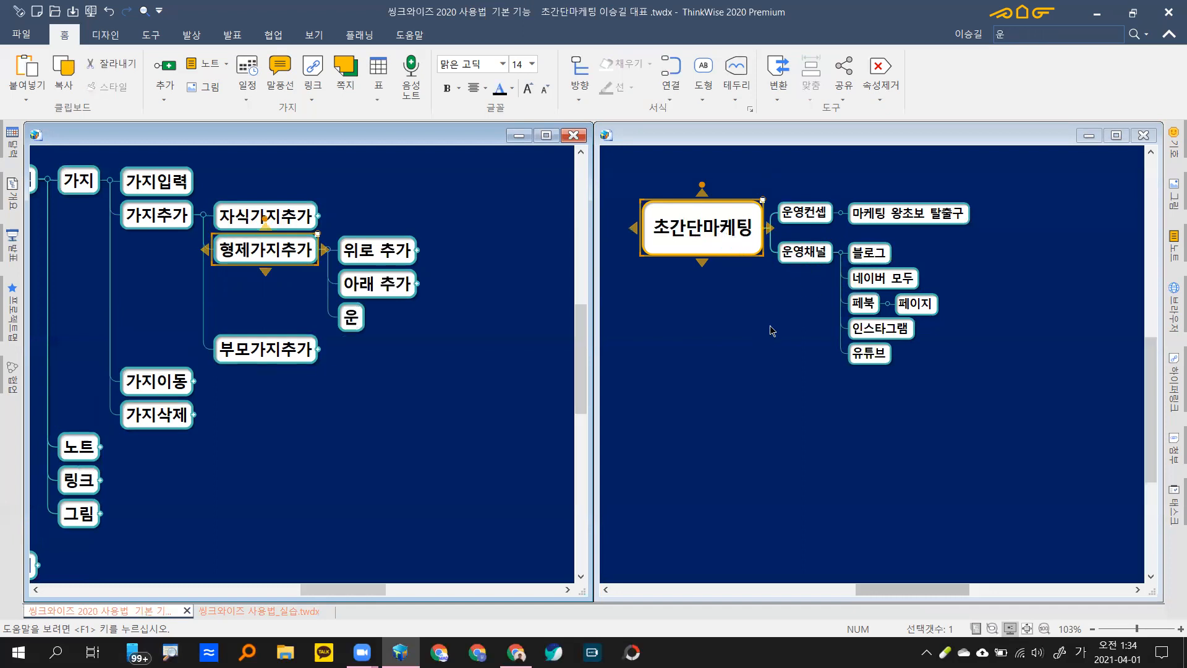
Step: Add a 운영순서 branch below 운영채널 and delete the stray 운 branch from the tutorial map
left_click(725, 241)
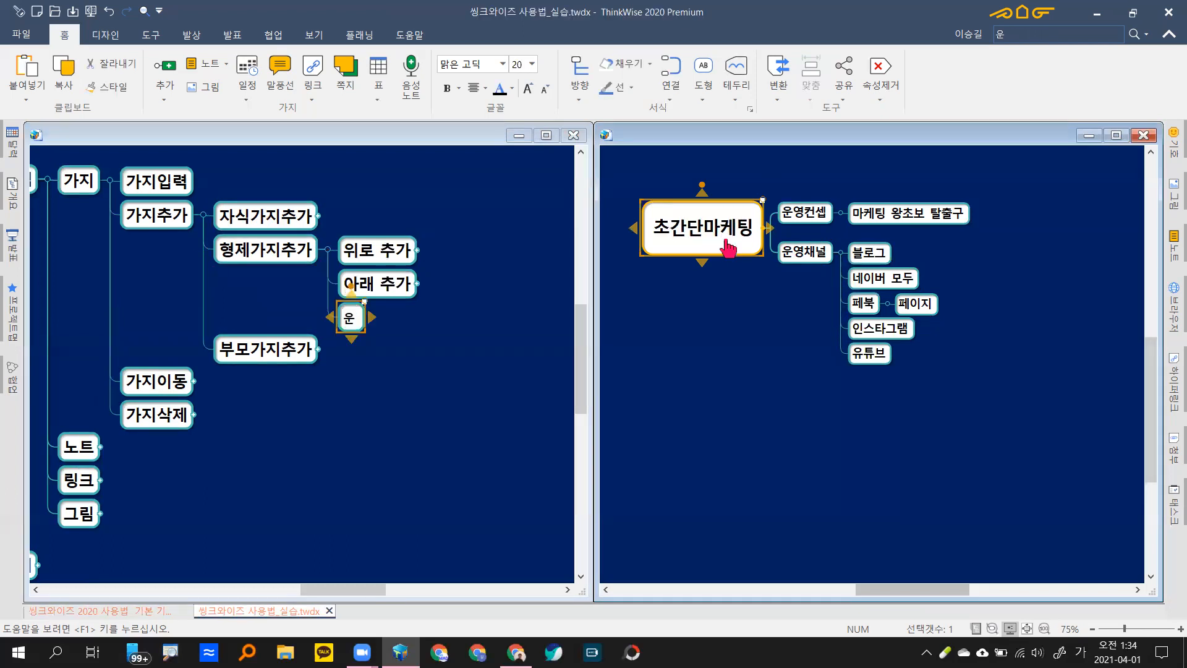
key("Insert")
type("운영")
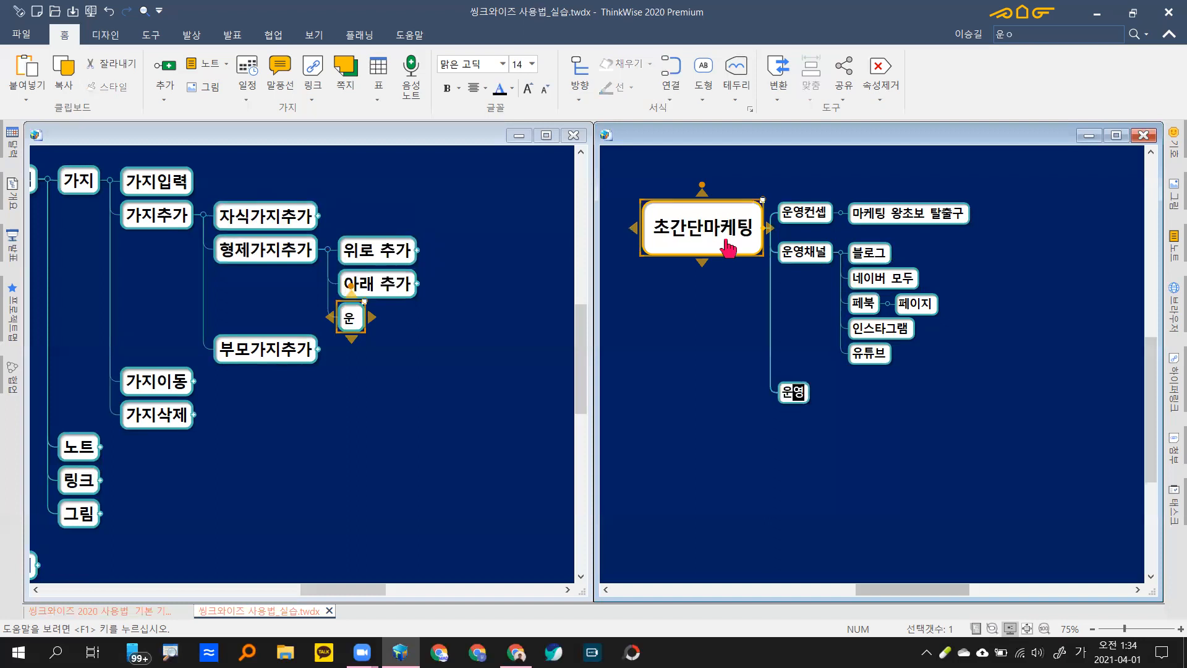
type("순서")
key("Return")
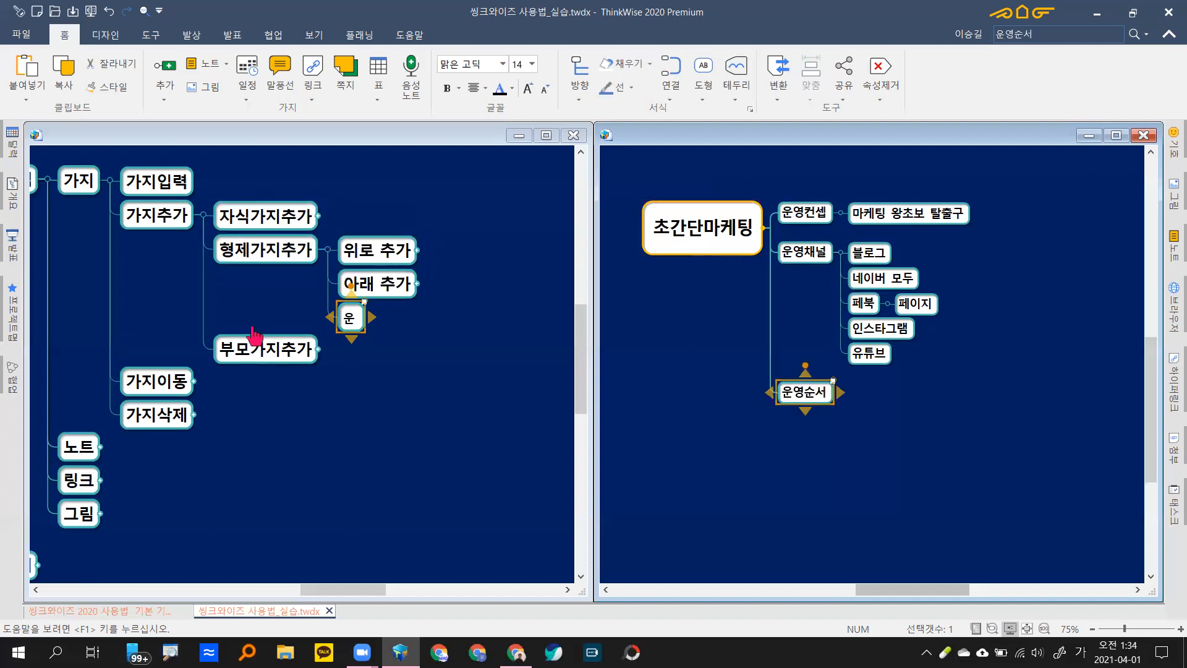
left_click(353, 318)
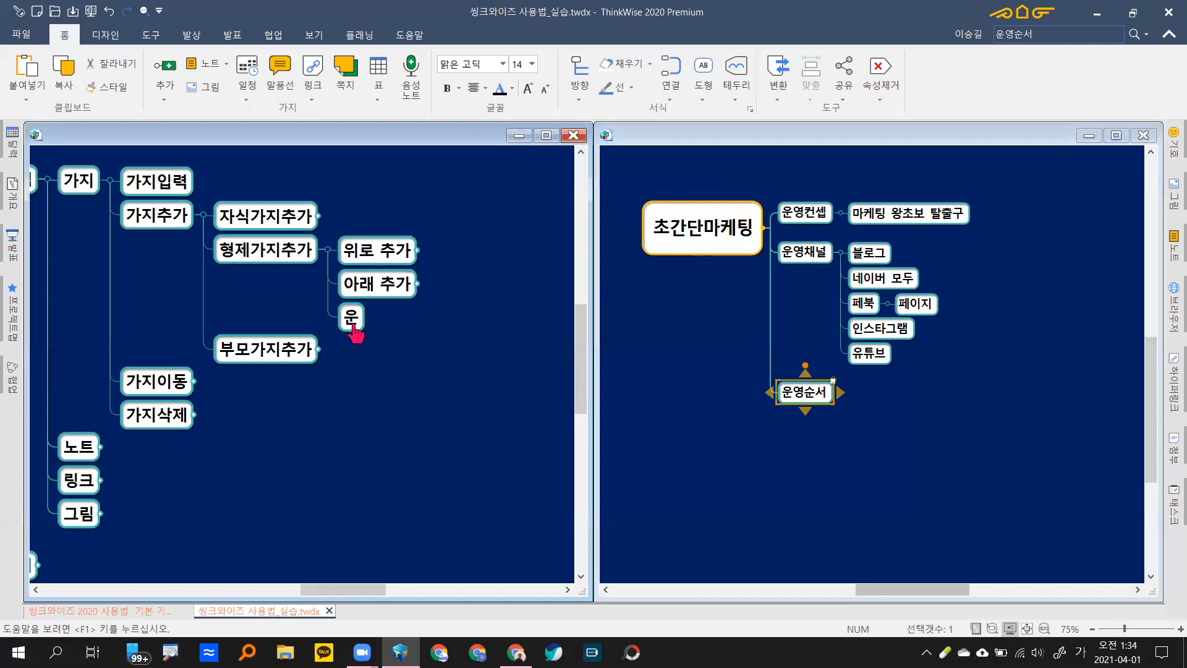
key("Delete")
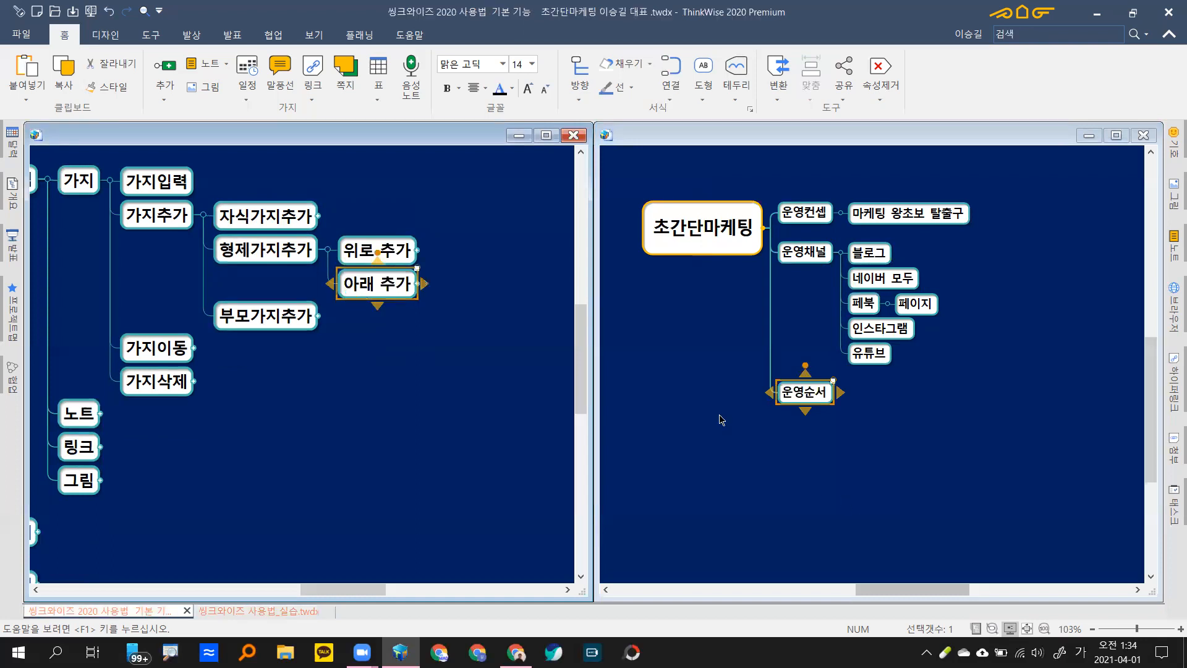
left_click(904, 409)
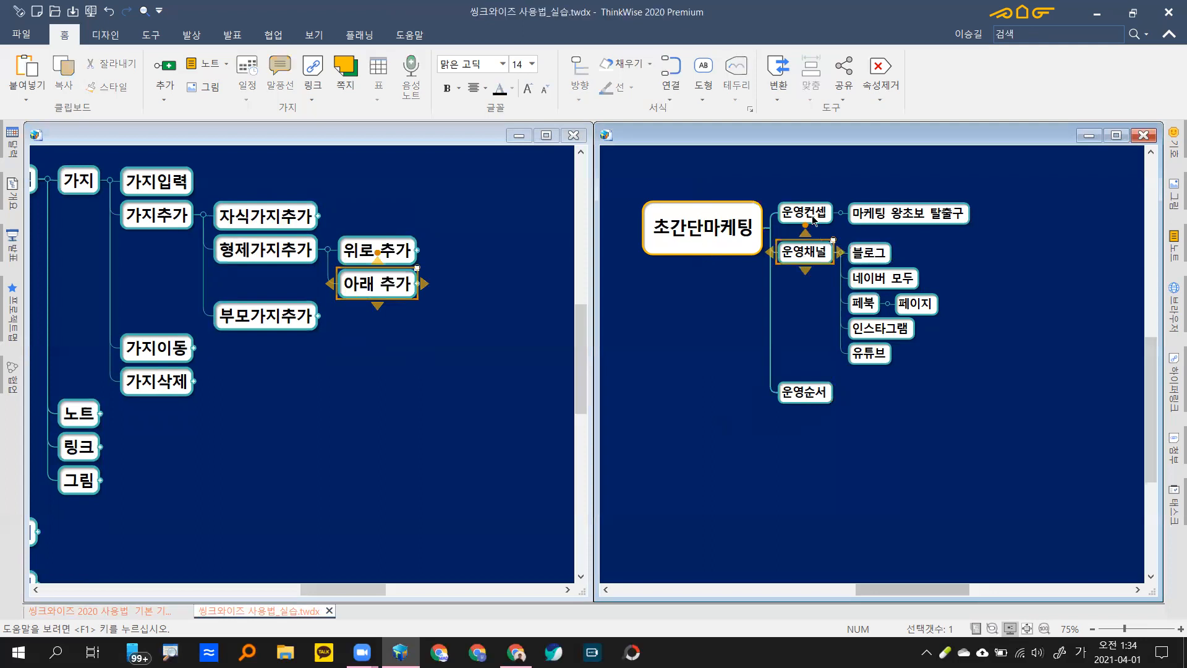
left_click(815, 258)
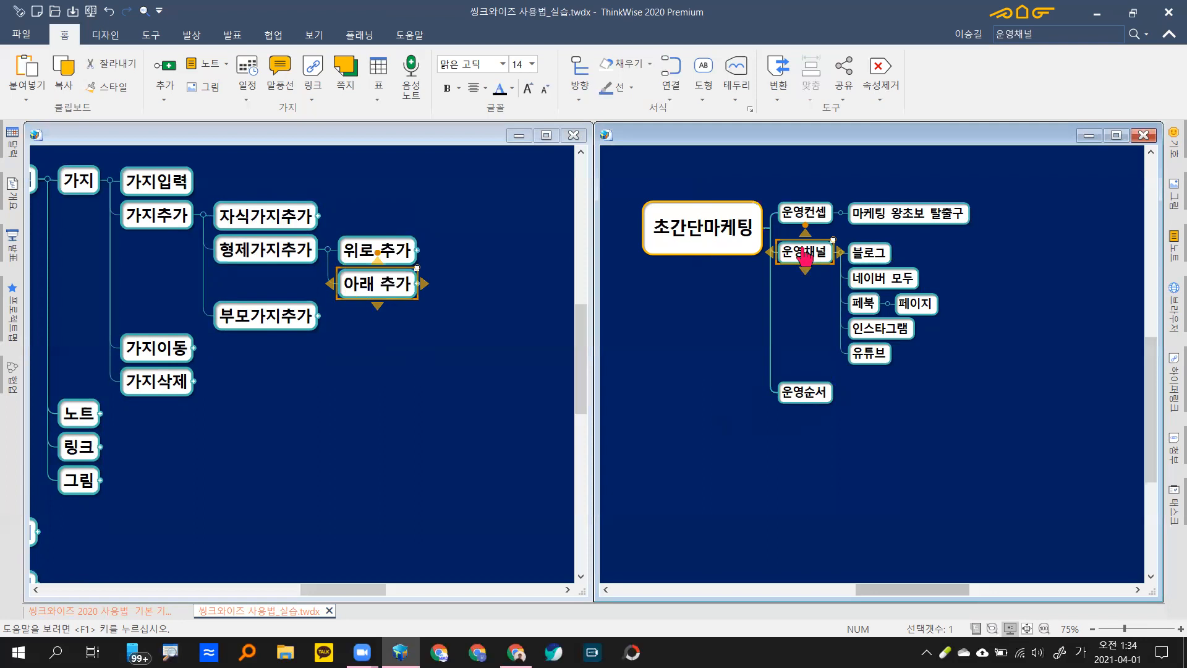
Step: Expand 위로 추가 in the tutorial map to show its shortcut branches
left_click(374, 252)
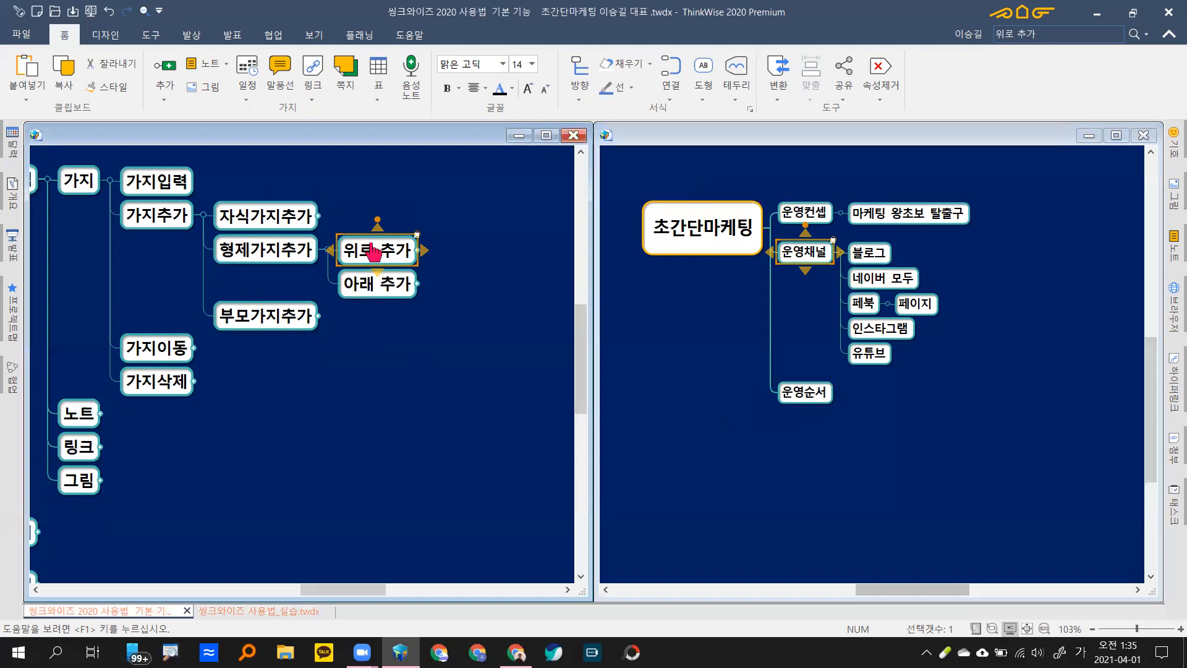
key("ctrl+v")
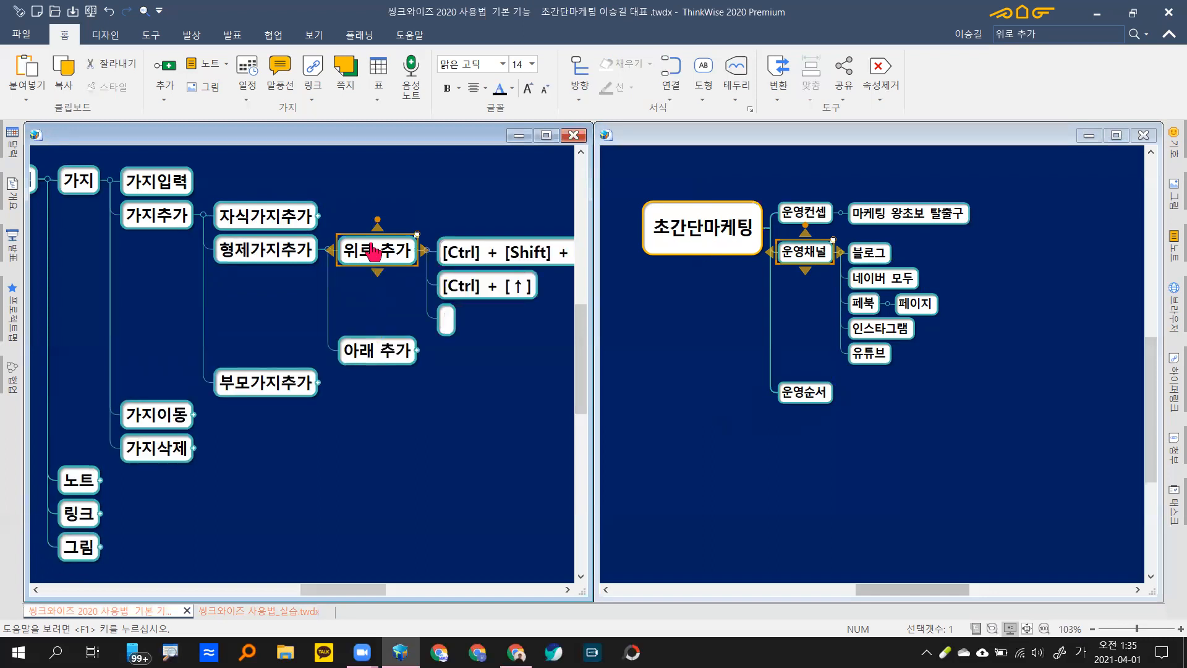
key("Down")
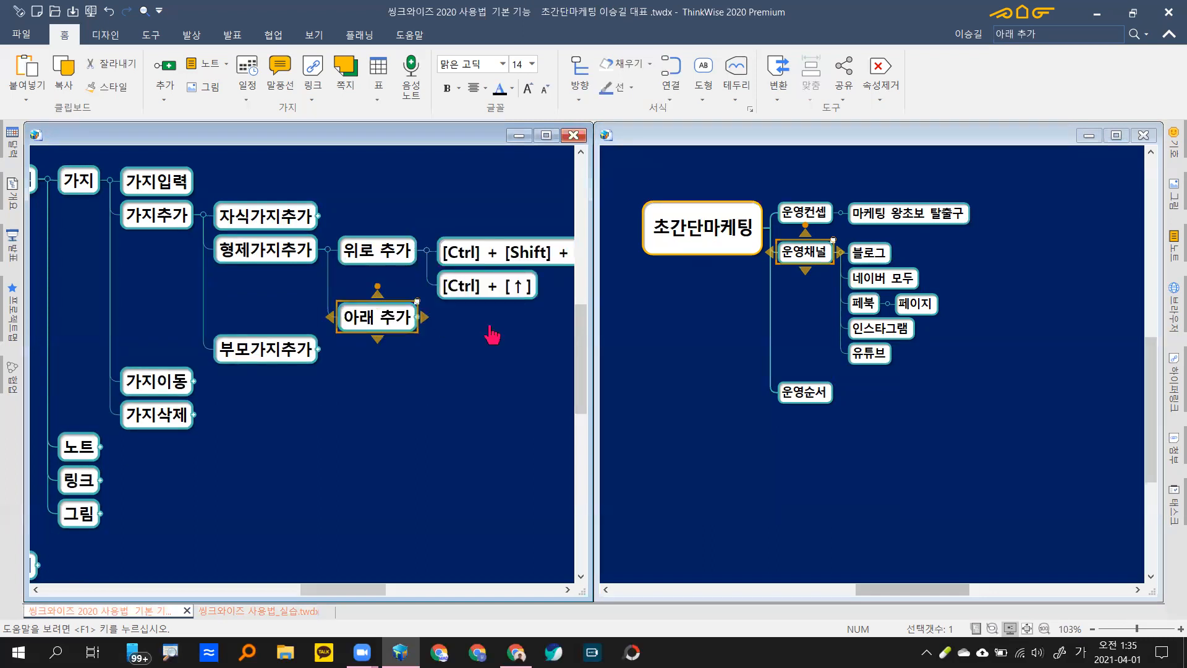
Step: Expand 아래 추가's two shortcut entries, discard a trial branch, and select 운영채널 in the practice map
type("[Shift] + [Space] [Ctrl] + [↓]")
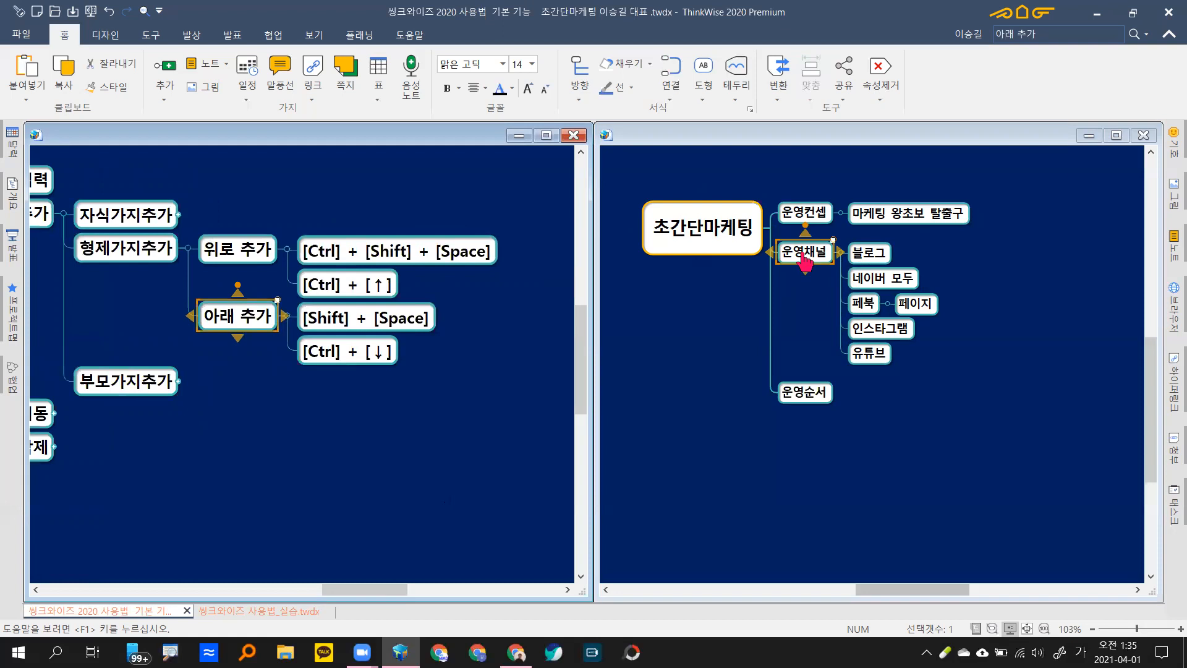
key("ctrl+shift+space")
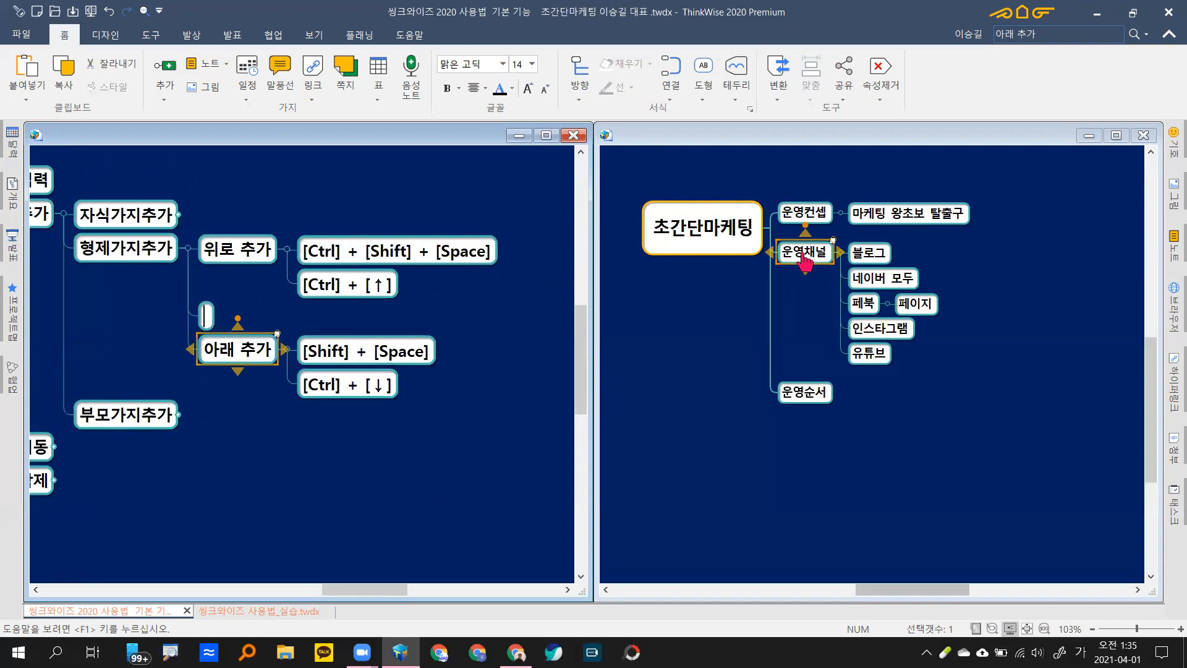
key("Escape")
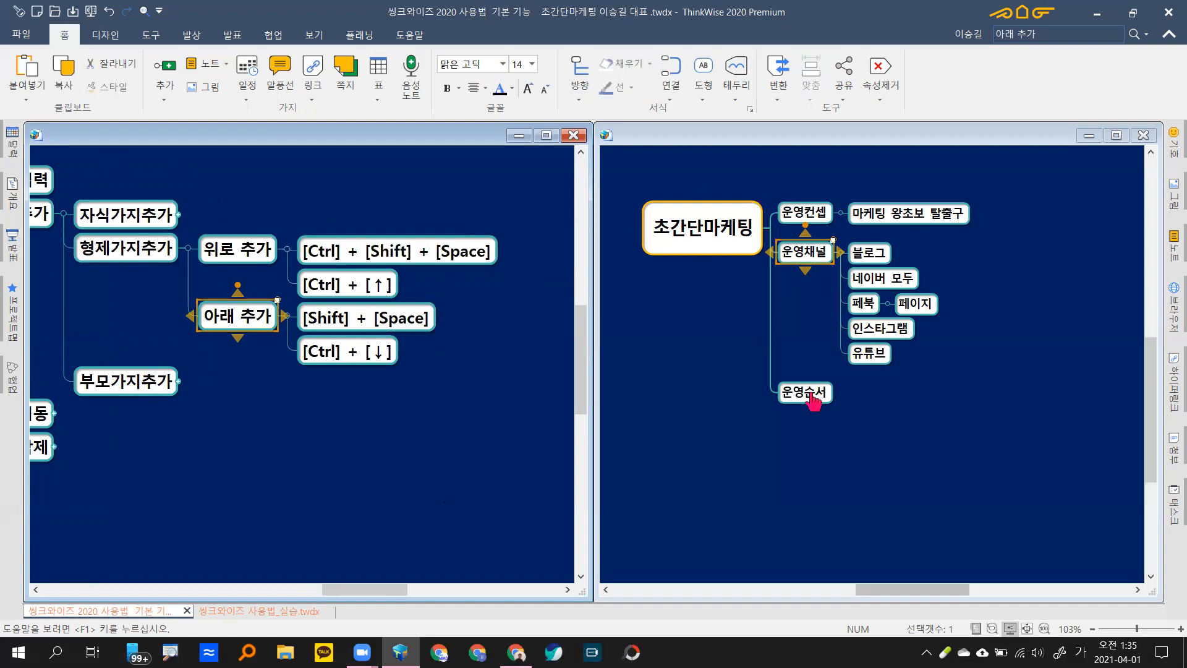
left_click(805, 259)
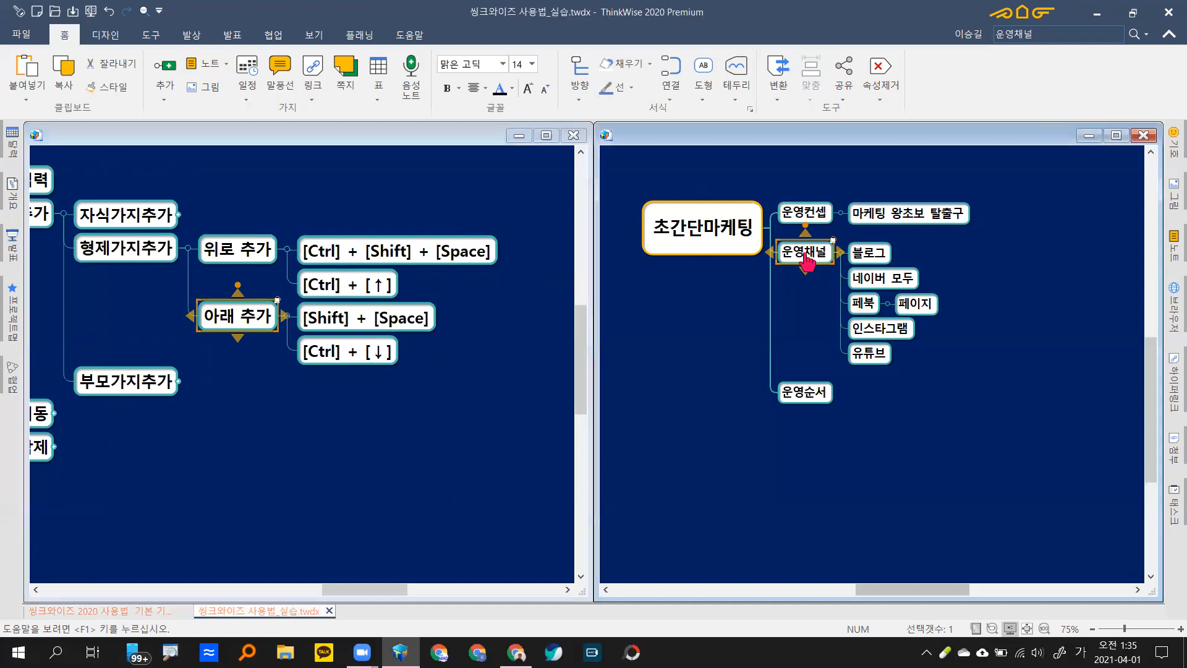
Step: Insert a 운영내용 branch above 운영채널
key("ctrl+shift+space")
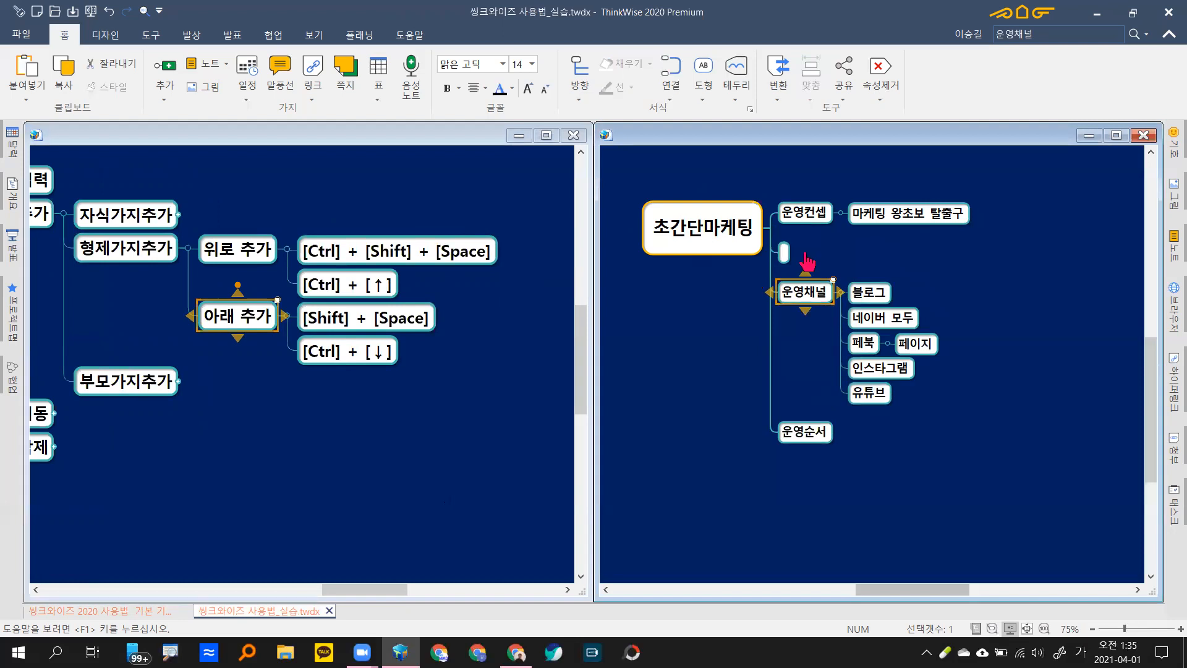
type("운영내용")
key("Return")
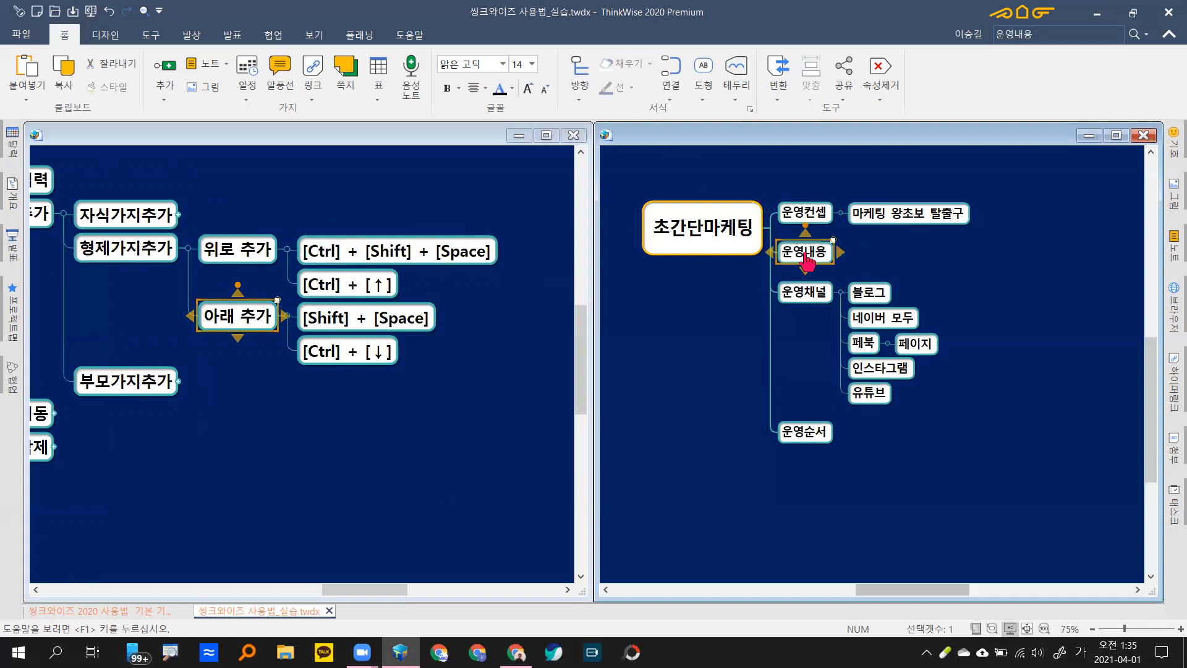
Step: Delete 운영순서 and re-create it below 운영채널 so it stays last
key("Down")
key("Down")
key("Delete")
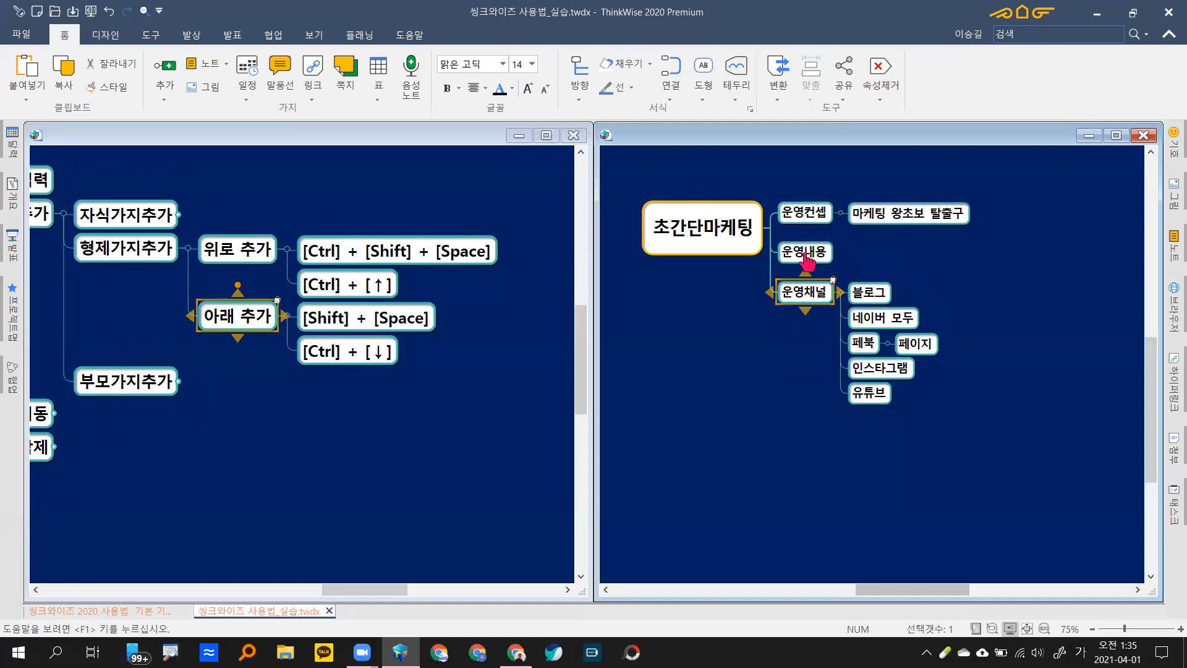
key("shift+space")
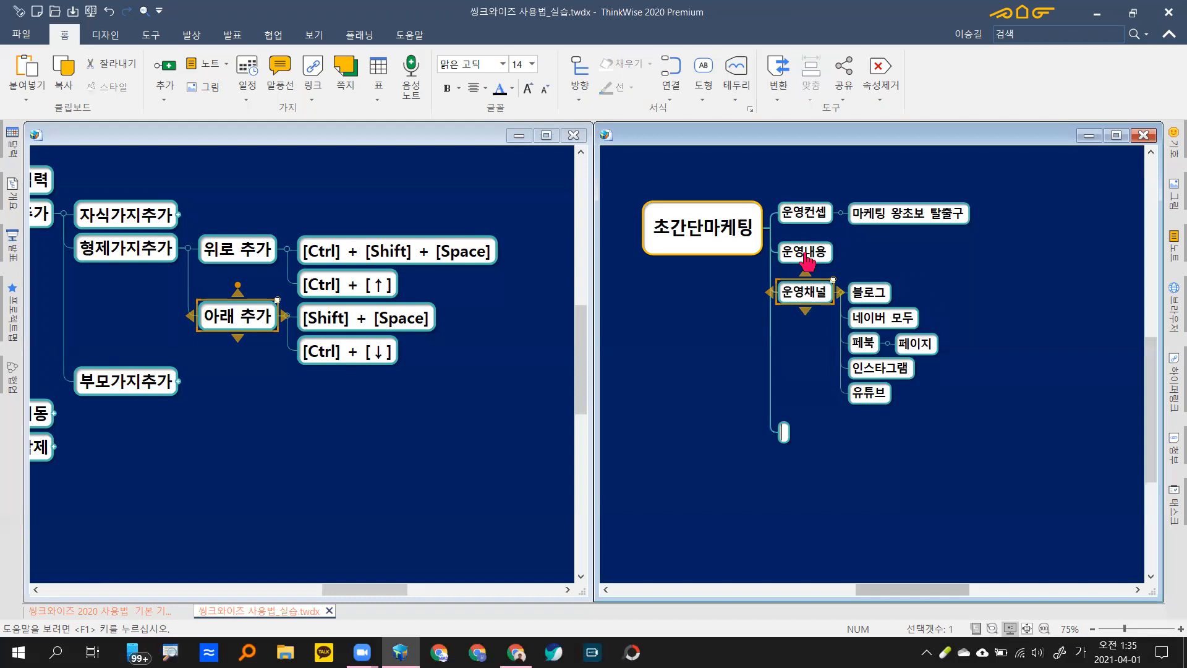
type("운영")
type("순서")
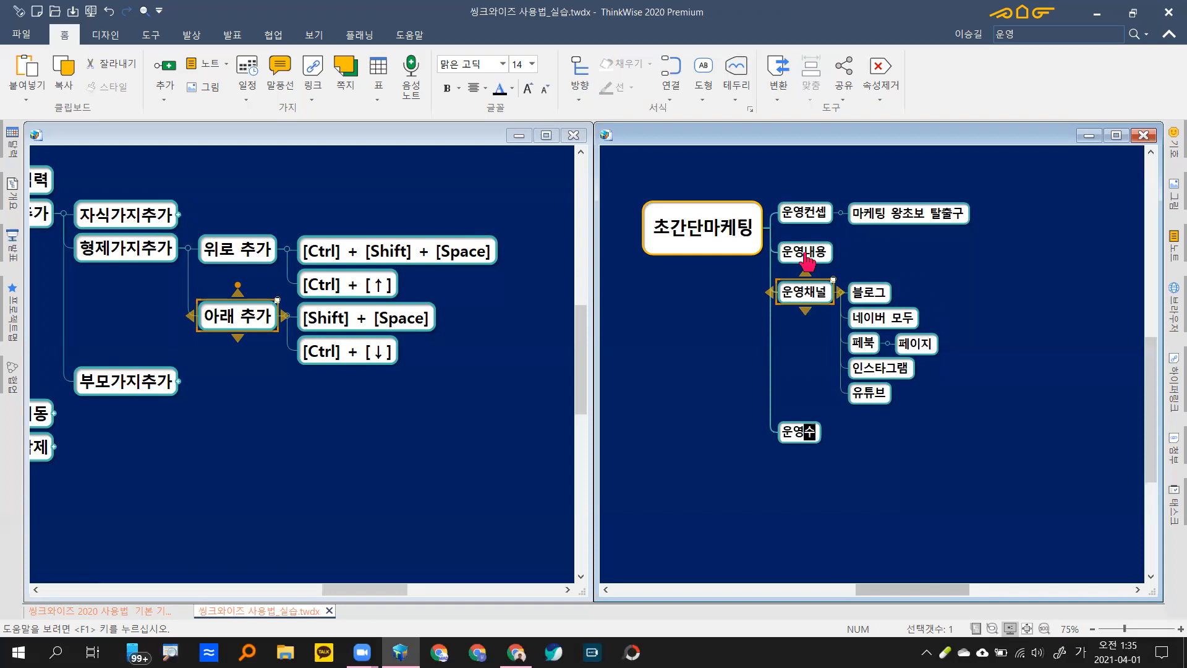
key("Return")
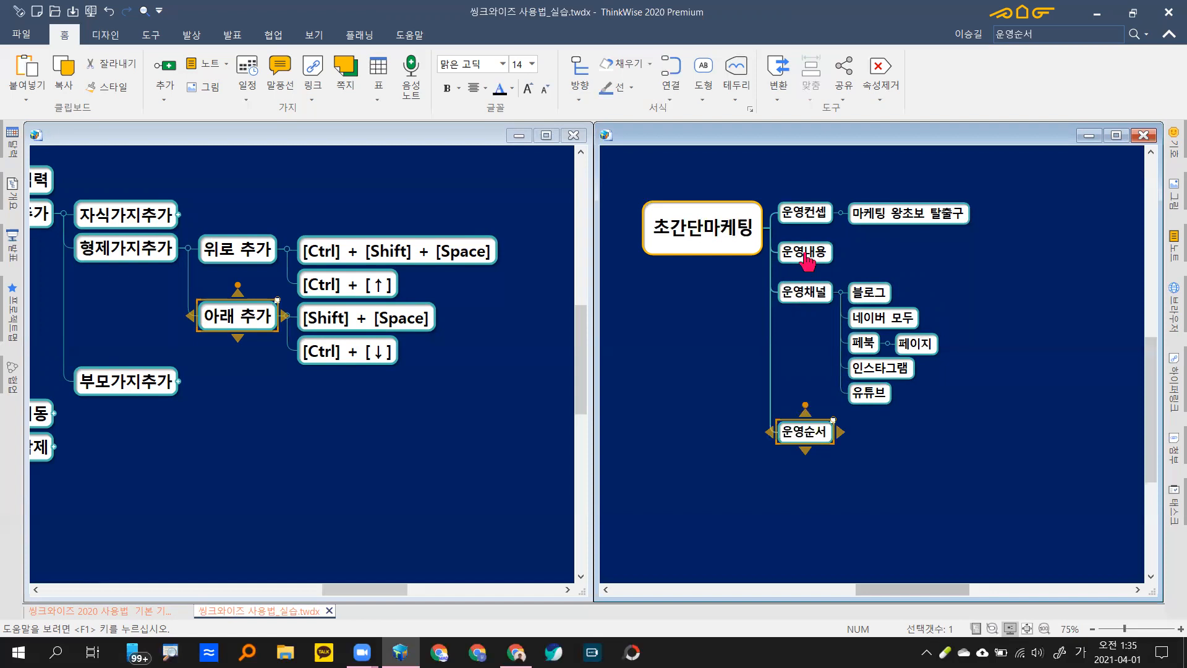
key("Up")
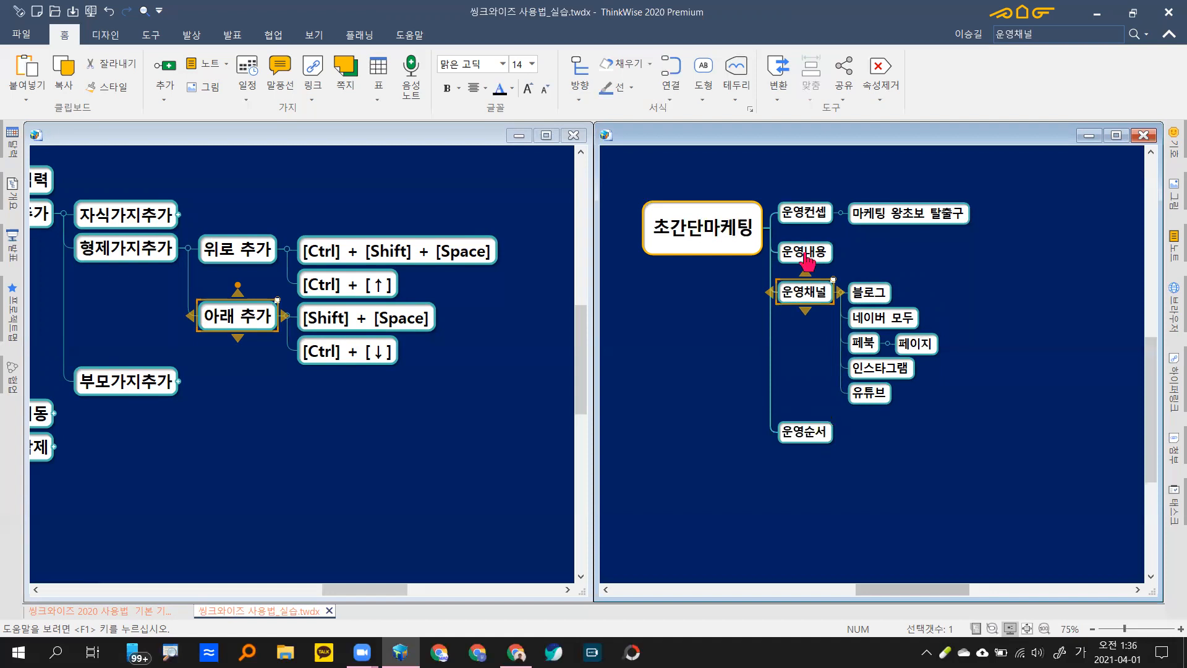
Step: Demonstrate the add-above and add-below branch shortcuts, cancelling both empty branches
key("ctrl+shift+space")
key("Escape")
key("shift+space")
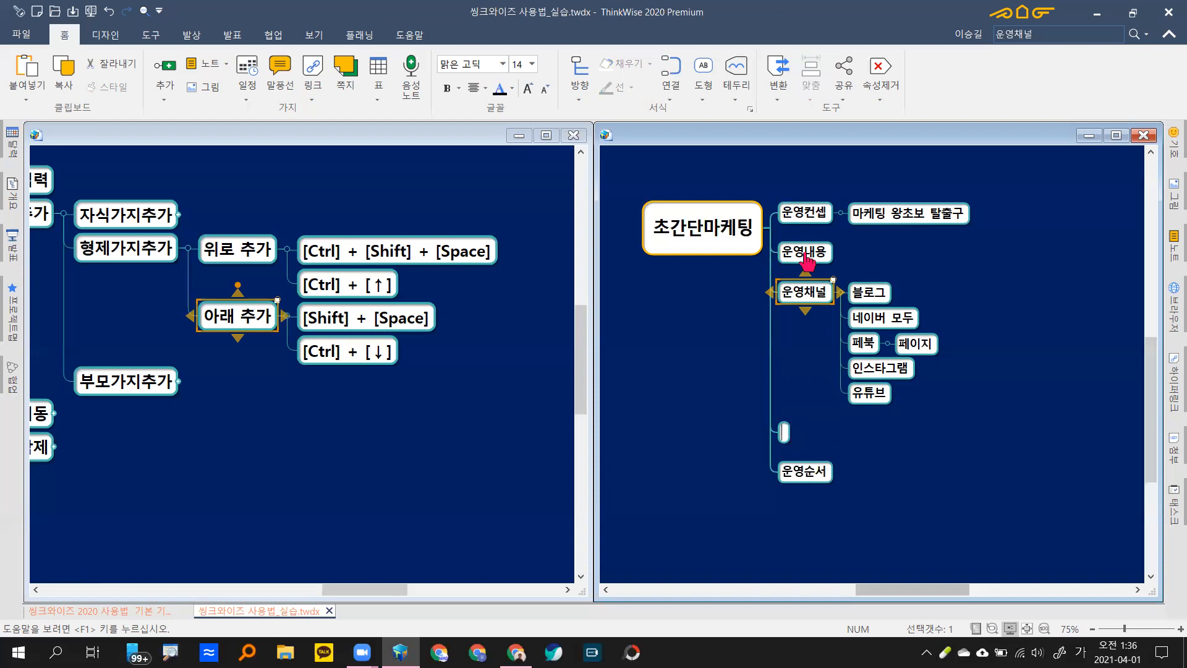
key("Escape")
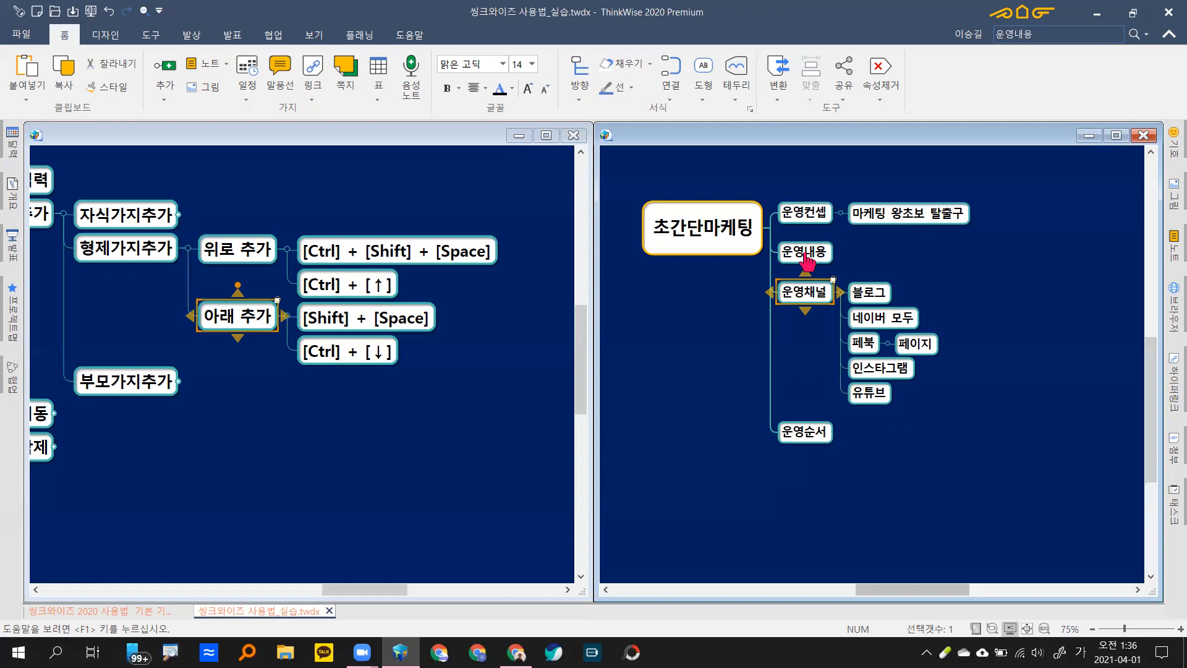
Step: Navigate the main branches with the arrow keys down to 운영채널's first child, 블로그
left_click(808, 260)
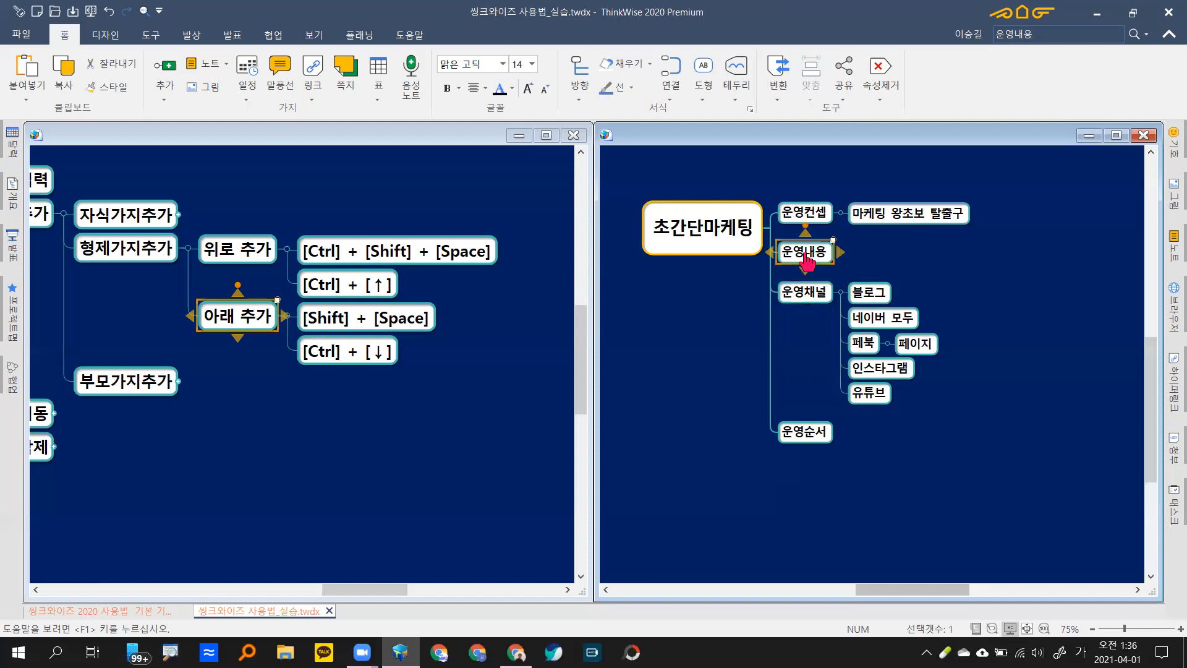
key("Down")
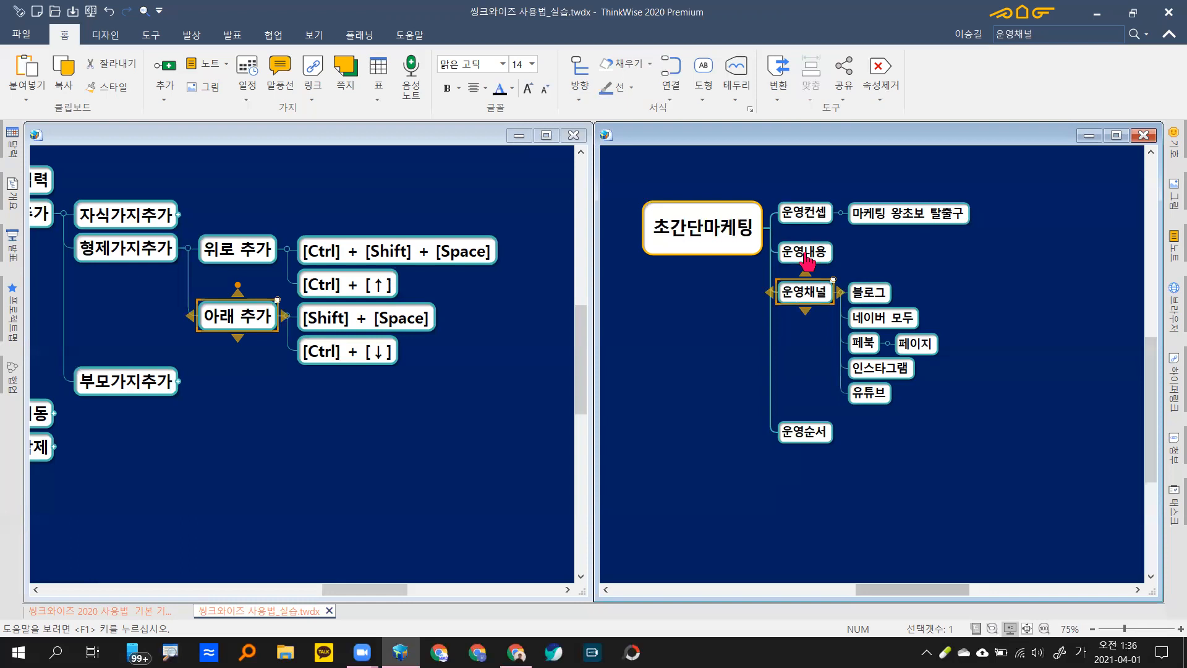
key("Up")
key("Up")
key("Down")
key("Down")
key("Right")
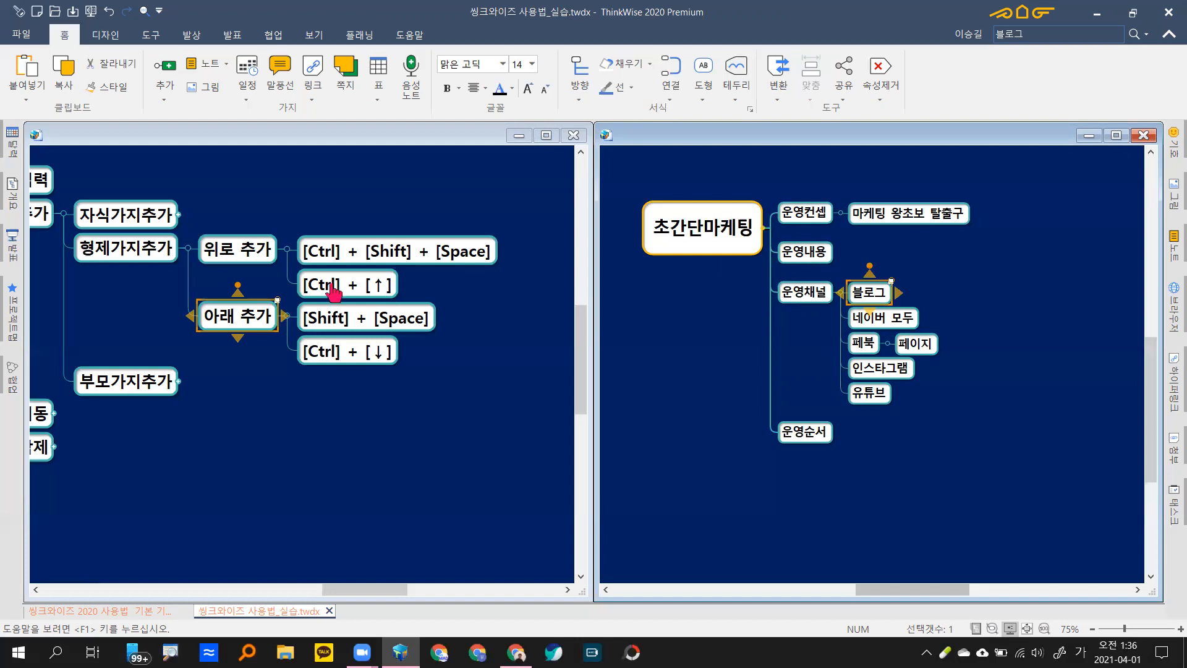
Step: Collapse 형제가지추가, expand 부모가지추가 in the tutorial map, then select 블로그 in the practice map
left_click(187, 251)
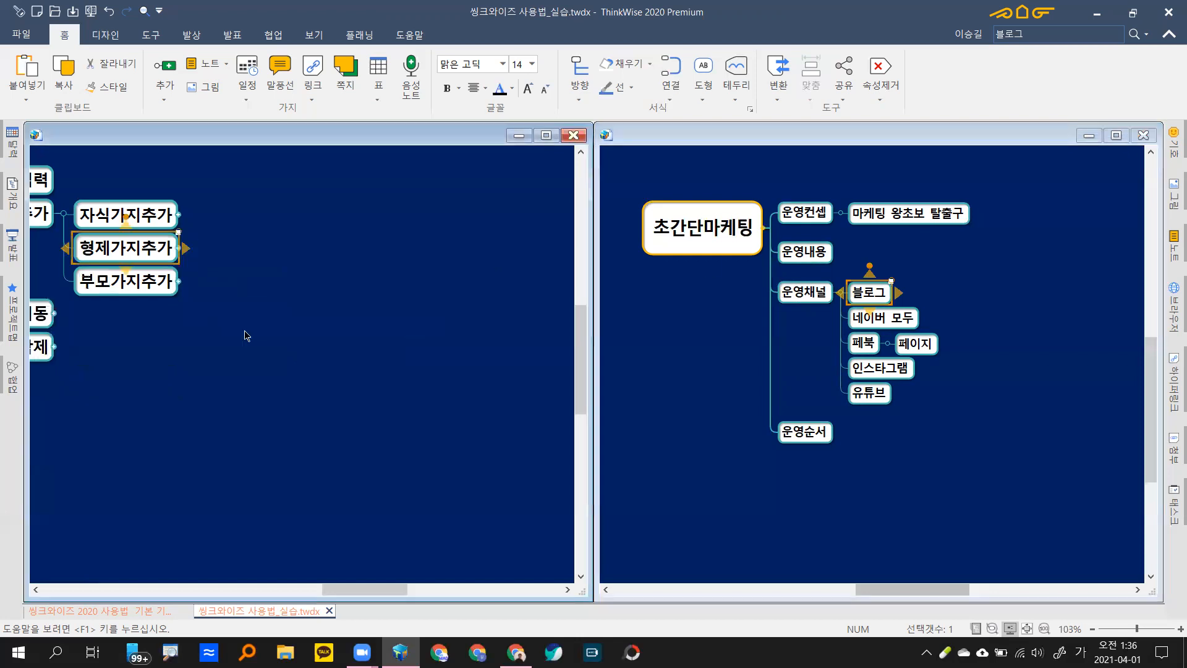
left_click(177, 282)
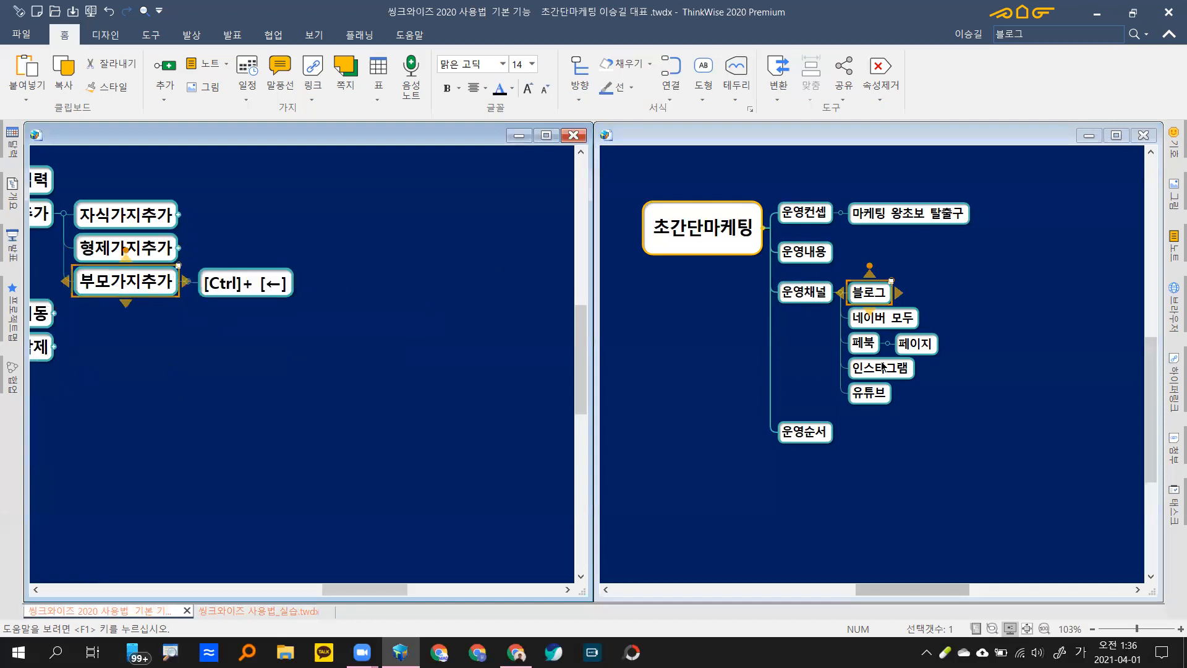
left_click(950, 297)
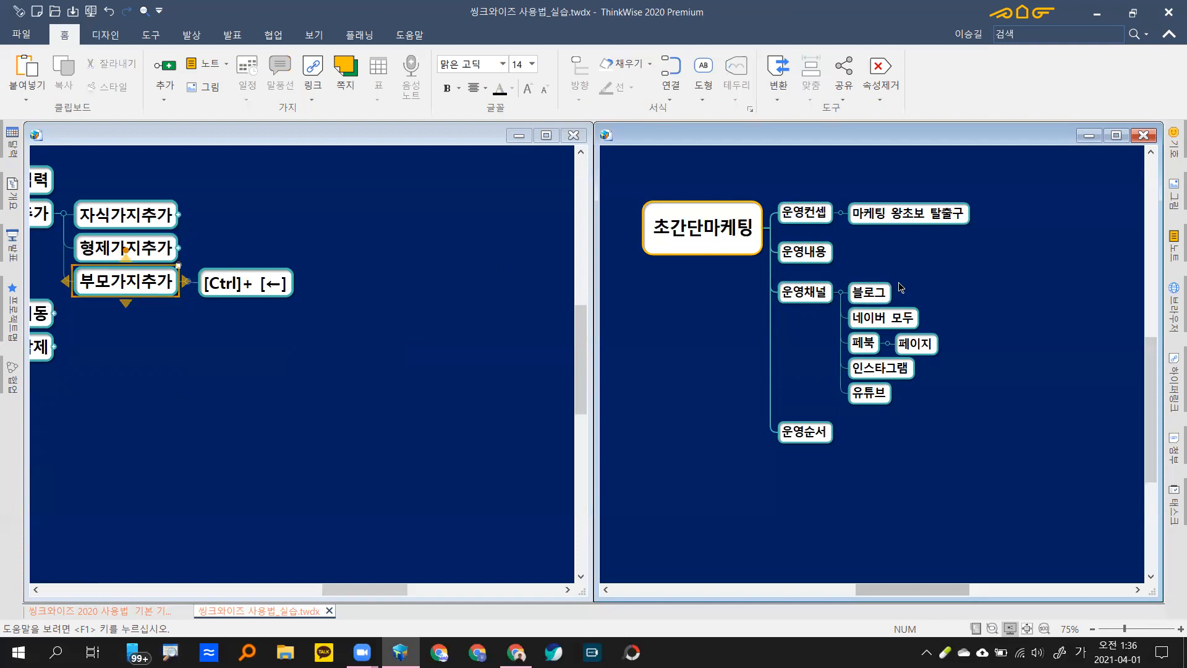
left_click_drag(895, 267, 867, 320)
left_click(897, 303)
left_click(877, 296)
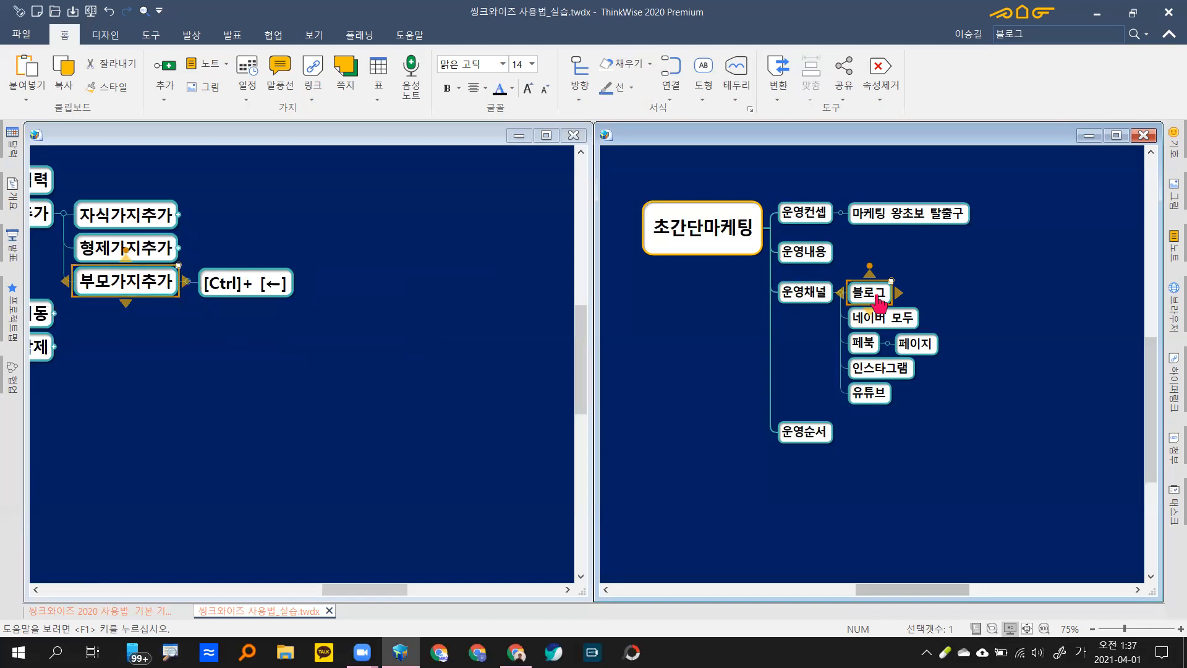
Step: Add a 국내채널 parent above 블로그 and move 네이버 모두 under it
key("ctrl+Left")
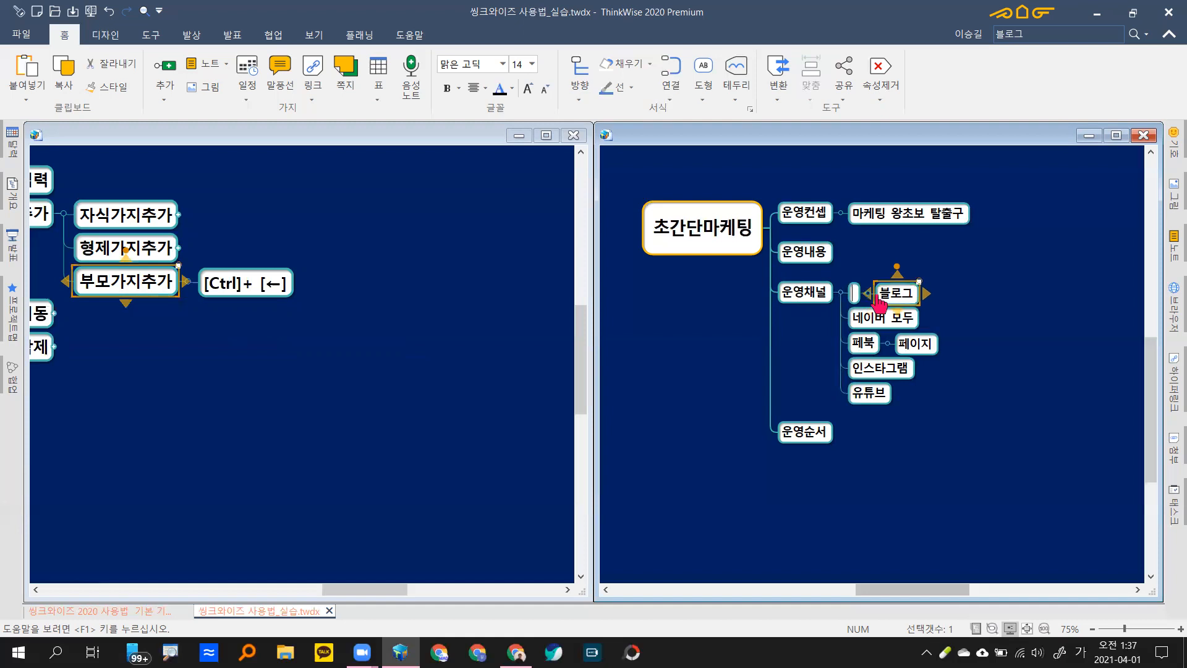
type("국내채널")
key("Return")
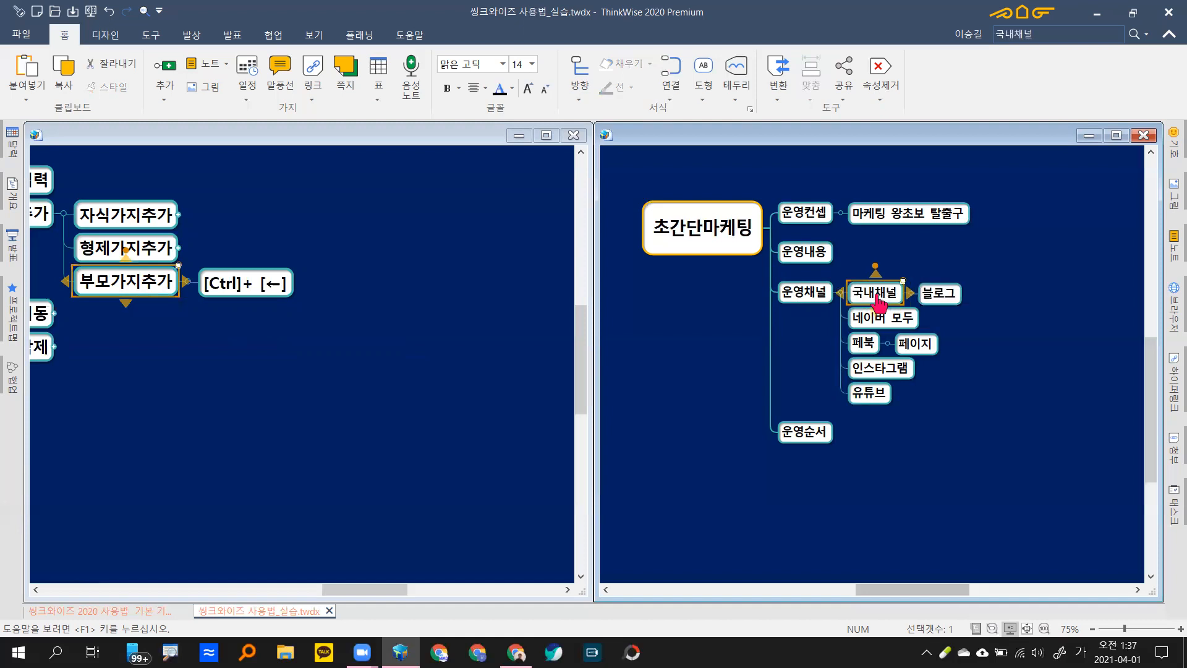
left_click(944, 302)
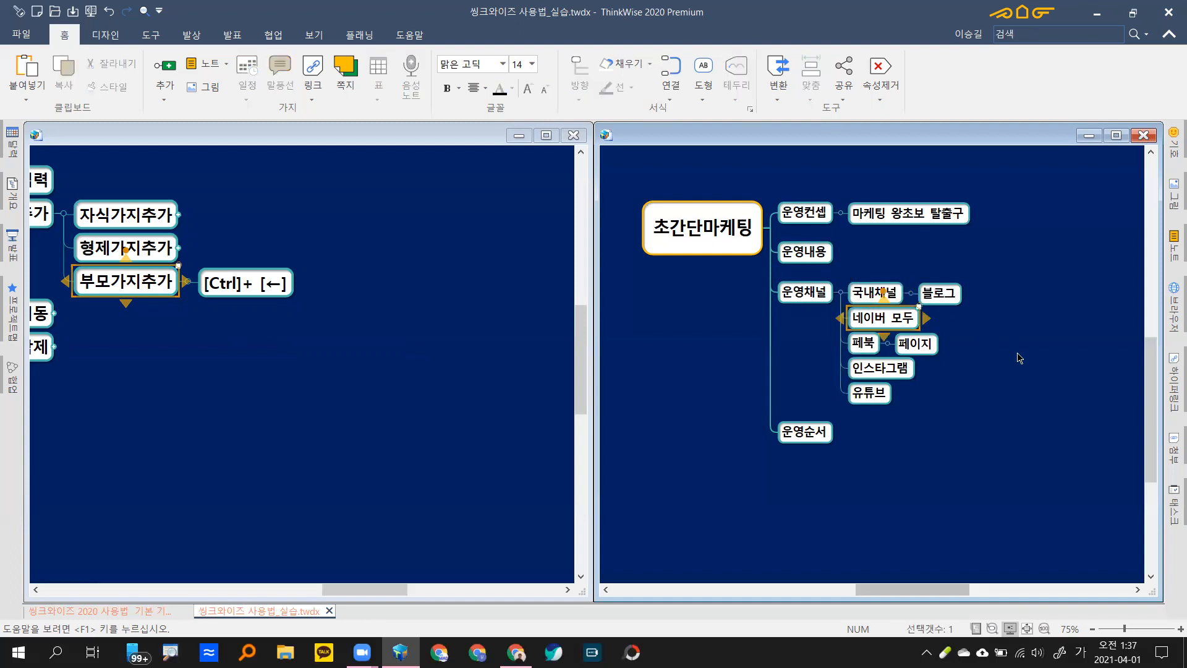
left_click(890, 326)
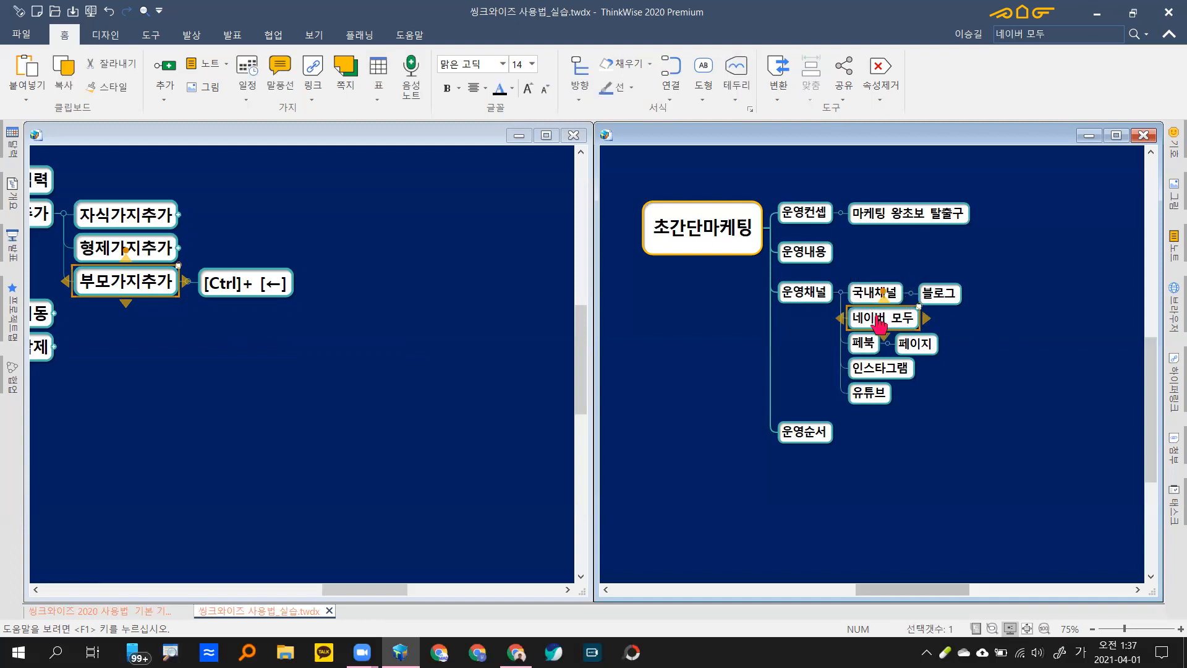
left_click_drag(879, 323, 946, 302)
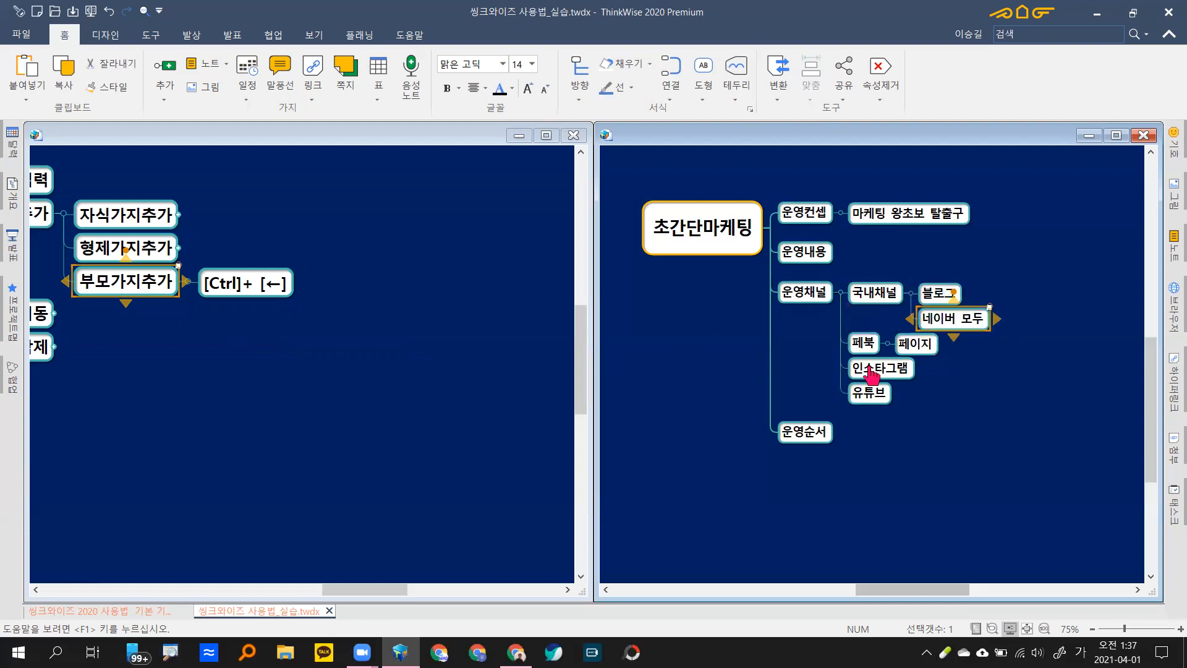
Step: Add a 해외채널 parent above 페북 and move 인스타그램 and 유튜브 under it
left_click(866, 343)
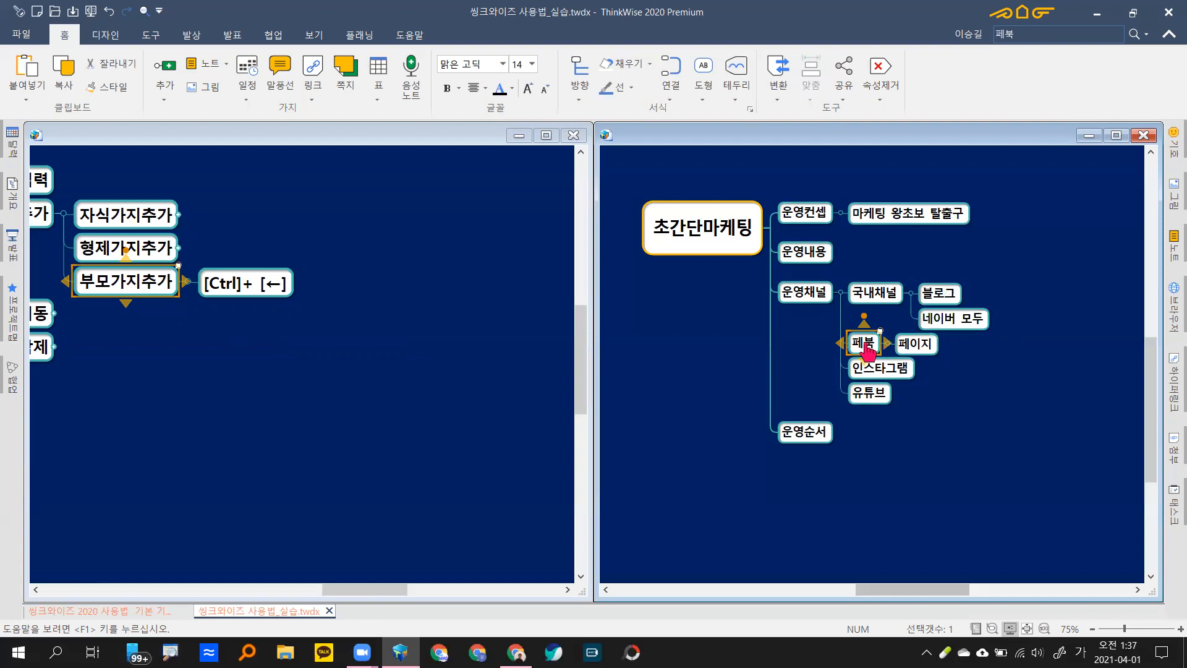
key("ctrl+Left")
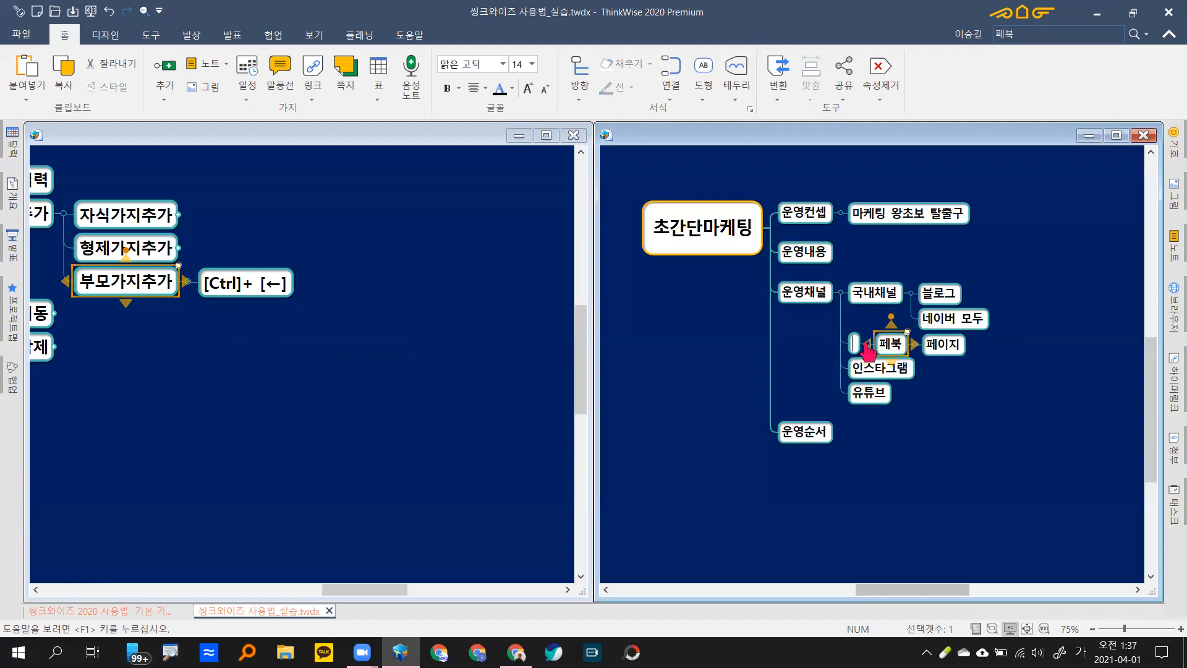
type("해외채널")
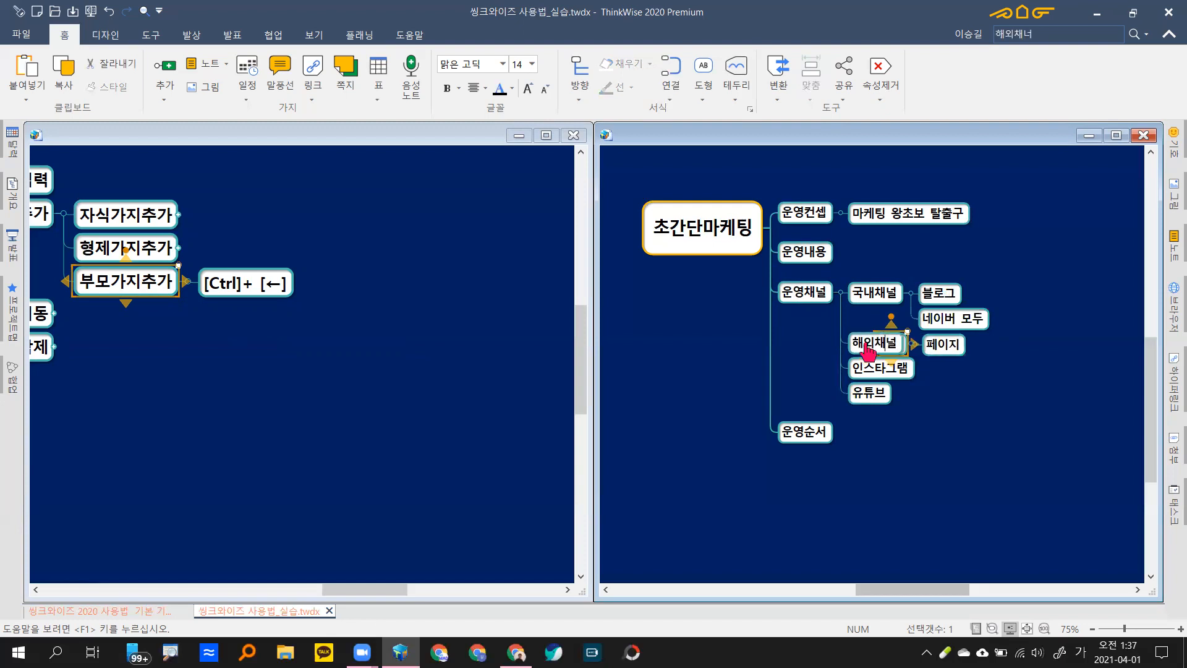
key("Return")
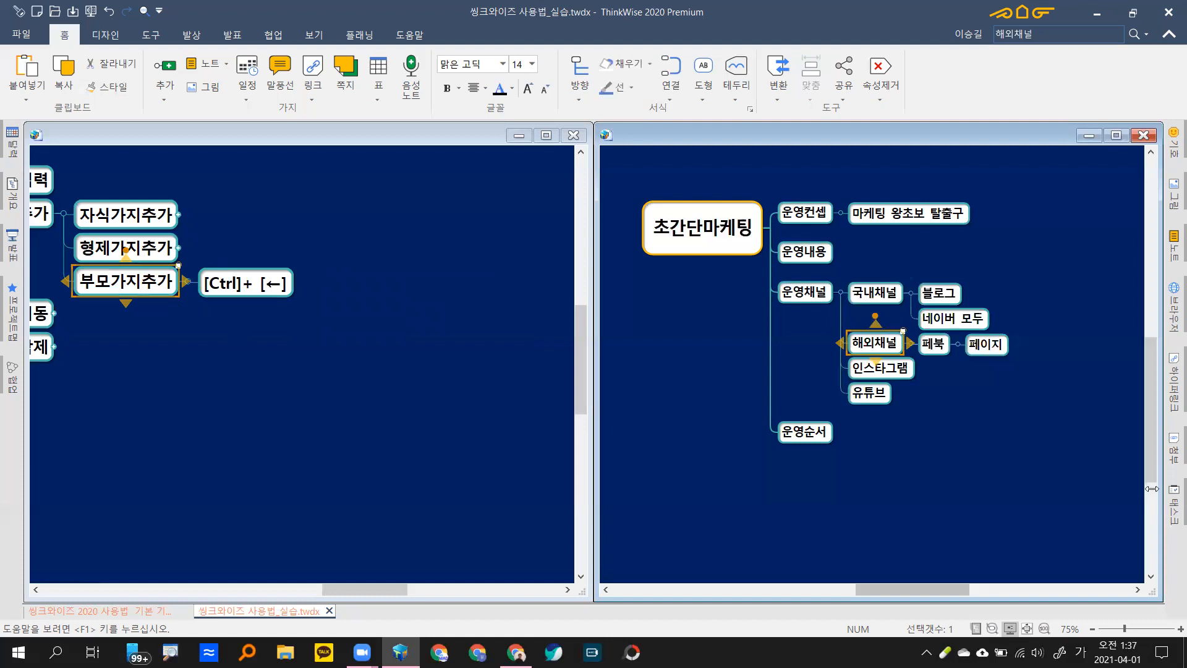
left_click(950, 400)
left_click_drag(897, 417, 866, 371)
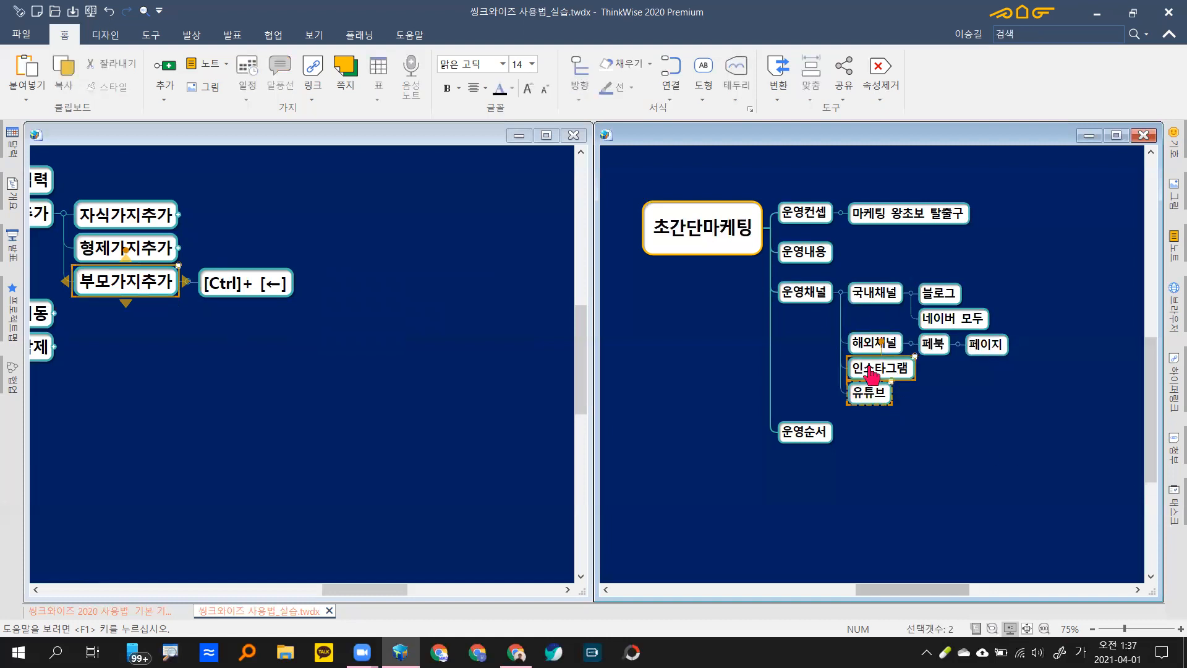
left_click_drag(936, 351, 917, 386)
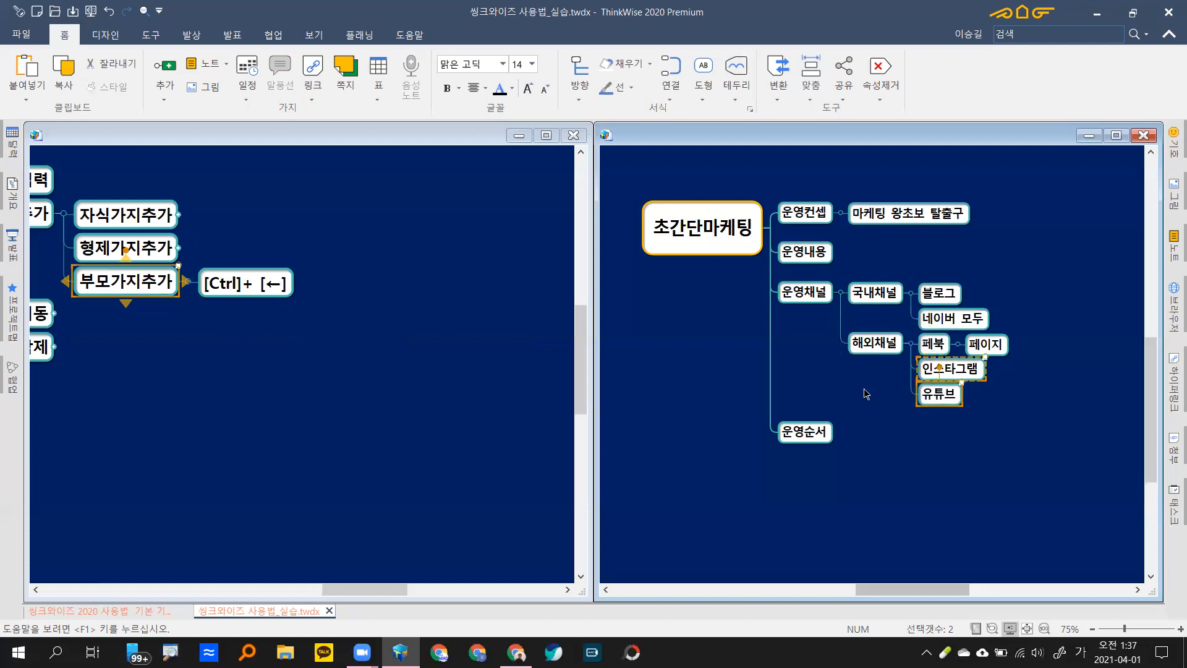
left_click(1054, 312)
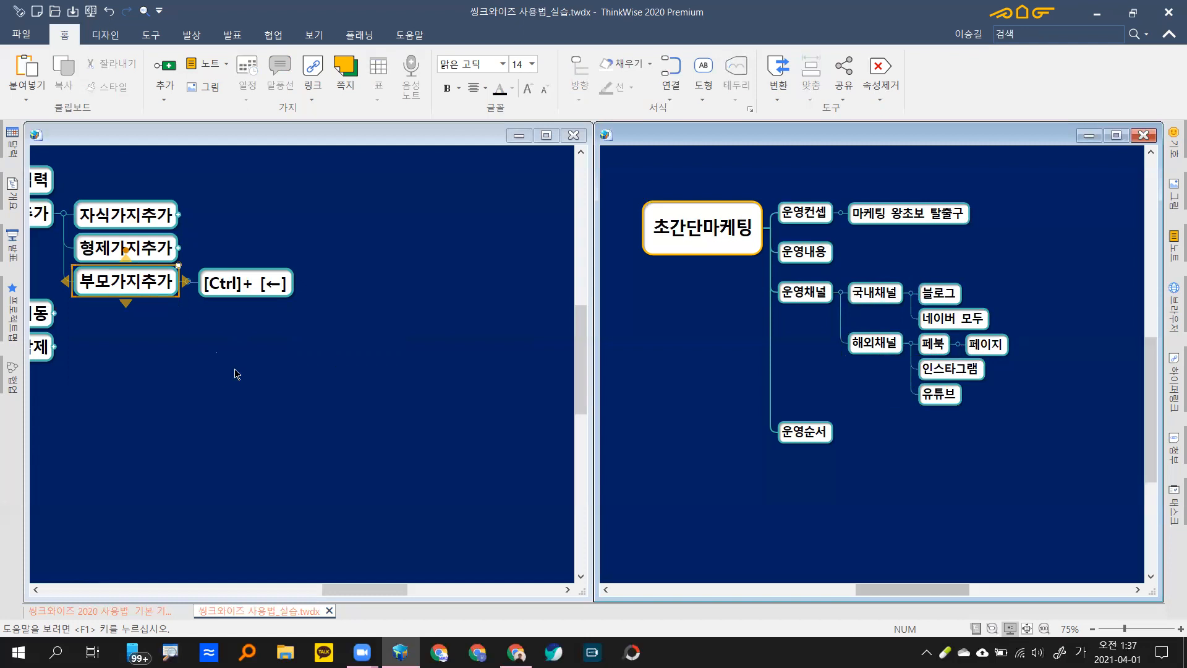
left_click(317, 376)
Step: Collapse 가지추가 and expand 가지이동 to reveal its drag and keyboard-shortcut tips
left_click_drag(313, 379, 308, 377)
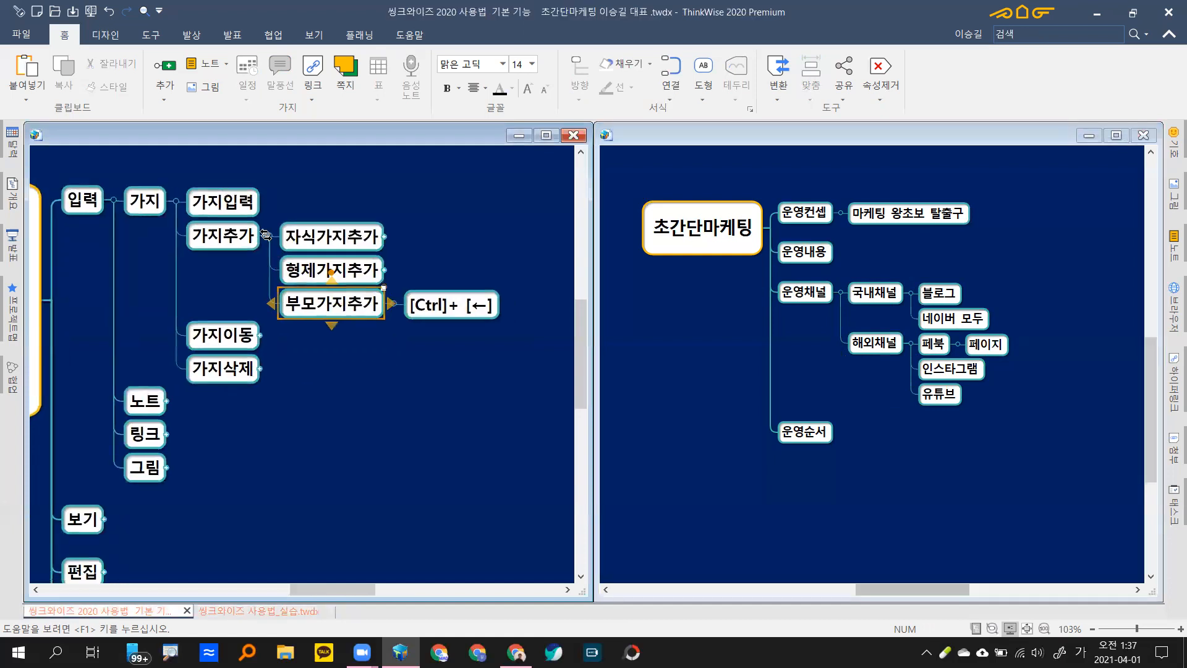
left_click(265, 235)
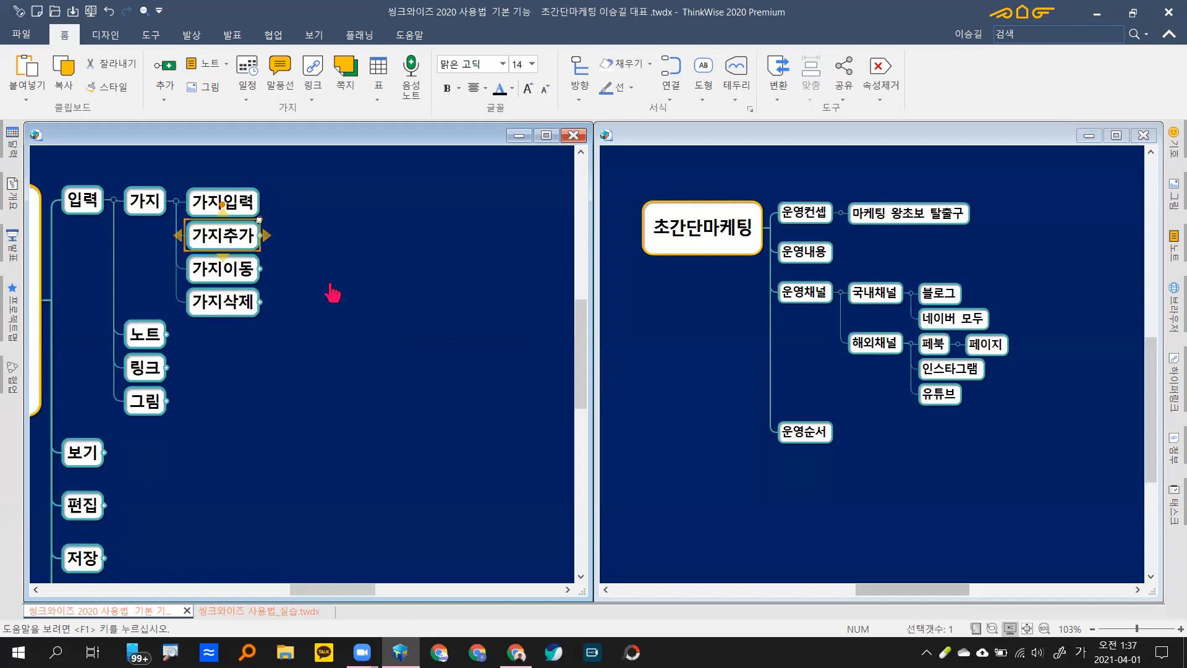
left_click(260, 269)
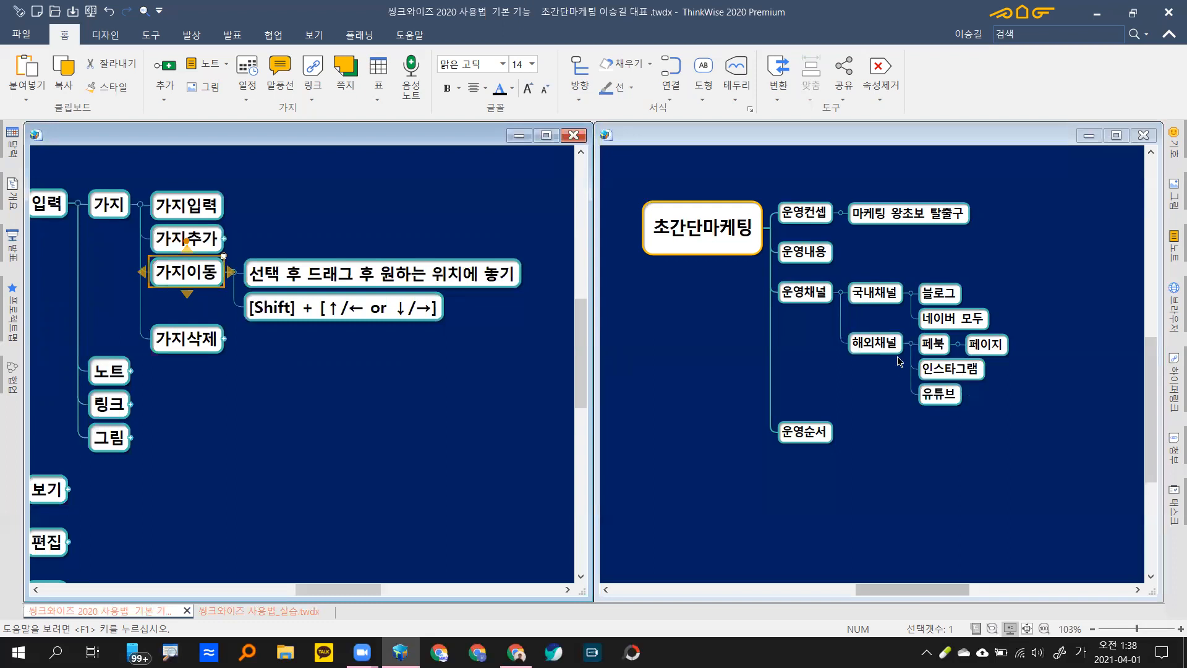
Step: Drag 운영내용 down so it sits after 운영채널's subtree
left_click(813, 255)
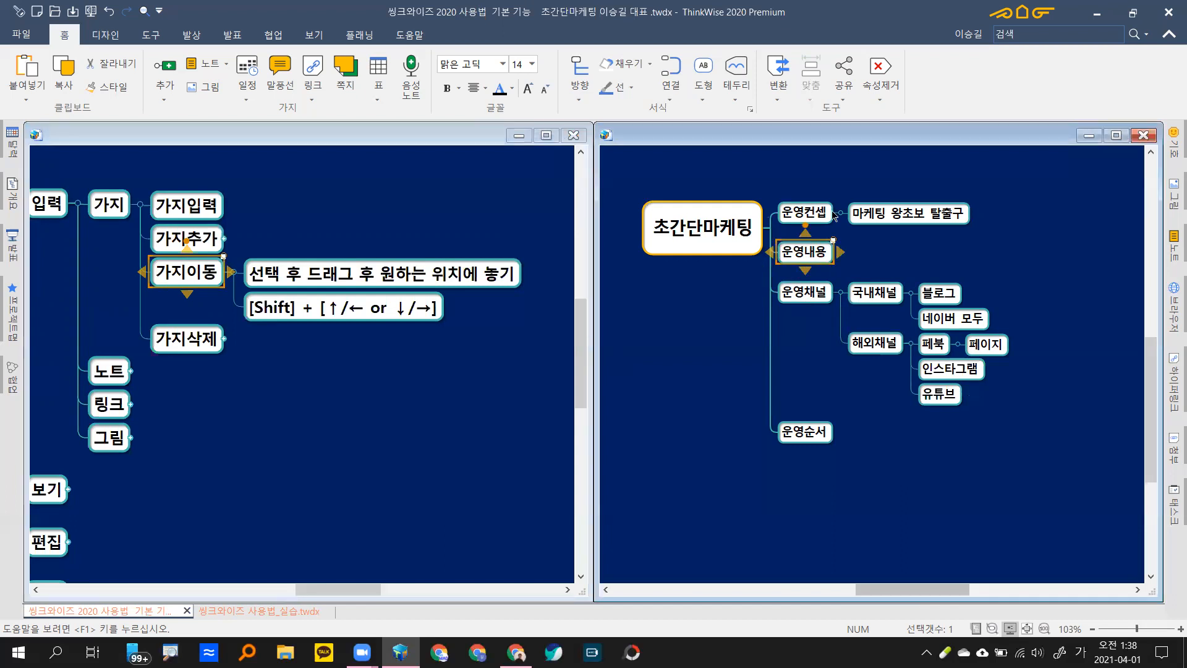
left_click(807, 256)
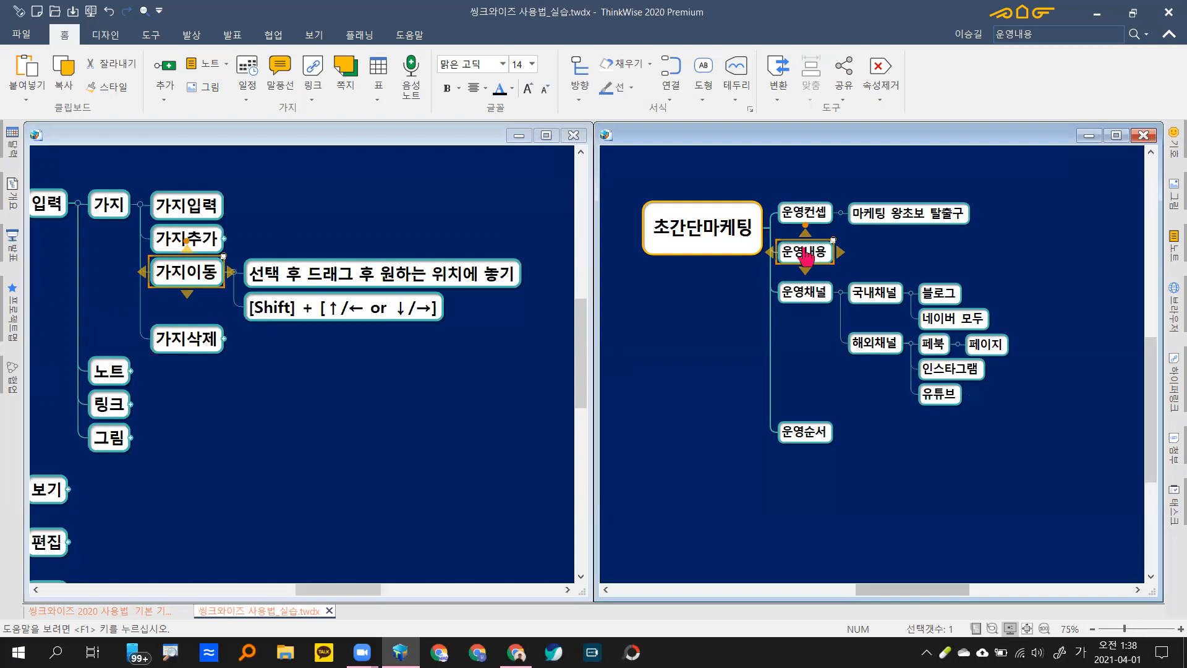
left_click(929, 245)
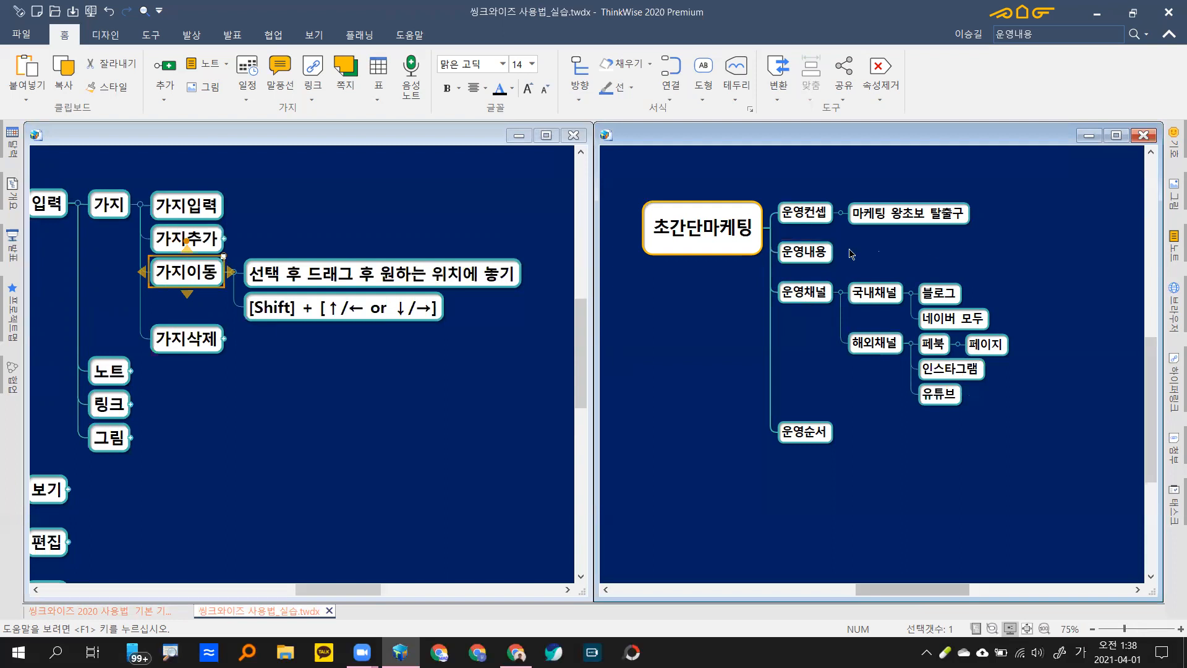
left_click(810, 262)
left_click_drag(810, 261, 812, 296)
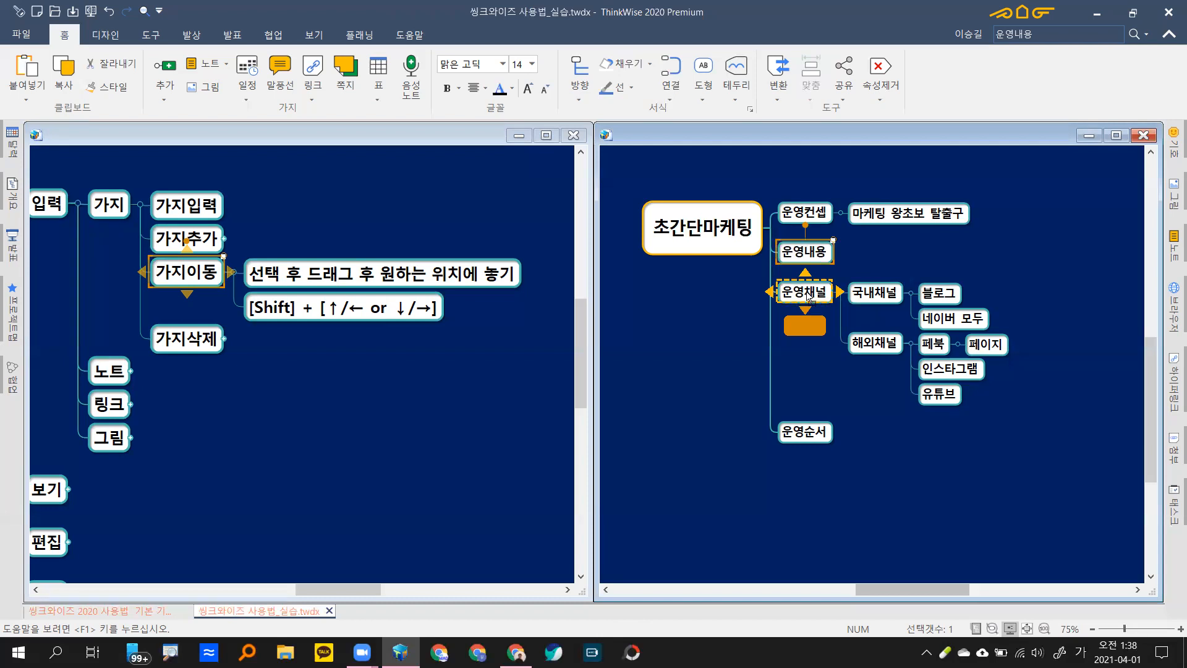
mouse_move(810, 298)
left_mouse_down()
mouse_move(786, 291)
mouse_move(824, 297)
mouse_move(807, 300)
left_mouse_up()
left_click_drag(806, 298, 805, 301)
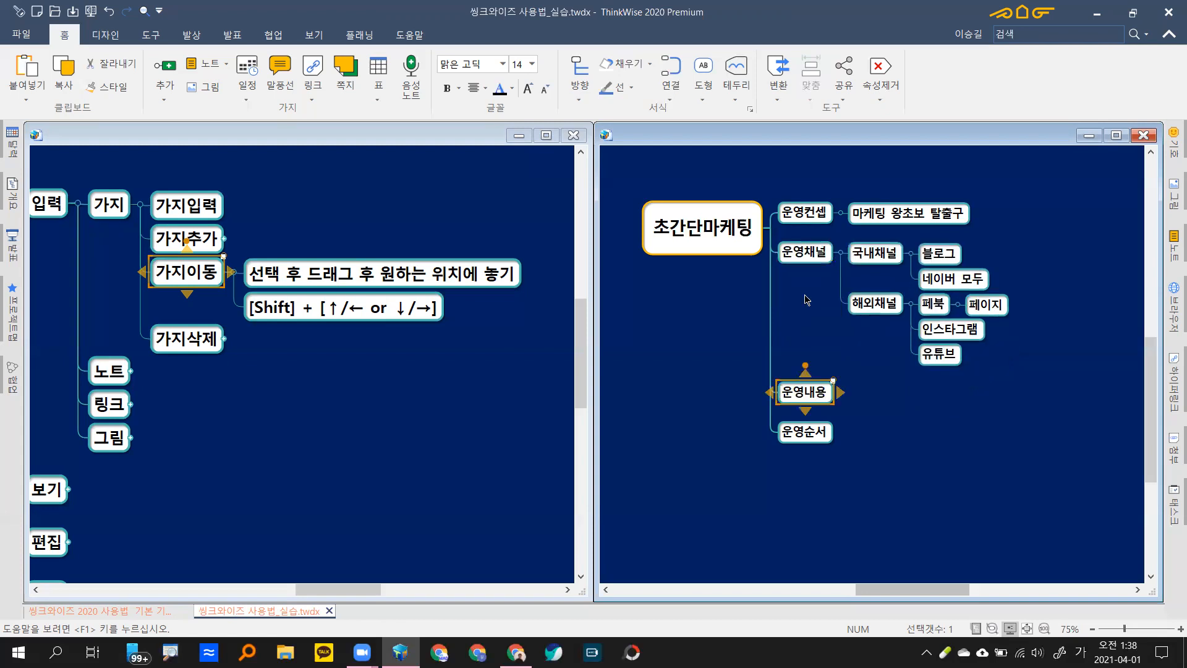
left_click(827, 266)
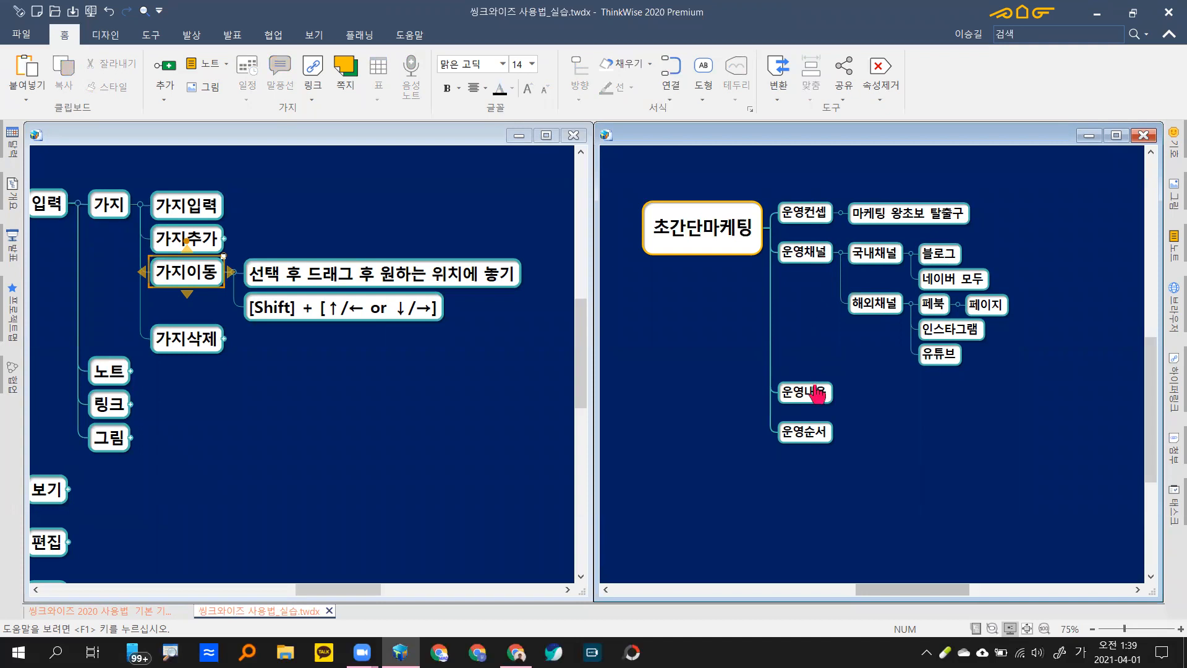
Step: Try reordering branches with Shift+Up/Down, ending with 운영내용 just above 운영순서 via undo
left_click_drag(816, 393, 816, 284)
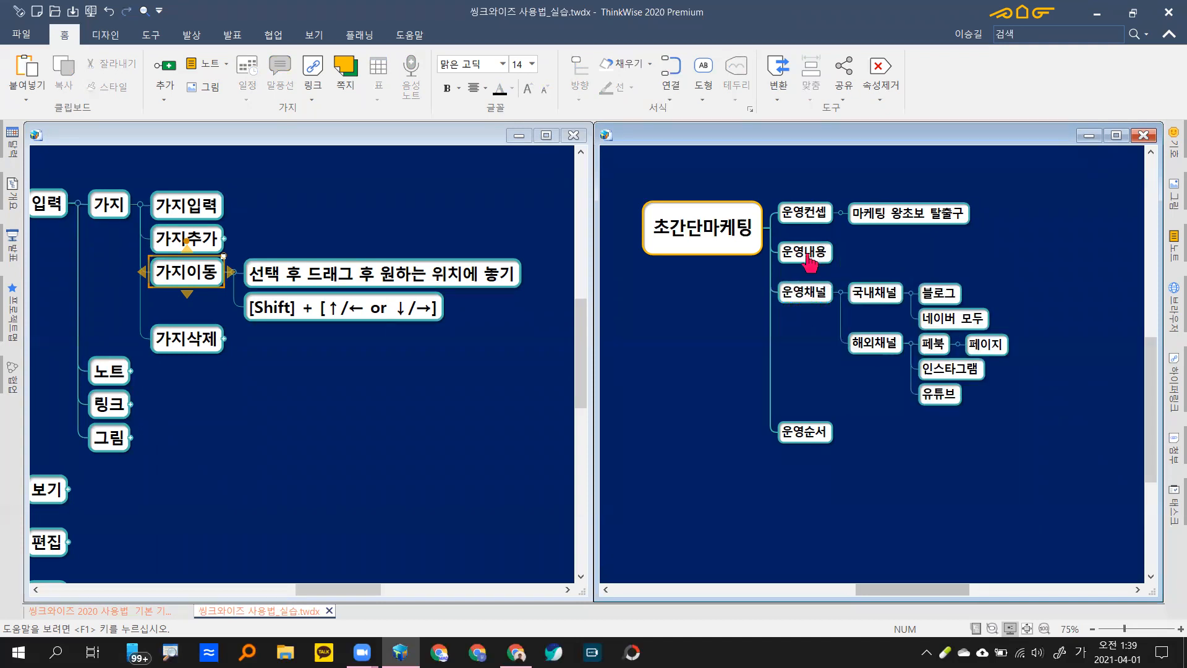
left_click(809, 263)
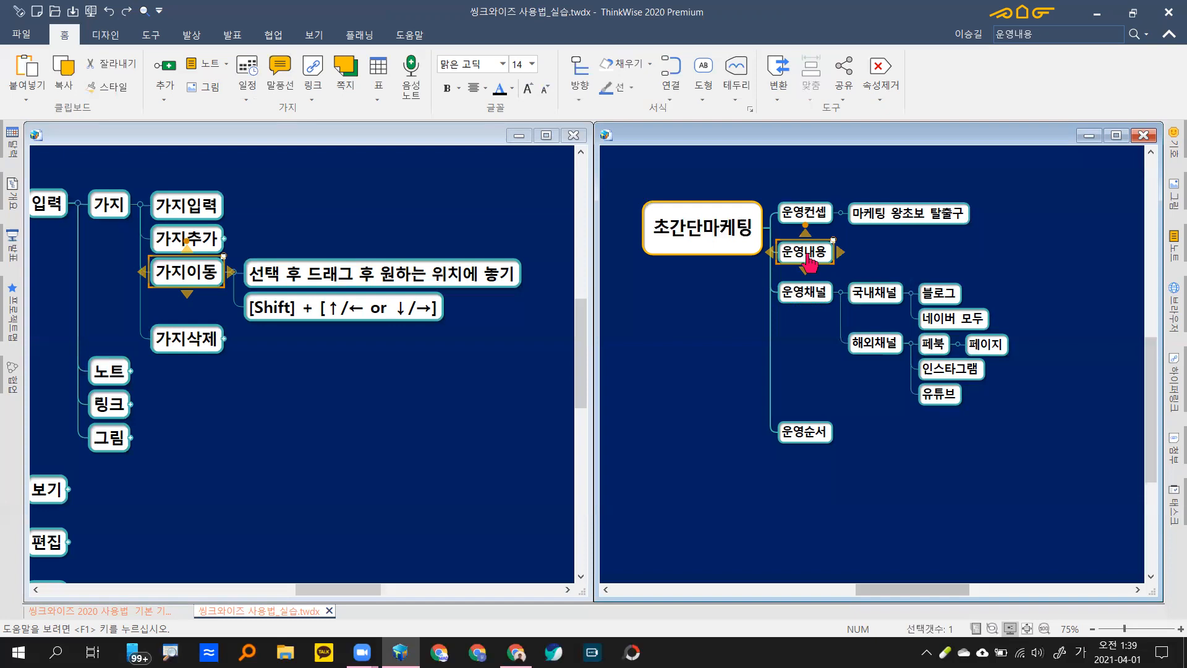
key("shift+Down")
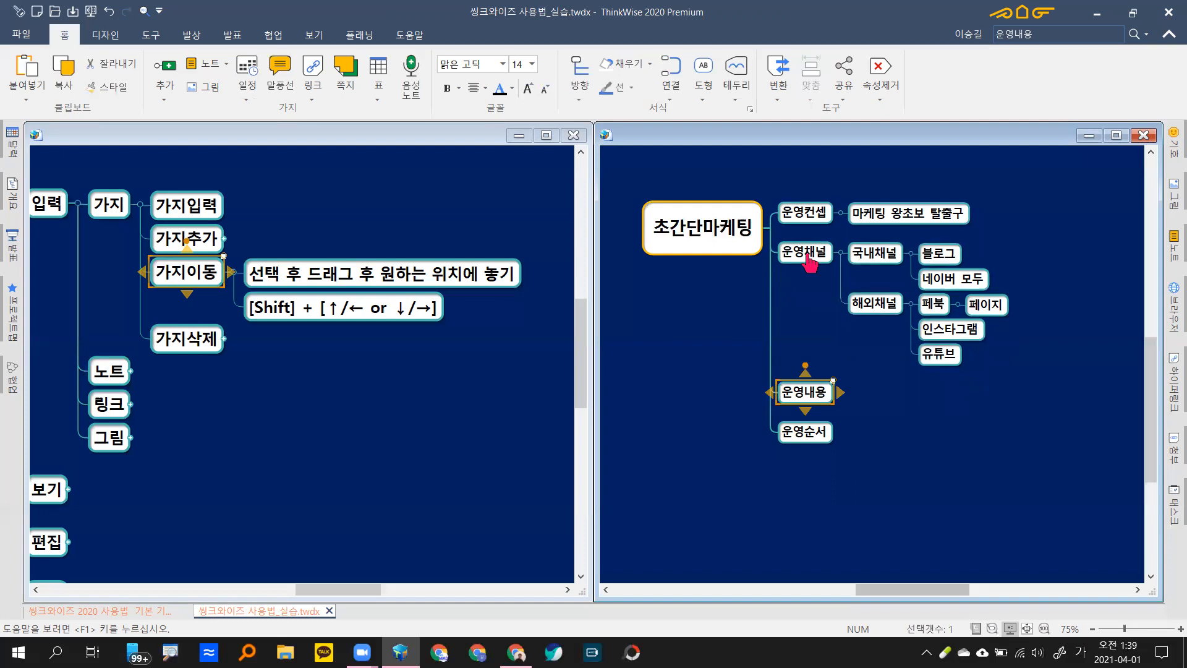
key("shift+Up")
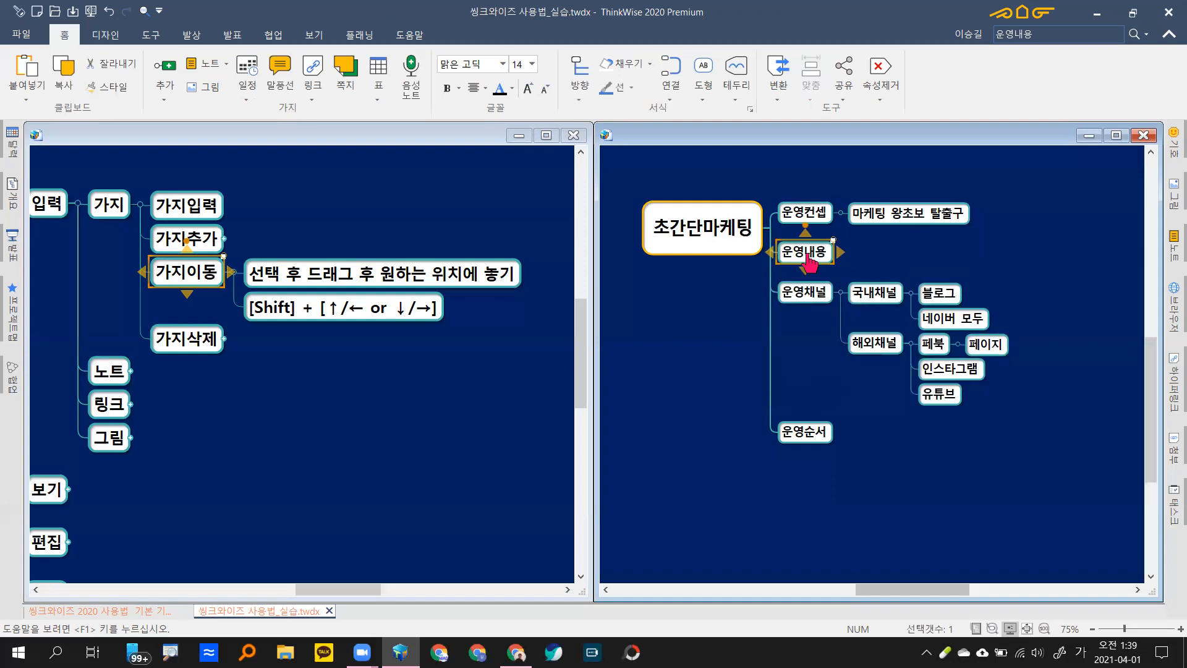
key("Down")
key("Down")
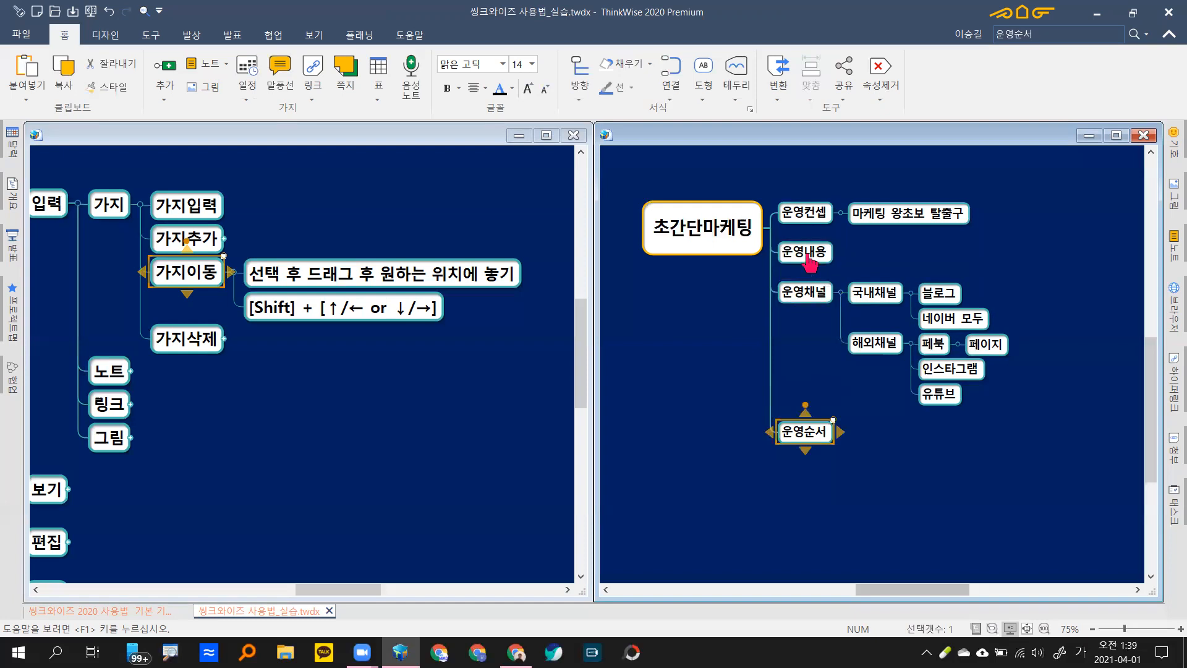
key("shift+Up")
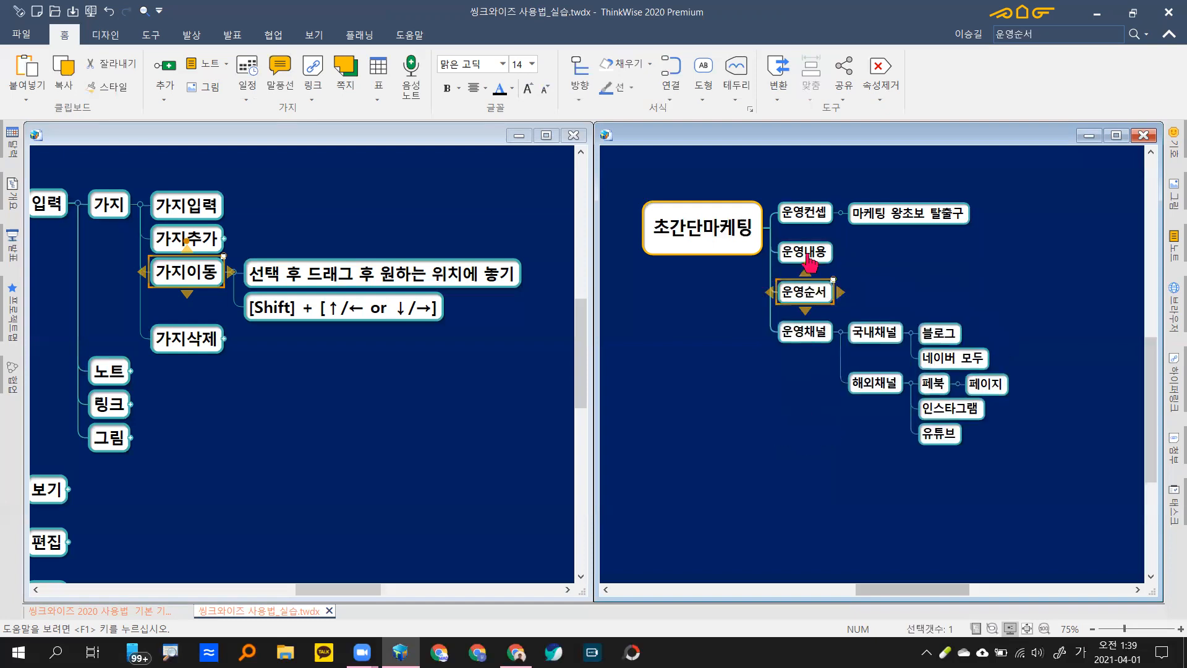
key("Down")
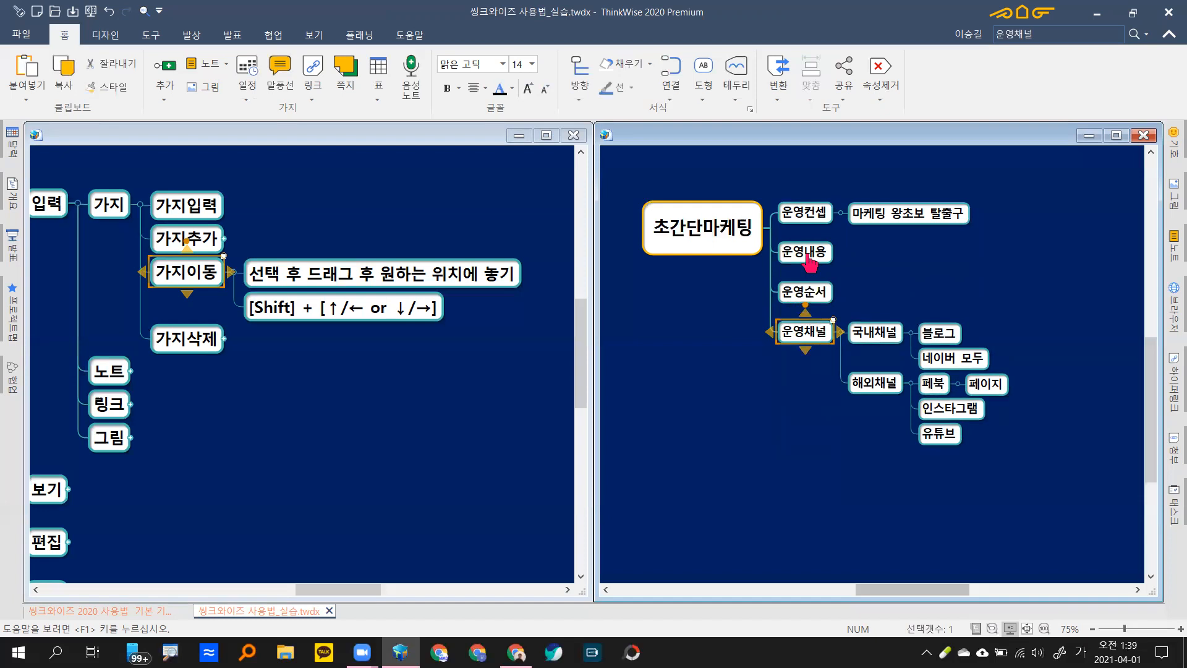
key("shift+Up")
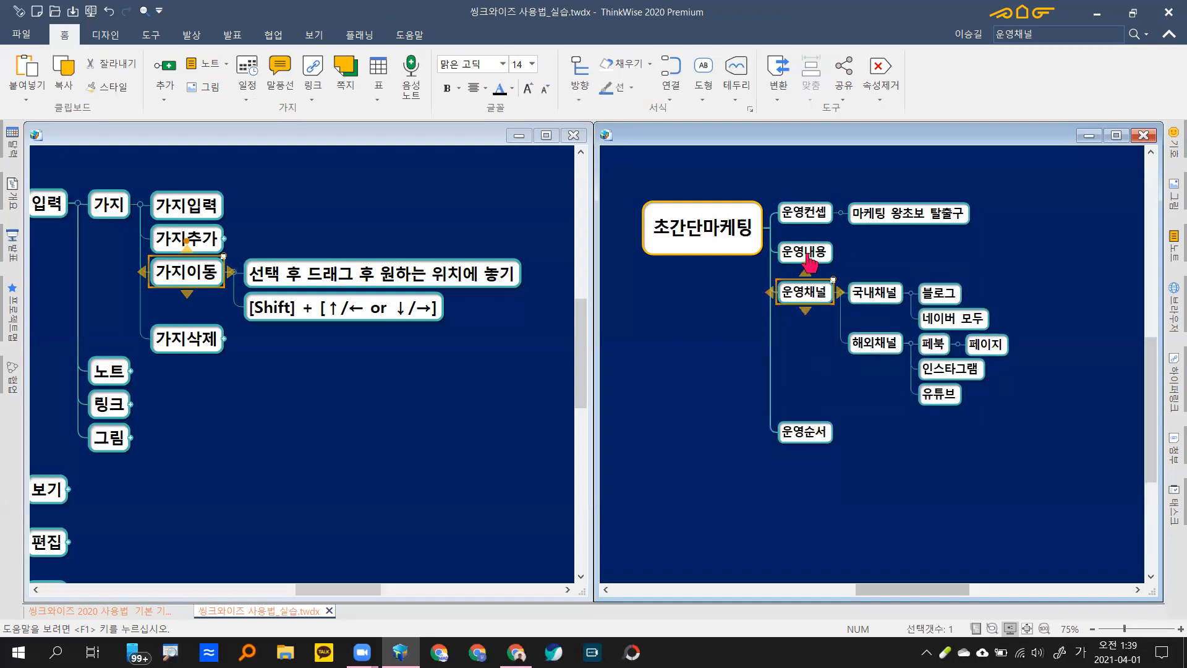
key("shift+Up")
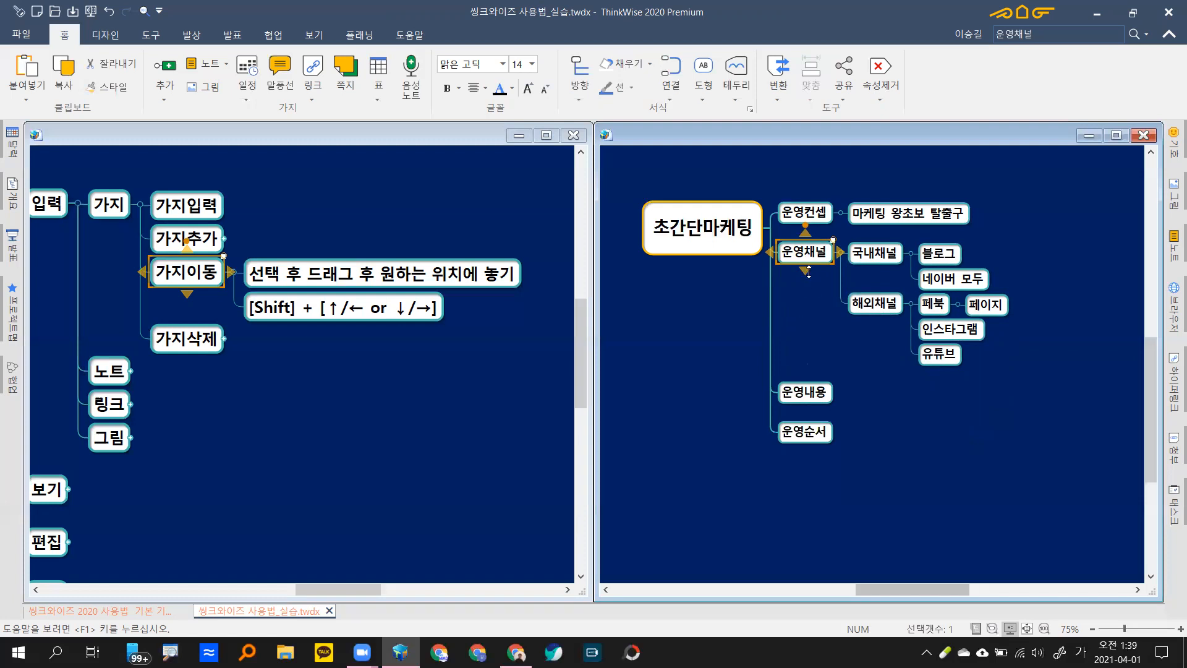
left_click_drag(808, 399, 806, 260)
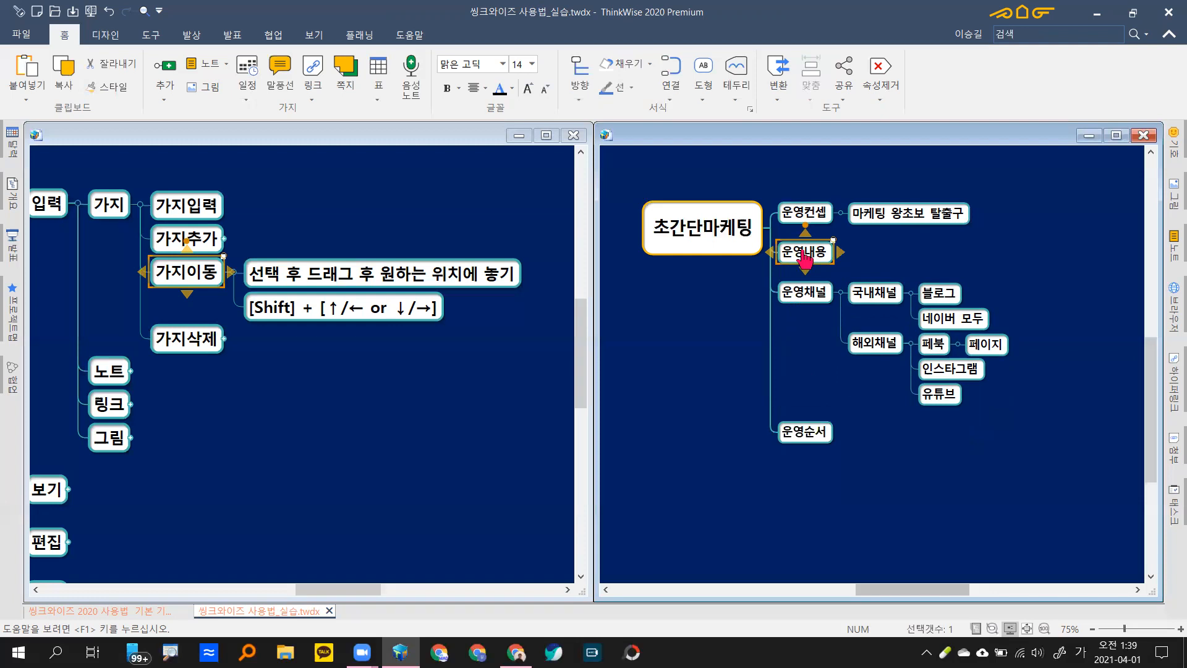
key("ctrl+z")
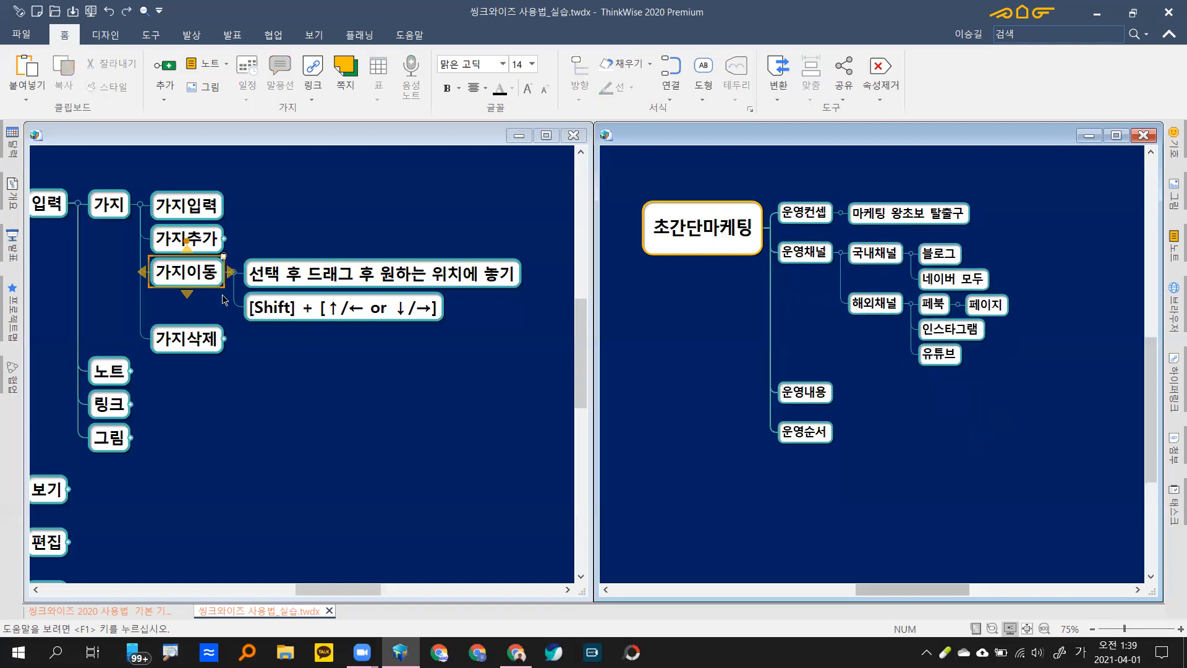
Step: Collapse 가지이동, expand 가지삭제, and show the [Delete] note under 모두 삭제
left_click(235, 273)
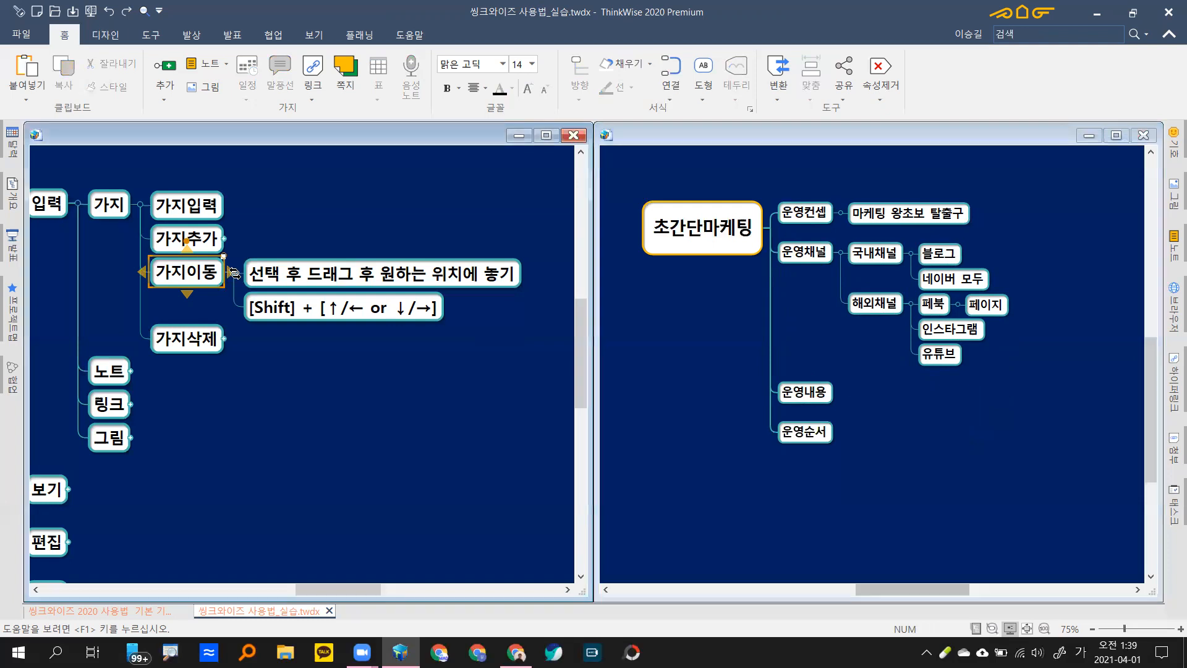
left_click(235, 273)
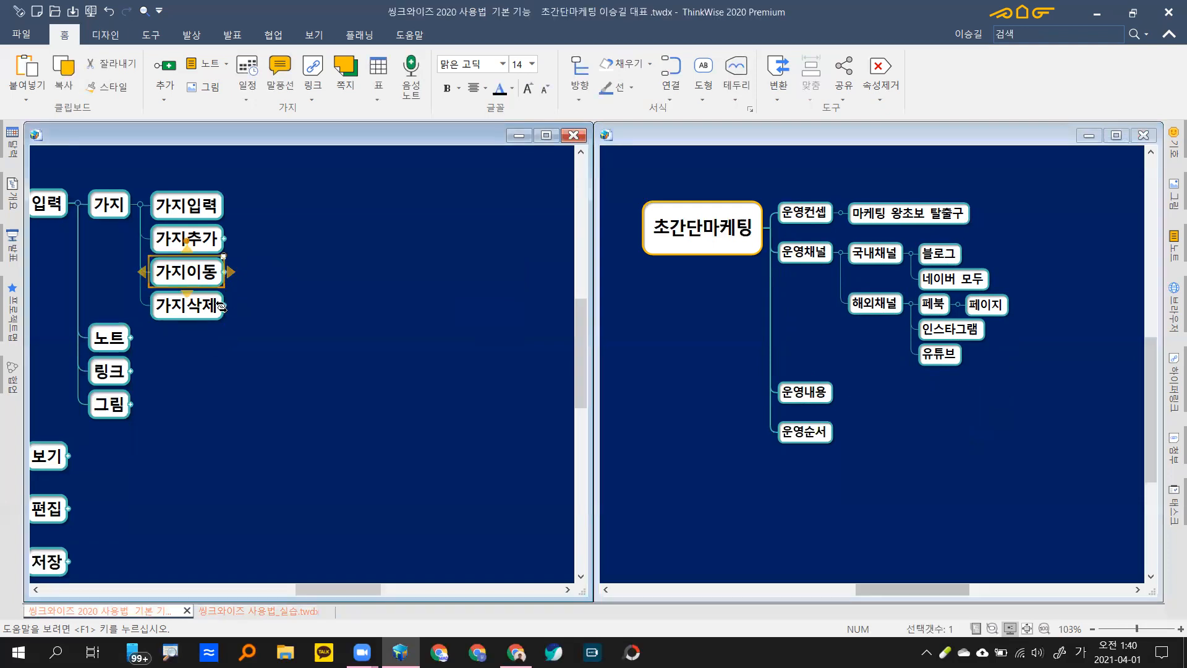
left_click(218, 307)
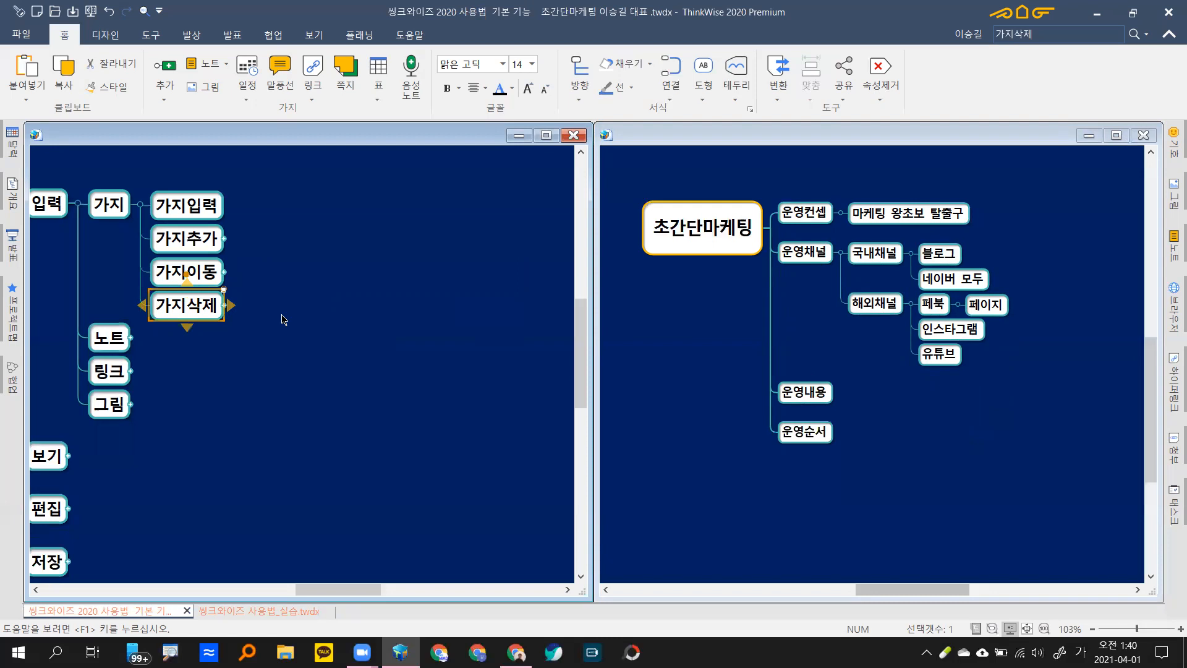
key("plus")
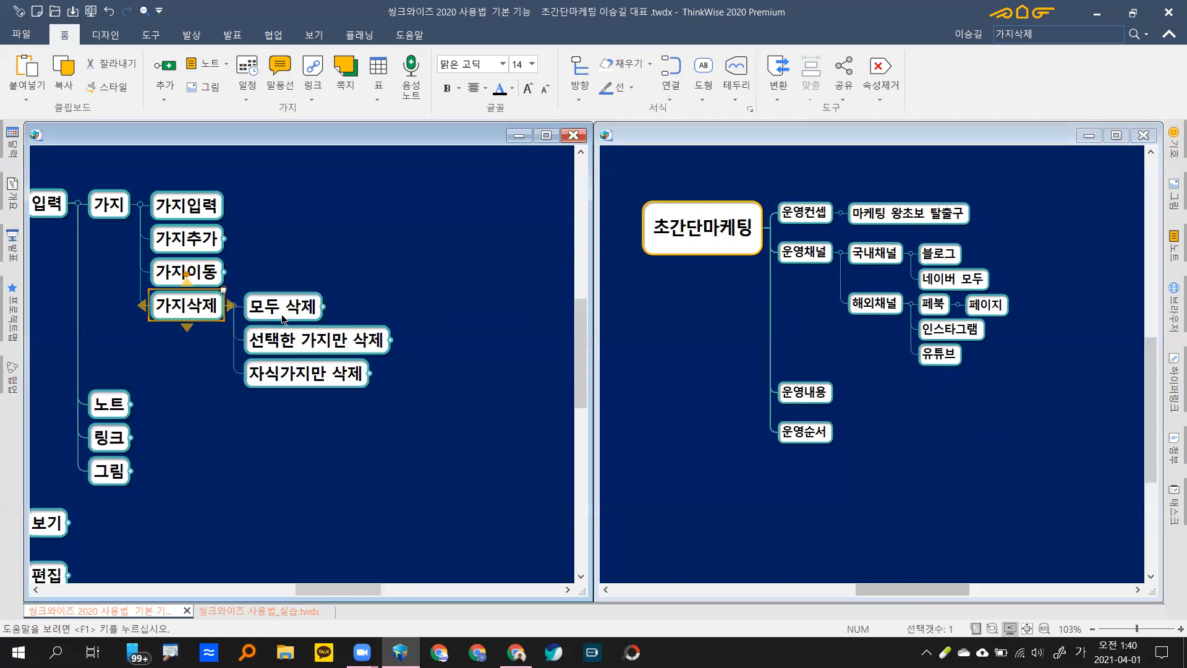
left_click(281, 314)
key("plus")
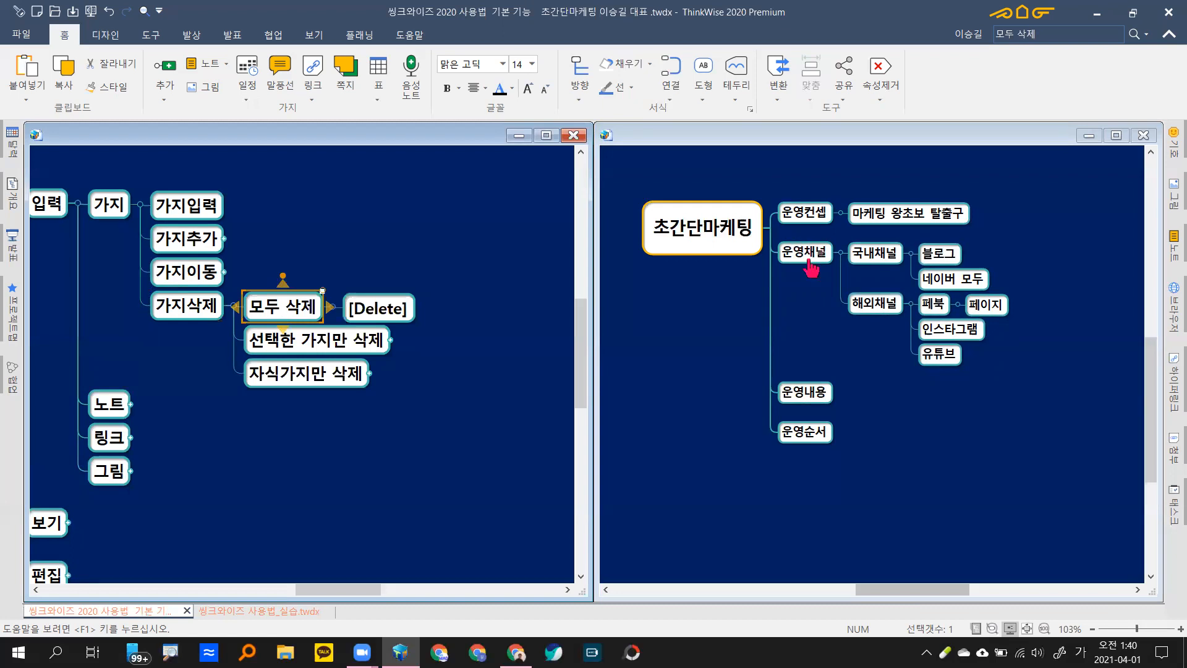
Step: Delete 운영채널 with its subtree and undo, then expand the 선택한 가지만 삭제 note
left_click(806, 262)
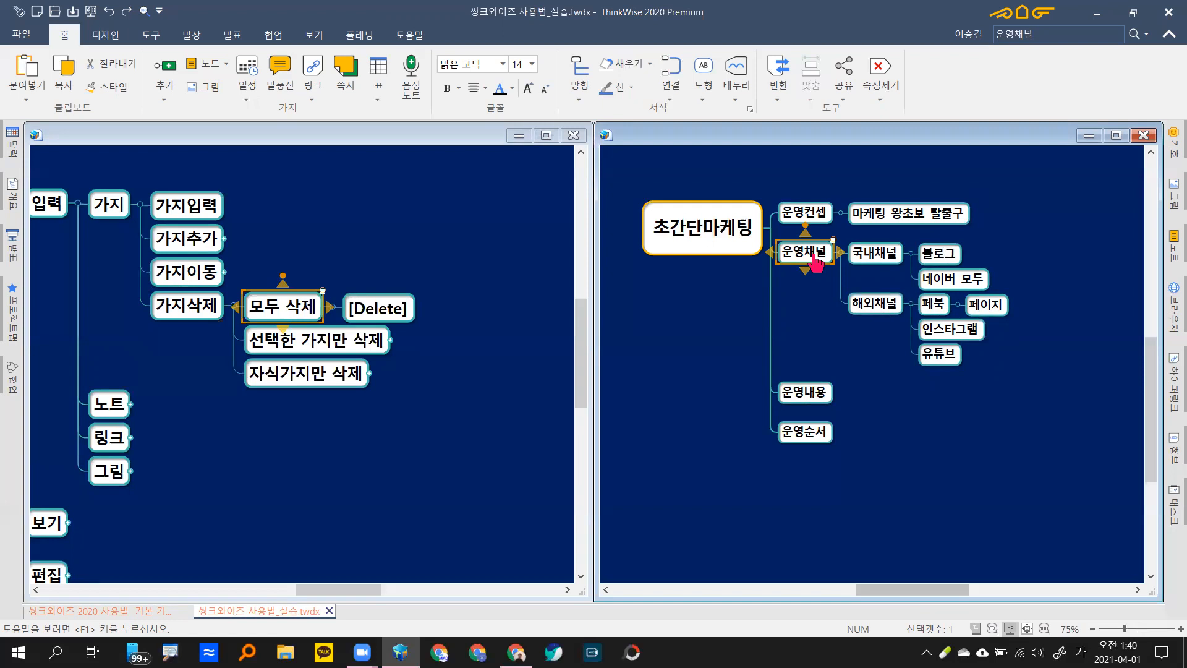
key("Delete")
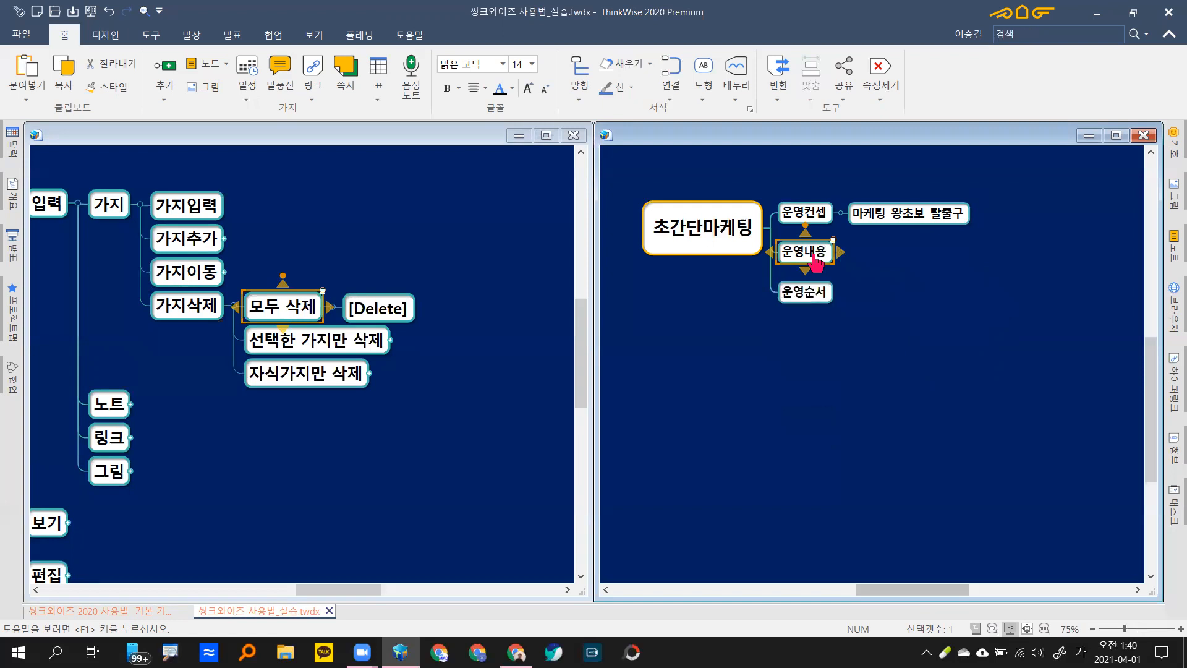
key("ctrl+z")
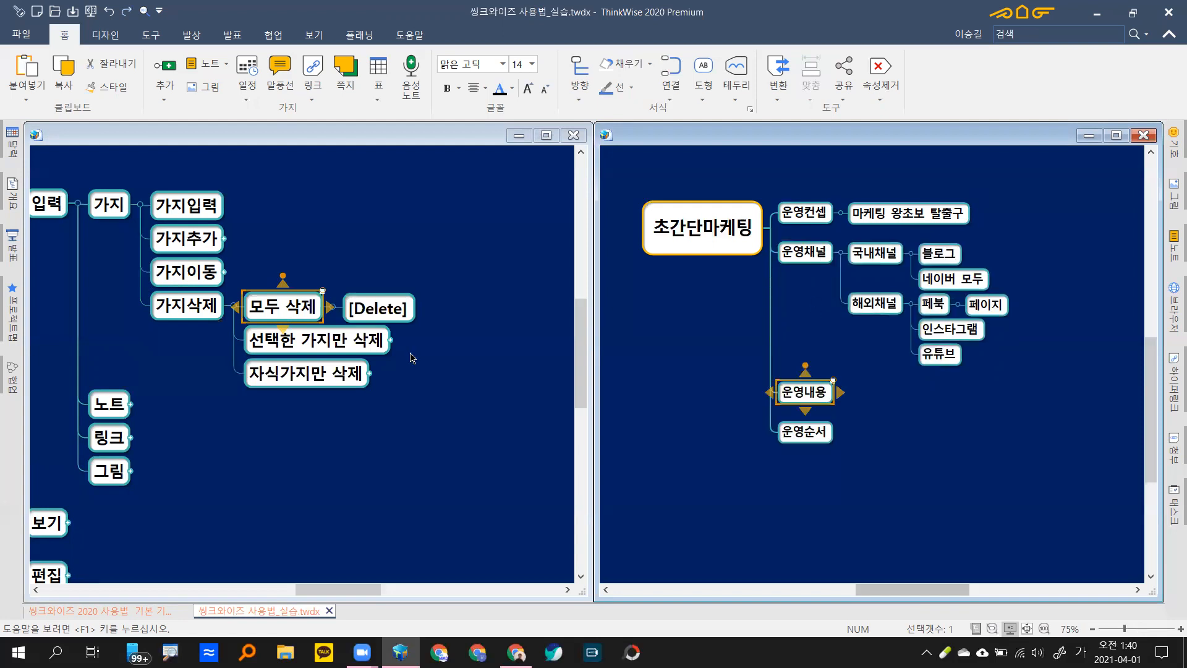
left_click(390, 337)
left_click(390, 337)
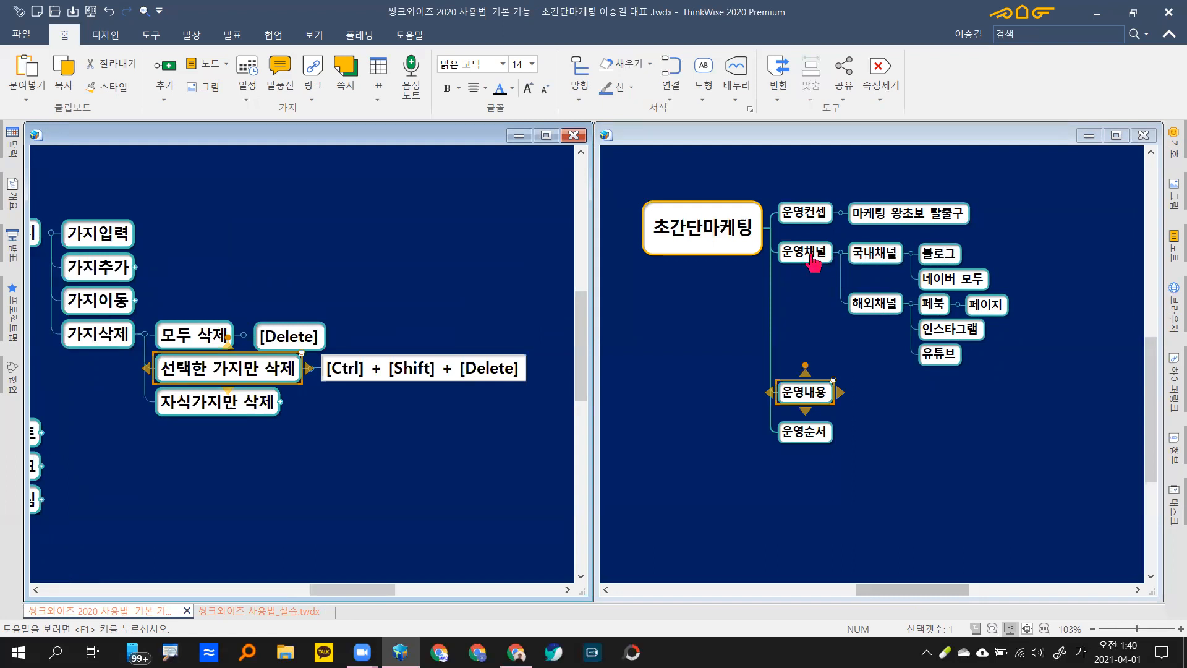
left_click(813, 262)
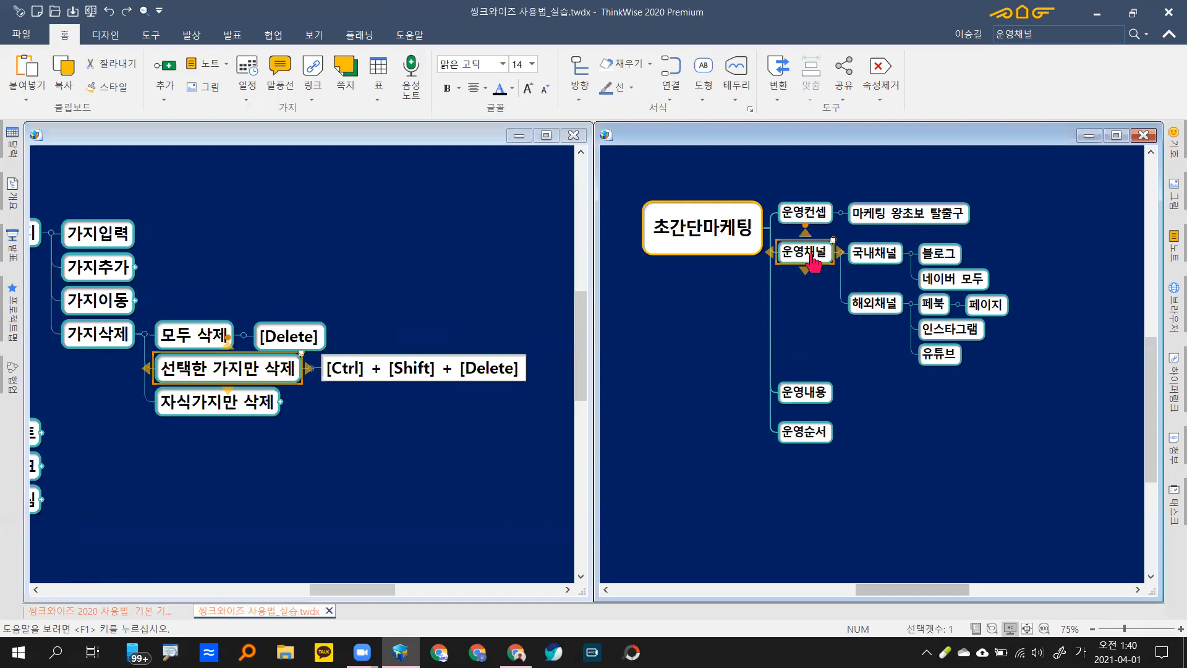
key("Delete")
key("ctrl+z")
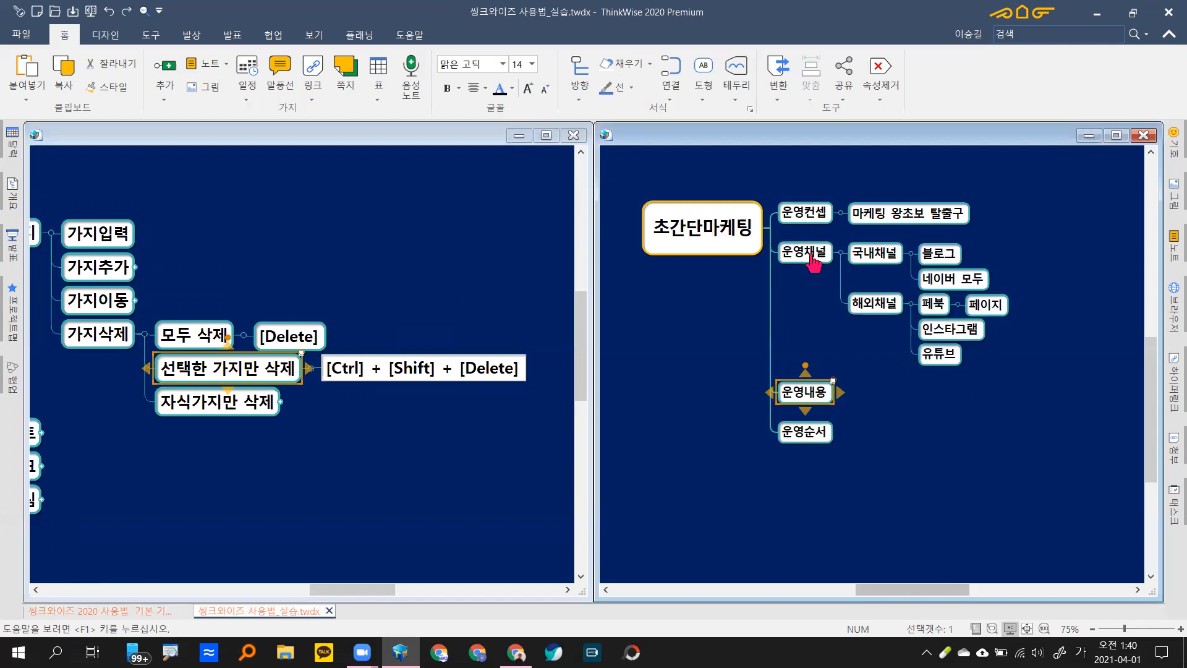
left_click(814, 264)
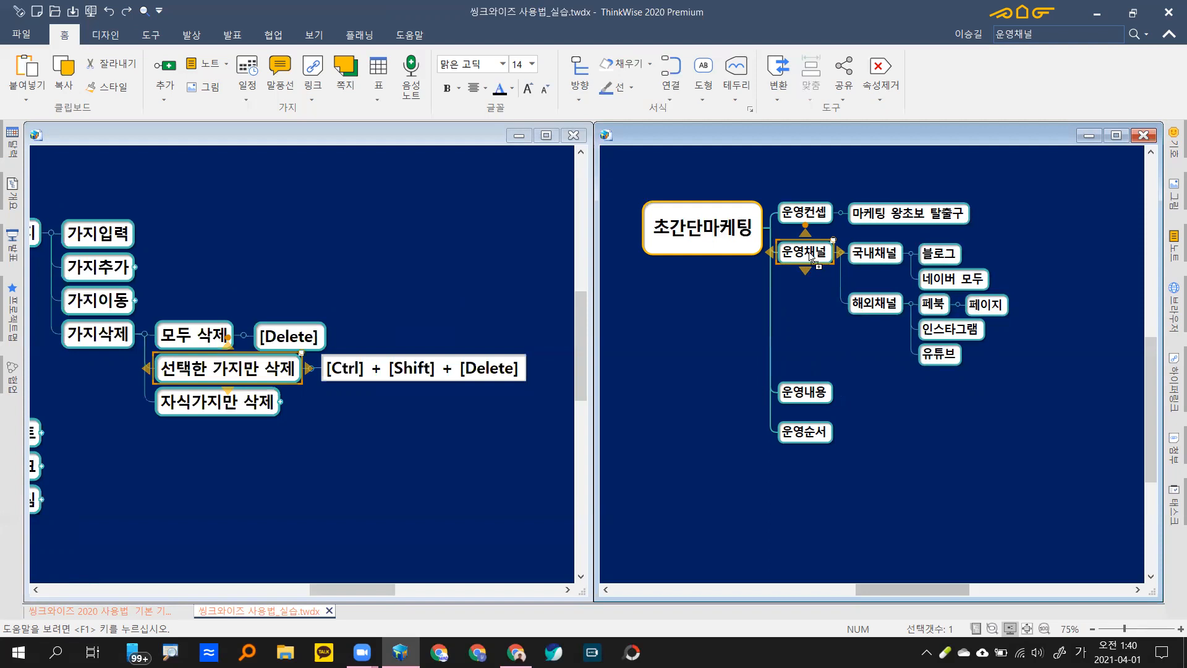
key("ctrl+shift+Delete")
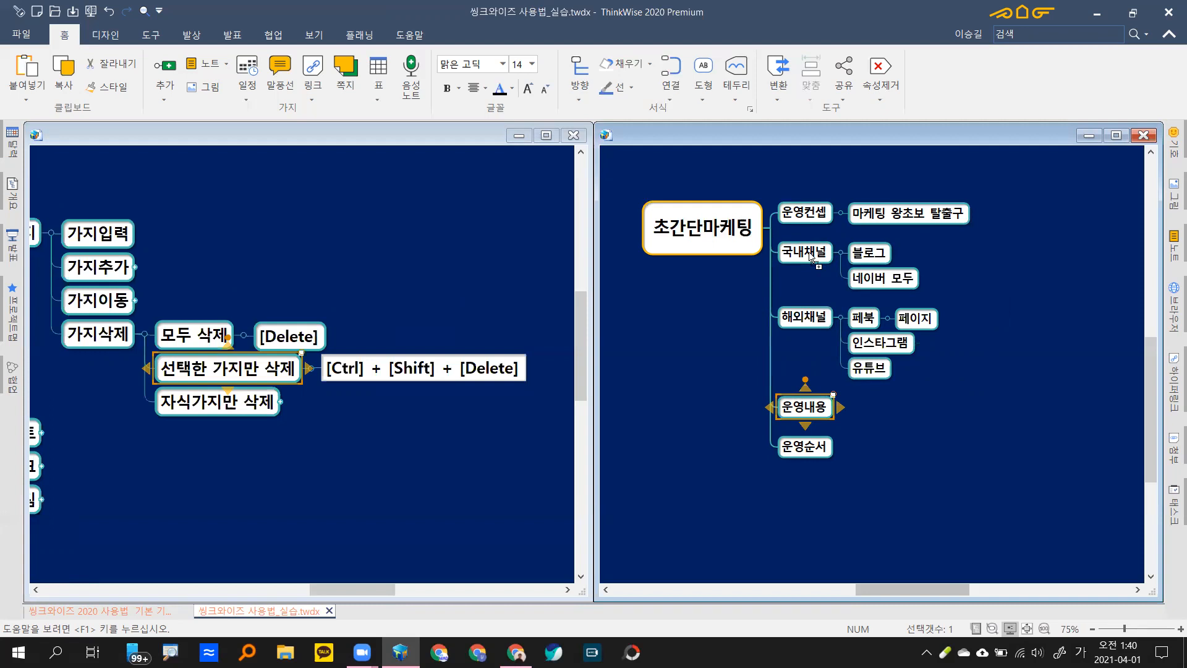
key("ctrl+z")
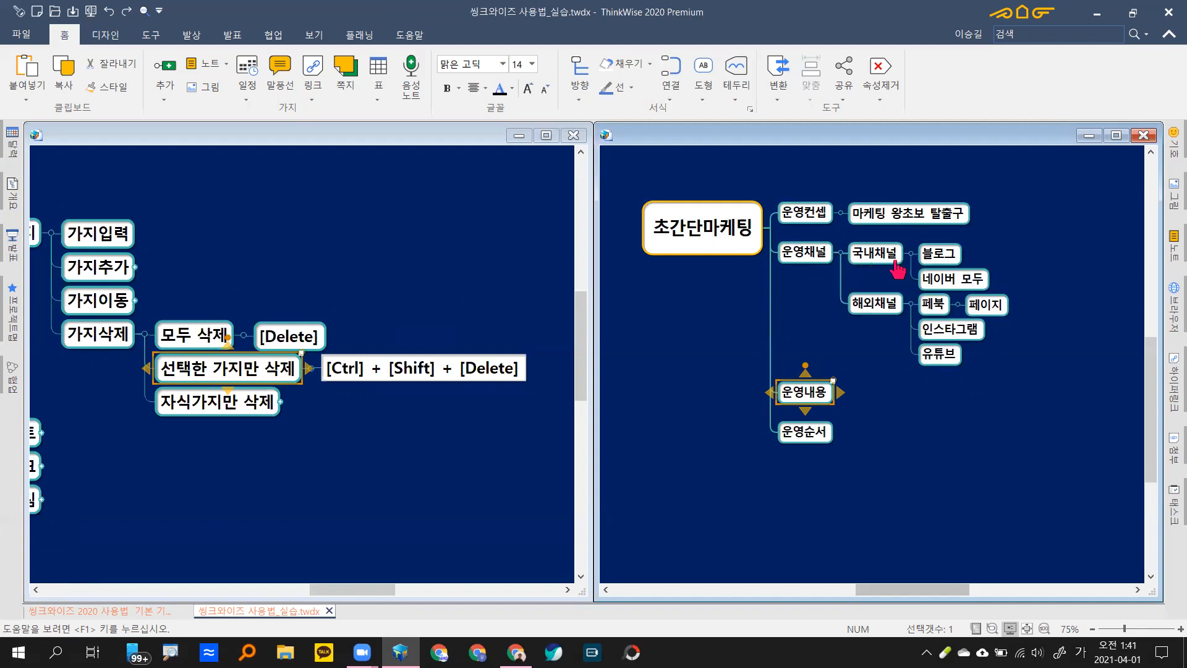
left_click(886, 258)
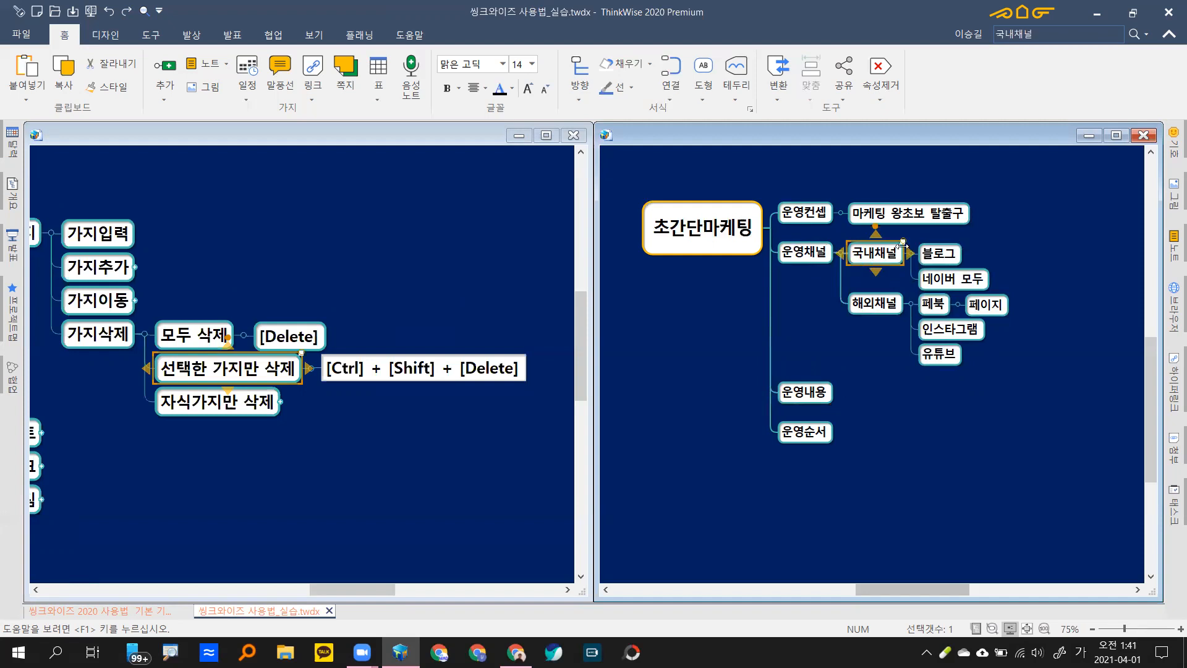
mouse_move(963, 264)
key("ctrl+shift+Delete")
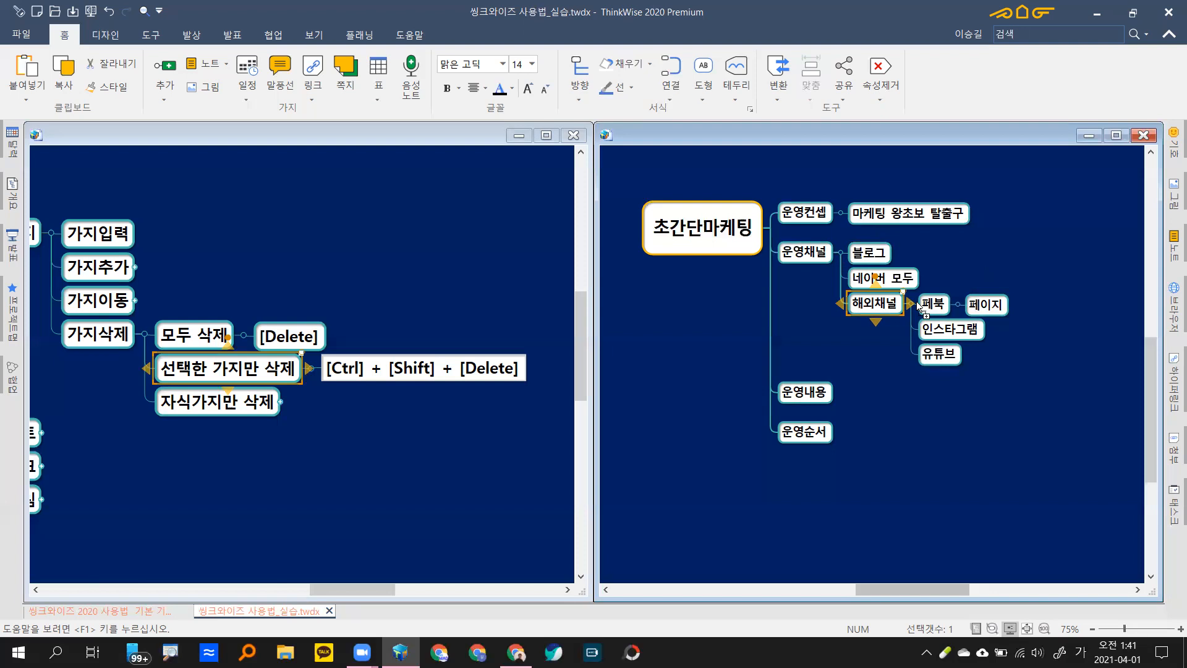
key("ctrl+shift+Delete")
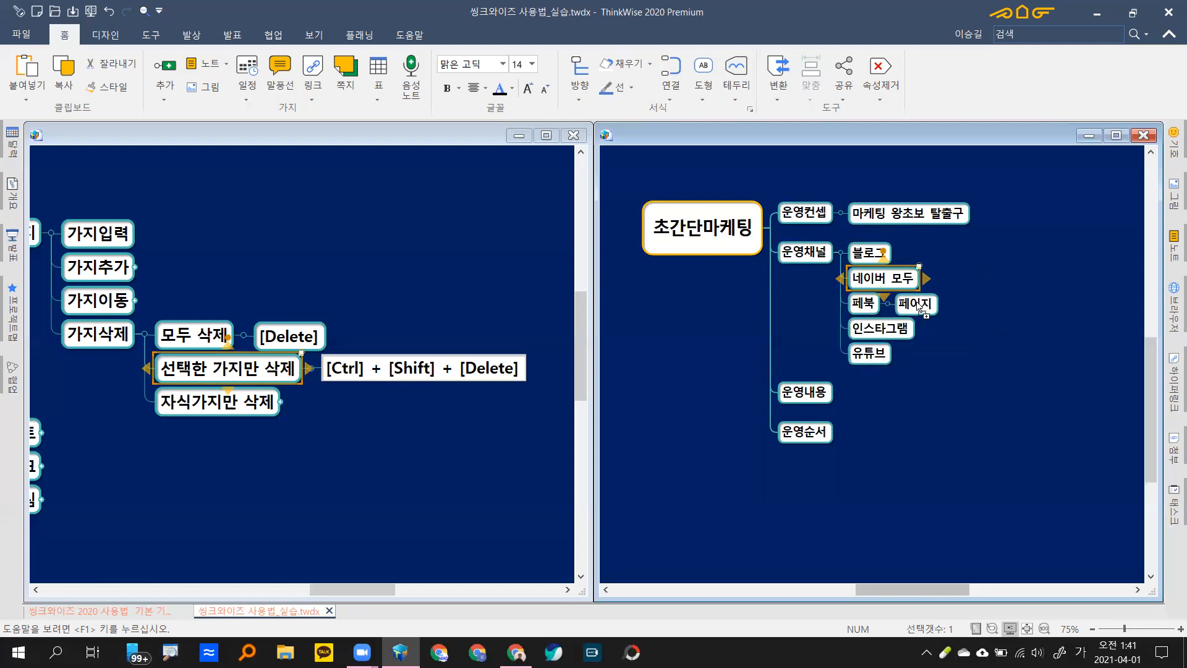
key("ctrl+z")
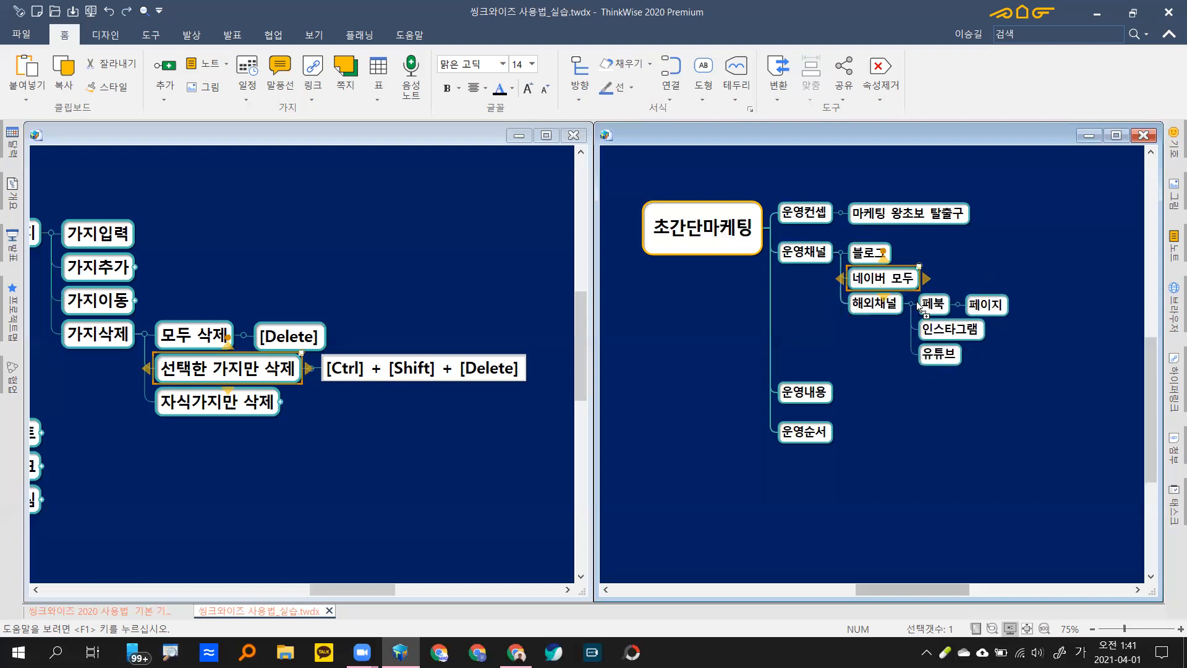
key("ctrl+z")
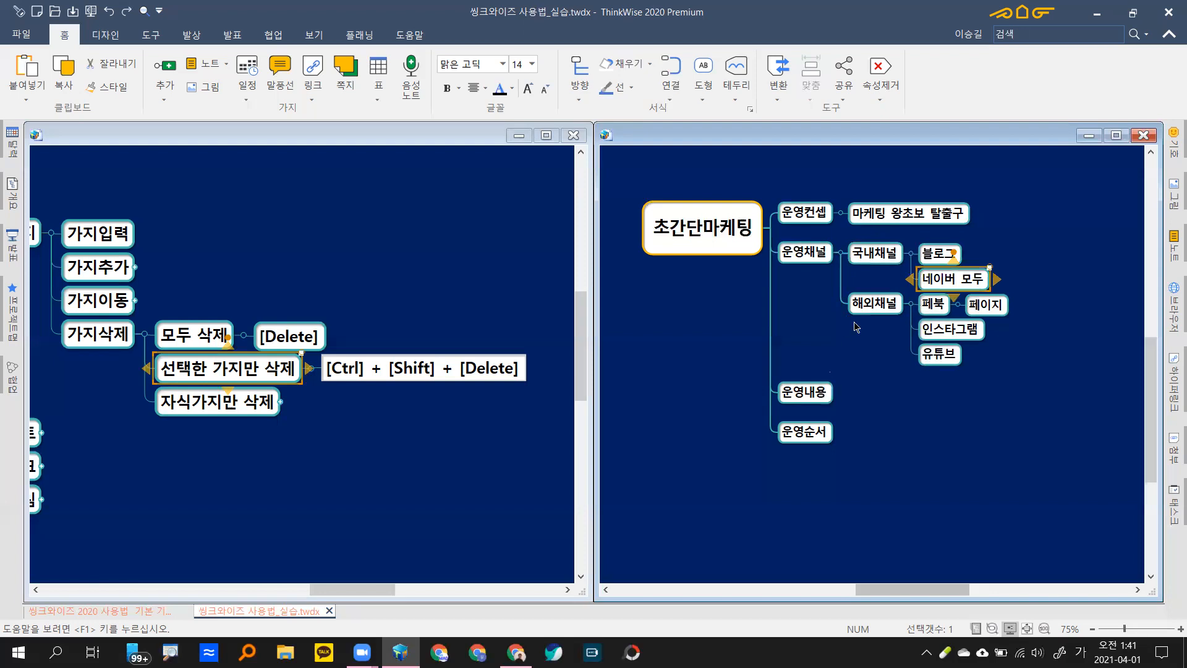
left_click(998, 274)
left_click(874, 305)
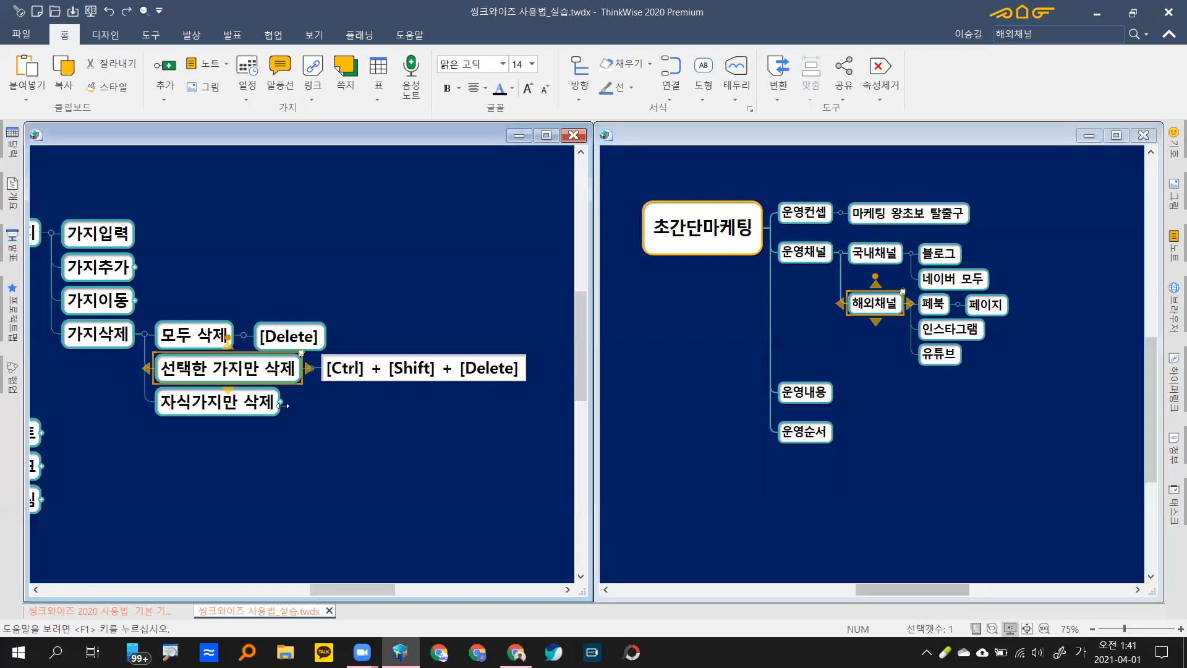
Step: Show the 자식가지만 삭제 shortcut note, then delete that topic and undo
left_click(217, 403)
left_click(878, 306)
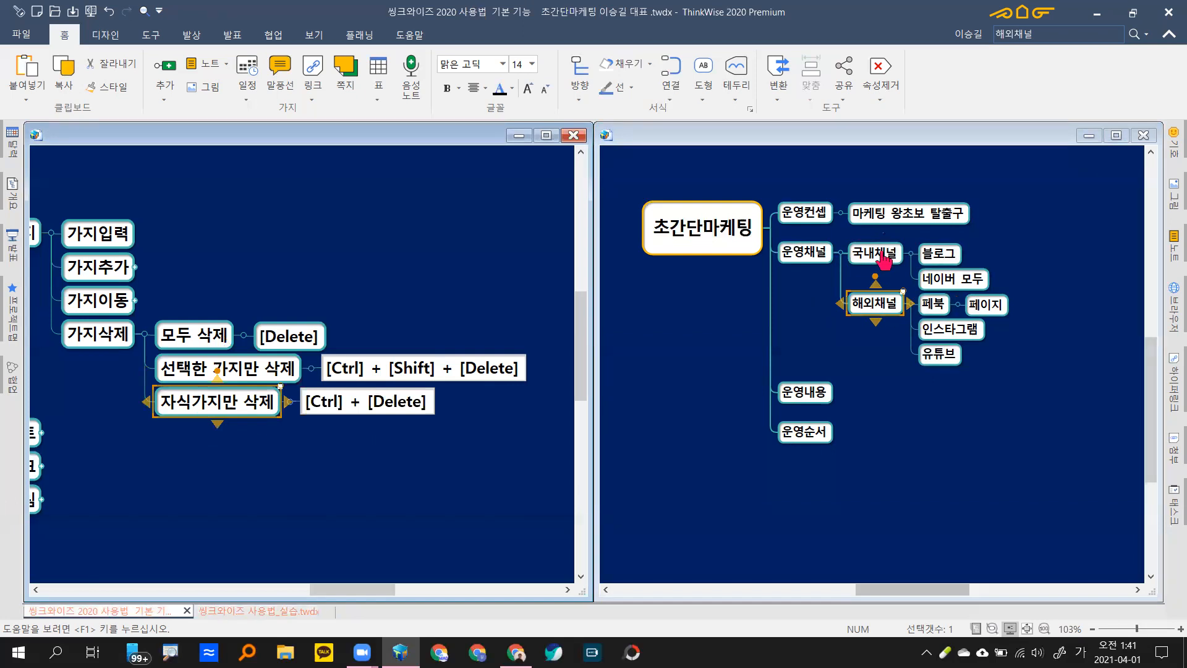
key("Delete")
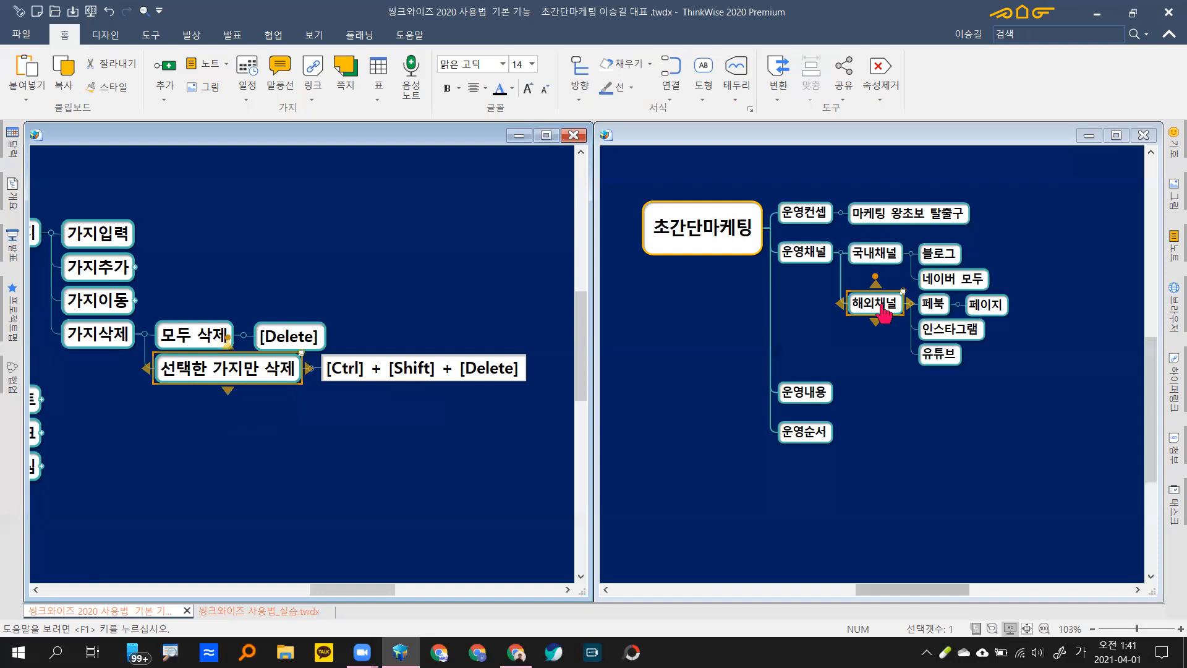
key("ctrl+z")
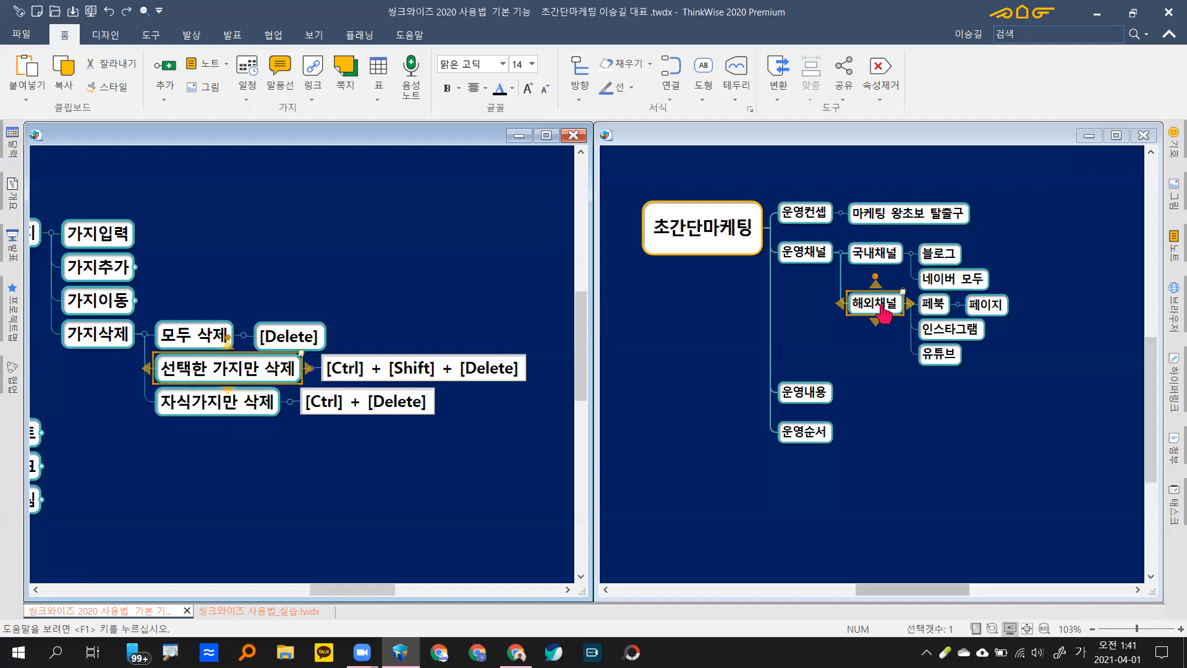
Step: Delete 해외채널 with all its children, then restore it with Ctrl+Z
left_click(884, 312)
left_click(884, 312)
key("Delete")
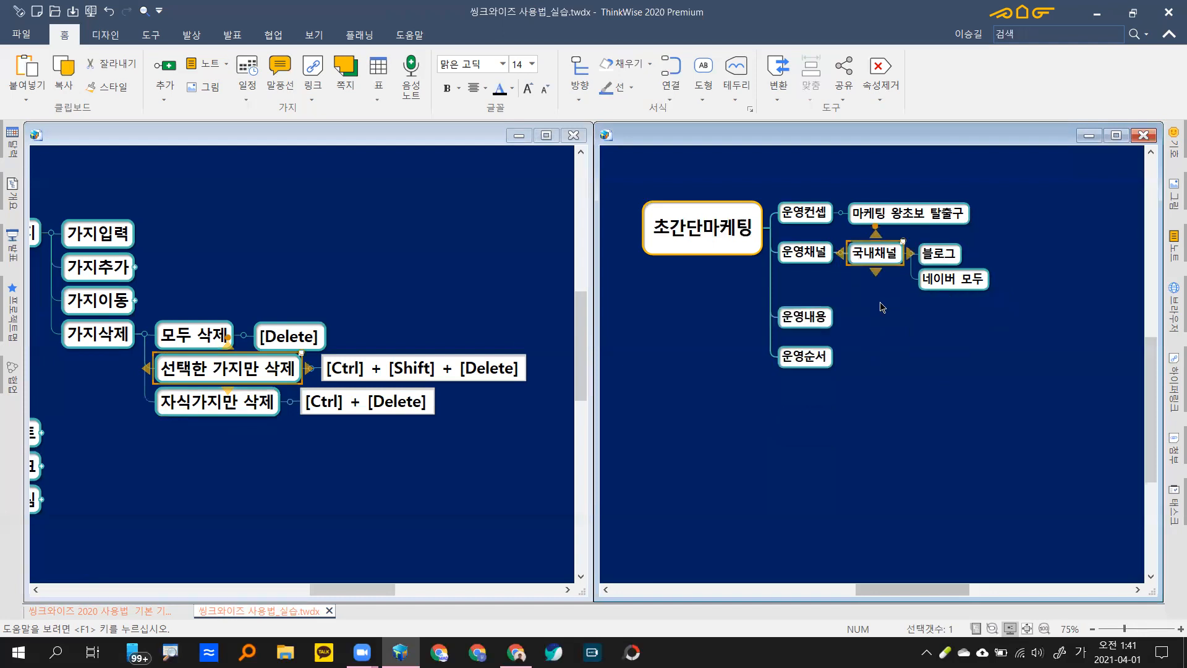
key("ctrl+z")
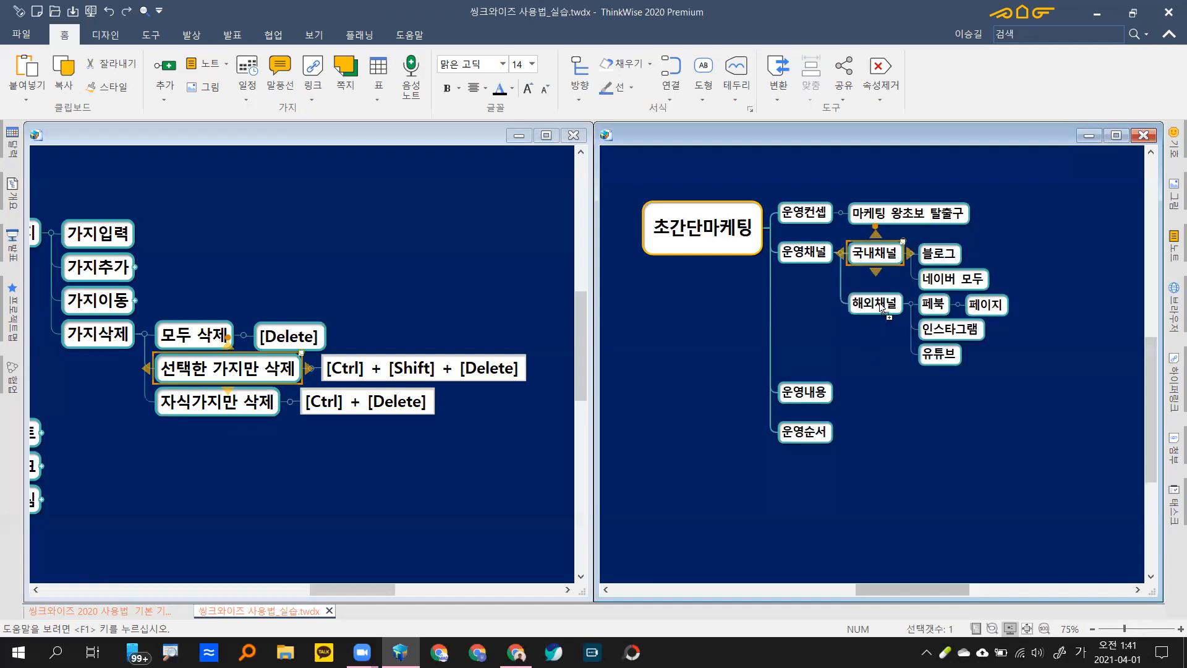
Step: Remove only 해외채널's child branches with Ctrl+Delete twice, restoring them each time, then select 운영내용
left_click(883, 309)
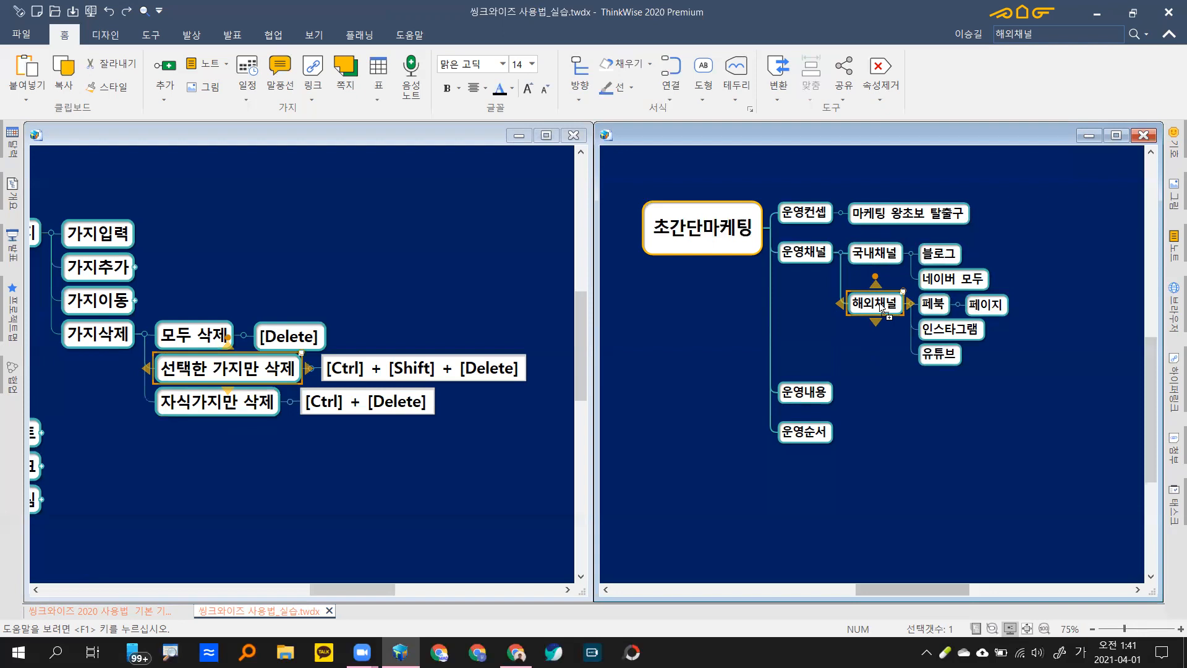
key("ctrl+Delete")
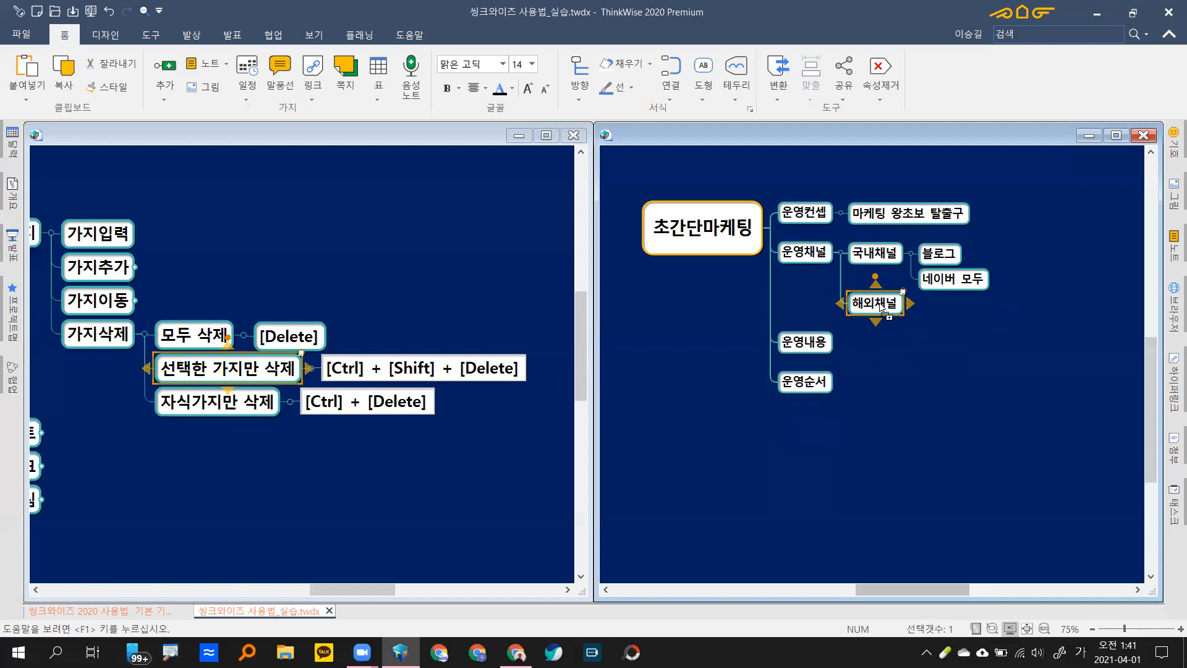
key("ctrl+z")
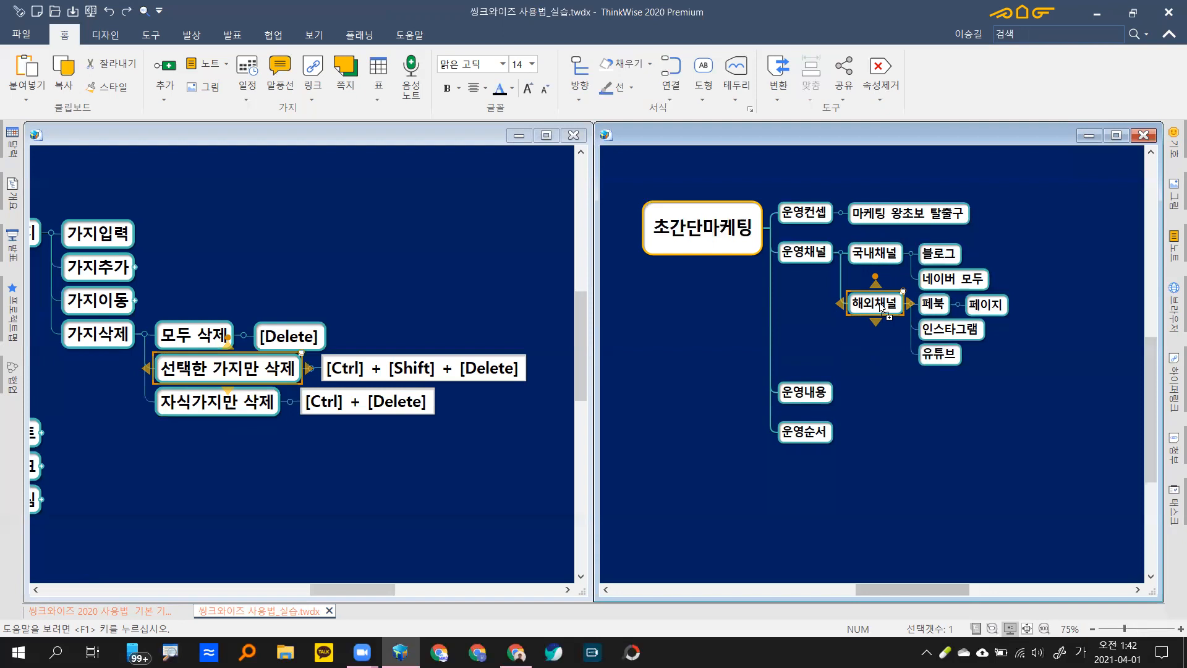
key("ctrl+Delete")
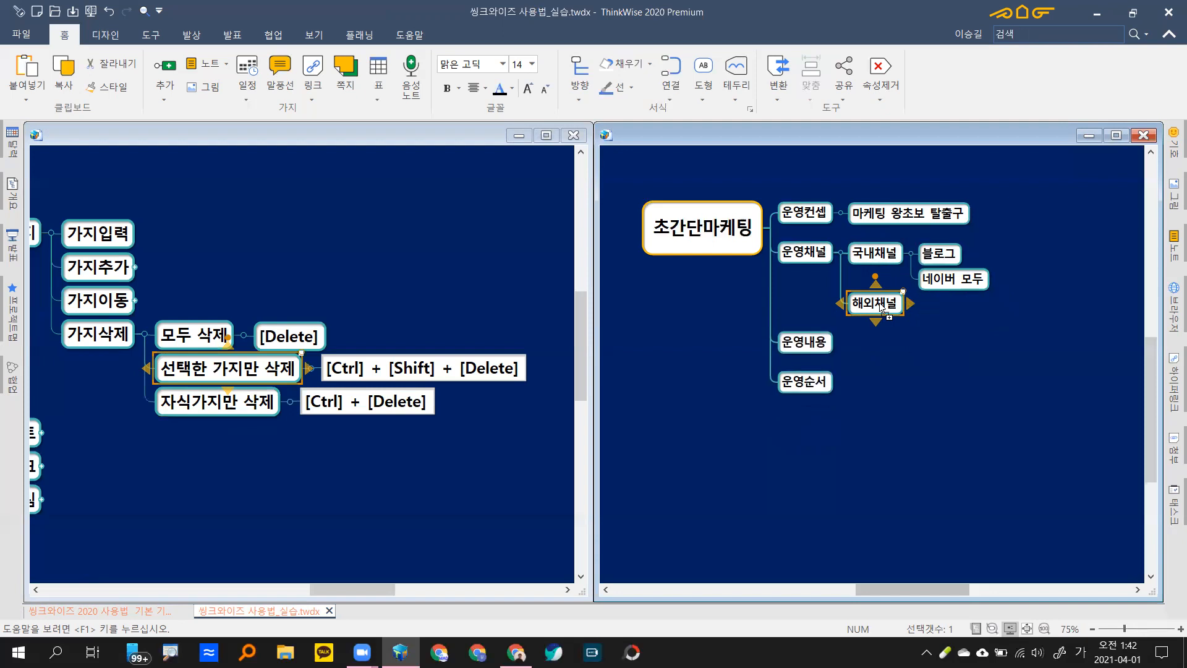
key("ctrl+z")
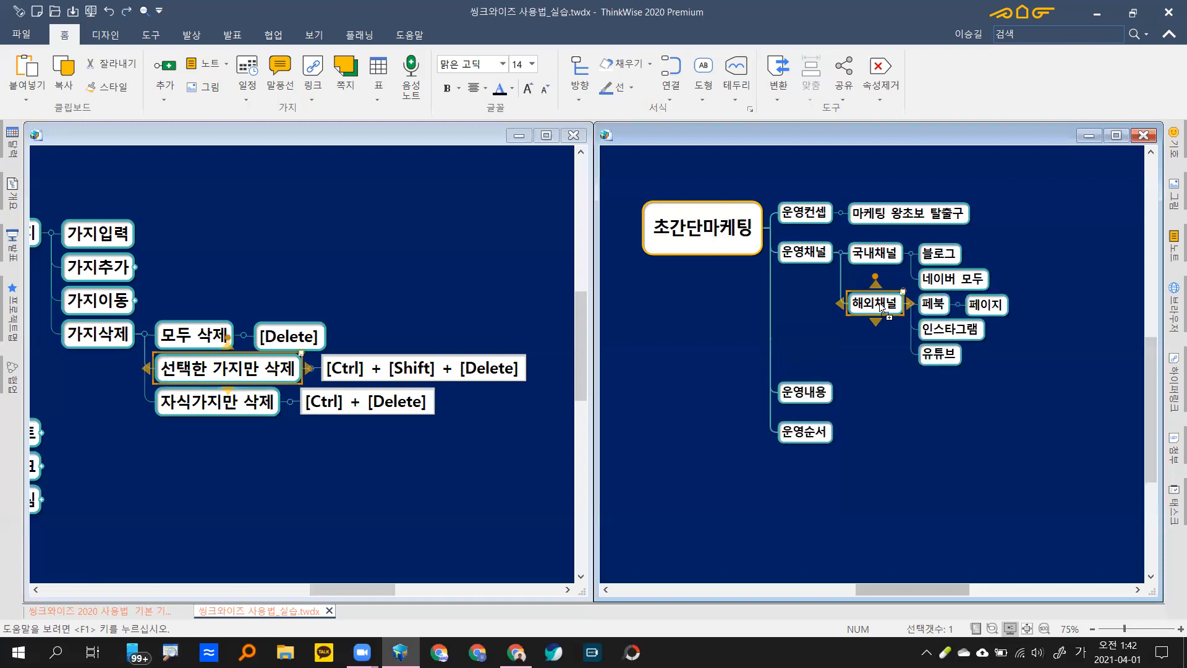
key("Left")
key("Down")
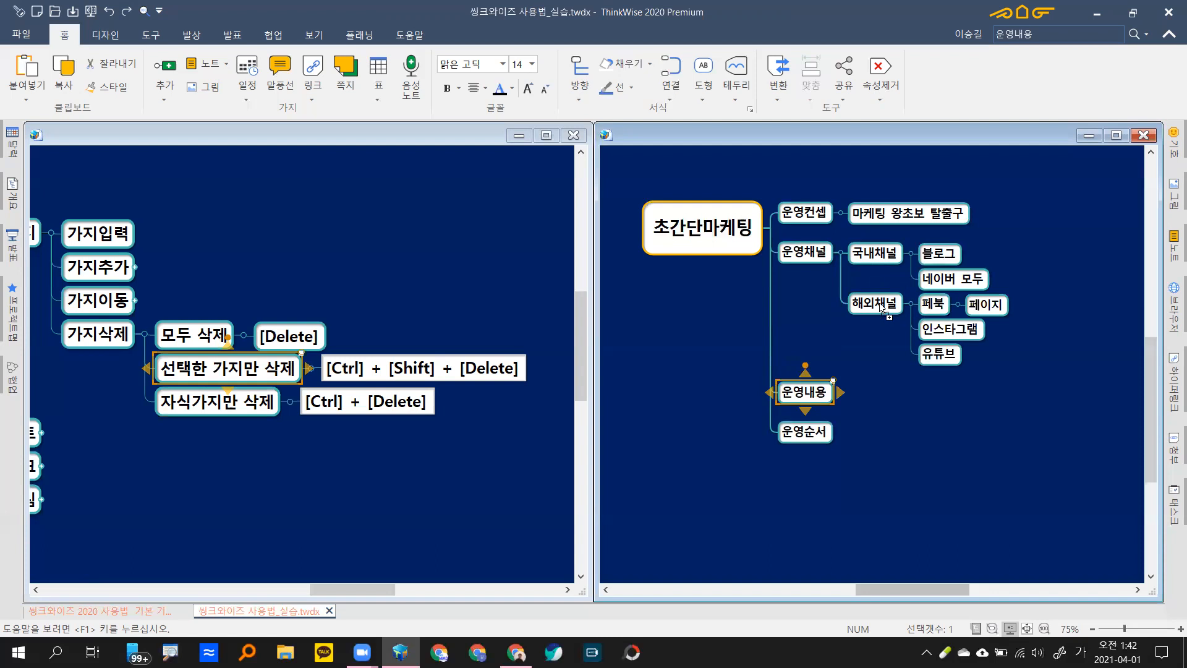
Step: Expand 가지추가's sub-items in the tutorial map, review them, then collapse them again
left_click(520, 267)
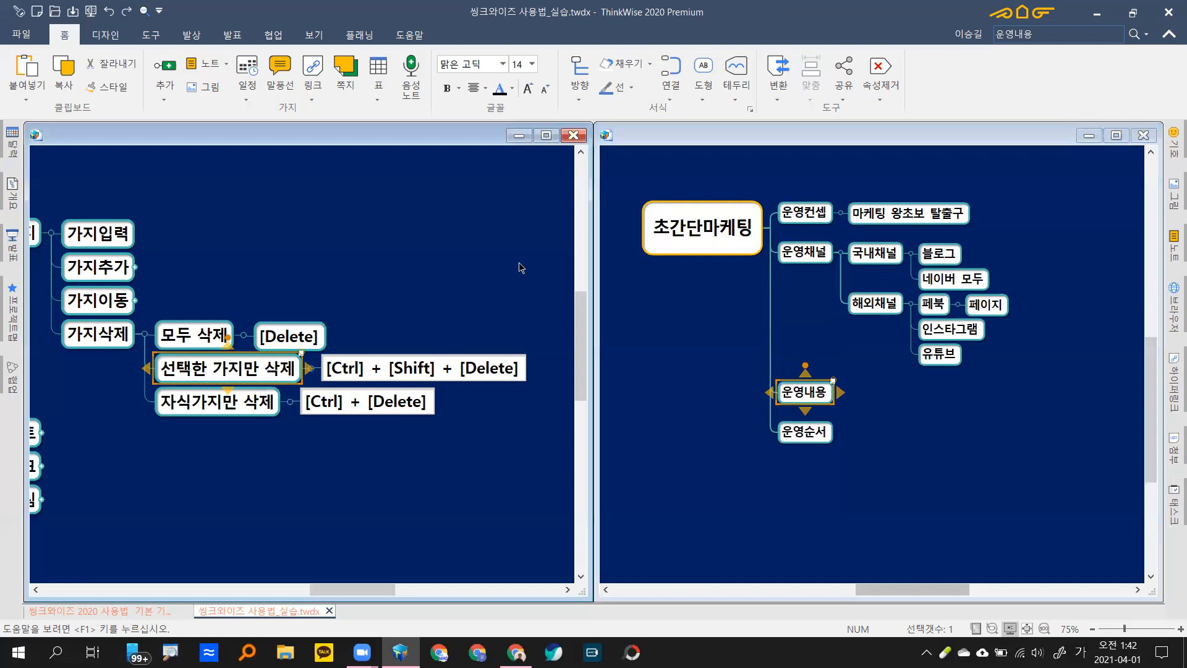
left_click_drag(254, 254, 367, 246)
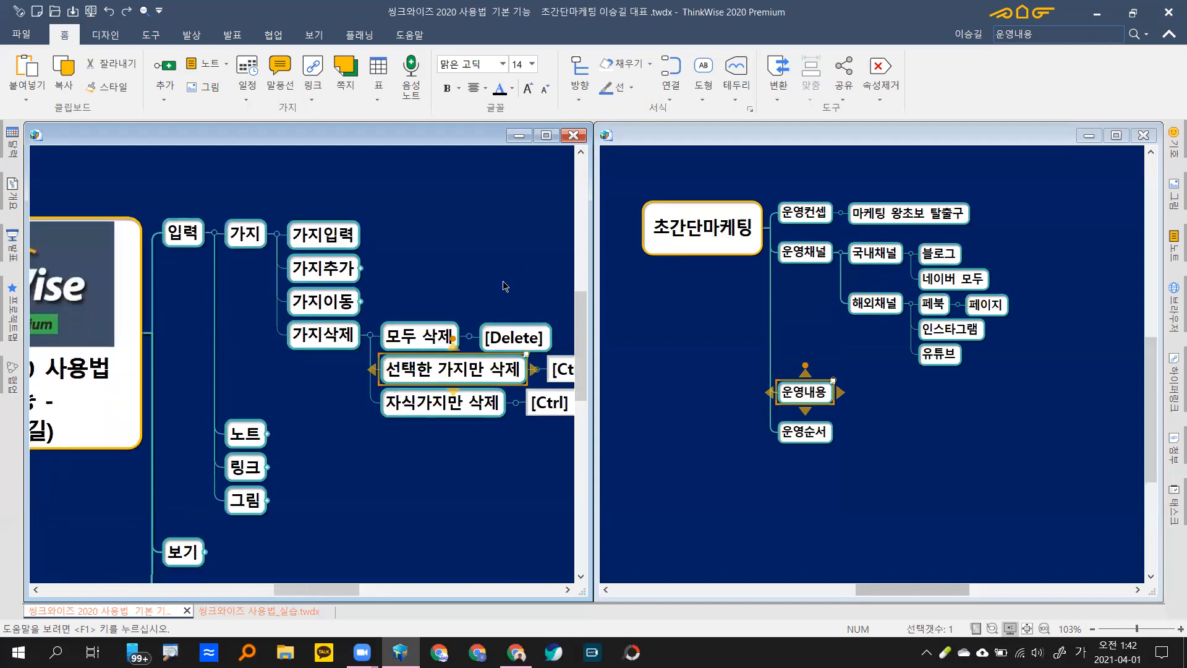
left_click(361, 268)
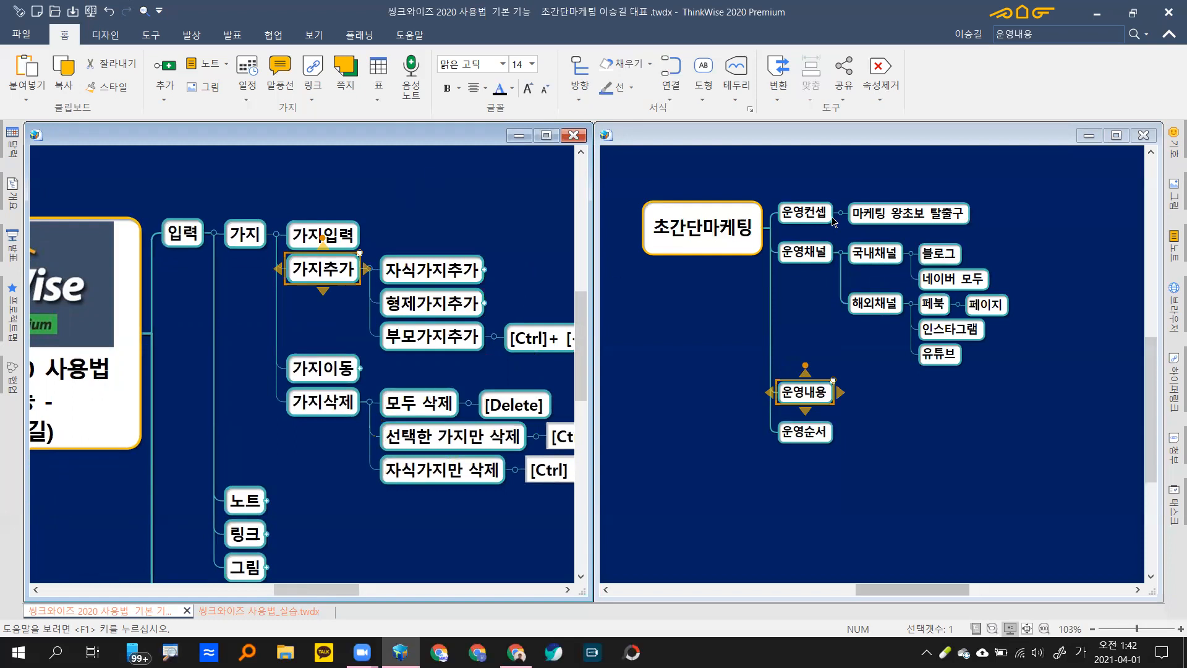
left_click_drag(526, 276, 481, 251)
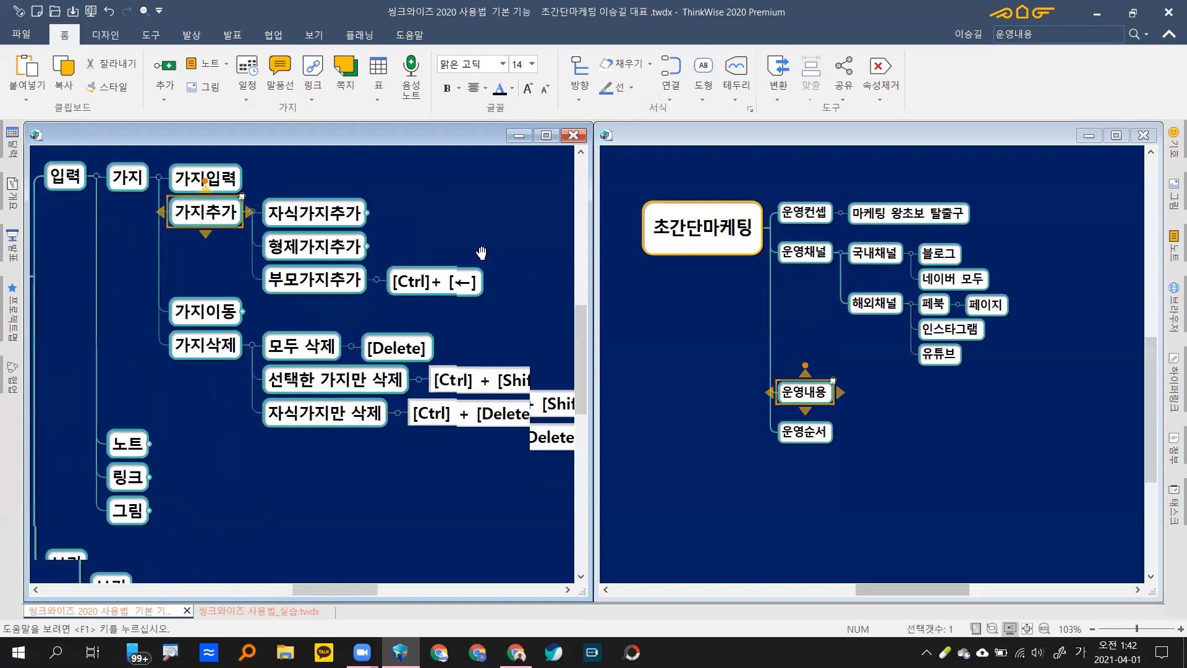
left_click(374, 279)
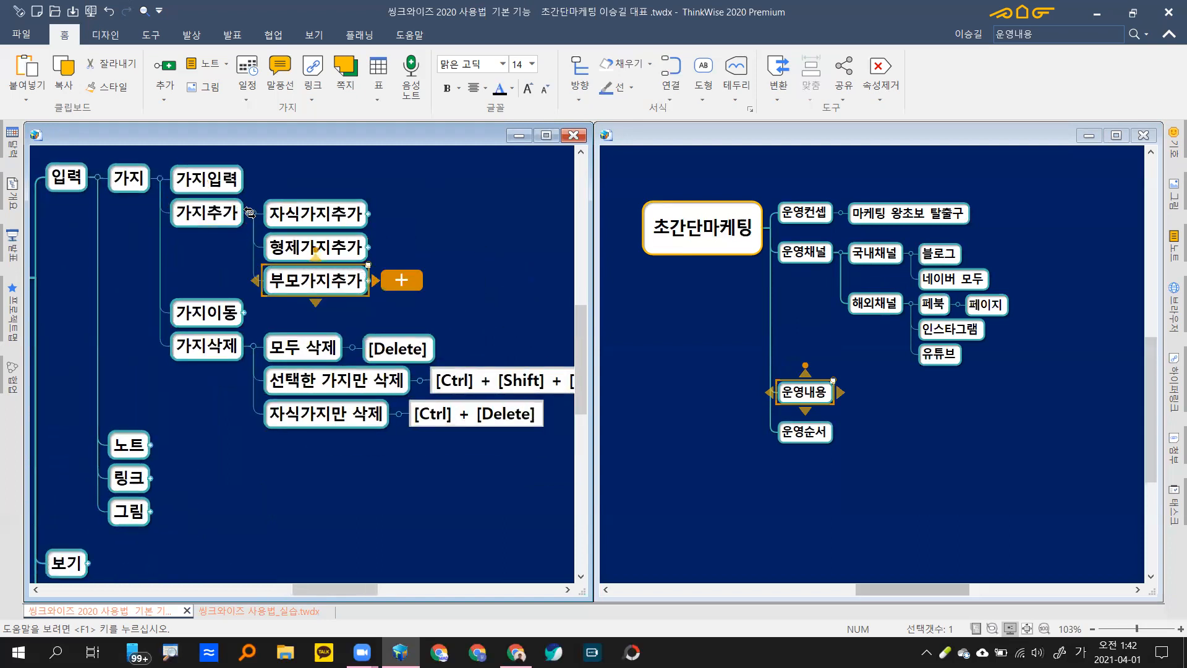
left_click(250, 212)
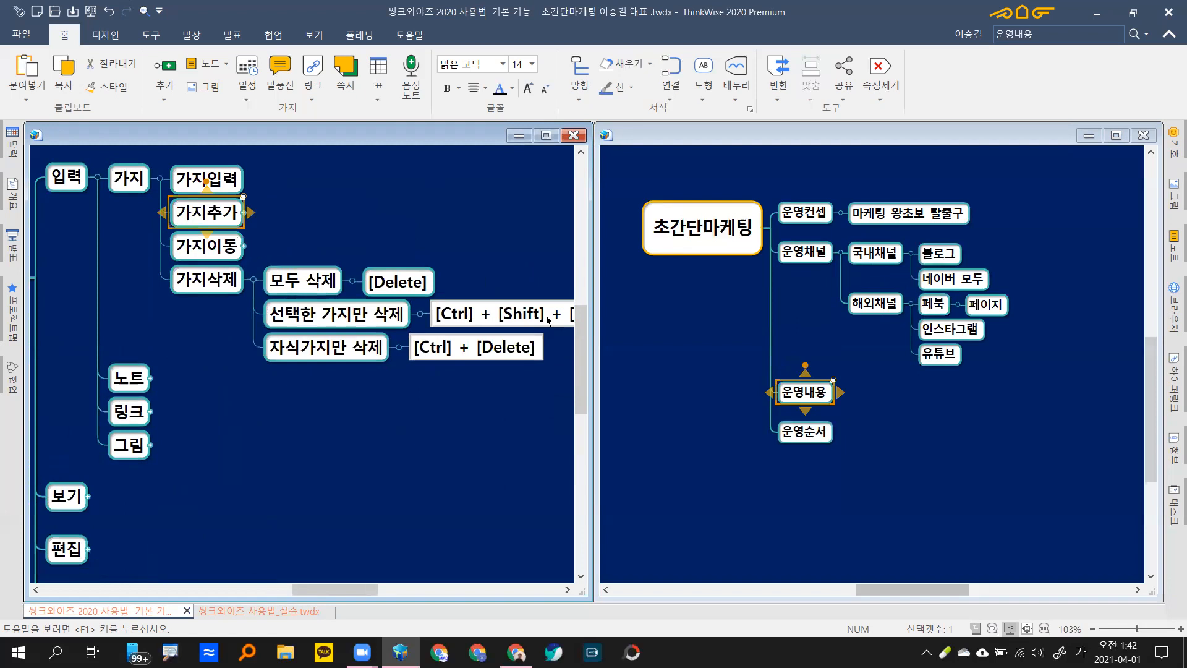
Step: Show and collapse the 가지이동 and 가지삭제 details, then collapse all of 가지
left_click(244, 246)
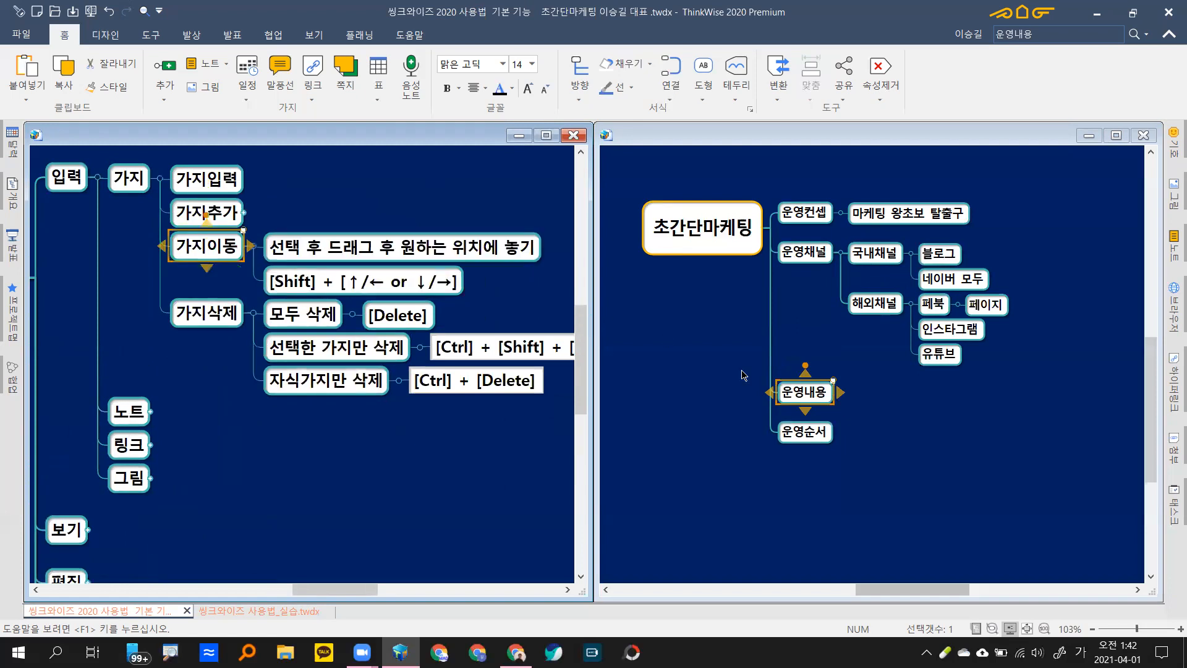
mouse_move(815, 403)
left_click(254, 247)
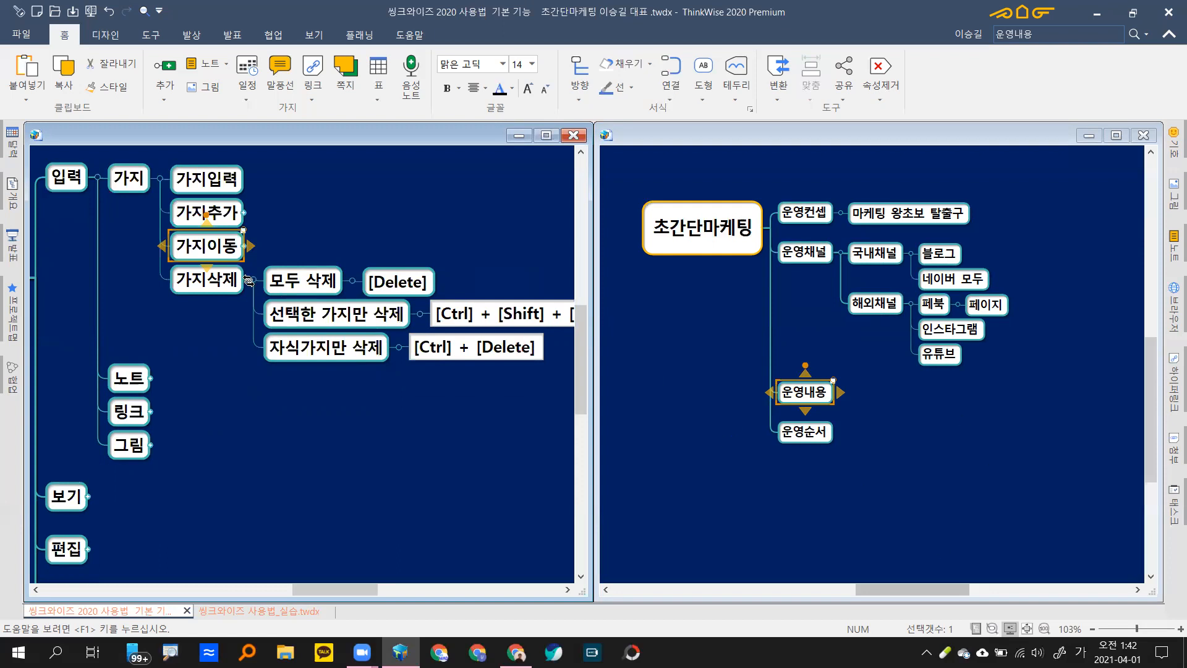
left_click(248, 280)
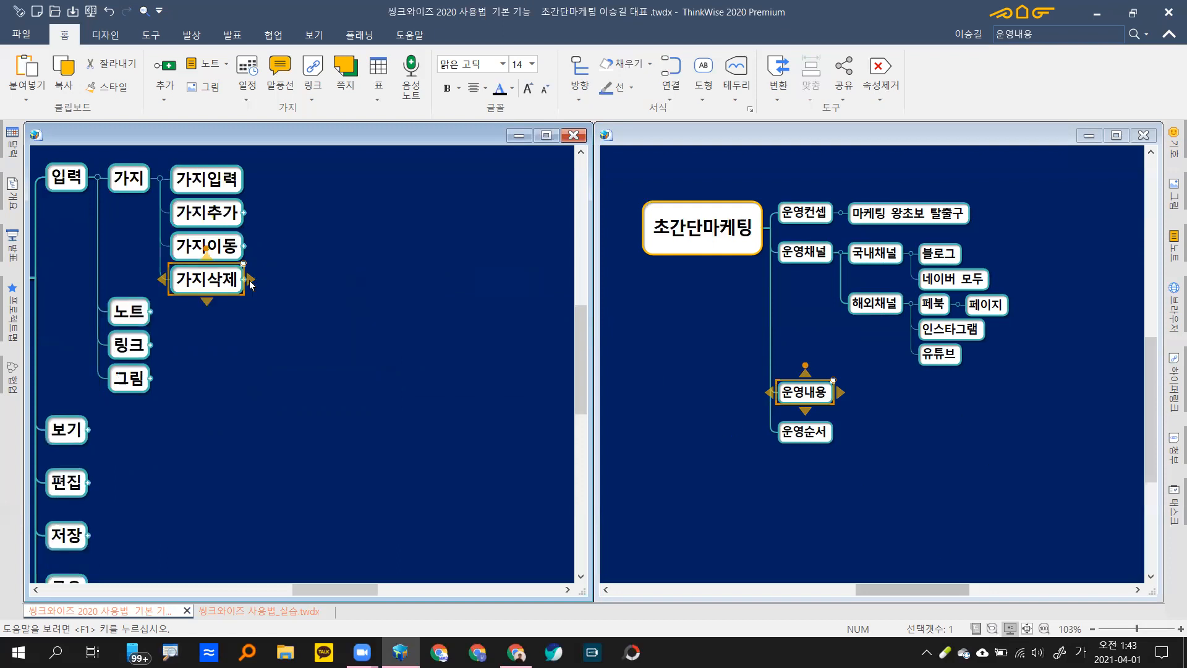
left_click(155, 178)
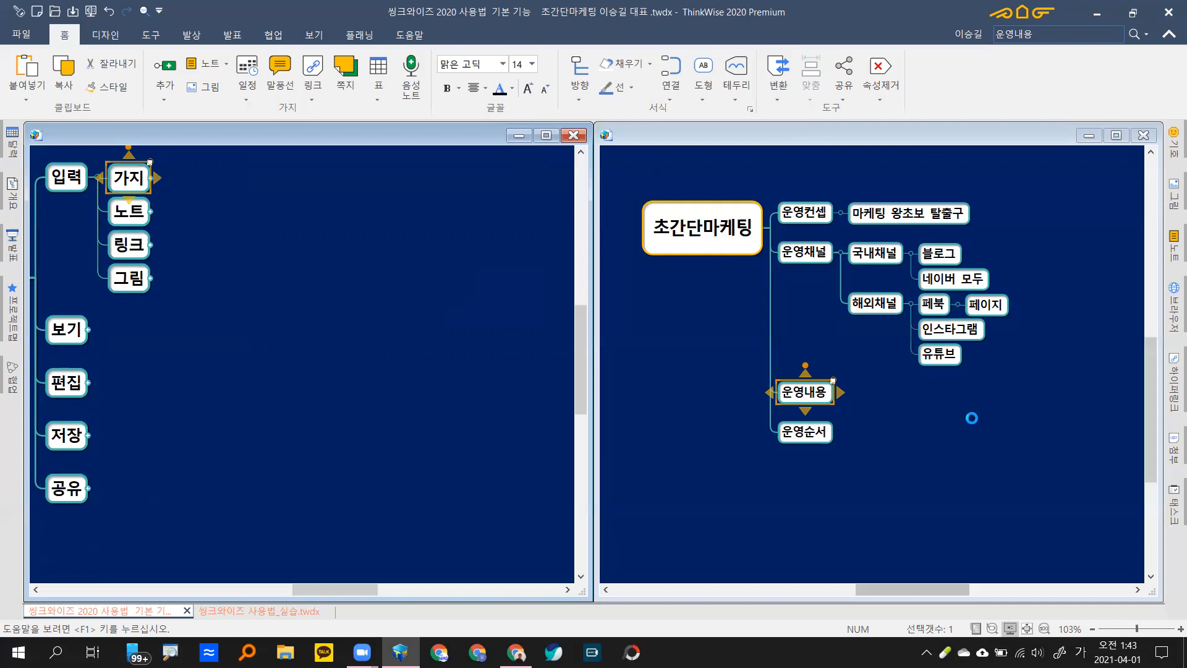
left_click(990, 410)
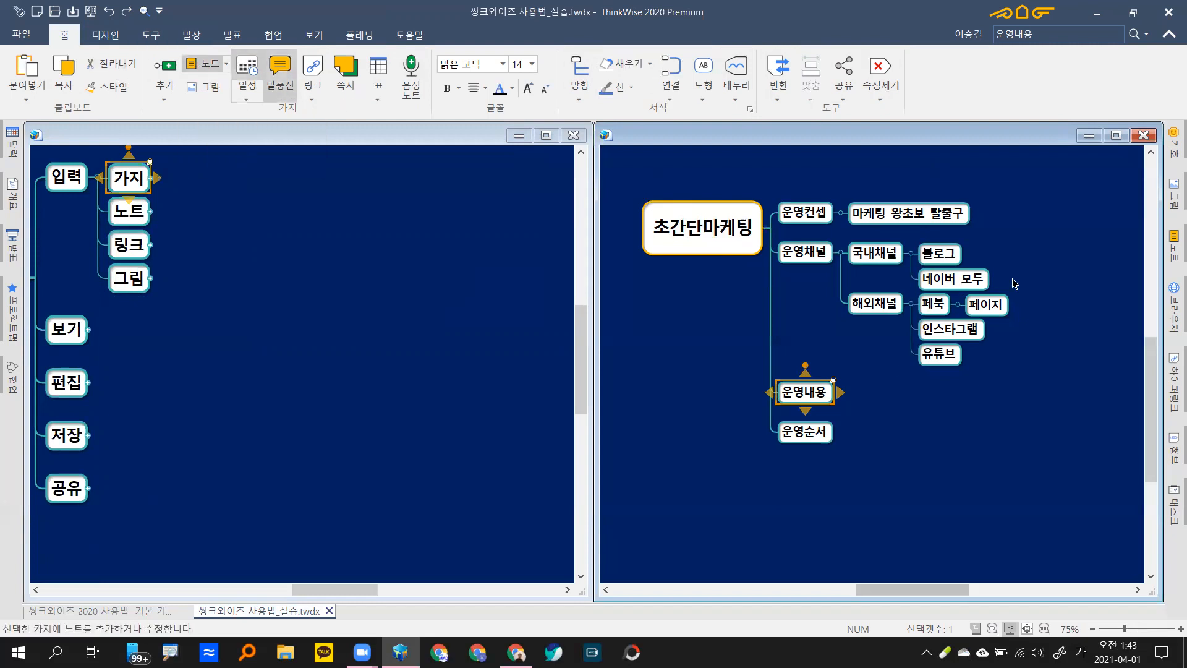
Step: Add the note '네이버에서 만든 모바일홈페이지로서 무료로 제고된다.' to 네이버 모두 and recheck it
left_click(977, 287)
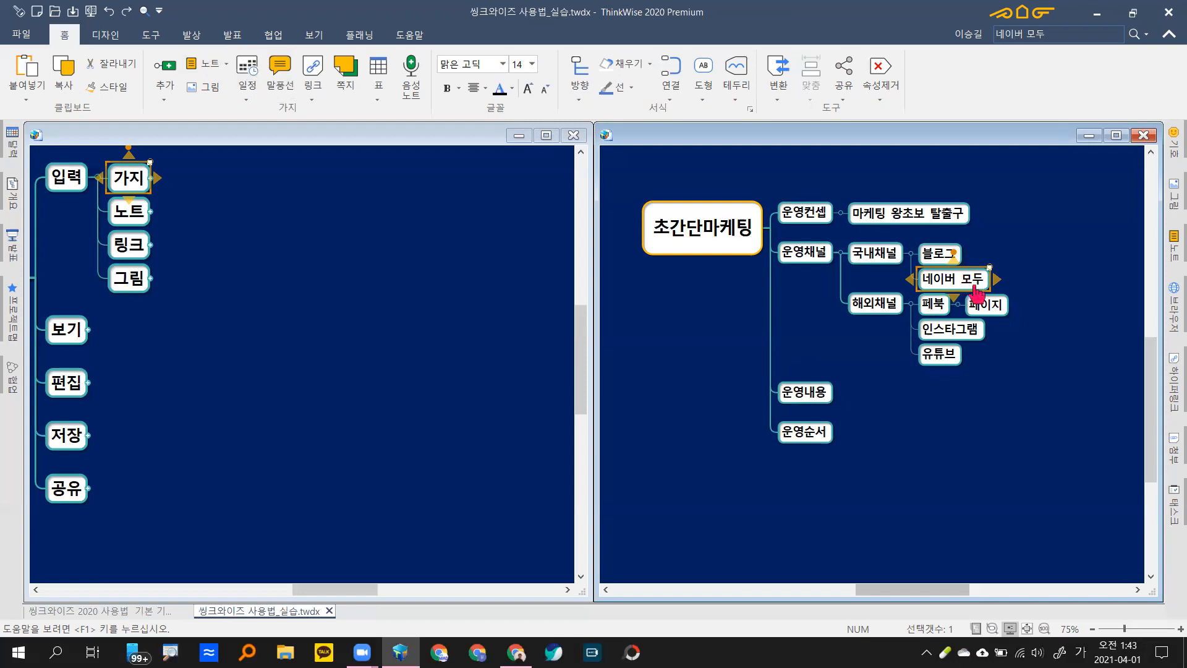
key("ctrl+shift+n")
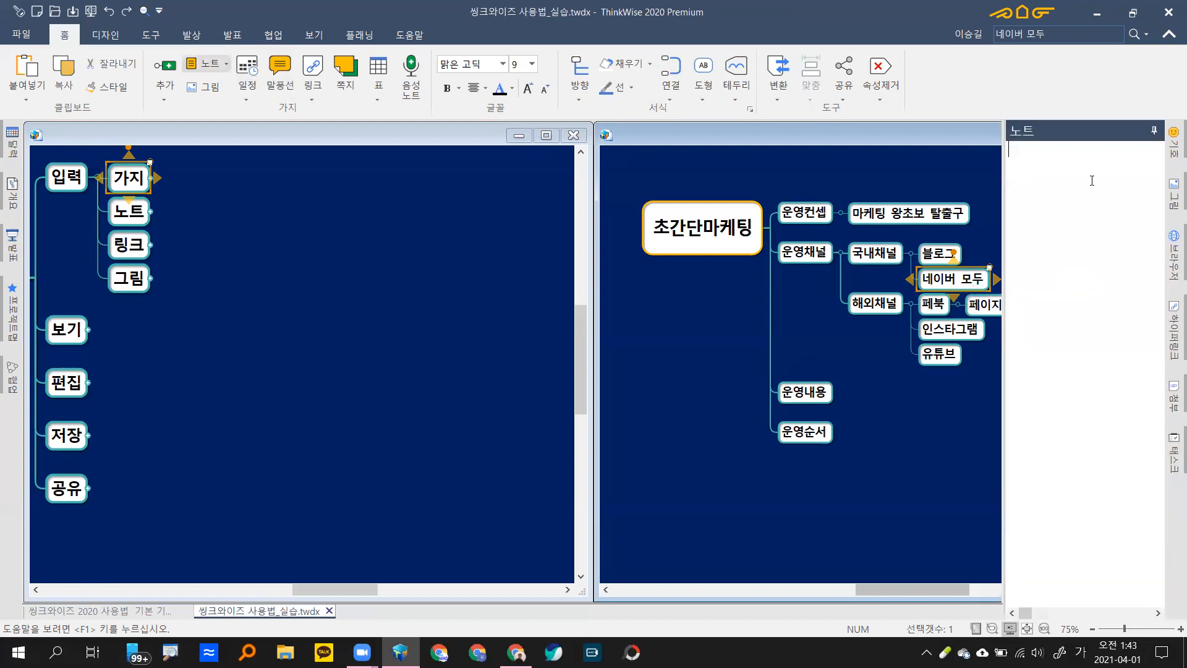
type("네이버에서 만든 모바일홈페이지로서 무료로 제고")
type("된다.")
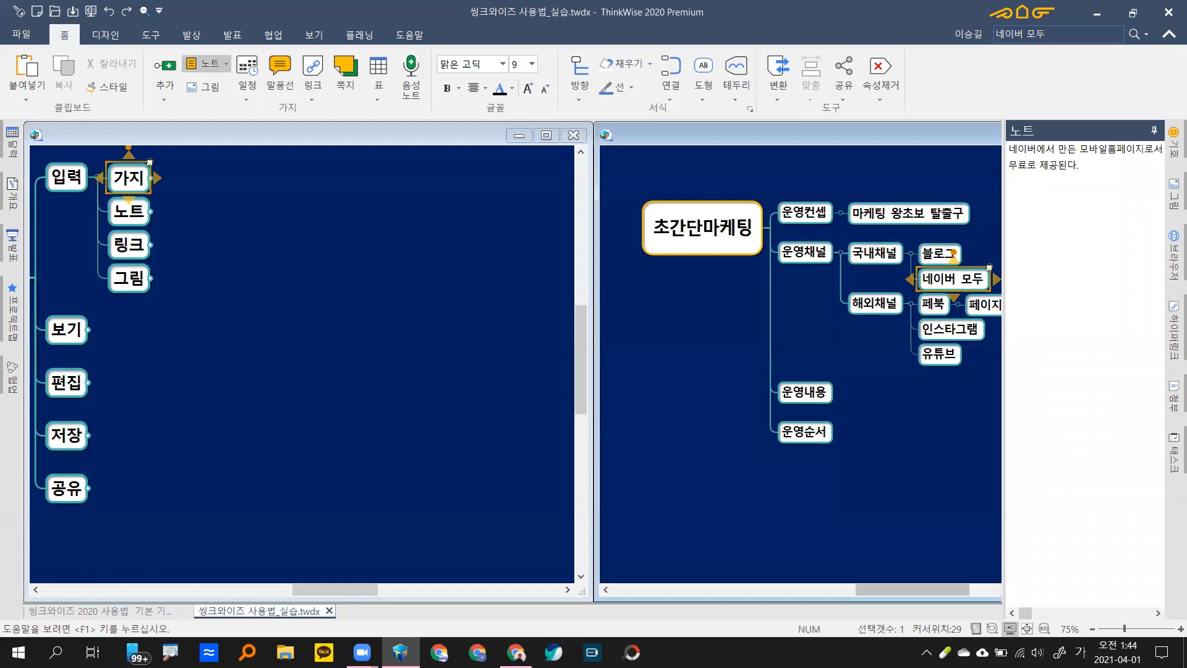
key("Escape")
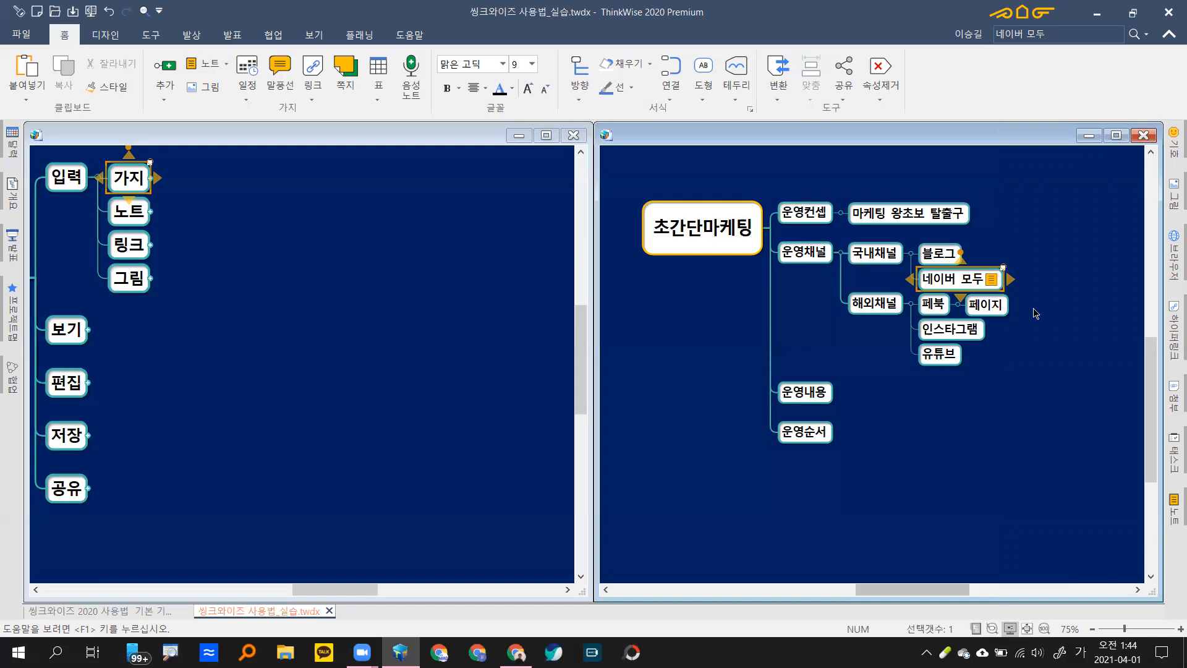
key("ctrl+t")
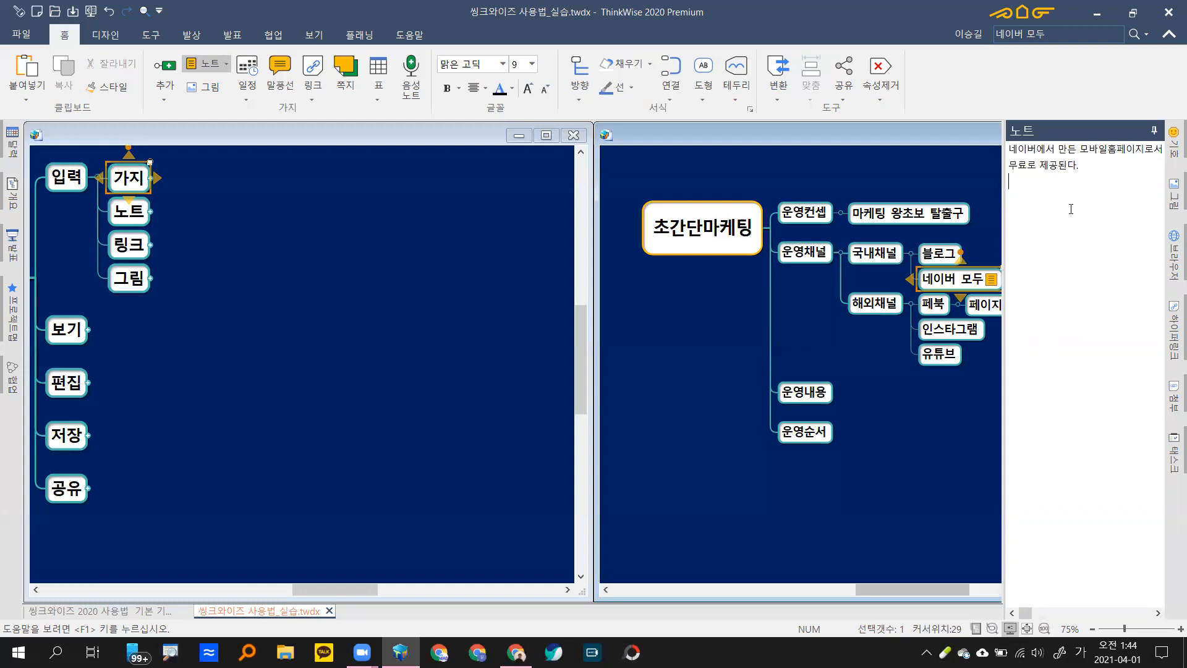
key("Escape")
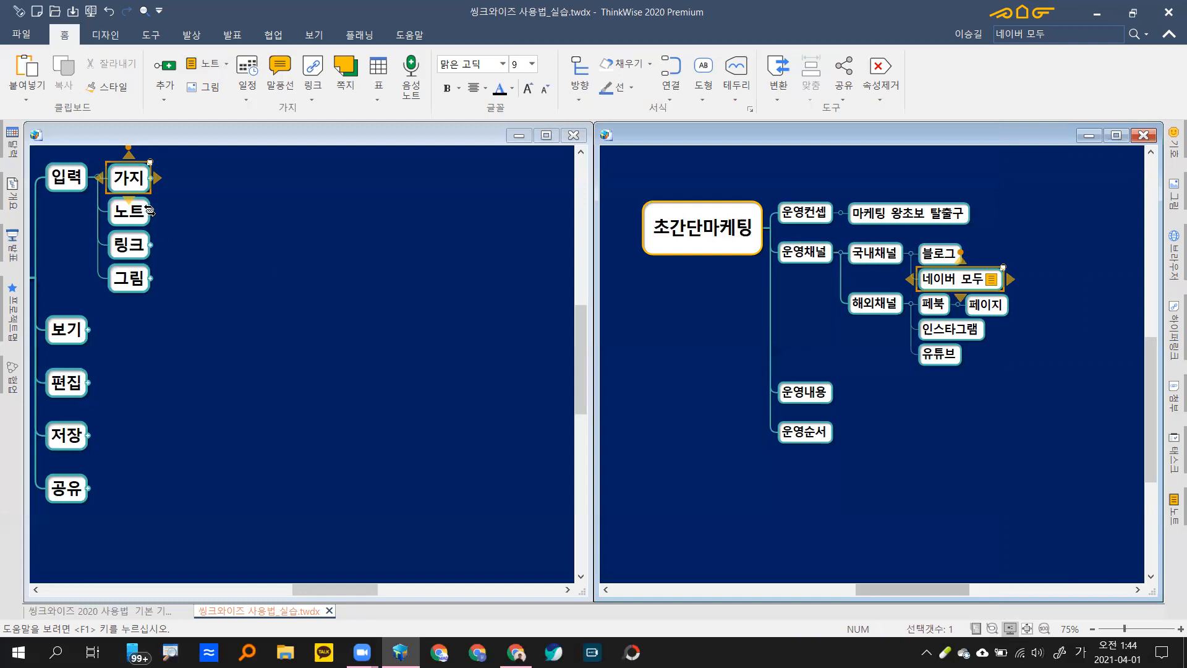
Step: Expand 노트 in the reference map to show the note shortcuts, including 삭제
left_click(150, 211)
left_click(151, 211)
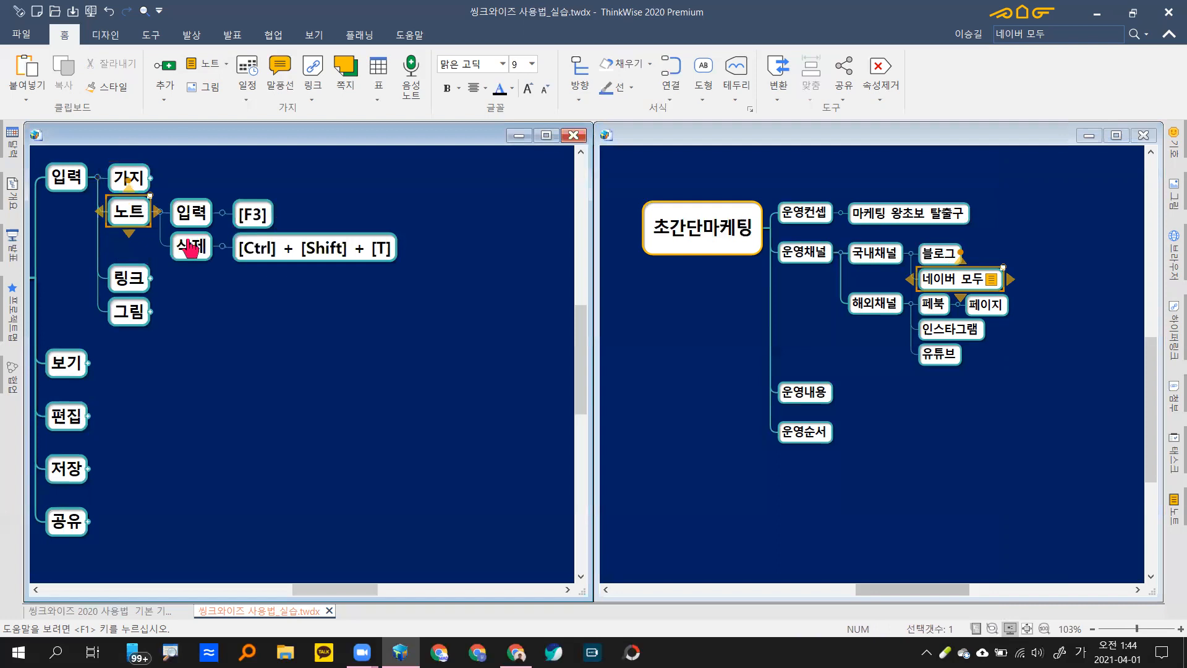
left_click(192, 249)
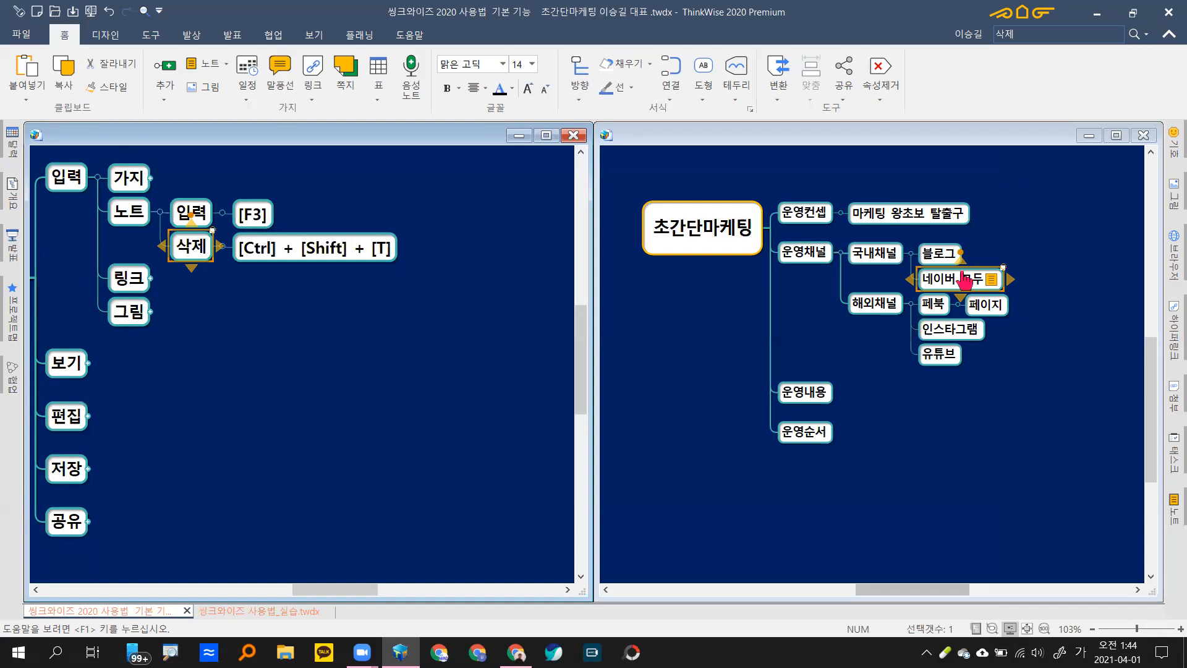
Step: Delete the 네이버 모두 note with Ctrl+Shift+T, then undo to restore it
left_click(952, 284)
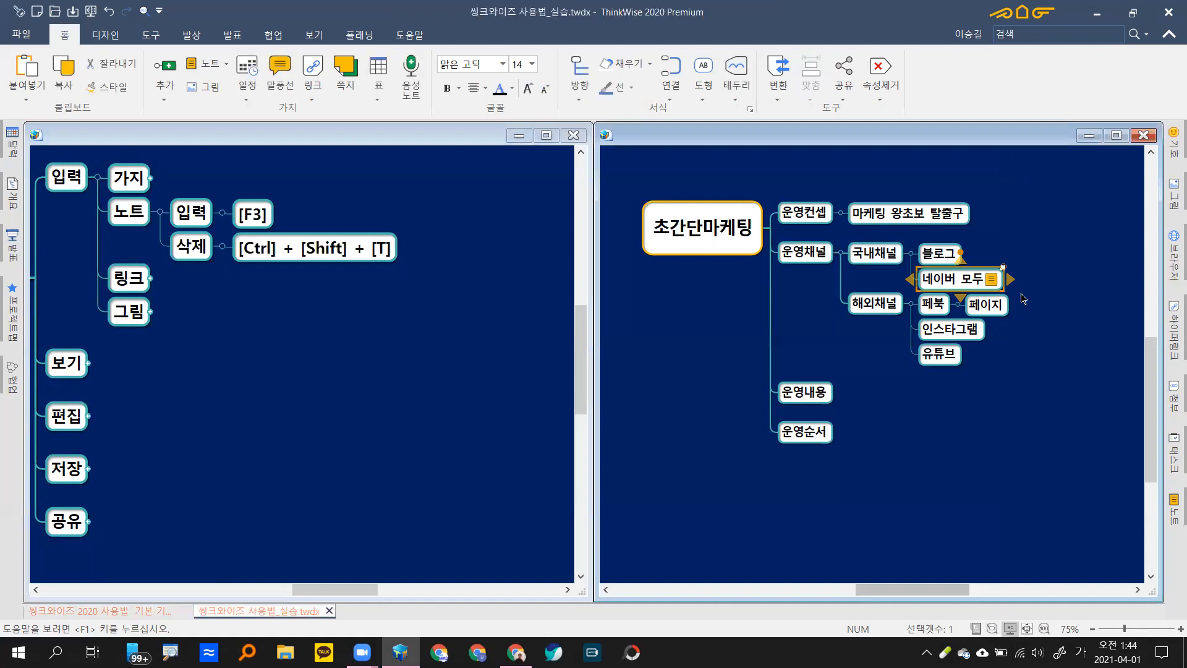
key("ctrl+shift+t")
key("ctrl+z")
Step: Remove the 네이버 모두 branch's note with 속성 제거 > 노트, undo it once, then remove it again
right_click(952, 285)
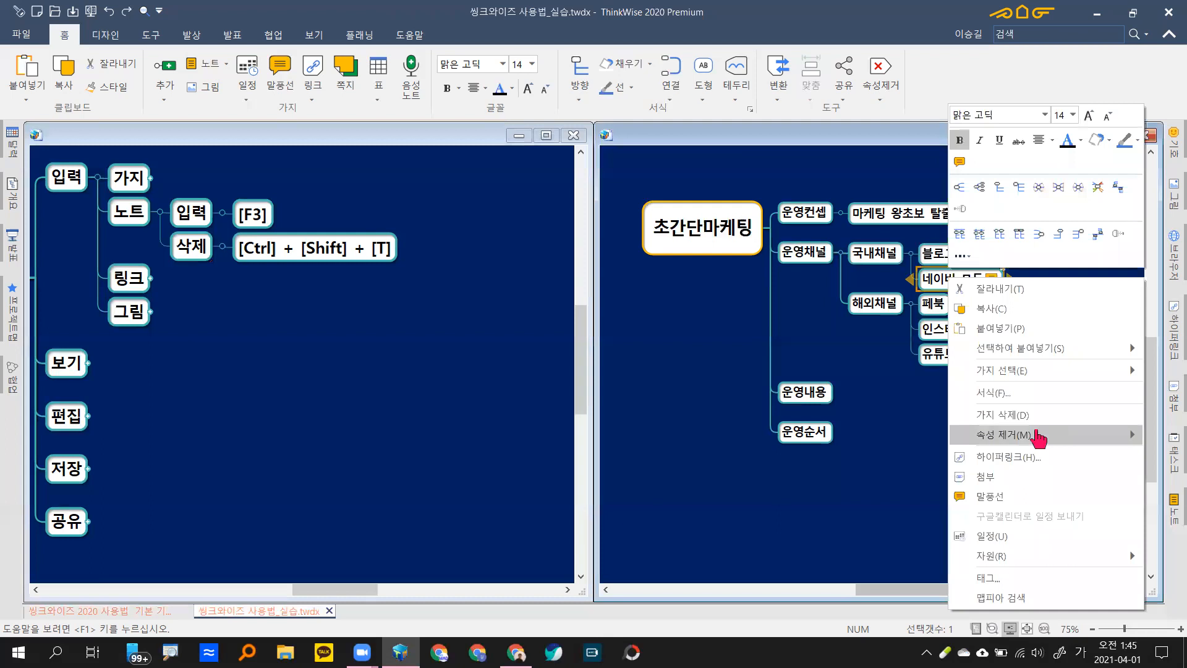
left_click(1015, 440)
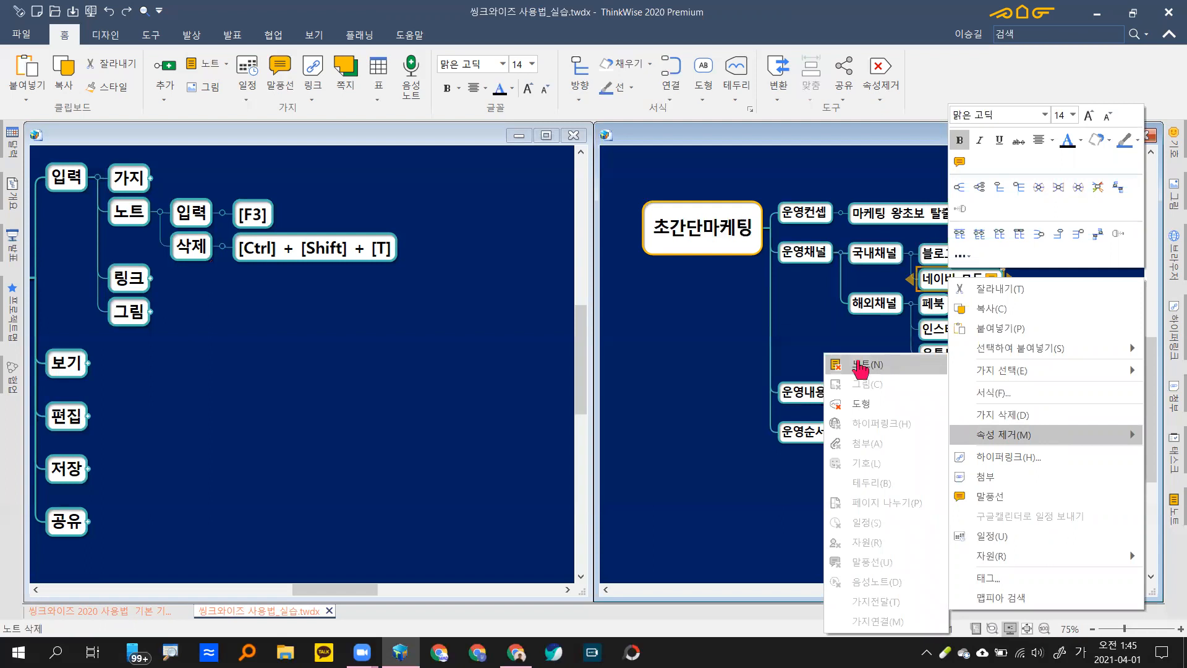
left_click(896, 368)
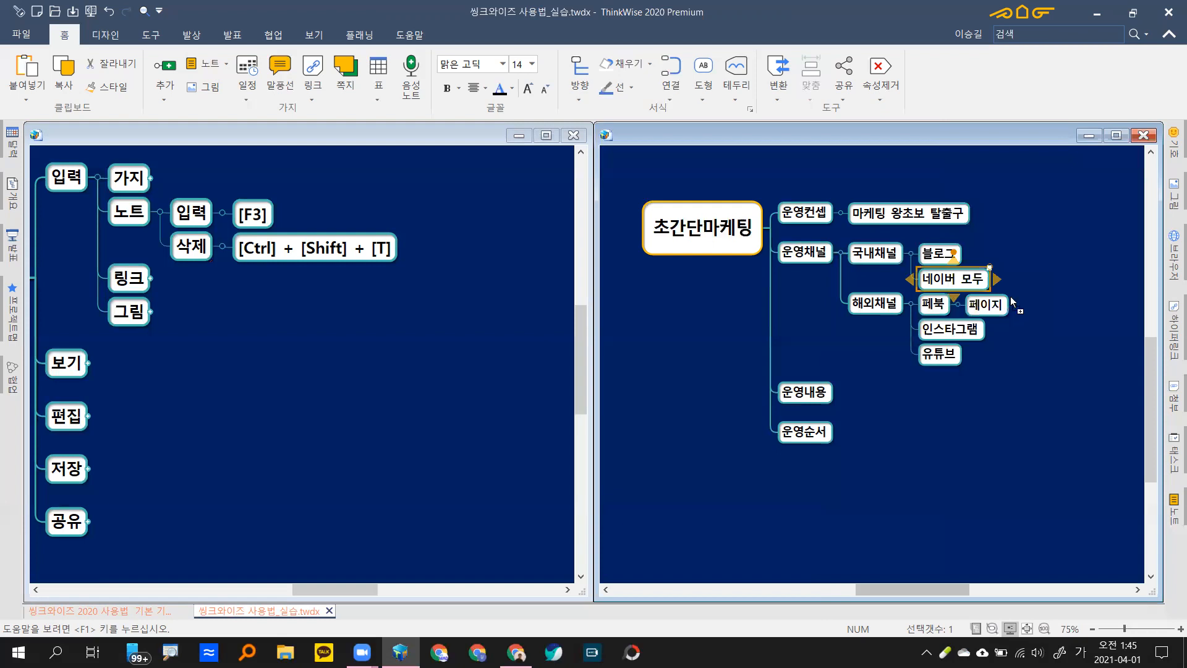
key("ctrl+z")
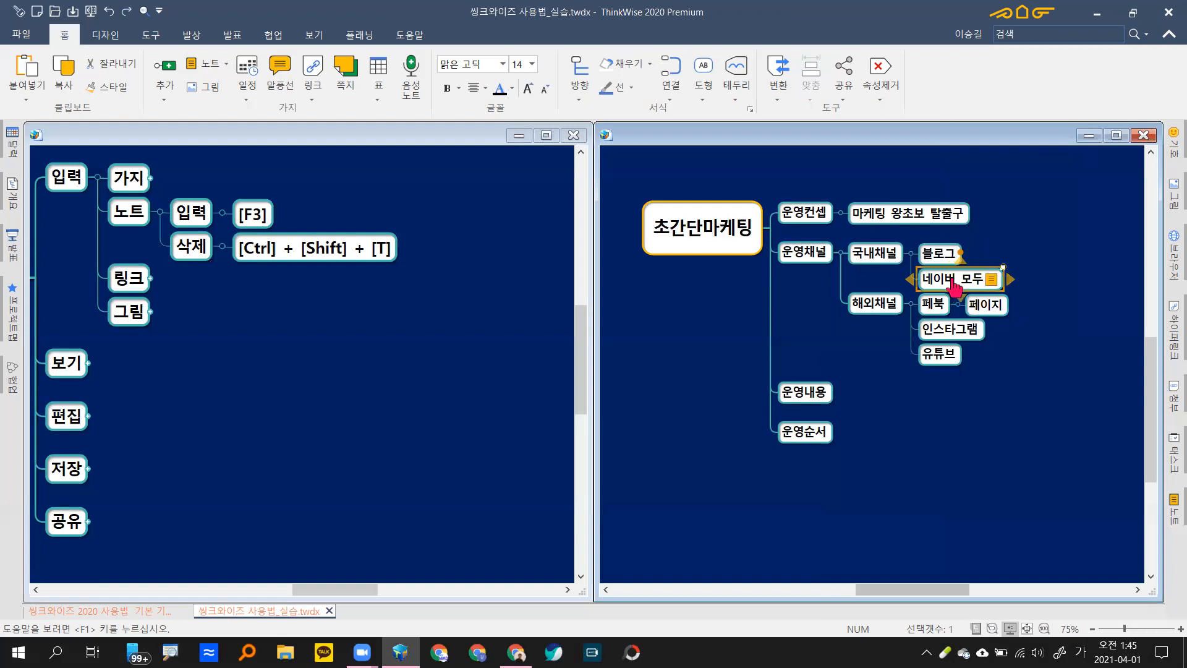
right_click(956, 285)
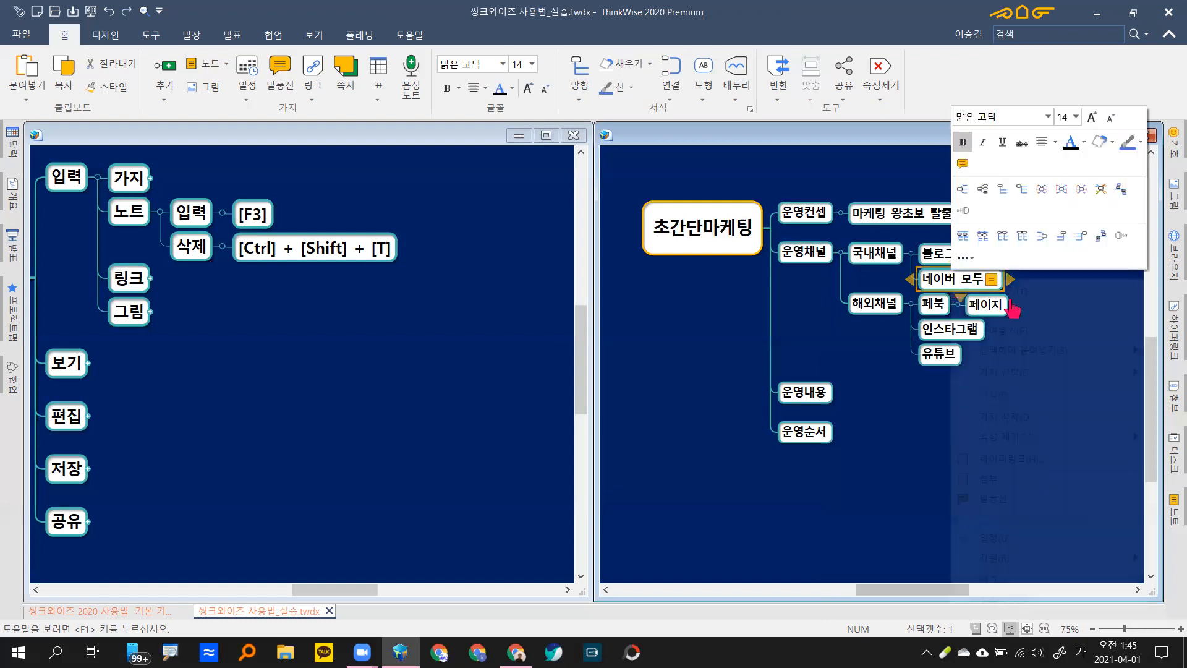
left_click(1033, 438)
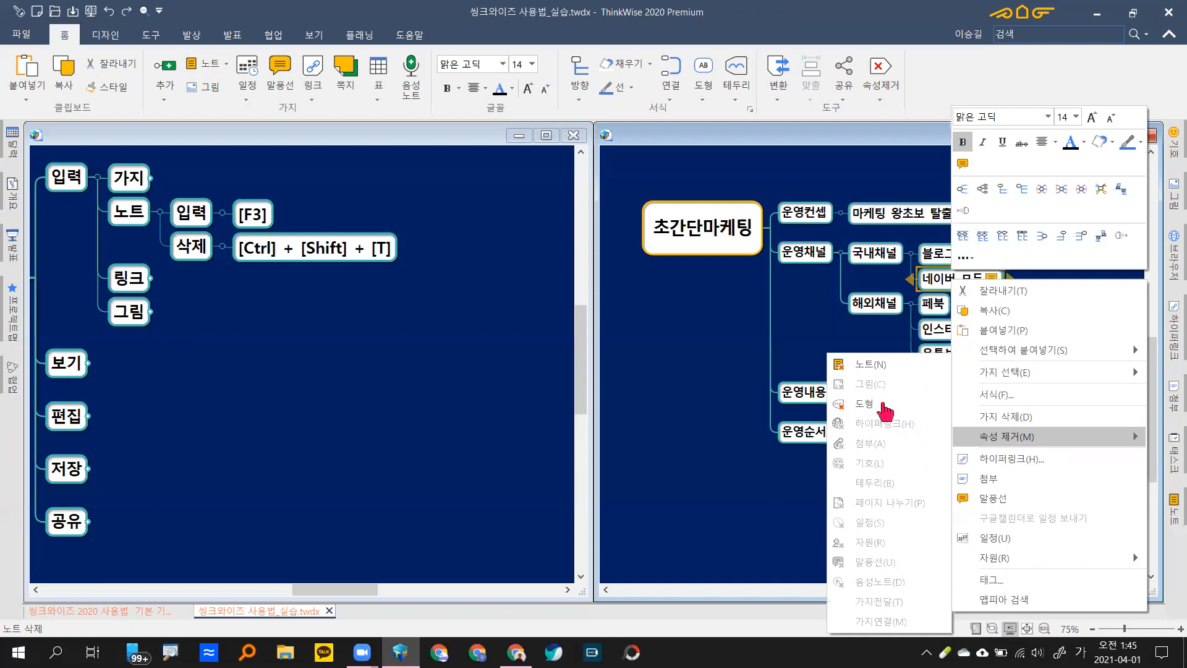
left_click(877, 366)
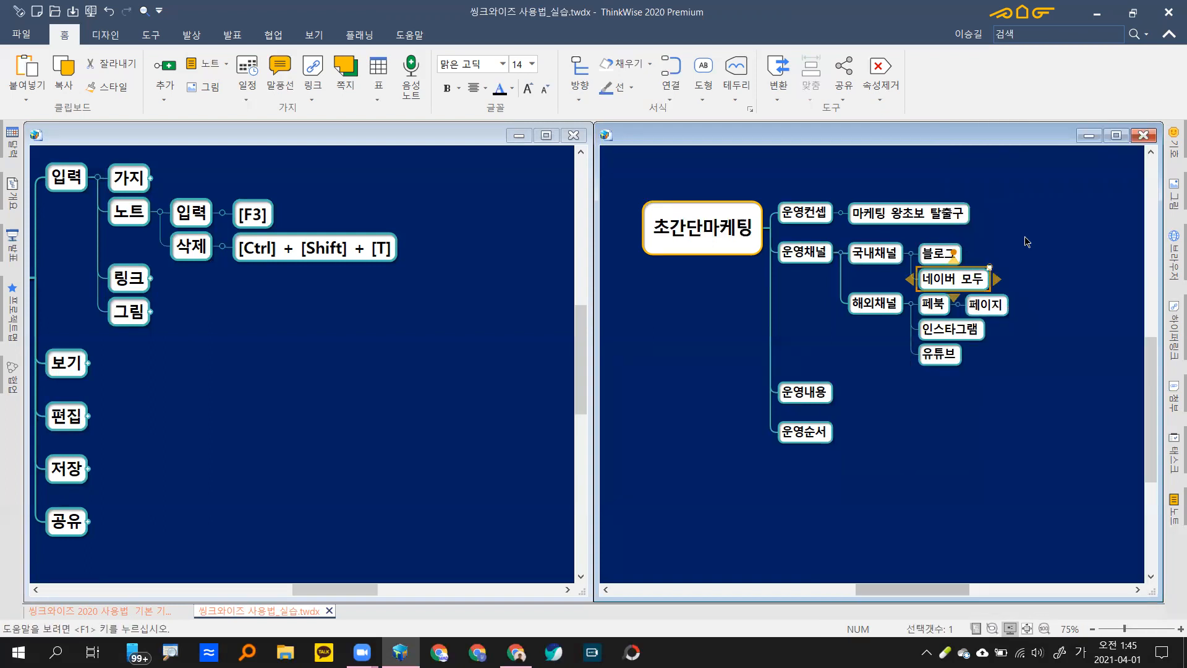
left_click(159, 216)
Step: In the reference map, collapse 노트 and expand 링크 to show its shortcuts, then bring up Chrome
left_click(160, 215)
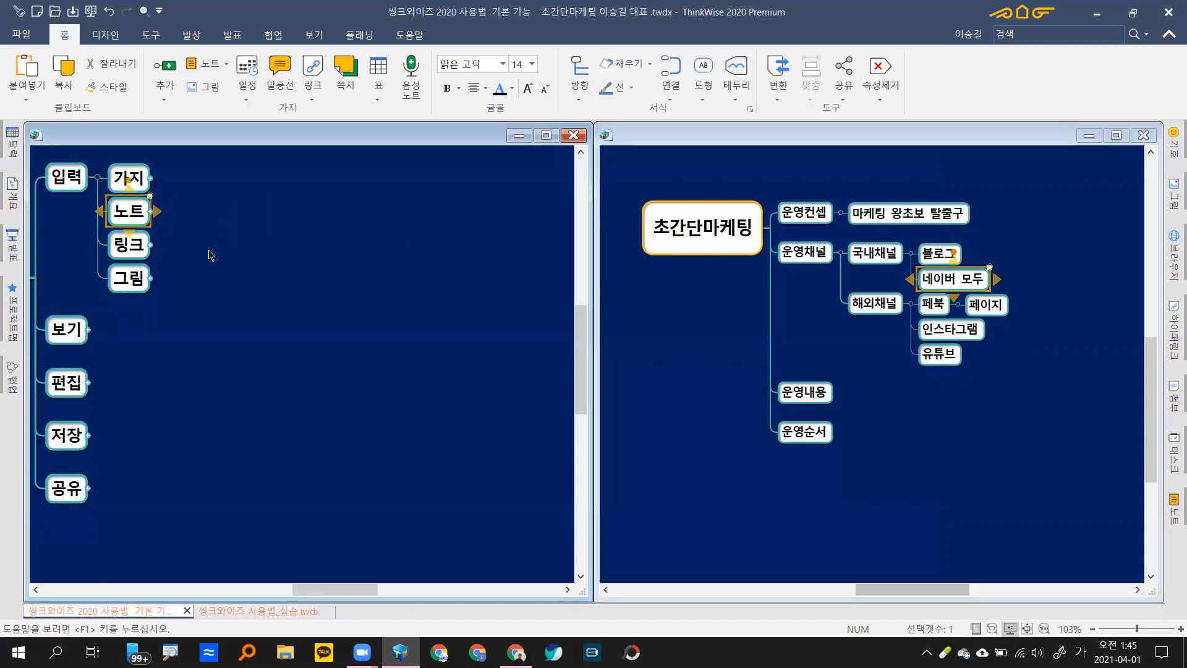
key("Down")
key("Right")
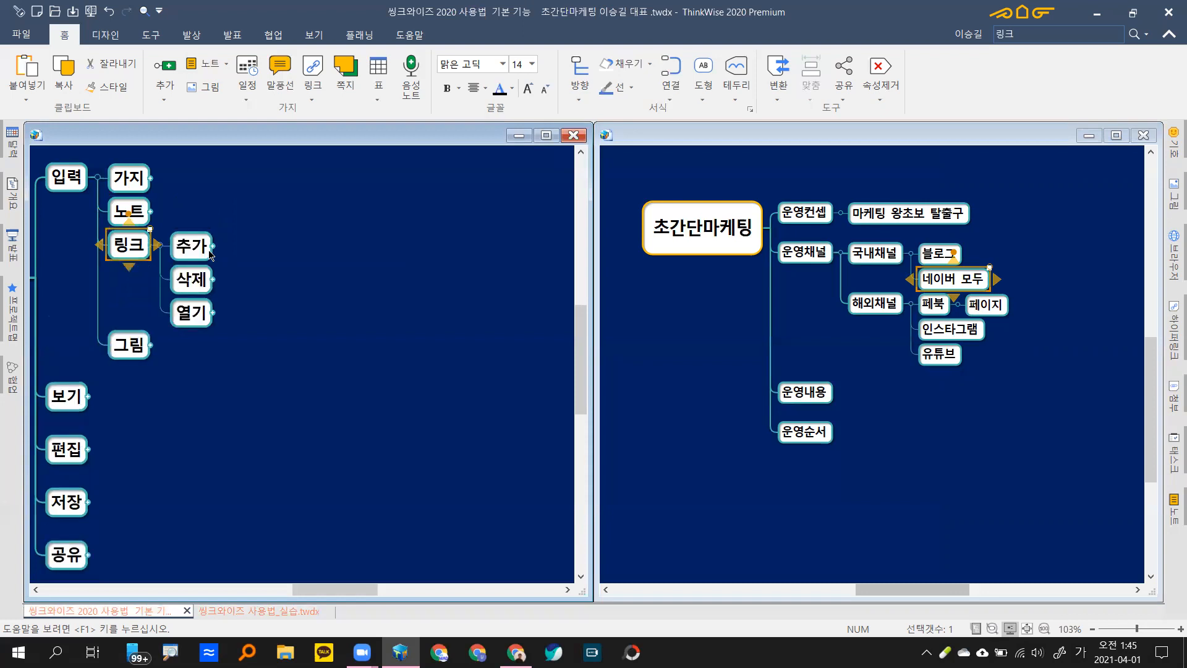
key("plus")
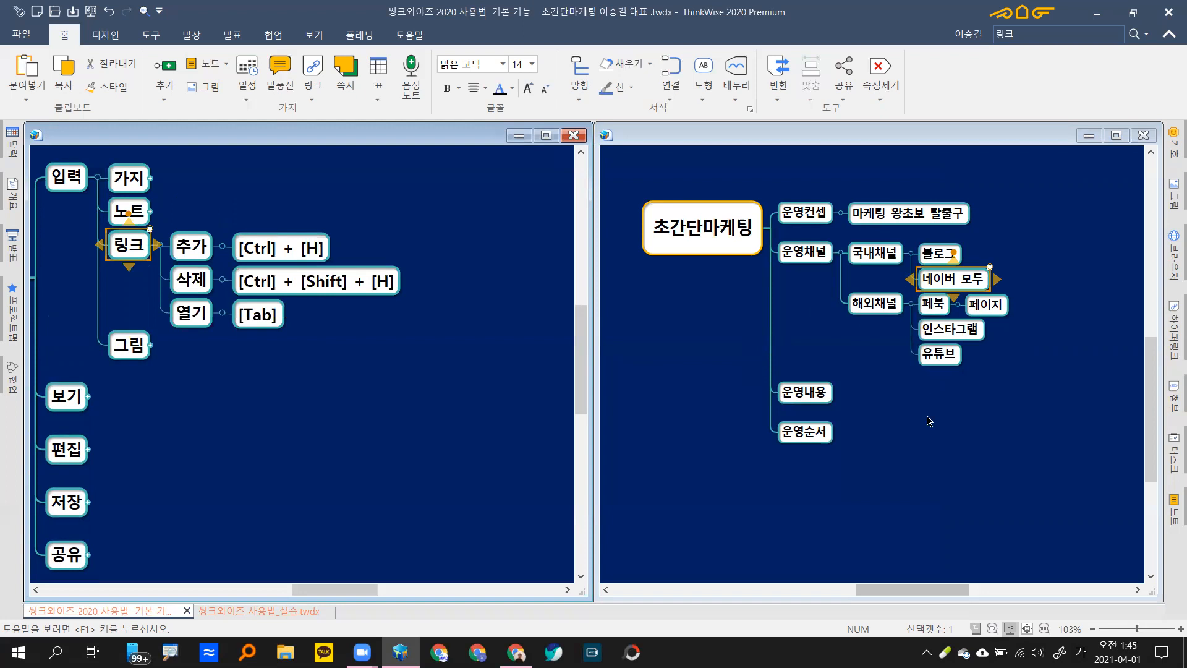
left_click(951, 259)
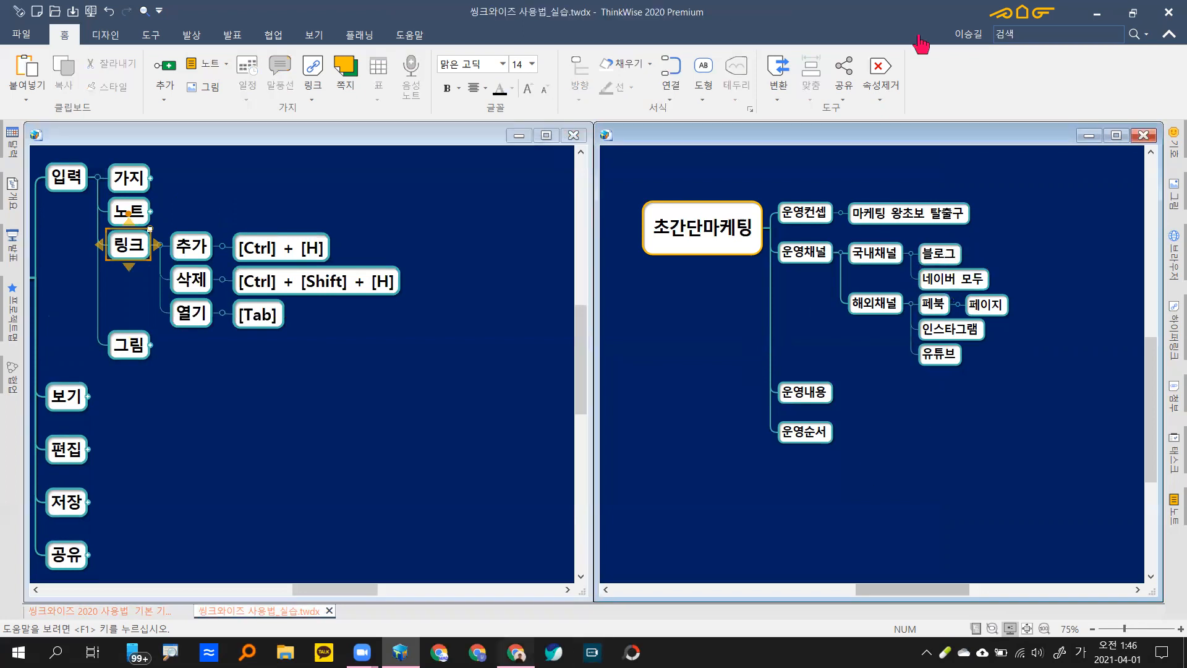
key("alt+Tab")
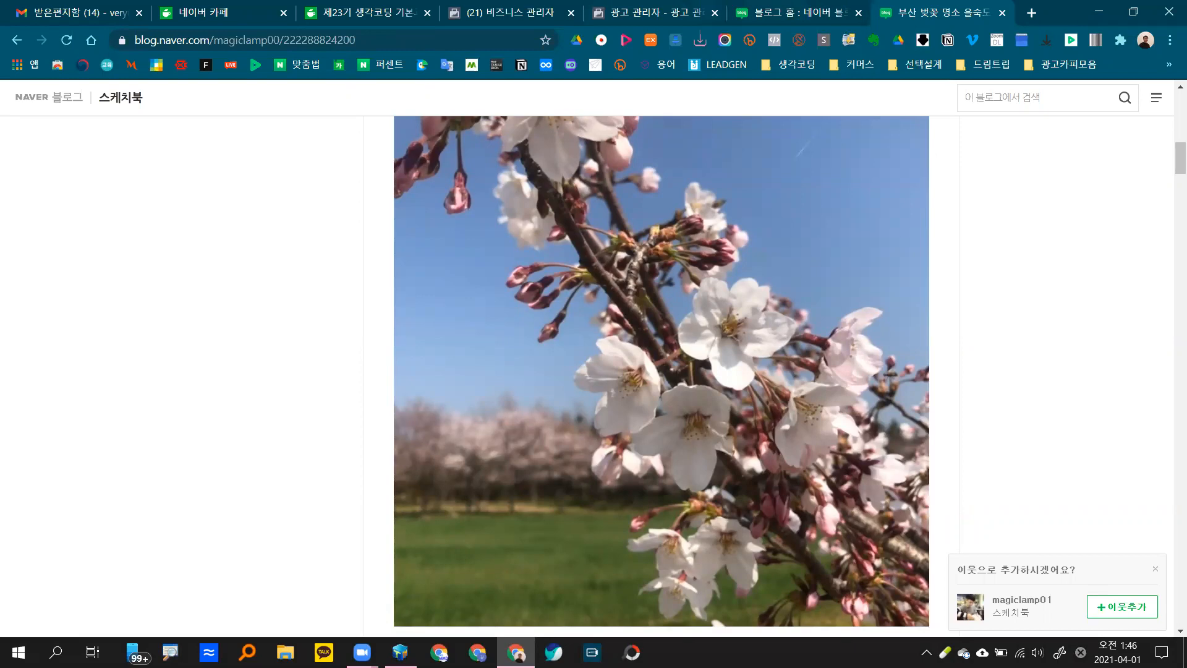
Step: Select the 블로그 branch and copy the cherry-blossom post's URL from Chrome's address bar
key("alt+Tab")
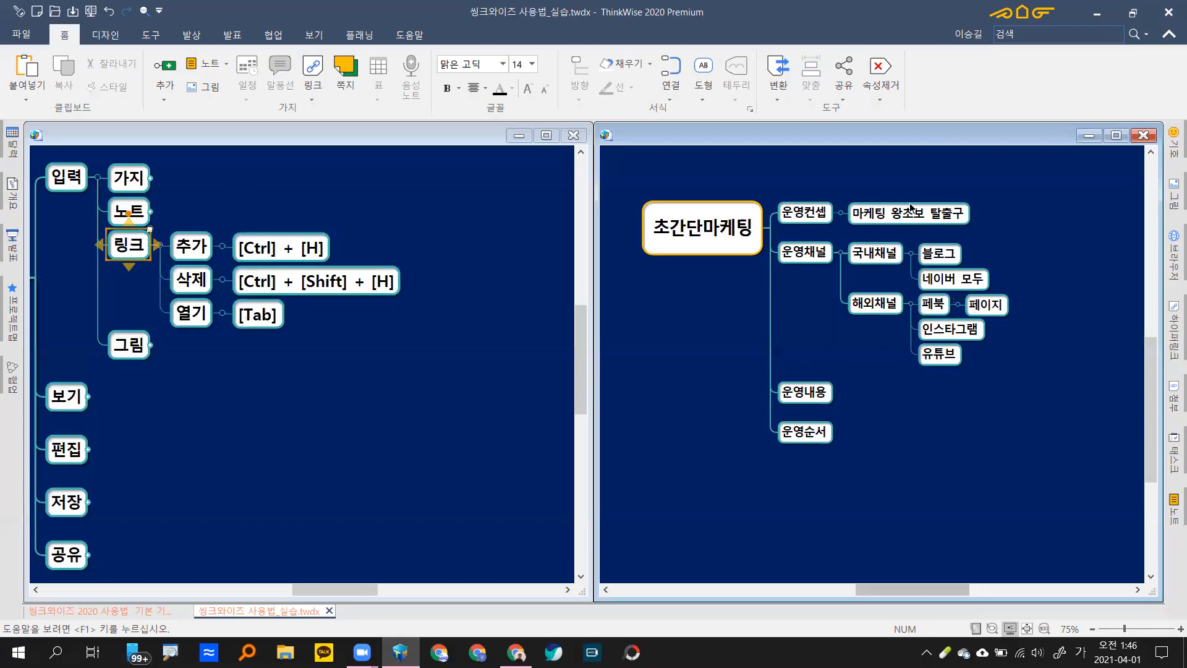
left_click(941, 261)
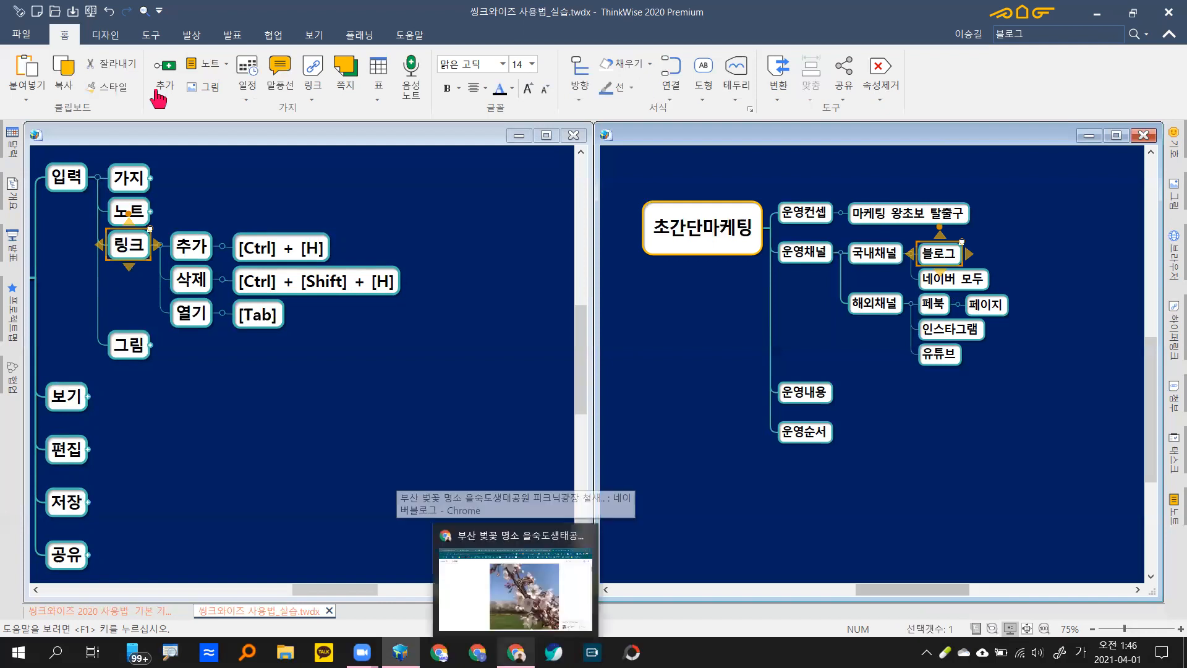
left_click(516, 653)
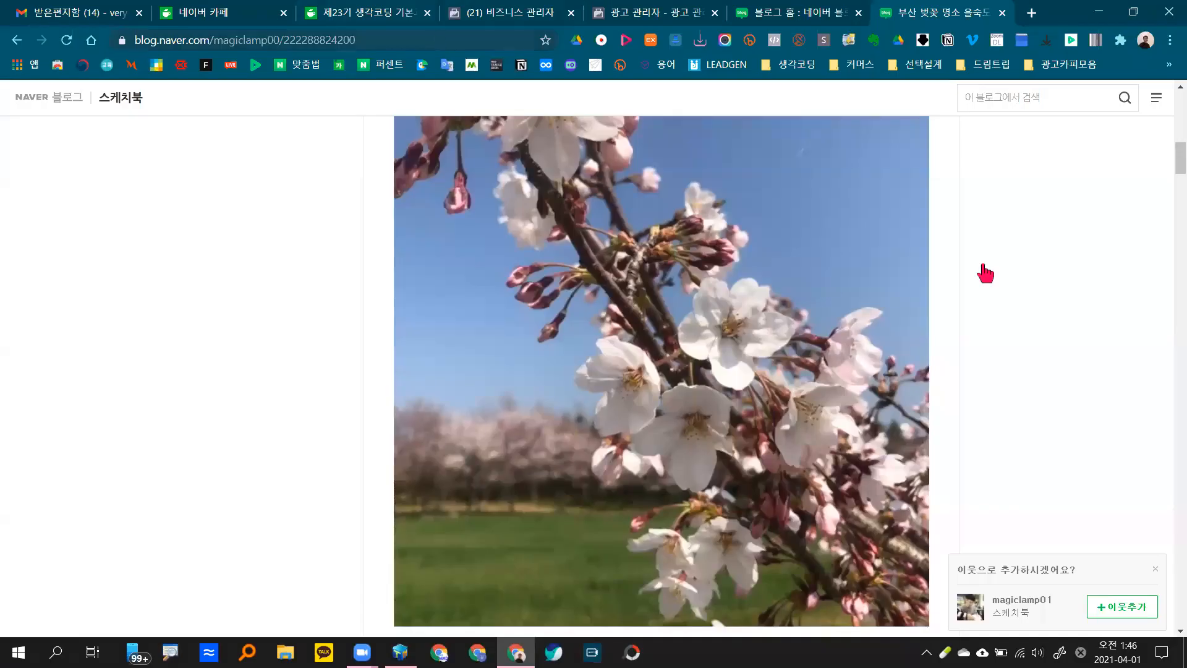
left_click(406, 33)
key("ctrl+c")
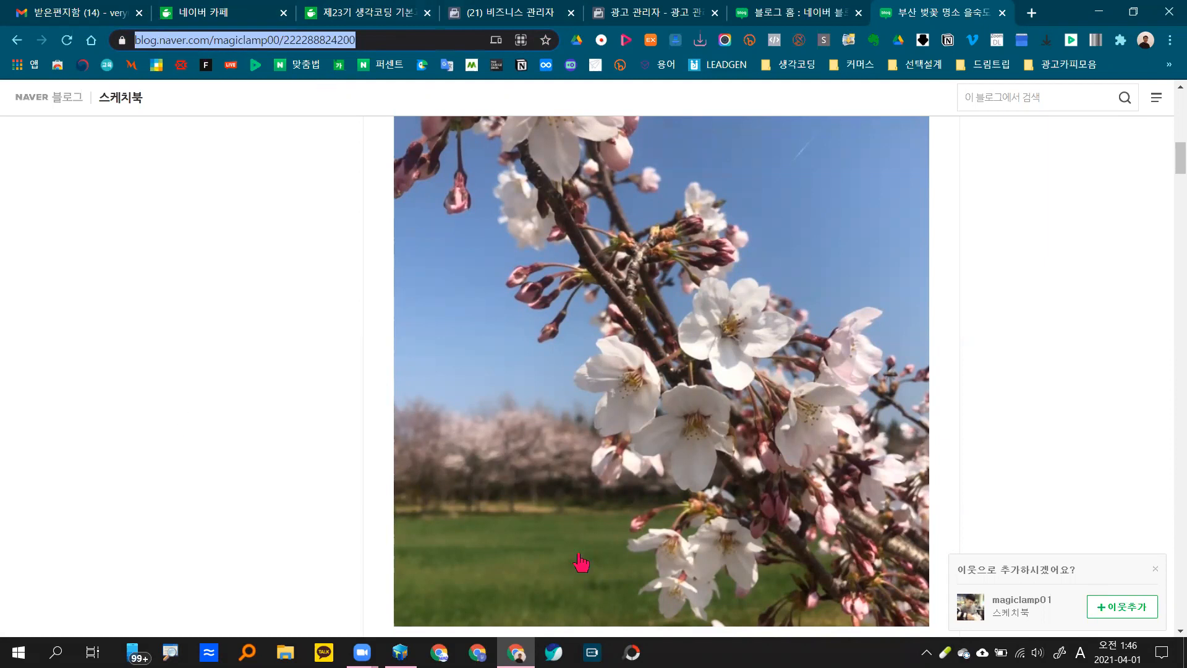
key("alt+Tab")
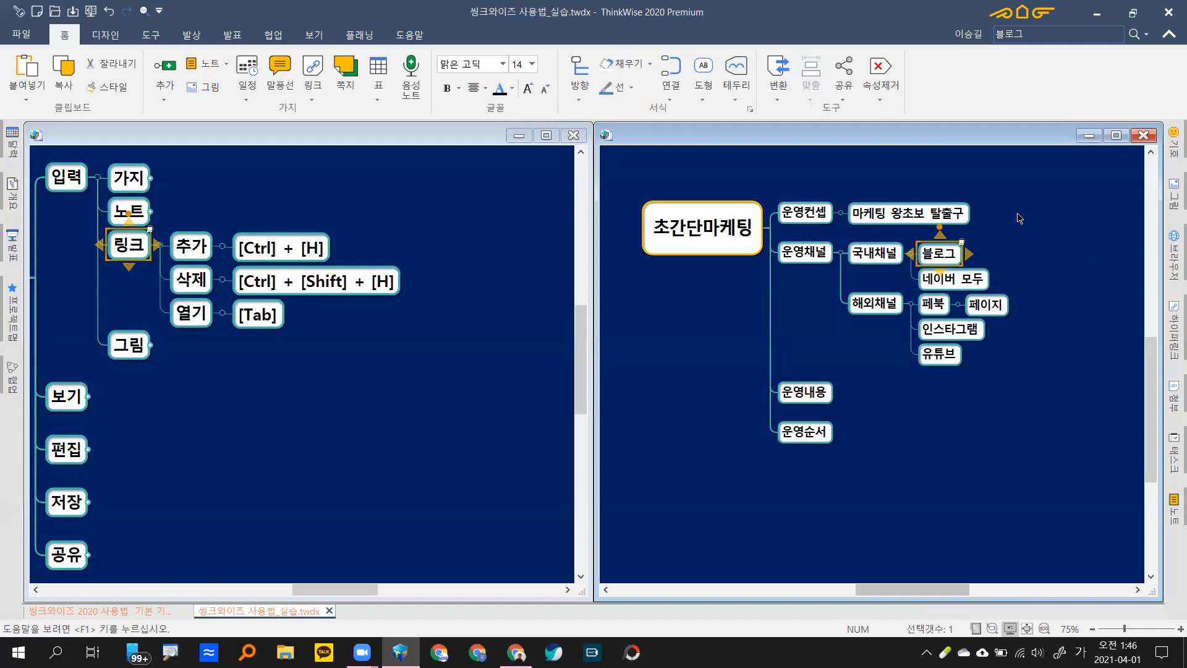
Step: Paste the copied blog post URL into 인터넷주소 in the 블로그 branch's 하이퍼링크 dialog and confirm
right_click(946, 256)
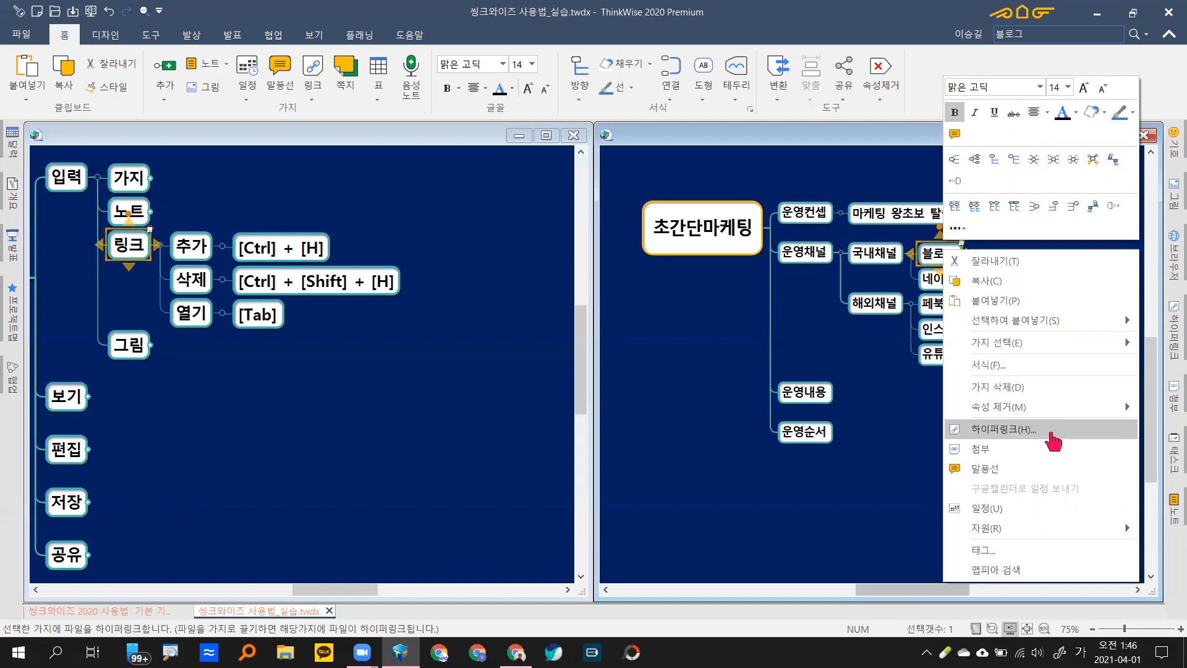
left_click(1054, 433)
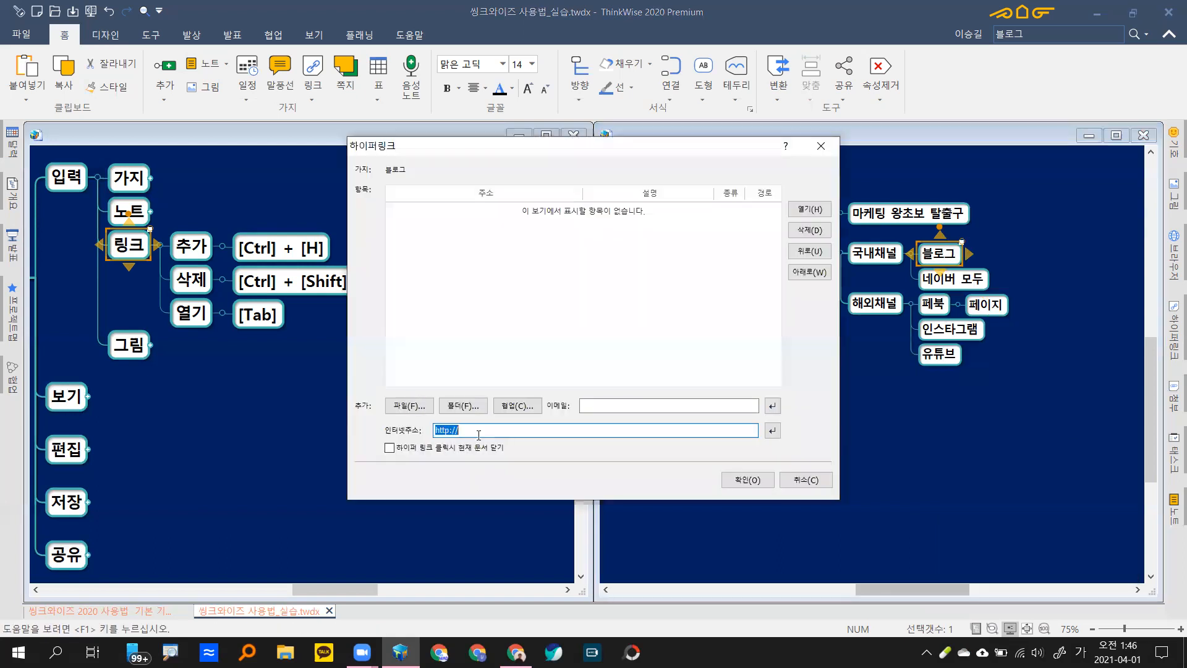
left_click(517, 432)
left_click_drag(469, 430, 408, 436)
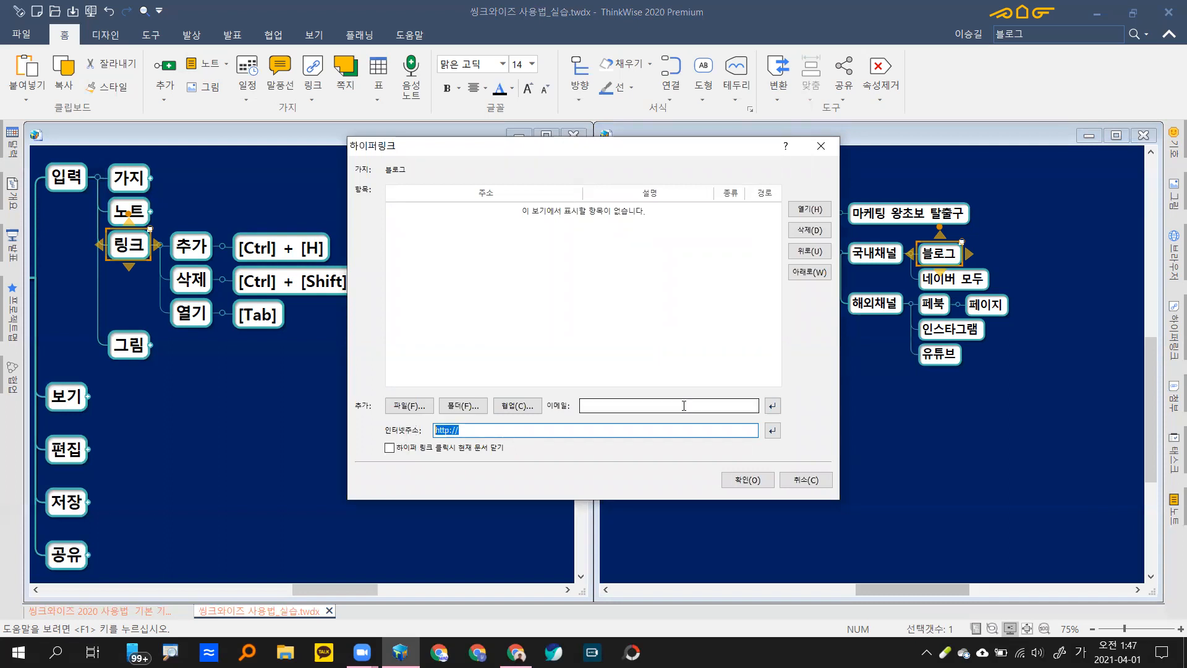
key("ctrl+v")
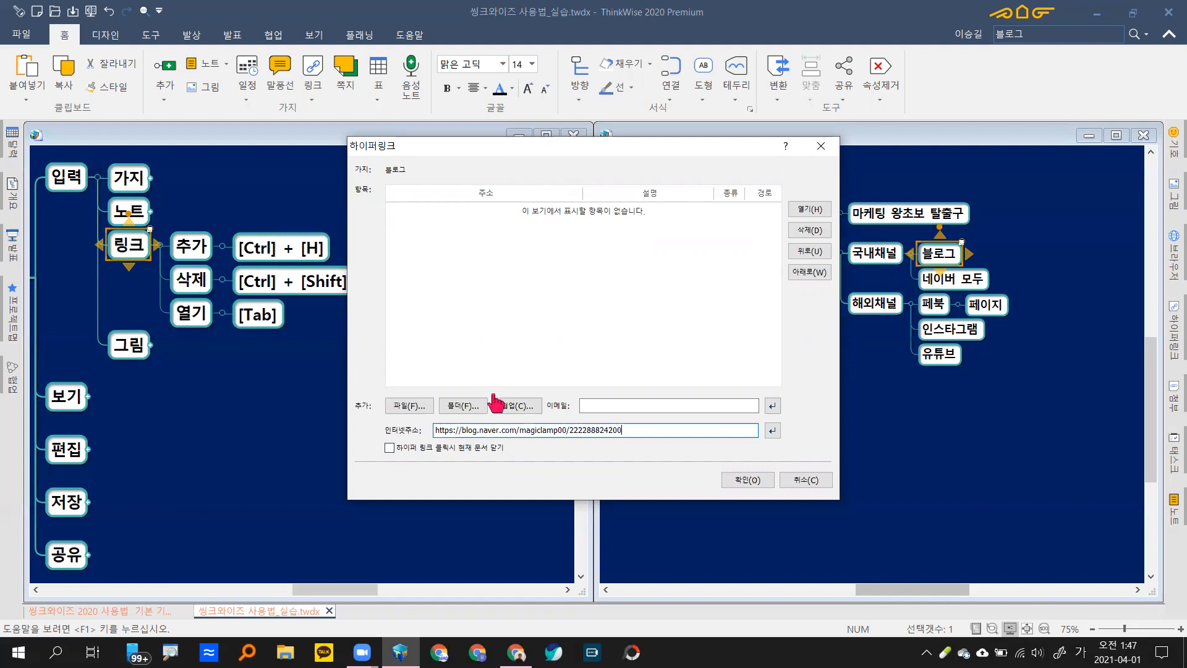
left_click(748, 480)
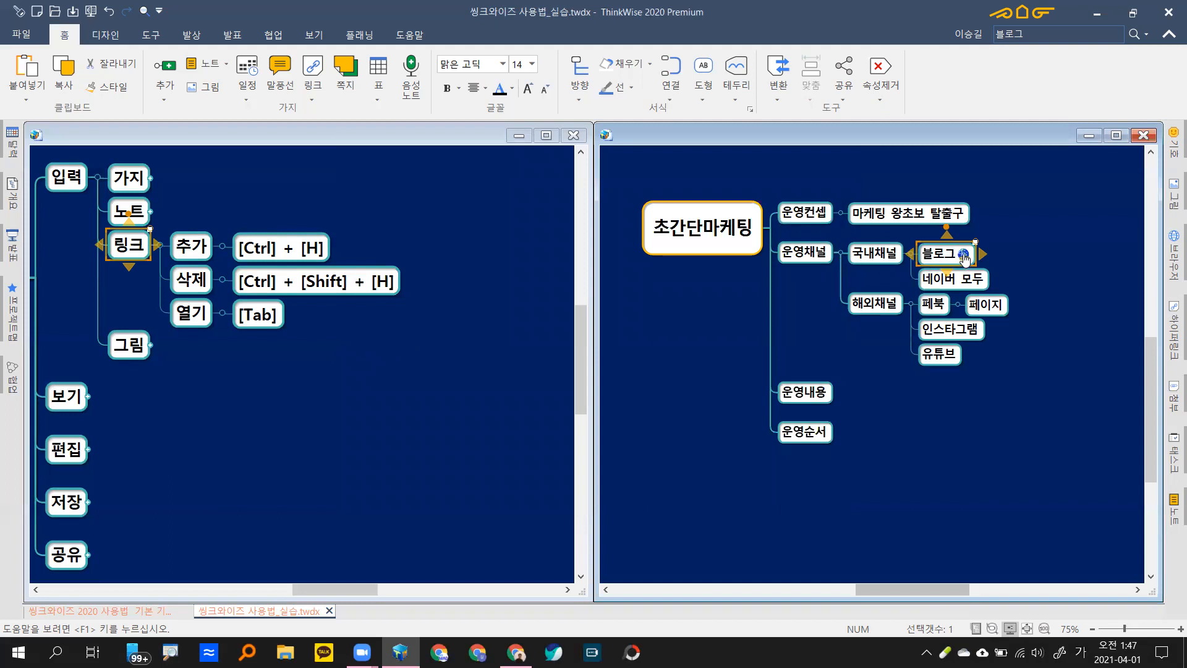
left_click(964, 256)
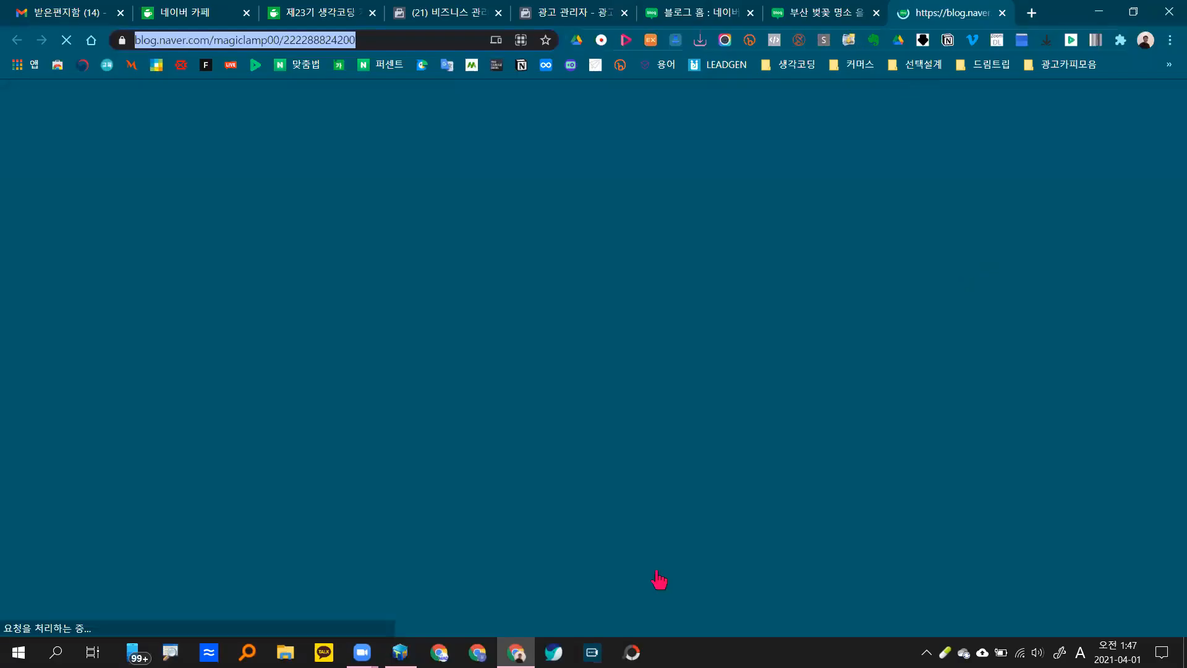
left_click(400, 652)
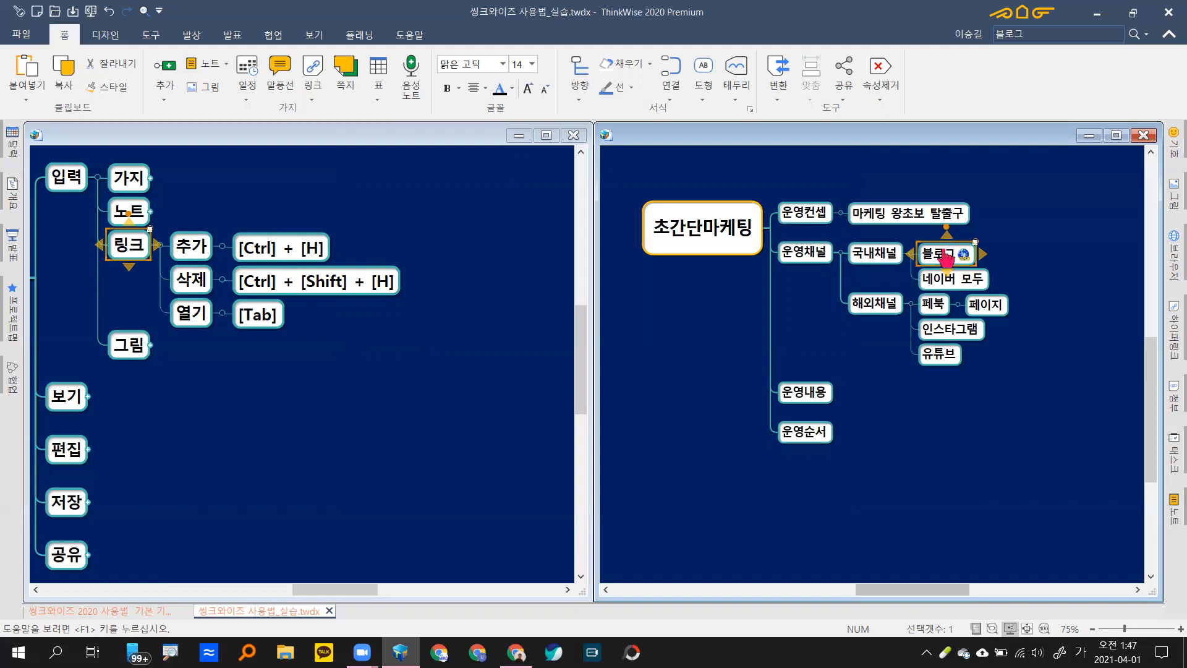
key("Tab")
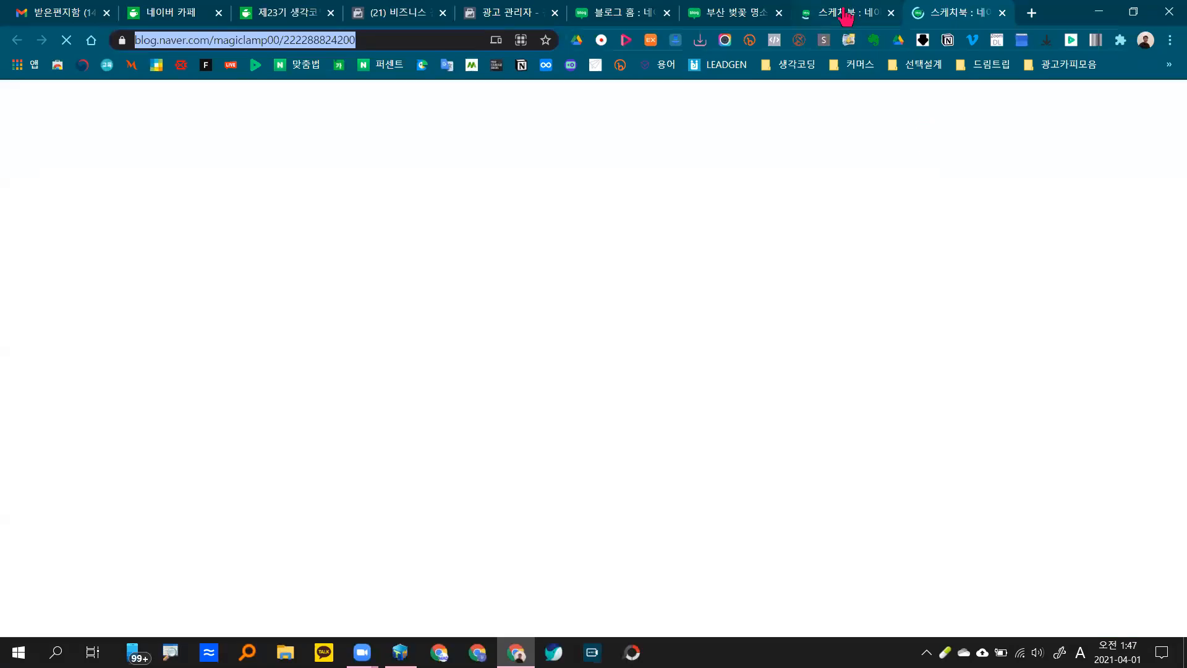
left_click(892, 18)
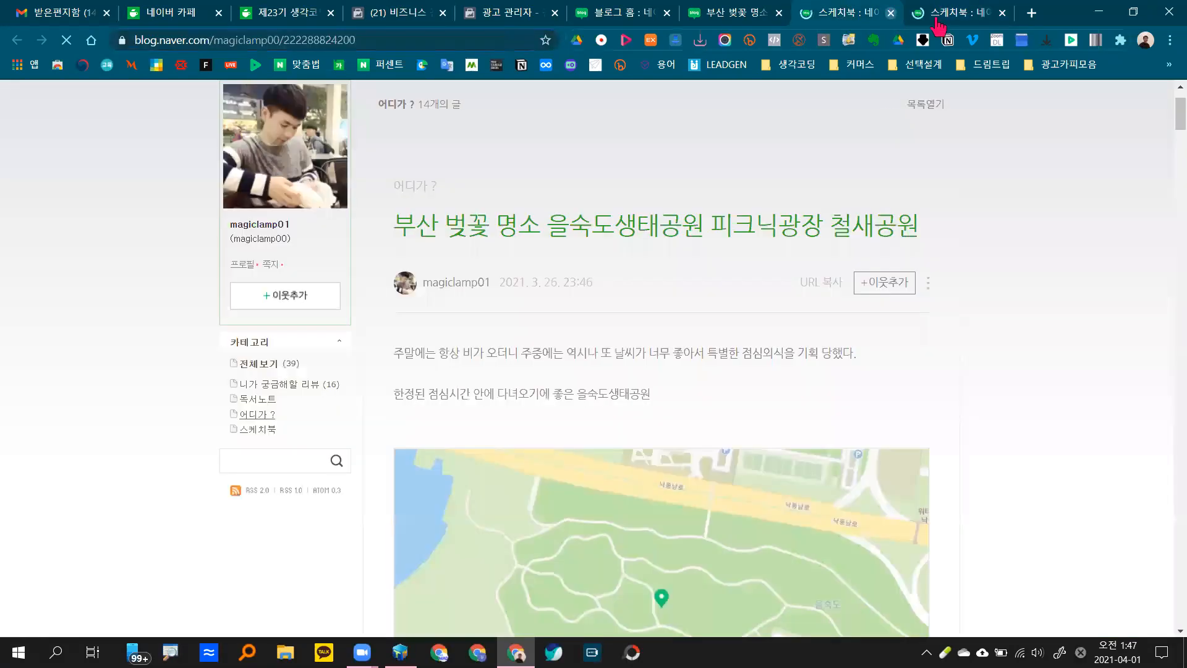
left_click(892, 13)
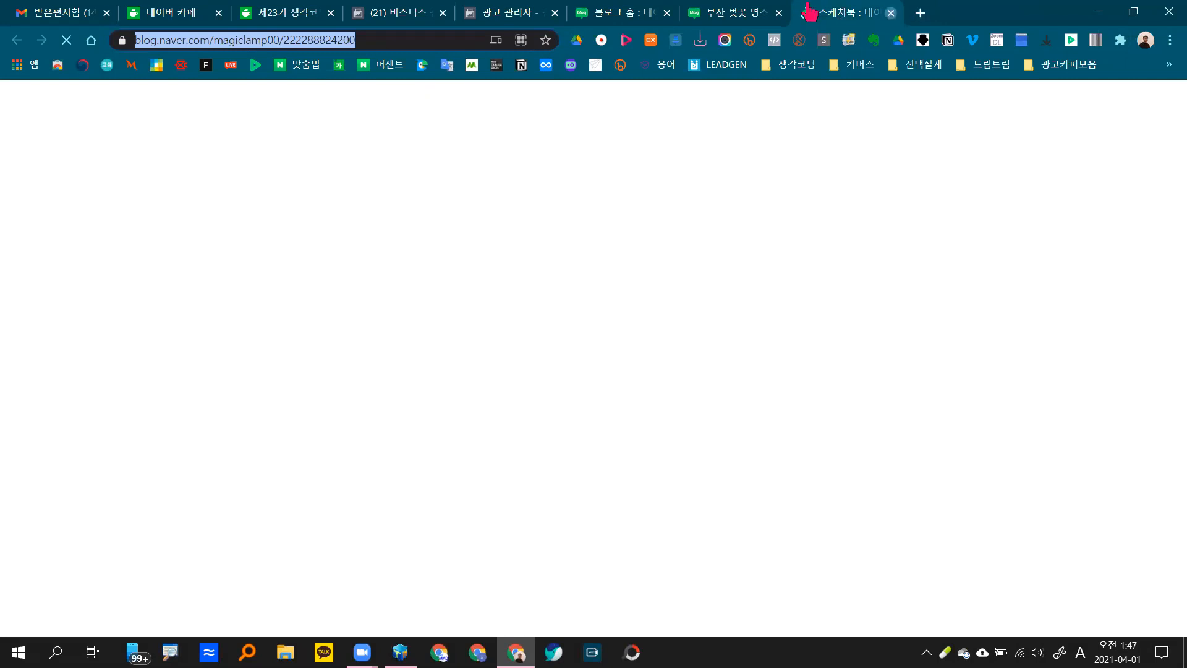
key("ctrl+w")
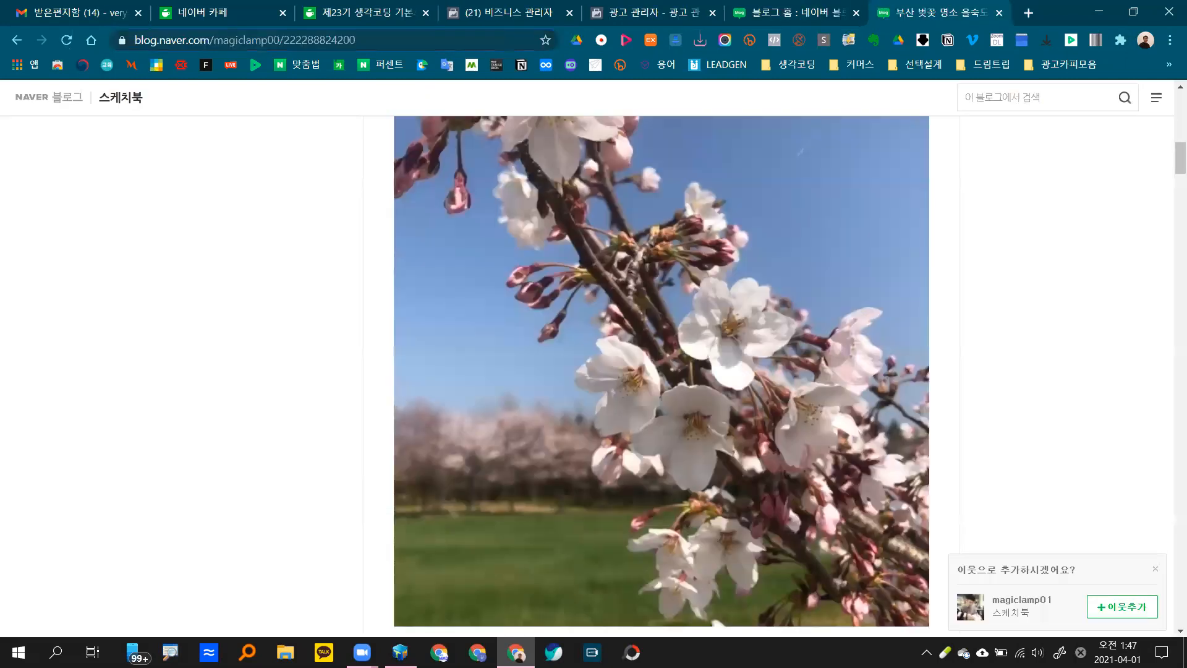
key("alt+Tab")
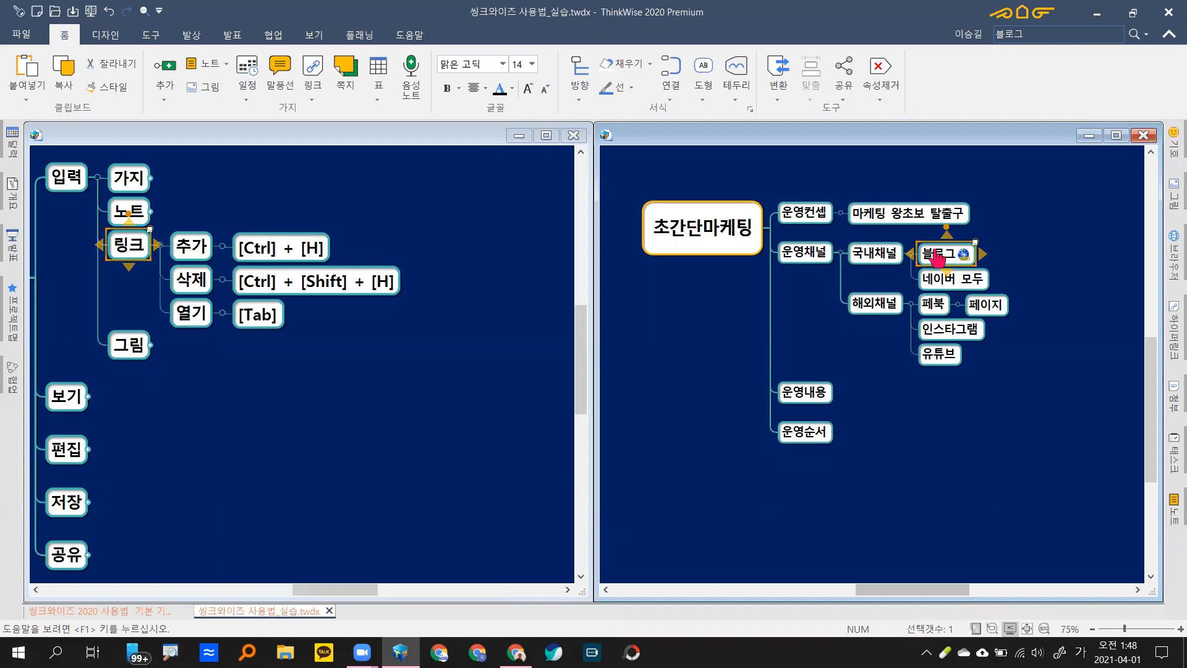
right_click(939, 256)
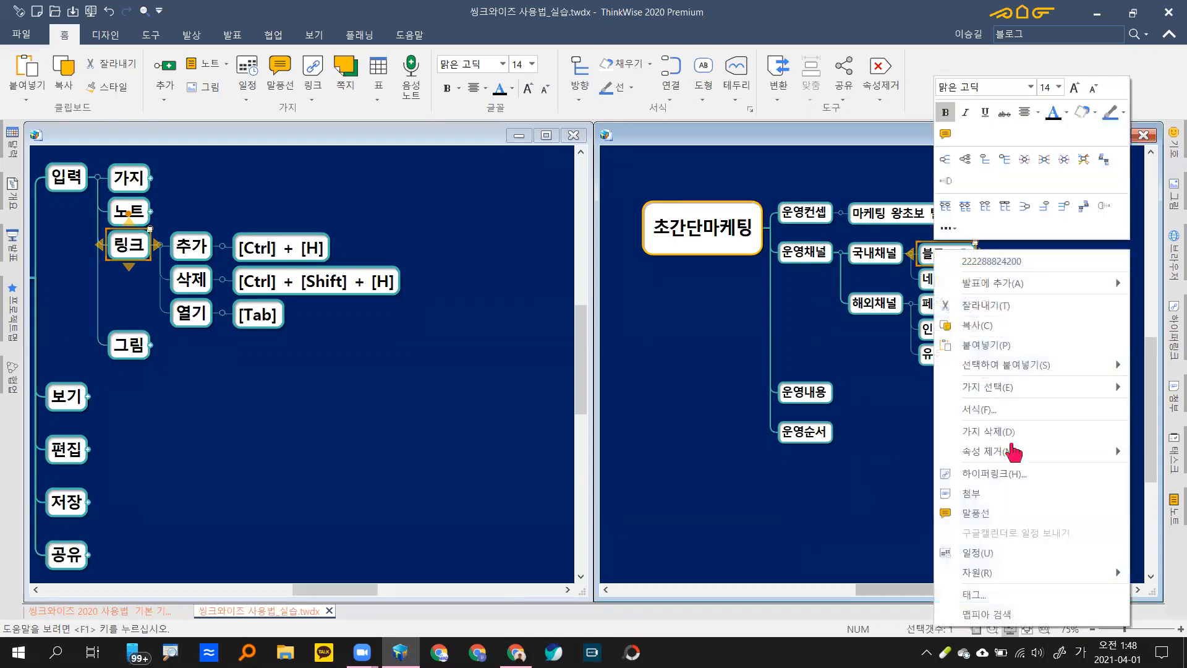
mouse_move(1005, 455)
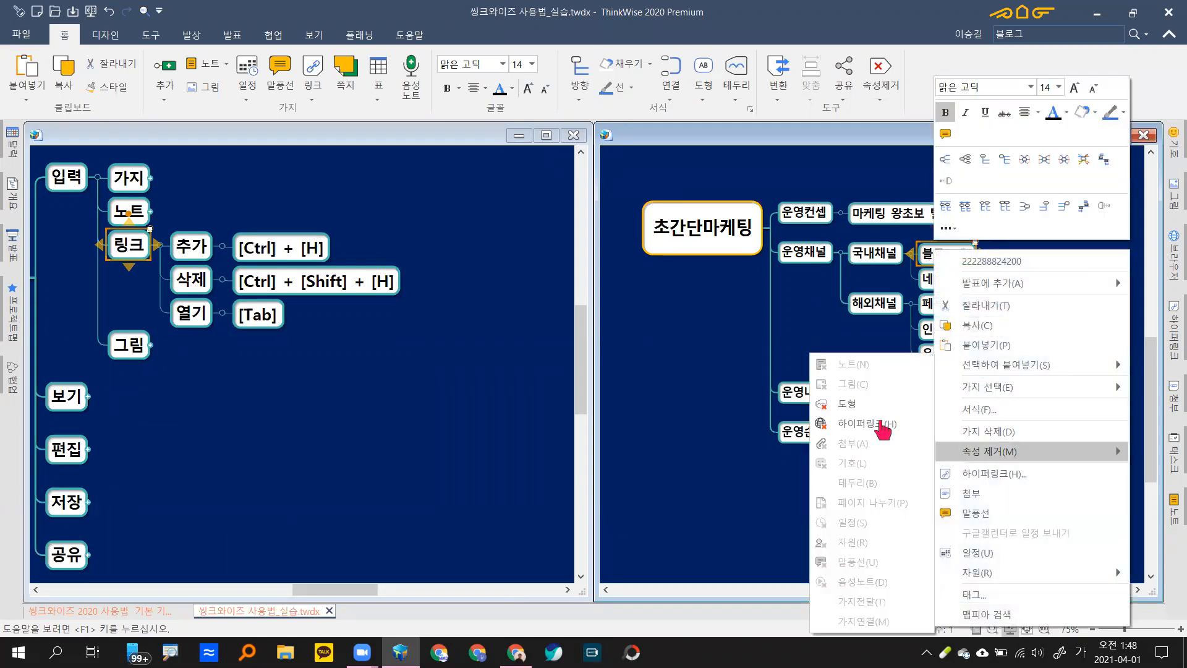
left_click(883, 425)
left_click(973, 435)
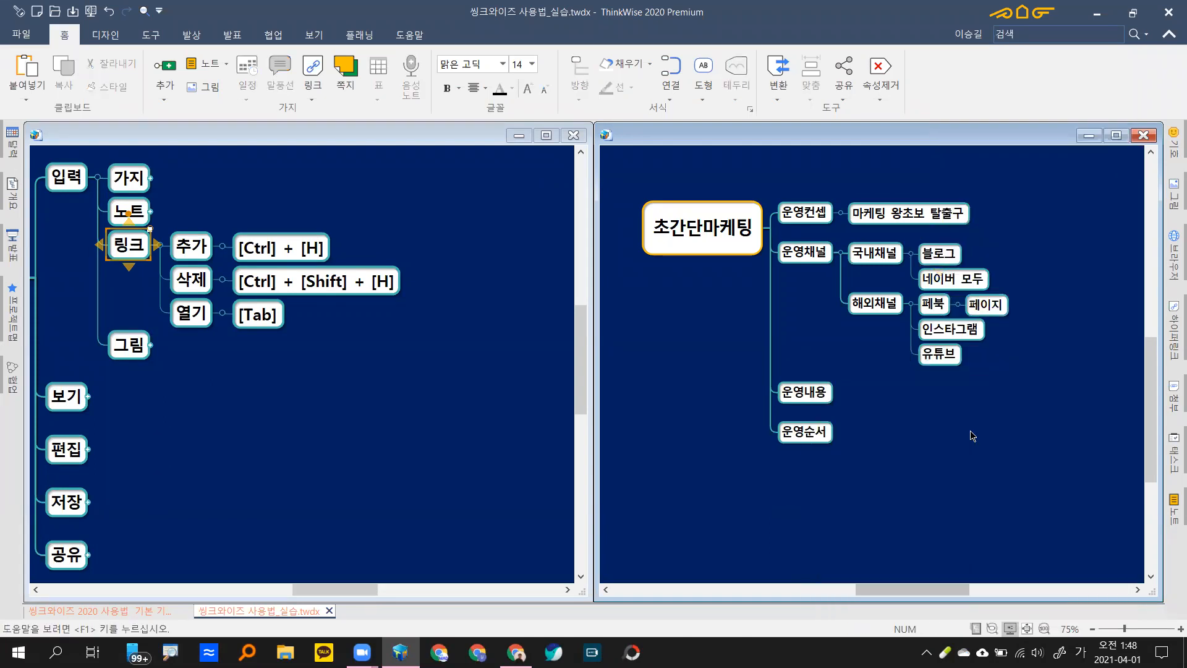
left_click(953, 270)
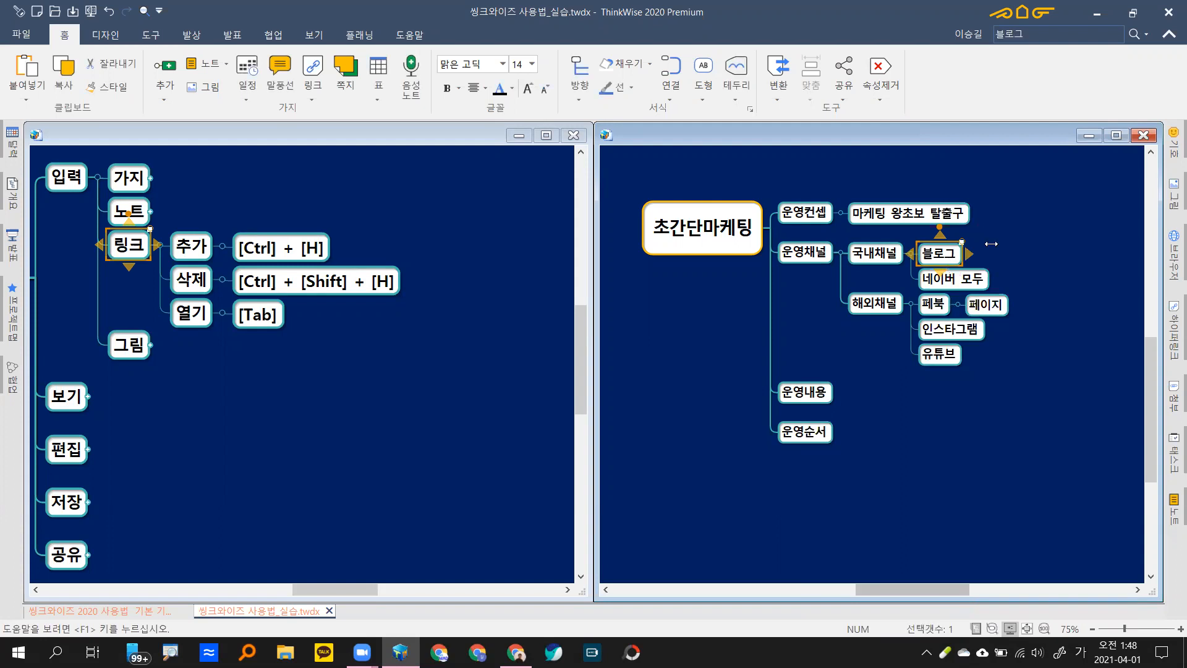
key("ctrl+z")
right_click(923, 251)
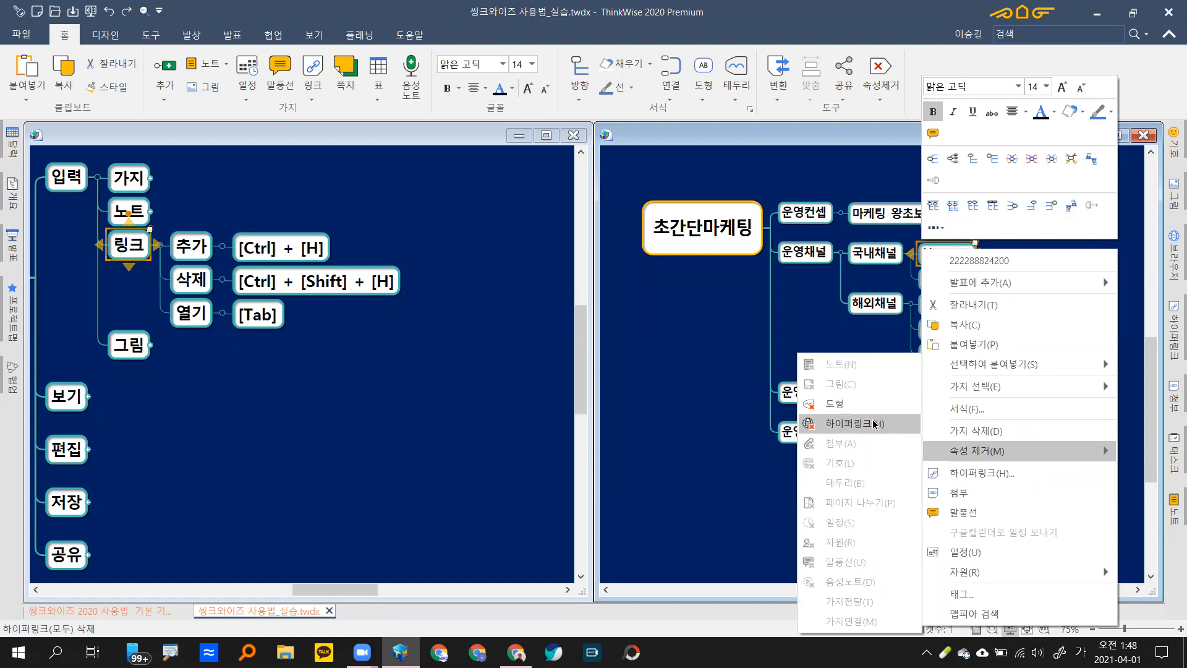
left_click(873, 425)
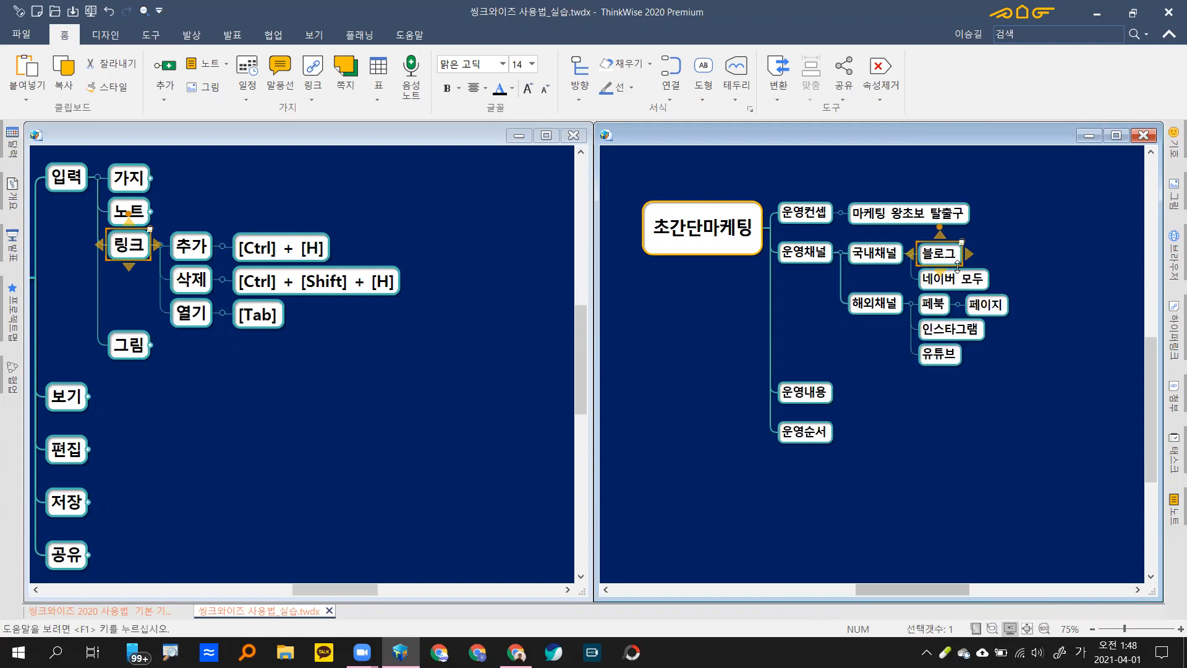
key("ctrl+z")
key("ctrl+shift+h")
key("ctrl+z")
right_click(940, 263)
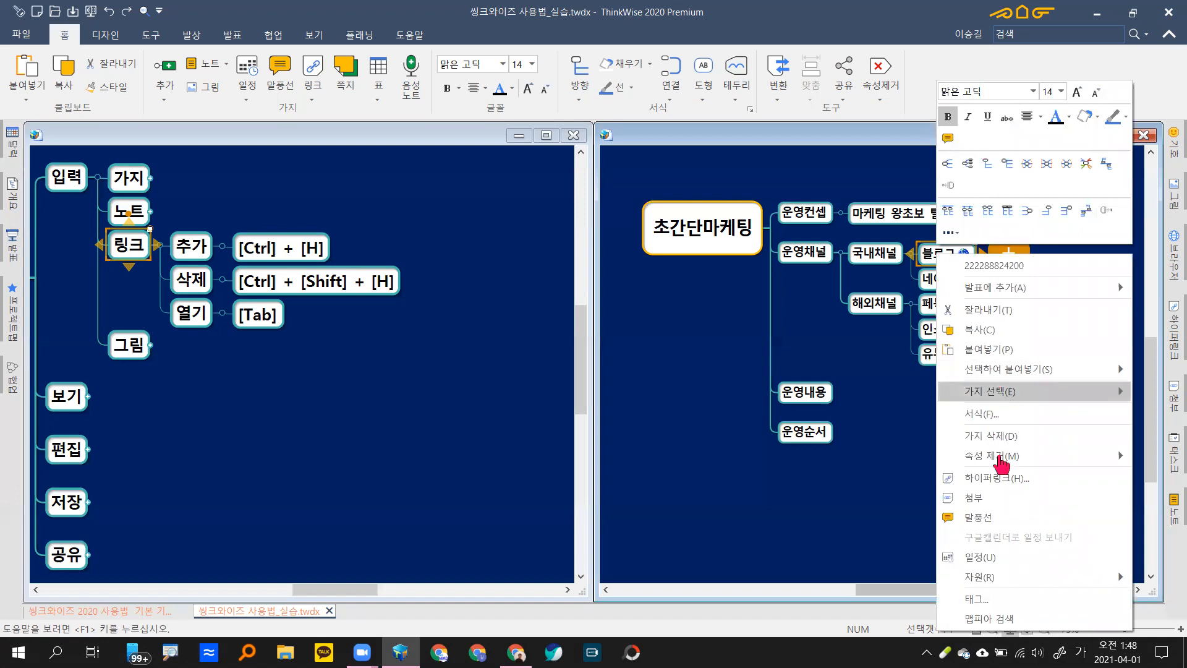
mouse_move(1000, 456)
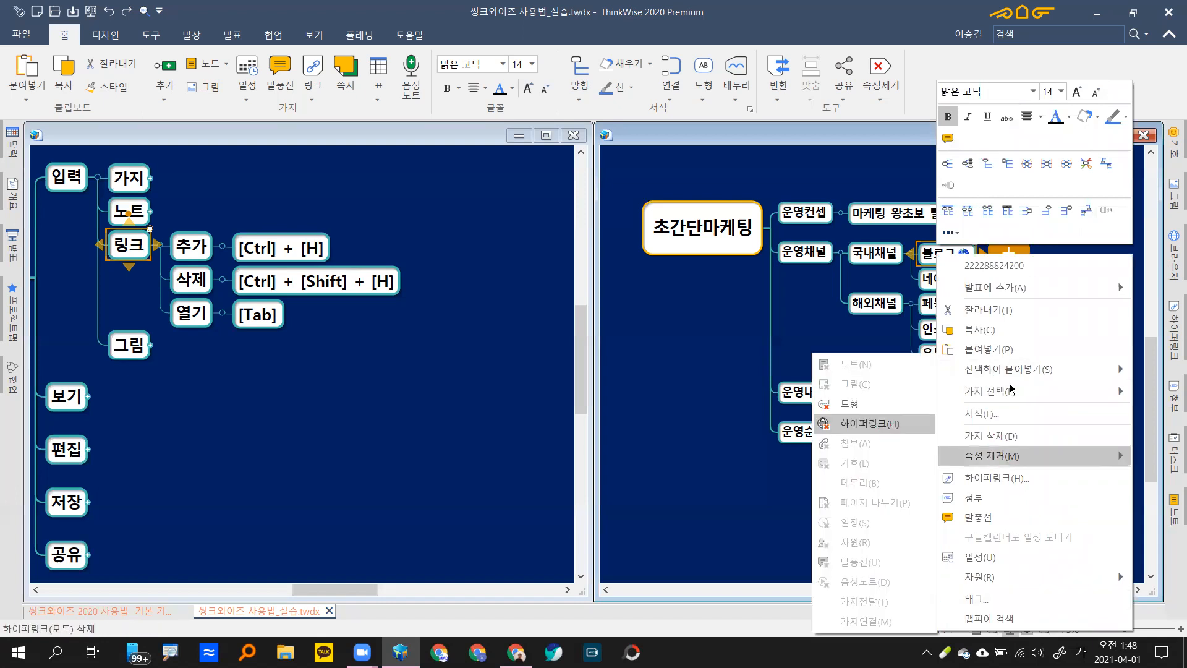
key("Return")
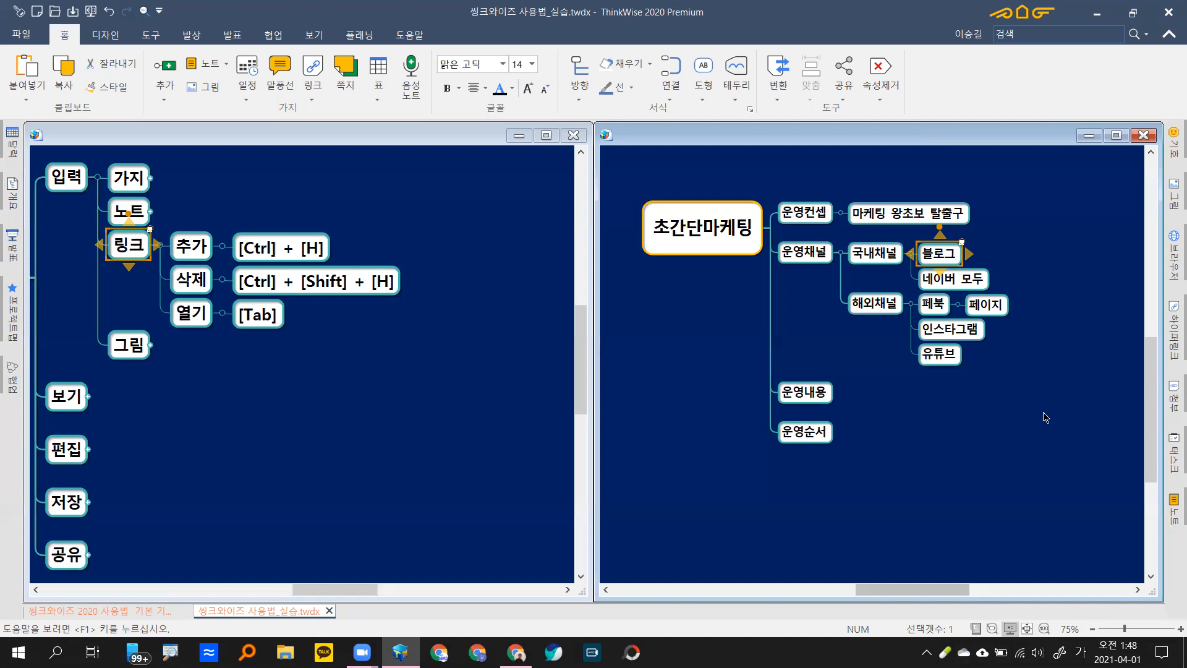
key("ctrl+z")
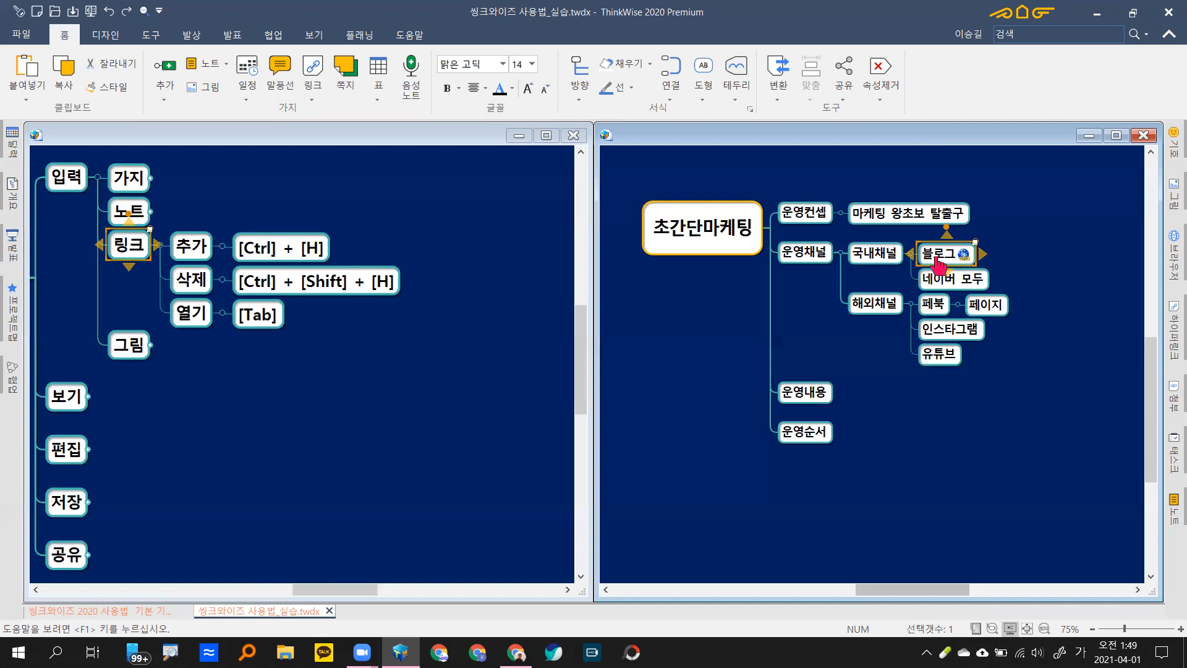
Step: Open the 블로그 branch's link so the blog post loads in Chrome, then return to ThinkWise
left_click(971, 302)
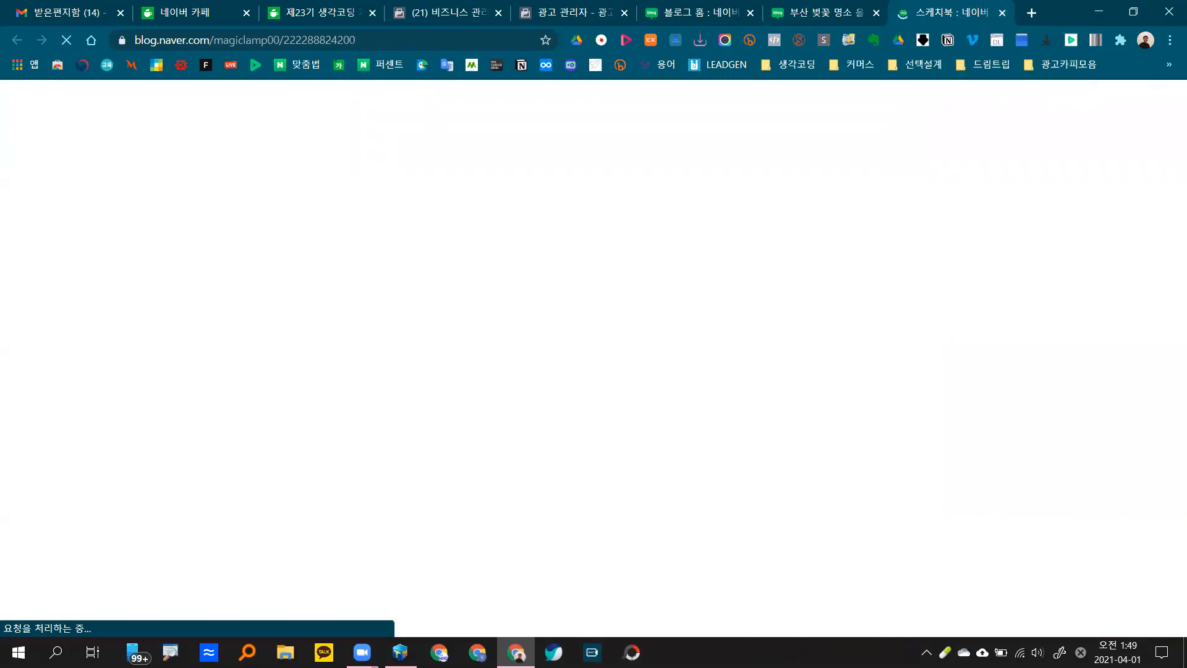
key("alt+Tab")
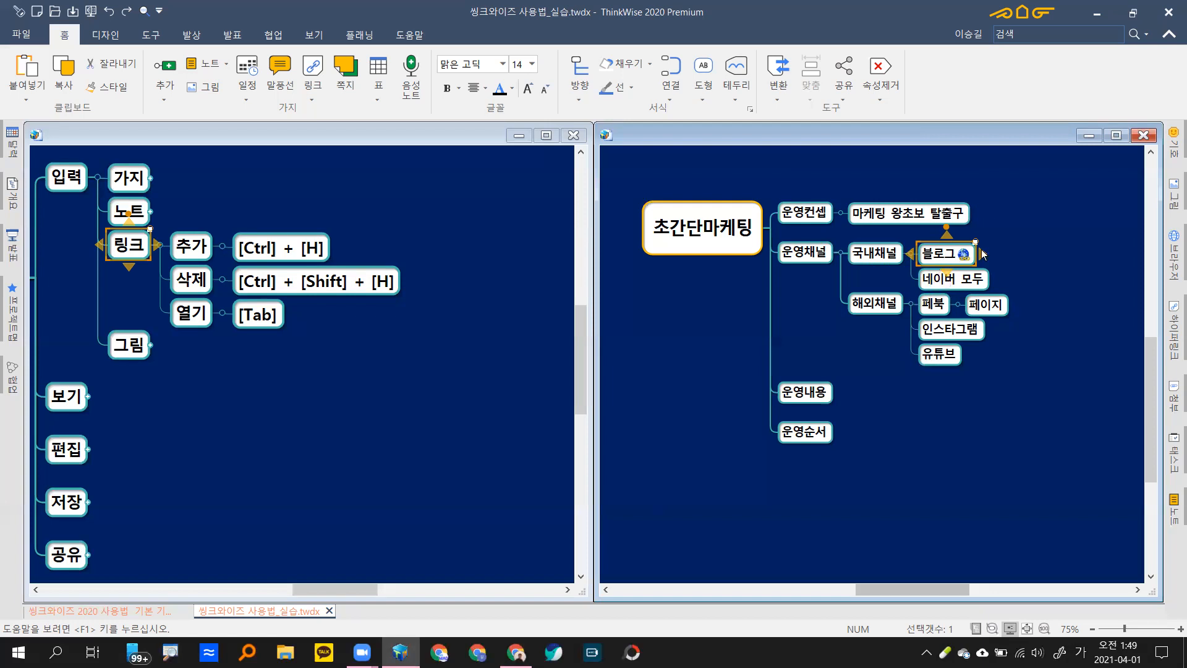
Step: Collapse 링크 and fully expand 그림 in the reference map to reveal 선택한 가지에 추가, 자식으로 추가, 바탕에 추가
left_click(141, 257)
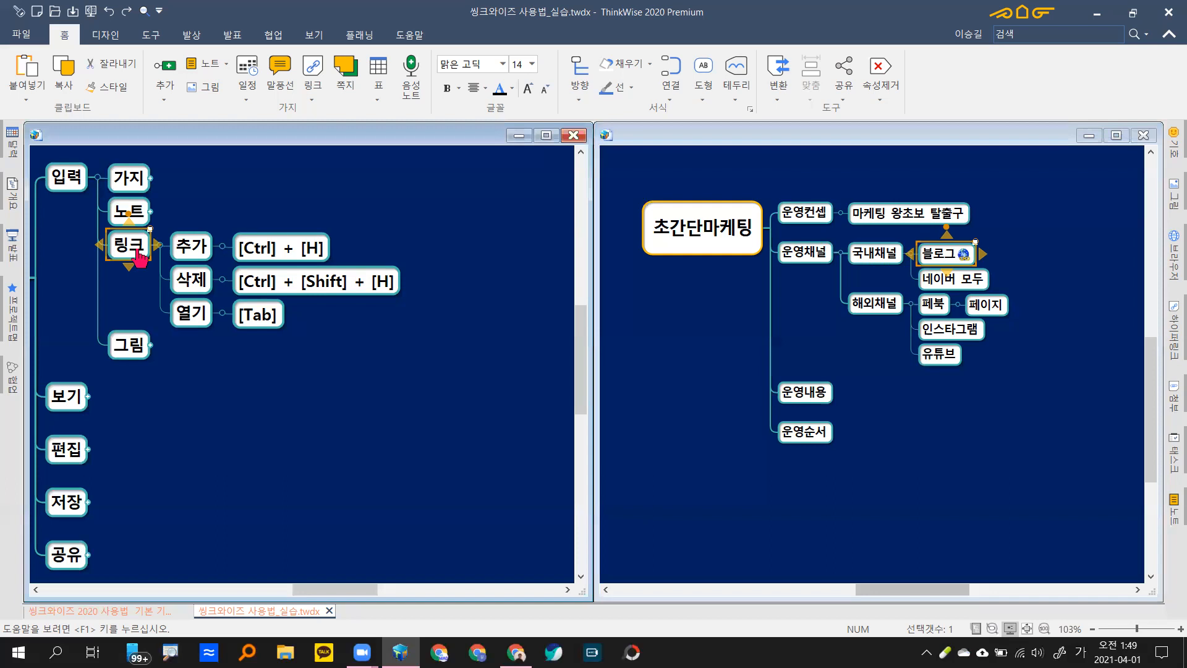
double_click(140, 257)
key("Down")
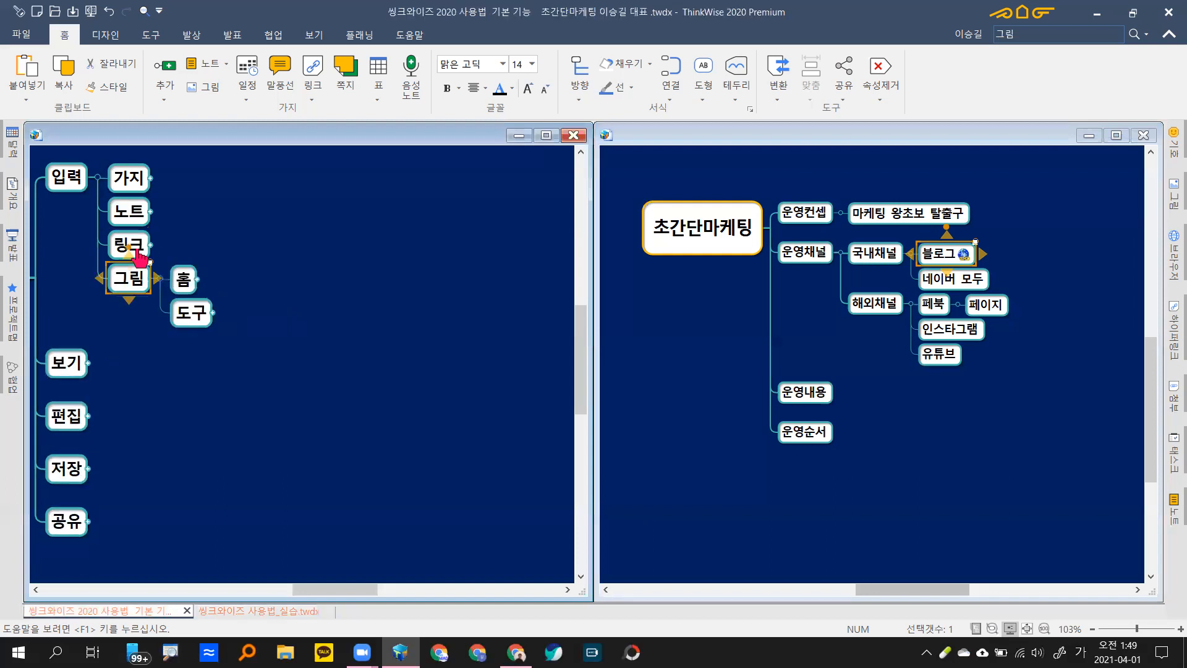
key("ctrl+Right")
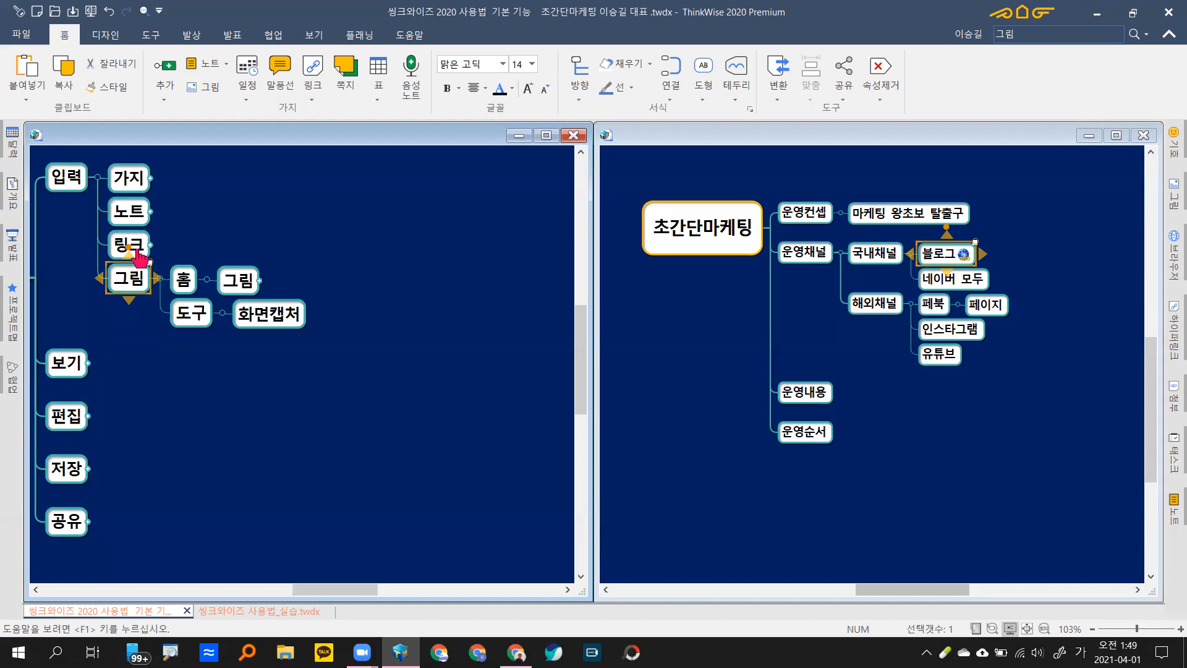
key("KP_Add")
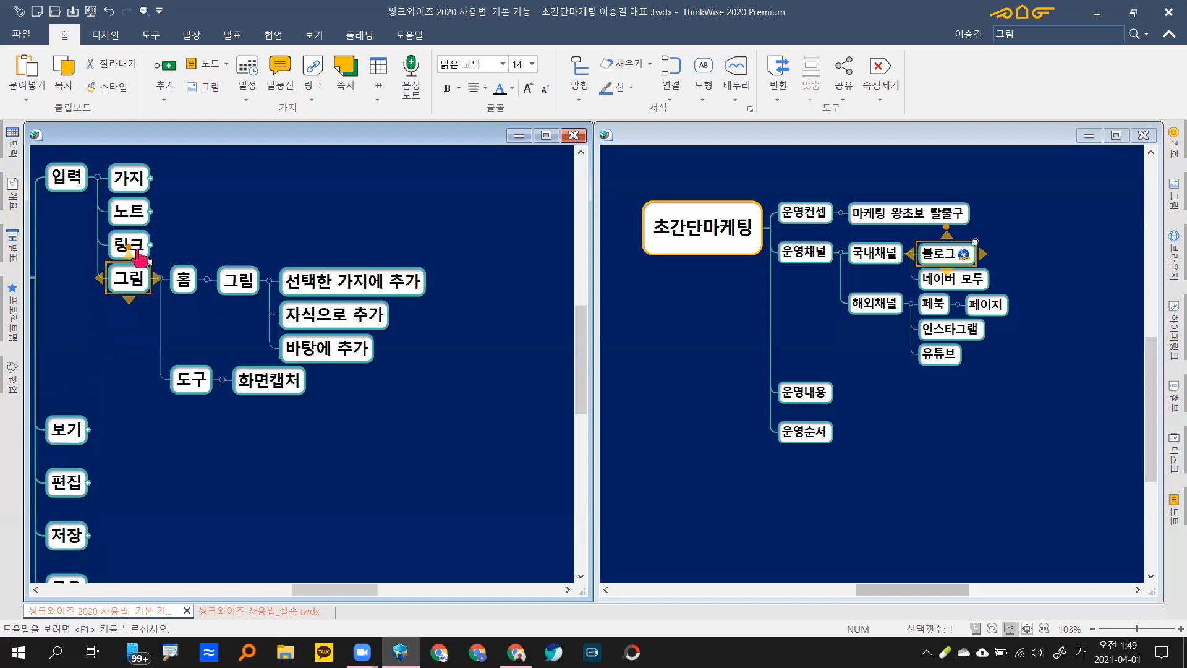
left_click(697, 253)
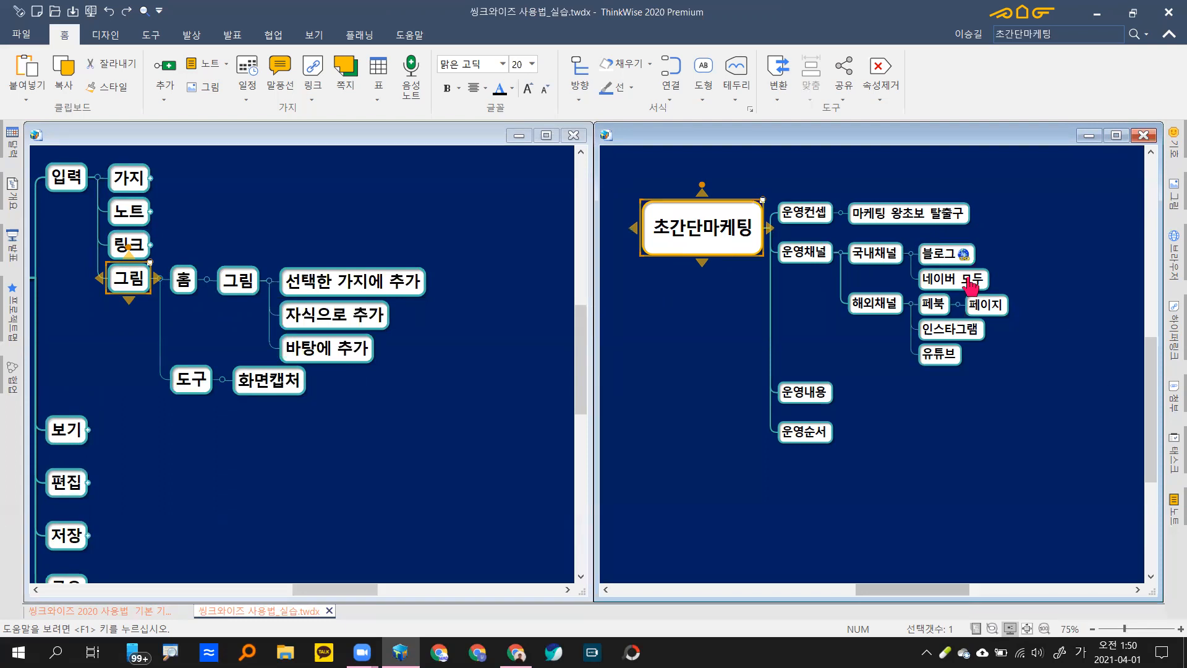
Step: Insert a child branch named 씽크와이즈 under 국내채널, below 블로그 and 네이버 모두
left_click(969, 281)
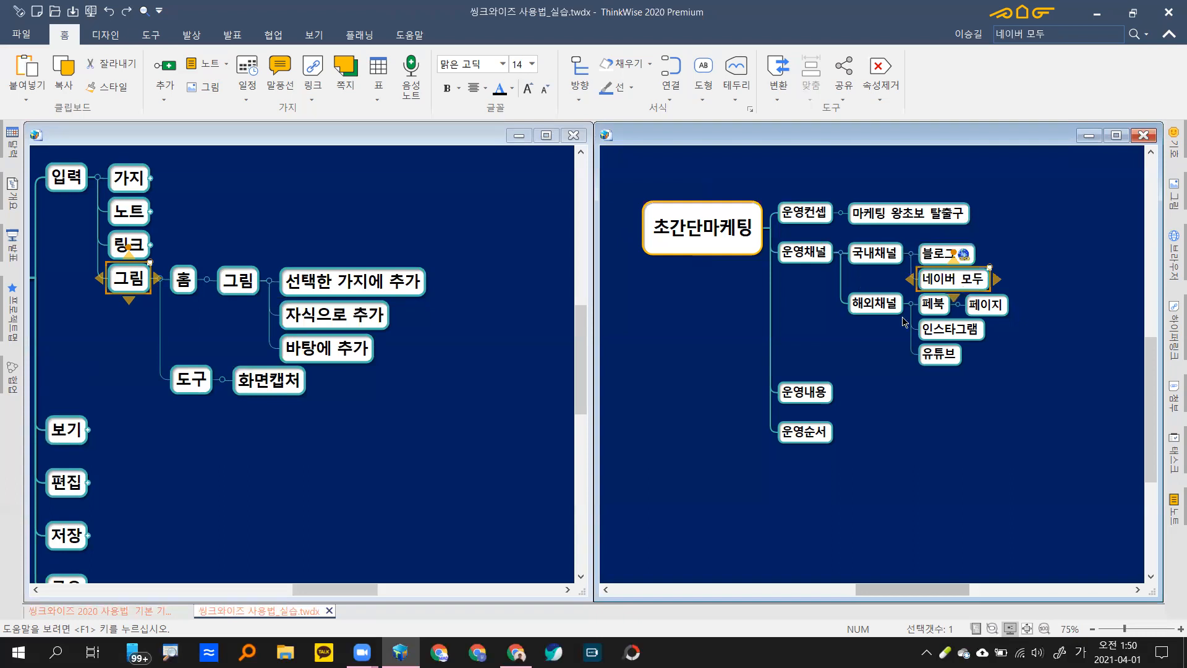
left_click(881, 258)
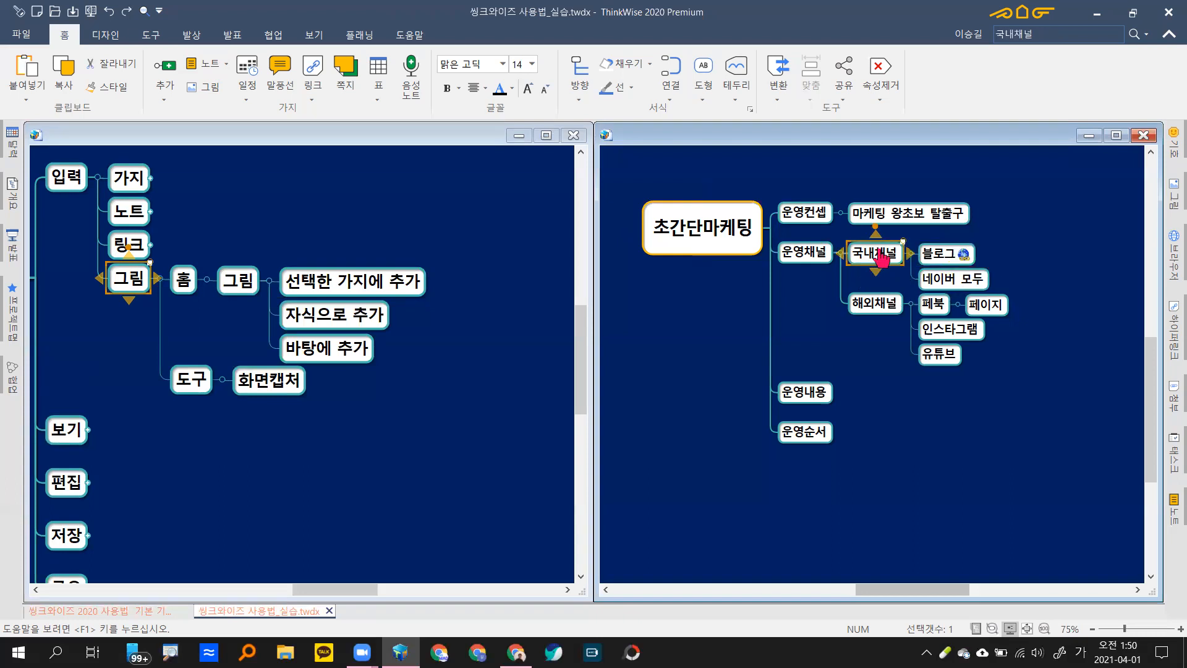
key("Insert")
type("씨ㅇ크ㅇㅘ이즈")
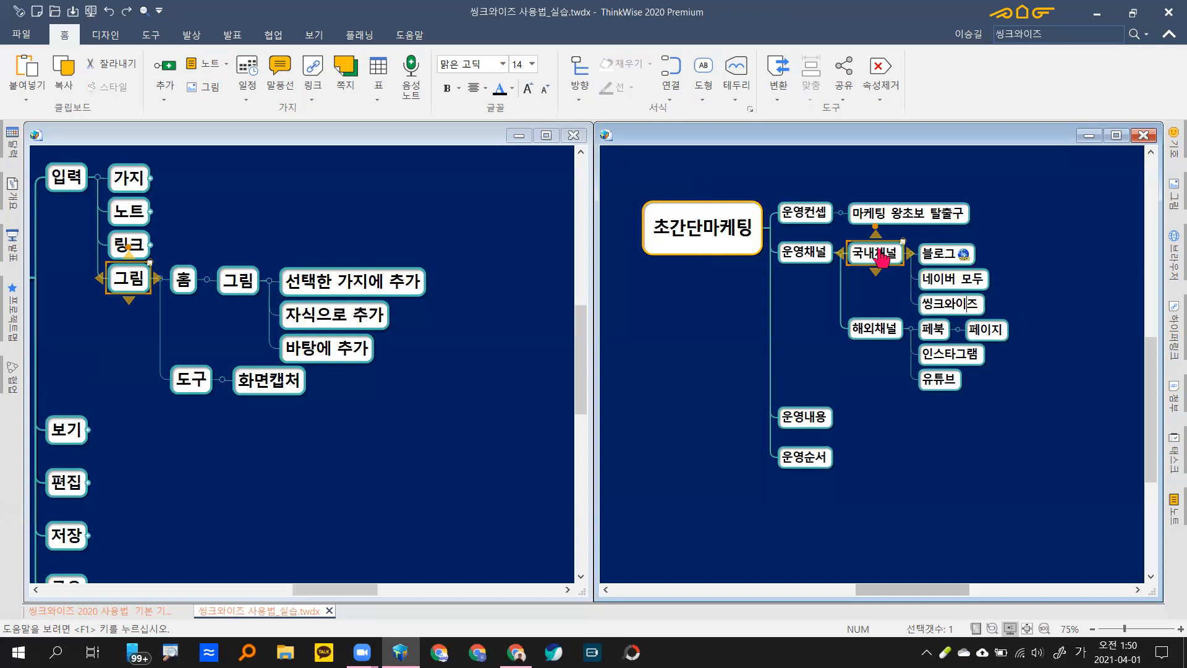
key("Return")
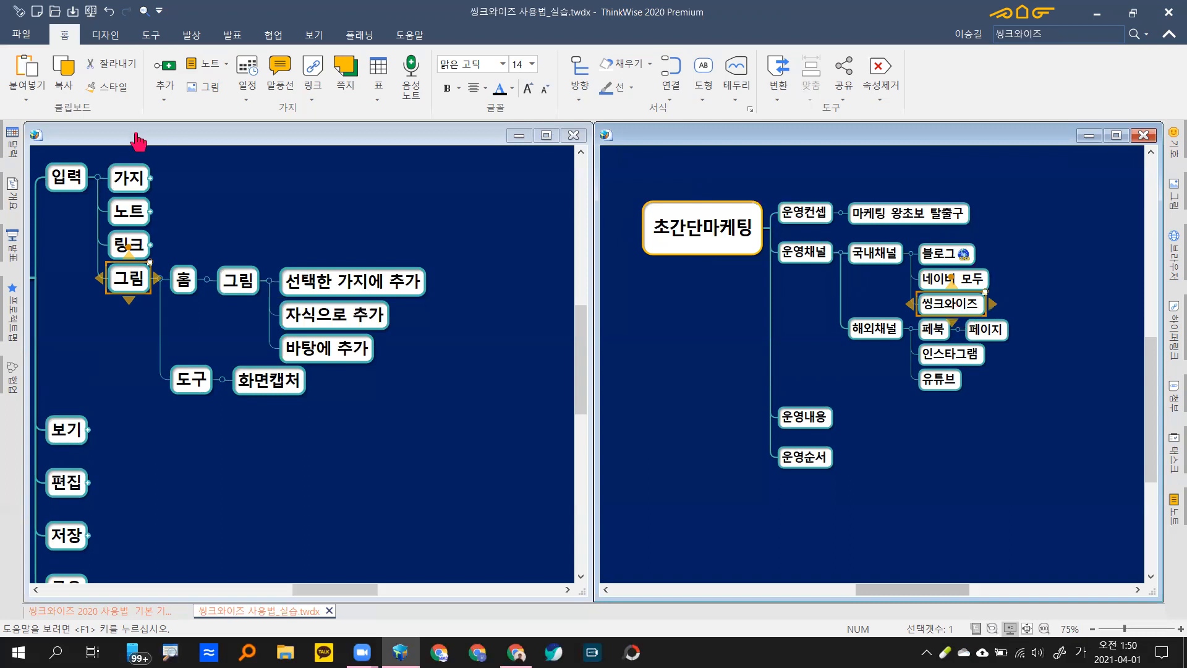
left_click(208, 95)
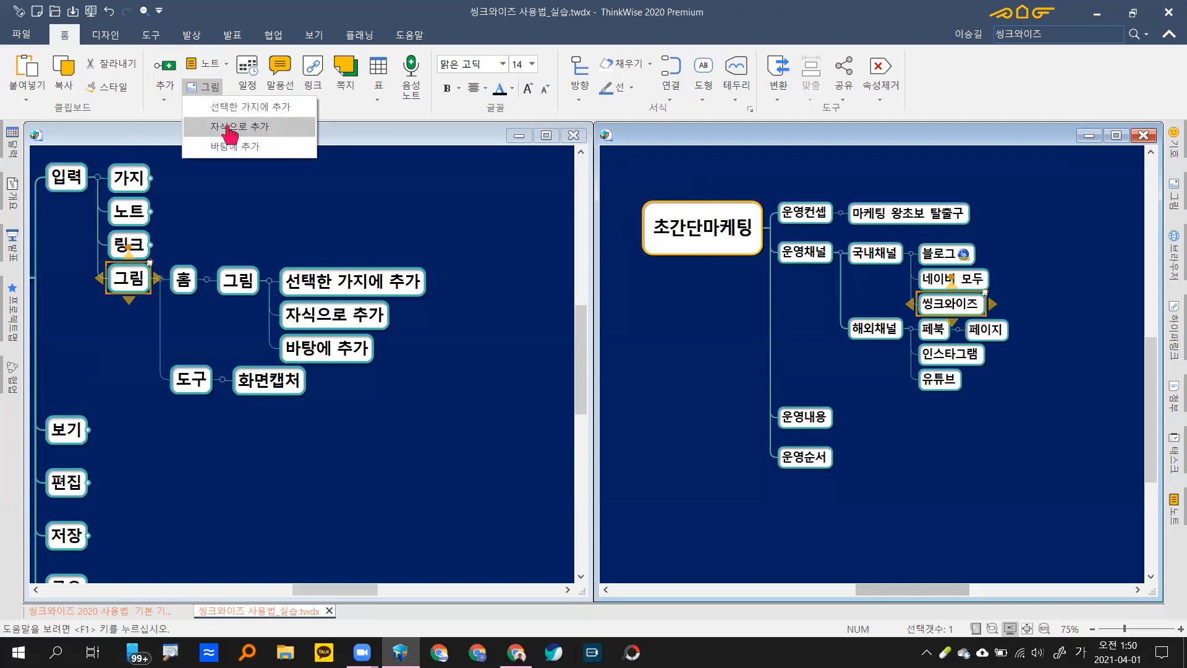
Step: Insert 2020_Premium-crop.png as a picture child of 씽크와이즈 using 그림 > 자식으로 추가
left_click(230, 131)
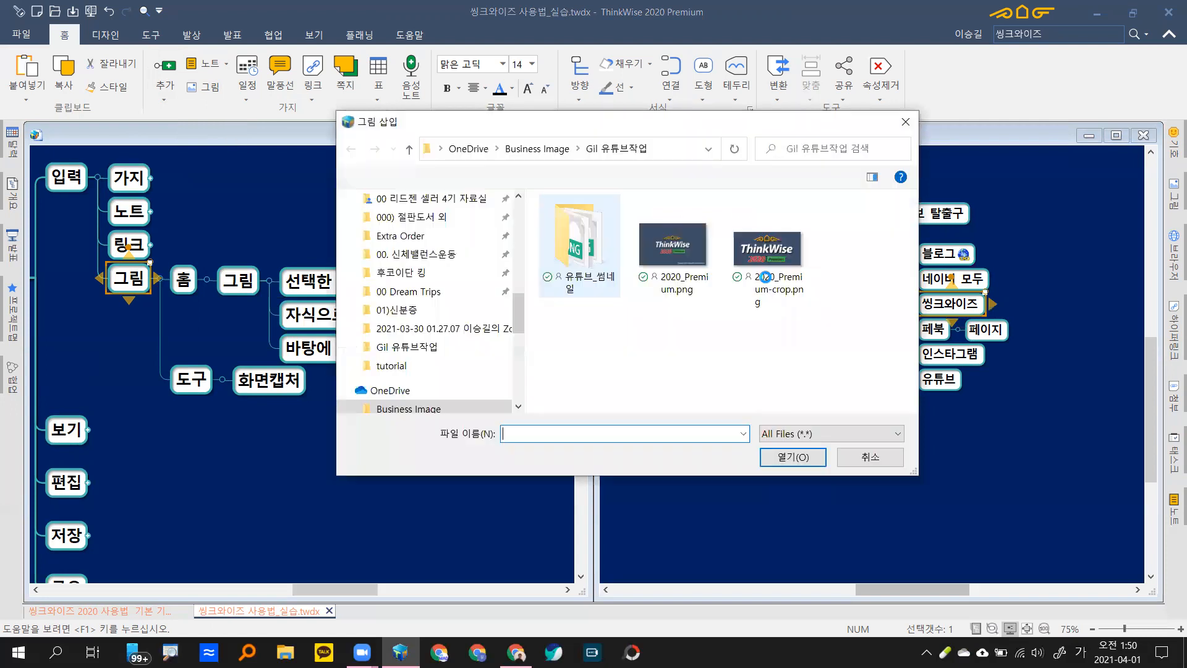
left_click(640, 254)
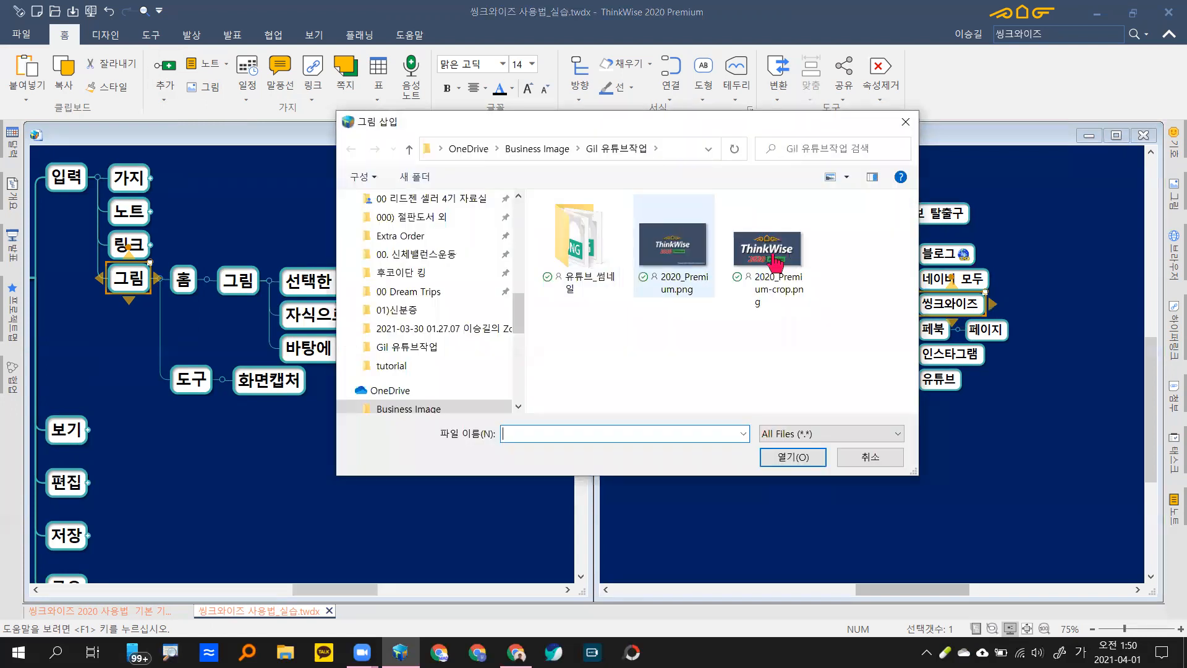
left_click(770, 250)
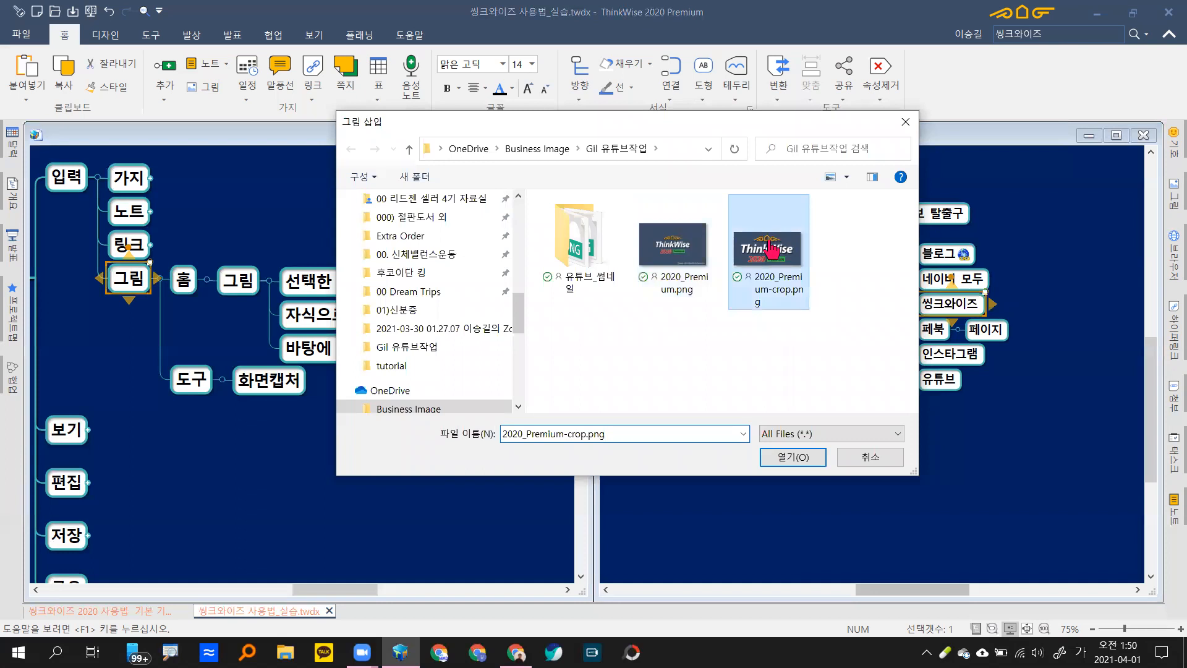
double_click(771, 250)
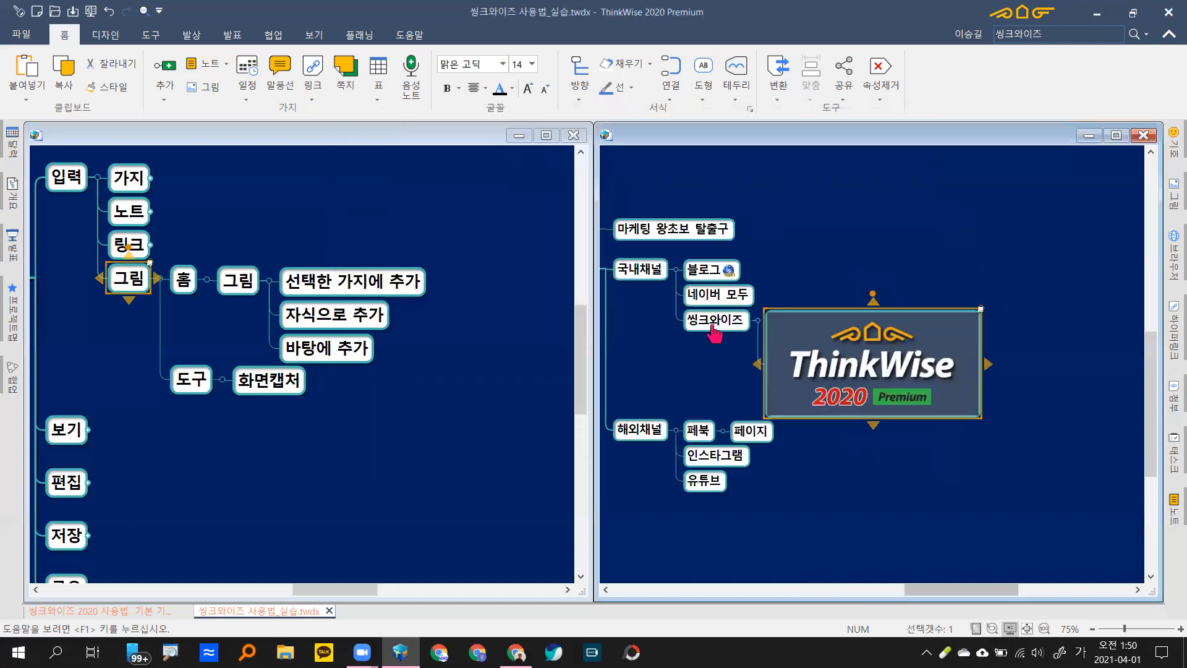
left_click(712, 321)
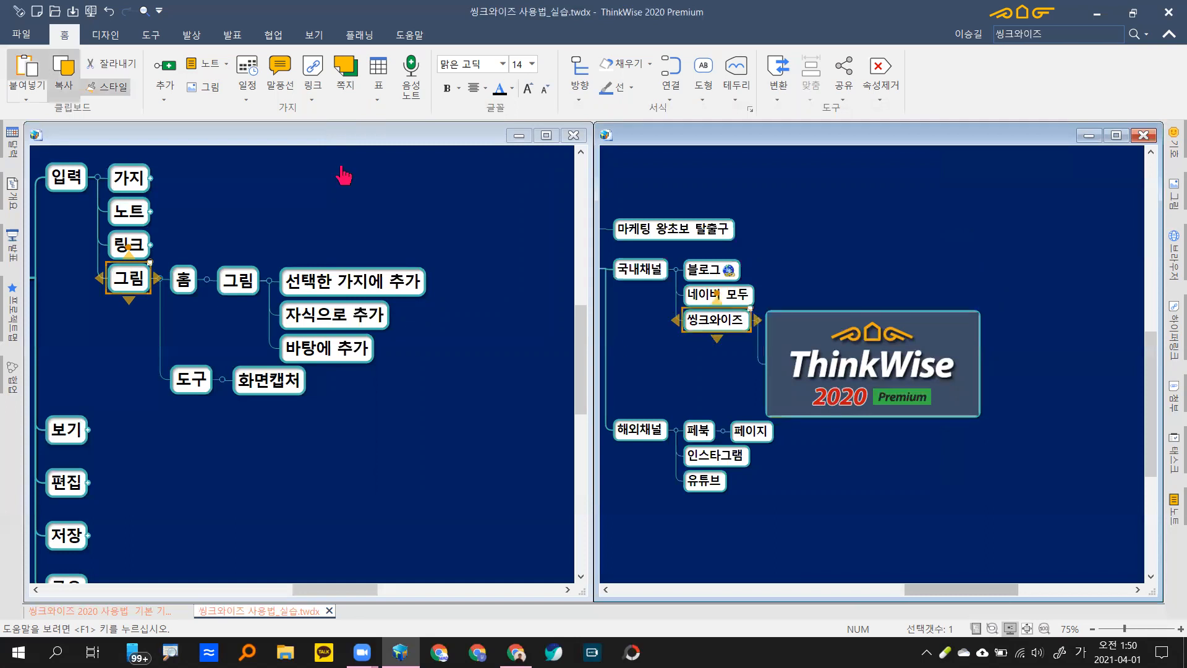
Step: Place 2020_Premium-crop.png inside the 씽크와이즈 branch via 그림 > 선택한 가지에 추가, then show the picture gallery
left_click(203, 88)
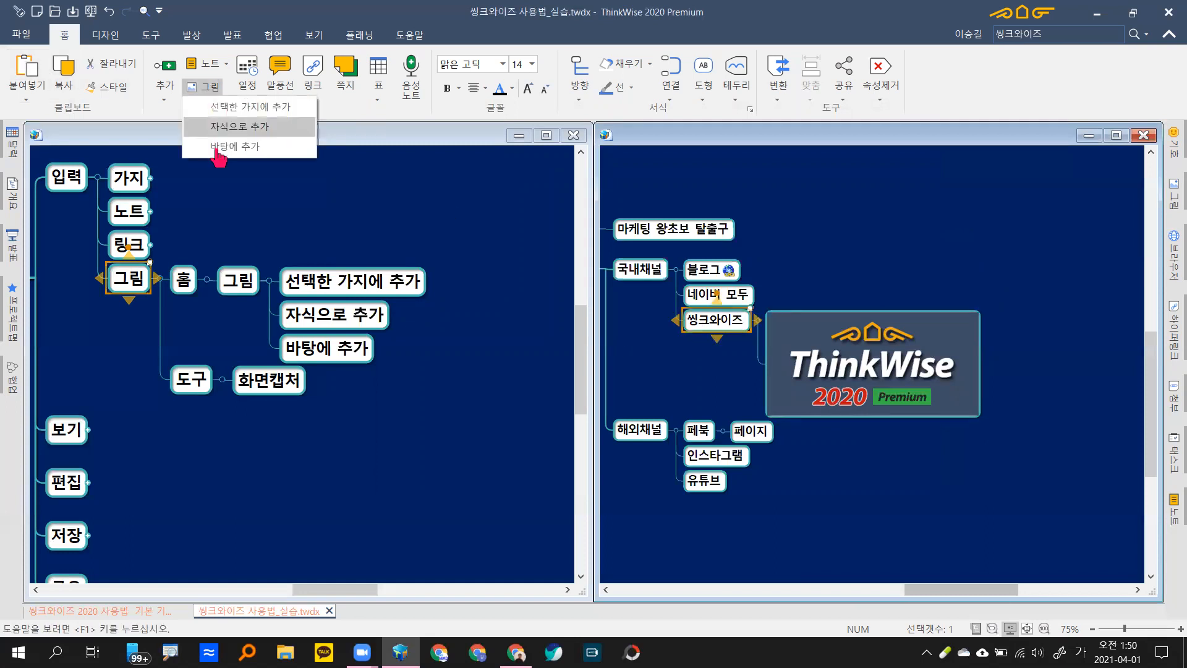
left_click(219, 108)
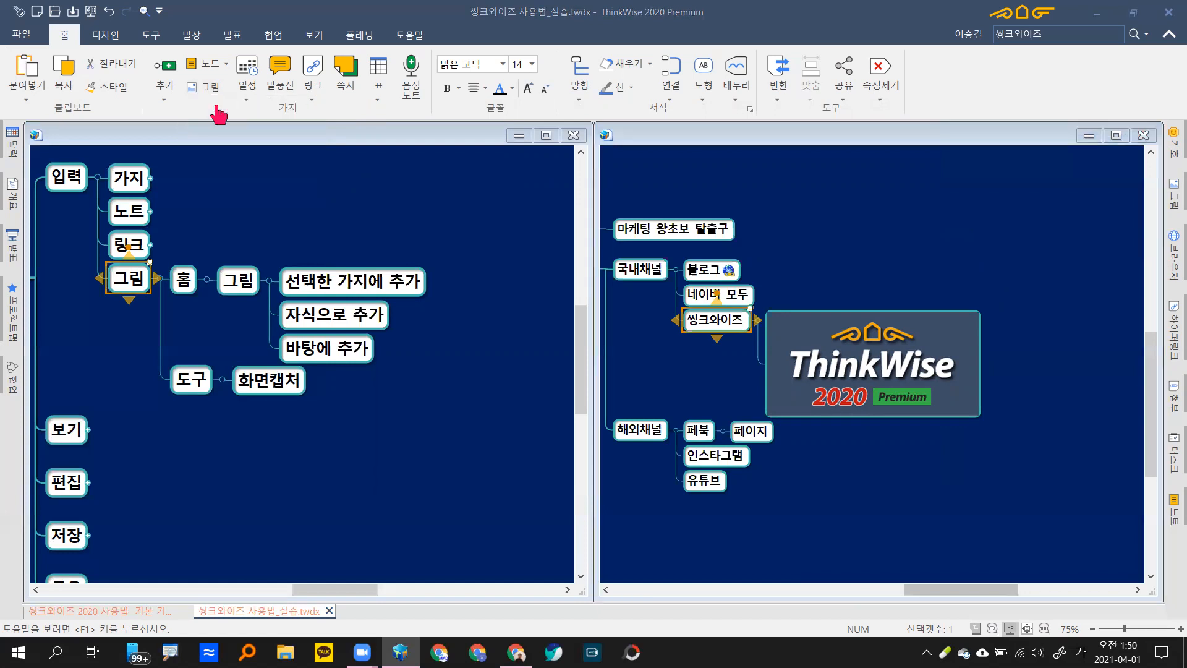
left_click(1016, 213)
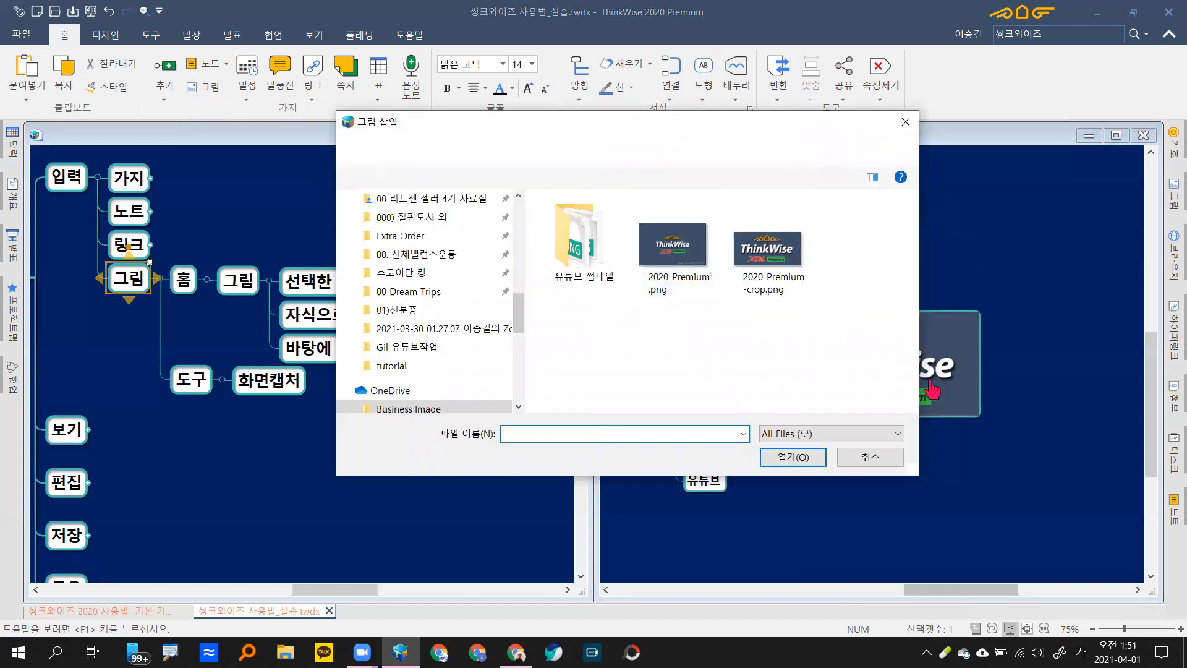
double_click(765, 254)
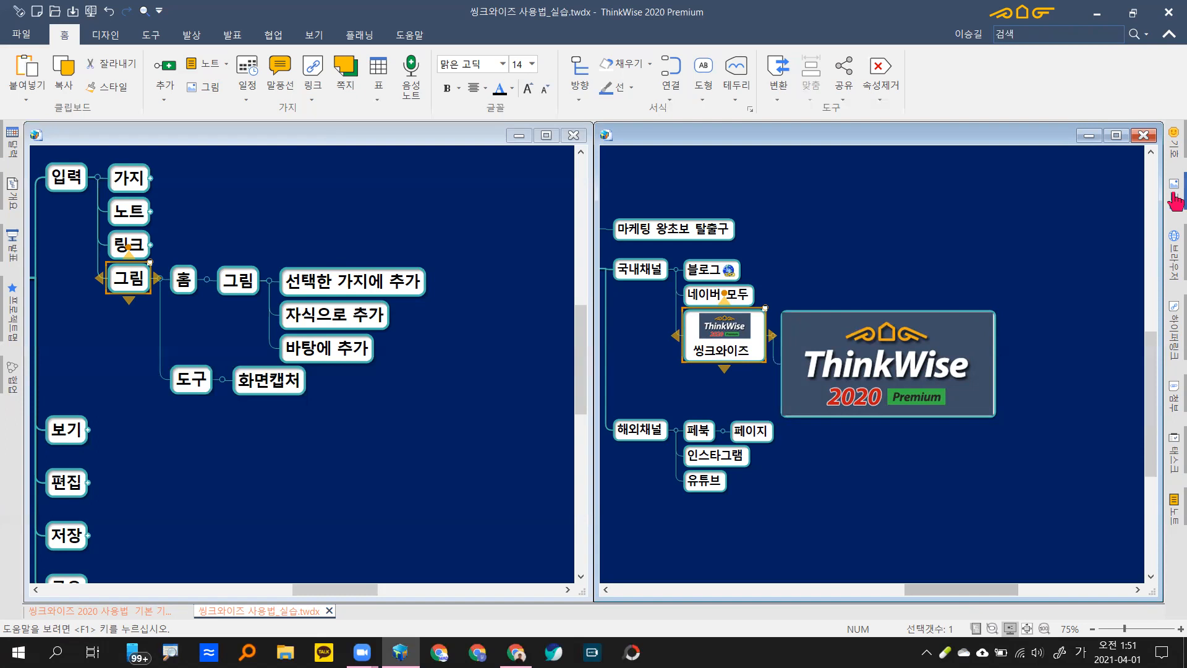
left_click(1173, 195)
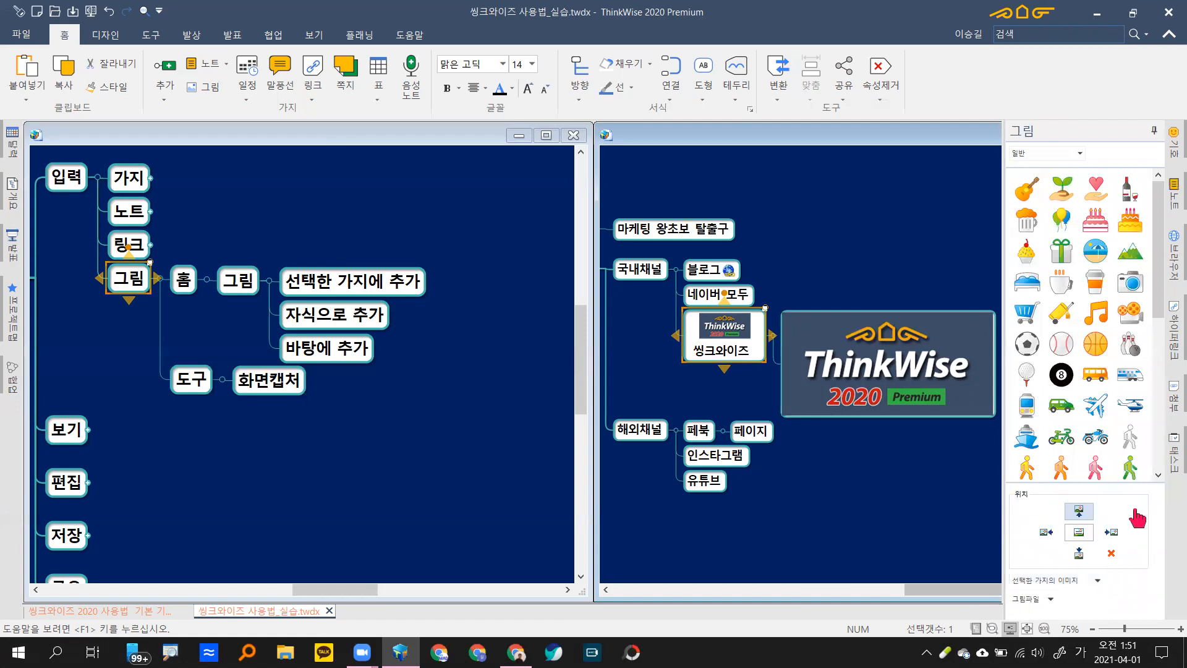
left_click(842, 256)
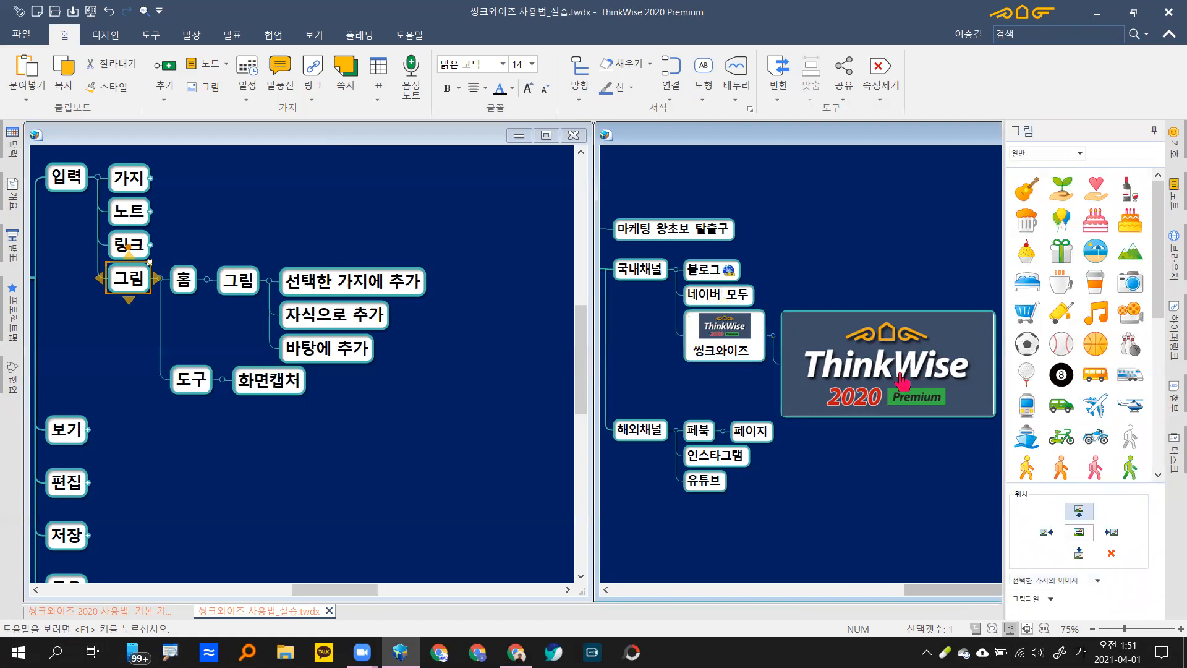
left_click(715, 346)
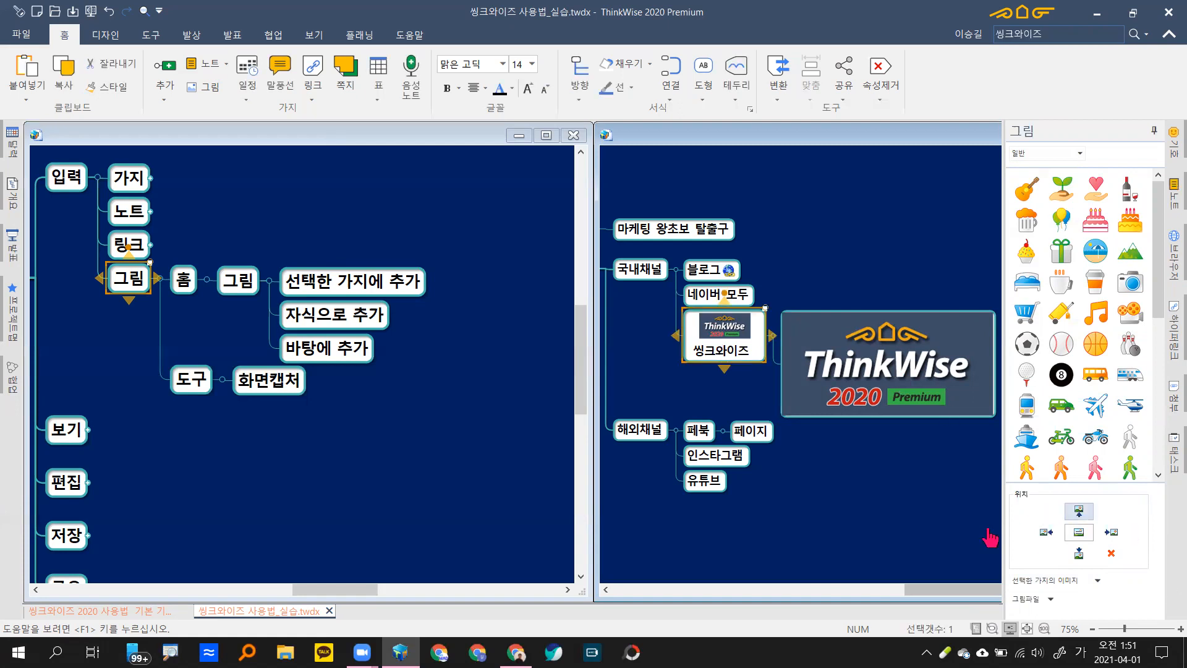
left_click(1045, 533)
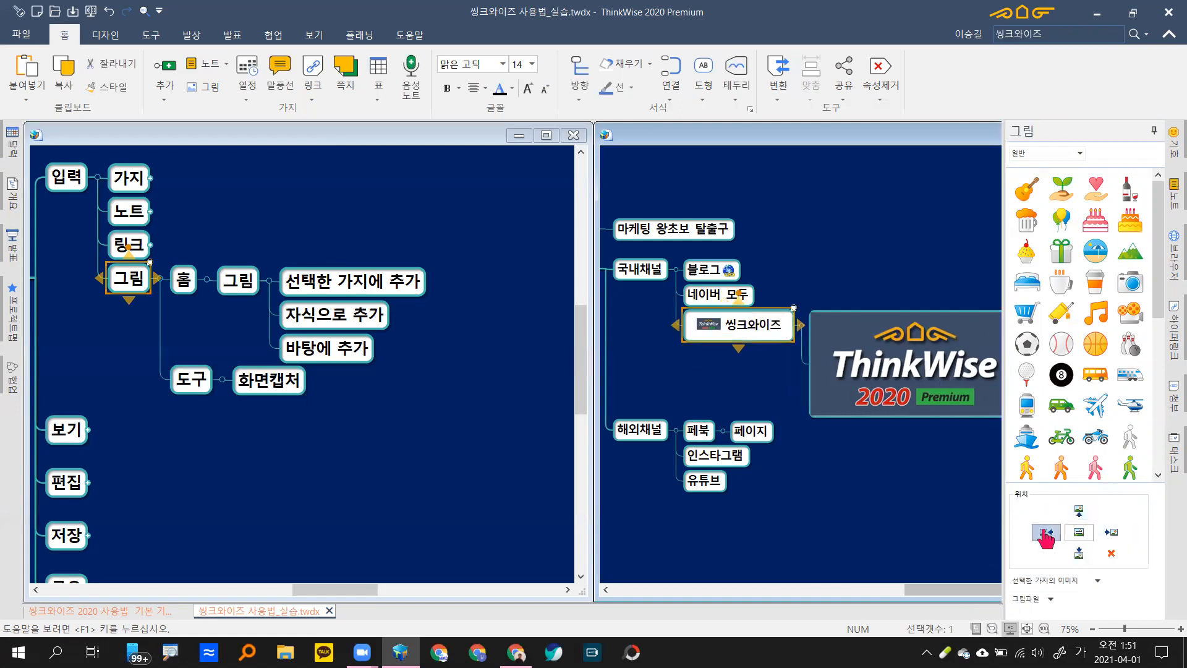
left_click(1111, 533)
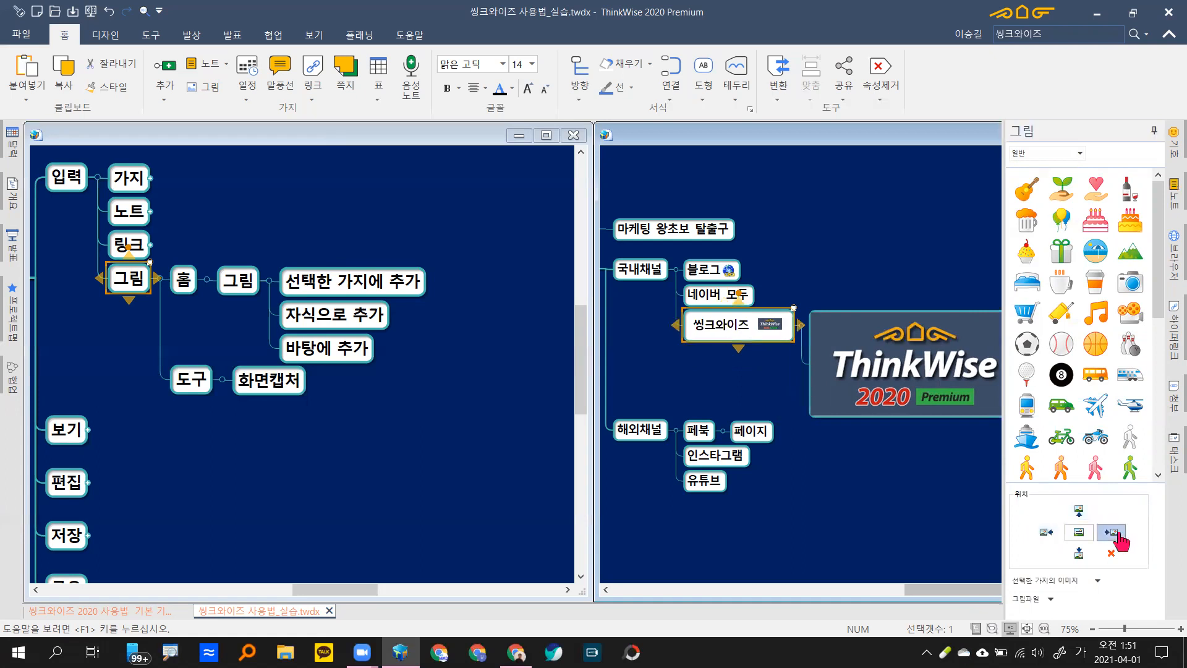
left_click(1080, 555)
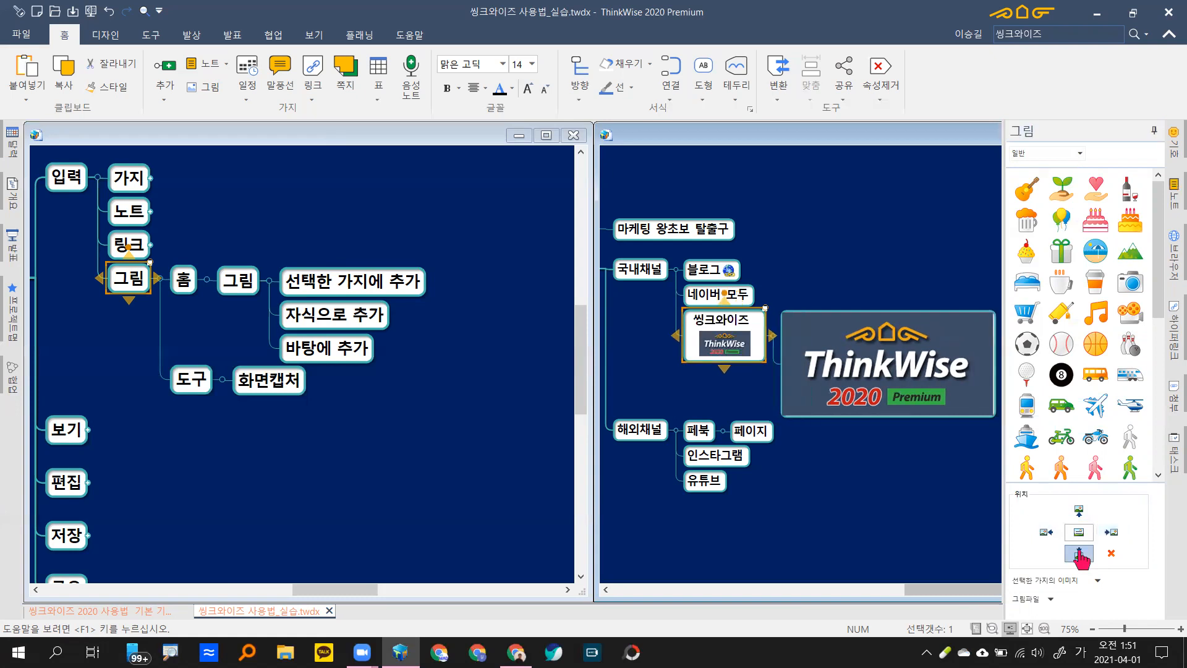
left_click(1080, 512)
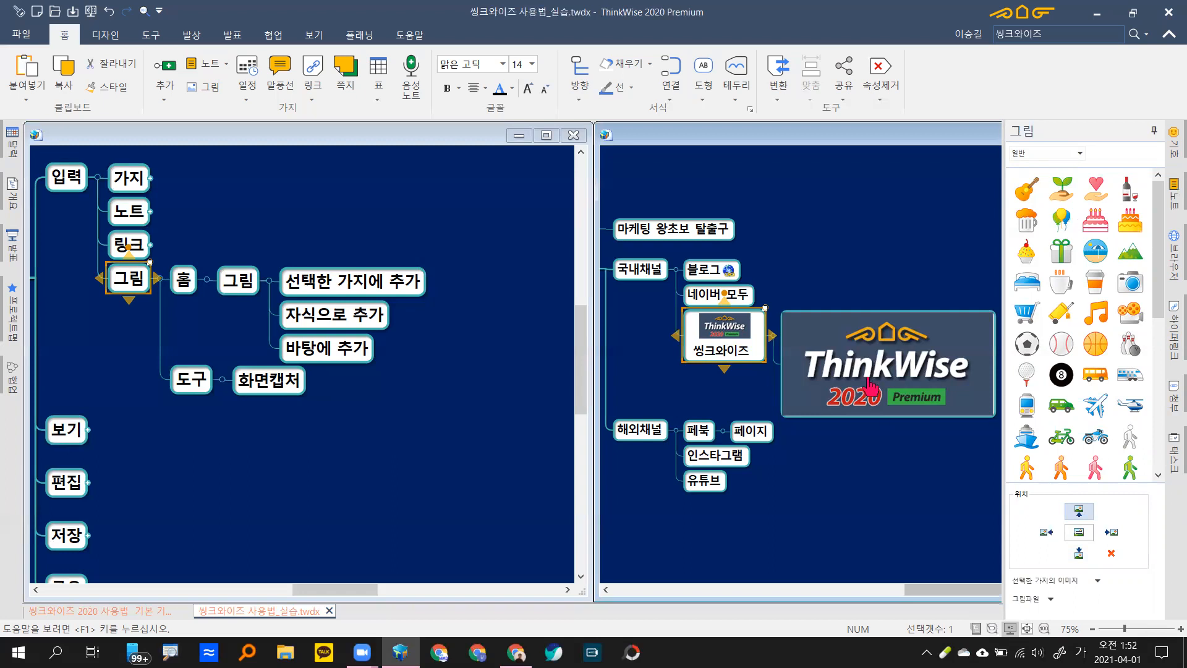
Step: Pan the right-hand map to the central 초간단마케팅 topic and select it
left_click_drag(652, 340, 810, 362)
left_click_drag(660, 287, 753, 290)
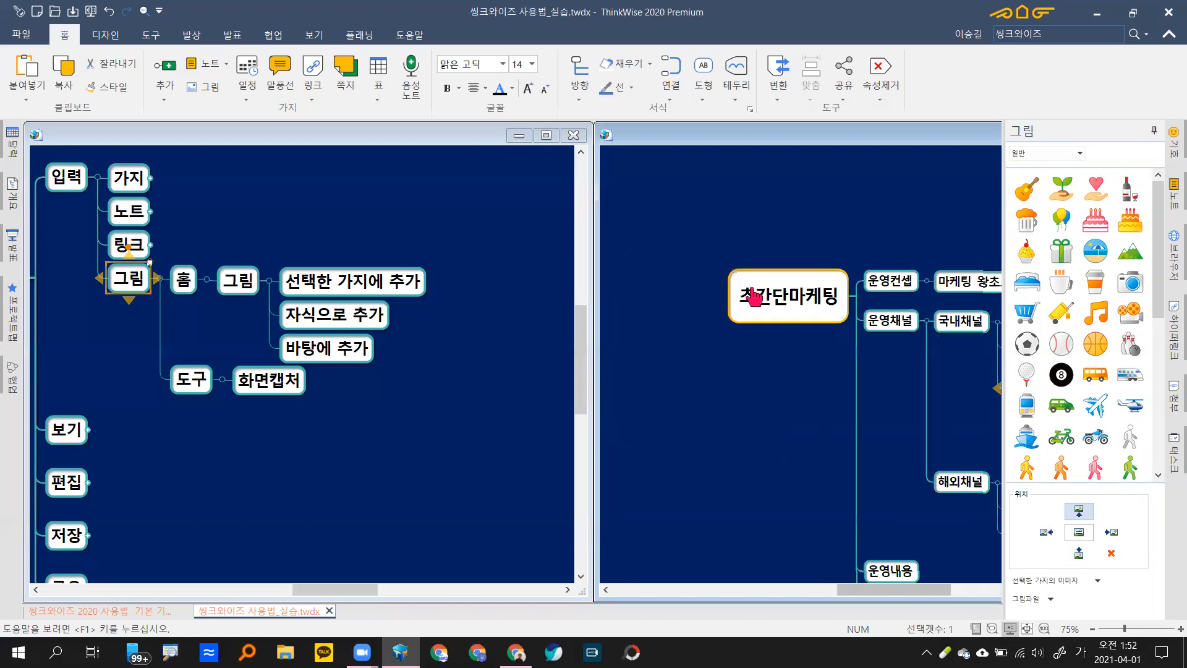
left_click(754, 307)
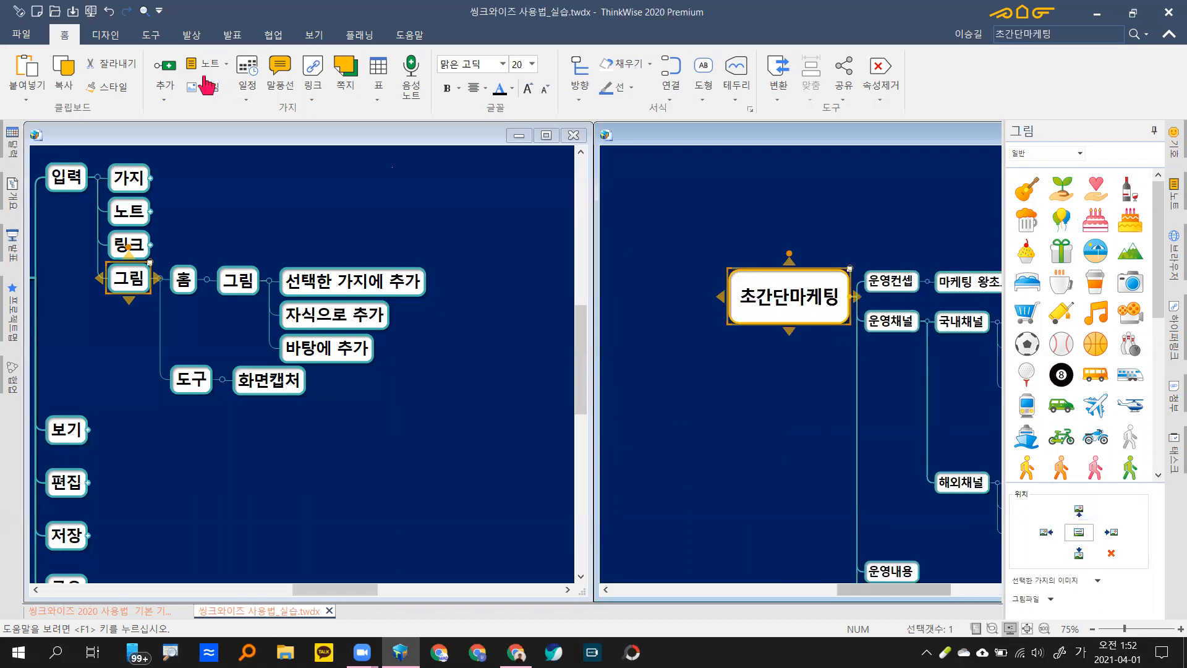
Step: Insert 2020_Premium-crop.png as a picture under the 초간단마케팅 topic from the 그림 menu
left_click(204, 87)
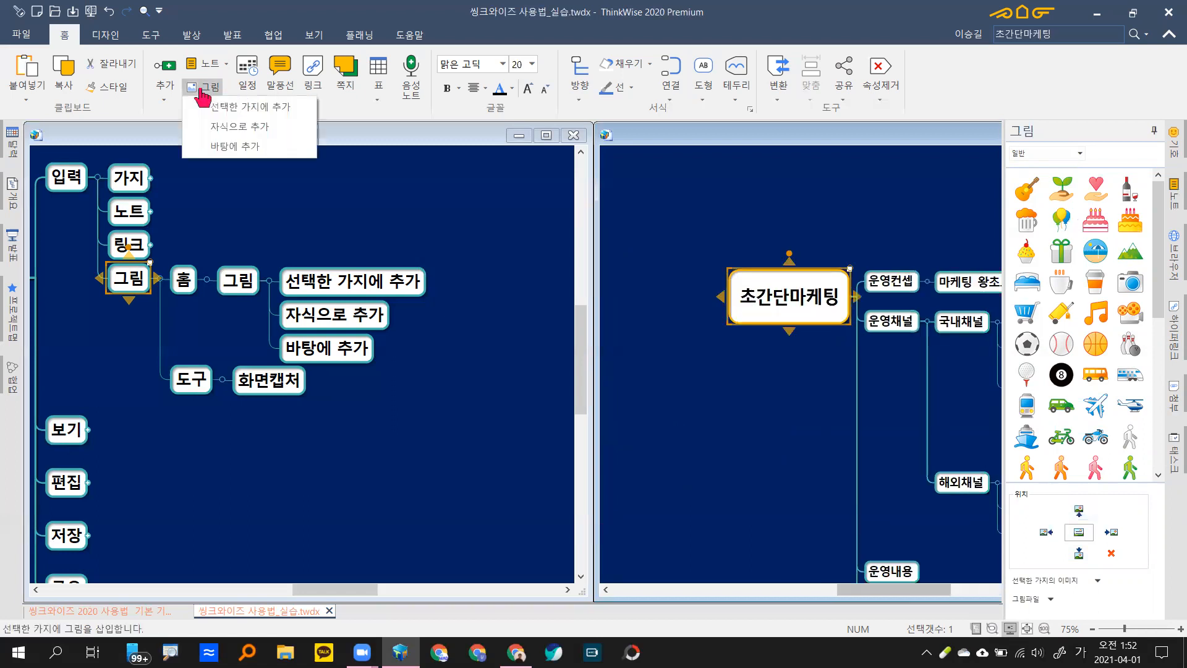
left_click(251, 148)
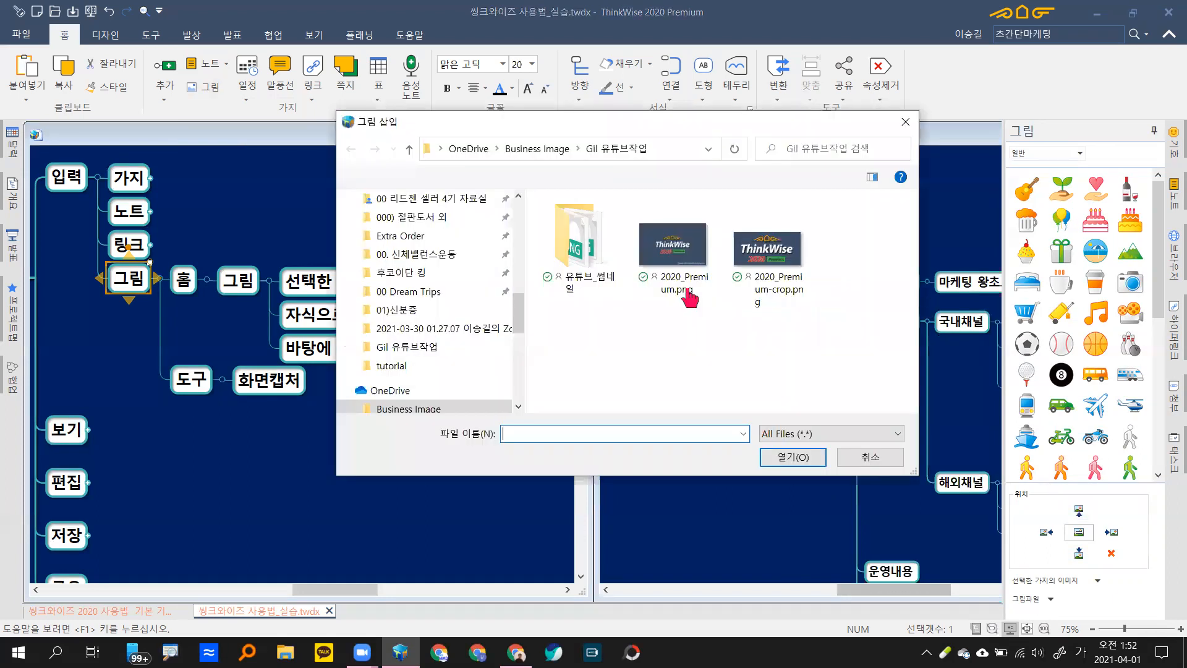
left_click(773, 265)
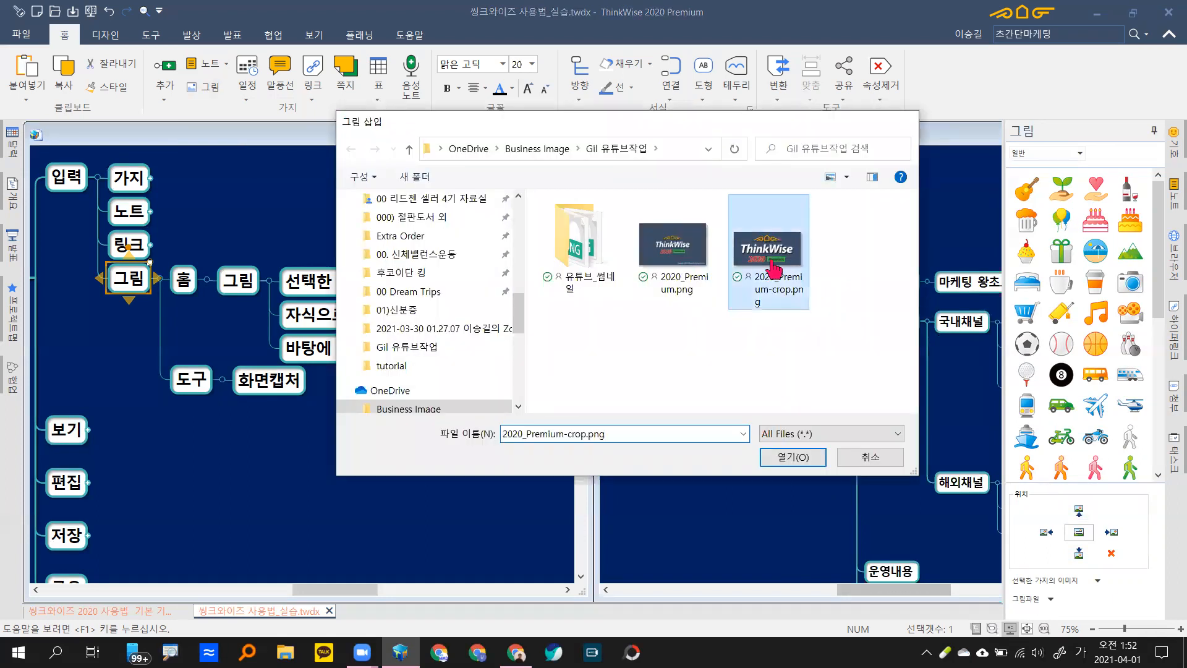
double_click(773, 266)
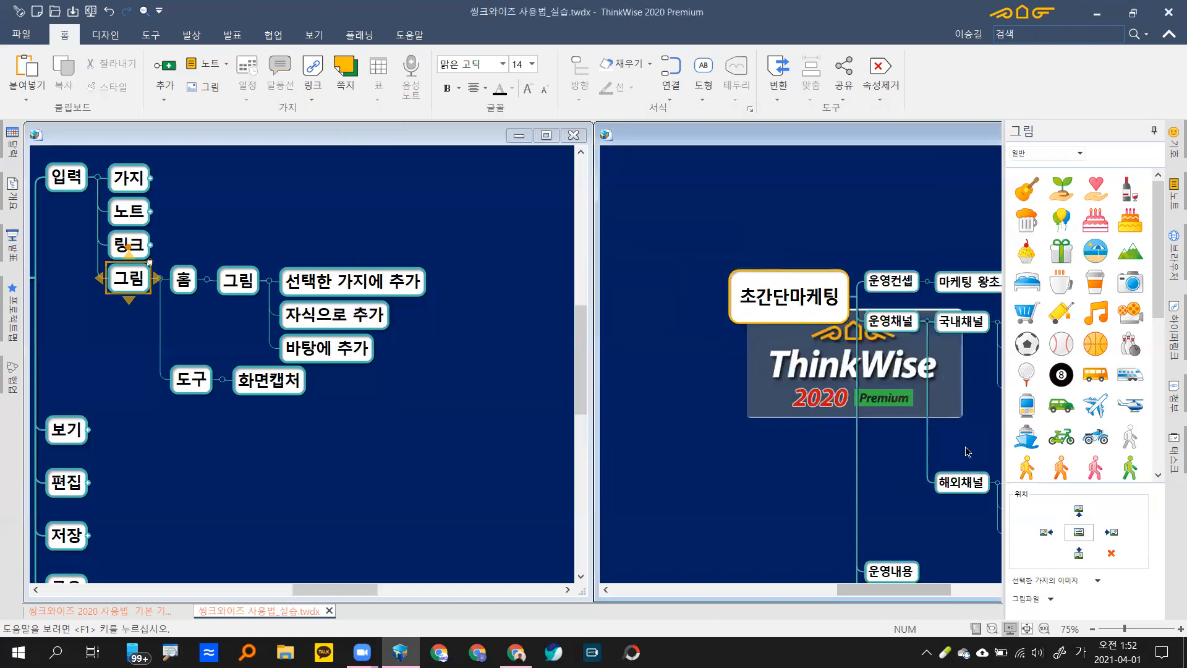
Step: Shrink the new logo image, nudge it down-right, and bring 국내채널 and 해외채널 back into view
left_click(799, 375)
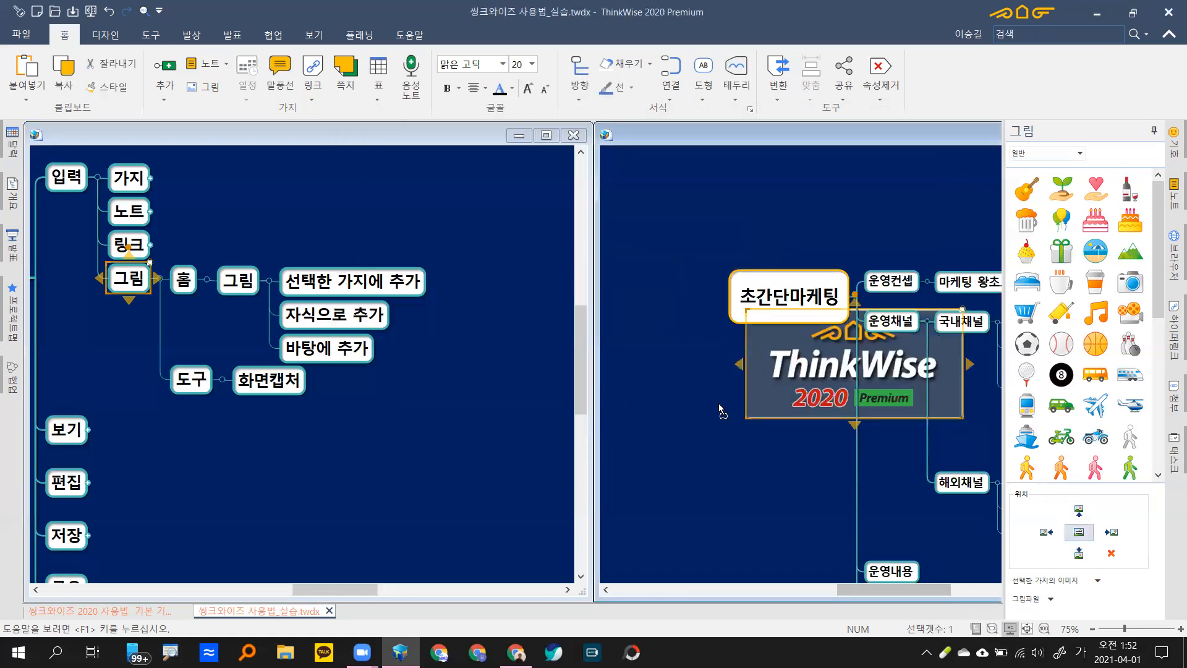
left_click_drag(687, 382, 770, 451)
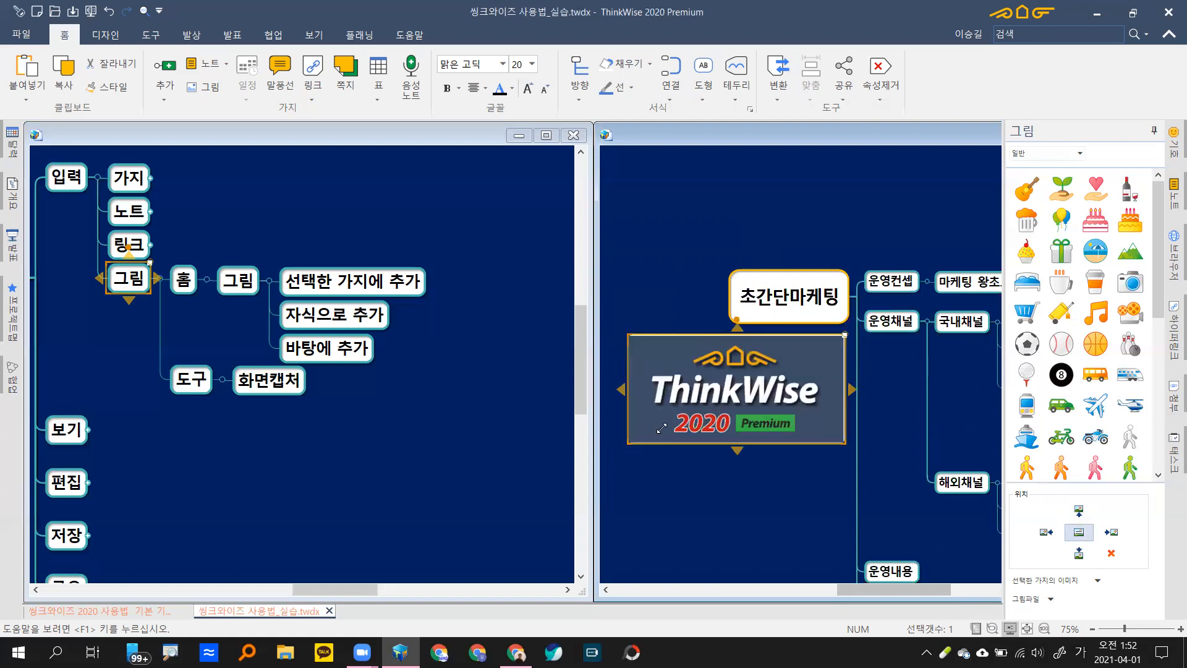
left_click_drag(725, 402, 717, 400)
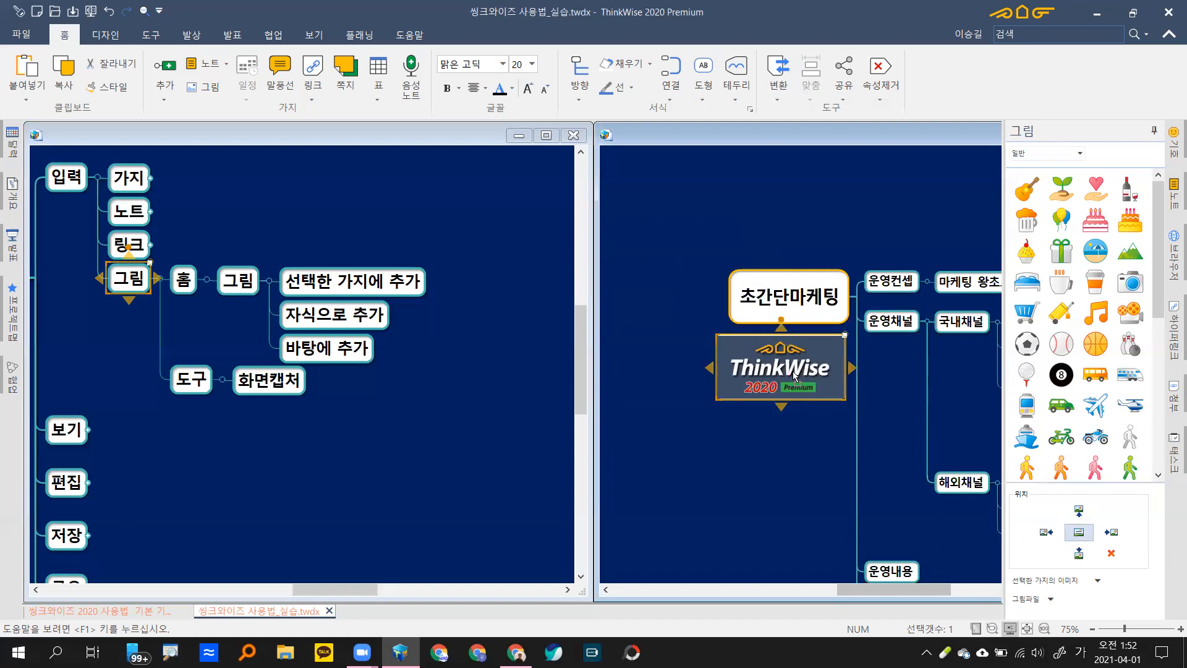
left_click_drag(781, 370, 792, 374)
left_click_drag(883, 477, 659, 425)
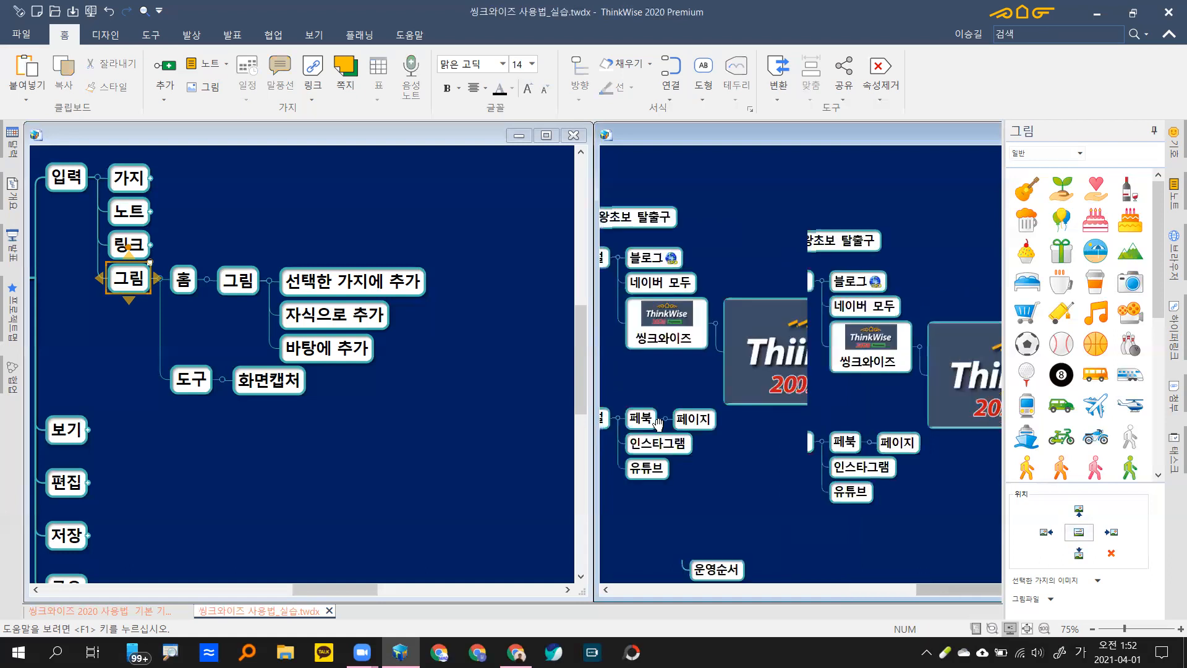
left_click_drag(907, 481, 841, 451)
left_click_drag(955, 484, 698, 388)
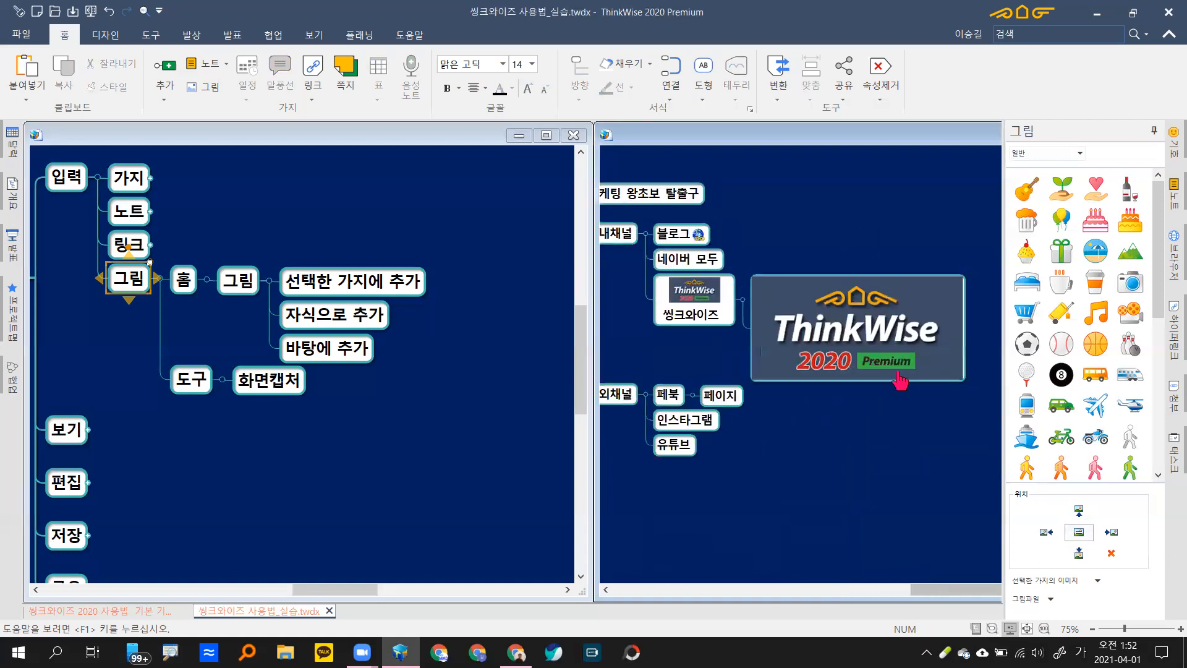
Step: Remove 씽크와이즈's inline picture via 속성 제거 > 그림 and delete the large logo branch beside it
left_click(703, 293)
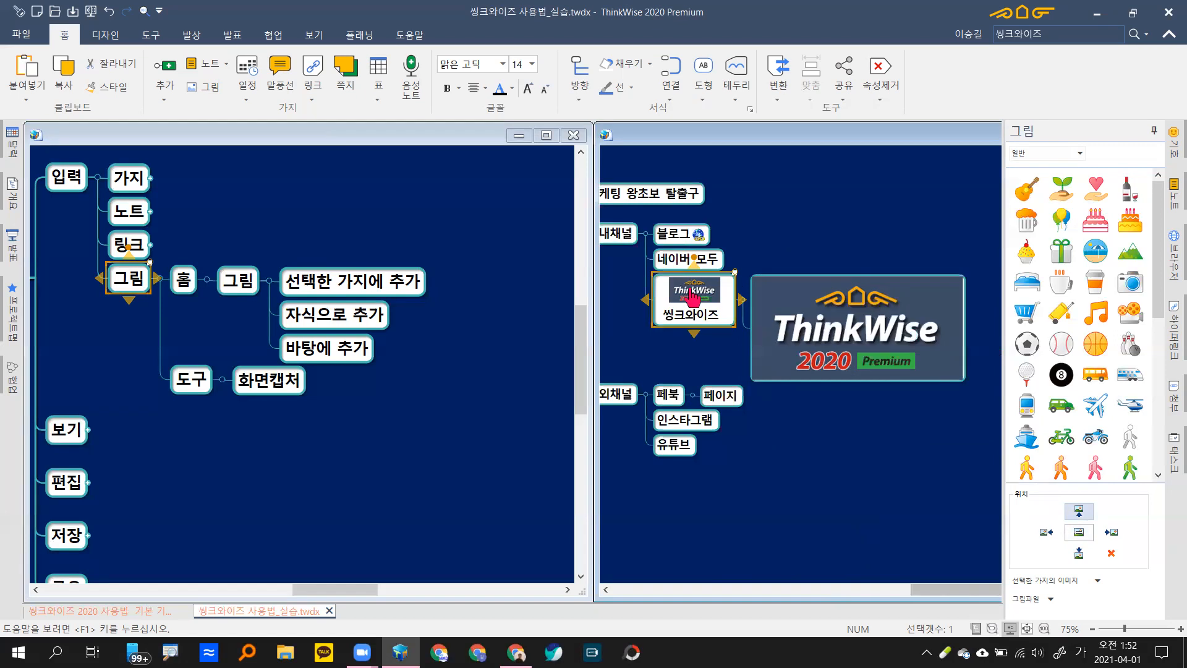
right_click(693, 298)
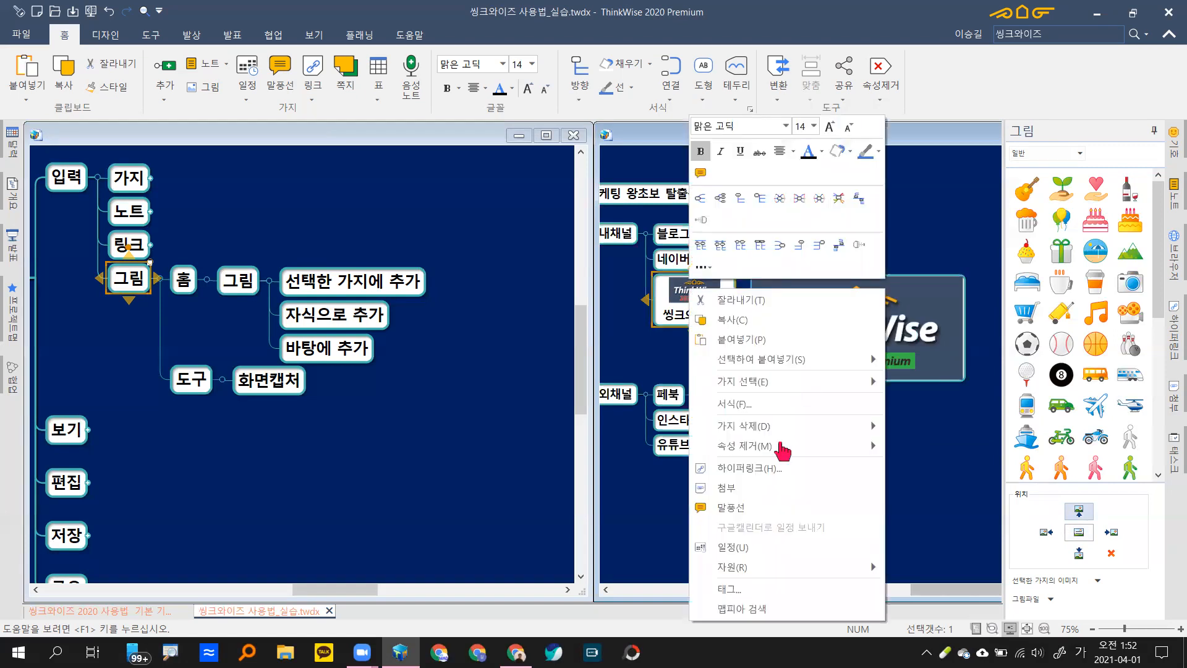
mouse_move(801, 458)
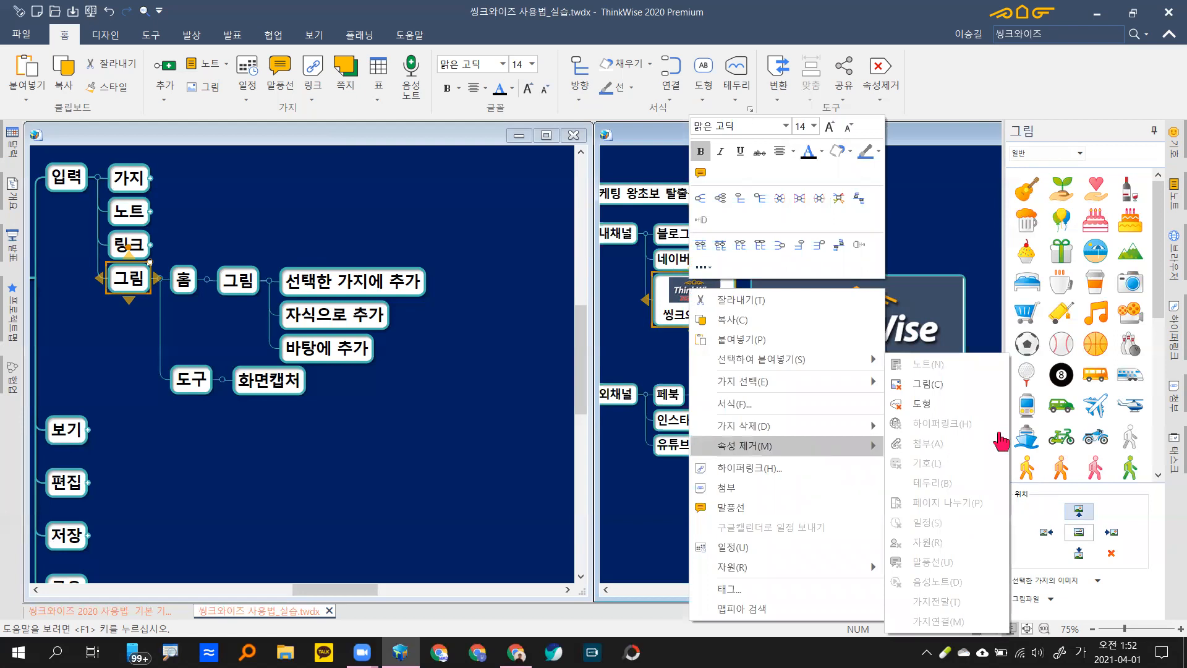
left_click(937, 388)
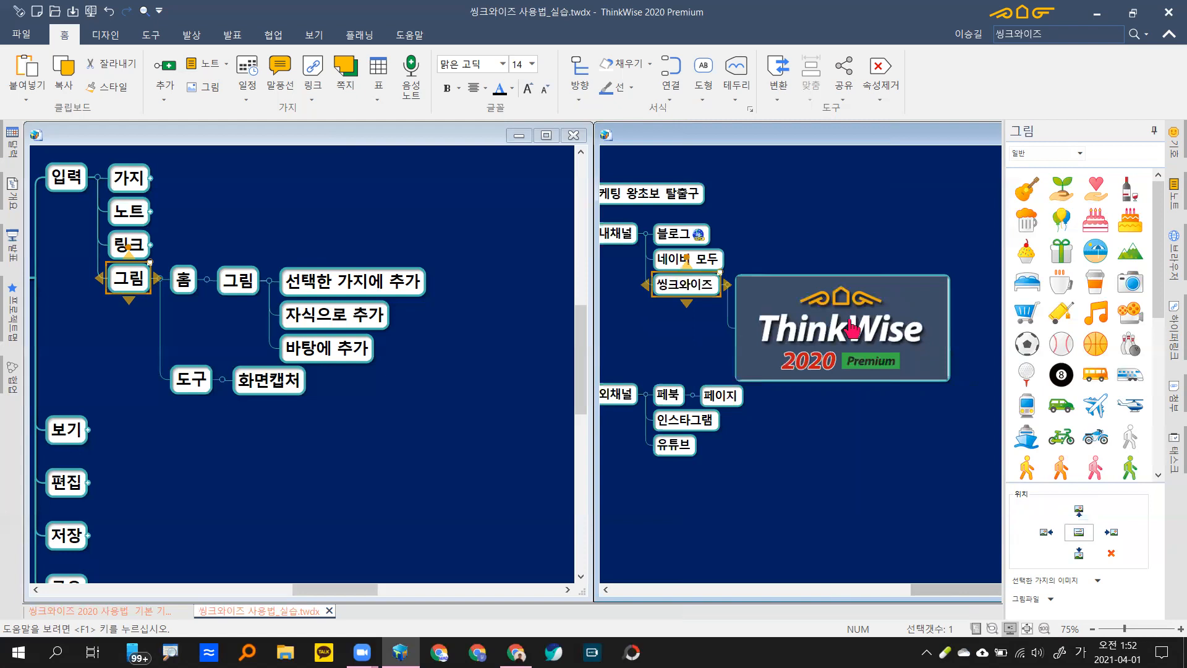
left_click(850, 323)
key("Delete")
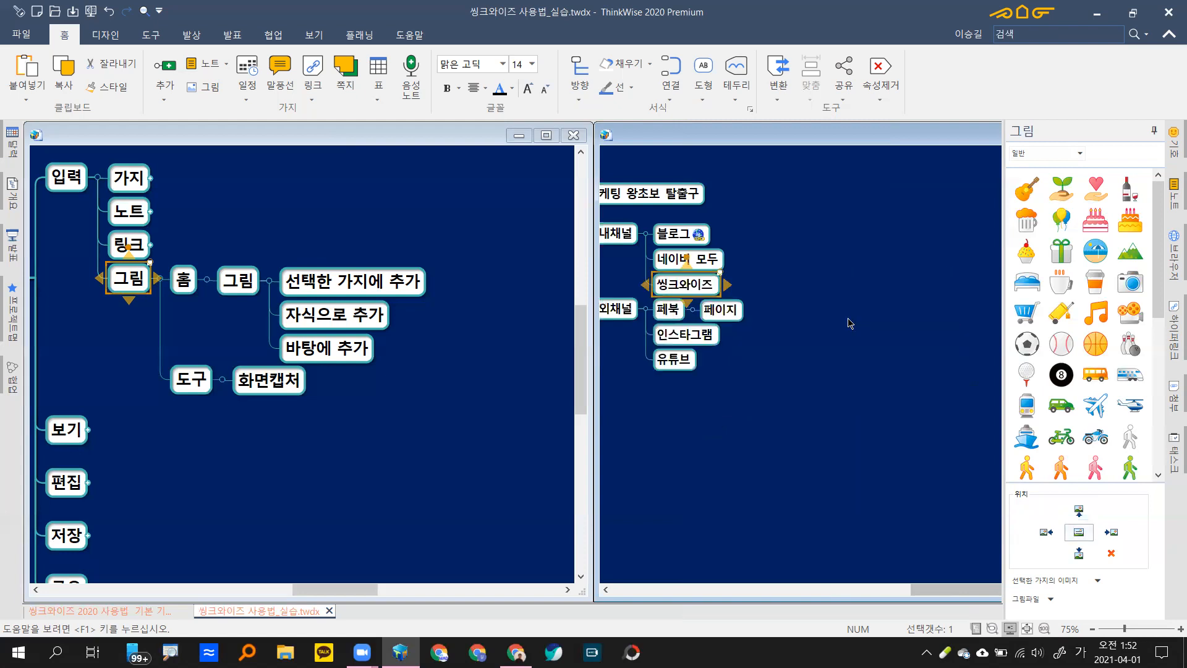
Step: Reselect 씽크와이즈 and bring the Naver blog cherry-blossom post to the front
left_click_drag(715, 464, 879, 490)
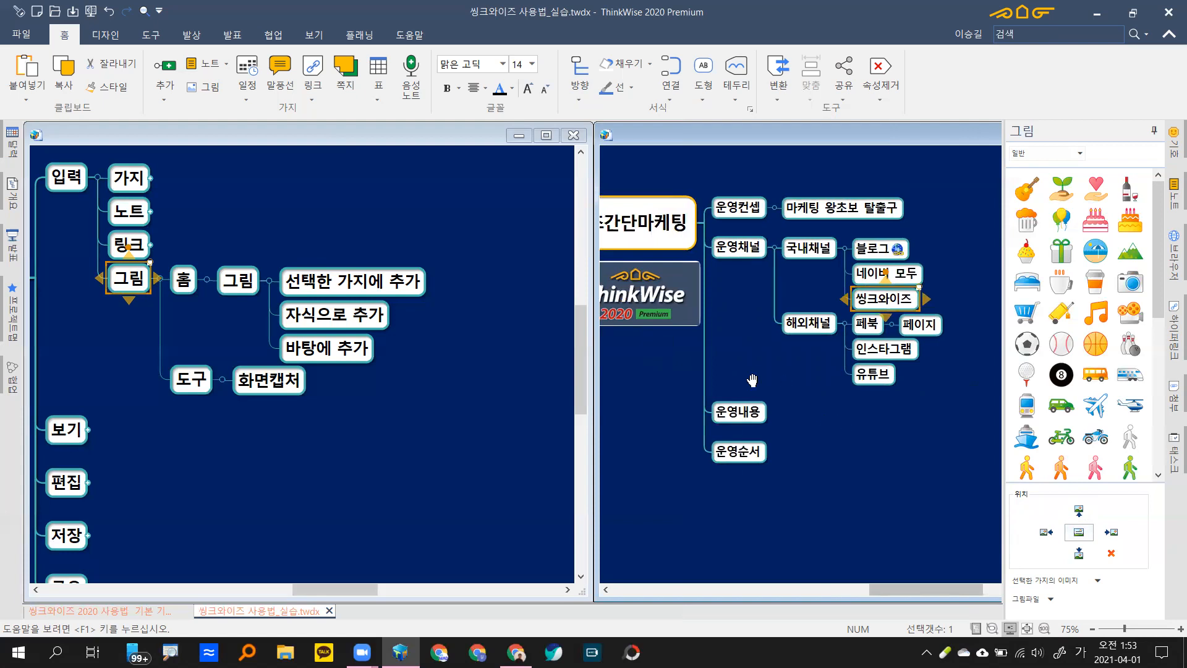
left_click_drag(732, 387, 703, 351)
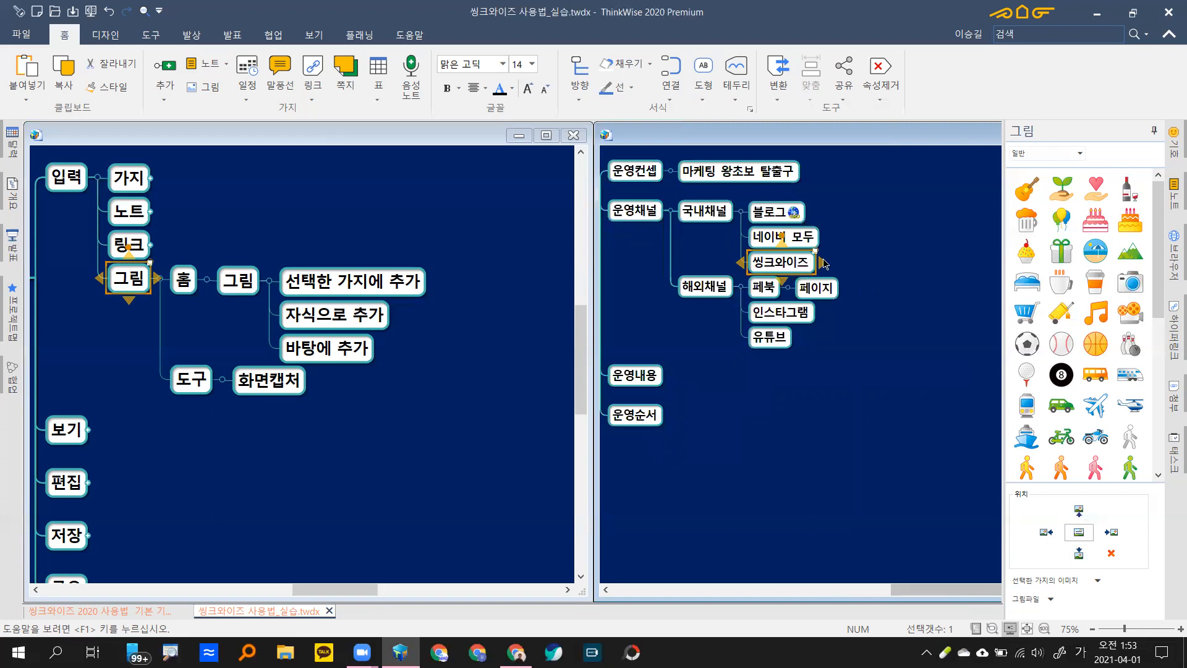
left_click(808, 265)
left_click(790, 266)
mouse_move(516, 653)
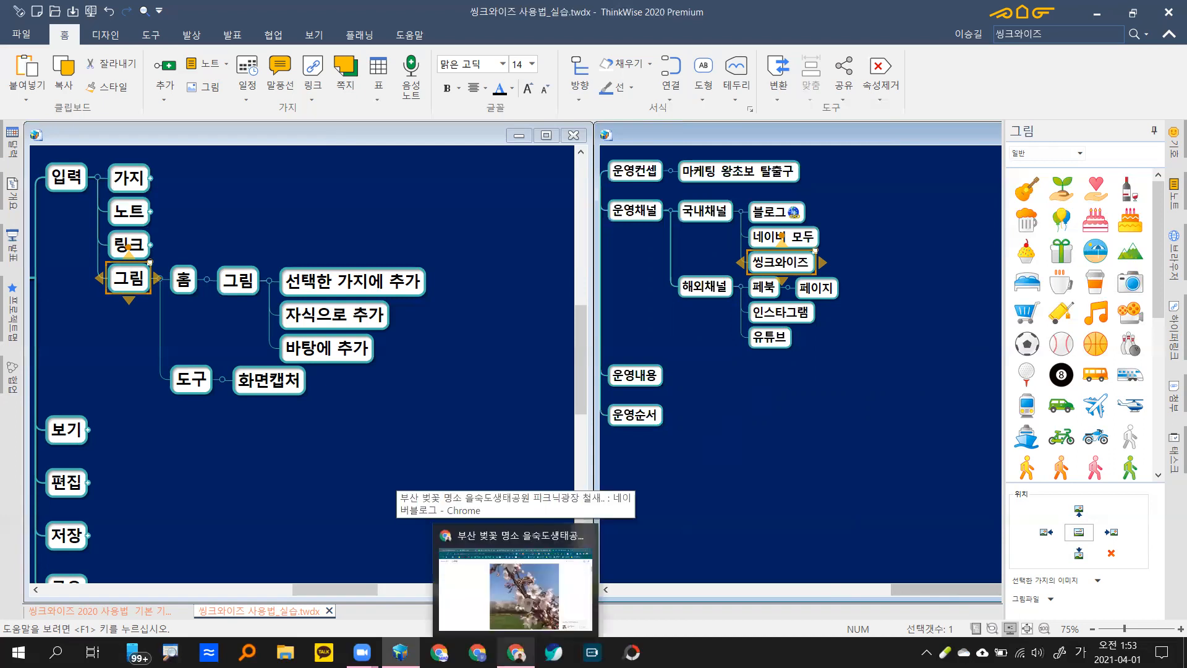
left_click(516, 590)
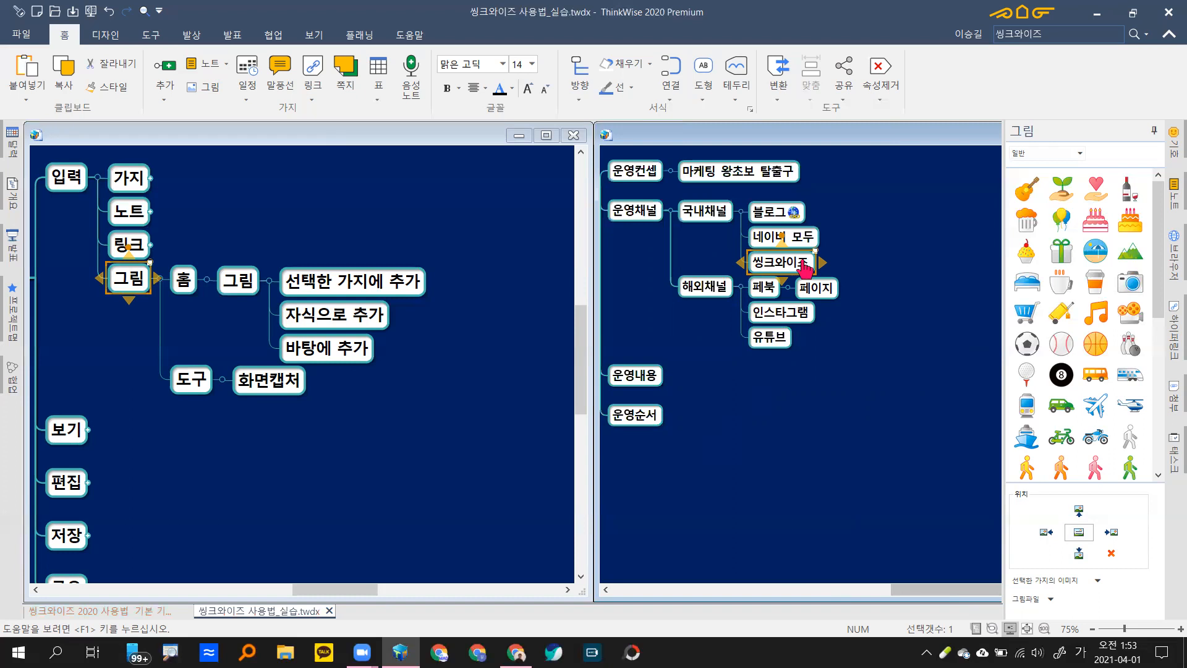
Step: With 씽크와이즈 selected, launch 화면캡처 from the 도구 tab
left_click(803, 267)
left_click(795, 272)
left_click(796, 272)
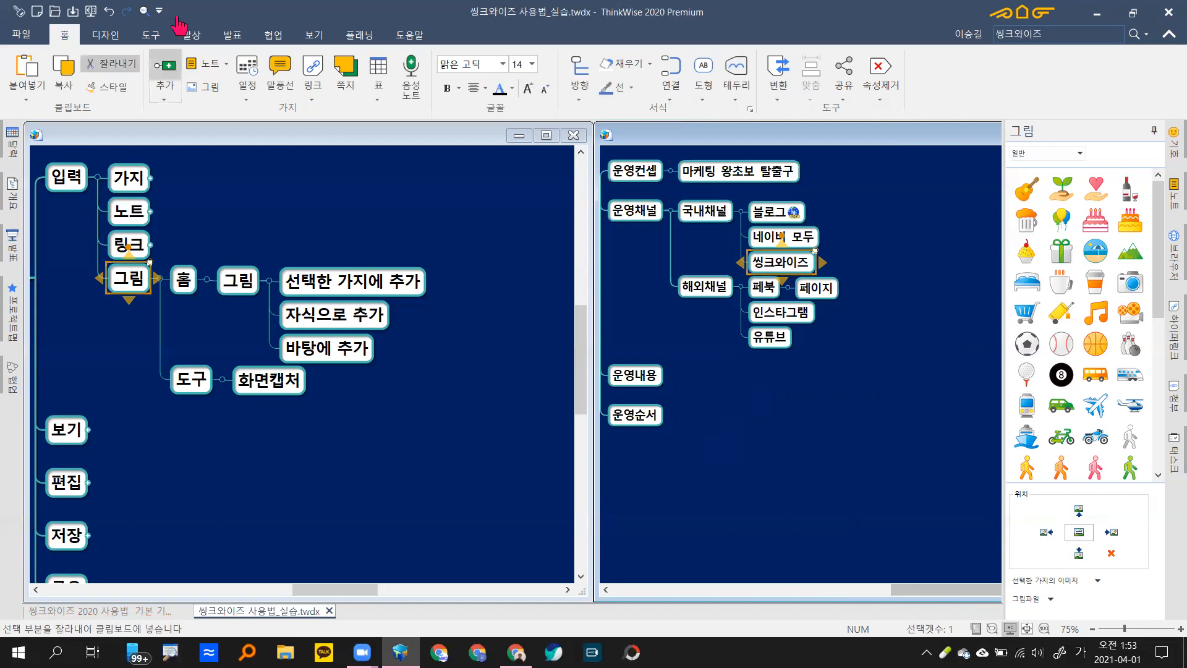
left_click(150, 37)
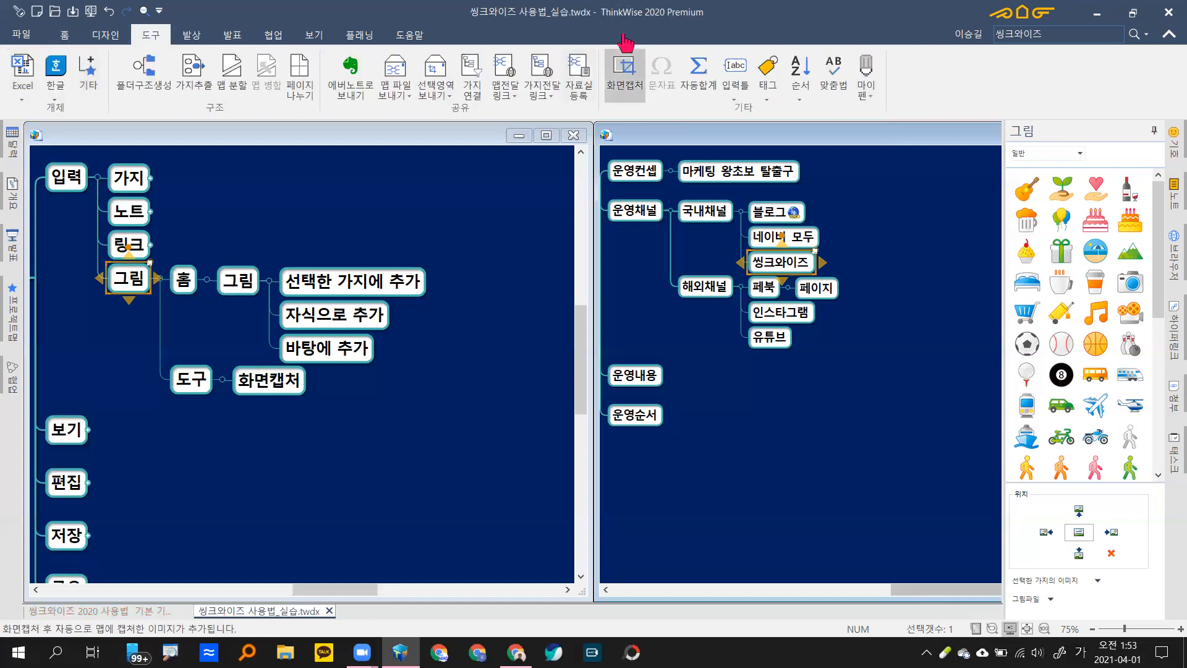
left_click(625, 82)
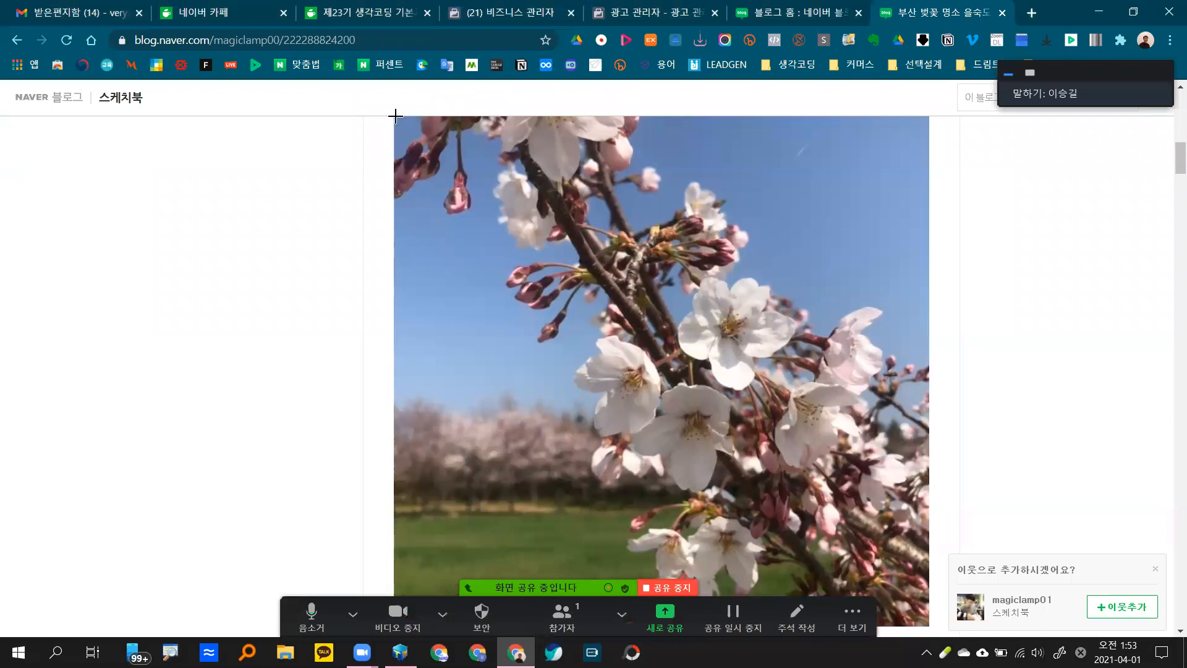
Step: Drag a capture rectangle around the cherry-blossom photo to add it to the map
left_click_drag(401, 117, 947, 478)
left_click_drag(583, 299, 920, 472)
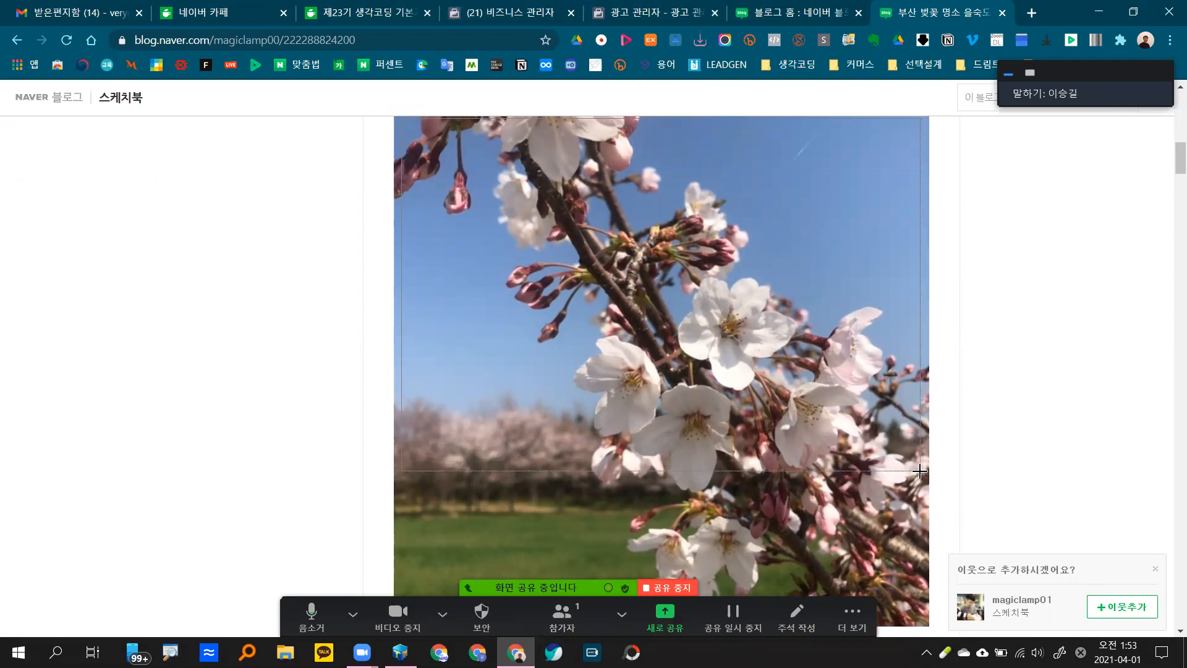
left_click_drag(920, 471, 922, 473)
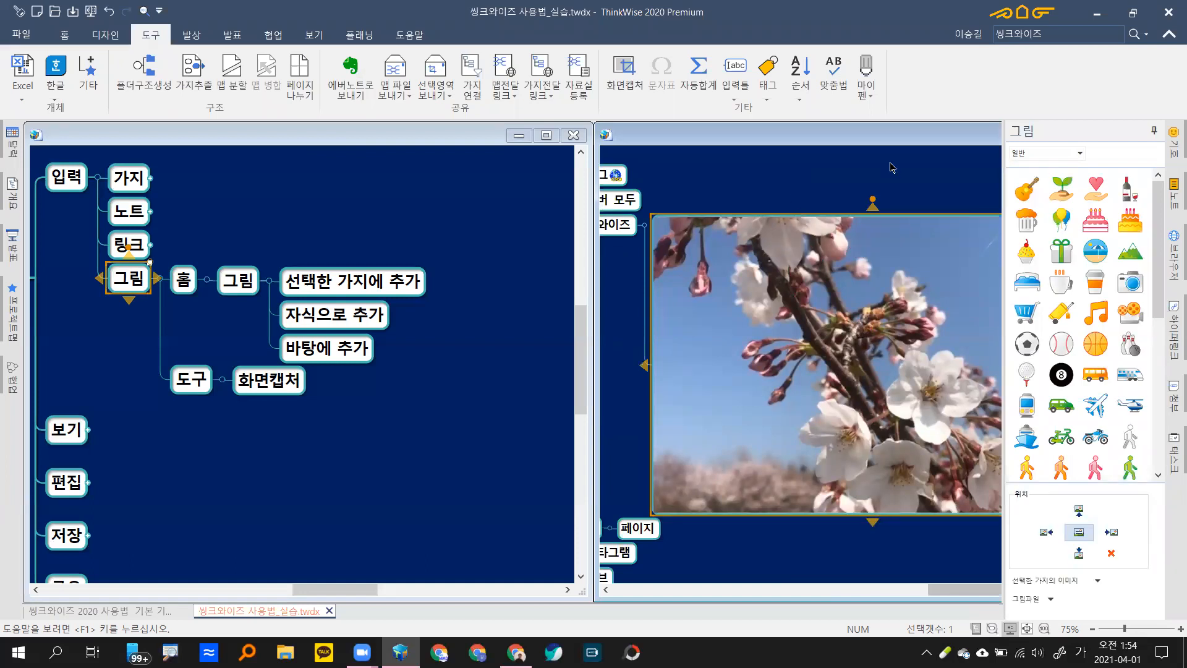
Step: Hide the picture library and delete the 씽크와이즈 node with its cherry-blossom picture from 국내채널
left_click(1107, 132)
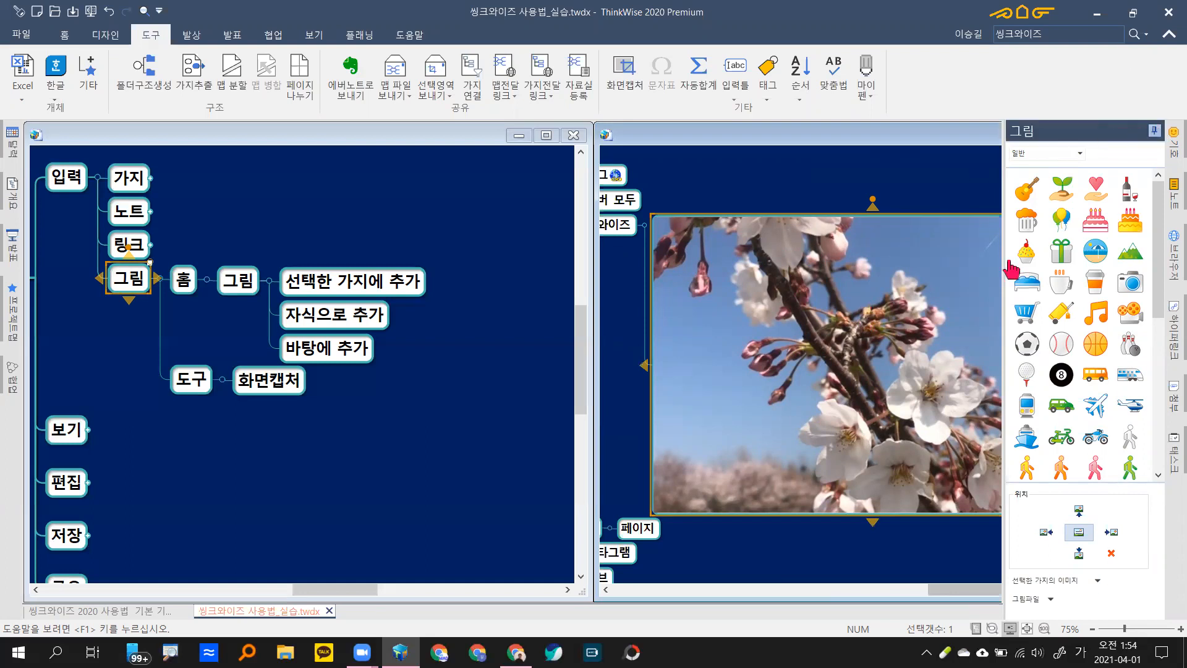
left_click_drag(800, 181, 853, 209)
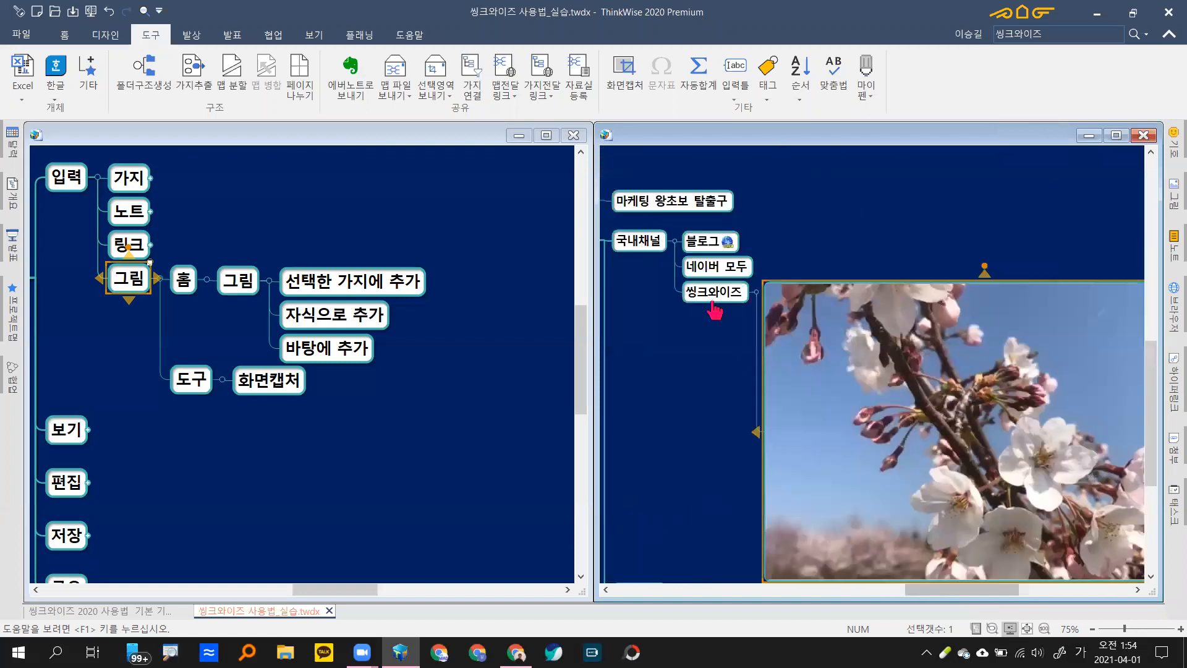
left_click(715, 302)
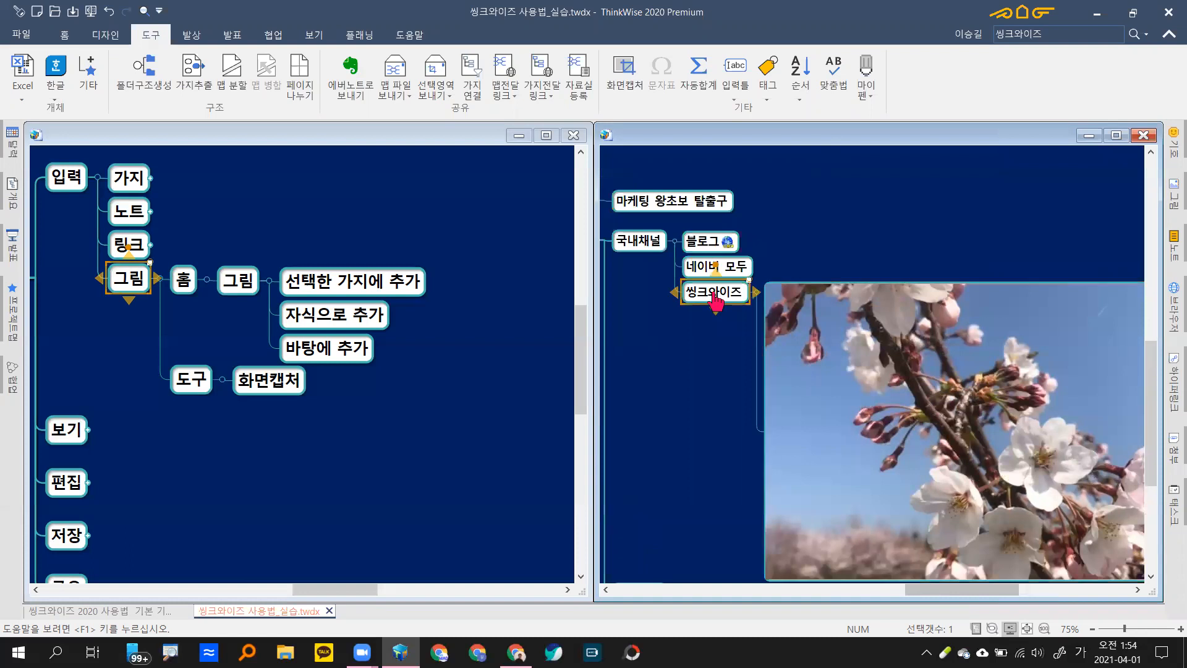
key("Delete")
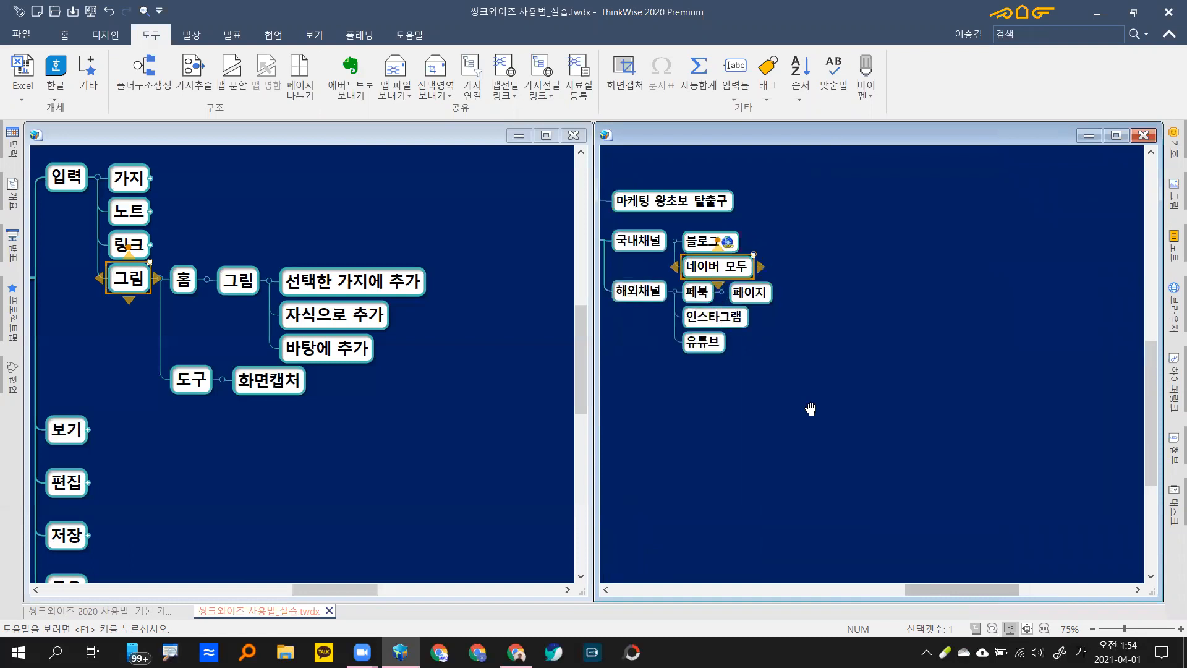
Step: In the tutorial map, fold the 그림 sub-branches and then the whole 입력 branch
scroll(810, 408, "left", 3)
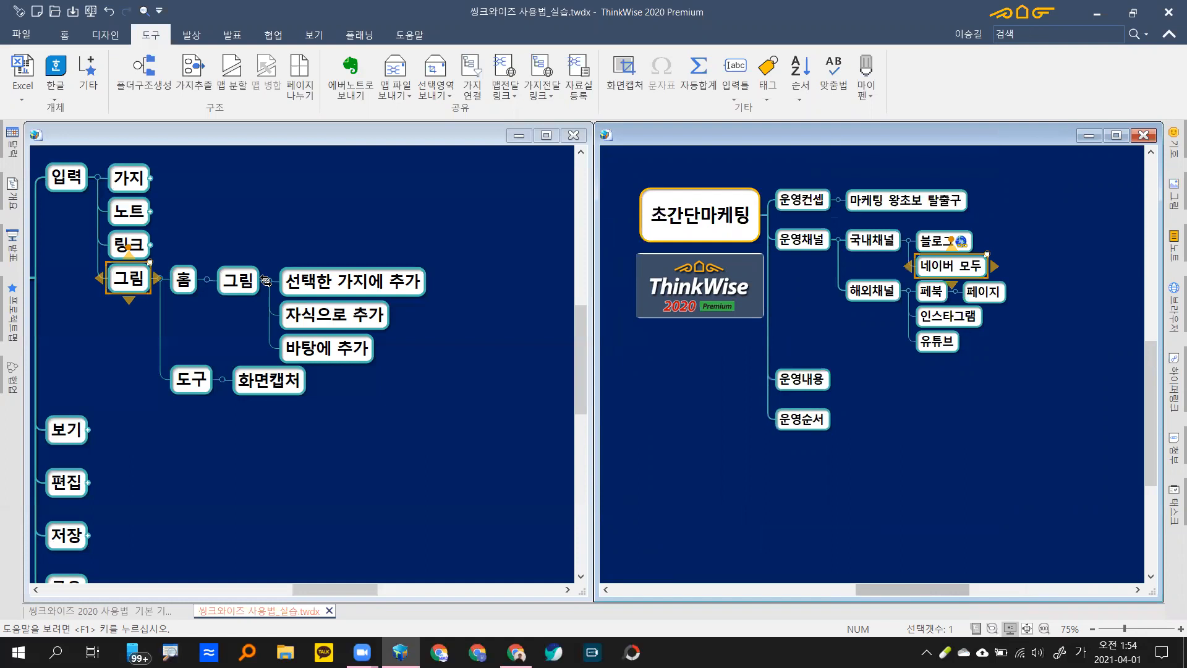
left_click(266, 281)
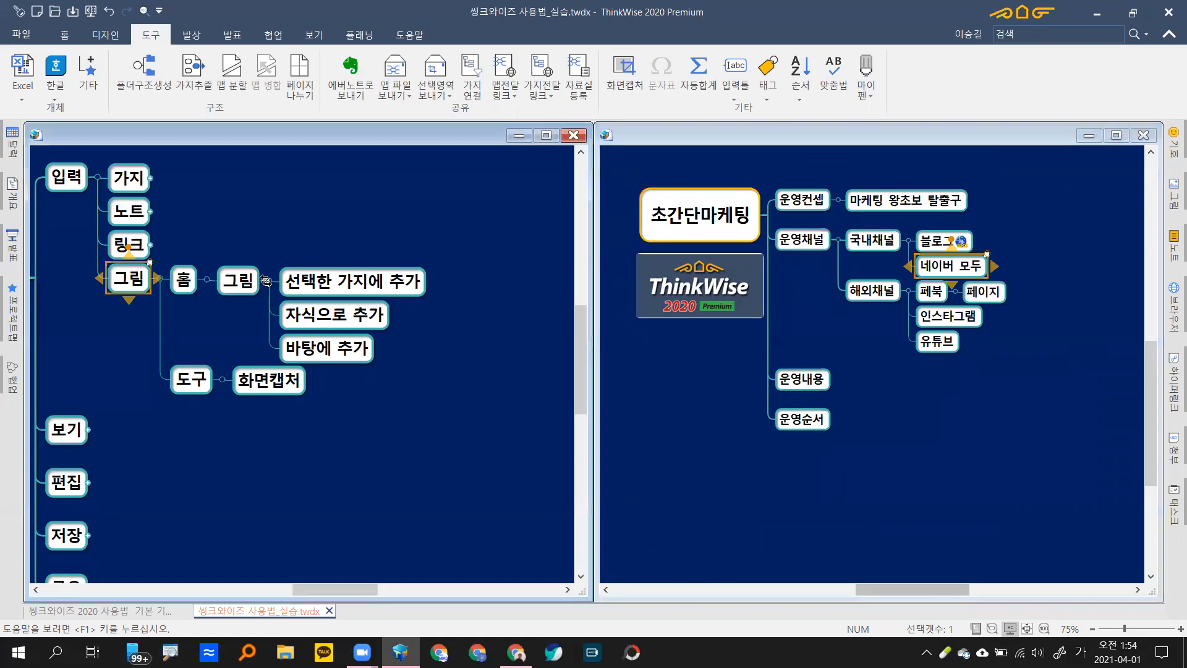
double_click(227, 297)
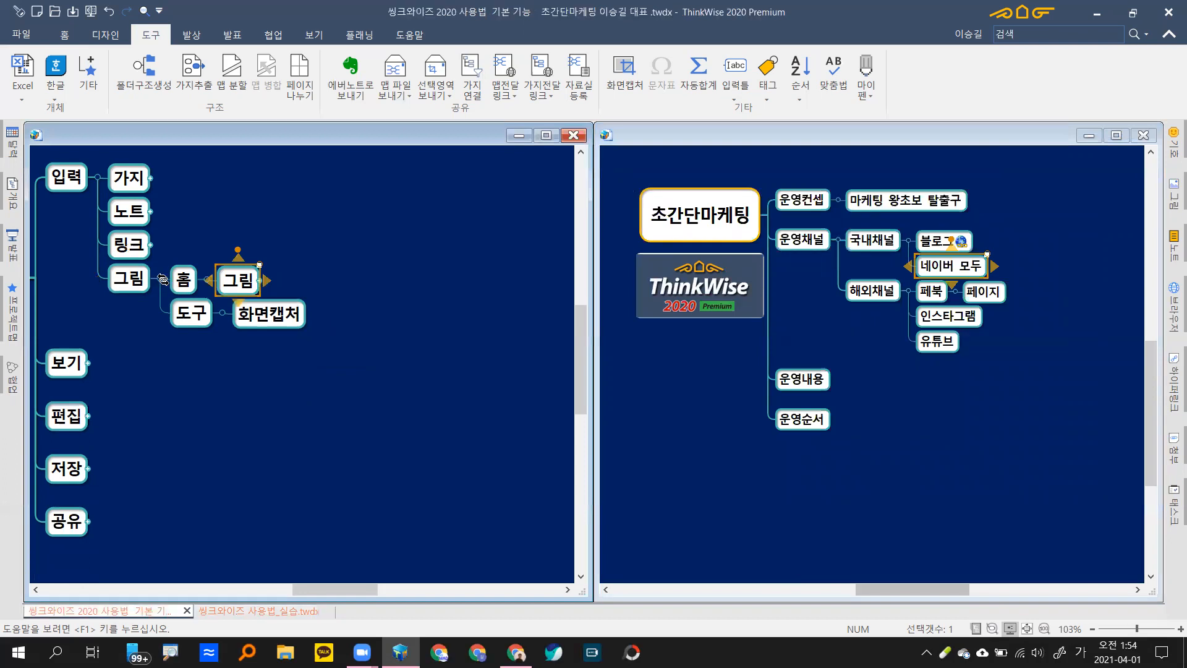
double_click(121, 286)
left_click(97, 178)
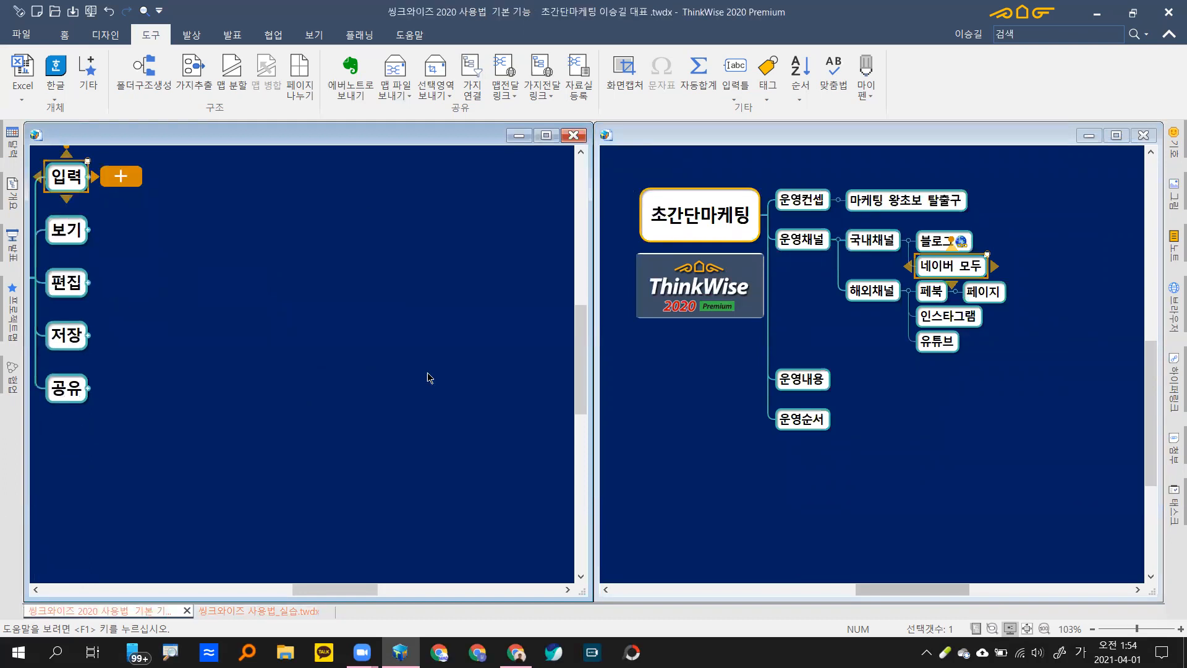
Step: Expand 보기 and all its 가지보기 shortcuts with Alt+Page Down, keeping 화면보기 folded
left_click(815, 451)
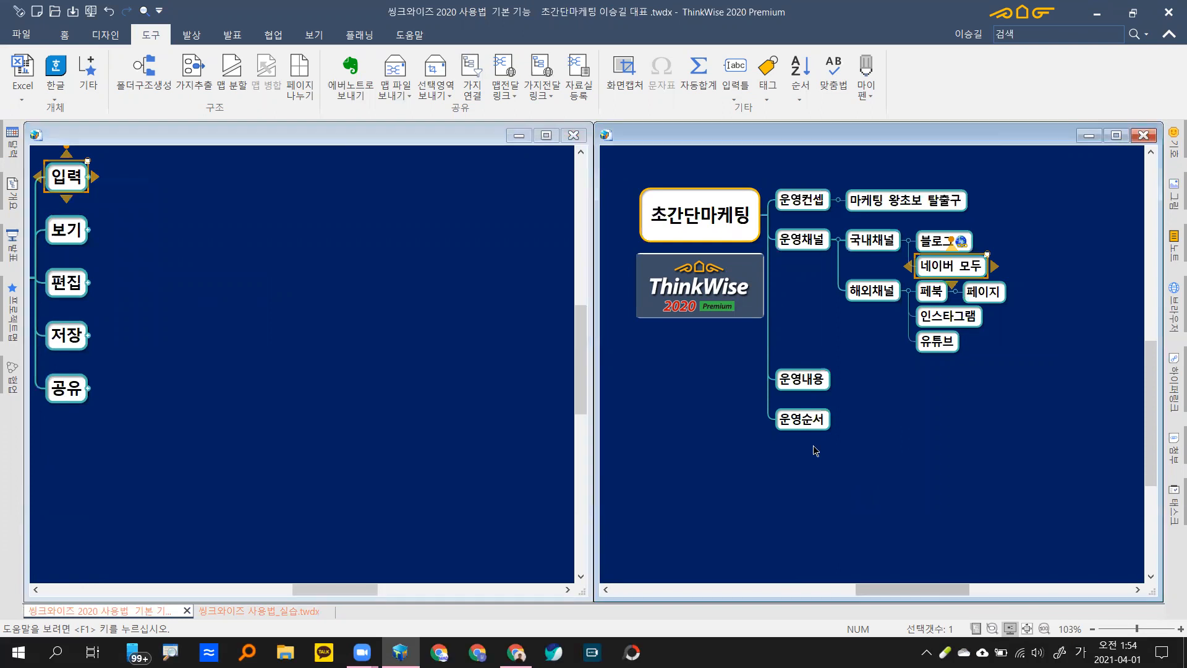
left_click(90, 229)
left_click(90, 230)
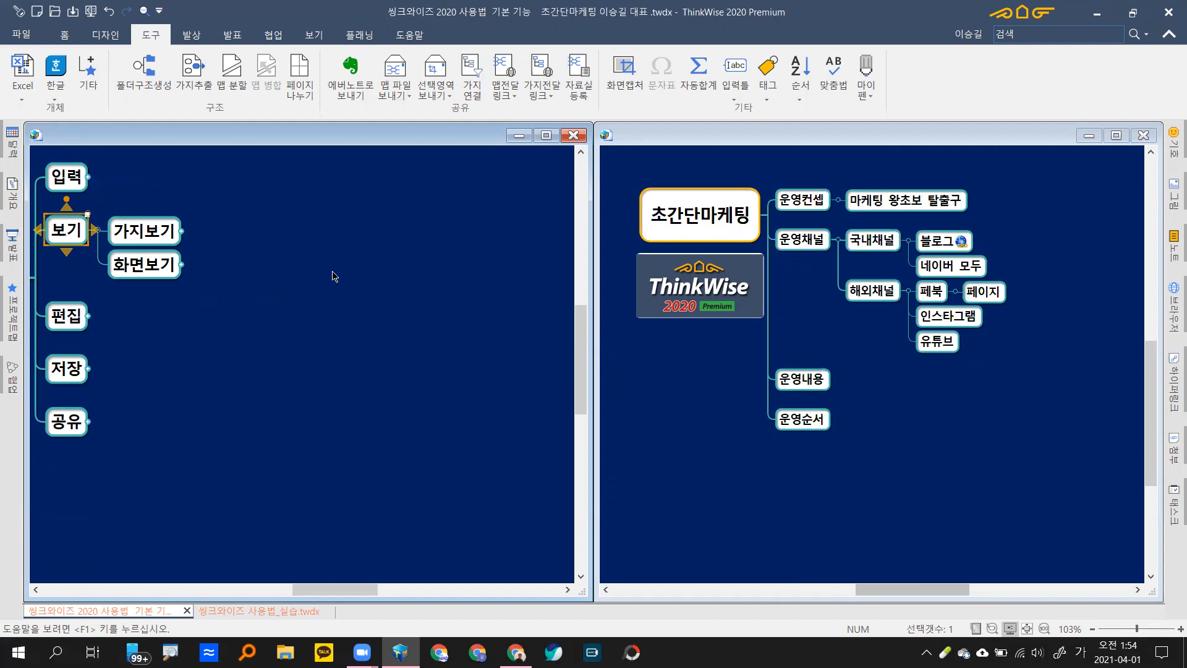
key("alt+Page_Down")
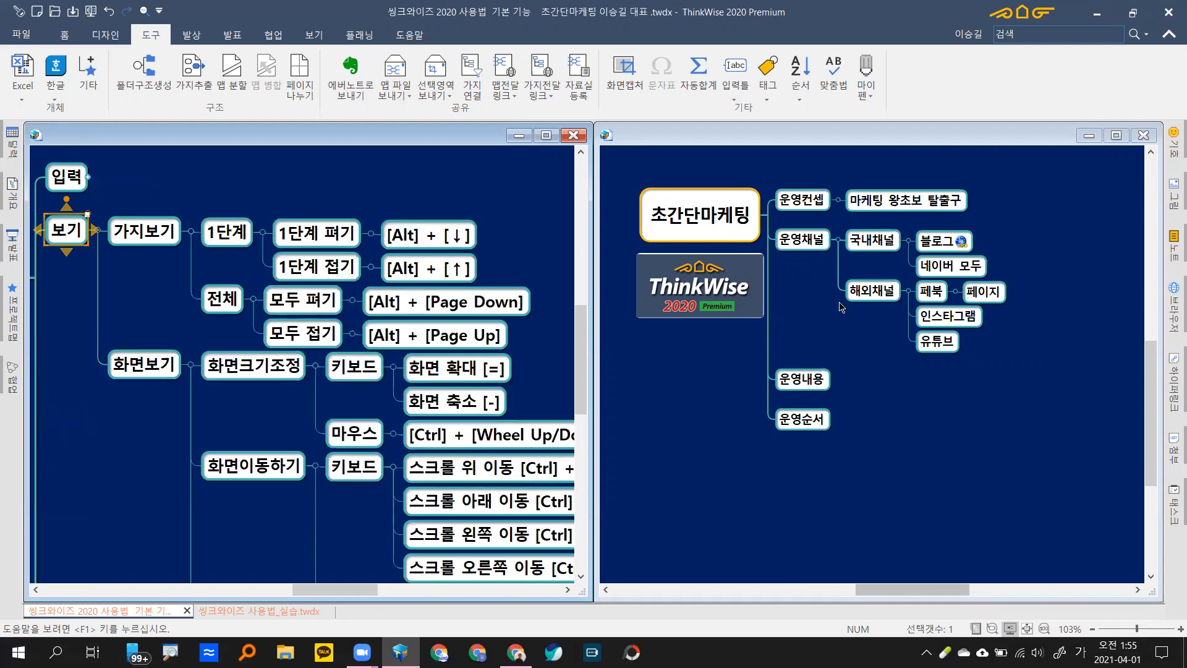
left_click(187, 365)
left_click(734, 226)
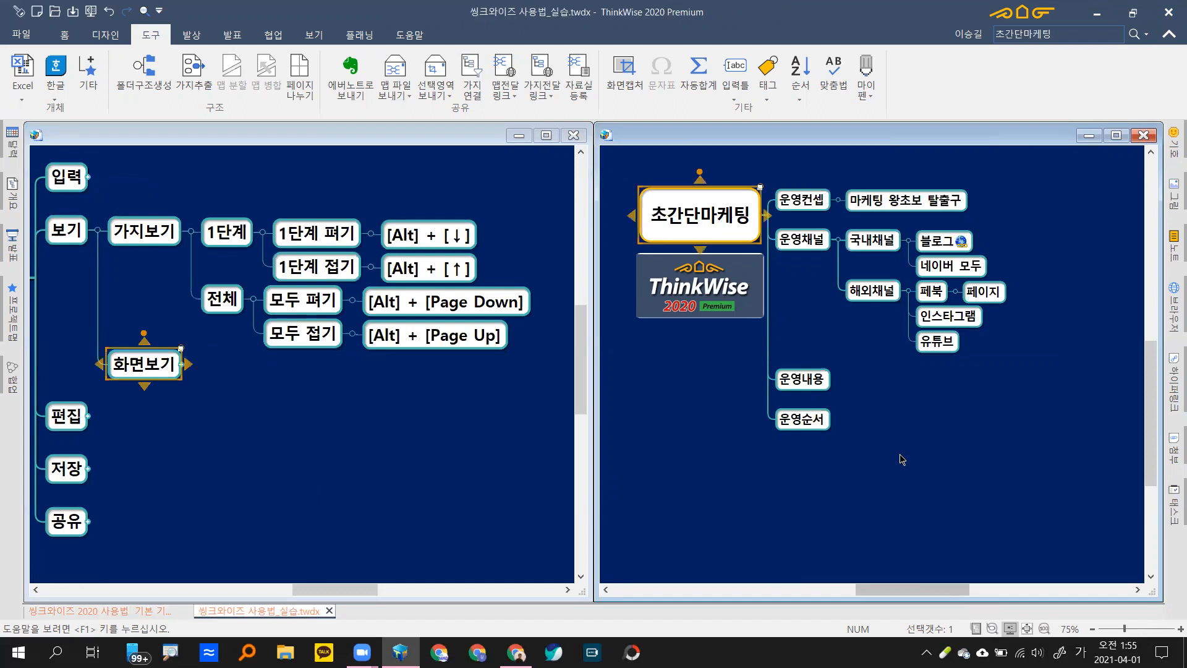
Step: Collapse 초간단마케팅 with Alt+Page Up, unfold four levels to 페이지 with Alt+Down, then fold back with Alt+Up
key("alt+Page_Up")
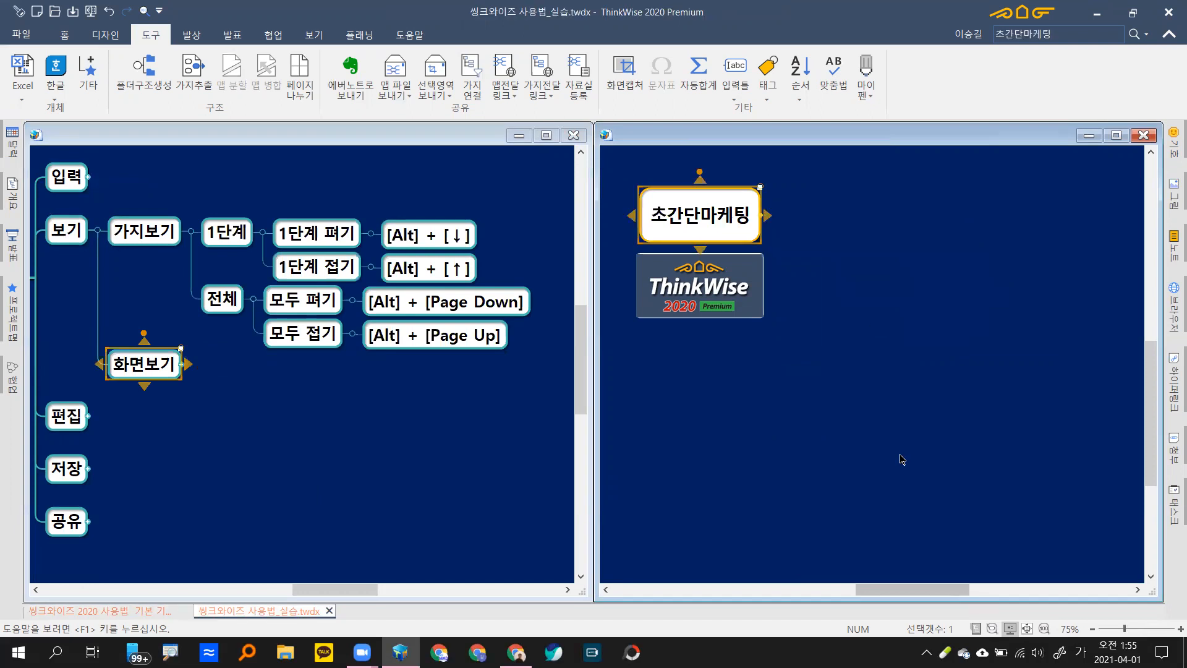
key("alt+Down")
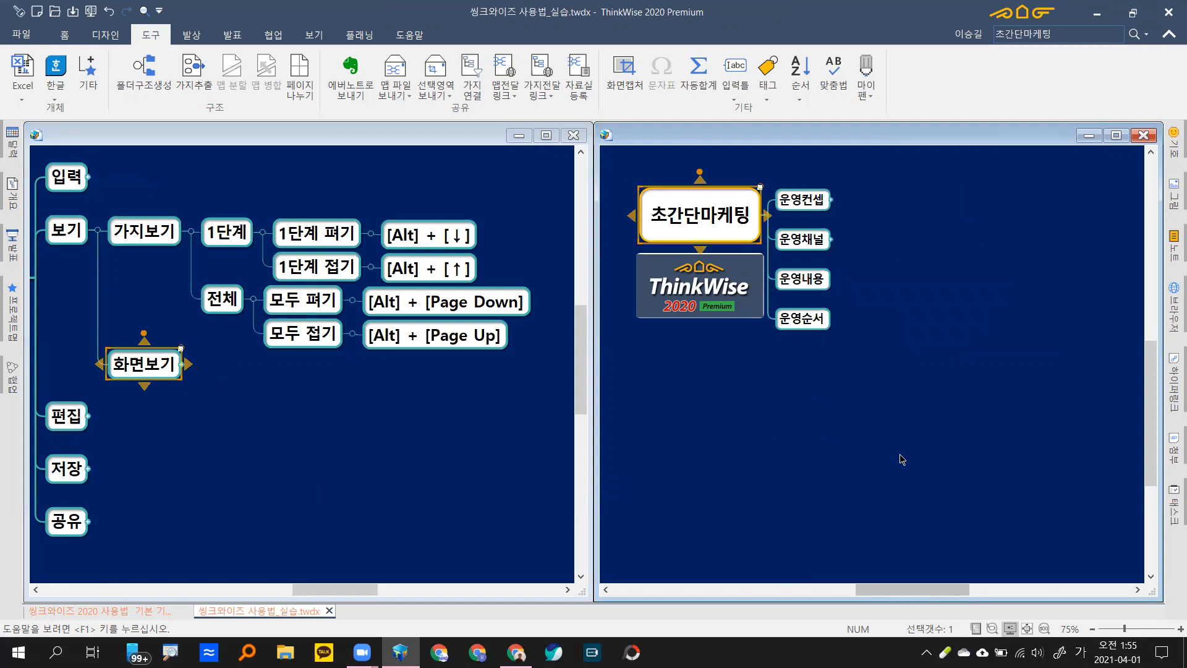
key("alt+Down")
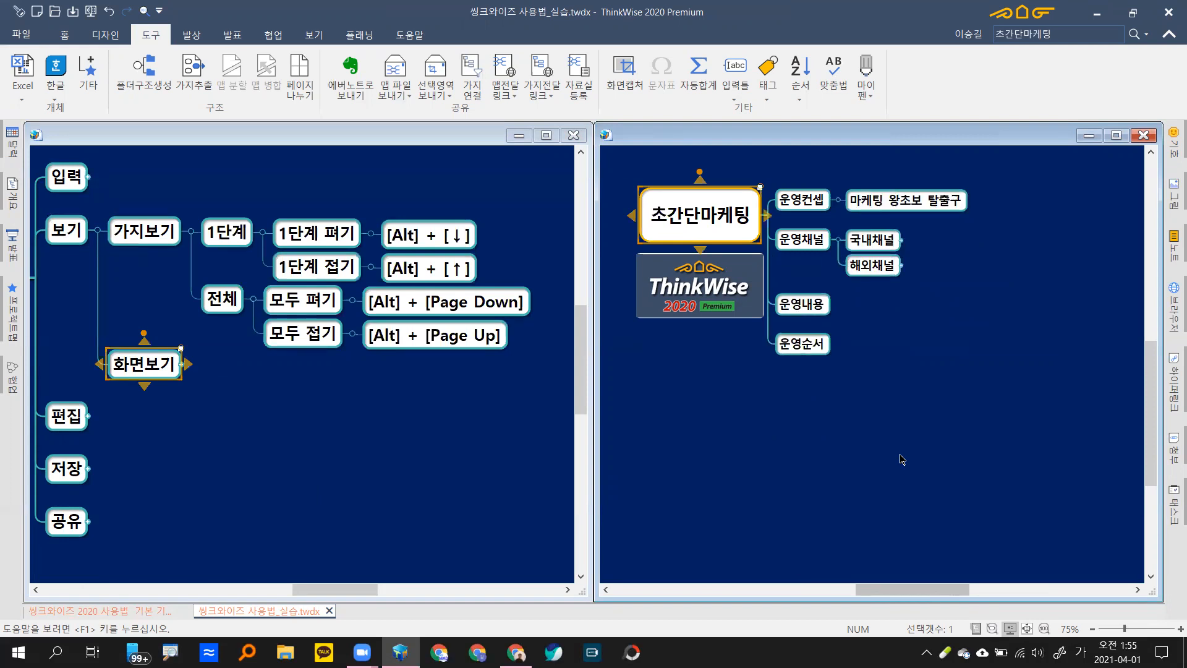
key("alt+Down")
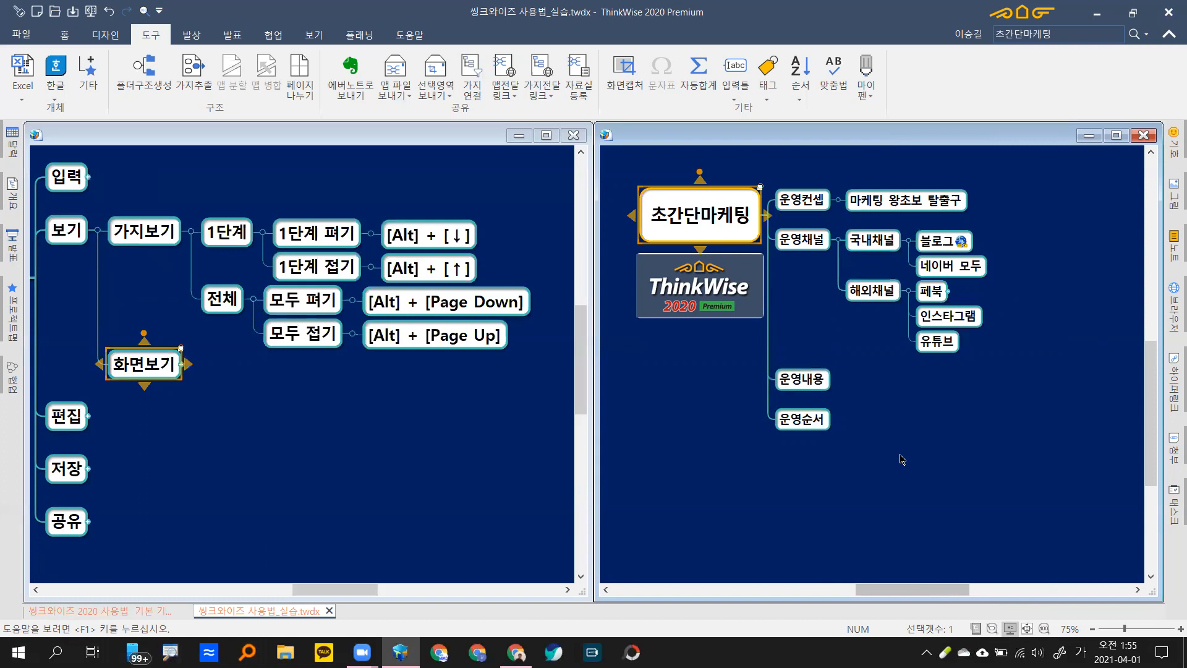
key("alt+Down")
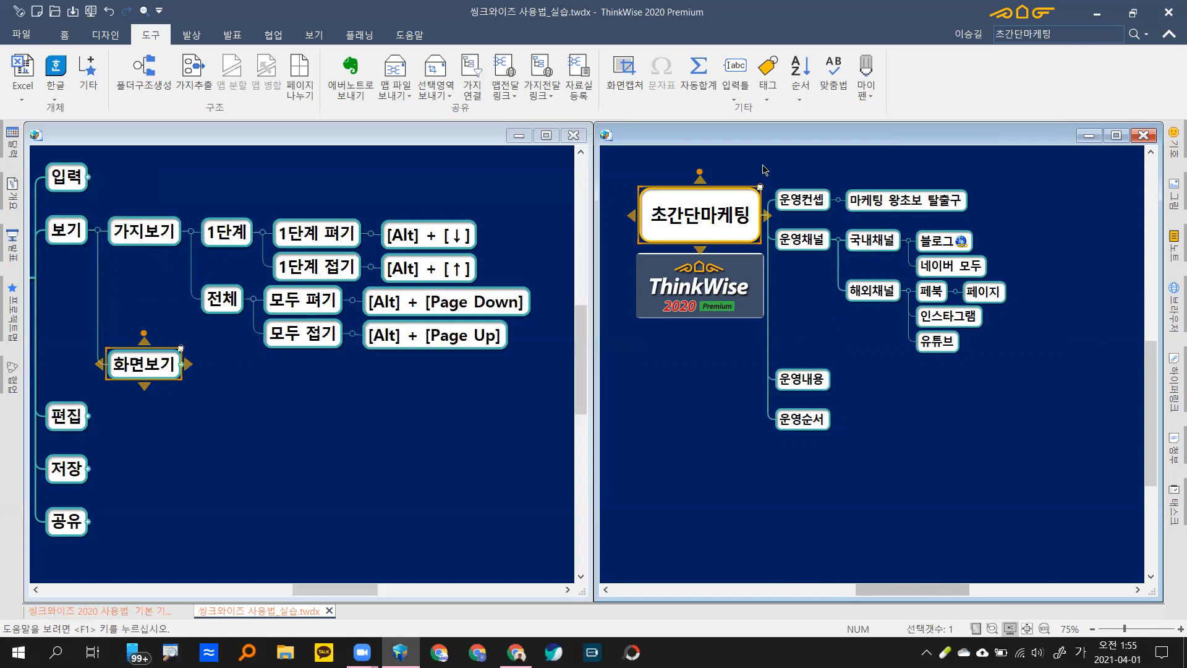
key("alt+Up")
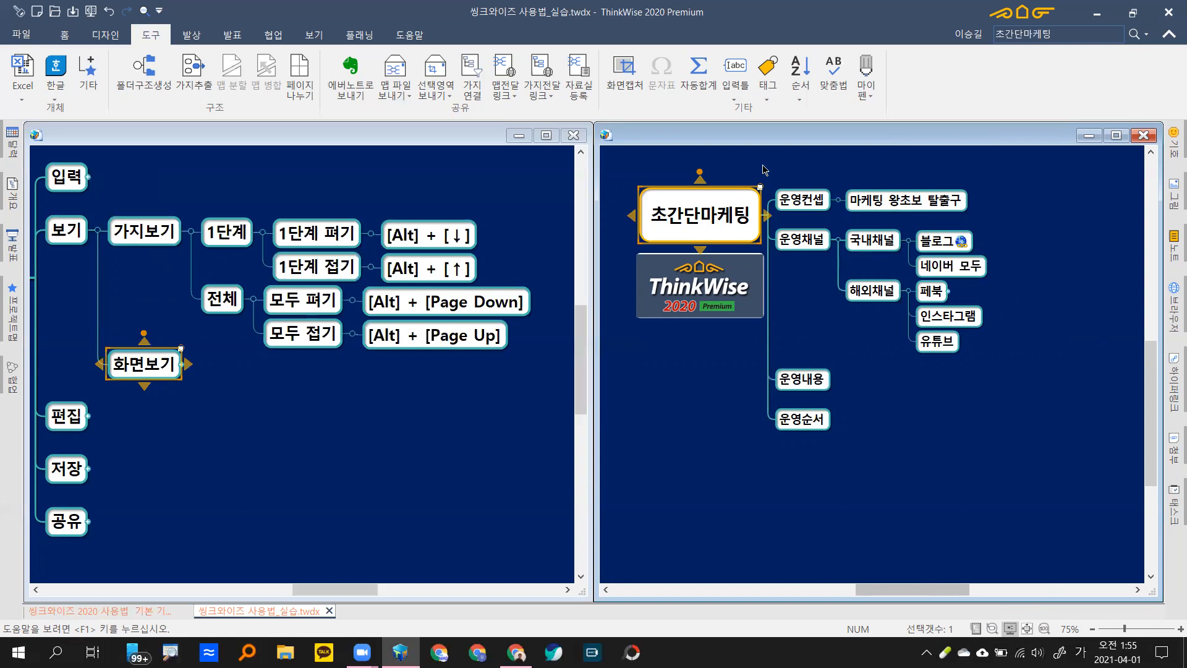
key("alt+Up")
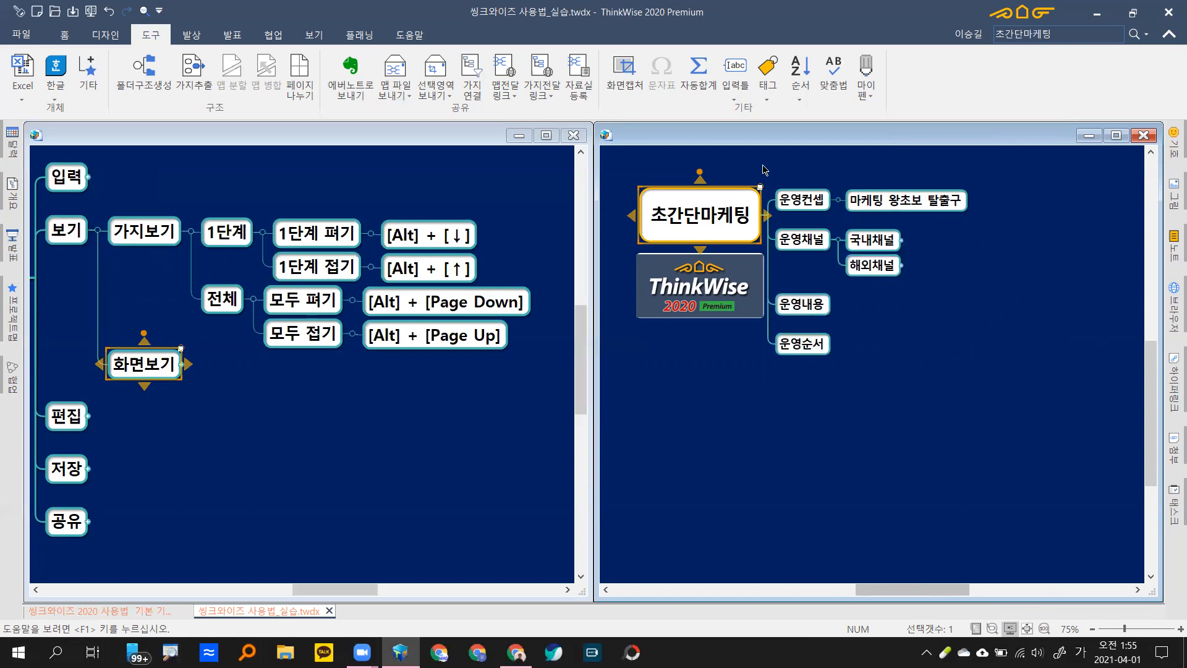
key("alt+Up")
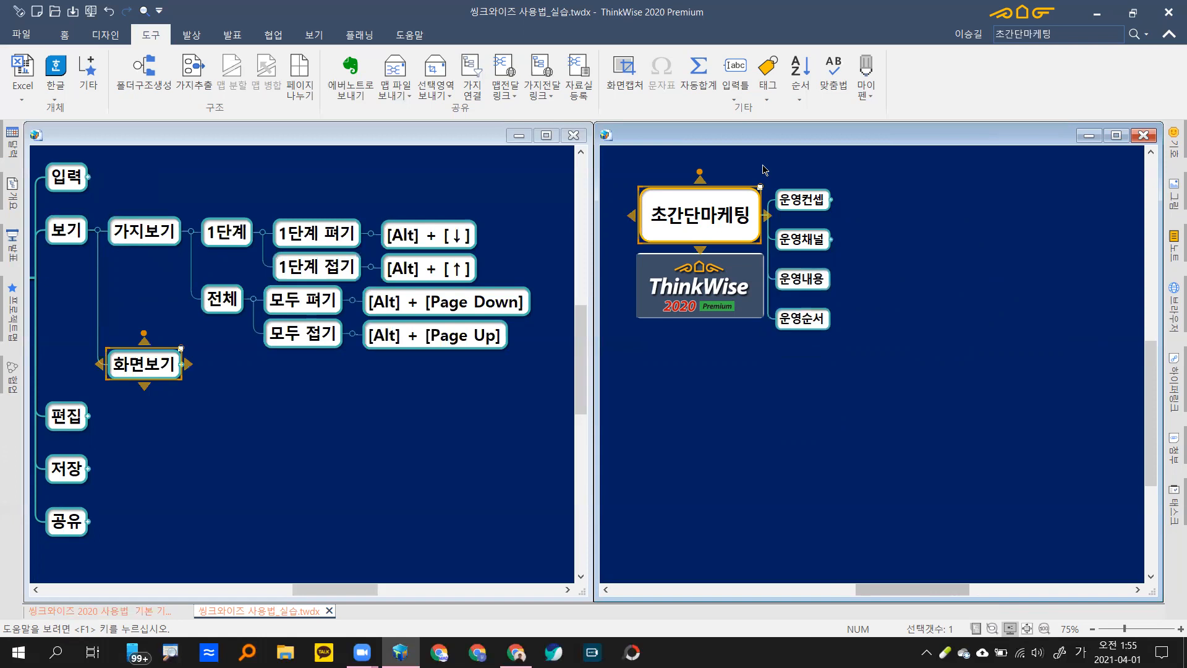
key("alt+Up")
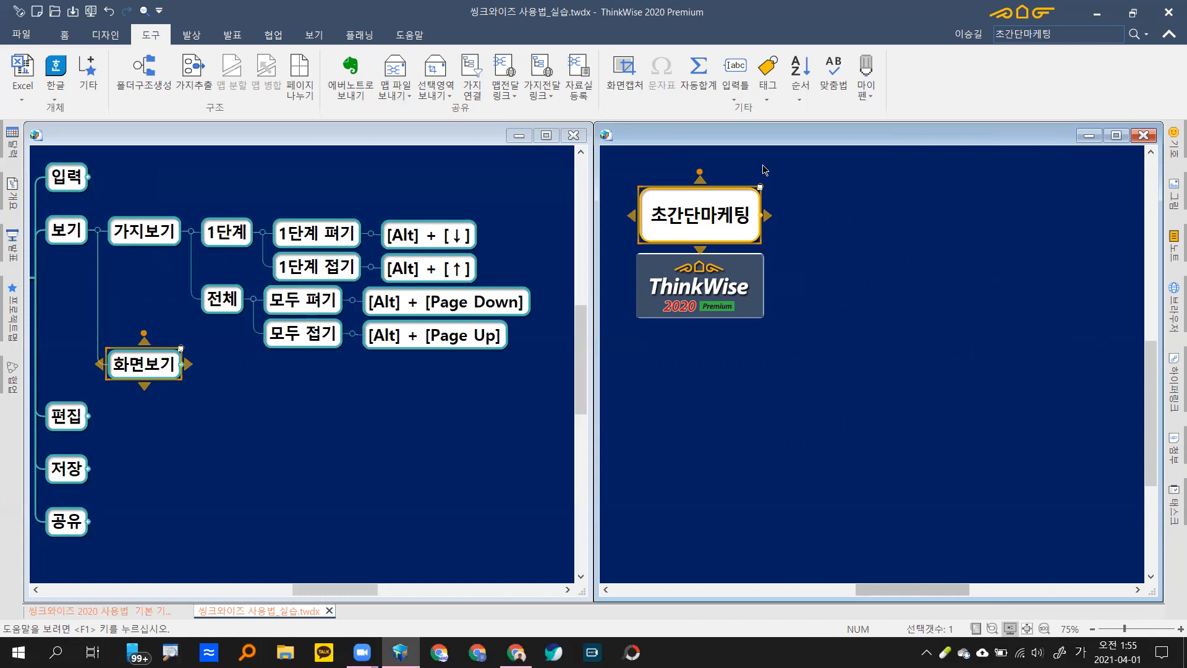
Step: Unfold three levels again, fold one back, then expand every branch with Alt+Page Down
key("alt+Down")
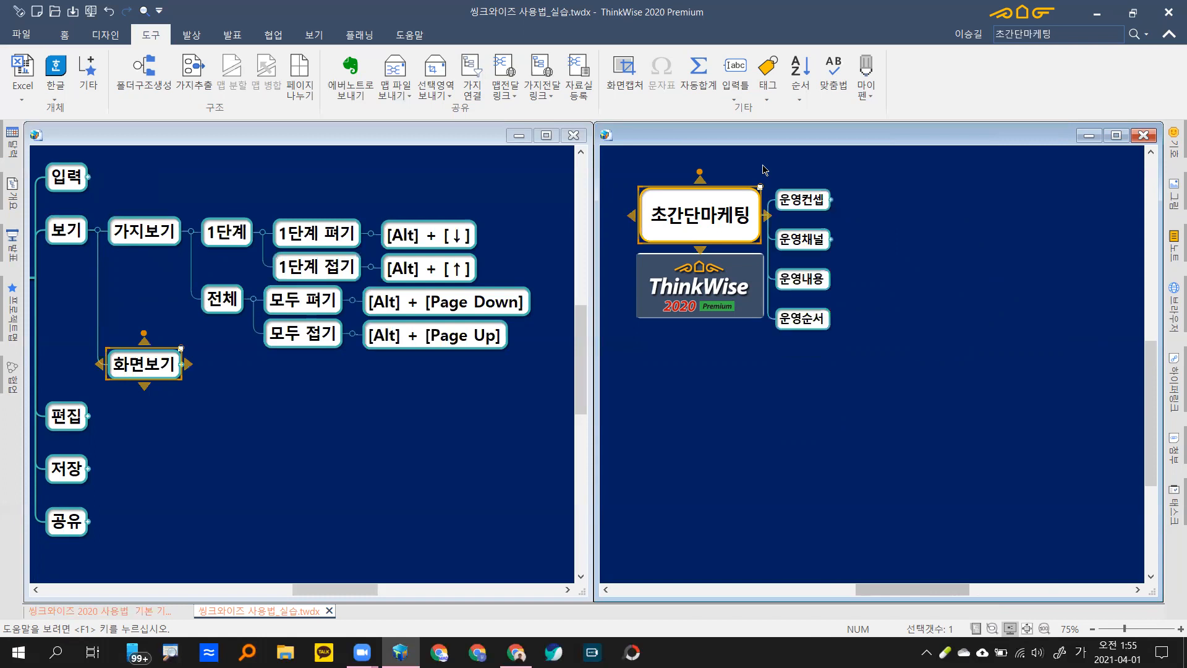
key("alt+Down")
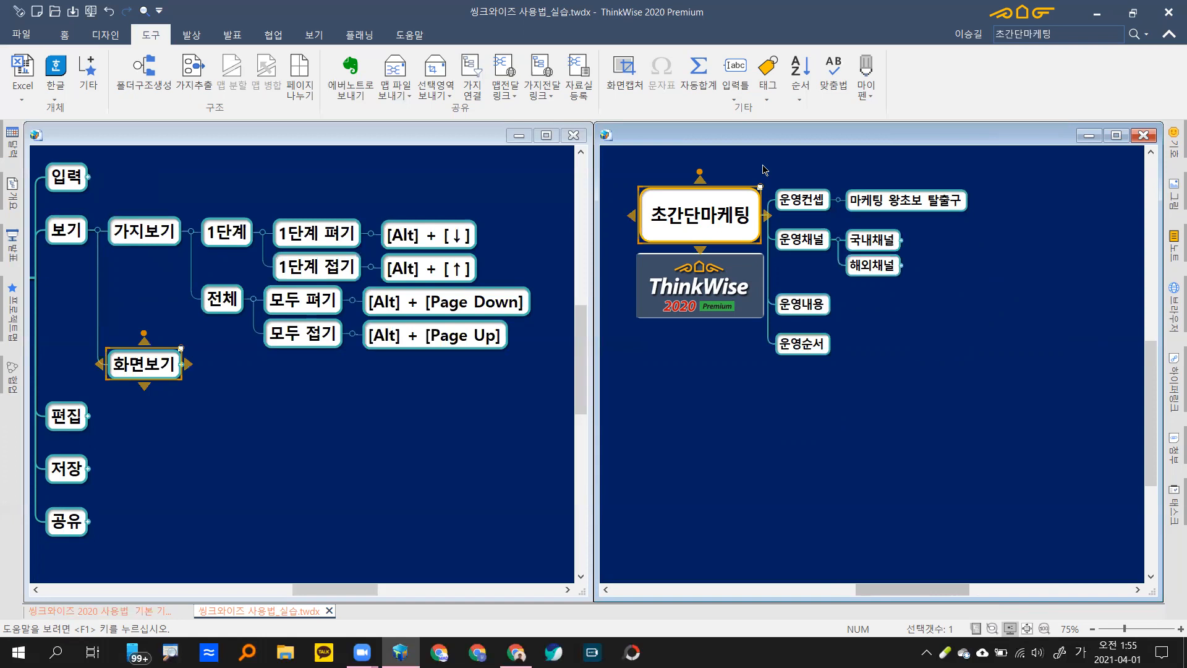
key("alt+Down")
key("alt+Down")
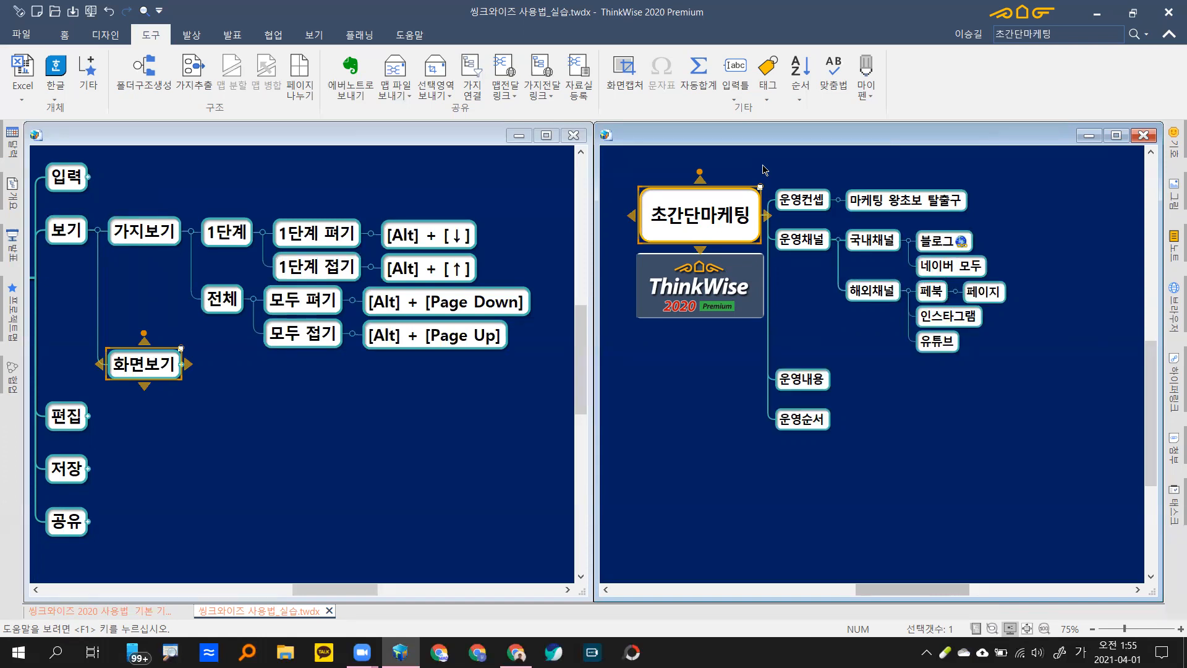
key("alt+Up")
key("alt+Up")
key("alt+Up")
key("alt+Up")
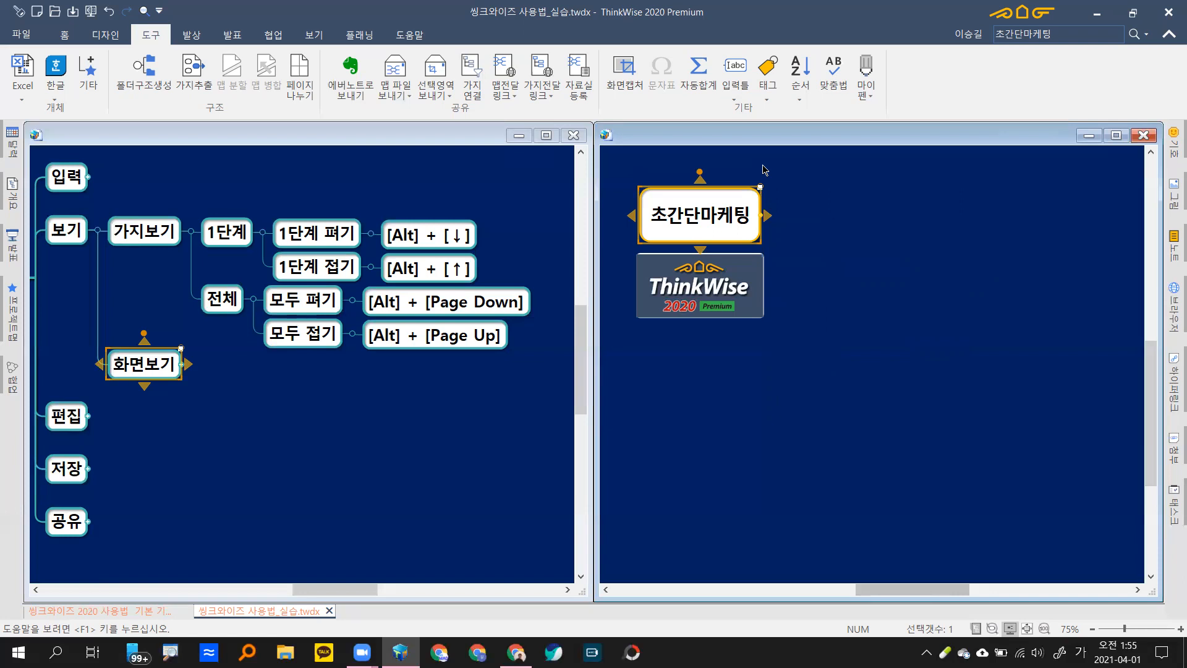
key("alt+Page_Down")
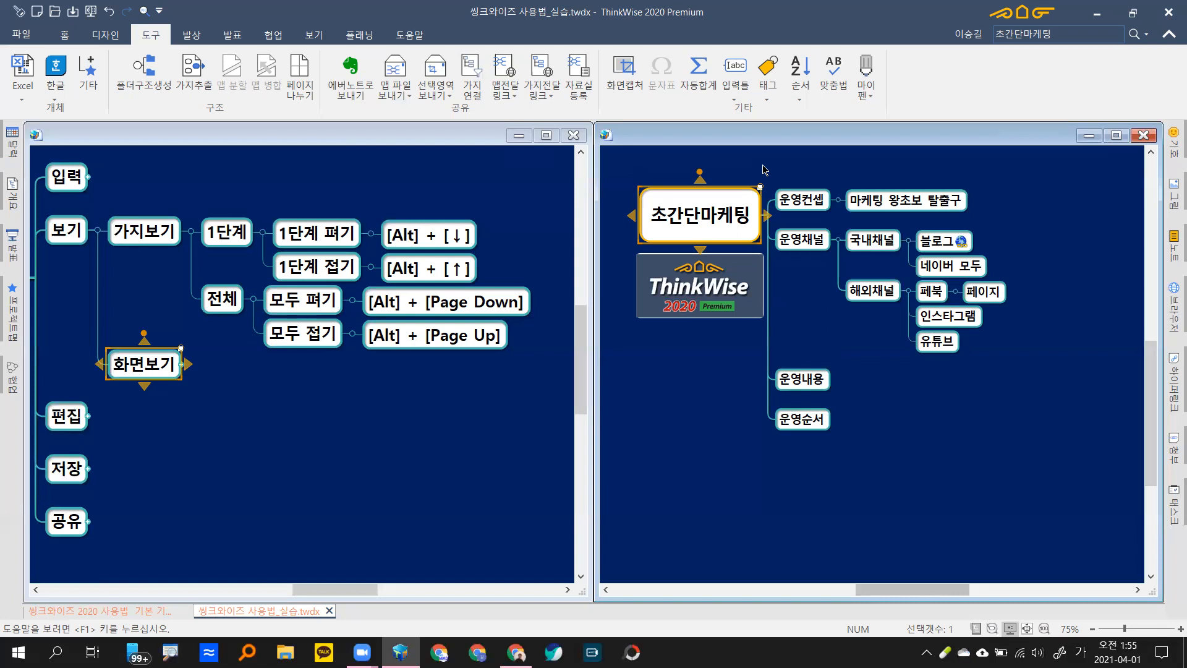
Step: Select the 초간단마케팅 root and toggle all branches with Alt+Page Up, Alt+Page Down, Alt+Page Up
left_click(797, 279)
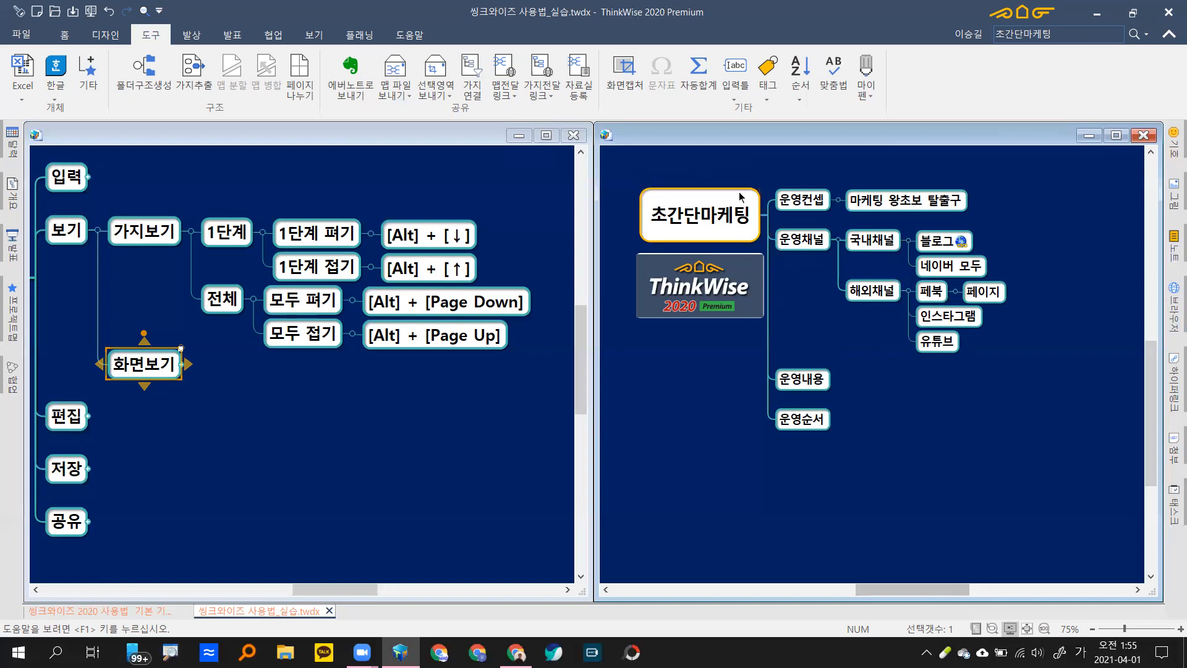
left_click(697, 212)
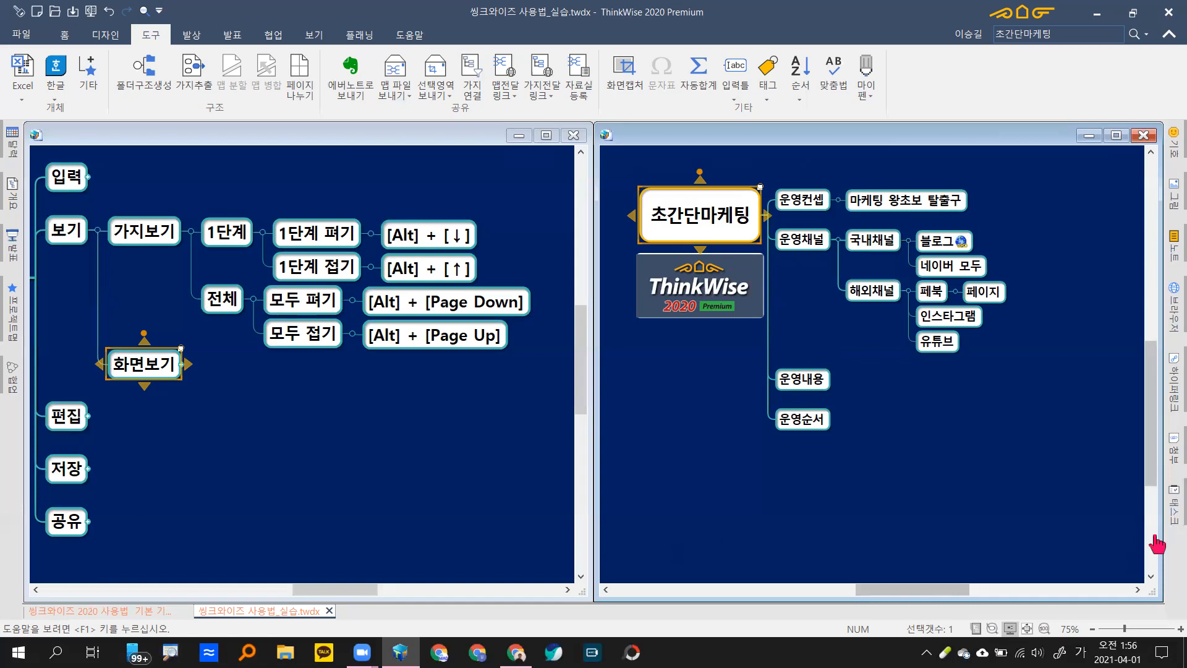
key("alt+Page_Up")
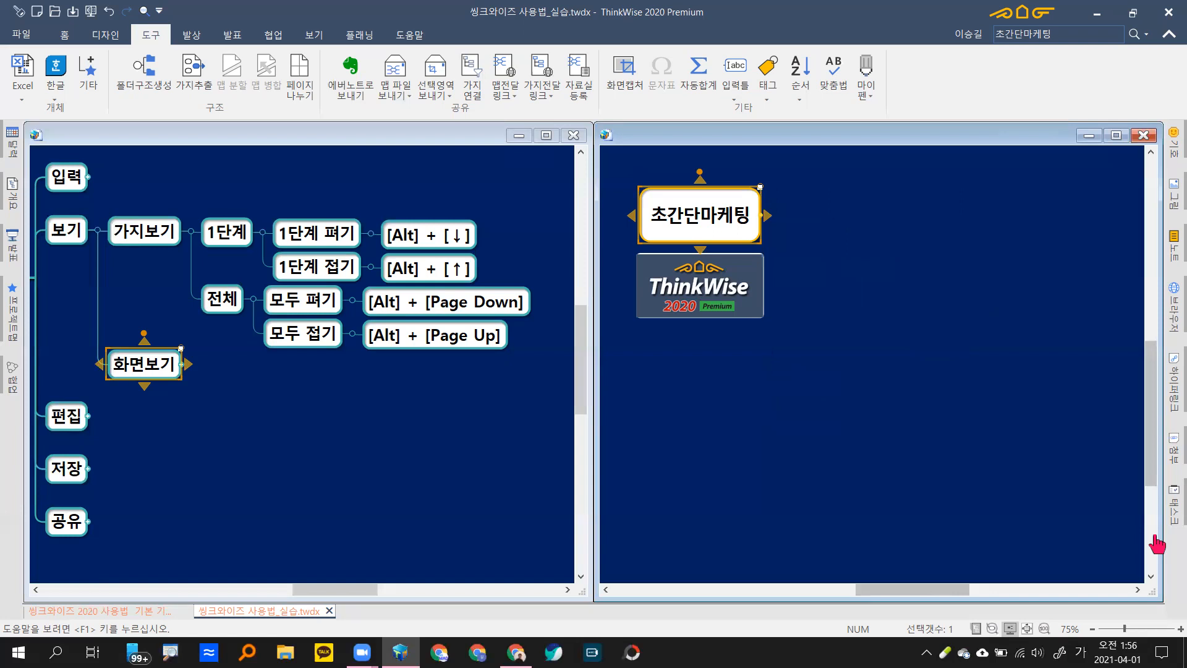
key("alt+Page_Down")
key("alt+Page_Up")
Step: Step down to the 페이지 level with Alt+Down, then fold back to the root and logo with Alt+Up
key("alt+Down")
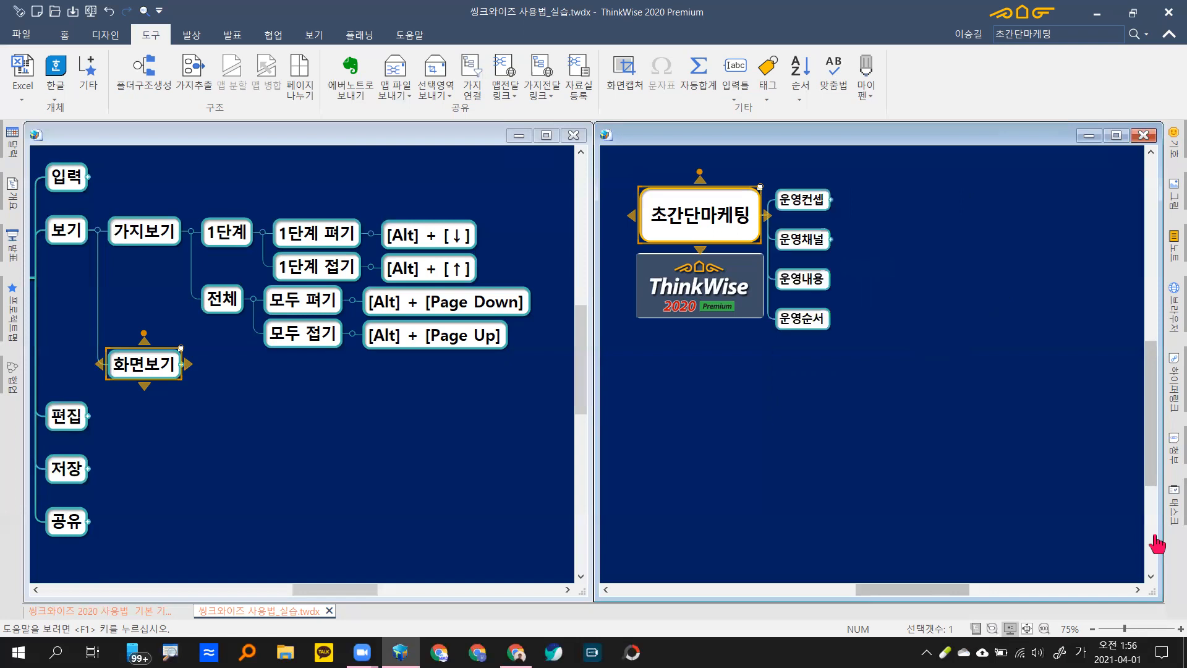
key("alt+Down")
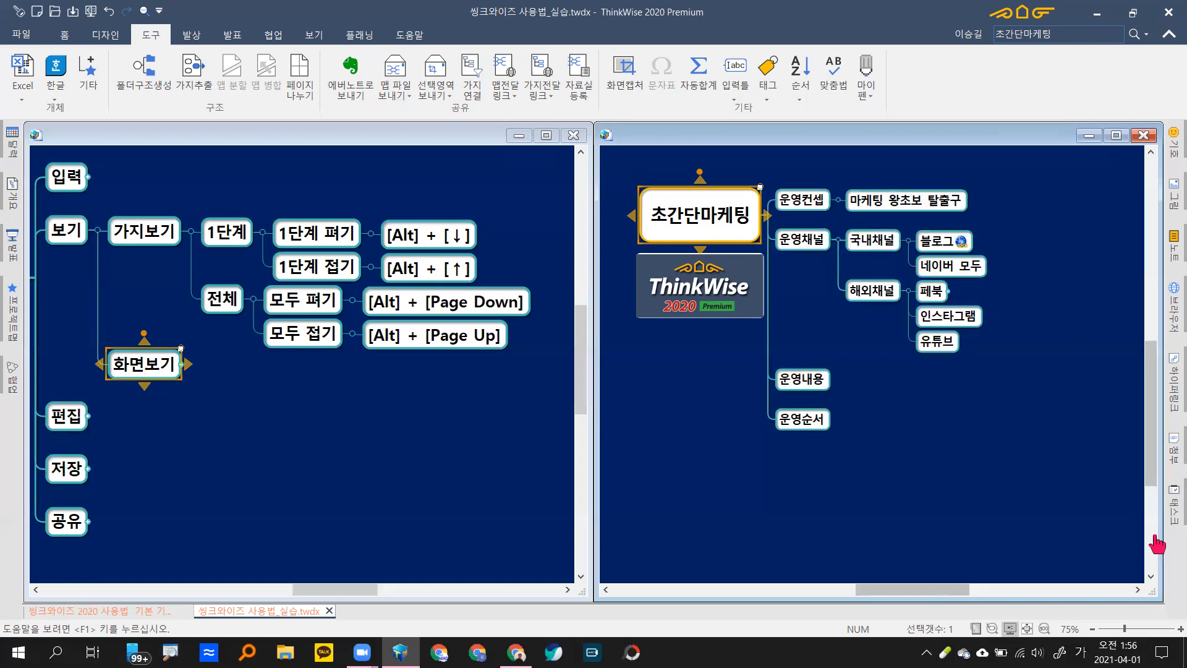
key("alt+Down")
key("alt+Up")
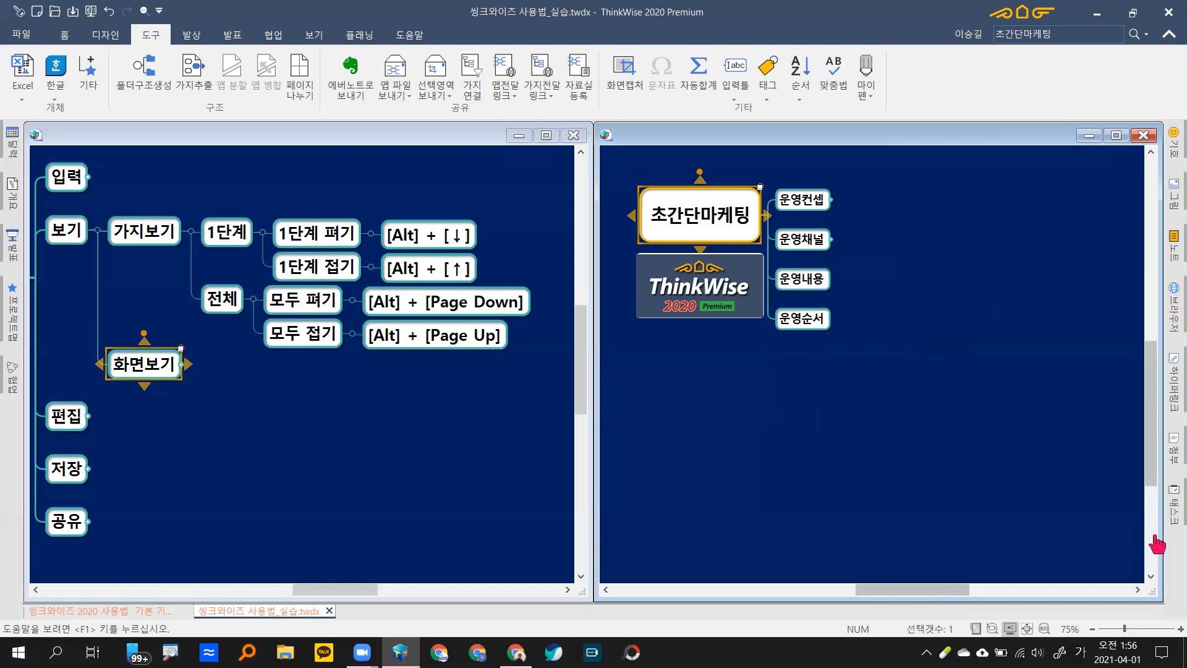
key("alt+Up")
key("alt+Down")
key("alt+Down")
key("alt+Down")
key("alt+Up")
key("alt+Up")
key("alt+Up")
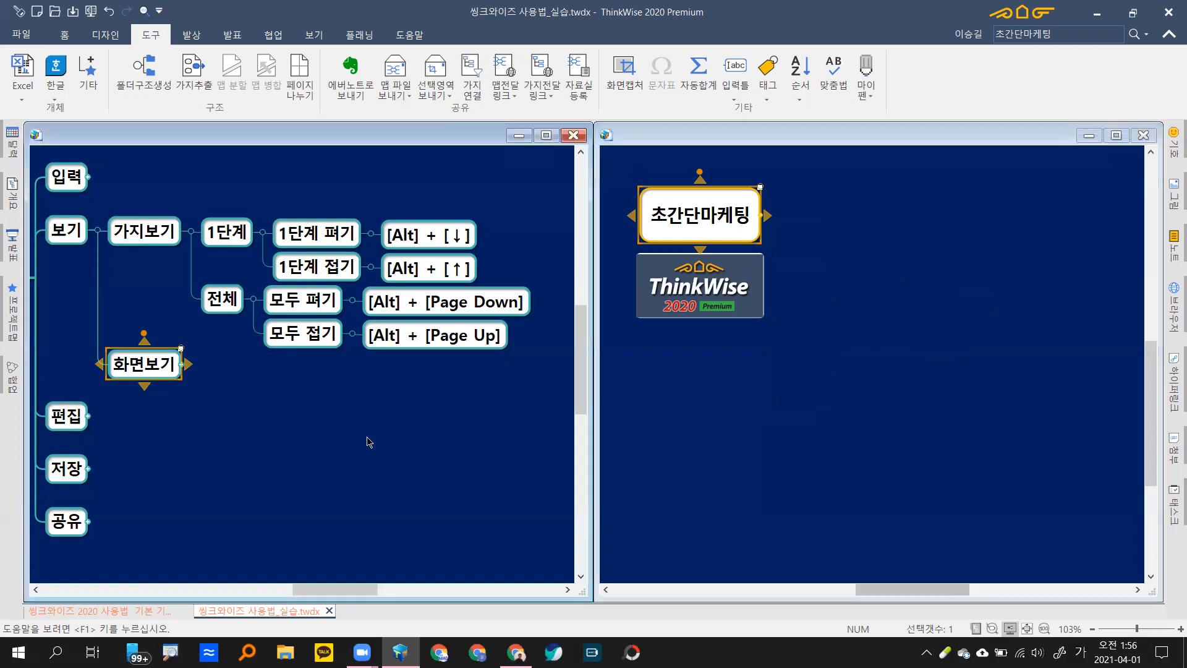
Step: In the guide map, fold 가지보기 and unfold 화면보기 to show shortcuts like 전체화면보기 F11
key("ctrl+Tab")
left_click_drag(370, 436, 360, 421)
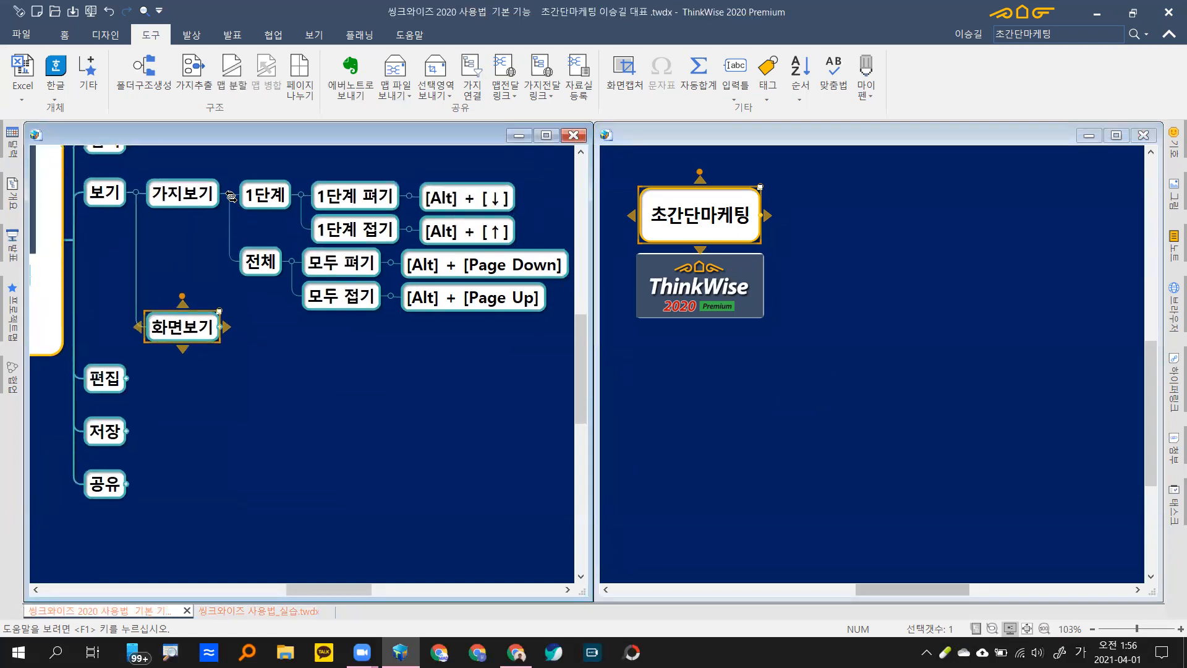
left_click(231, 195)
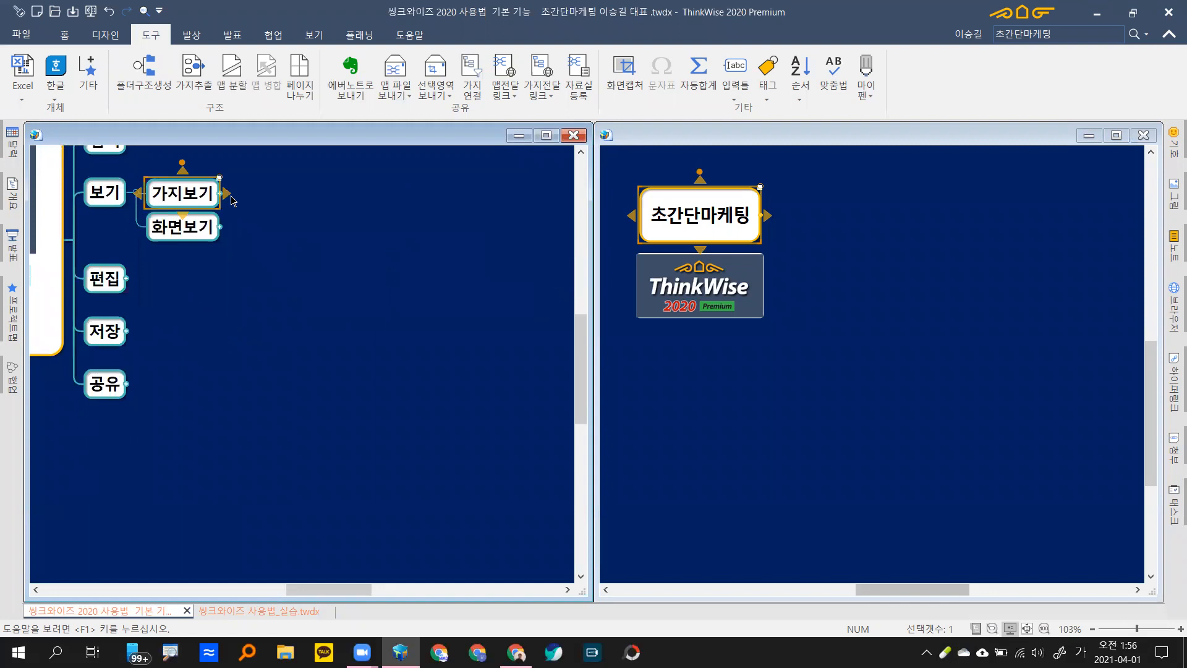
left_click(224, 228)
left_click_drag(307, 417, 225, 359)
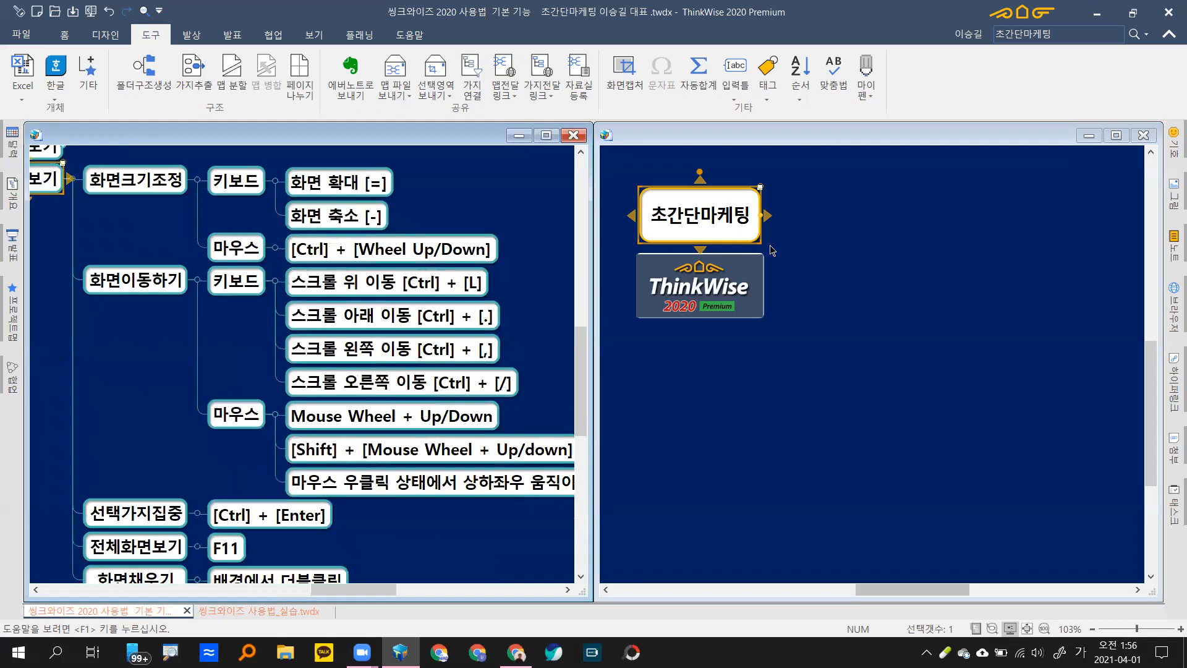
Step: Activate the practice map and expand 초간단마케팅 to show its four main branches
left_click(859, 337)
left_click(755, 232)
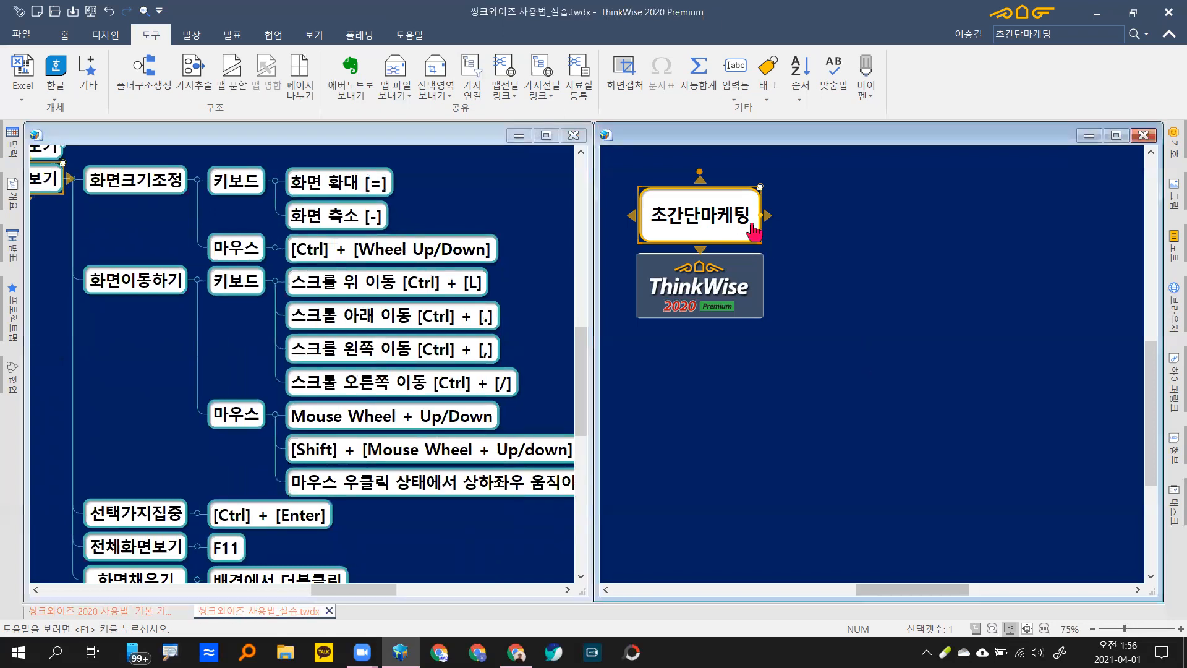
left_click(754, 232)
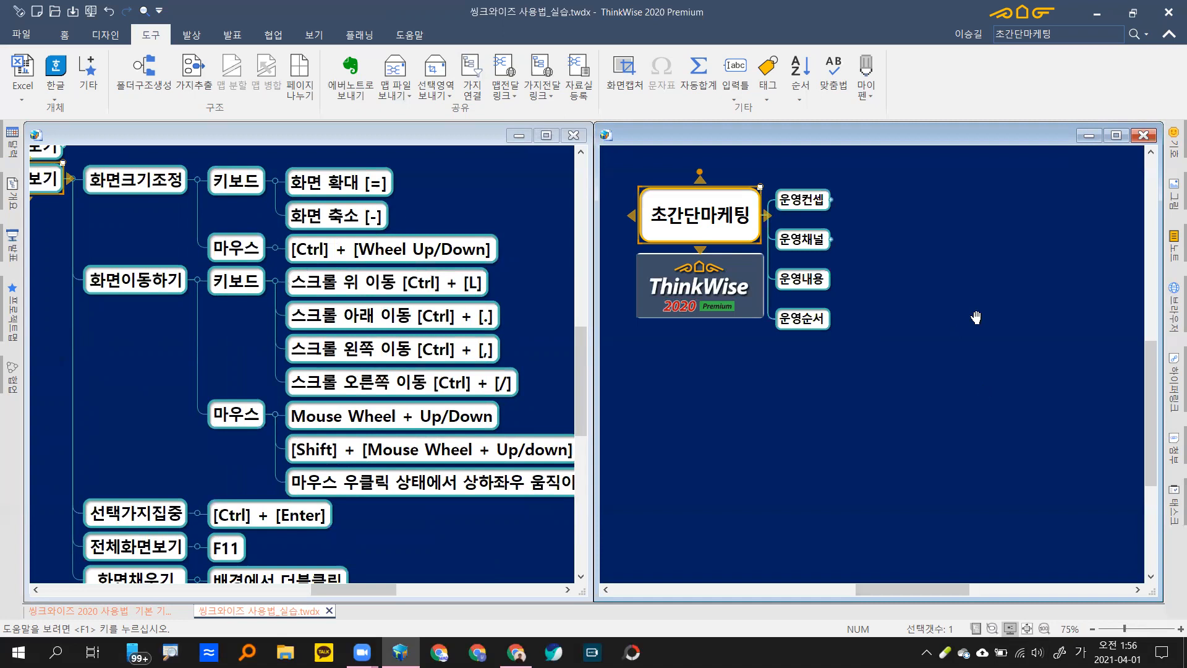
Step: Pan the practice map, zoom in twice with =, and zoom back out with -
scroll(977, 346, "up", 3)
scroll(959, 387, "down", 3)
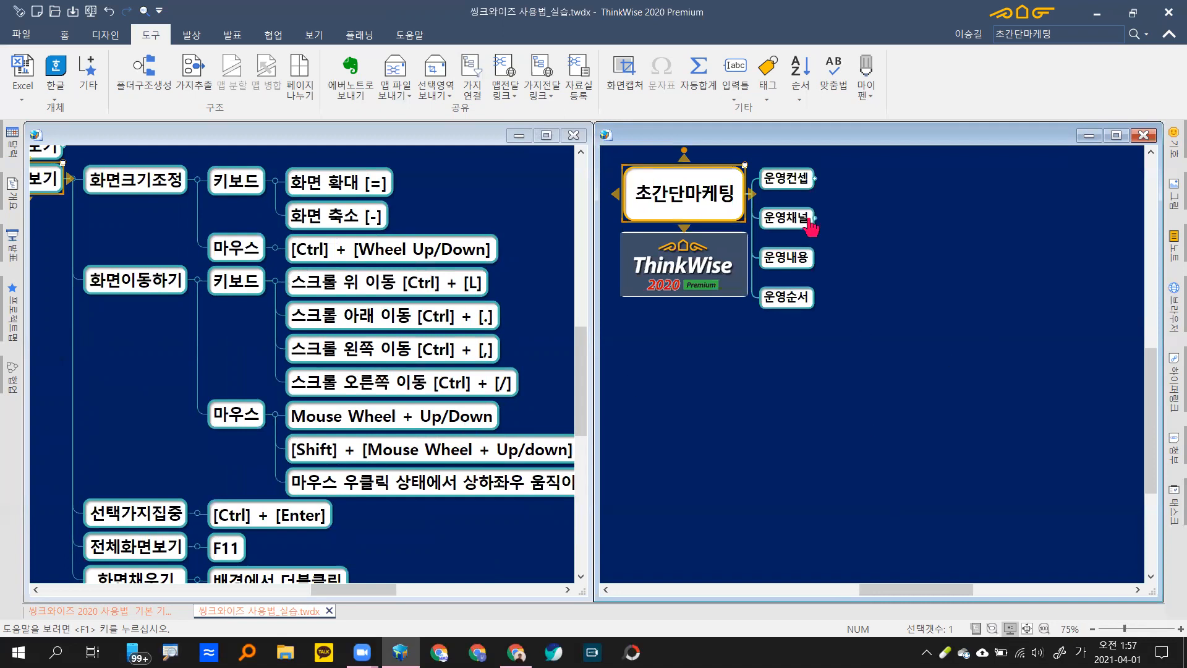
left_click_drag(958, 328, 984, 340)
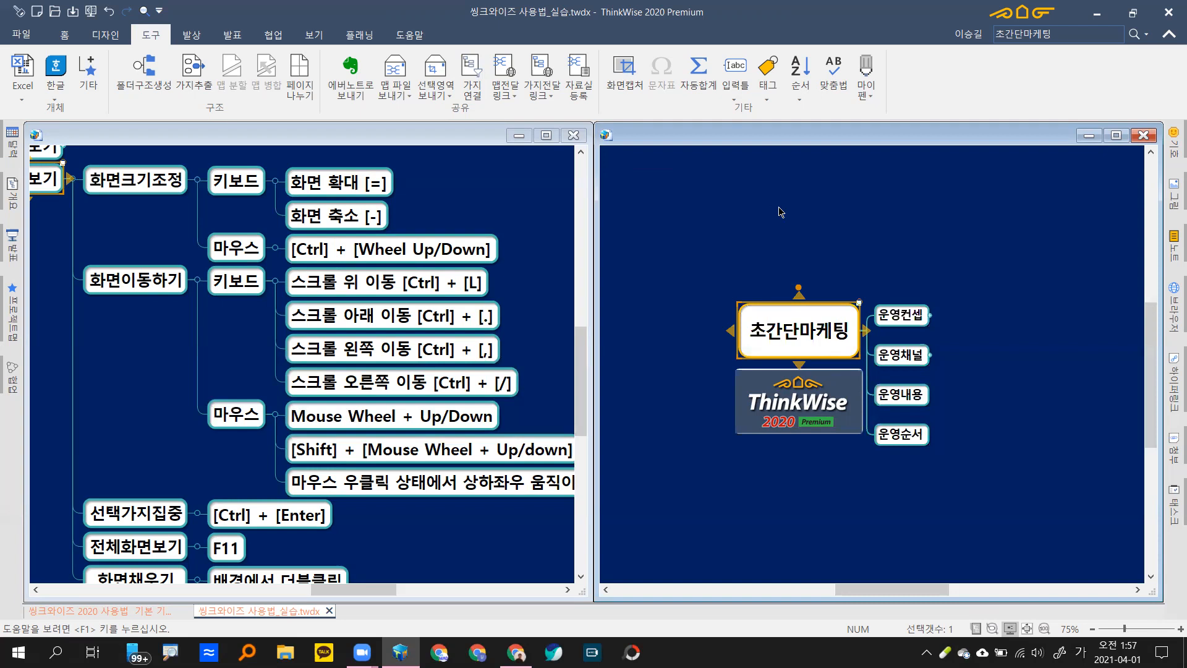
key("equal")
key("equal")
key("equal")
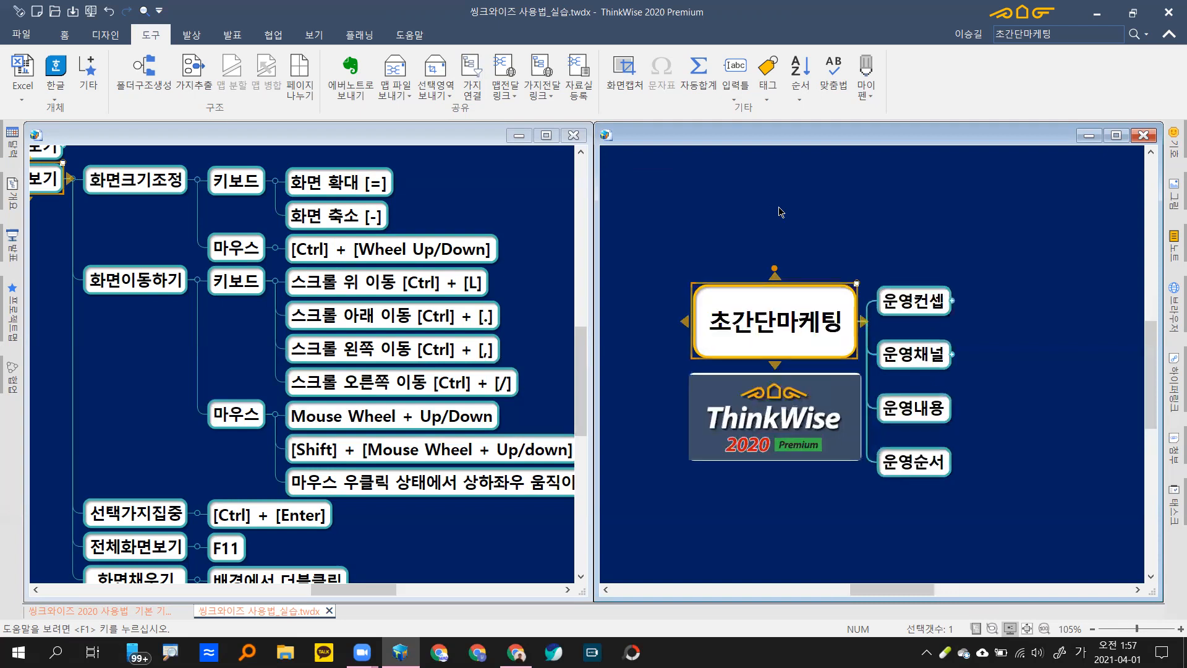
key("equal")
key("equal")
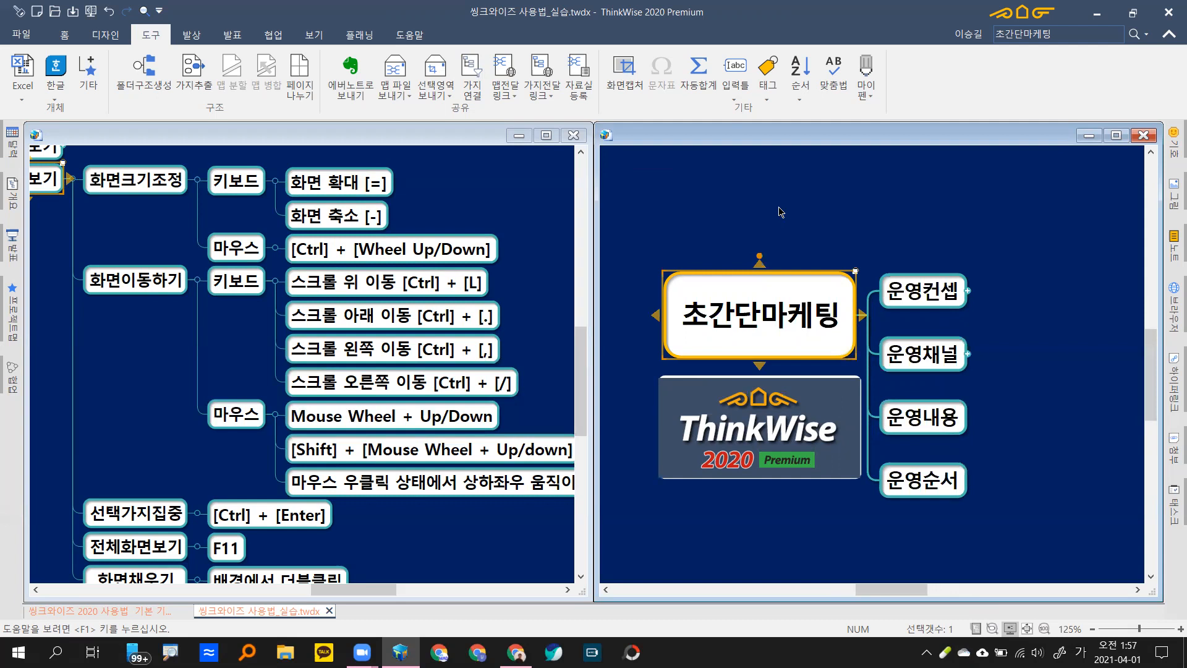
key("minus")
key("minus")
key("minus")
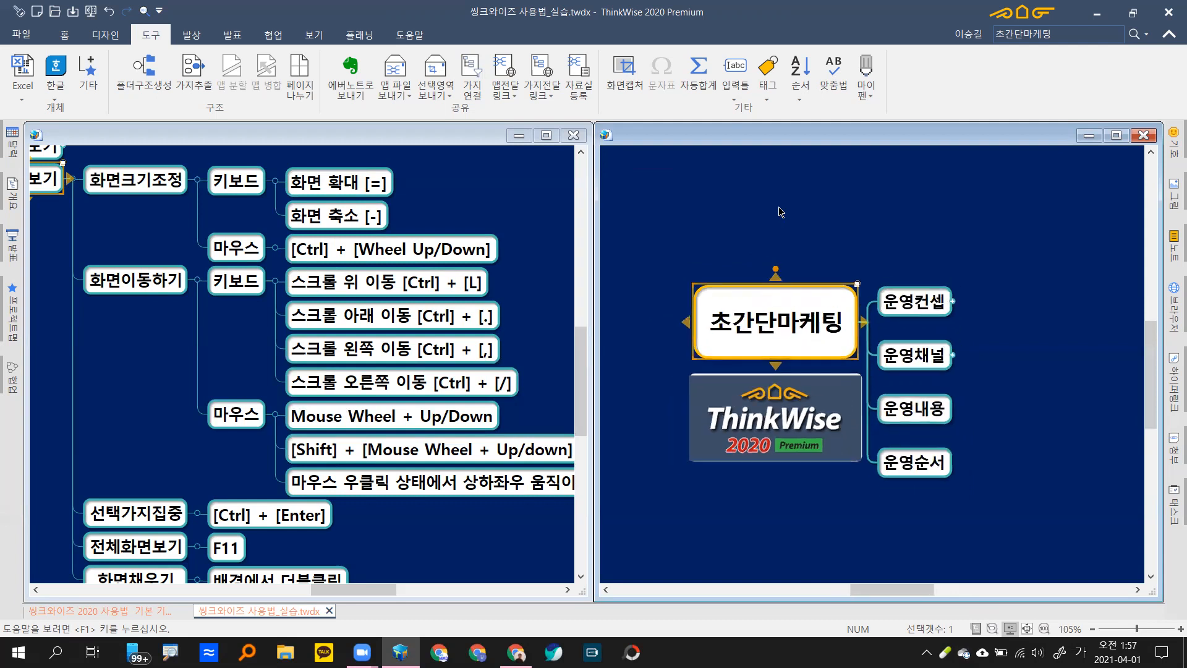
Step: Zoom out to original size, resize with Ctrl+wheel, and deselect the central topic
key("minus")
key("minus")
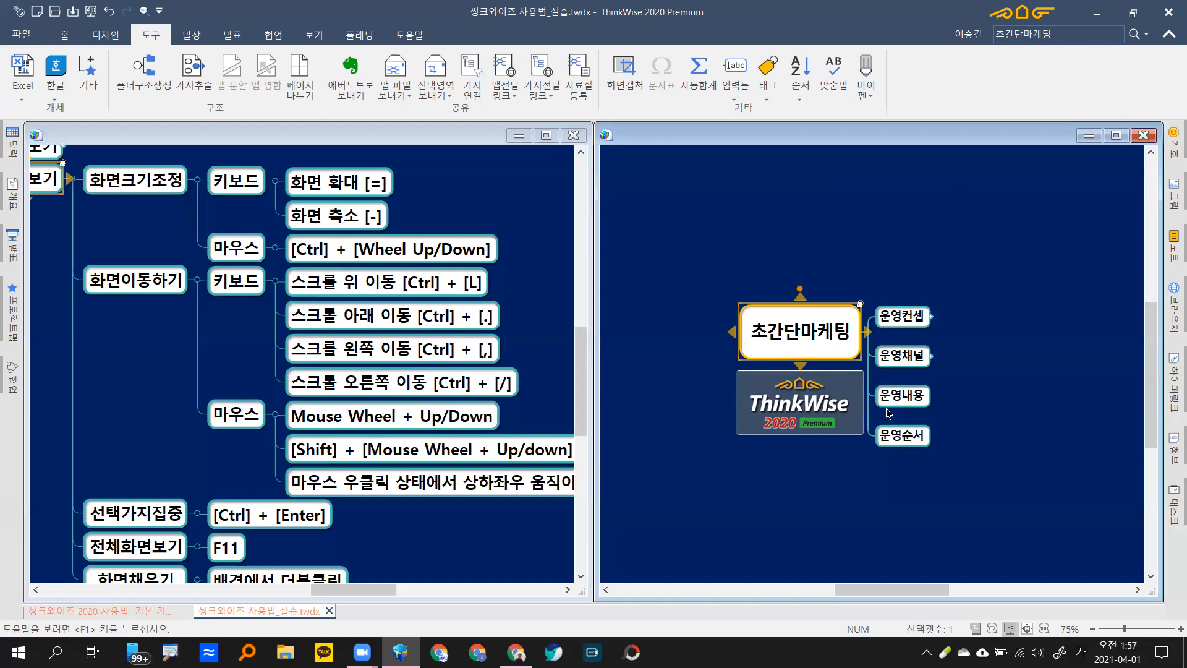
scroll(887, 414, "up", 2)
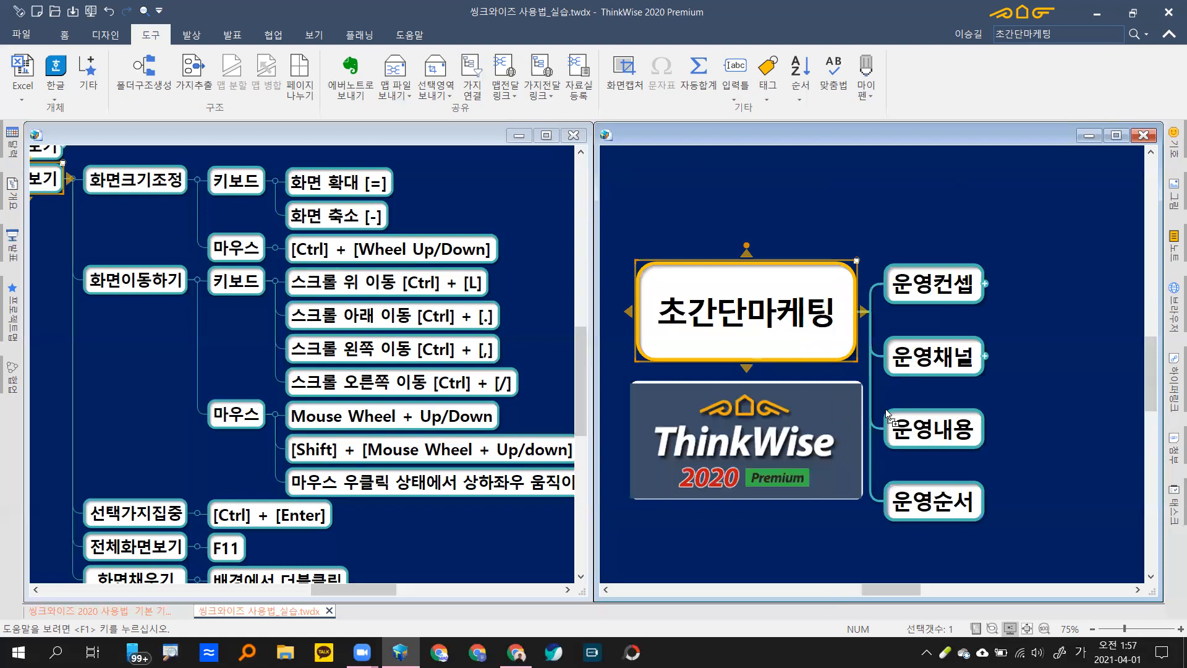
scroll(888, 414, "up", 2)
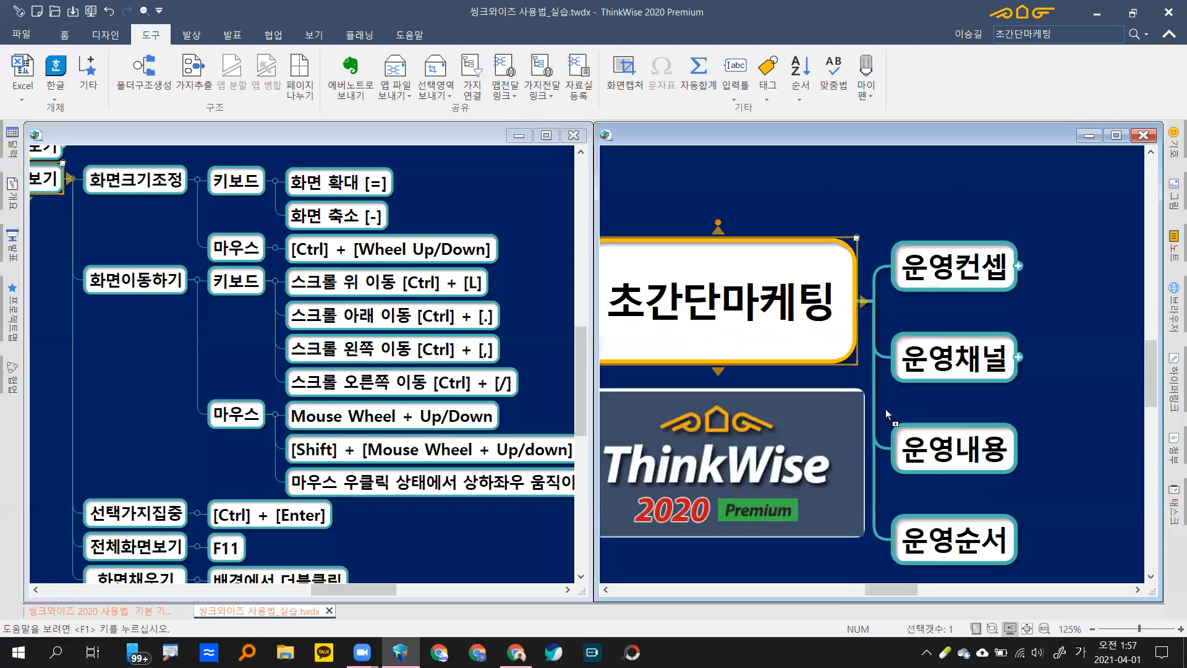
scroll(885, 410, "down", 1)
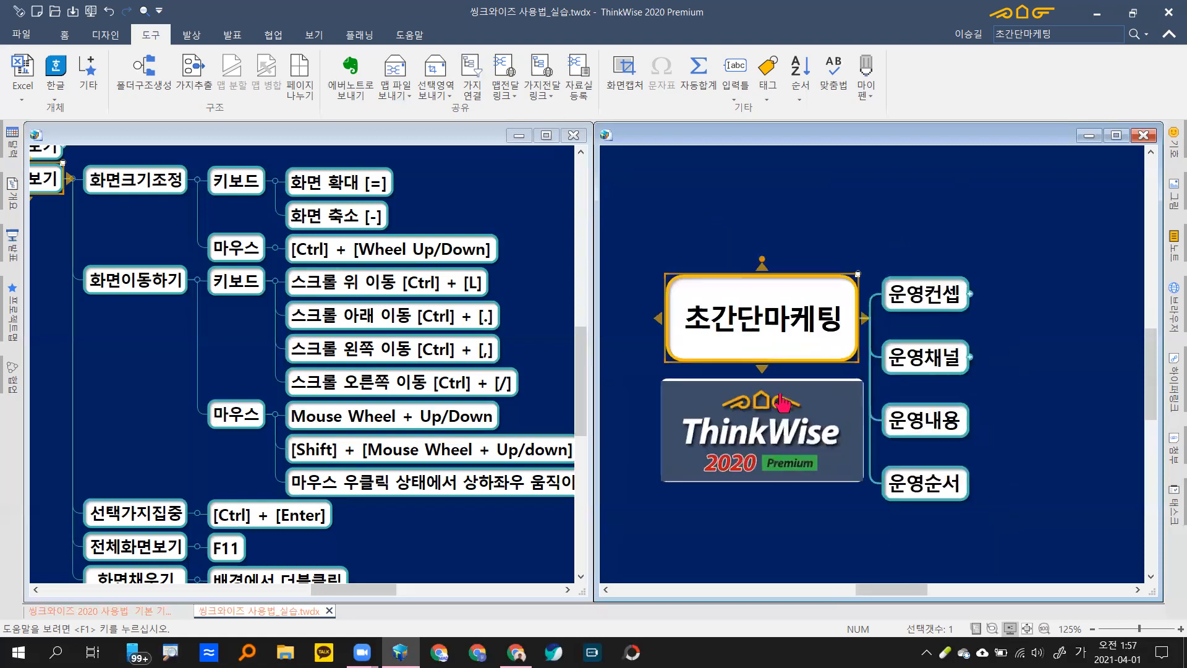
left_click(837, 235)
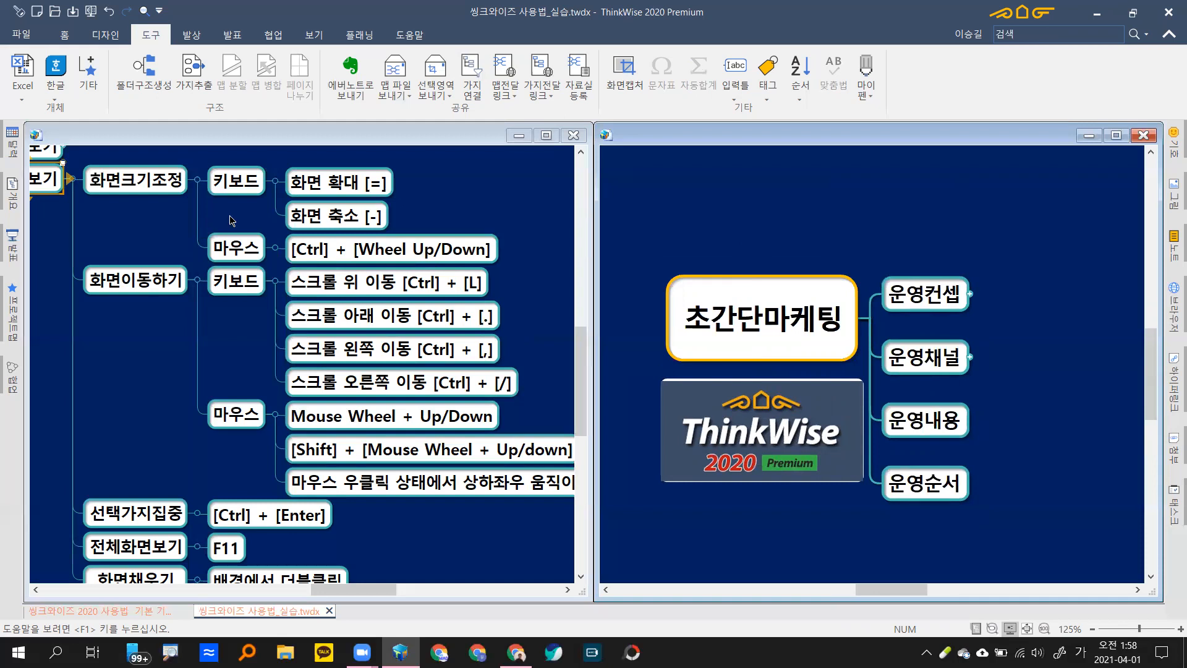
left_click(195, 178)
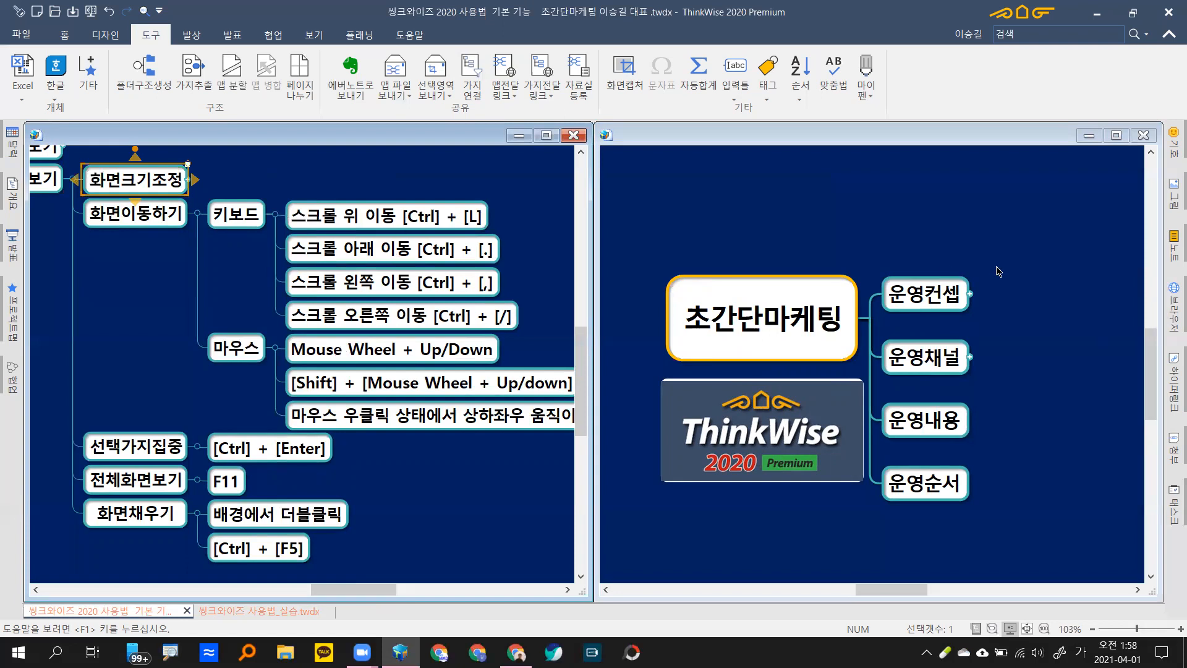
left_click_drag(1069, 306, 1089, 378)
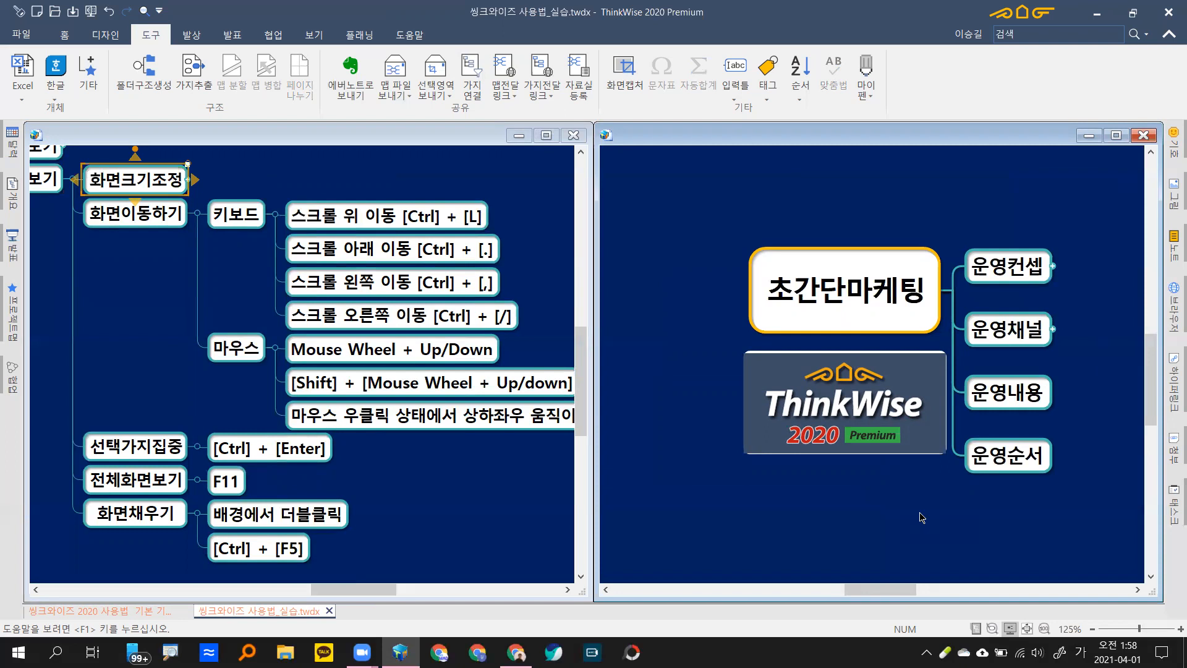
Step: Scroll the right map view left and right repeatedly with Ctrl+, and Ctrl+/
key("ctrl+comma")
key("ctrl+comma")
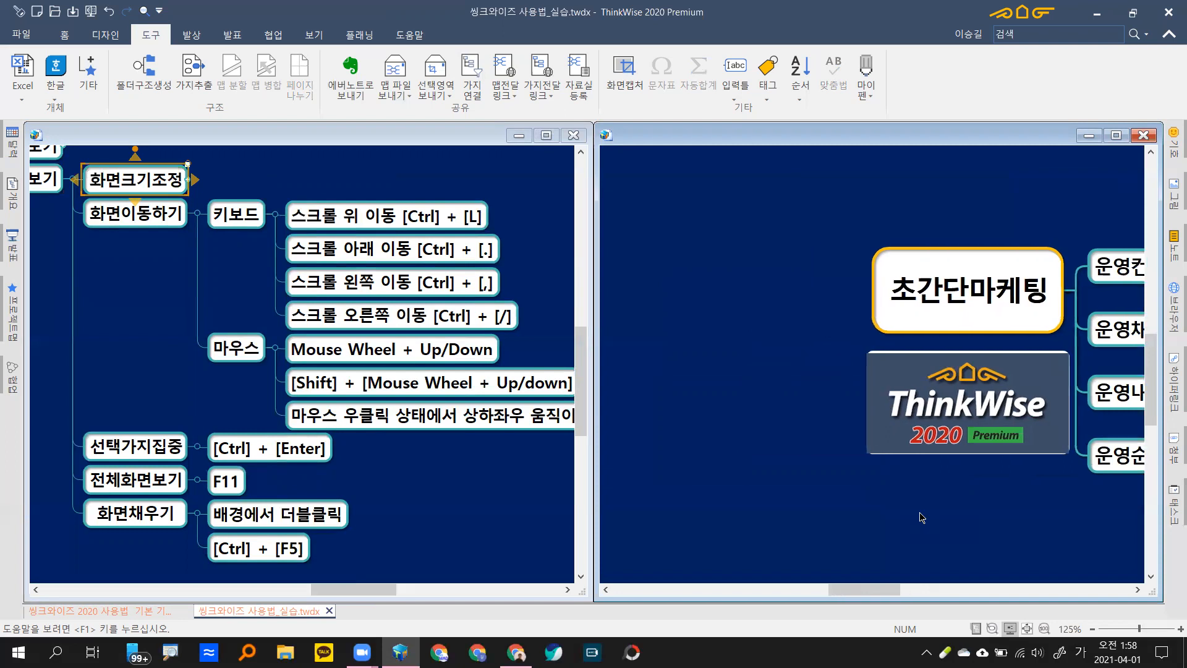
key("ctrl+comma")
key("ctrl+slash")
key("ctrl+slash")
key("ctrl+slash")
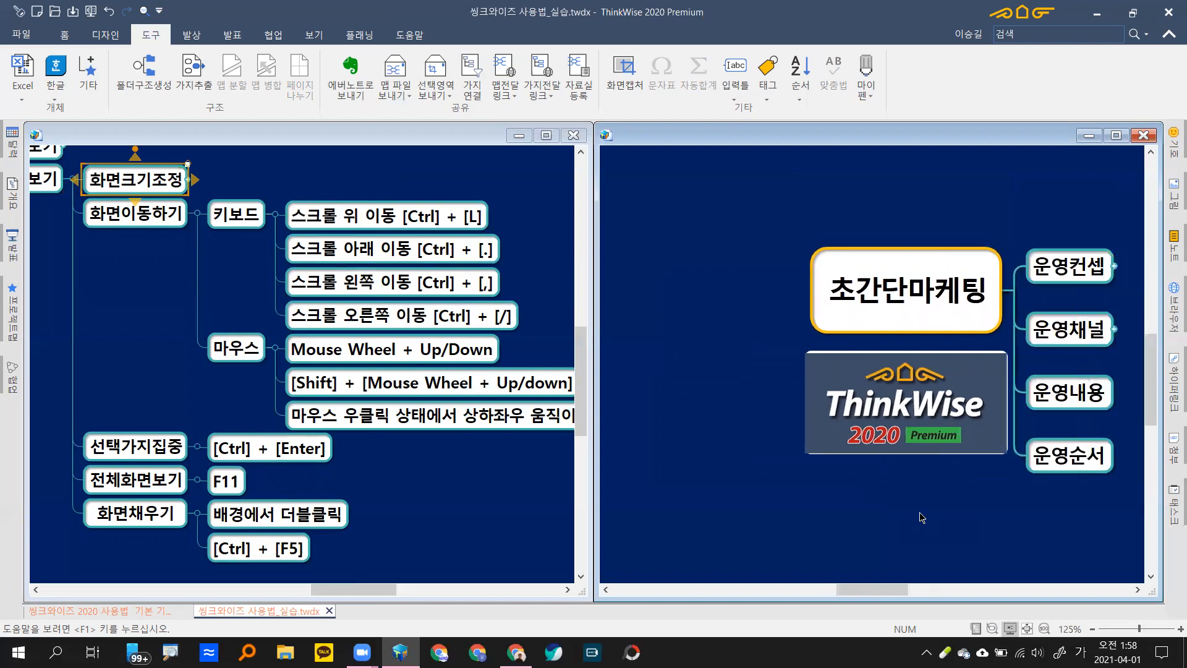
key("ctrl+comma")
key("ctrl+comma")
key("ctrl+comma")
key("ctrl+slash")
key("ctrl+slash")
key("ctrl+slash")
key("ctrl+slash")
key("ctrl+slash")
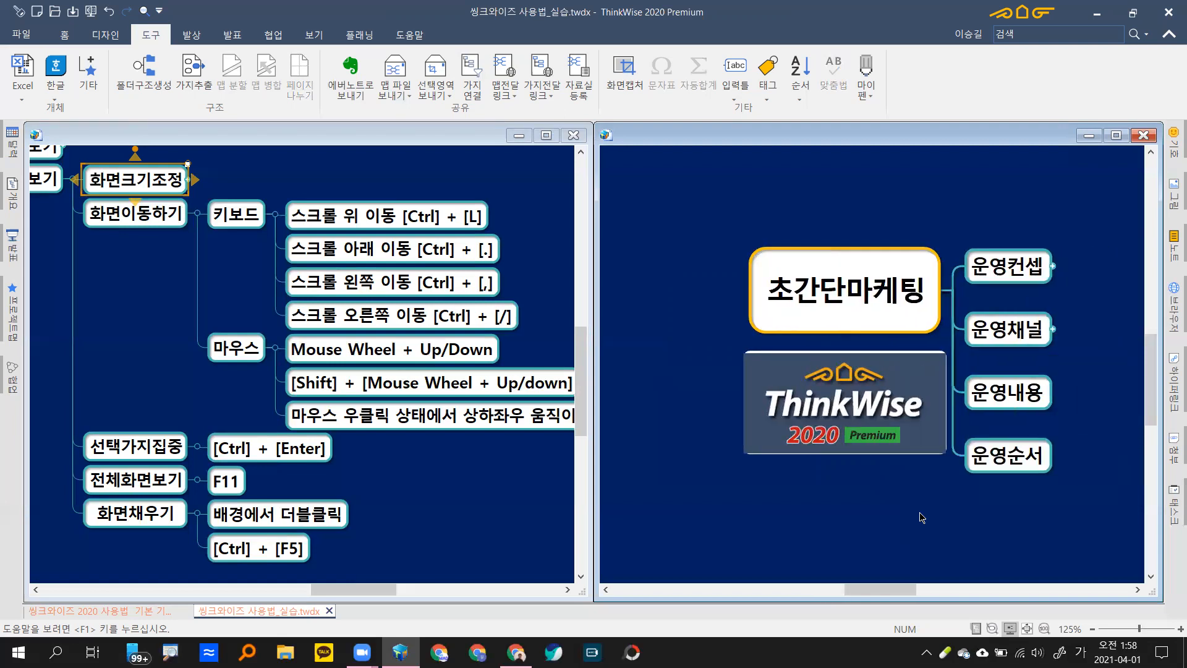
key("ctrl+slash")
key("ctrl+comma")
key("ctrl+comma")
key("ctrl+comma")
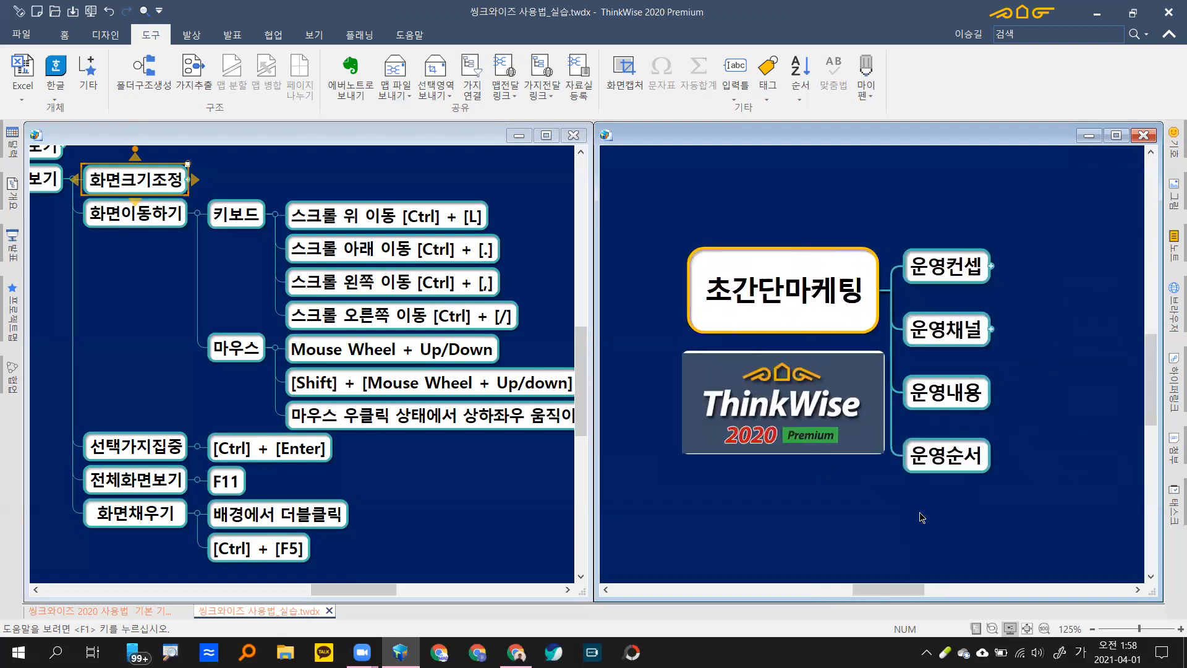
key("ctrl+slash")
key("ctrl+comma")
key("ctrl+slash")
Step: Scroll the right map view down and up with Ctrl+. and Ctrl+L
key("ctrl+period")
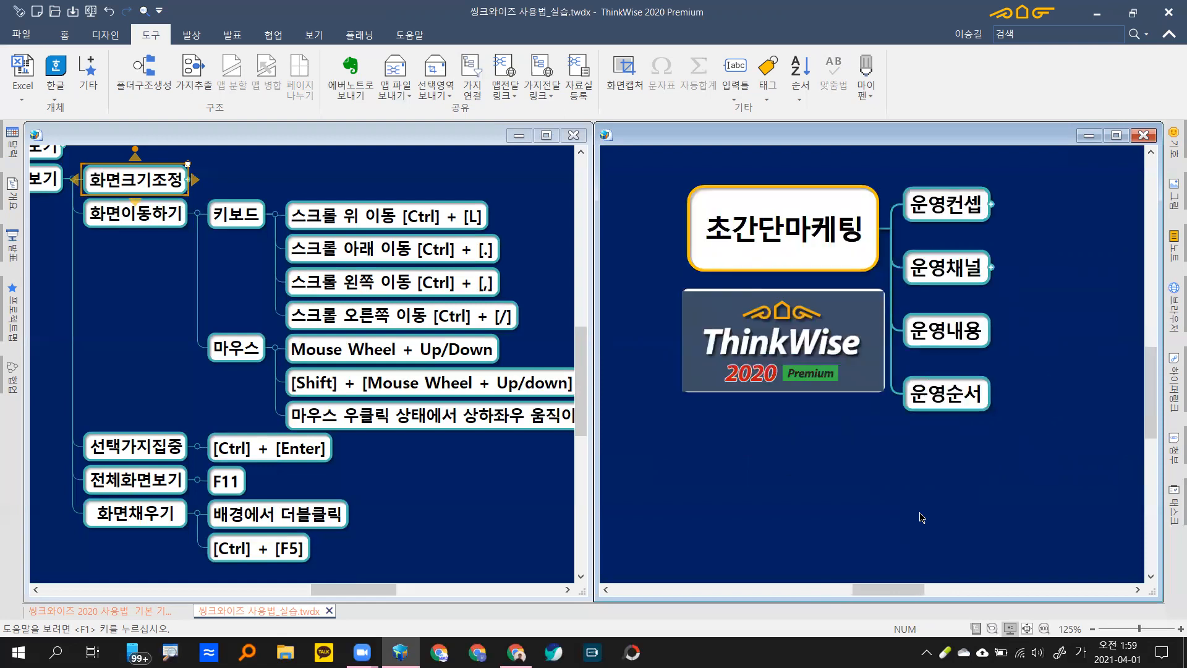
key("ctrl+l")
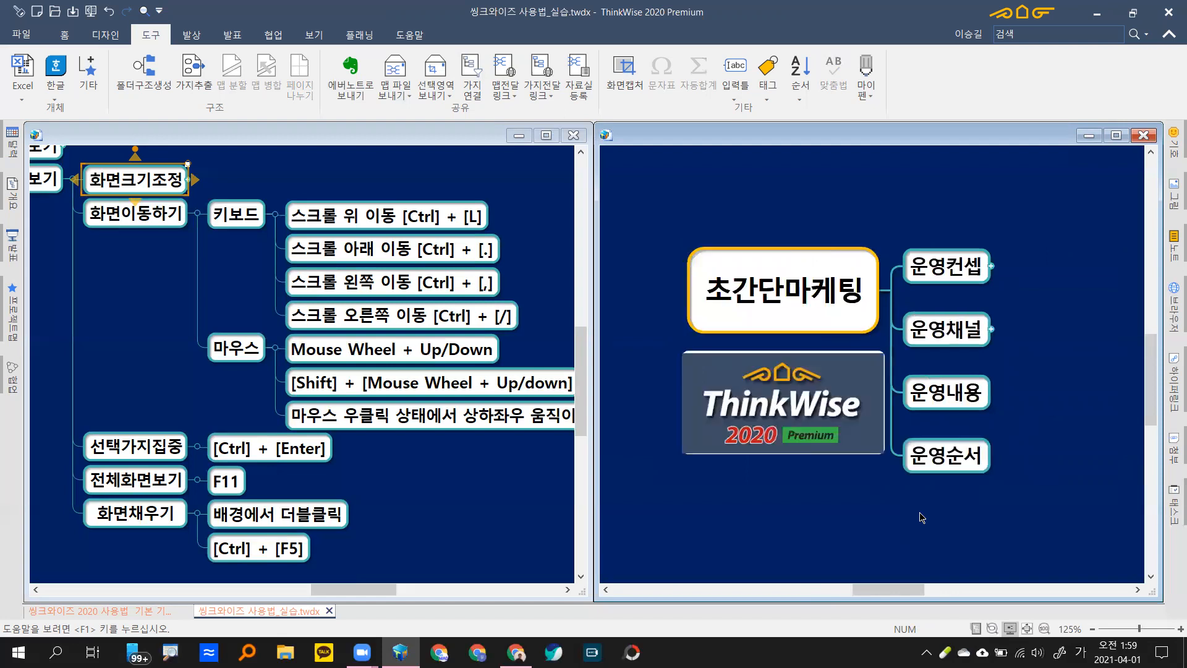
key("ctrl+l")
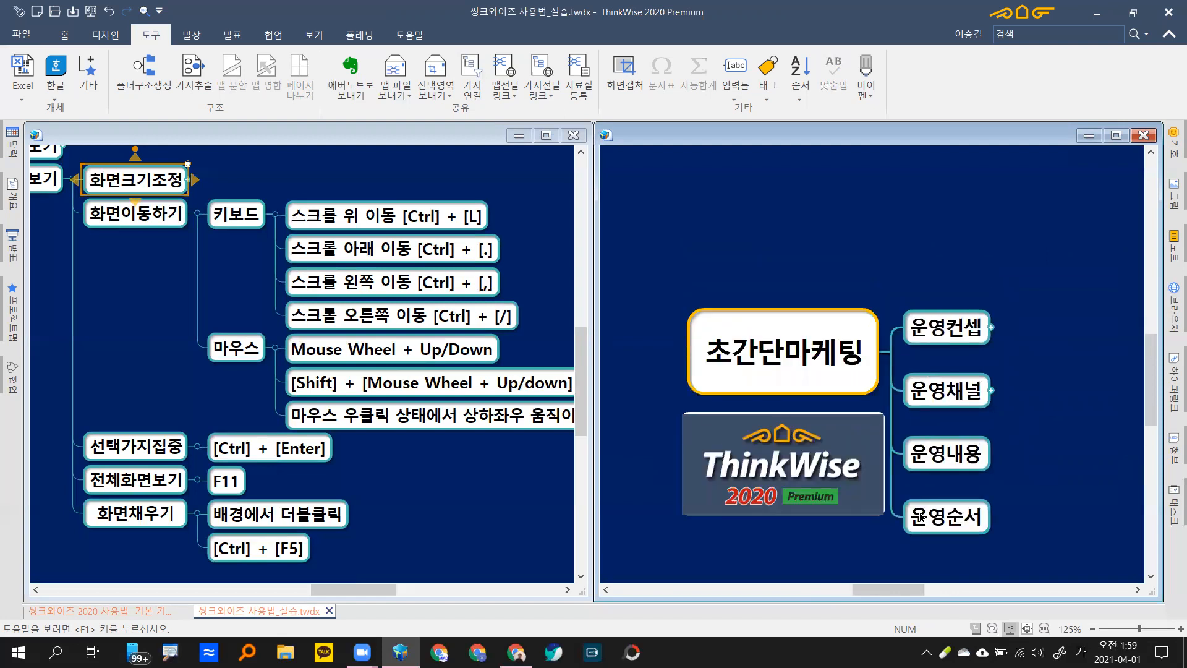
key("ctrl+period")
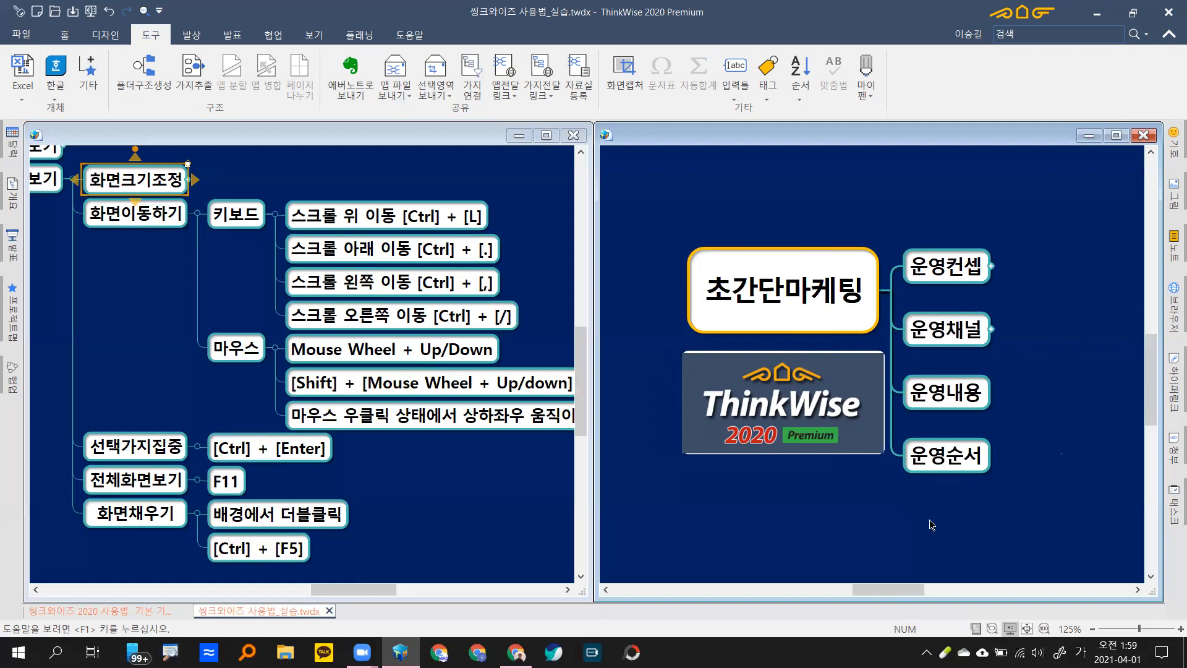
Step: Pan the right map, then pan the left map view left and right
left_click_drag(930, 521, 1007, 476)
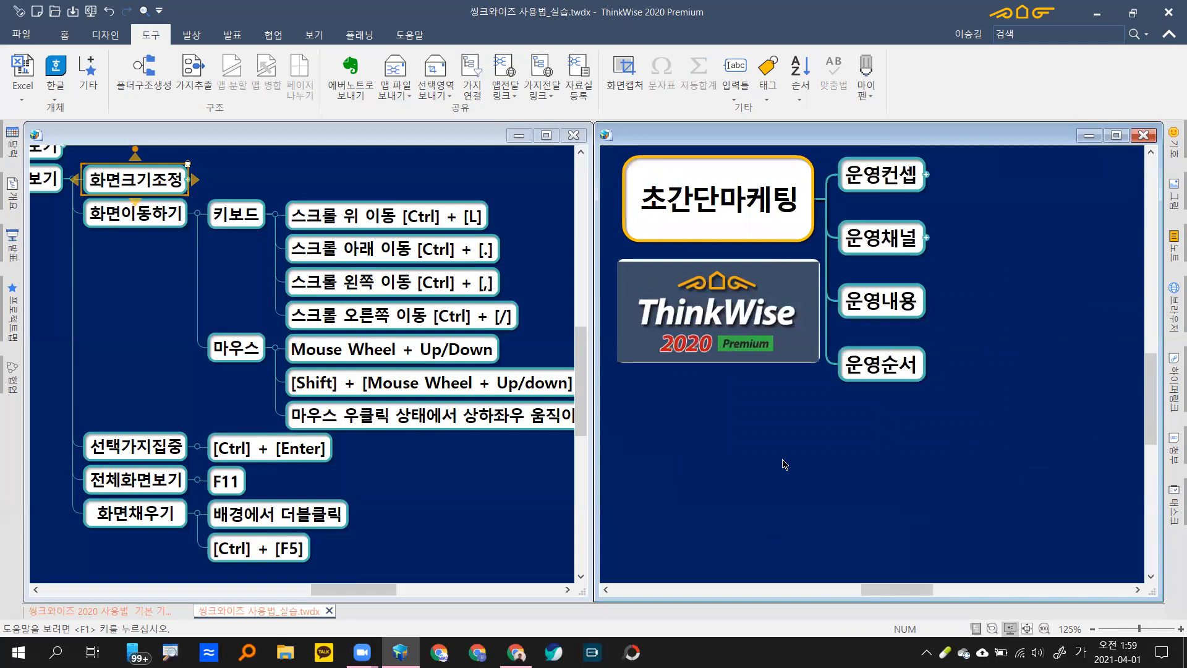
left_click(444, 501)
left_click_drag(444, 501, 390, 511)
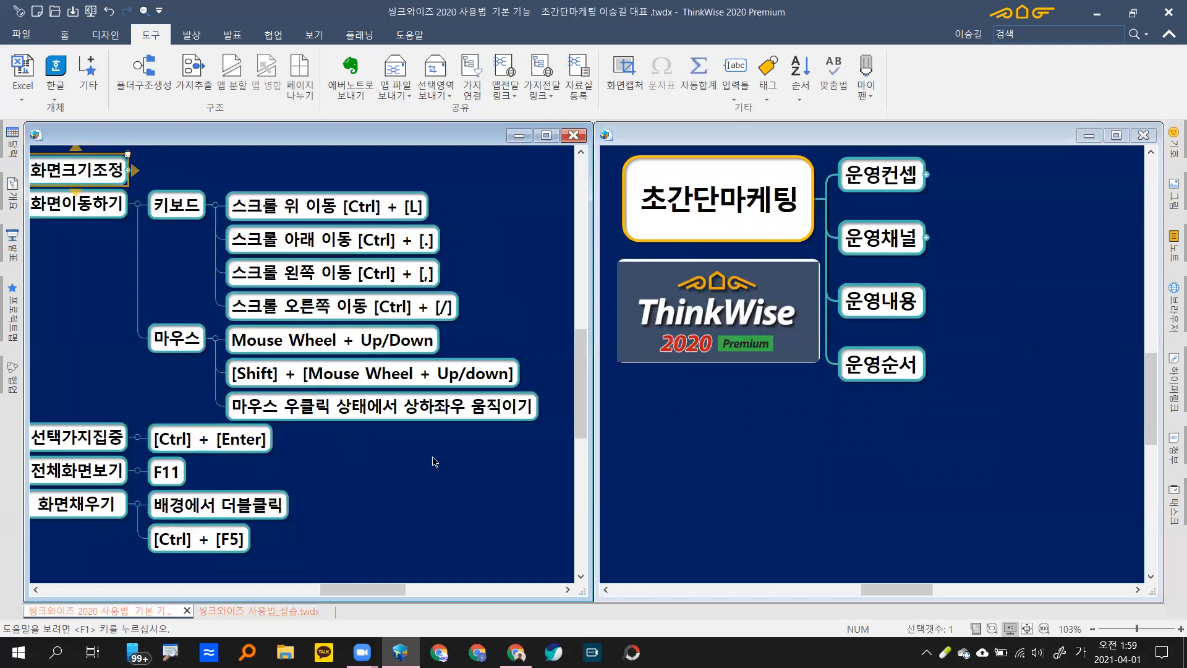
mouse_move(435, 463)
left_mouse_down()
mouse_move(488, 460)
mouse_move(401, 371)
mouse_move(328, 441)
mouse_move(430, 517)
mouse_move(418, 443)
mouse_move(400, 443)
mouse_move(425, 445)
left_mouse_up()
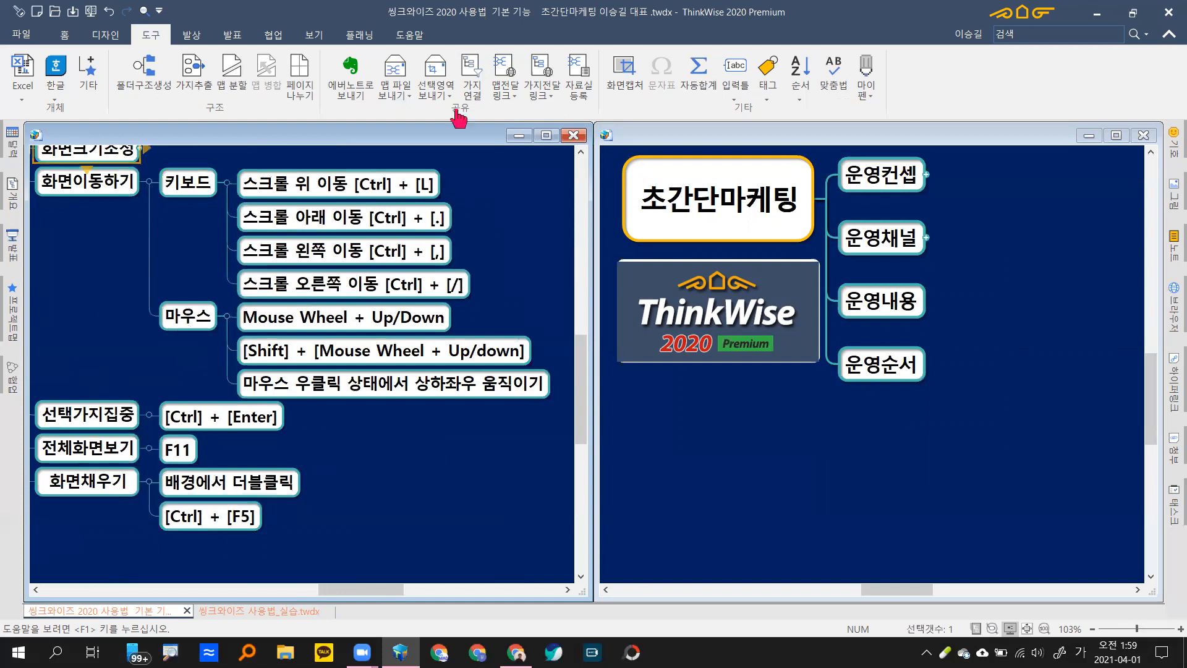
Step: Pan the left map again and collapse the 화면이동하기 branch
left_click(866, 451)
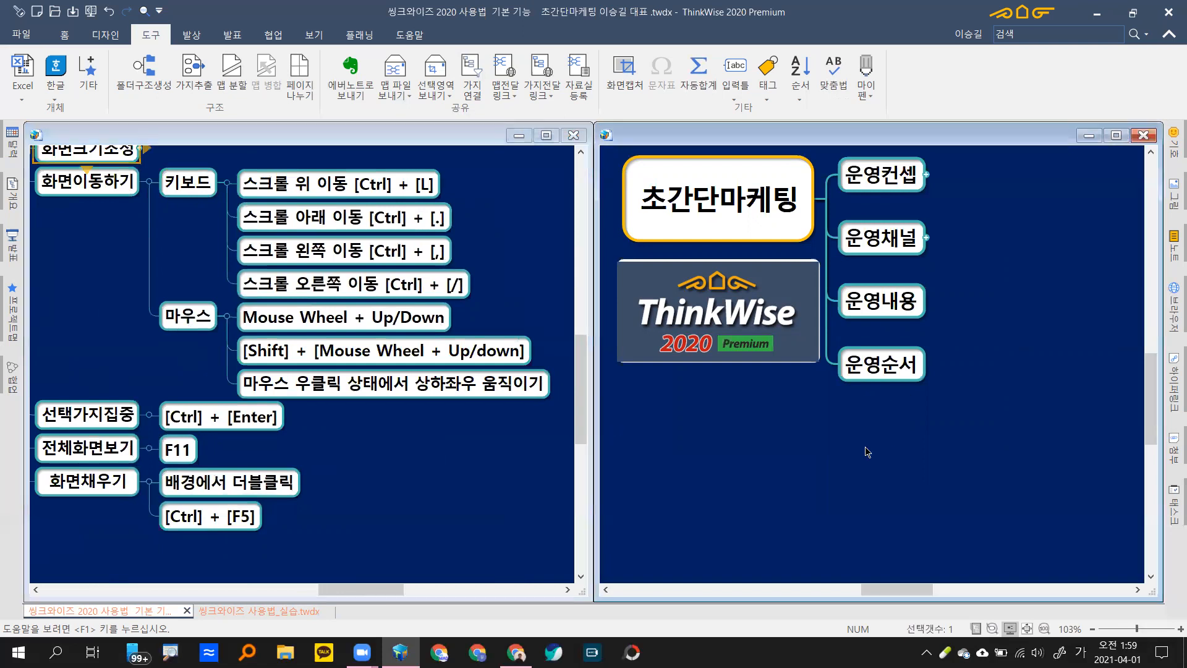
left_click_drag(186, 314, 312, 244)
left_click(312, 244)
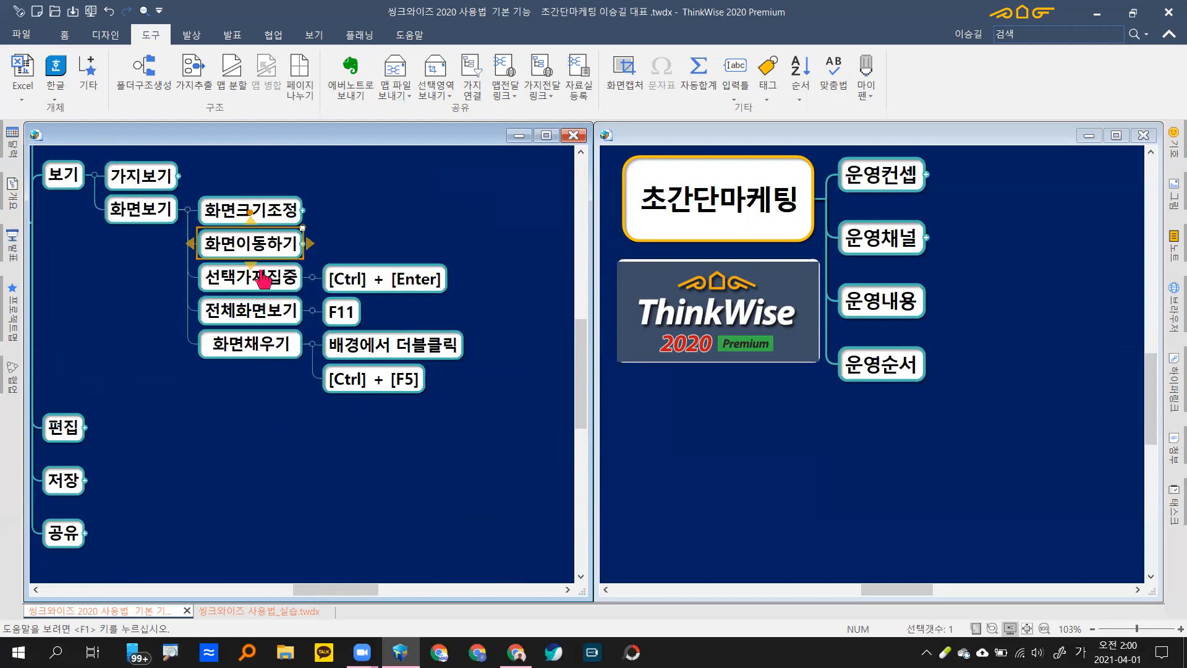
Step: Unfold 운영채널 into 국내채널 and 해외채널, then fit the marketing map to its window
key("Escape")
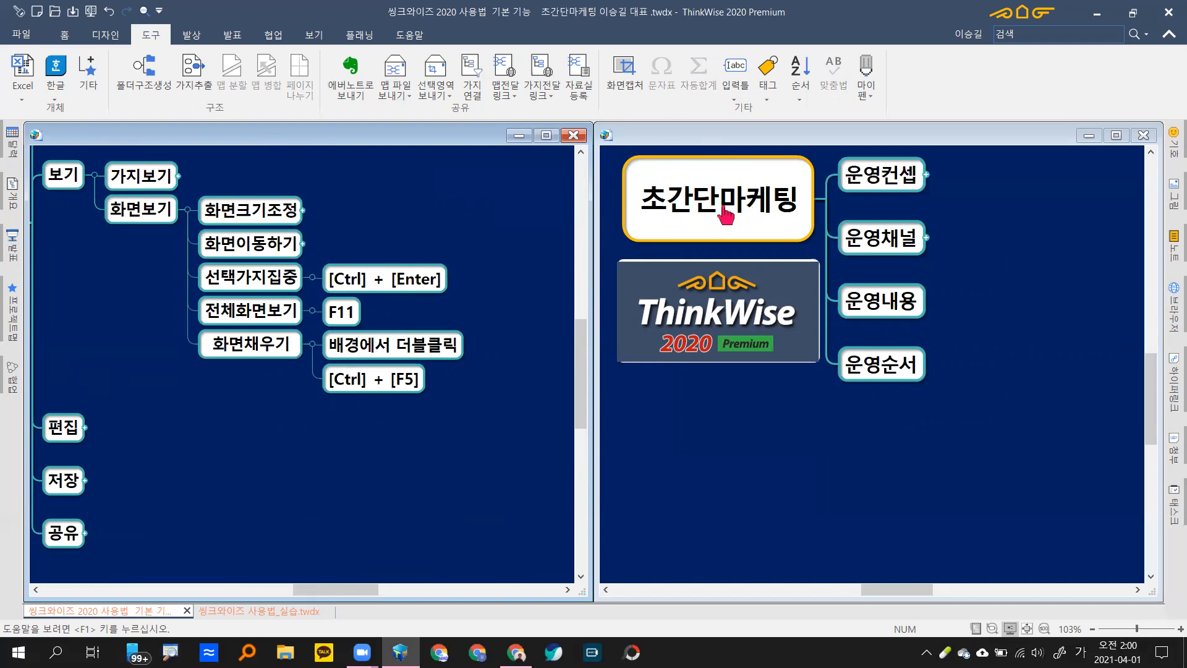
left_click(925, 240)
left_click(925, 240)
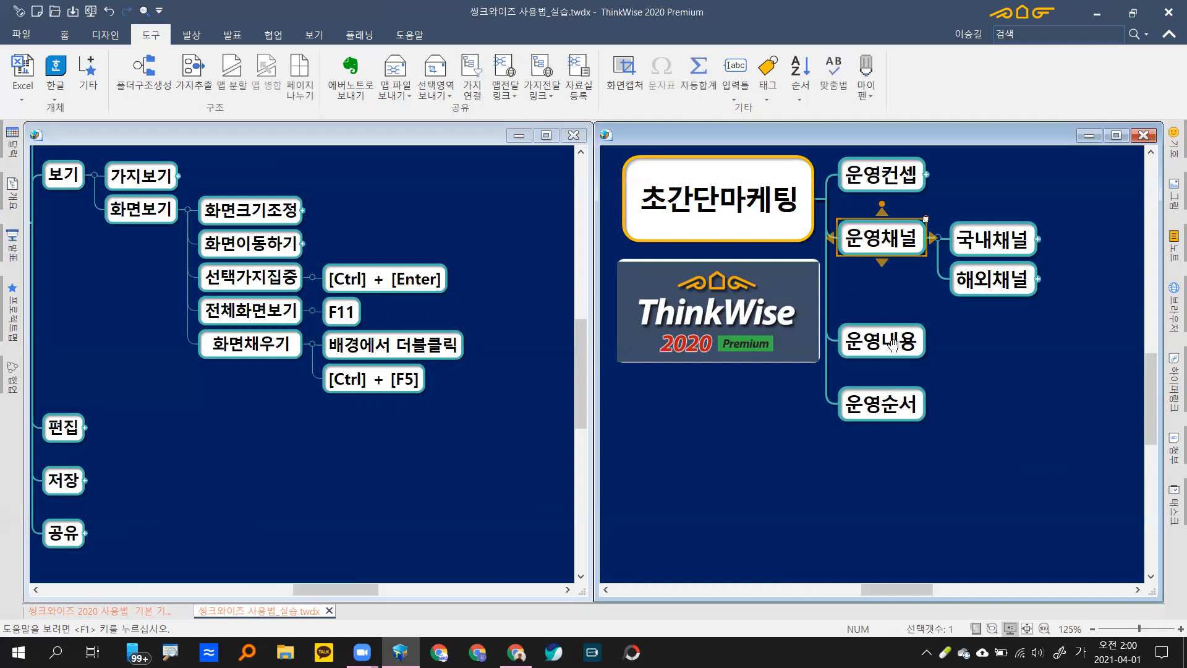
double_click(903, 377)
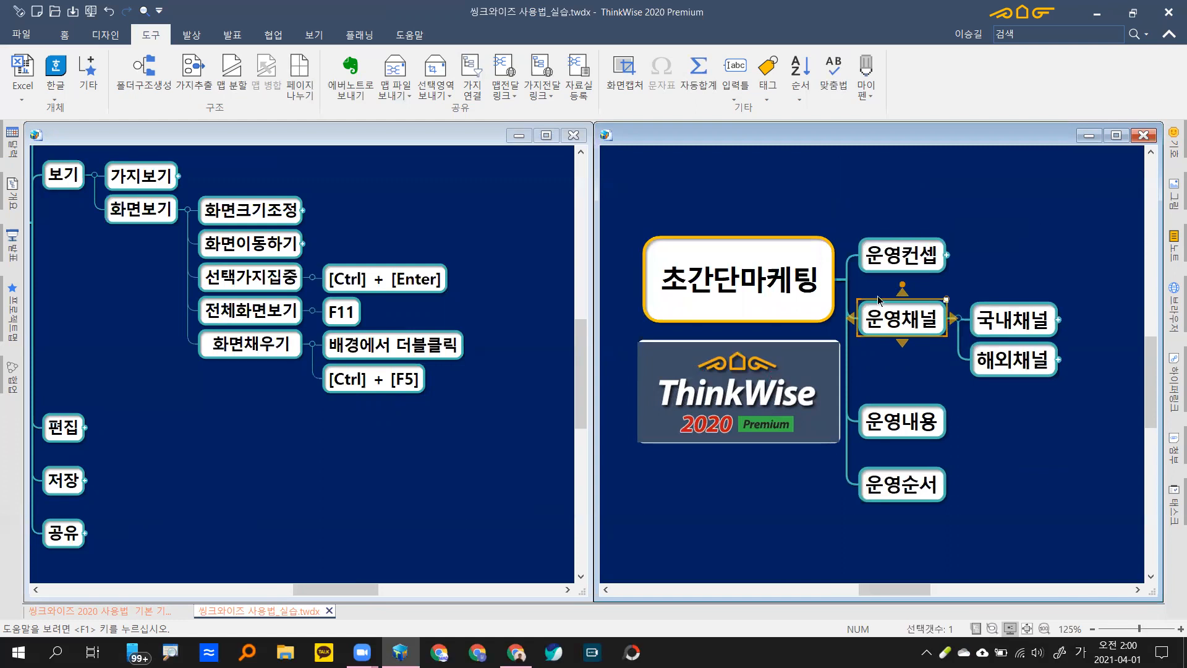
mouse_move(921, 322)
key("ctrl+Return")
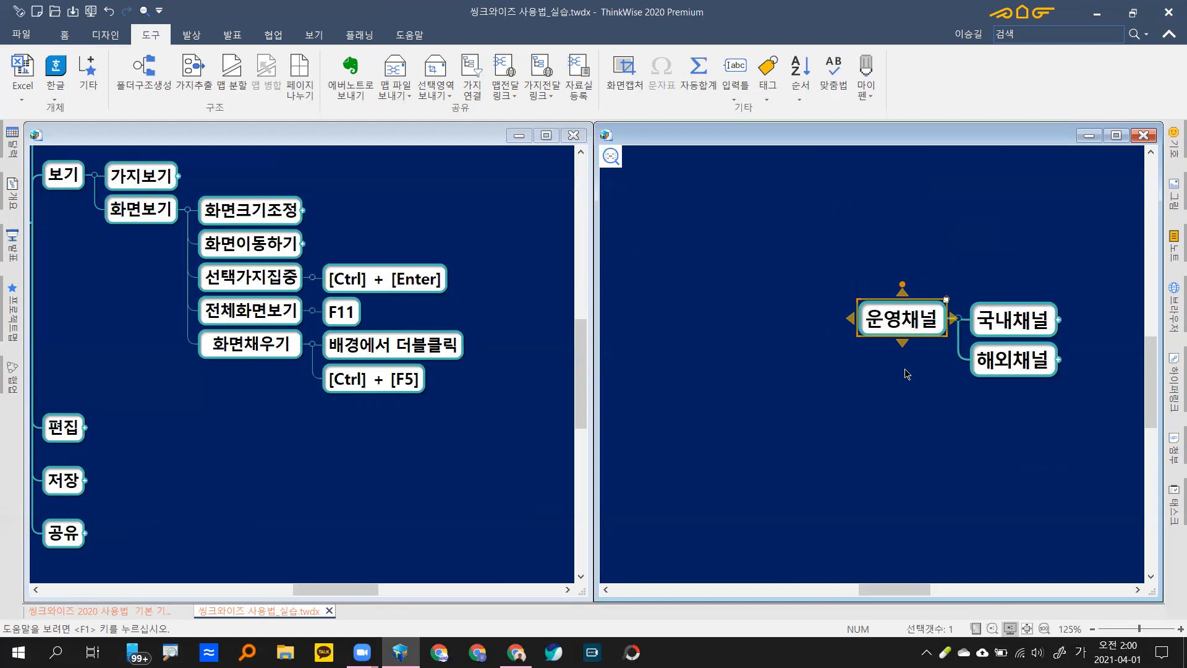
key("ctrl+Return")
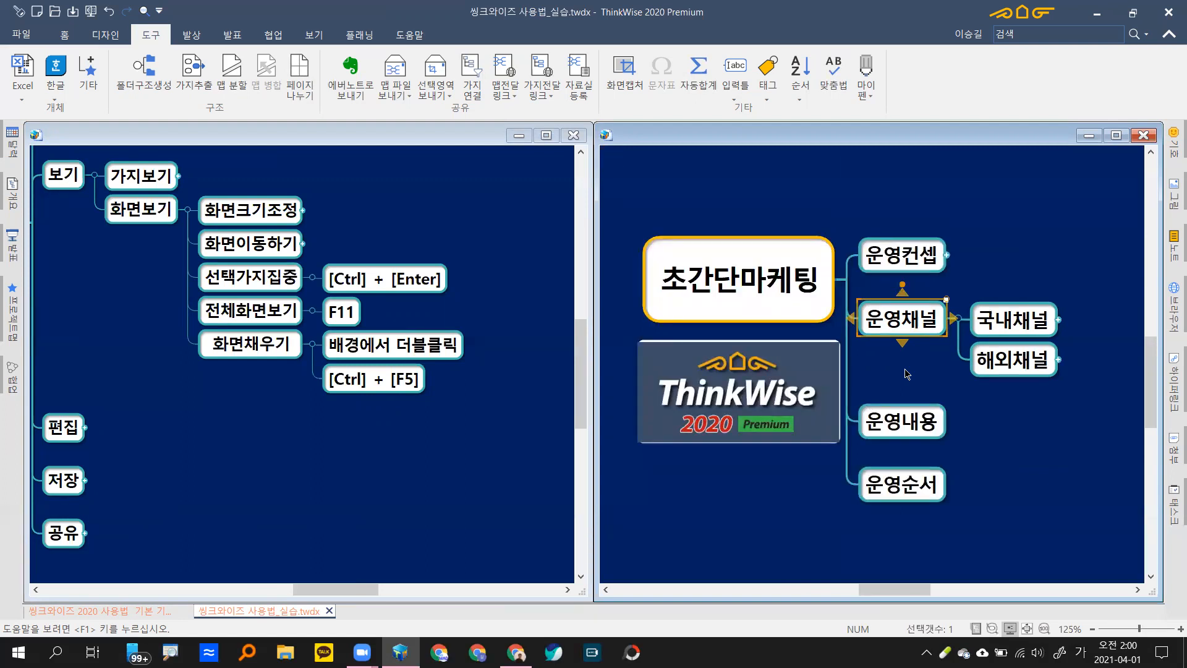
left_click(710, 357)
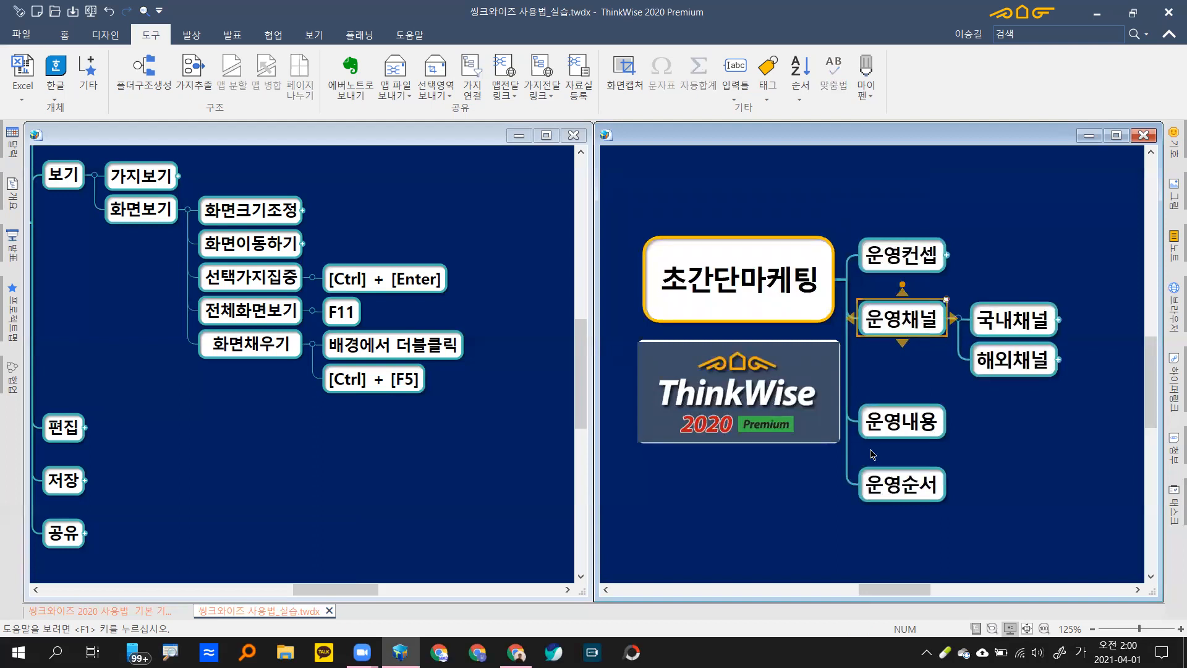
left_click(912, 334)
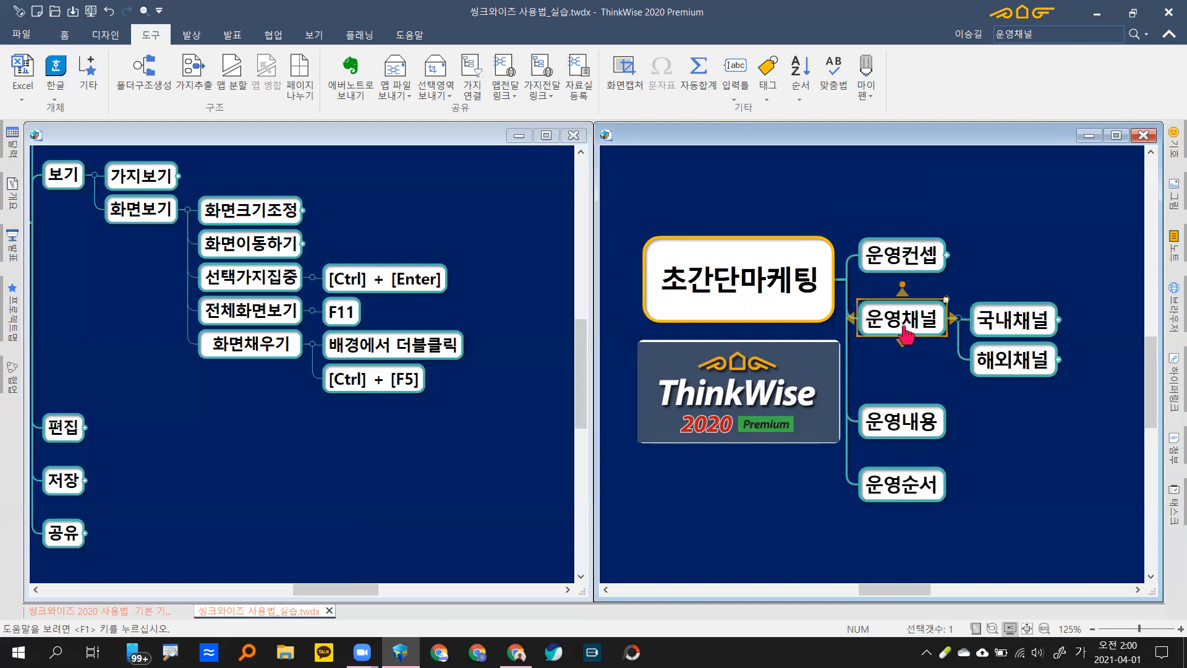
key("ctrl+Return")
Step: Maximize the 초간단마케팅 map window, then briefly enter full-screen view with F11 and exit
left_click(1117, 136)
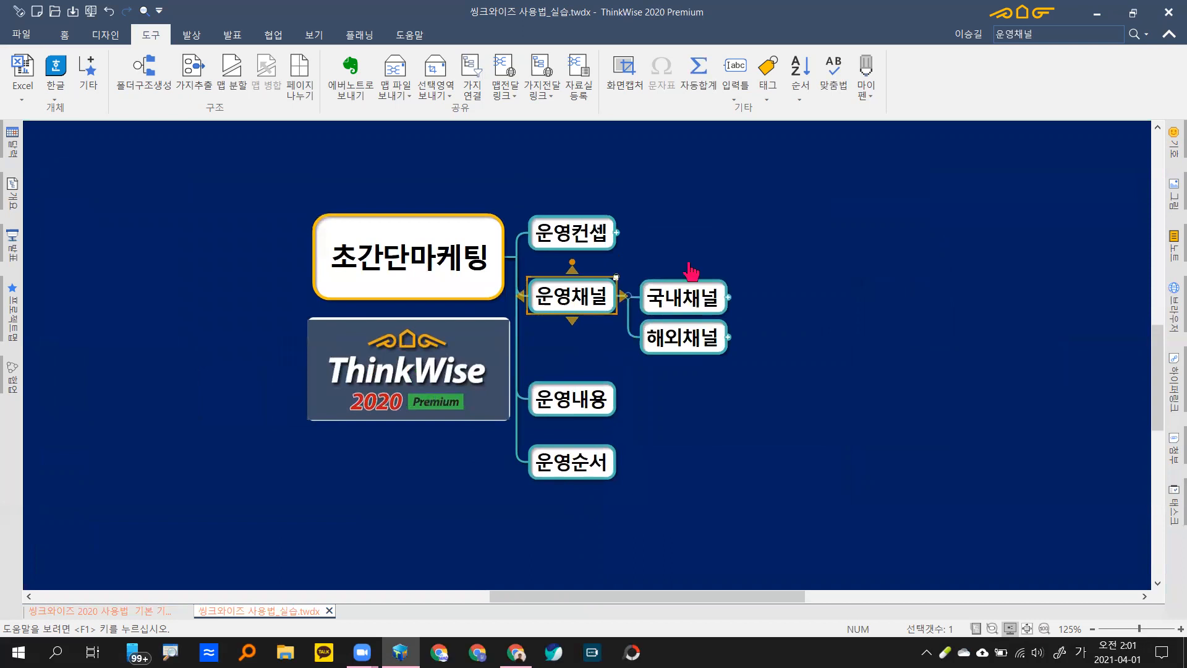
mouse_move(699, 494)
left_mouse_down()
mouse_move(692, 326)
mouse_move(695, 504)
left_mouse_up()
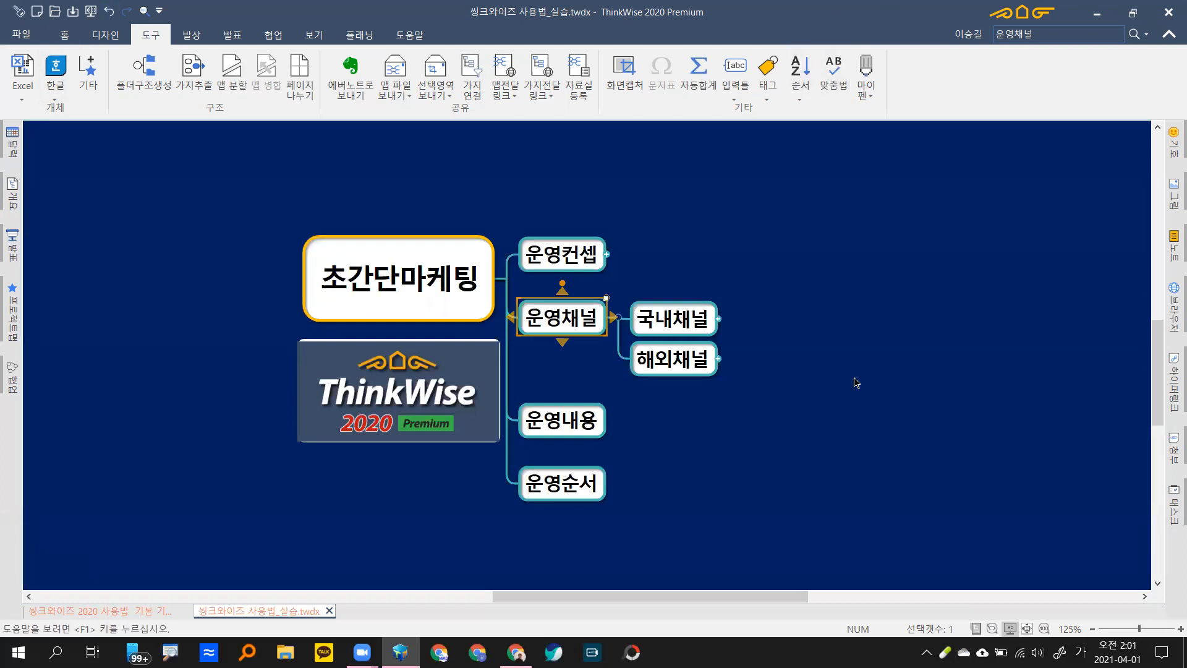
key("F11")
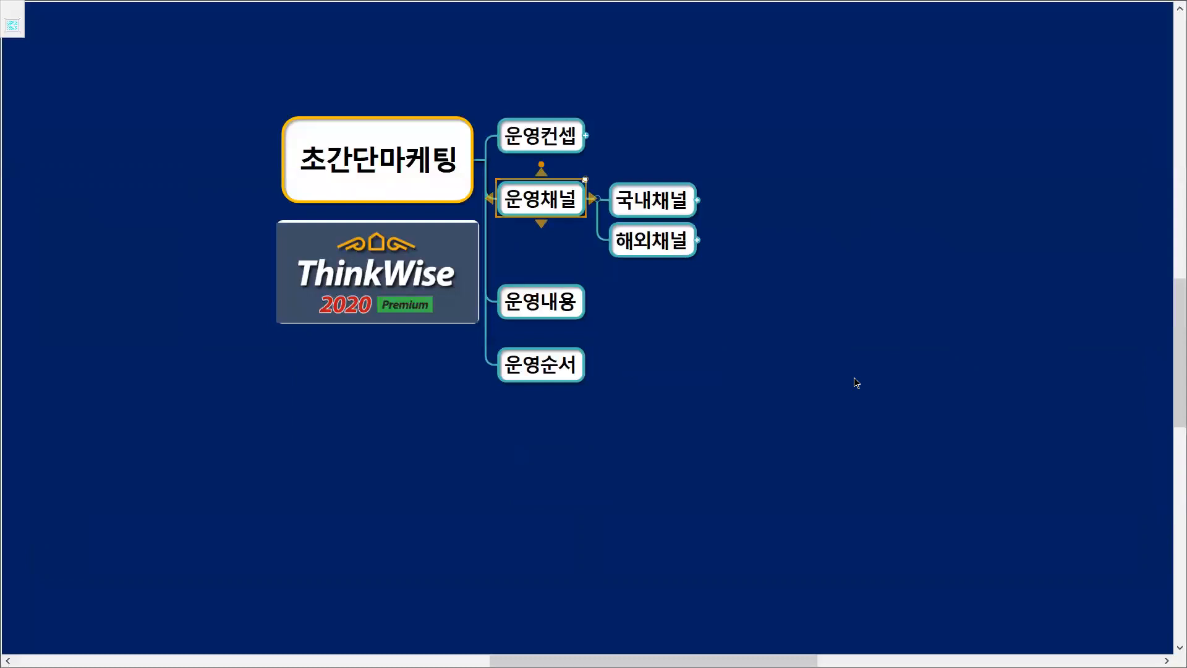
key("Escape")
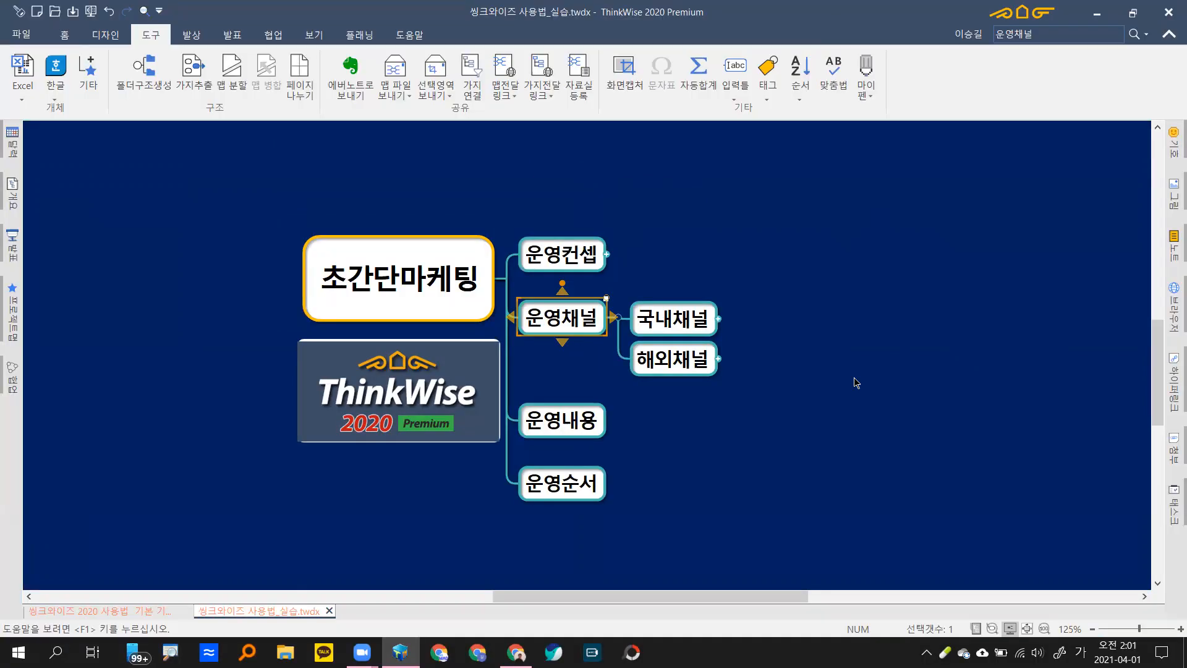
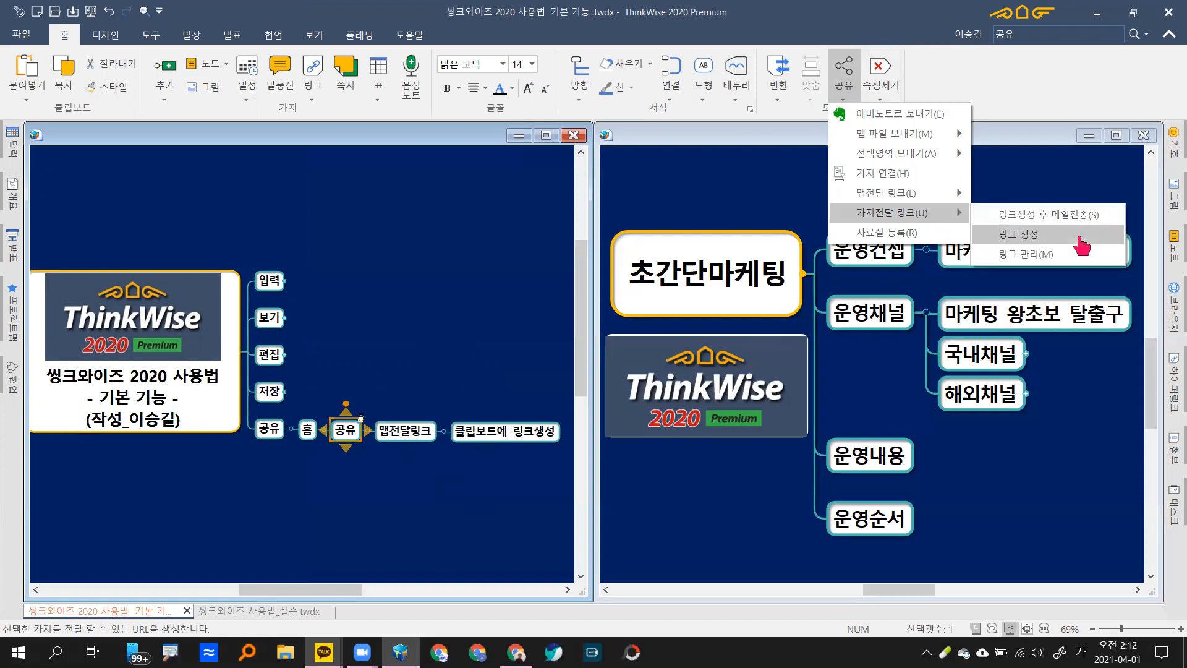
Step: Create a two-level link for the 공유 branch with message '공유하기 방법' and accept opening KakaoTalk
left_click(1082, 245)
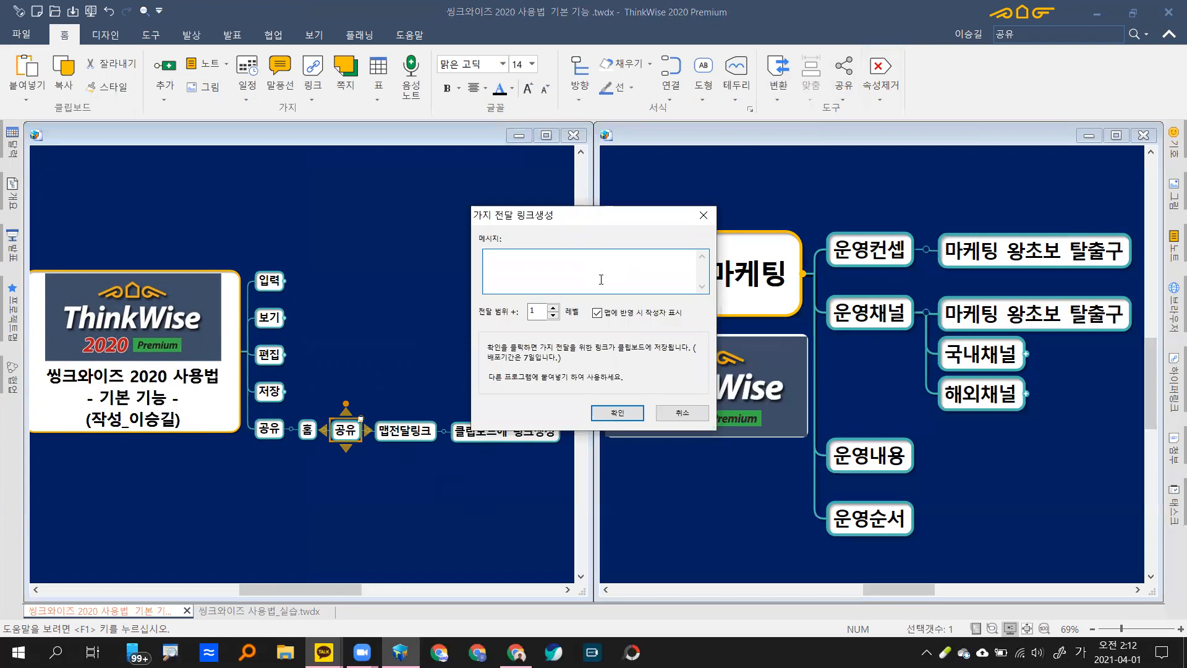
type("공유")
key("BackSpace")
type("유하기")
type(" 바")
type("방법")
left_click(553, 307)
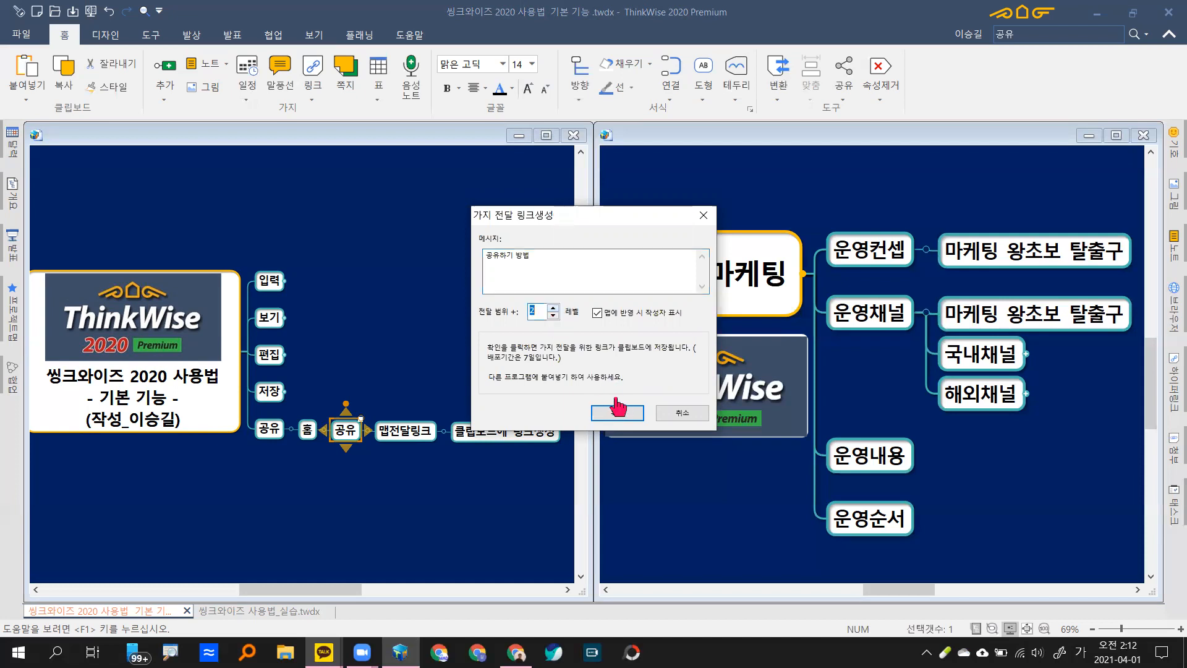
left_click(634, 414)
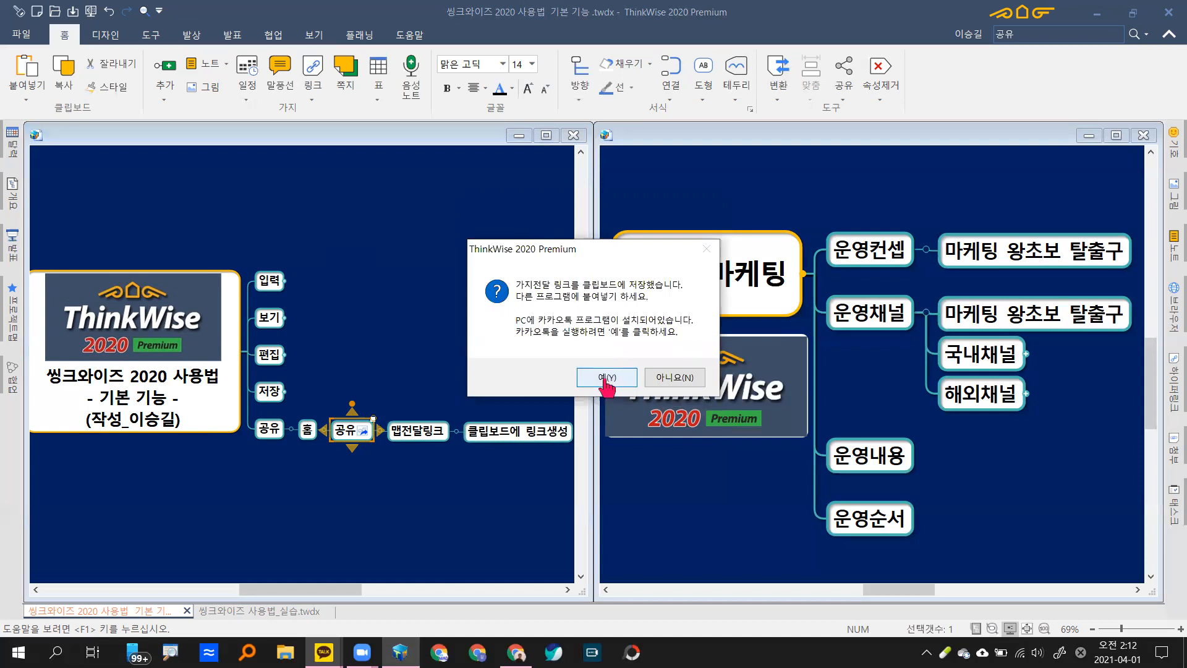
left_click(606, 378)
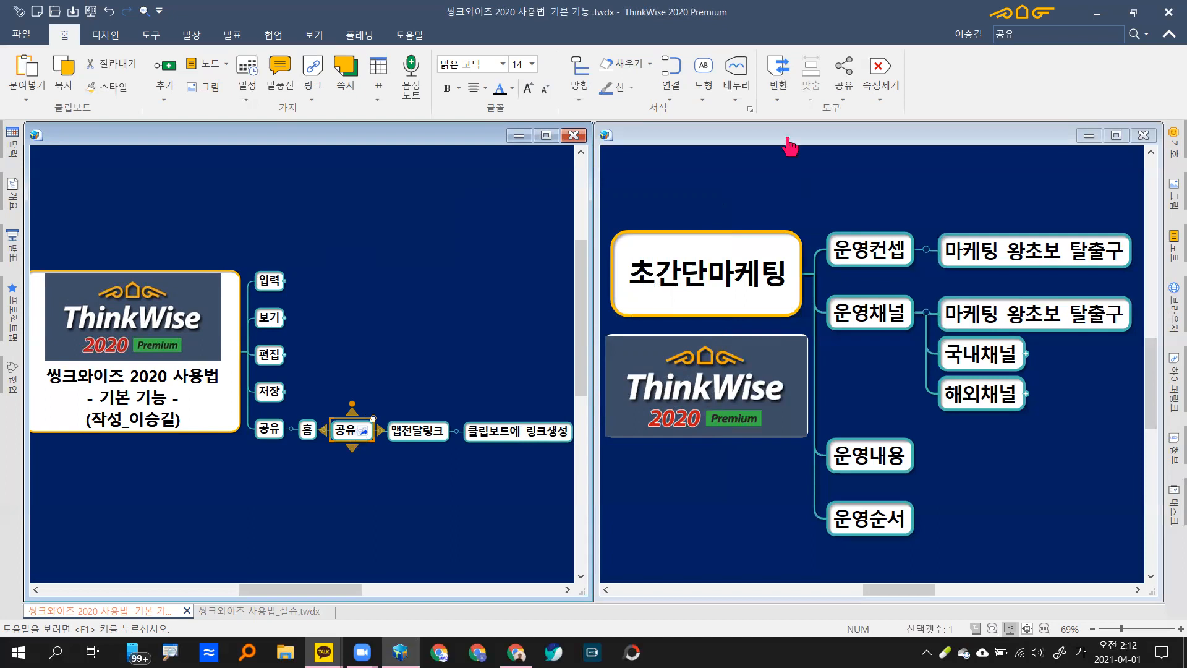
Step: Switch over to KakaoTalk and open the chat with the contact
left_click(847, 98)
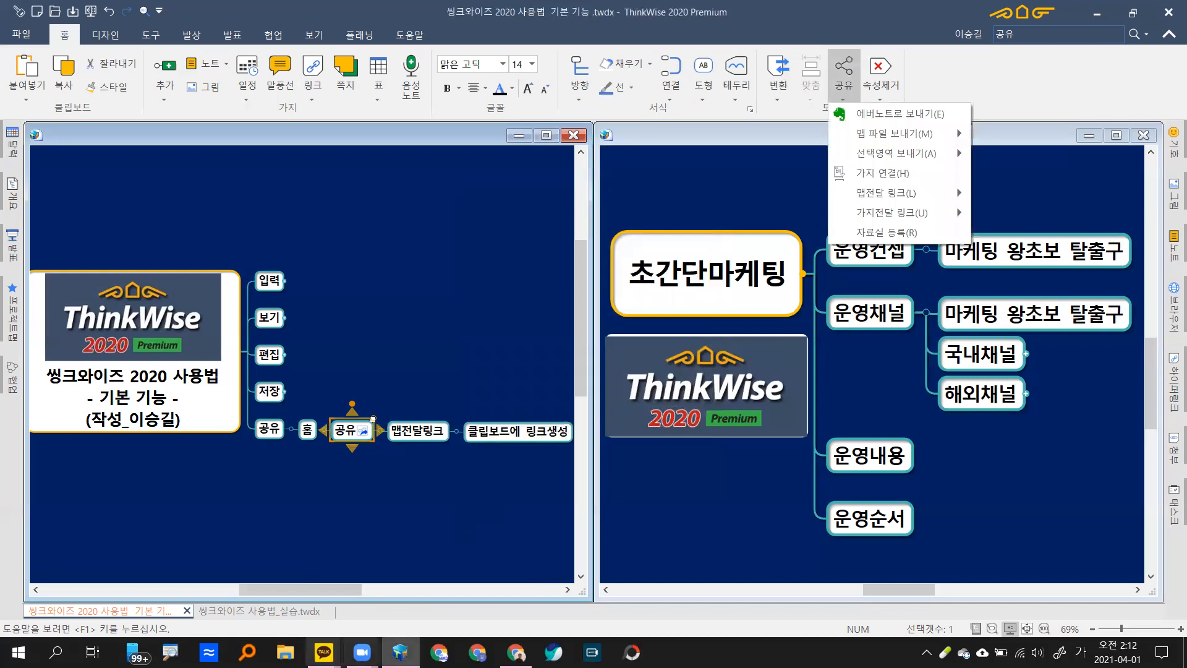
key("alt+Tab")
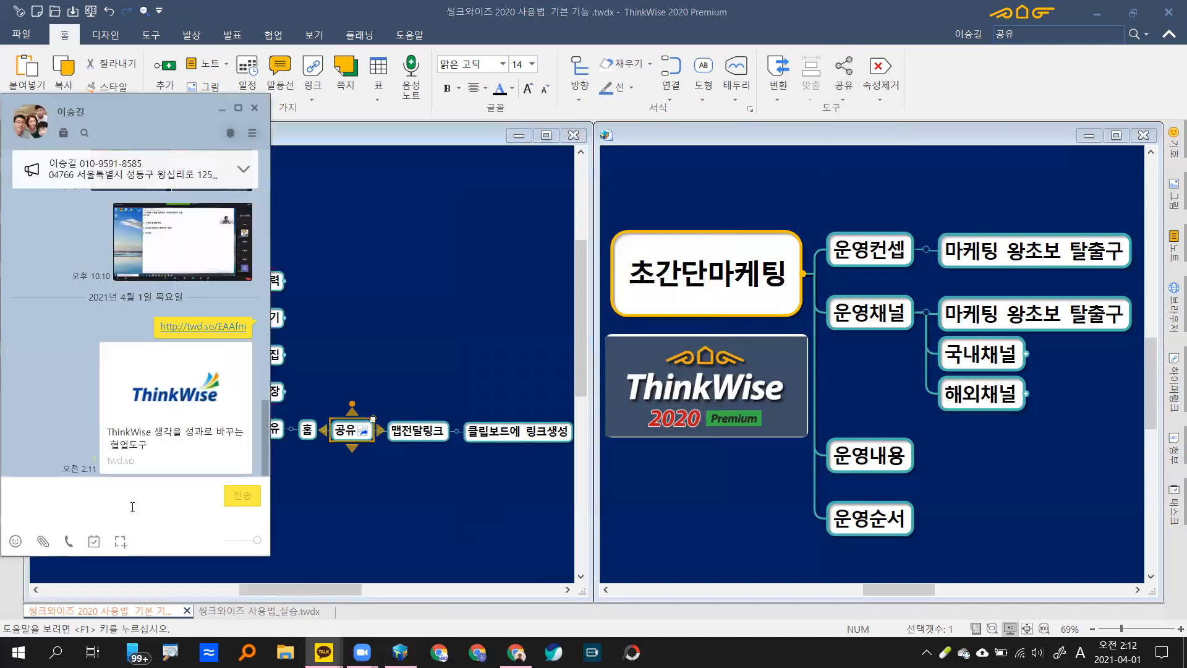
key("Escape")
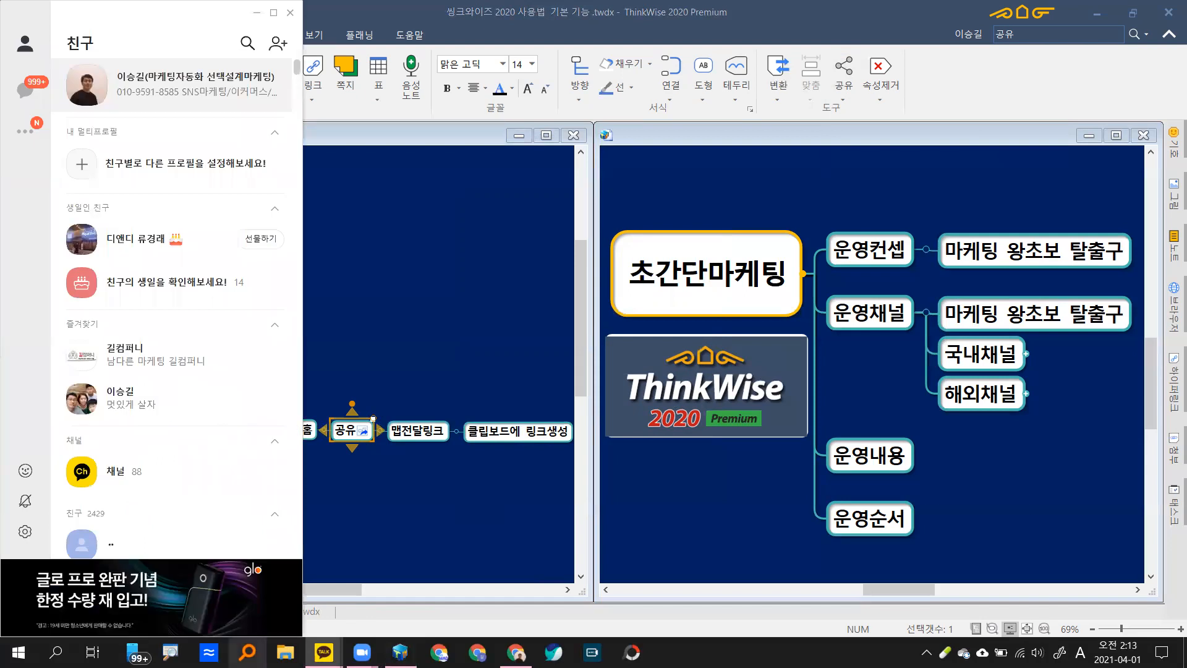
left_click(363, 594)
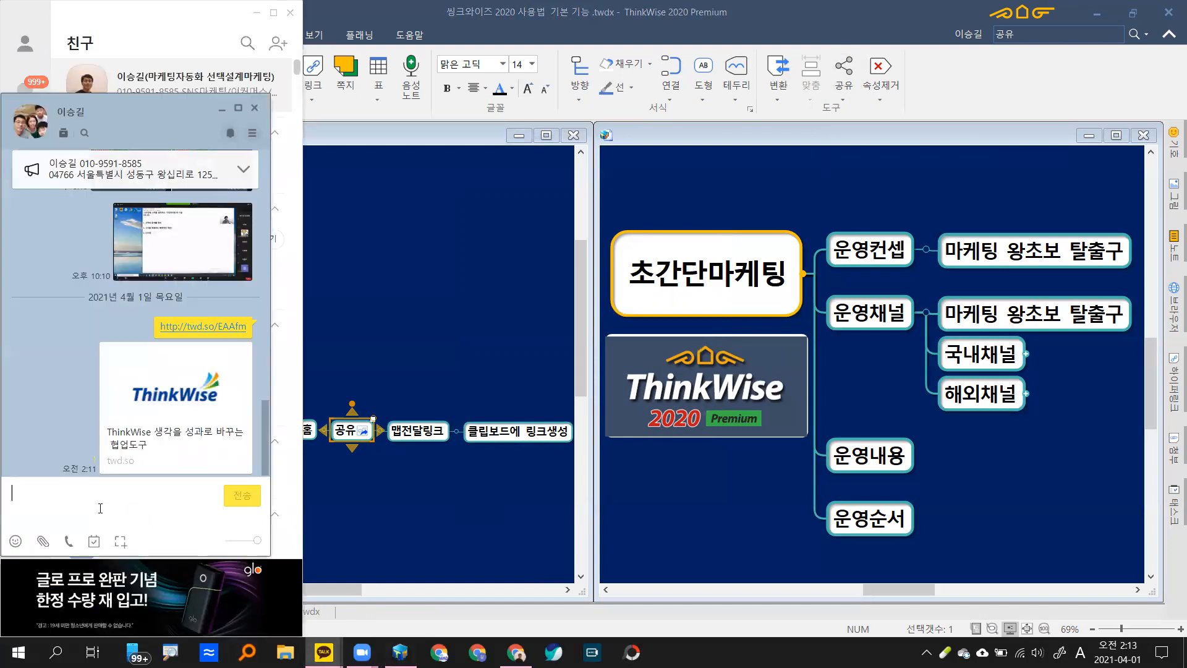
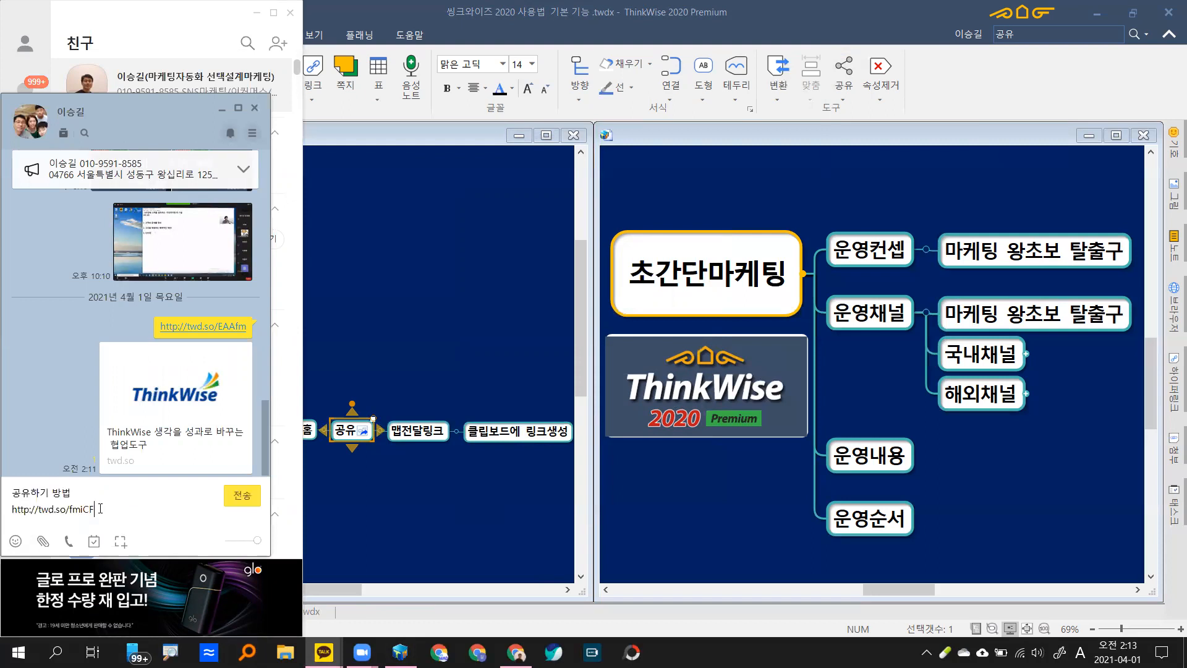
Step: Paste and send the copied branch link, then open it in the browser
key("Return")
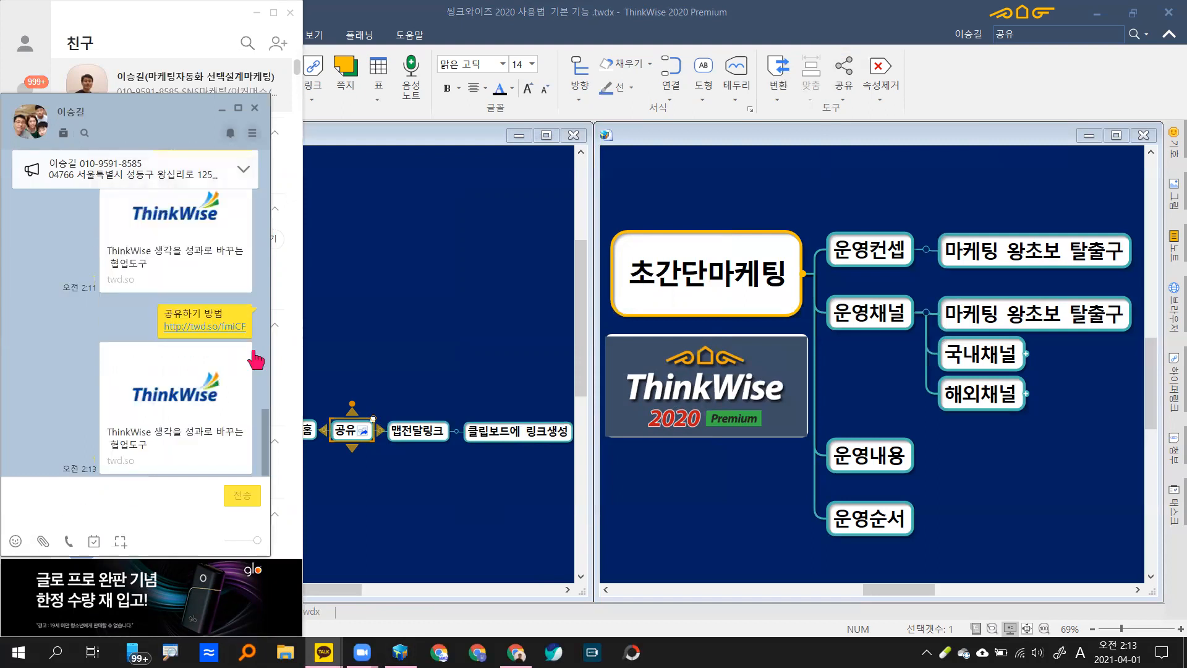
left_click(222, 328)
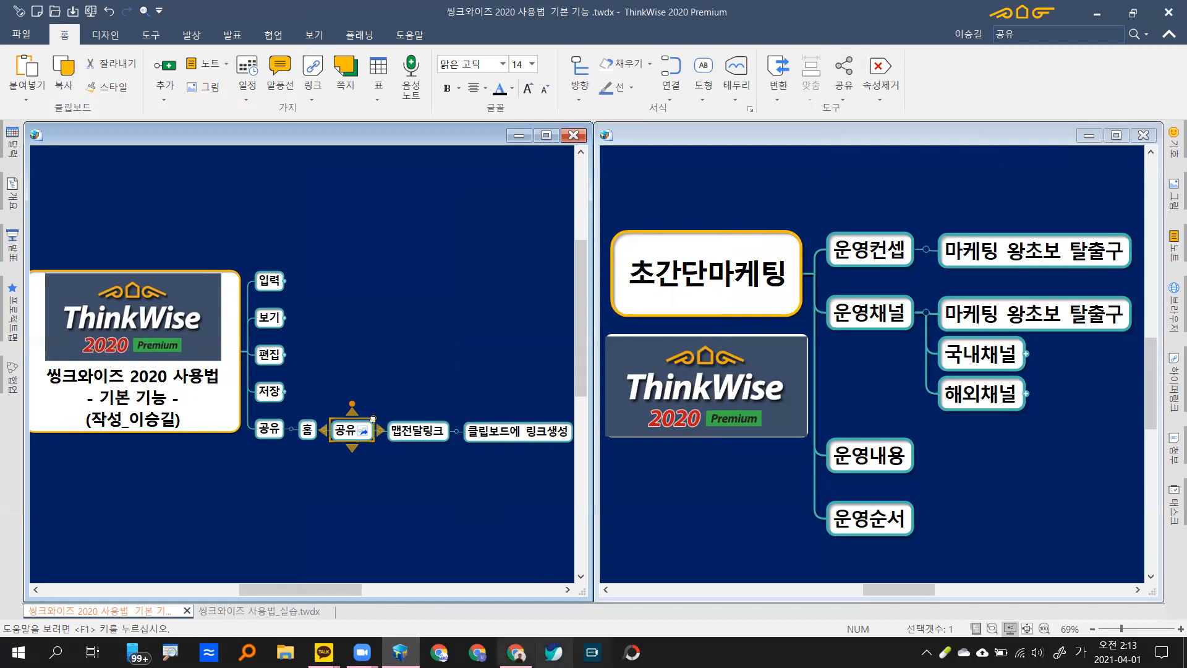
left_click(515, 652)
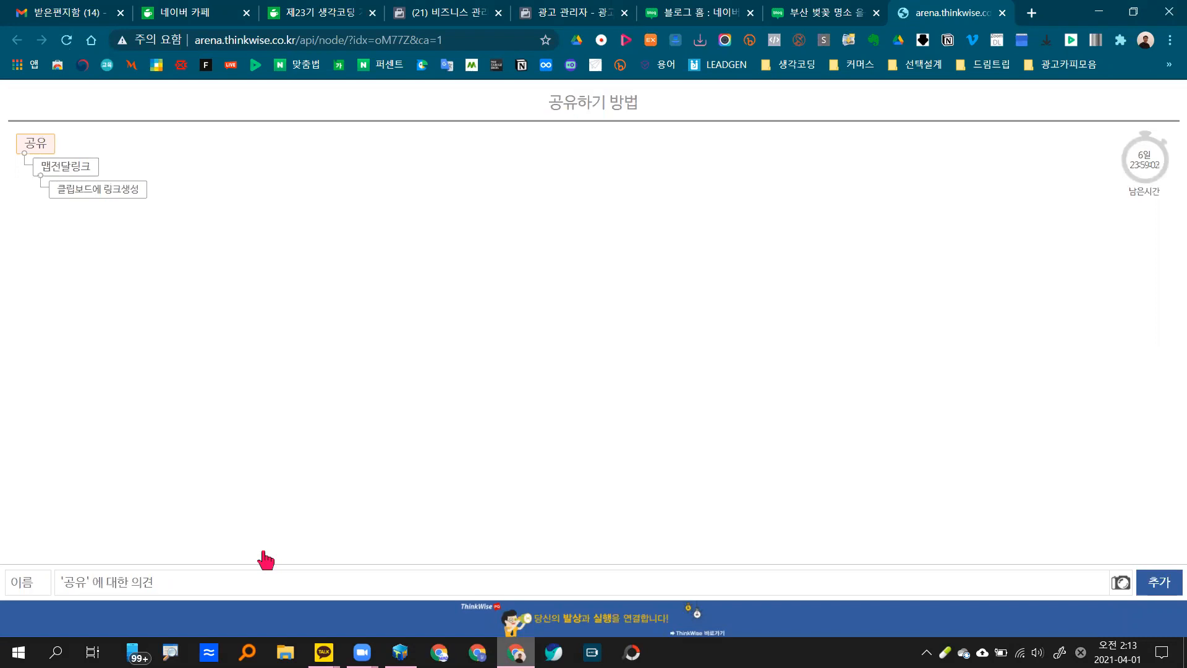
Step: Fill in the commenter name field on the shared page
left_click(13, 584)
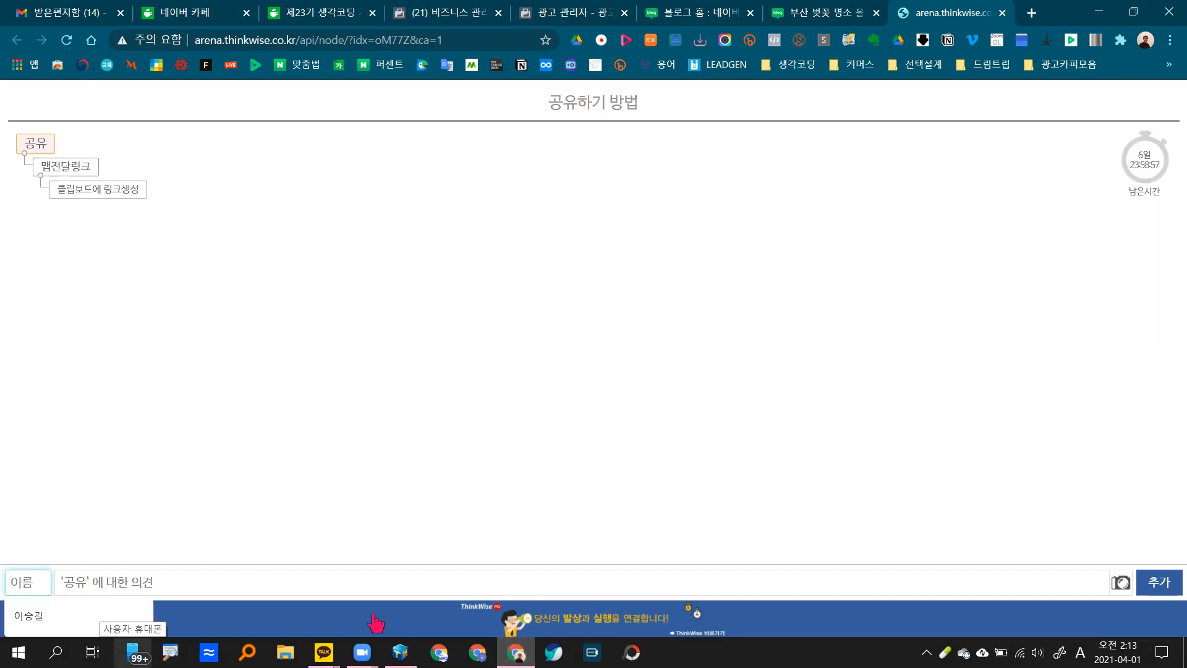
type("rlf")
key("BackSpace")
key("BackSpace")
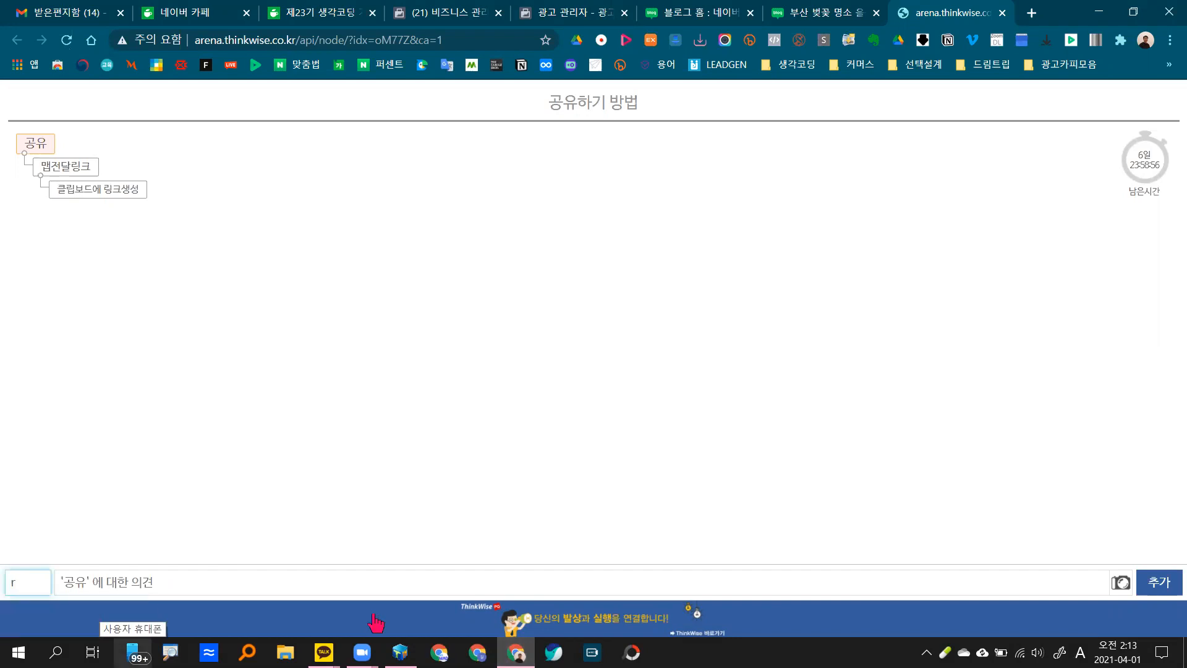
key("BackSpace")
key("Hangul")
type("ㅊㅗ간단")
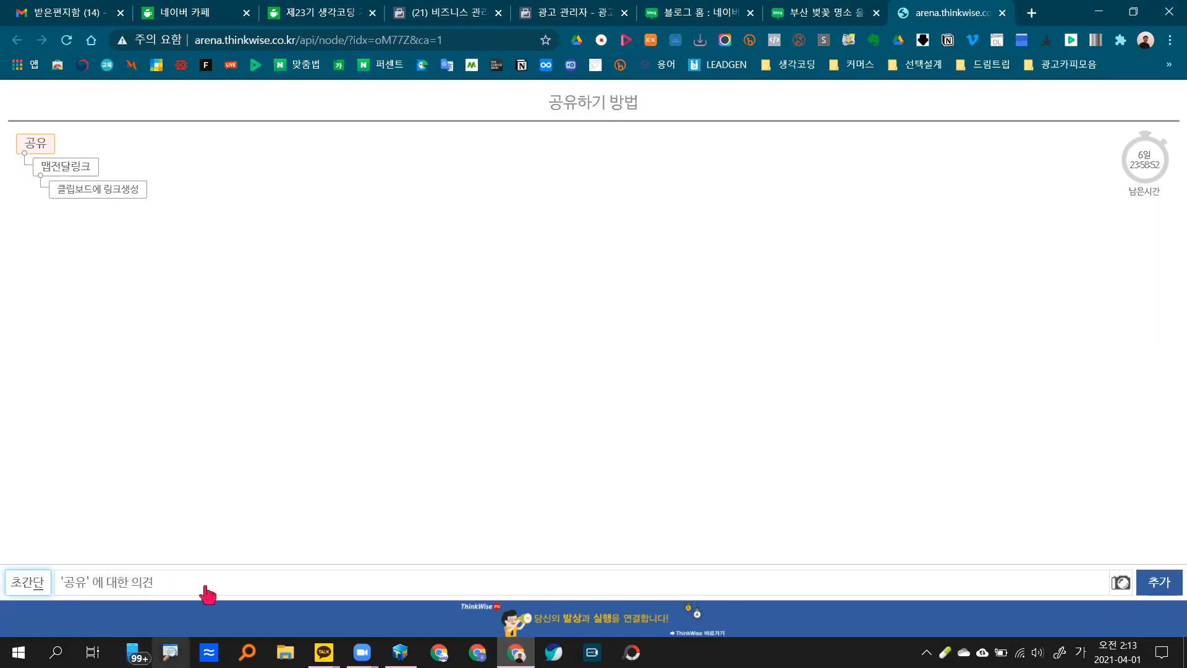
Step: Submit the comment '공유 많이 해 주세요.' on 공유, then return to ThinkWise
left_click(268, 591)
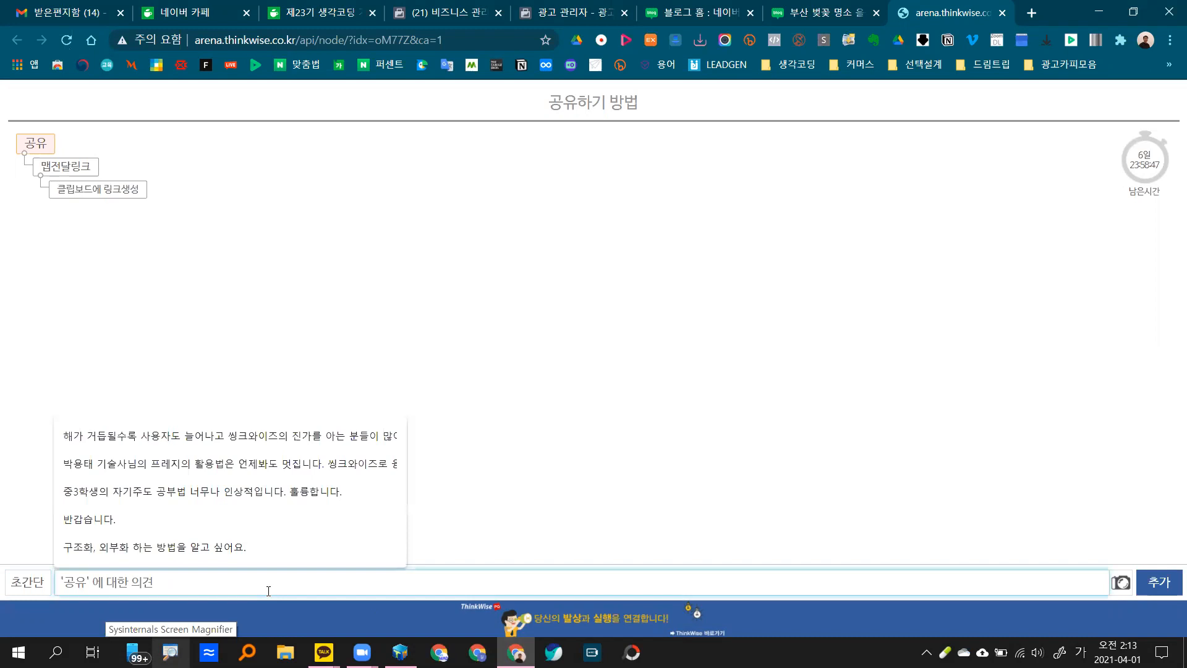
type("ㅇ")
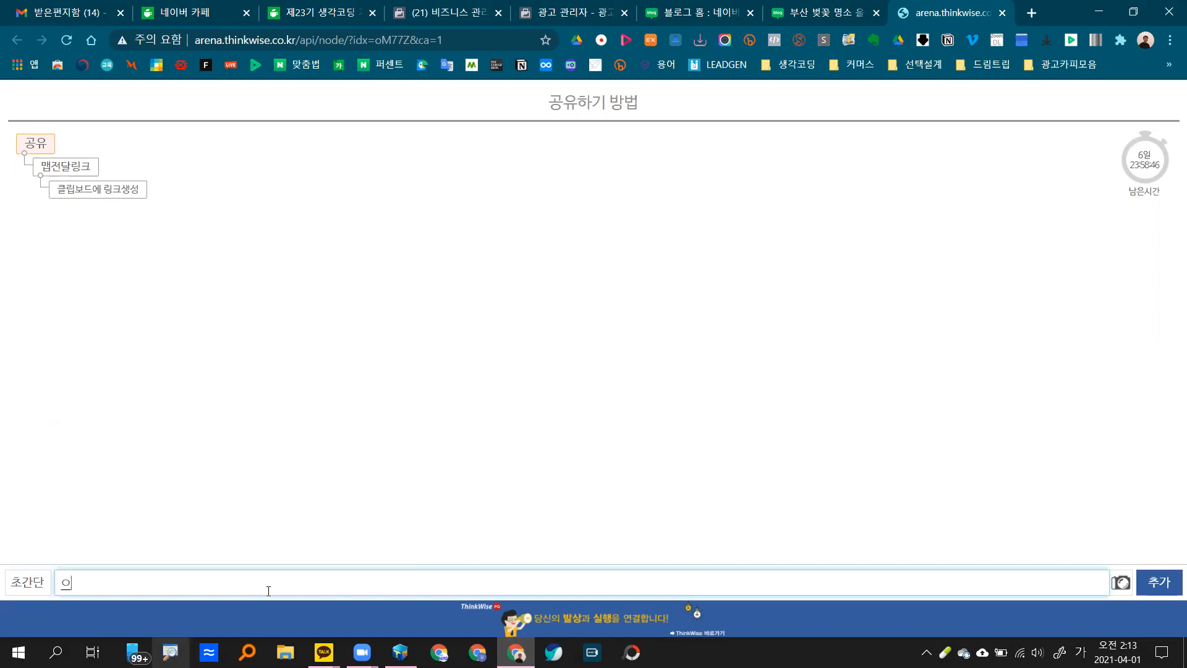
key("BackSpace")
type("공이ㅠ ㅁㄴ")
key("BackSpace")
key("BackSpace")
type("맨")
key("BackSpace")
key("BackSpace")
type("많이 해 주세요.")
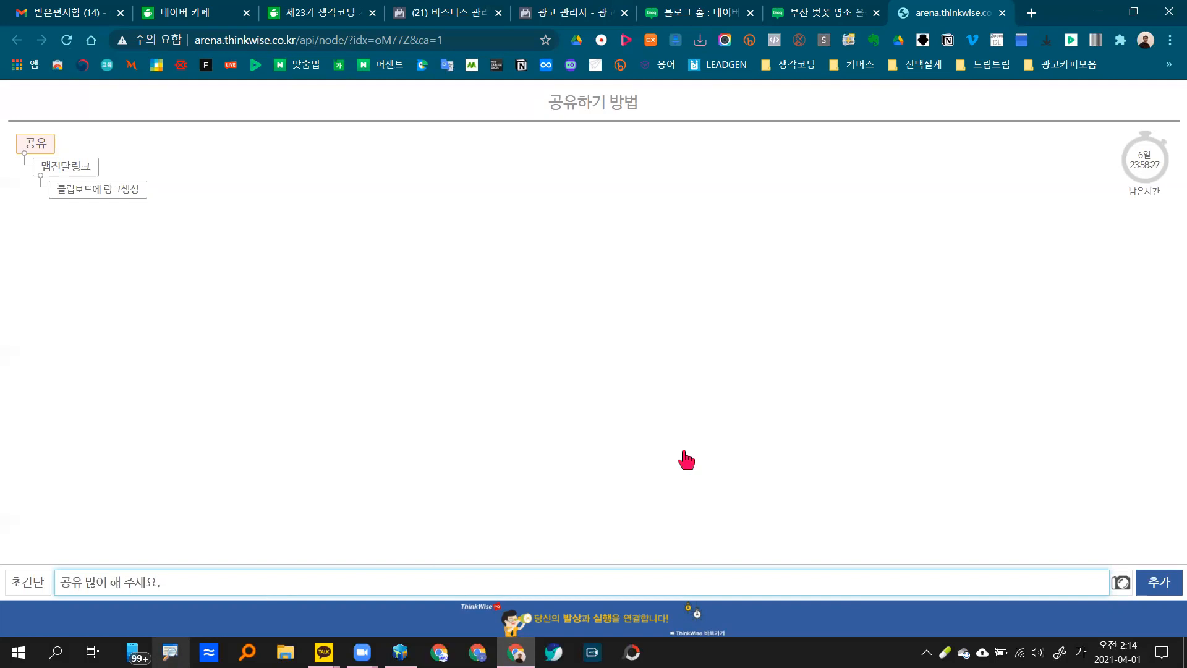
key("Return")
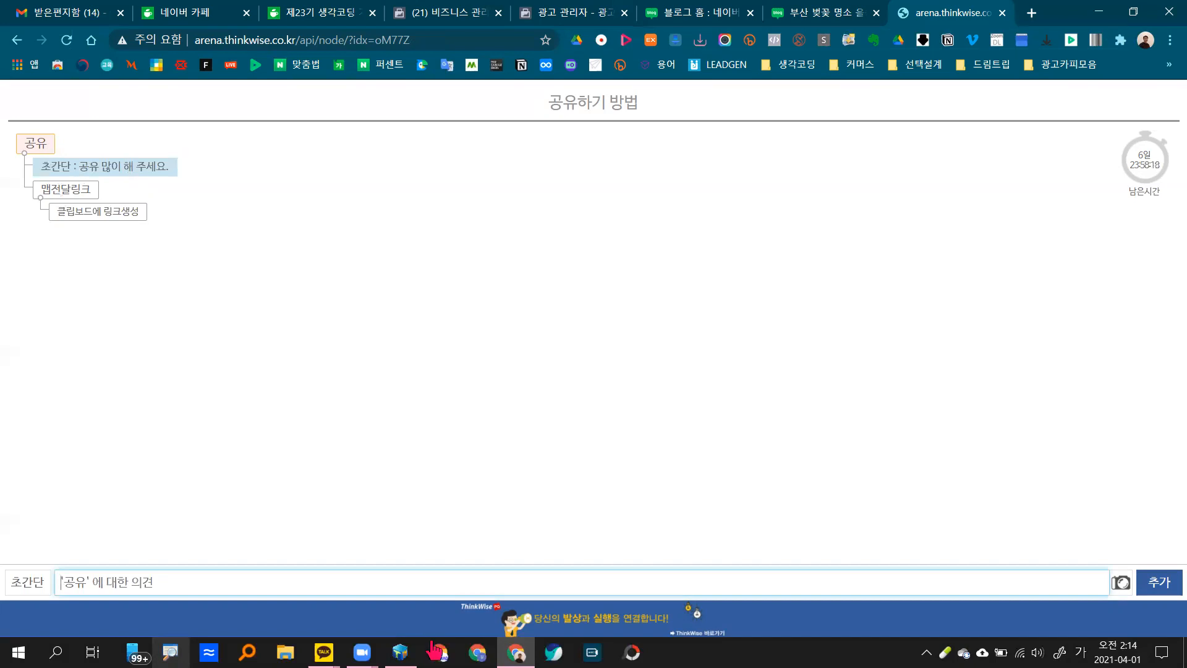
left_click(400, 653)
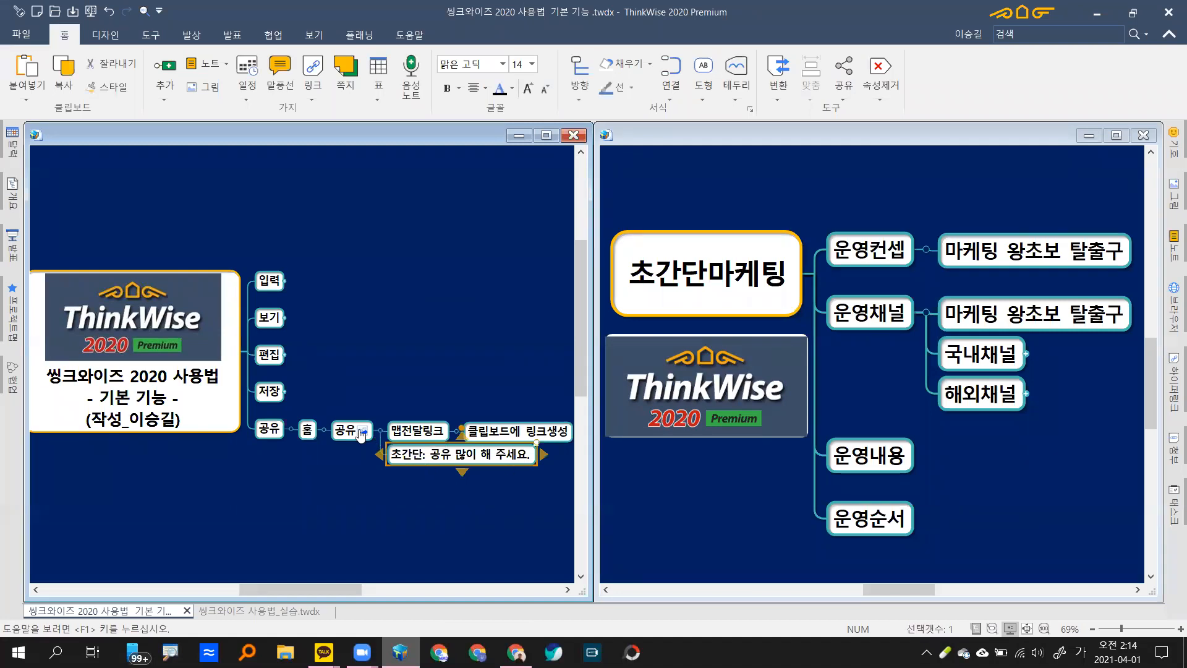
Step: Try pulling the web comment into the 공유 branch, then dismiss the sharing options
left_click(365, 436)
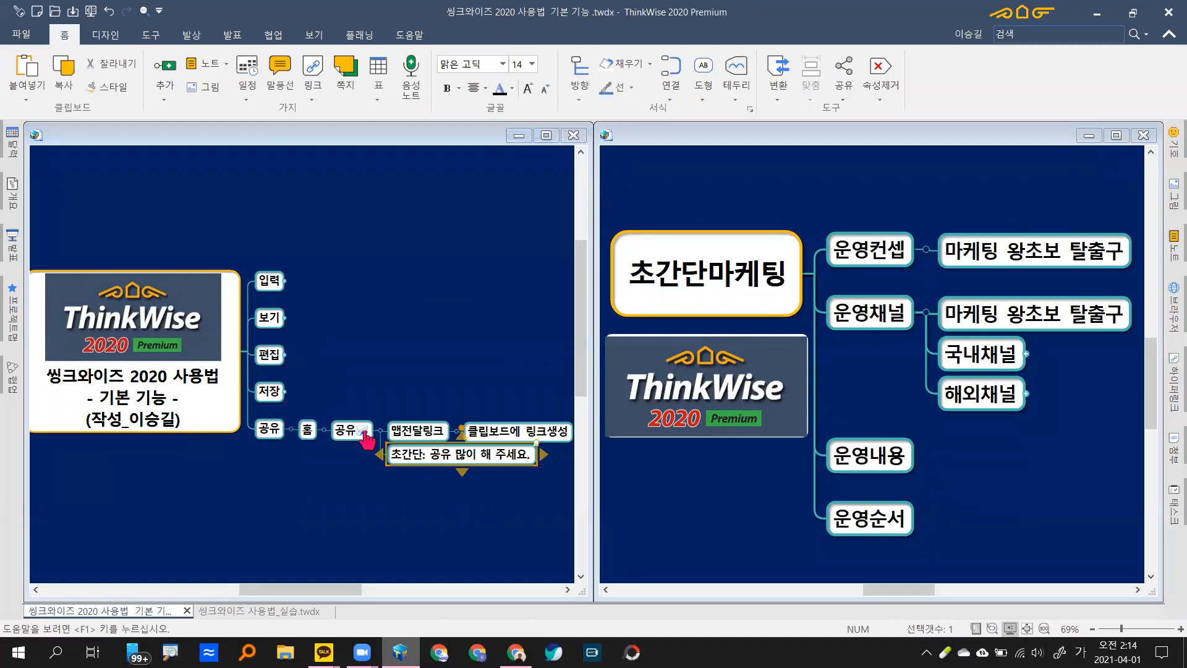
left_click(631, 361)
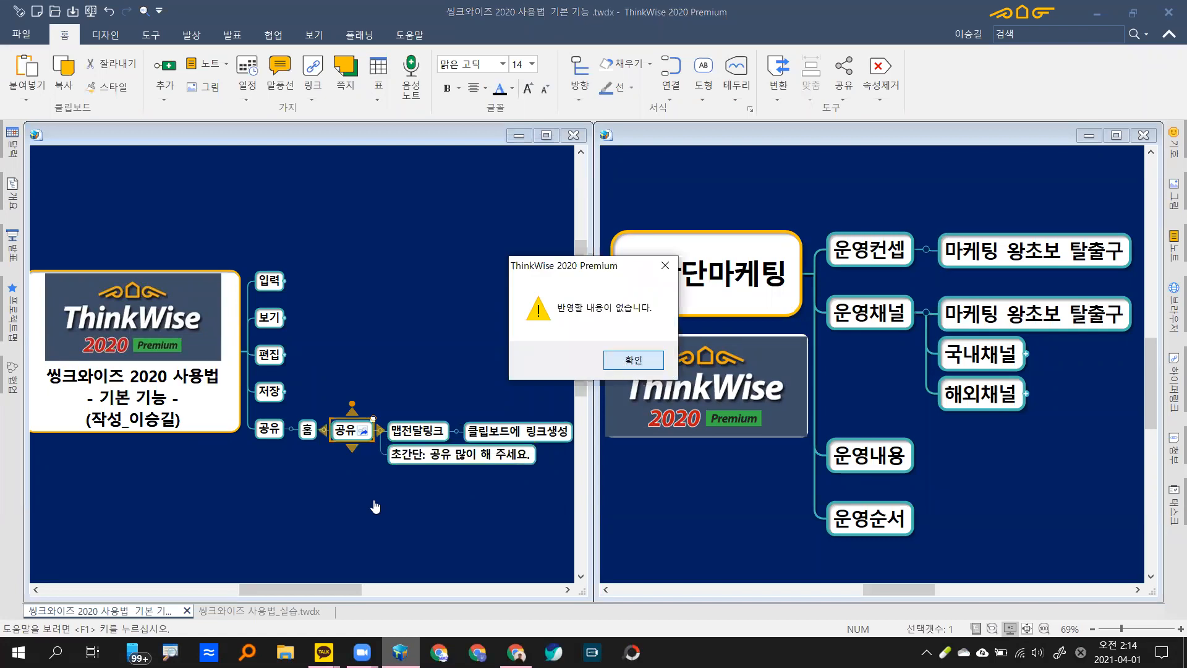
left_click_drag(368, 519, 353, 489)
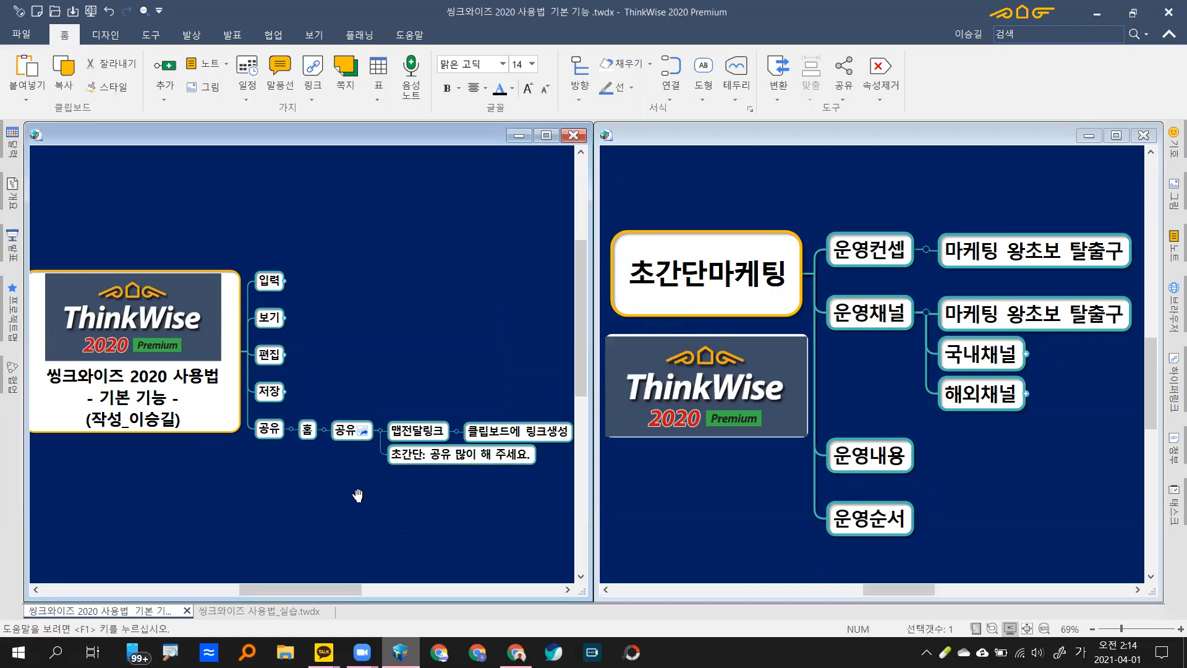
left_click(844, 93)
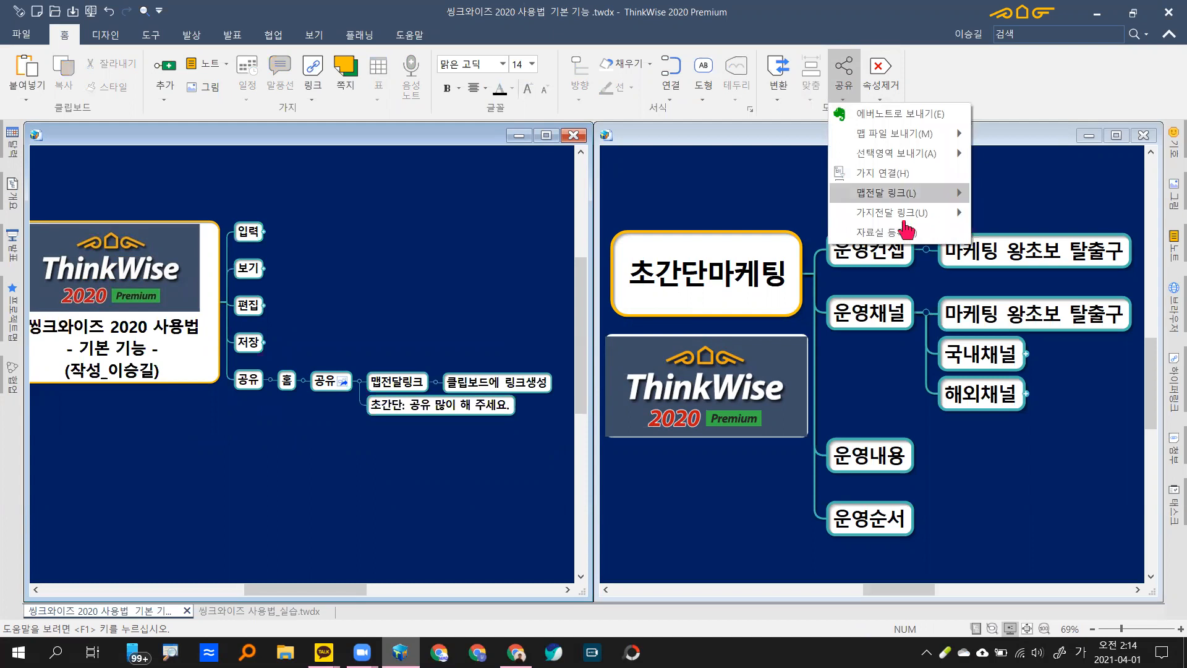
mouse_move(906, 216)
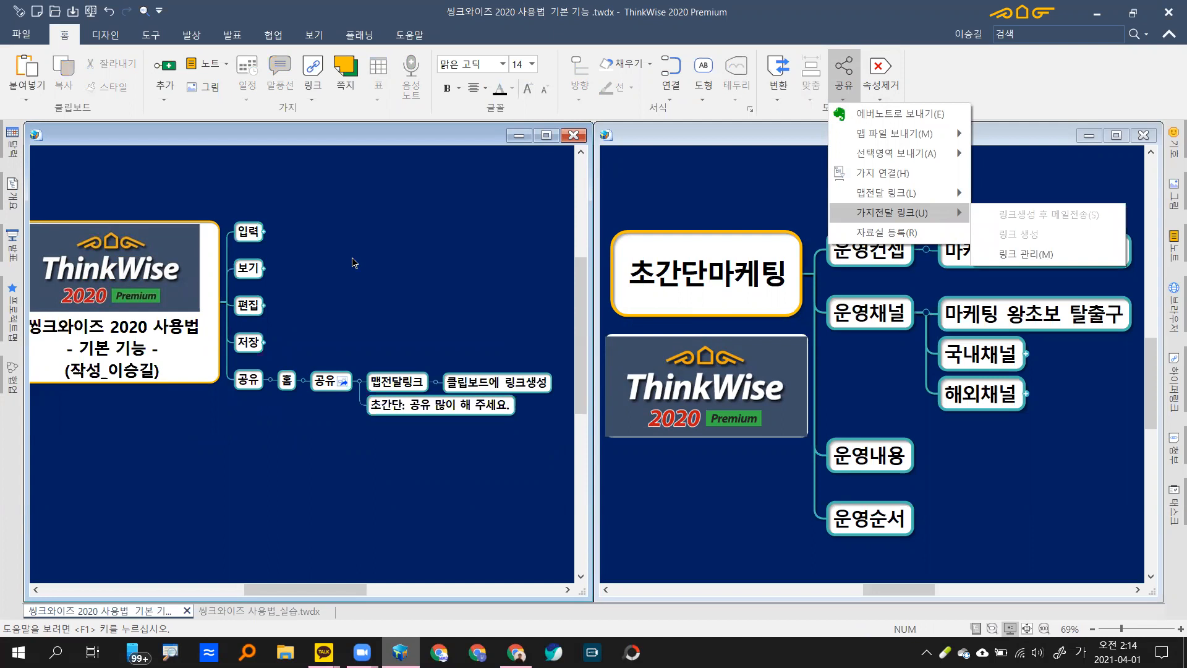
left_click(418, 151)
Step: Maximize the map window, fit the whole map, and fold the 공유 branch
left_click(545, 135)
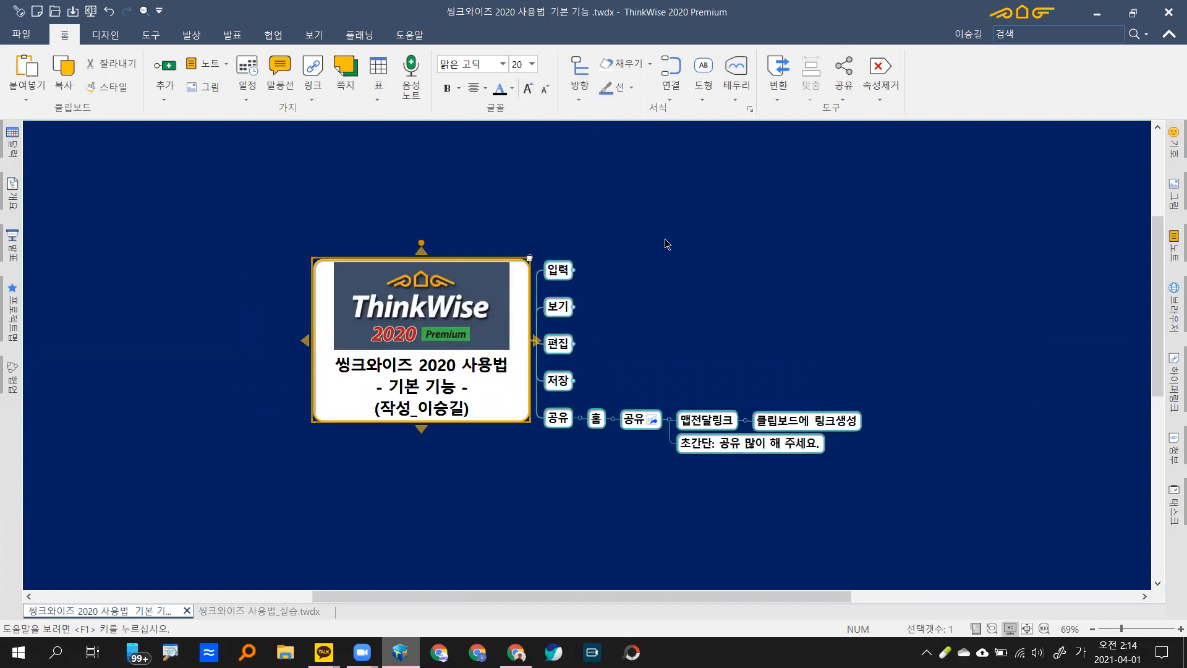
key("F5")
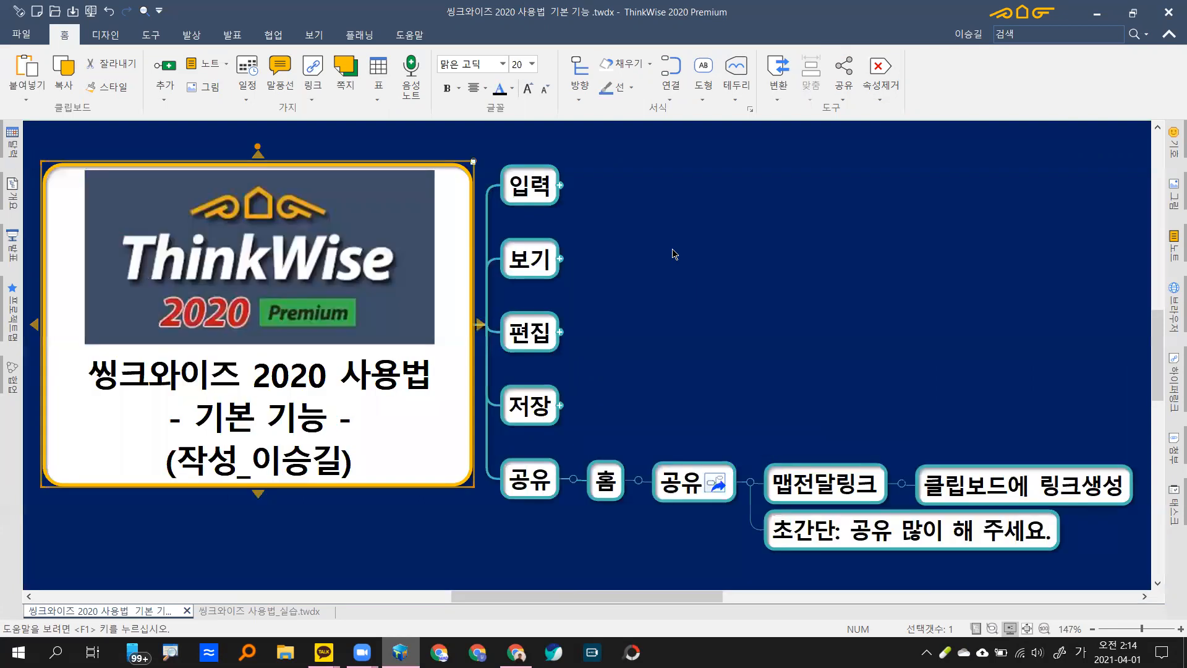
left_click(573, 480)
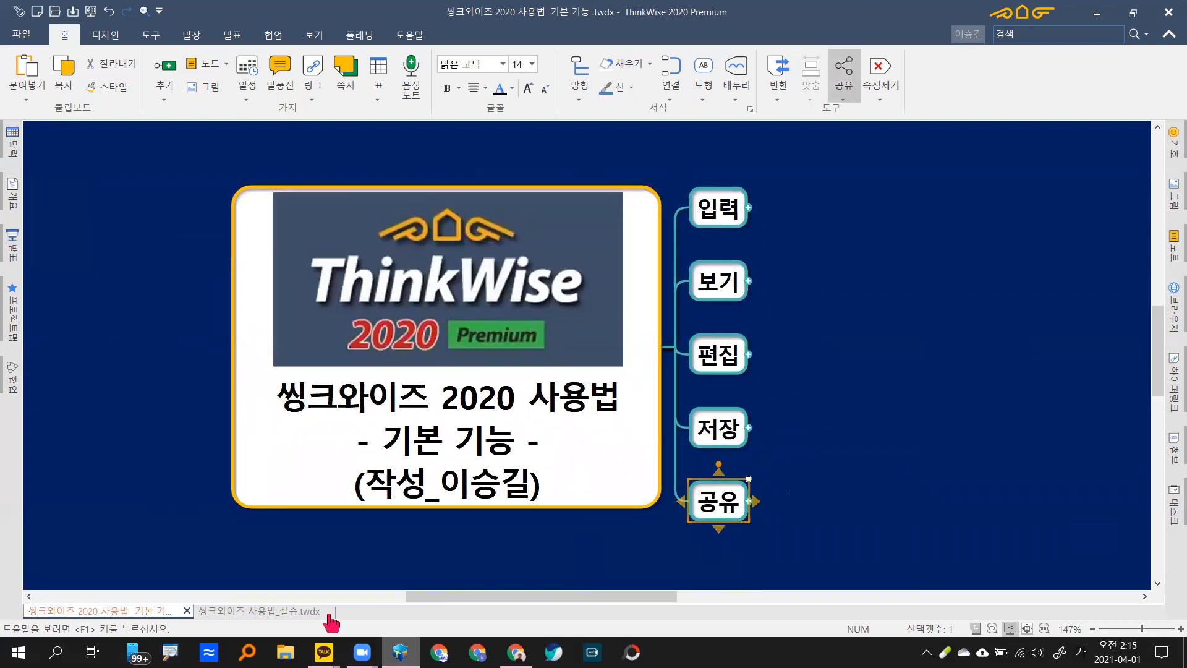
Step: Switch map documents, reset the view to 100% and expand every branch
key("ctrl+Tab")
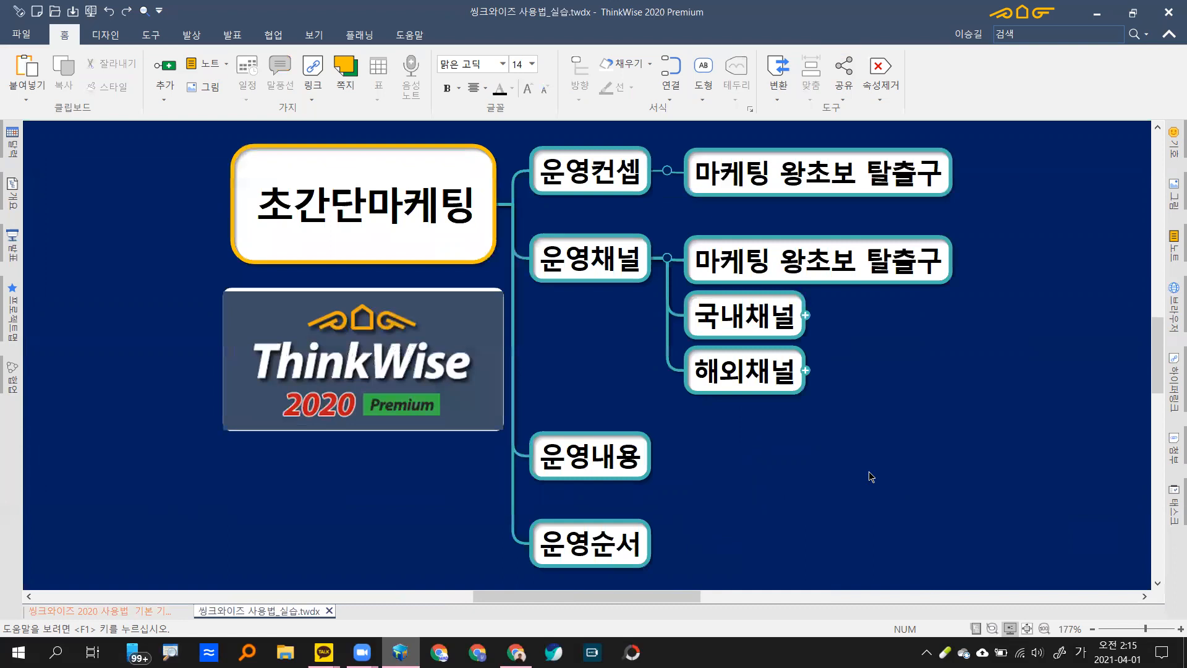
key("Escape")
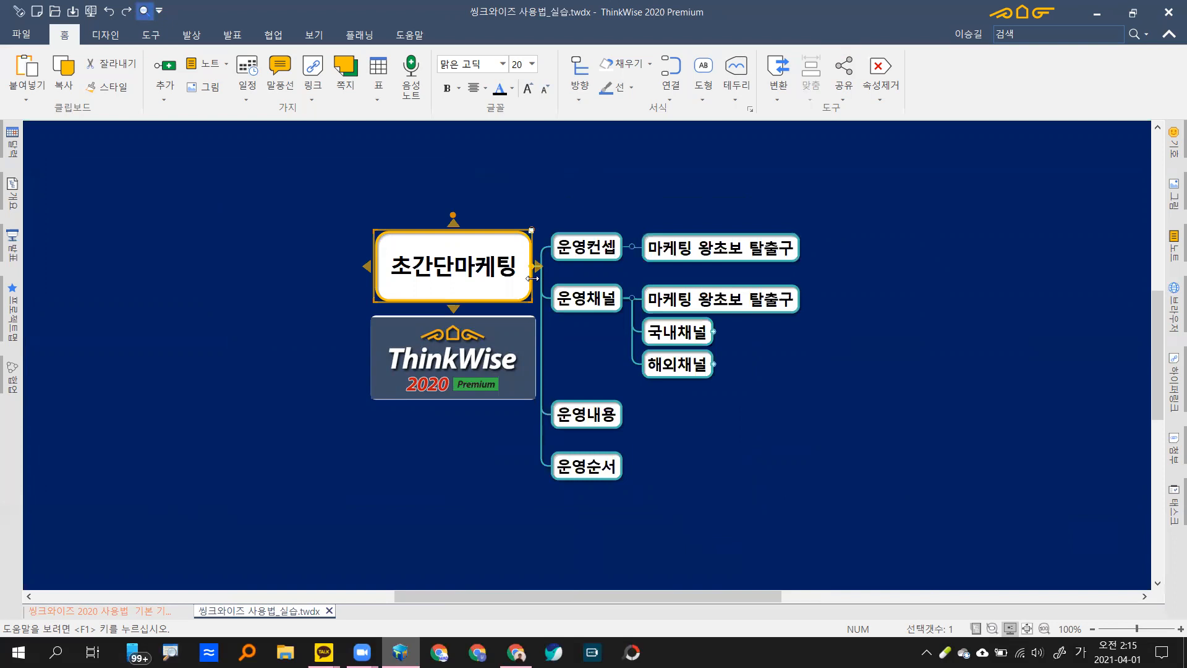
key("ctrl+y")
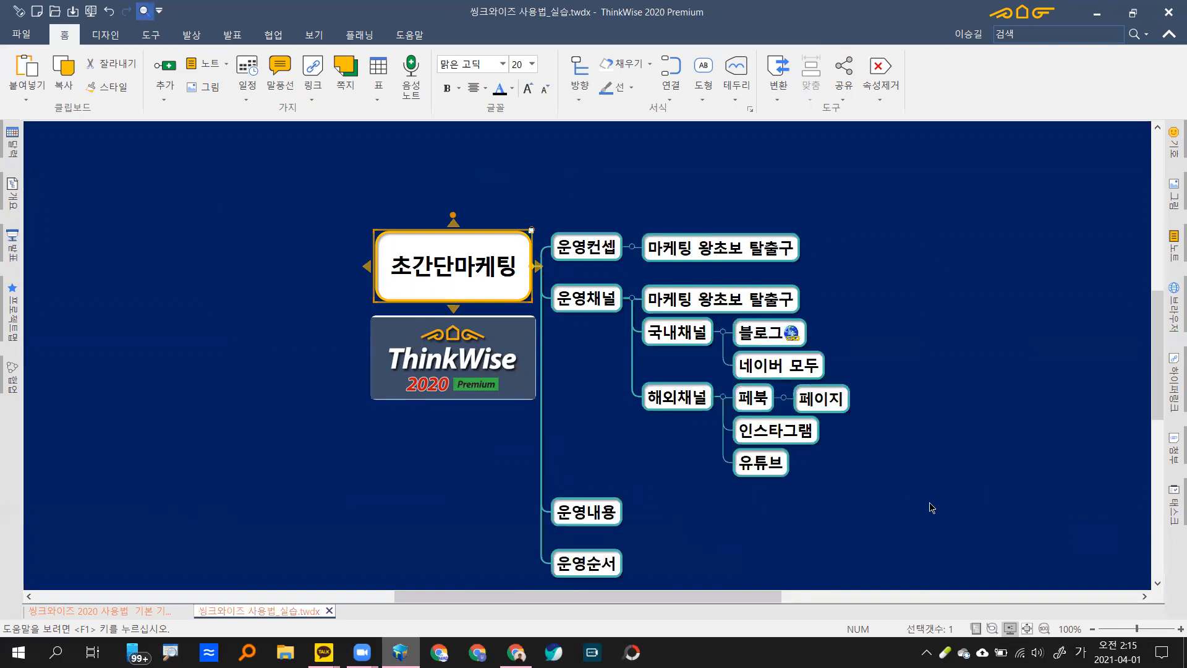
left_click_drag(911, 476, 902, 474)
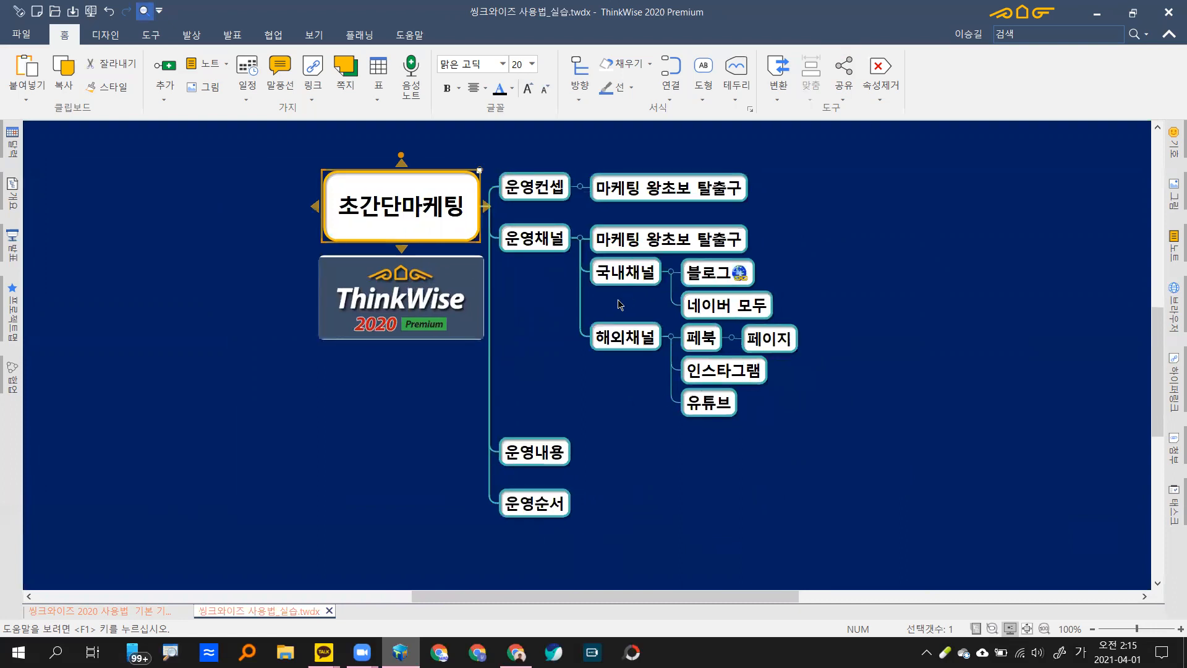
Step: Add 교육사업, 컨설팅 and 플랫폼구축 as child topics of 운영내용
left_click(544, 461)
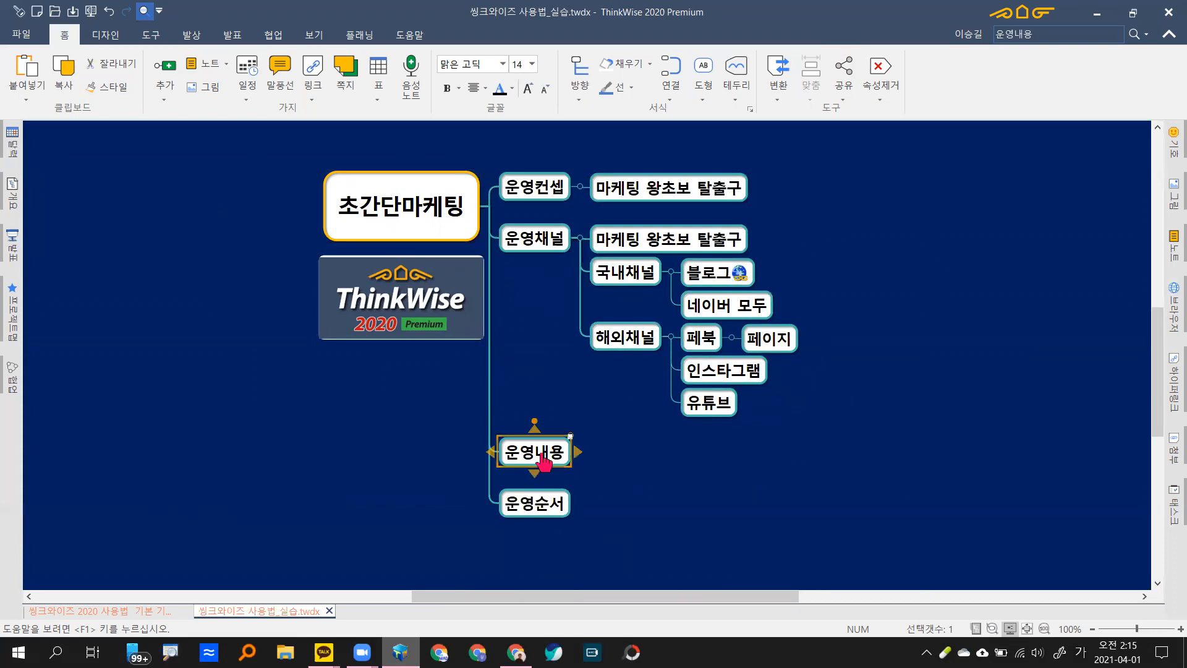
key("space")
type("교육")
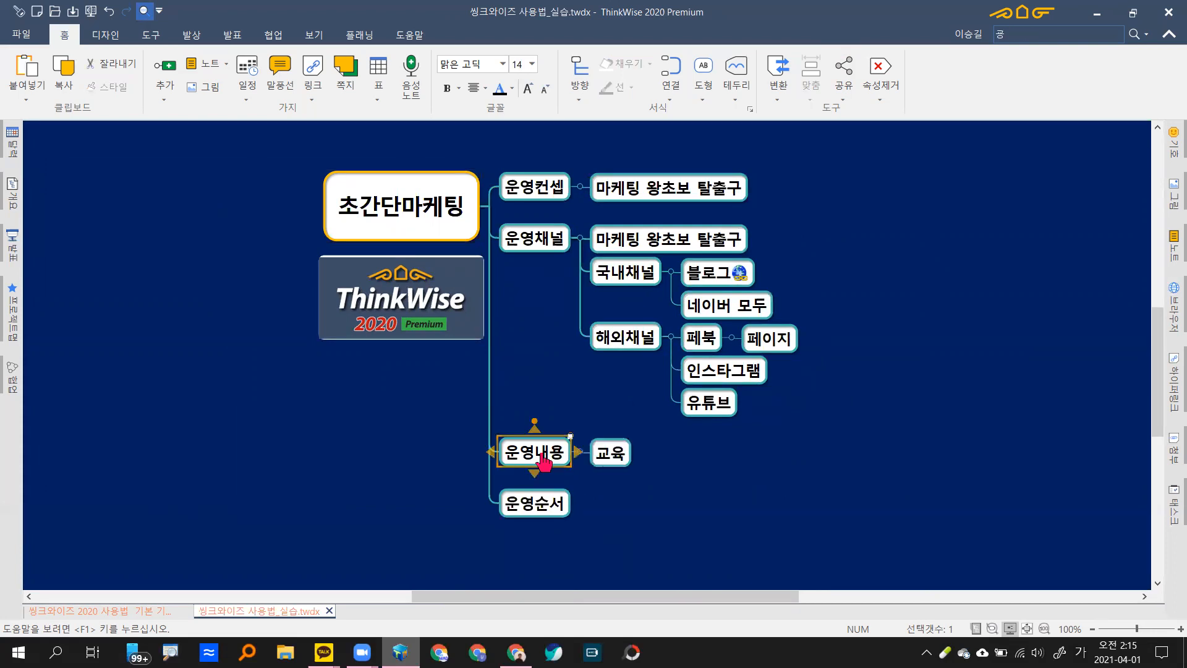
type("사업")
key("Return")
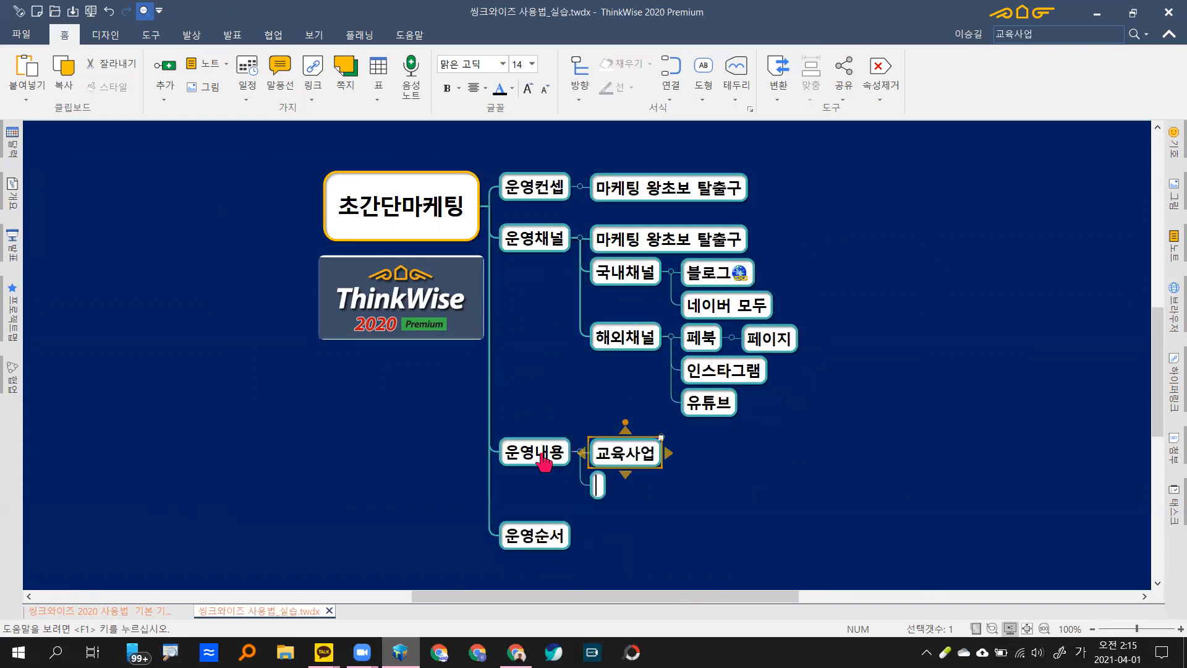
type("컨서")
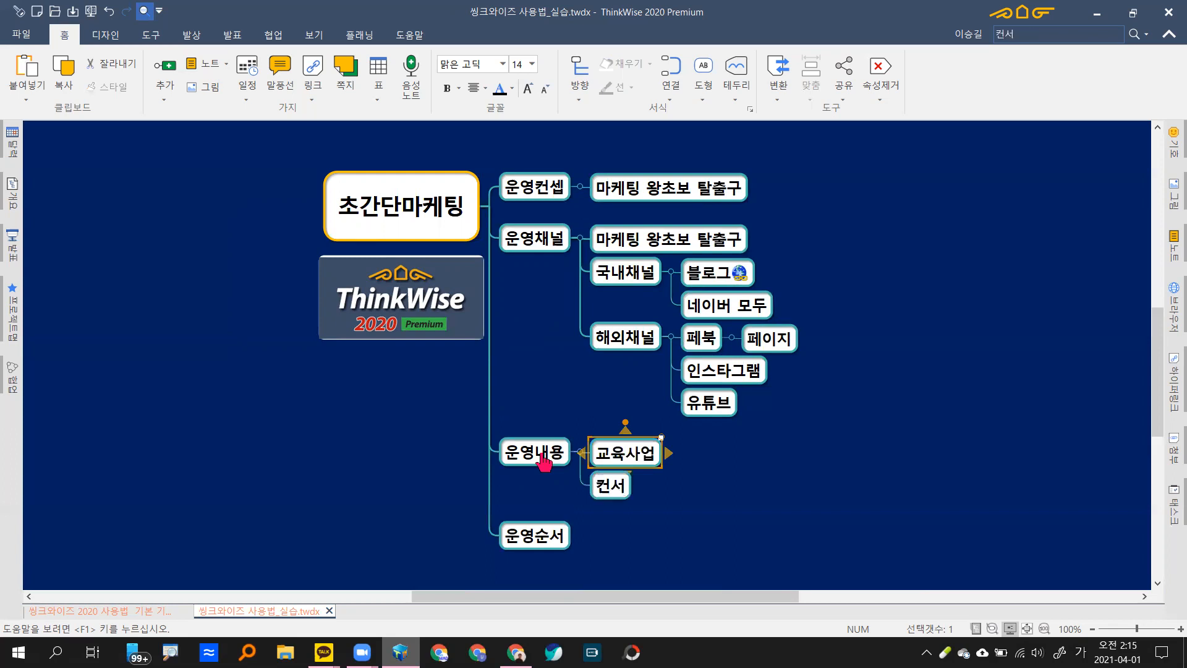
type("ㄹ팅")
key("Return")
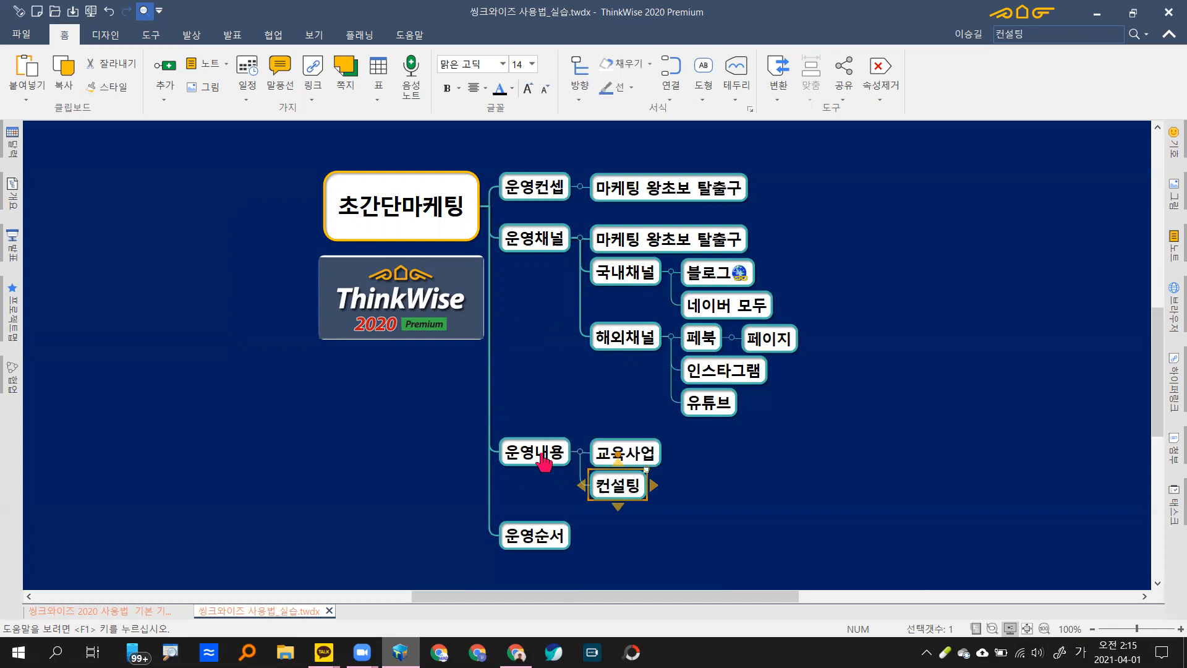
key("Return")
type("ㅍ")
type("플래")
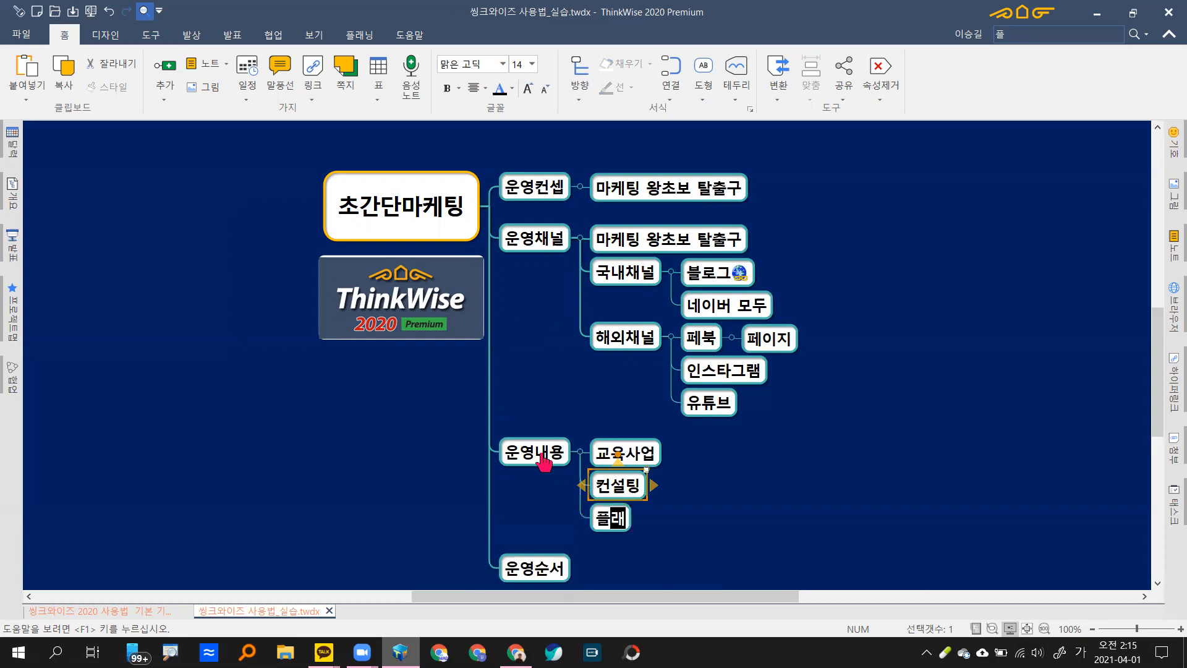
type("ㅅ폼구축")
key("Return")
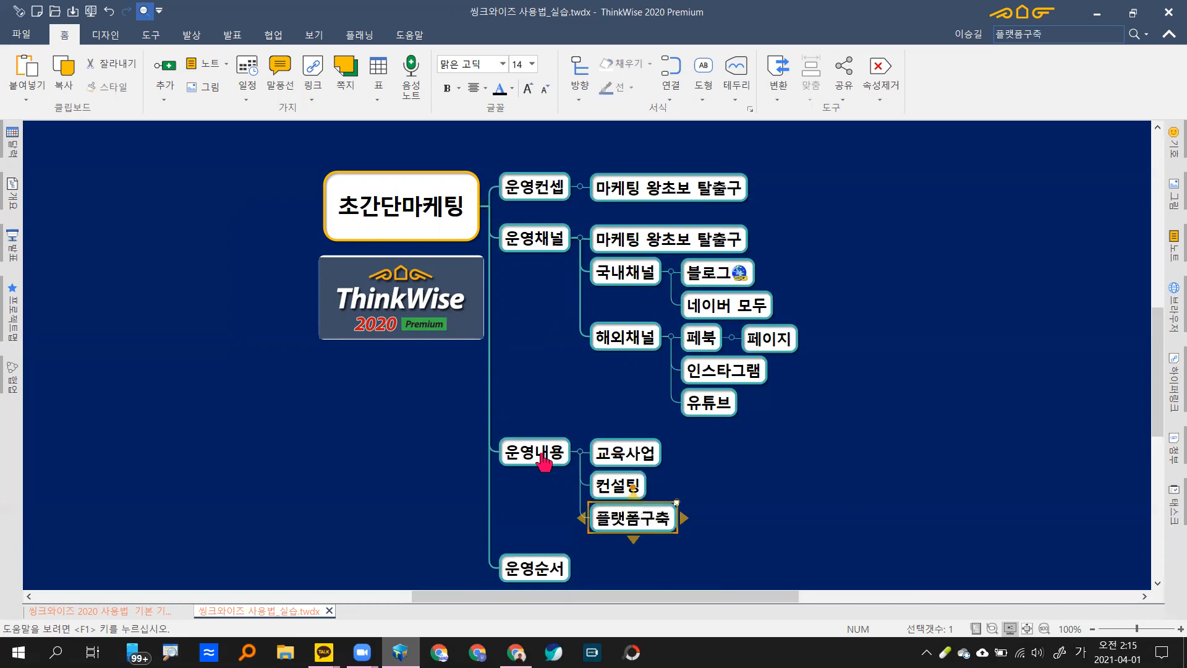
Step: Give 교육사업 the sub-topics 디지털노마드 되기 기본 툴세팅 and 마케팅자동화를 활용한 실시간이벤트
key("Up")
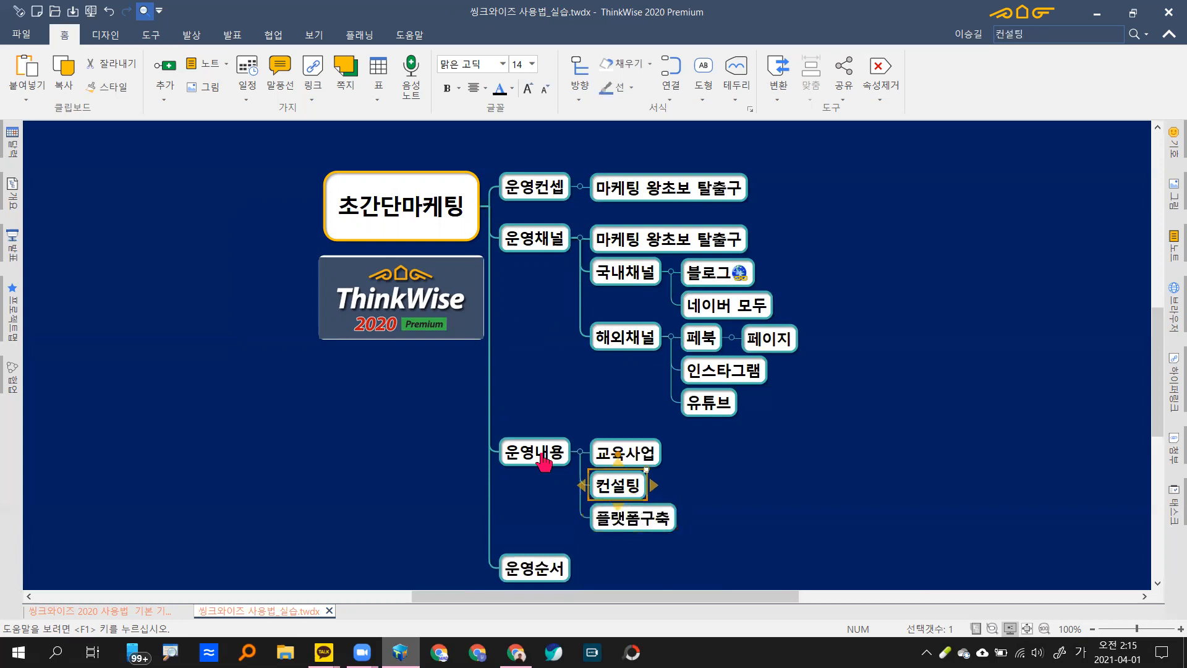
key("Up")
key("Down")
key("Left")
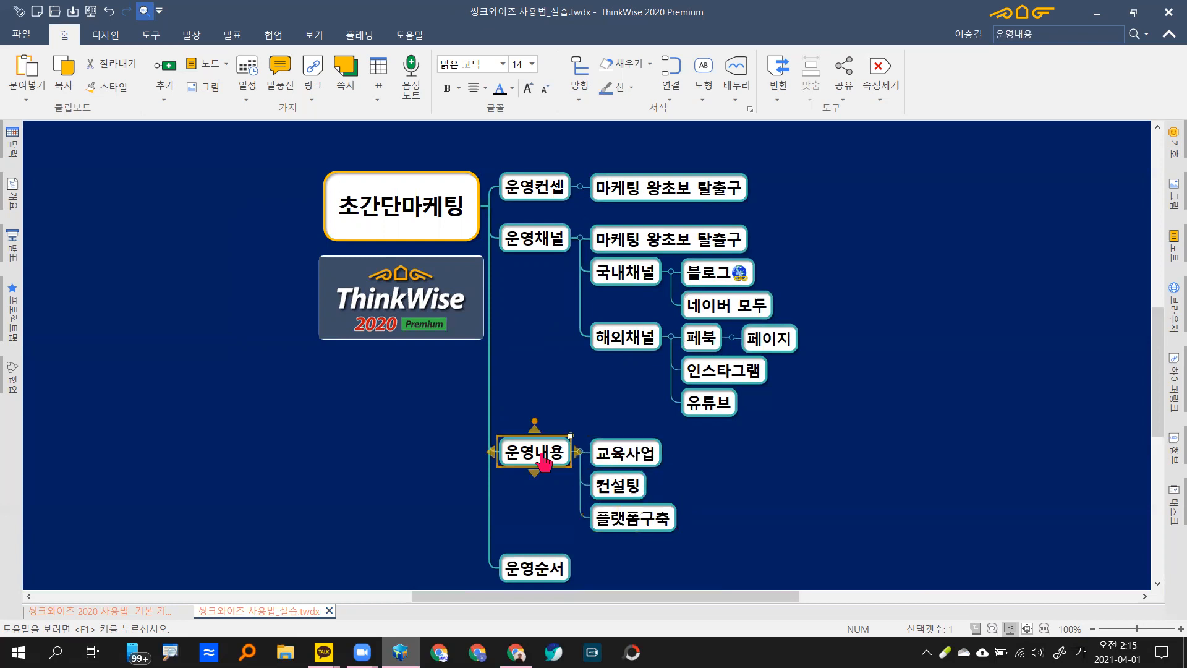
key("Right")
key("Down")
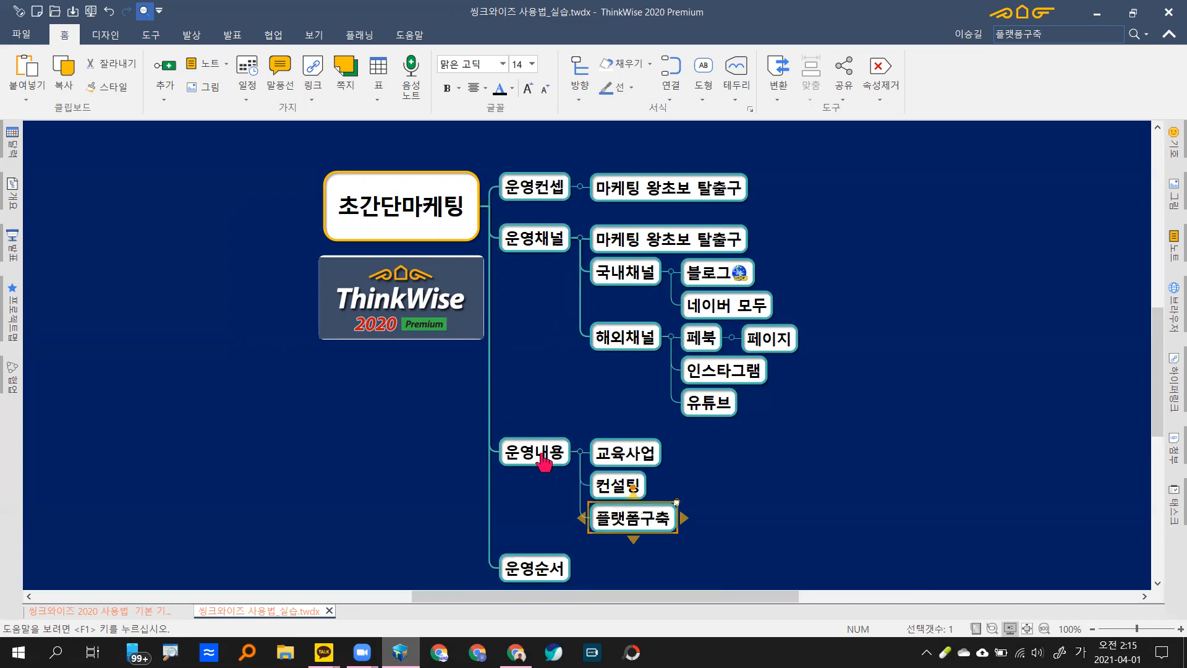
key("Return")
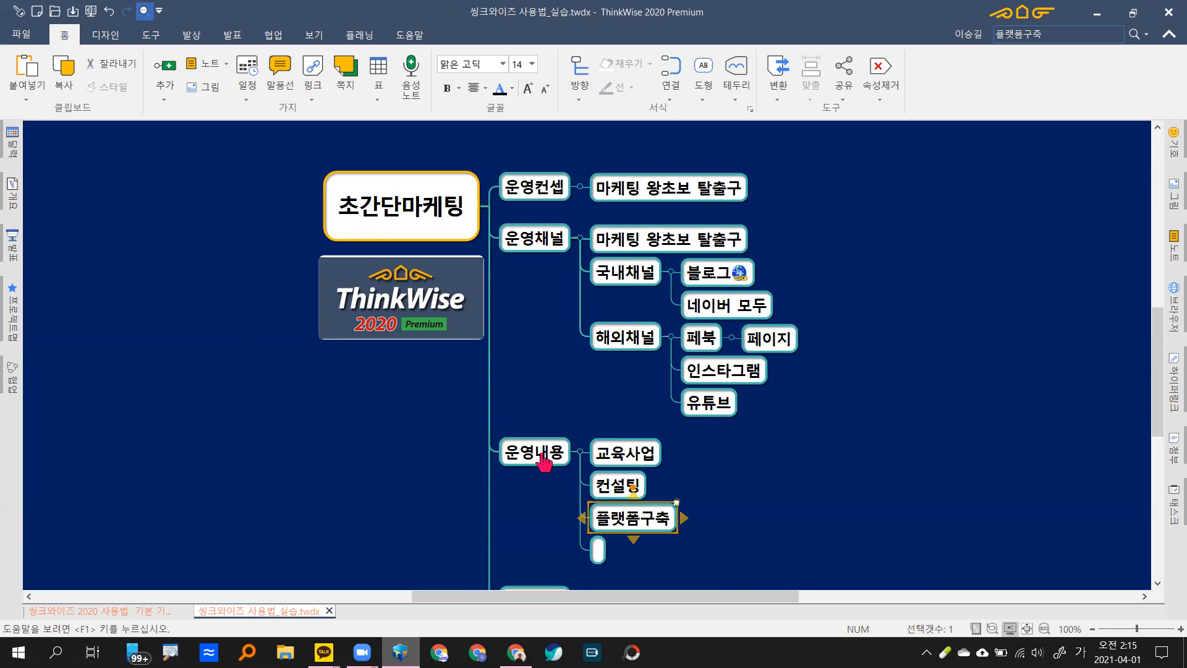
key("Escape")
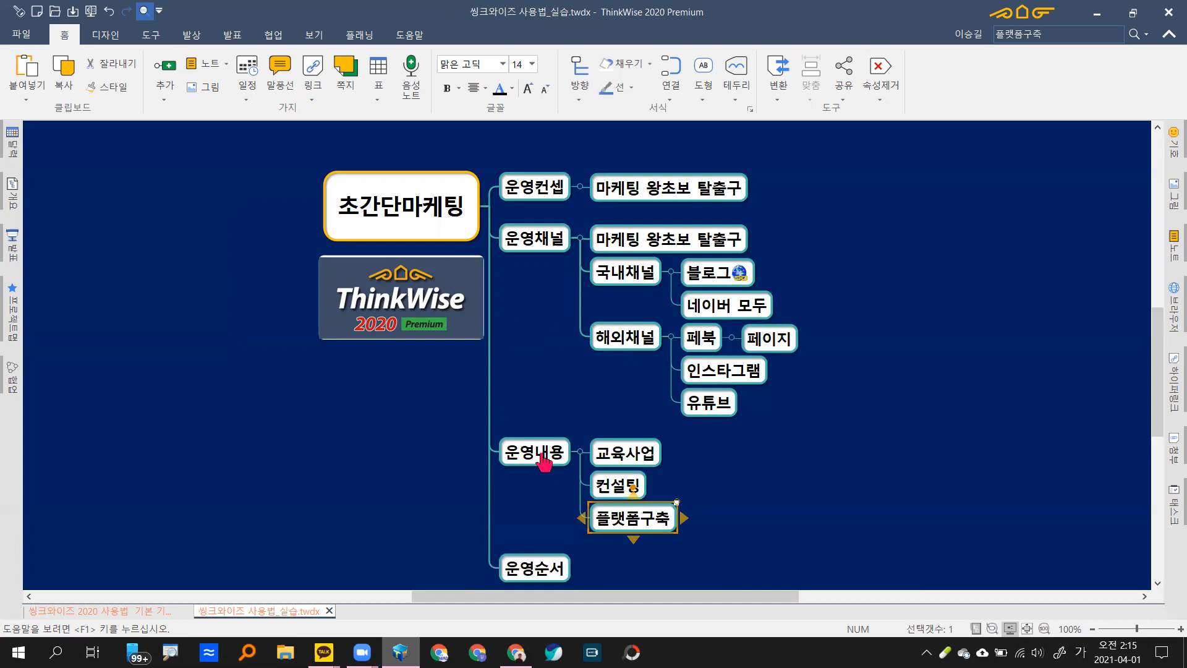
key("Up")
key("Up")
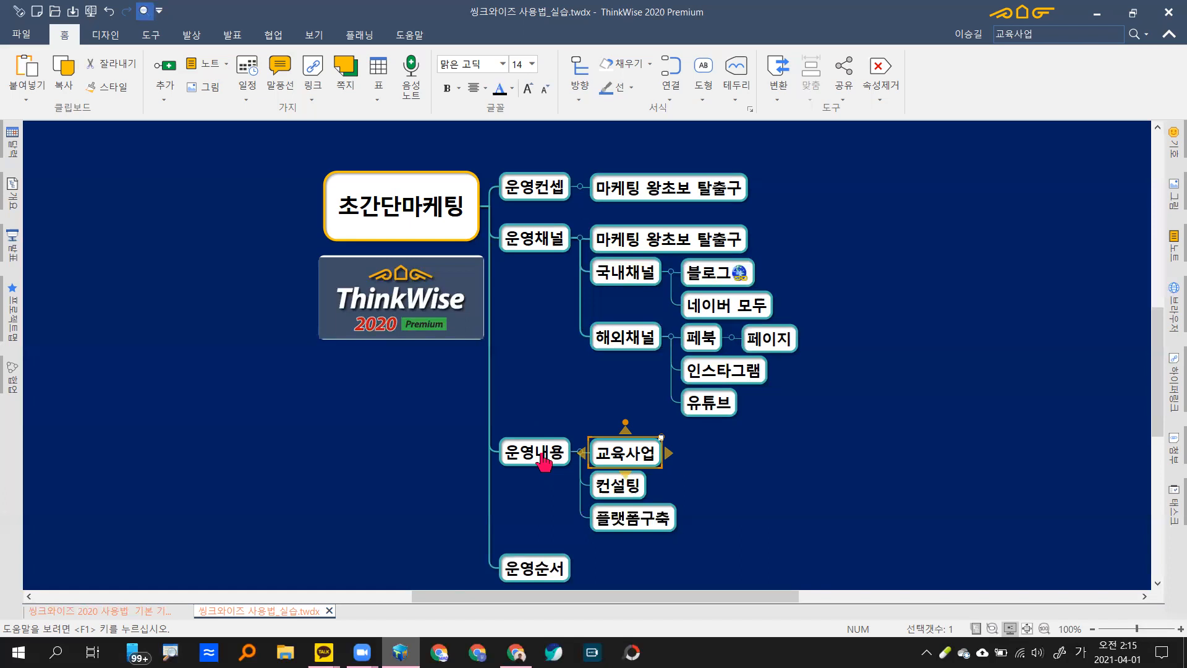
key("Insert")
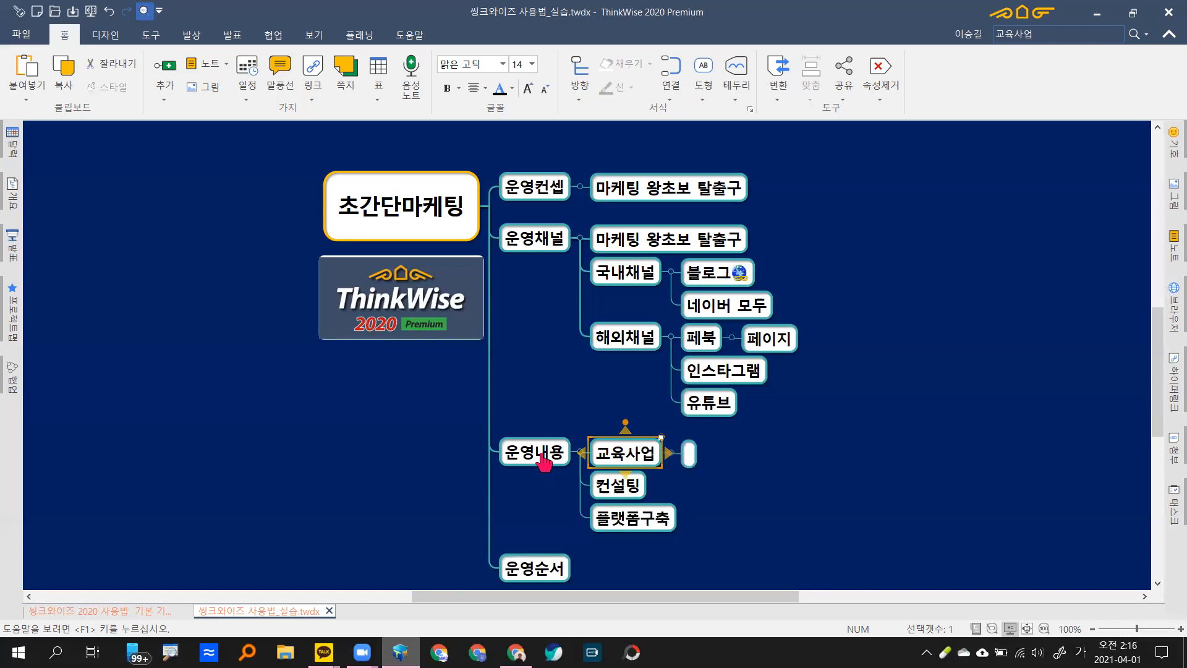
type("디")
type("지털노마드")
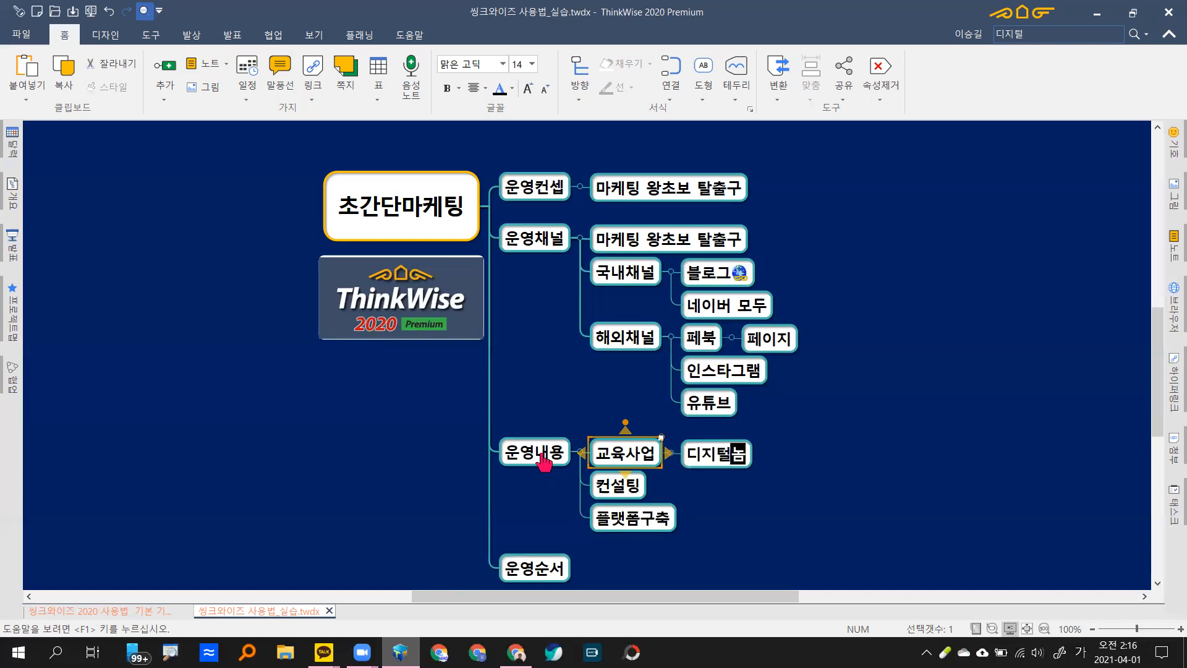
type(" 되기")
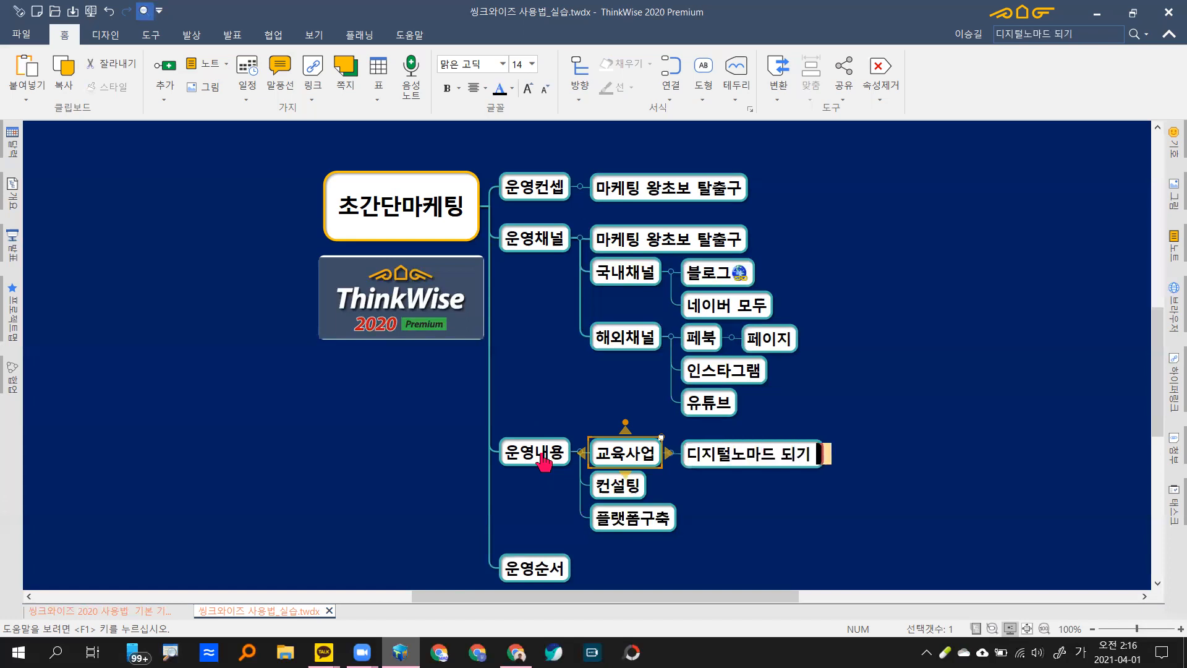
type(" 기본 틀")
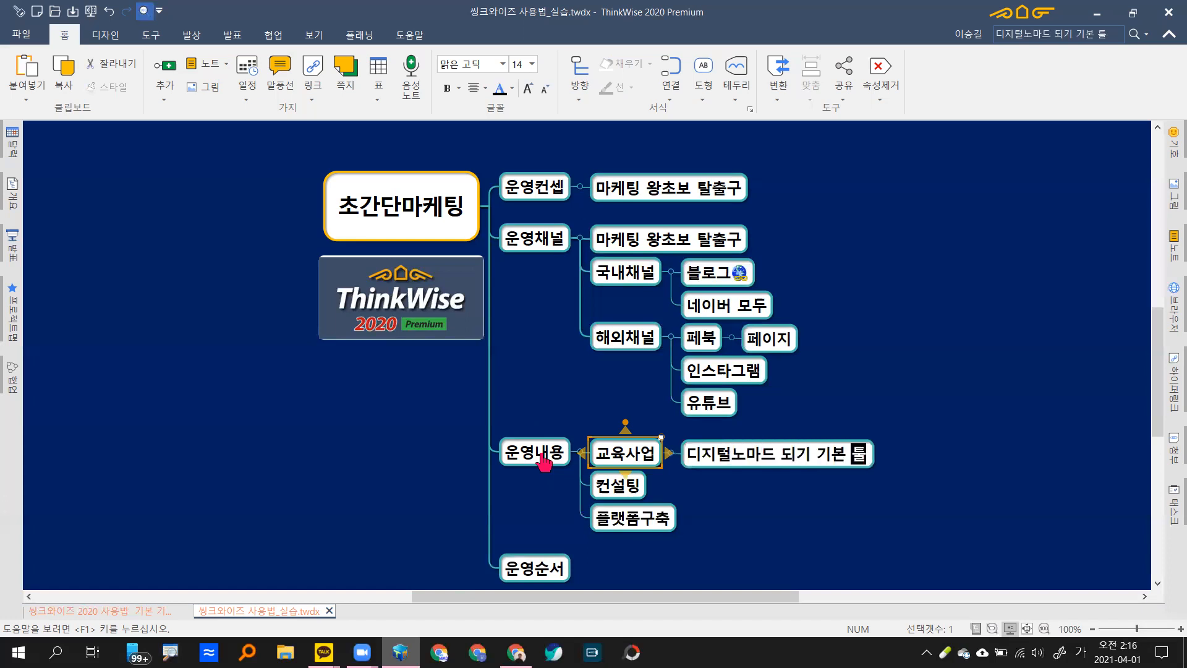
type("셑")
type("팅")
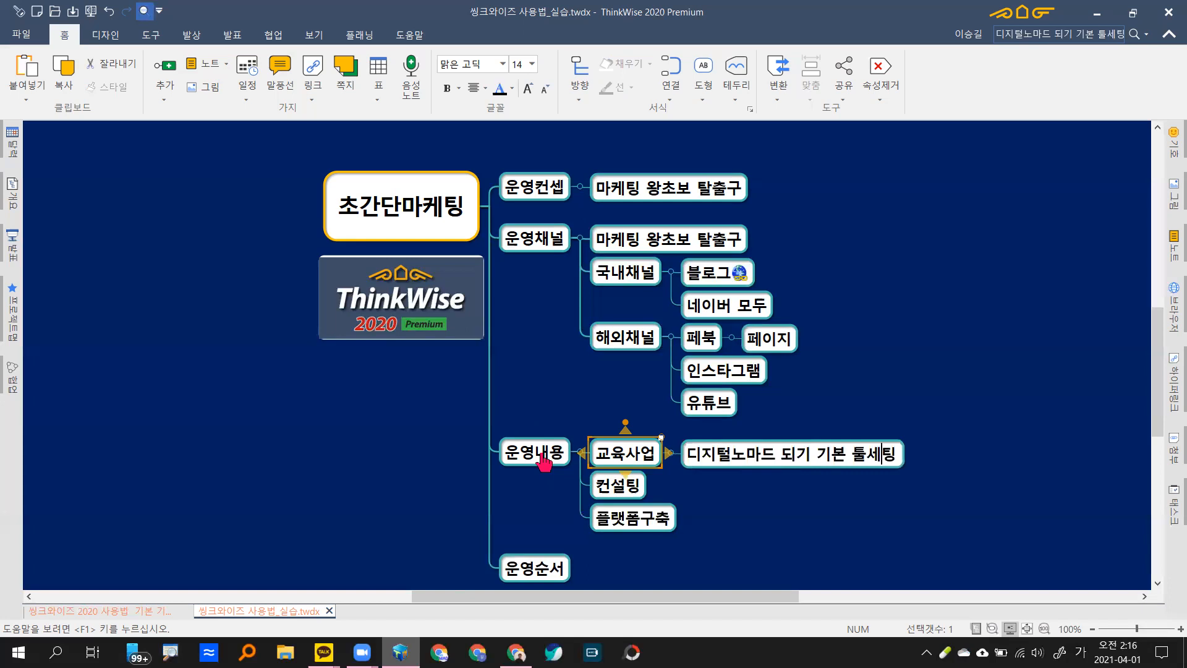
key("Return")
key("Return")
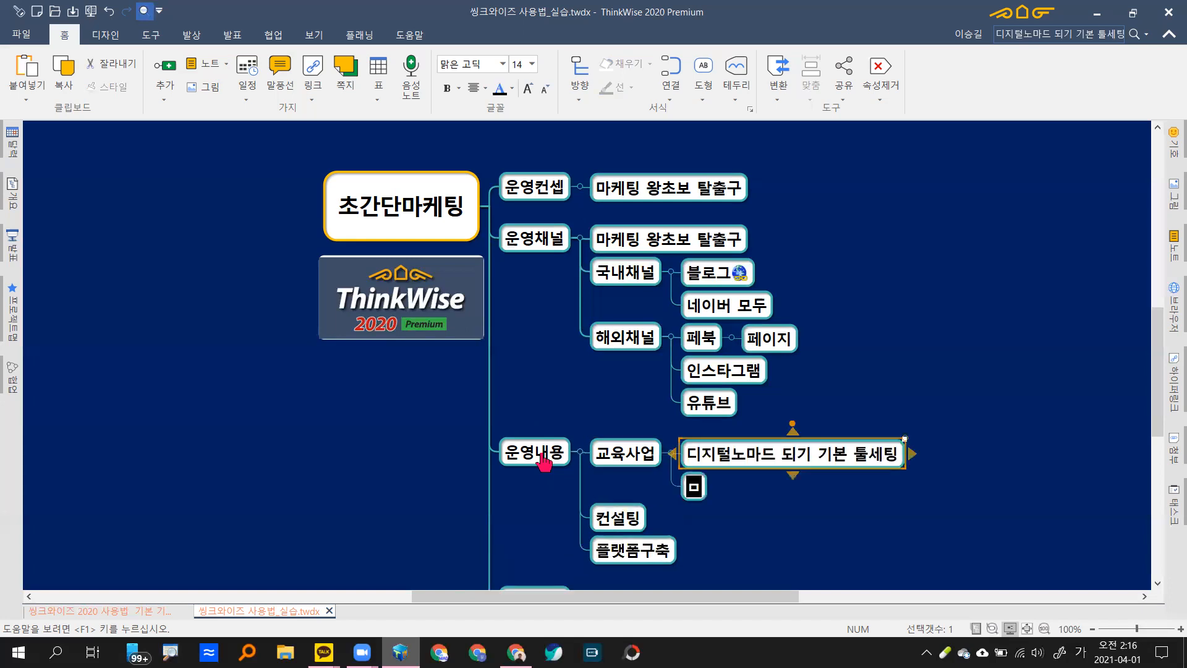
type("마케팅자동화")
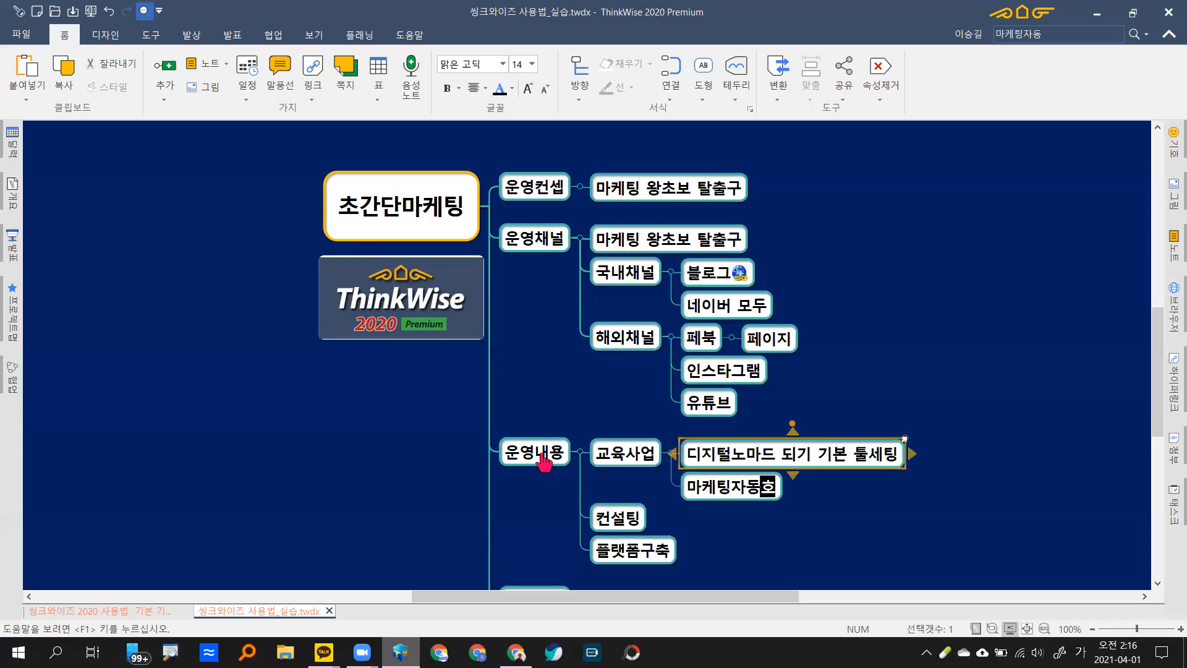
type("를 활용한")
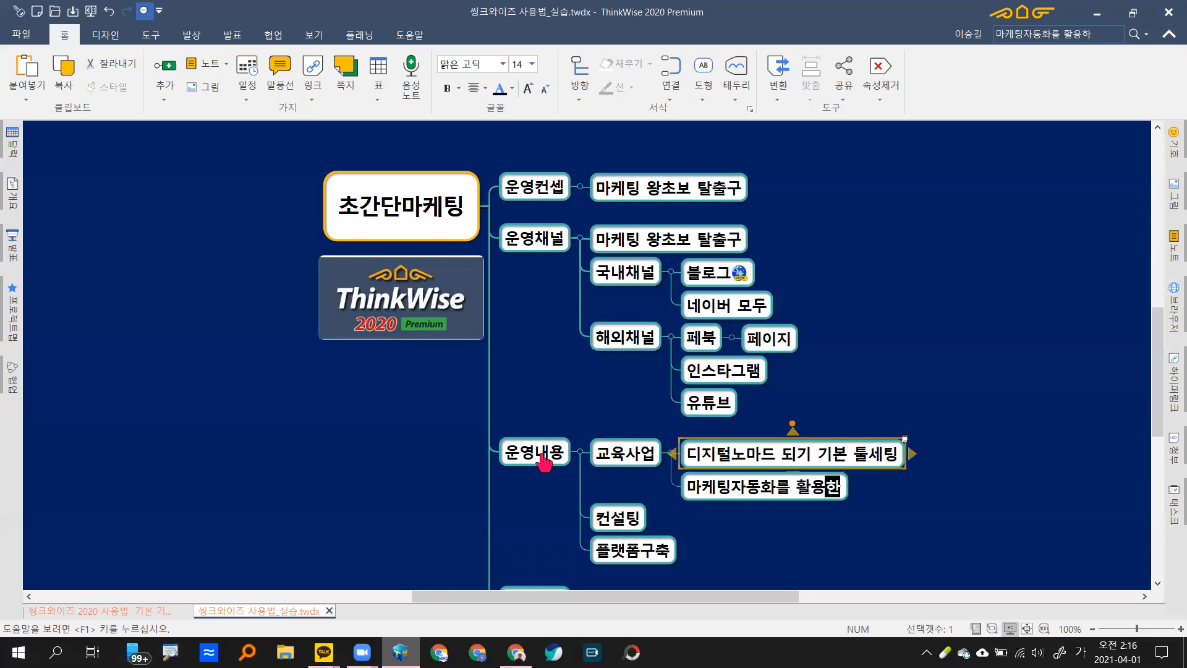
type(" 시리ㅅ")
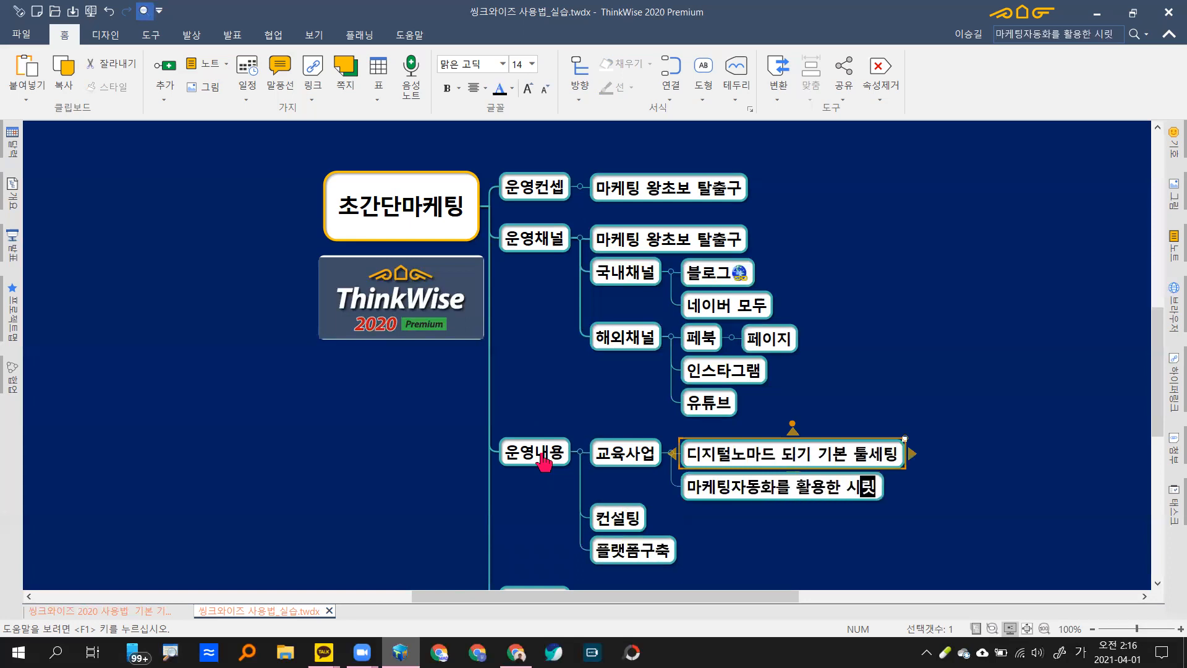
key("BackSpace")
key("BackSpace")
key("BackSpace")
type("ㄹ시가")
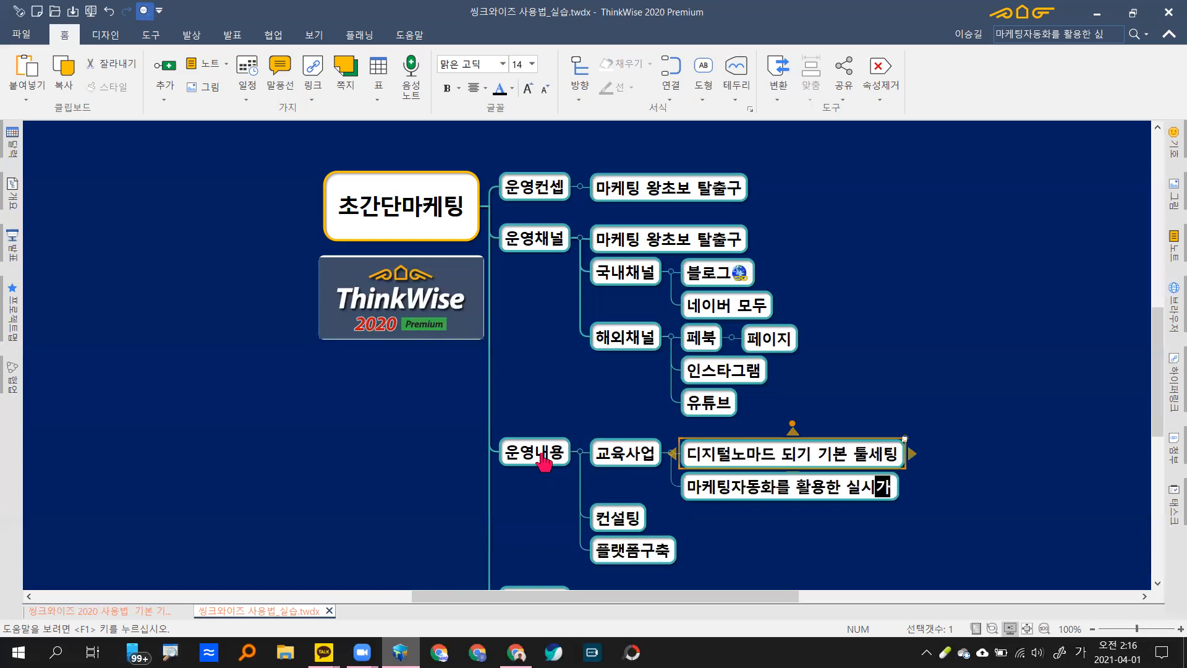
type("ㄴ이벤트")
key("Return")
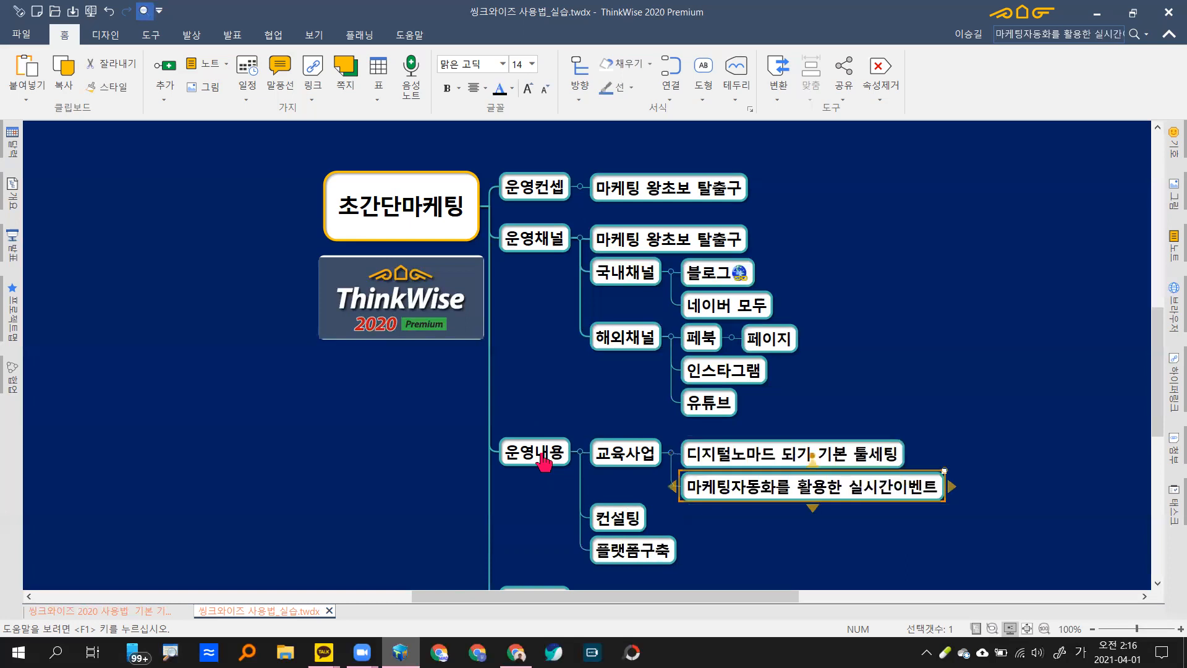
Step: Add 마케팅자동화 퍼널설계 and sns마케팅 온라인 구축 under 컨설팅
key("Down")
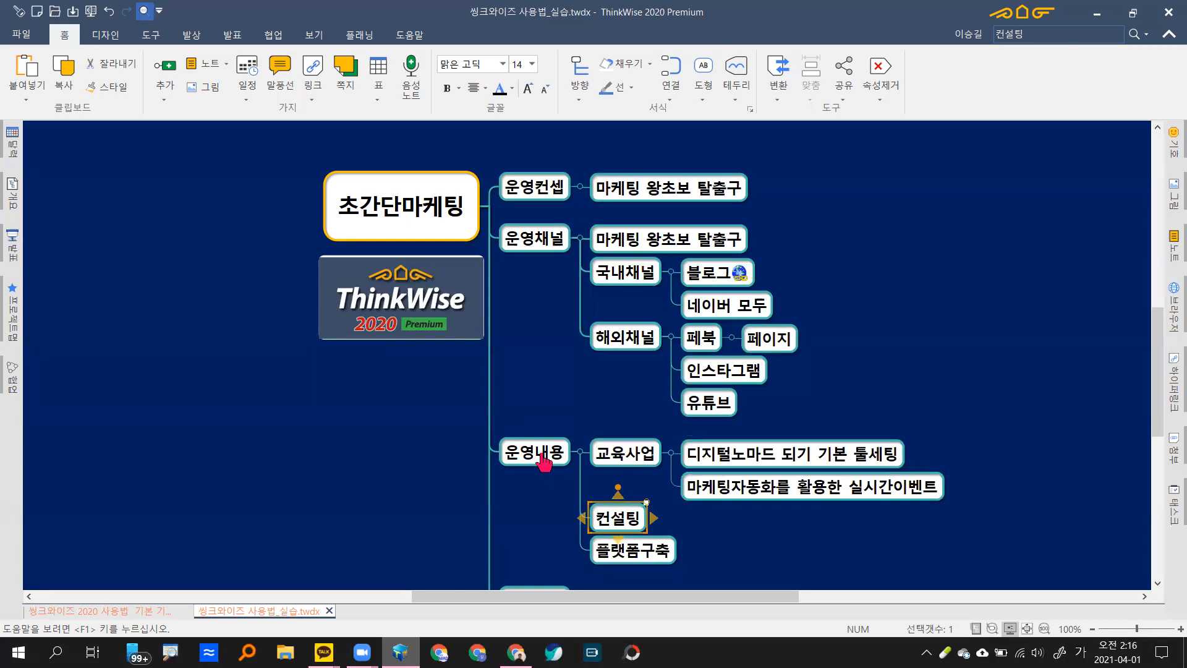
key("Insert")
type("마케팅ㅈ")
type("자동호")
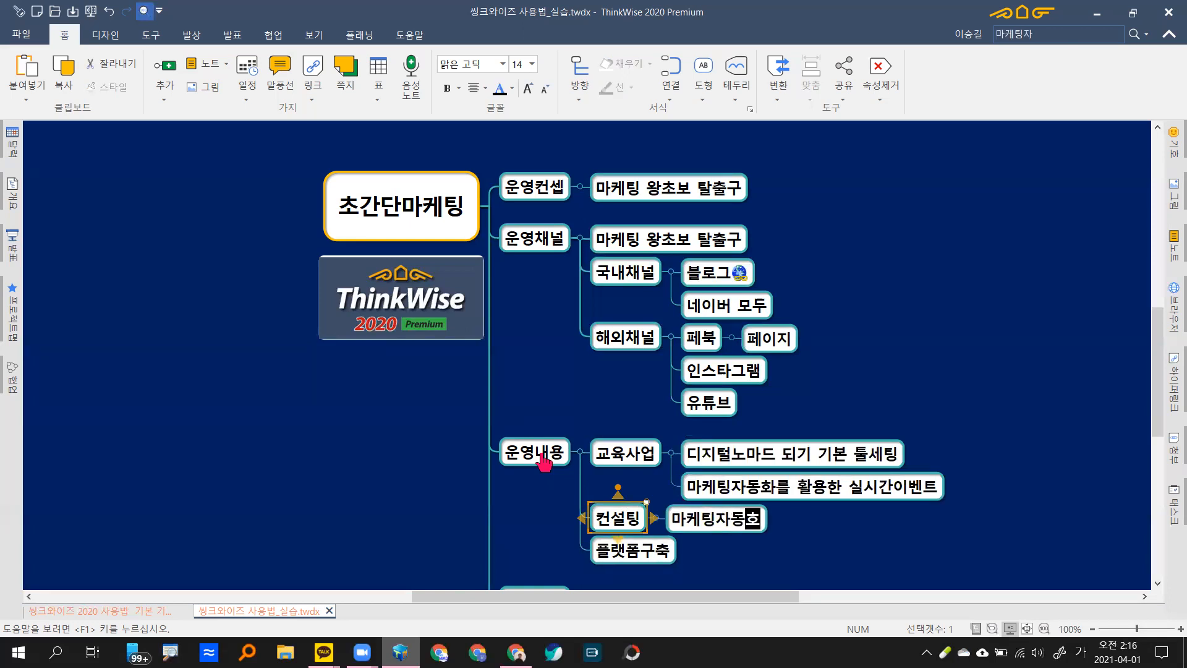
type("화 퍼")
type("널")
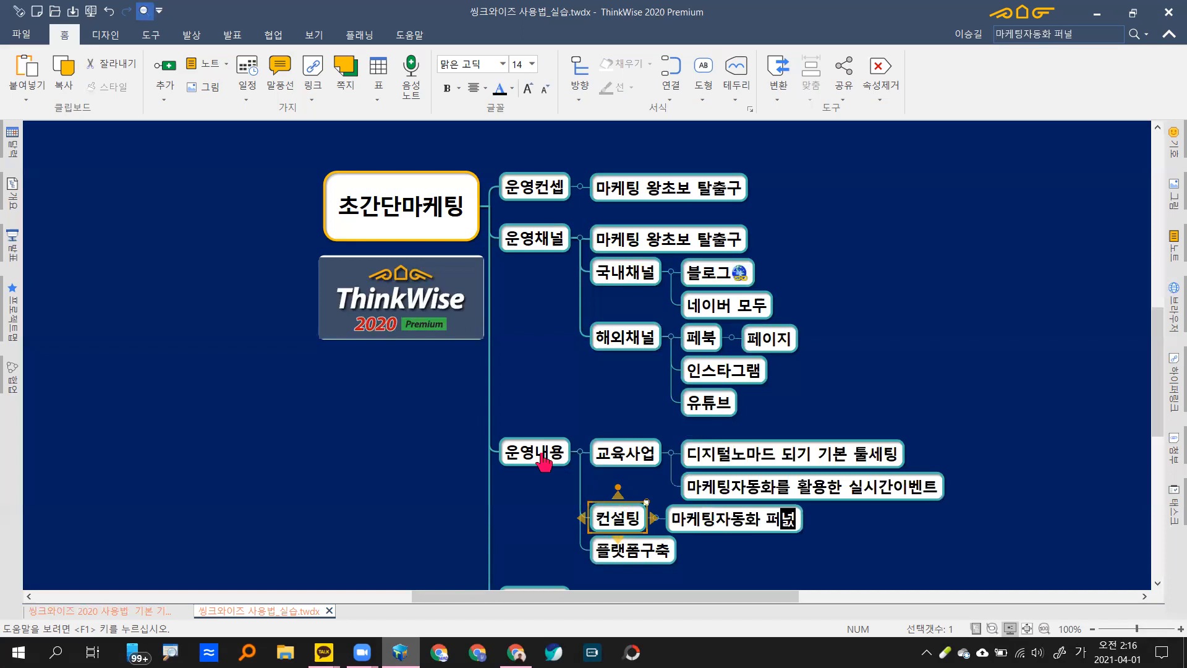
type("섥계")
key("Return")
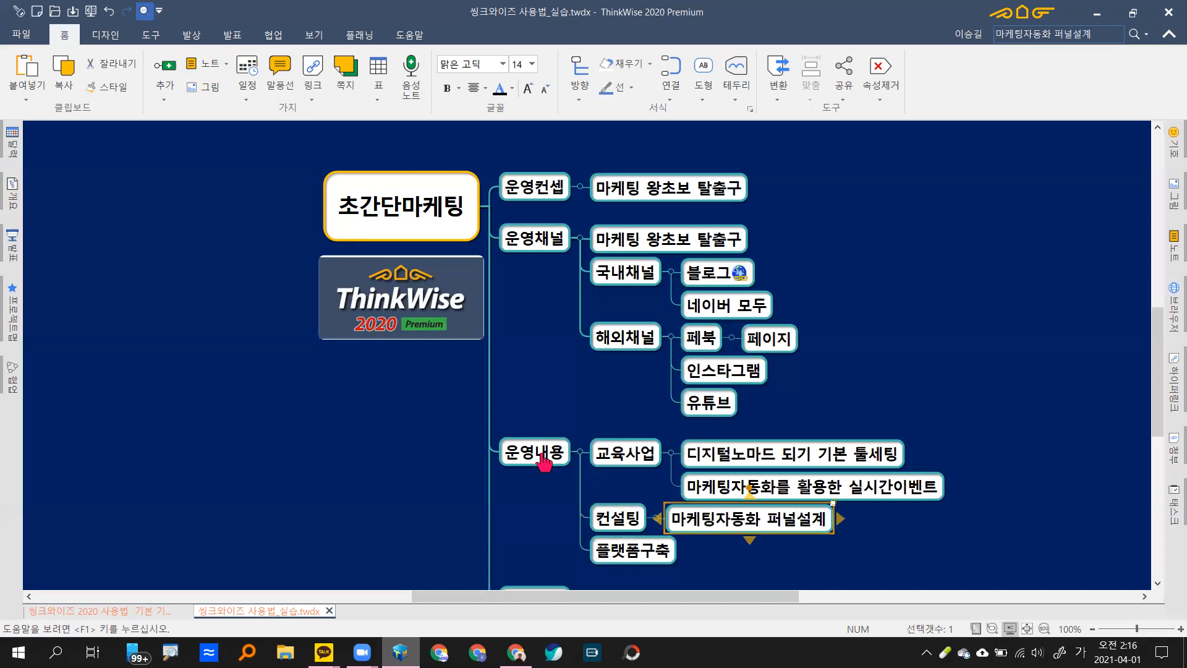
key("Return")
key("Hangul")
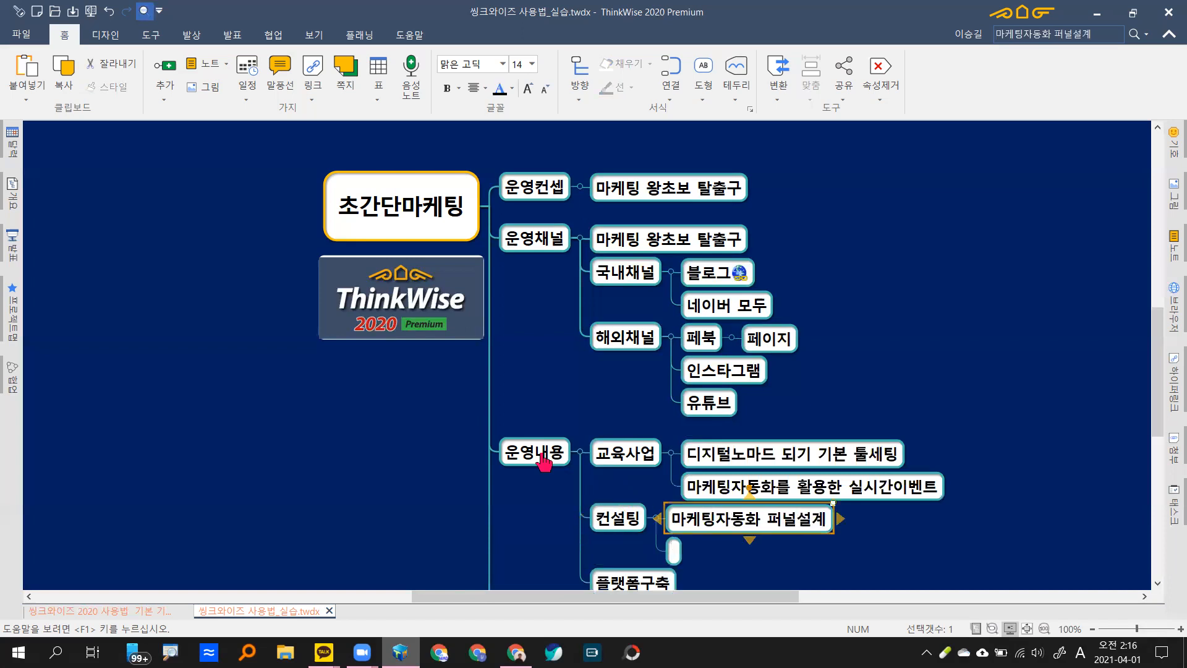
type("sns")
key("Hangul")
type("마케")
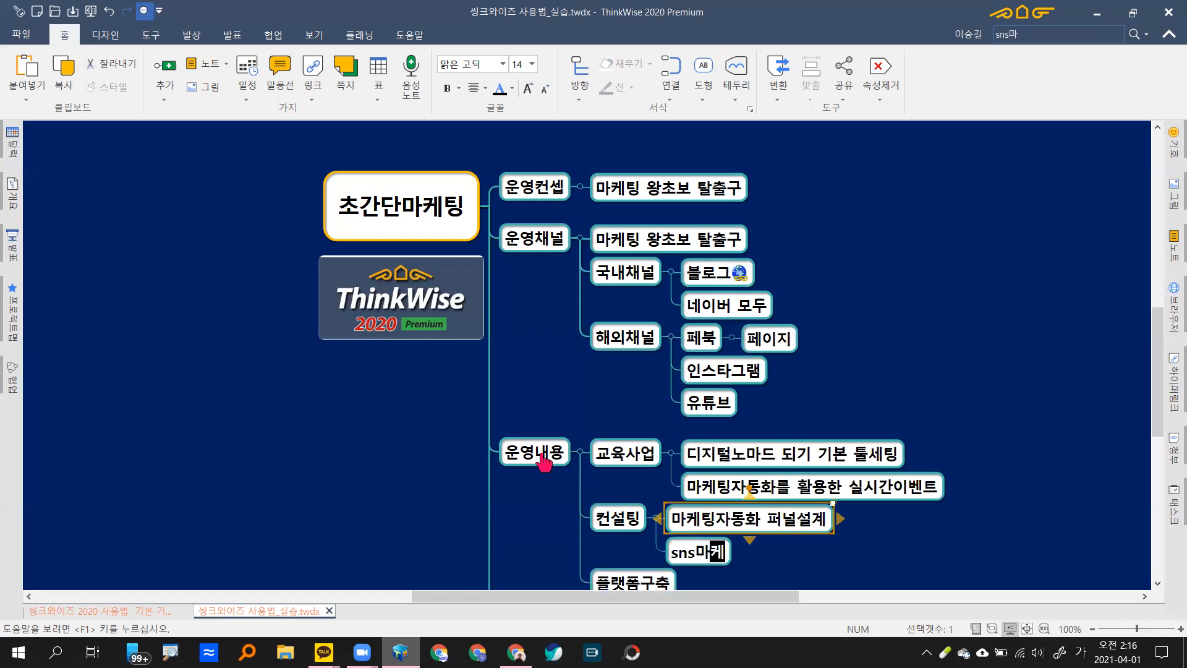
type("팅")
key("Hangul")
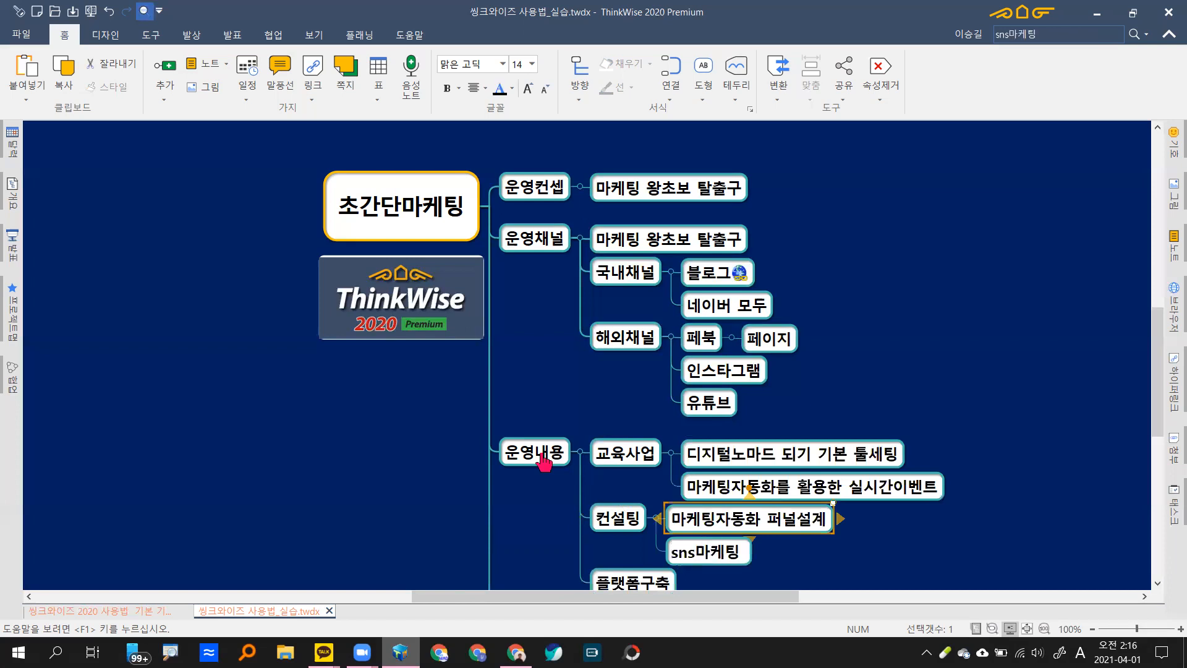
type("dh")
key("Hangul")
type("온라인")
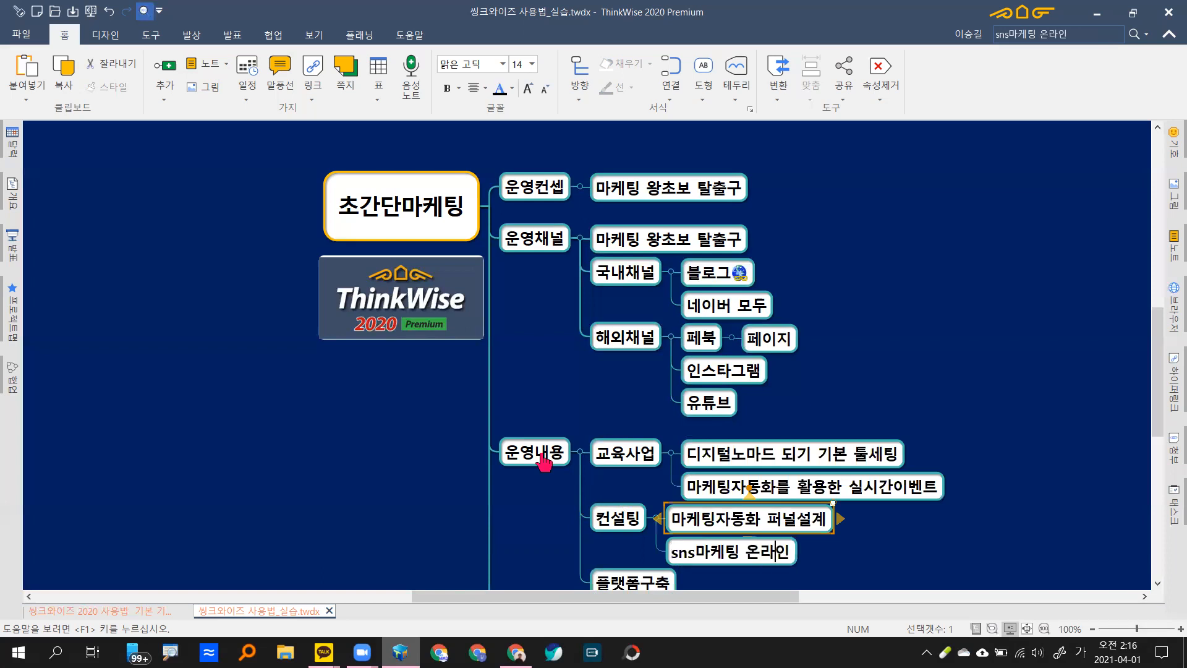
type(" 구추ㄱ")
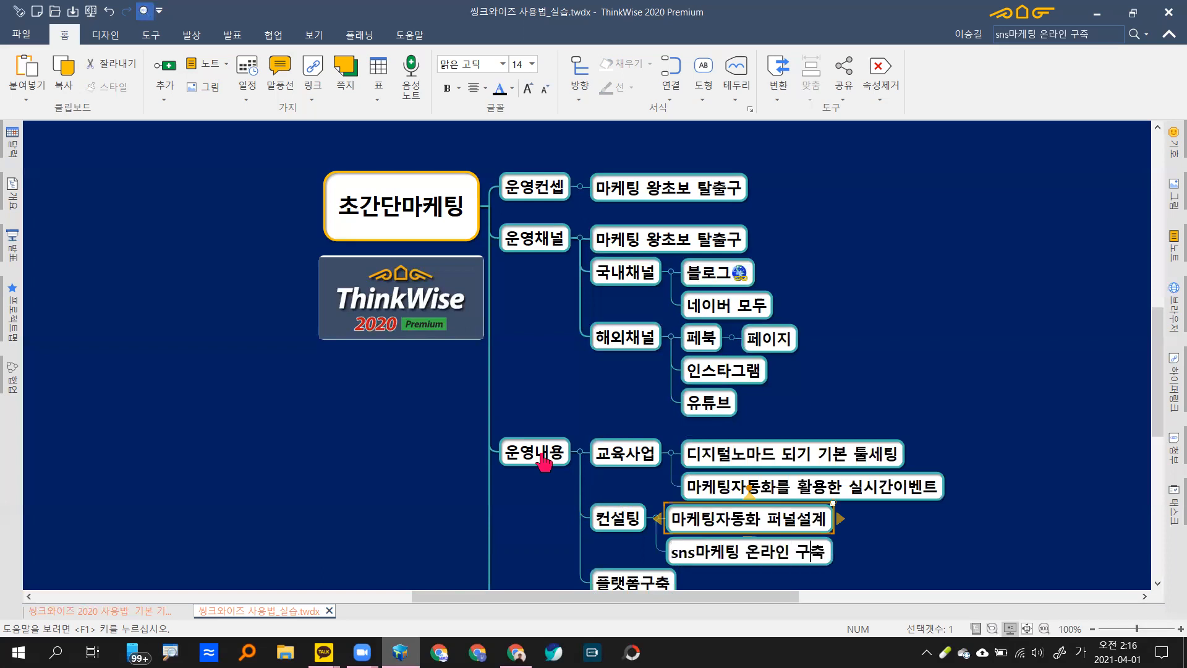
key("Return")
key("Left")
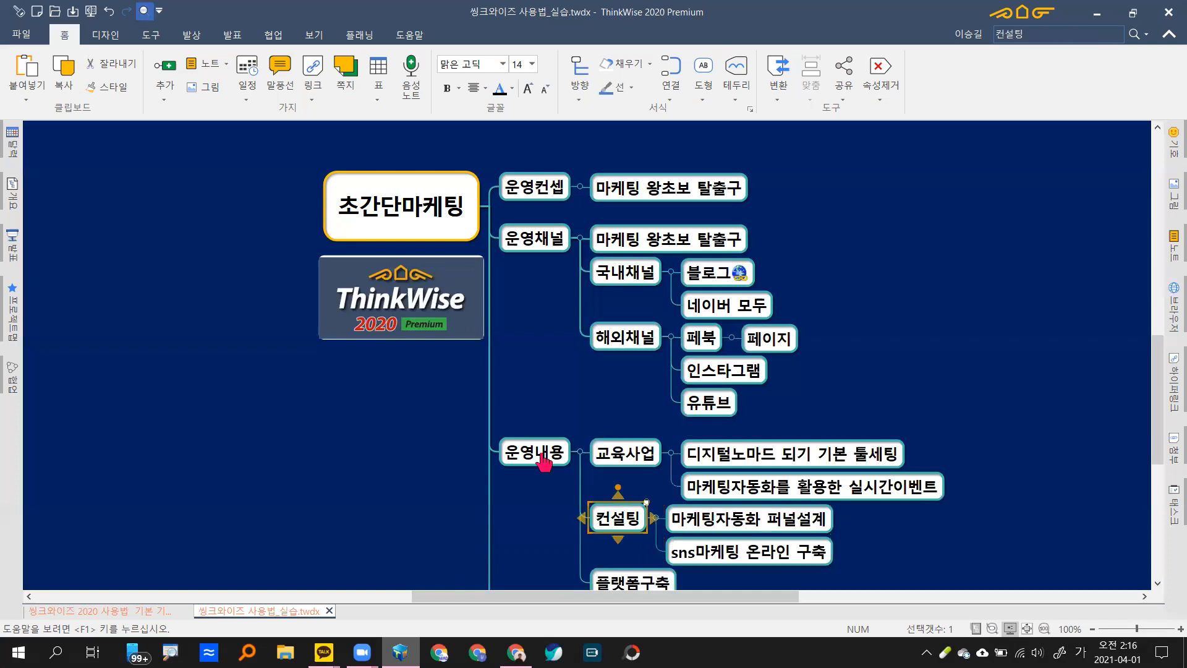
key("Down")
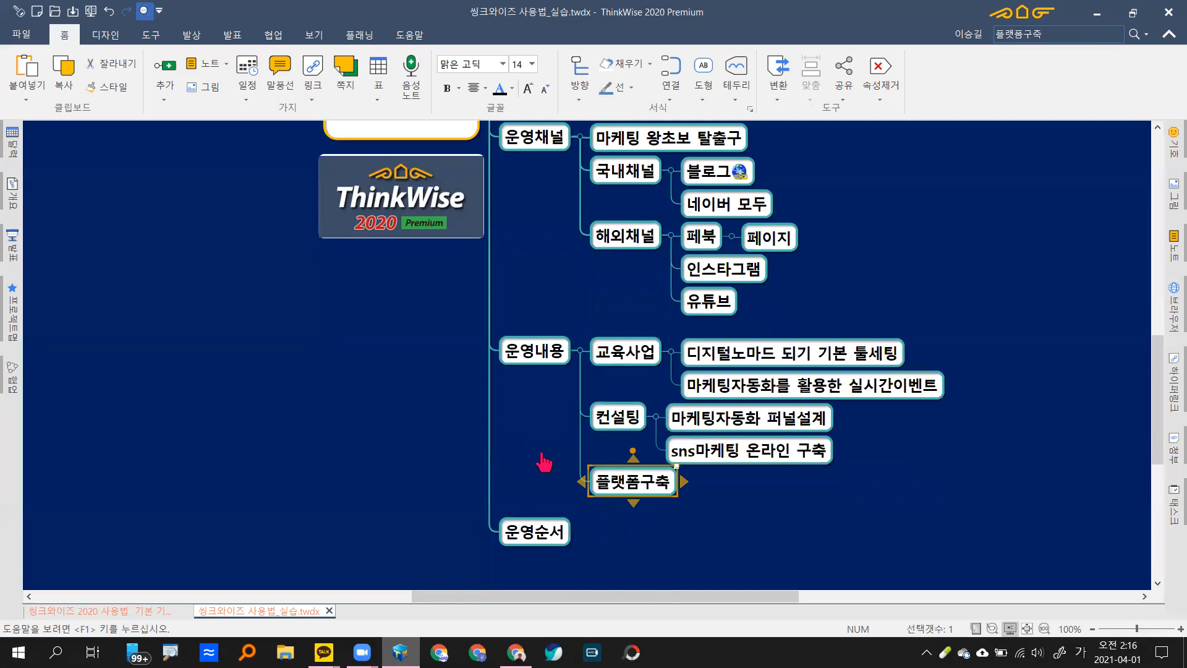
Step: Insert 마케팅자동화를 이용한 농수축산물 플랫폼 as a child of 플랫폼구축, then reselect the root
key("Insert")
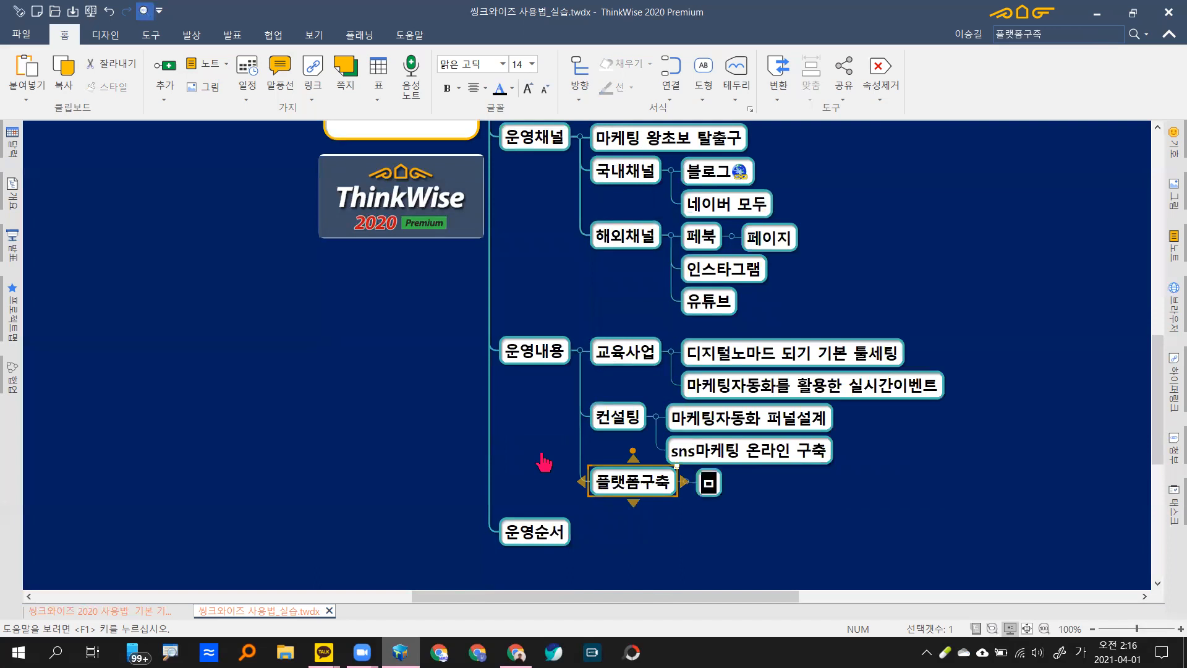
type("마케팅자")
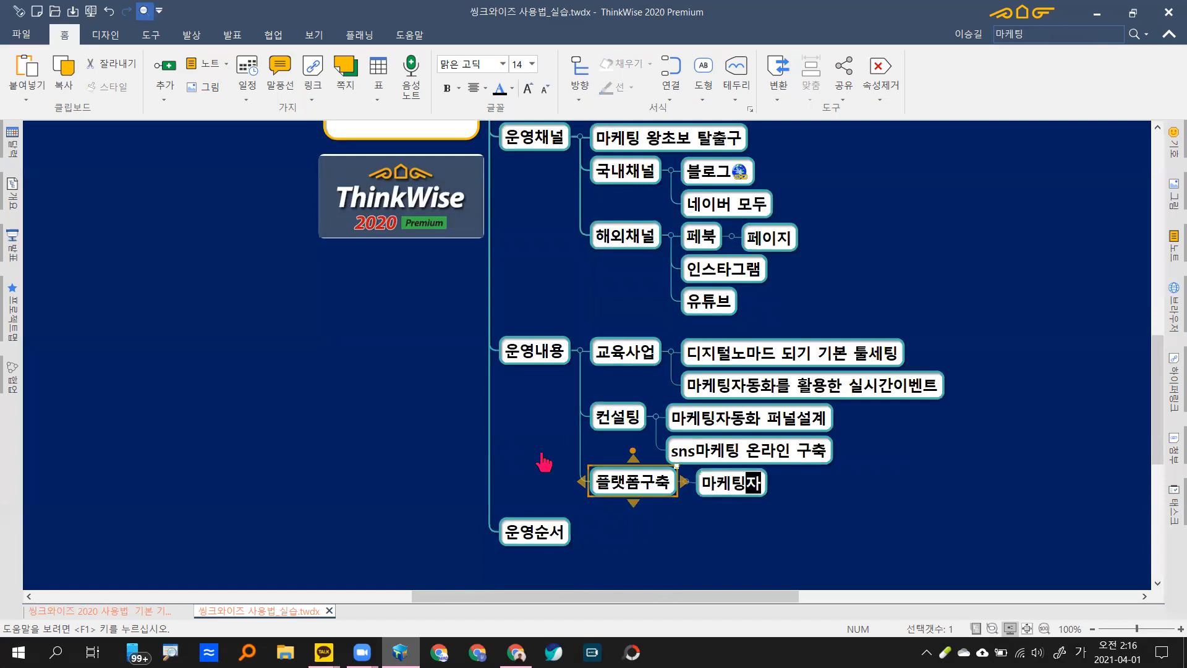
type("도ㅇ호")
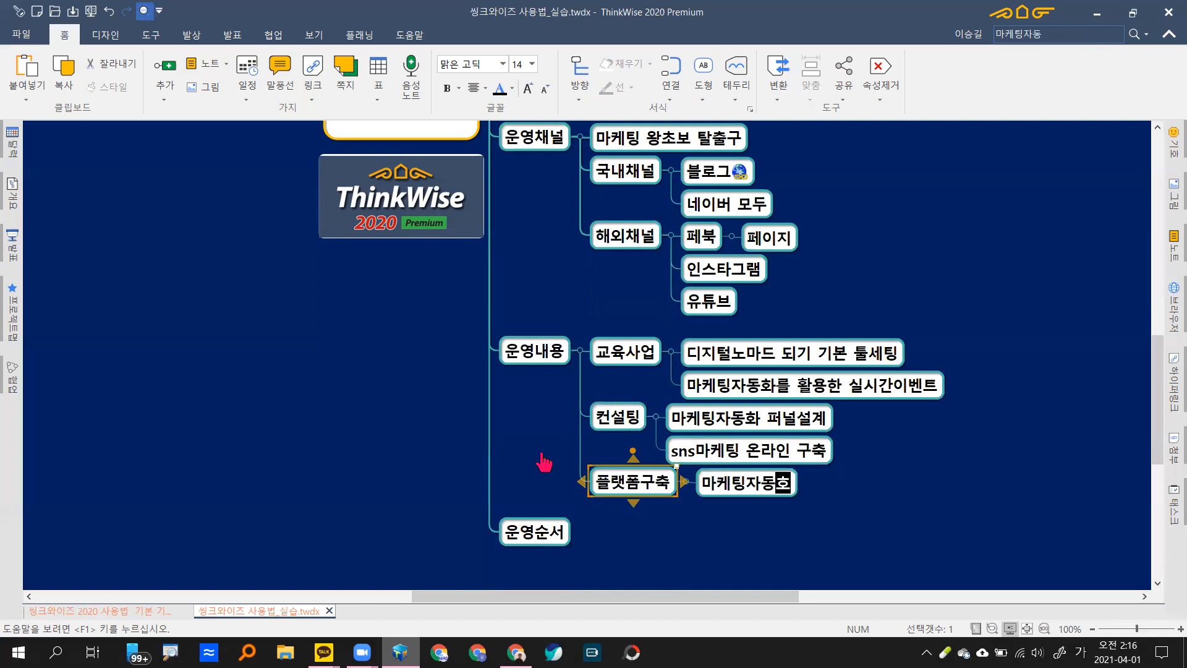
type("ㅏ를 이요ㅇ하")
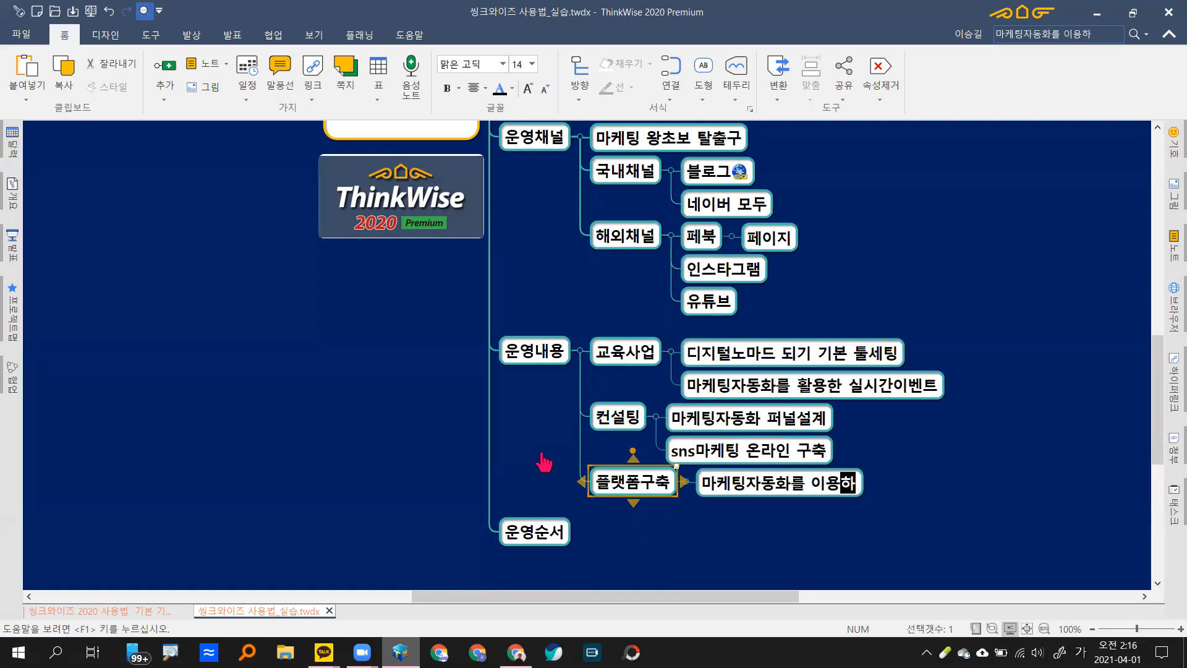
type("ㄴ 노ㅇ수산")
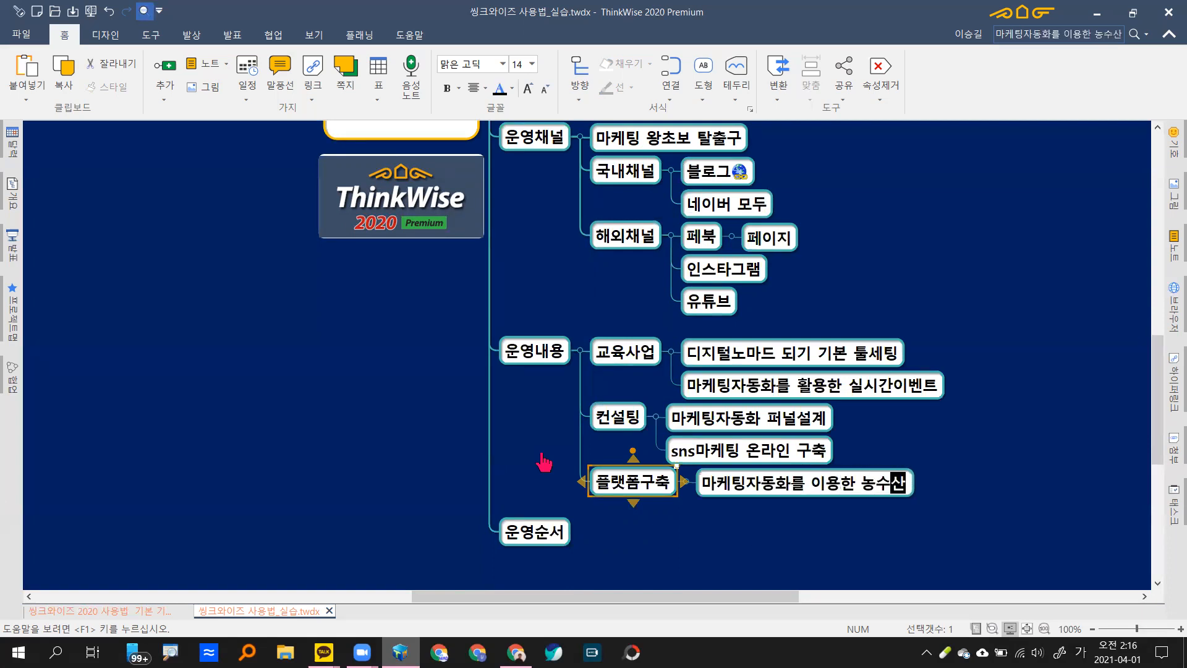
key("BackSpace")
key("BackSpace")
key("BackSpace")
type("축산물 플")
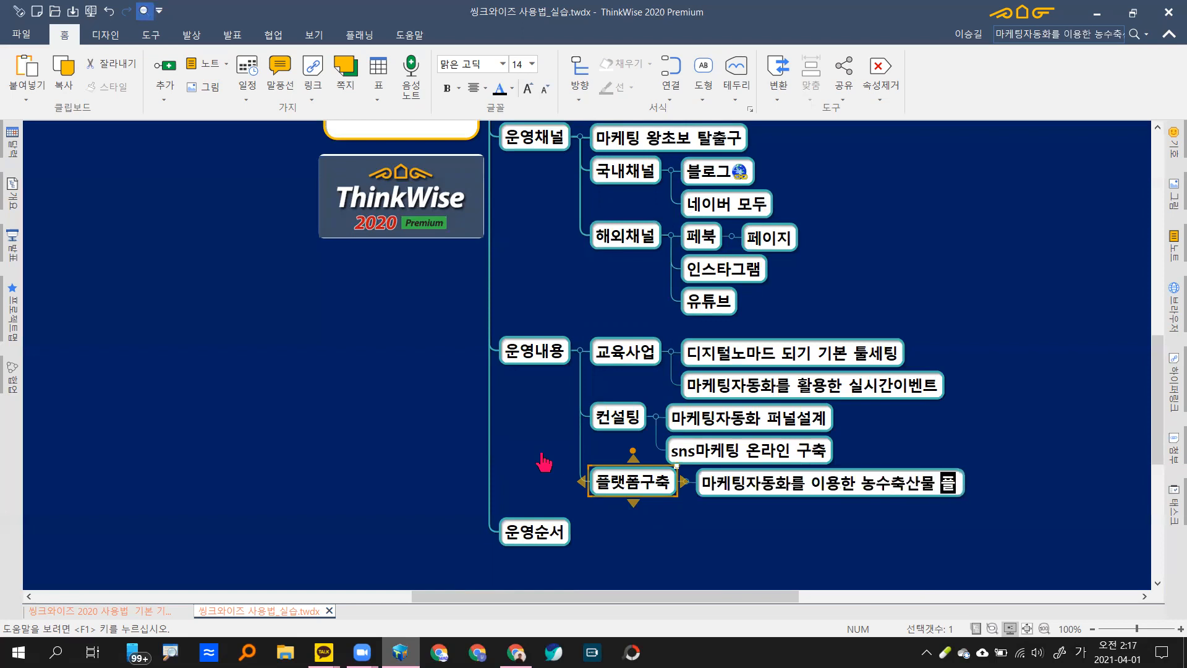
type("ㅐㅆ")
key("BackSpace")
key("BackSpace")
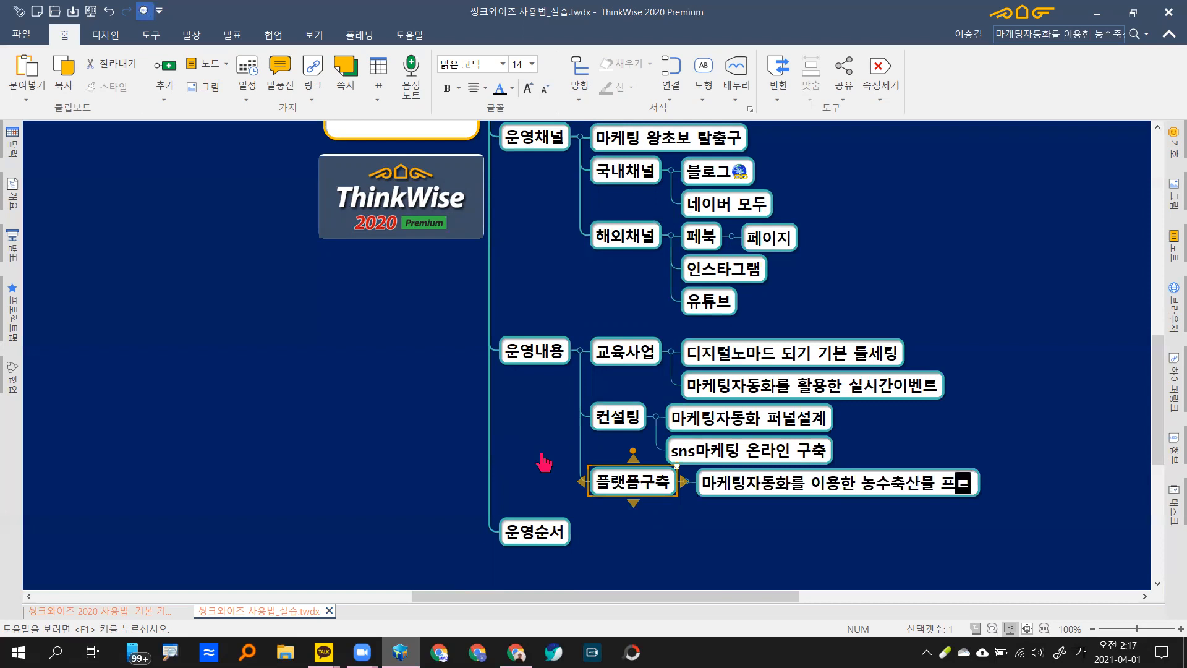
type("ㄹ")
key("BackSpace")
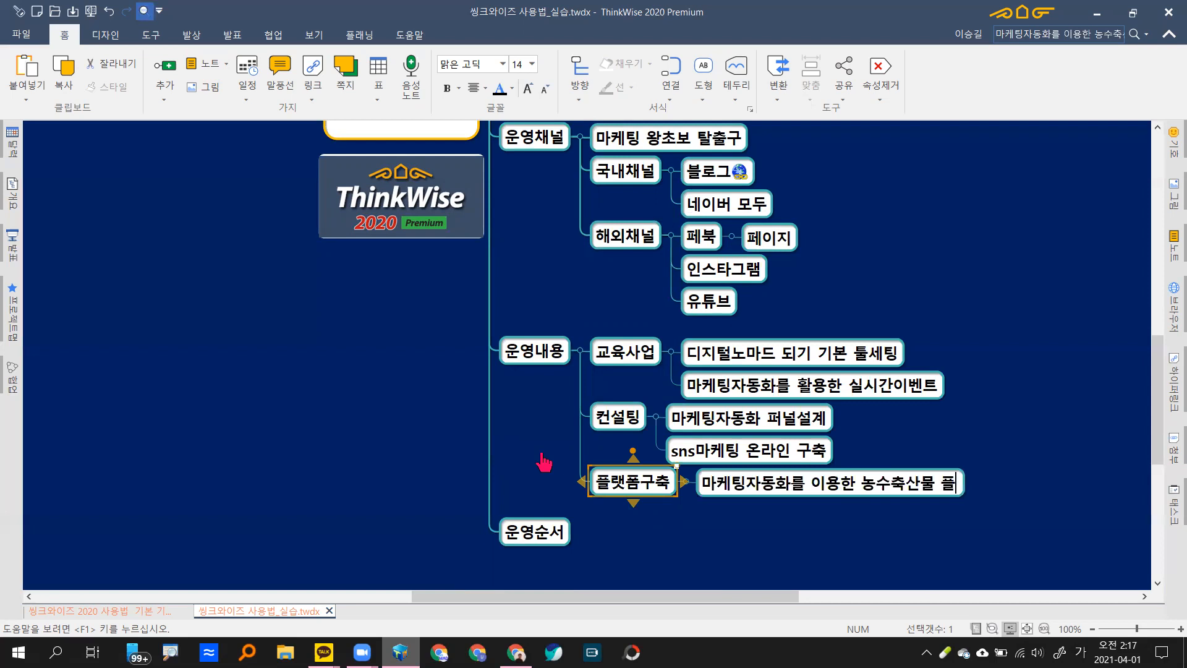
type("ㅐ")
key("BackSpace")
type("랫폼")
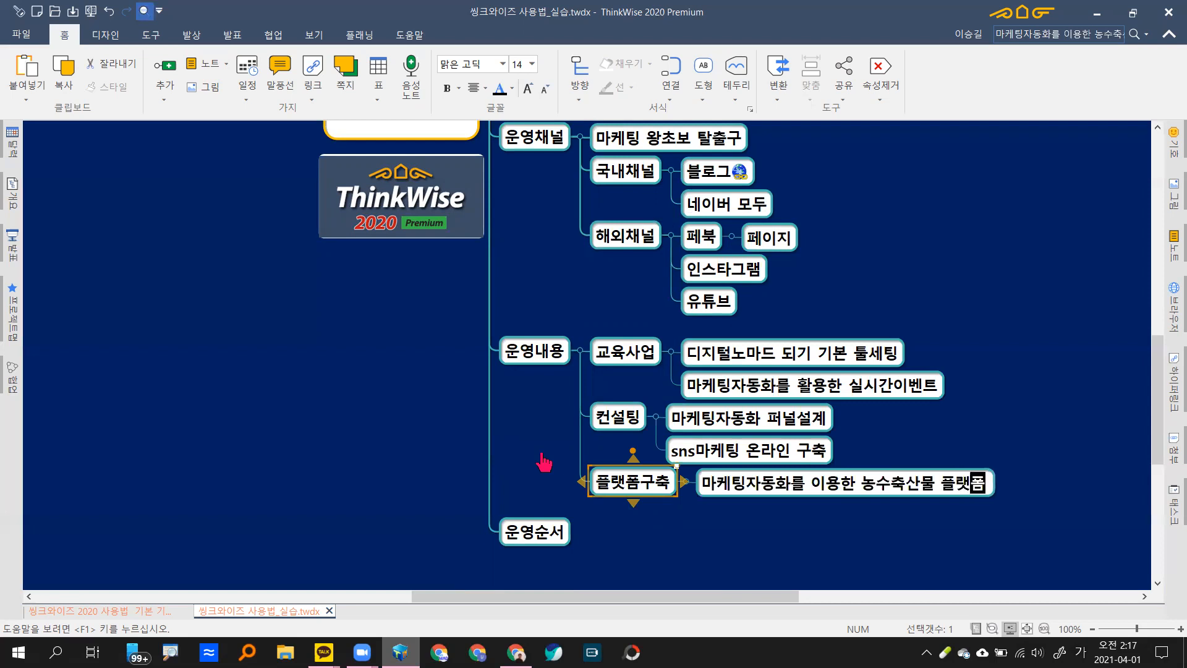
key("Return")
key("Left")
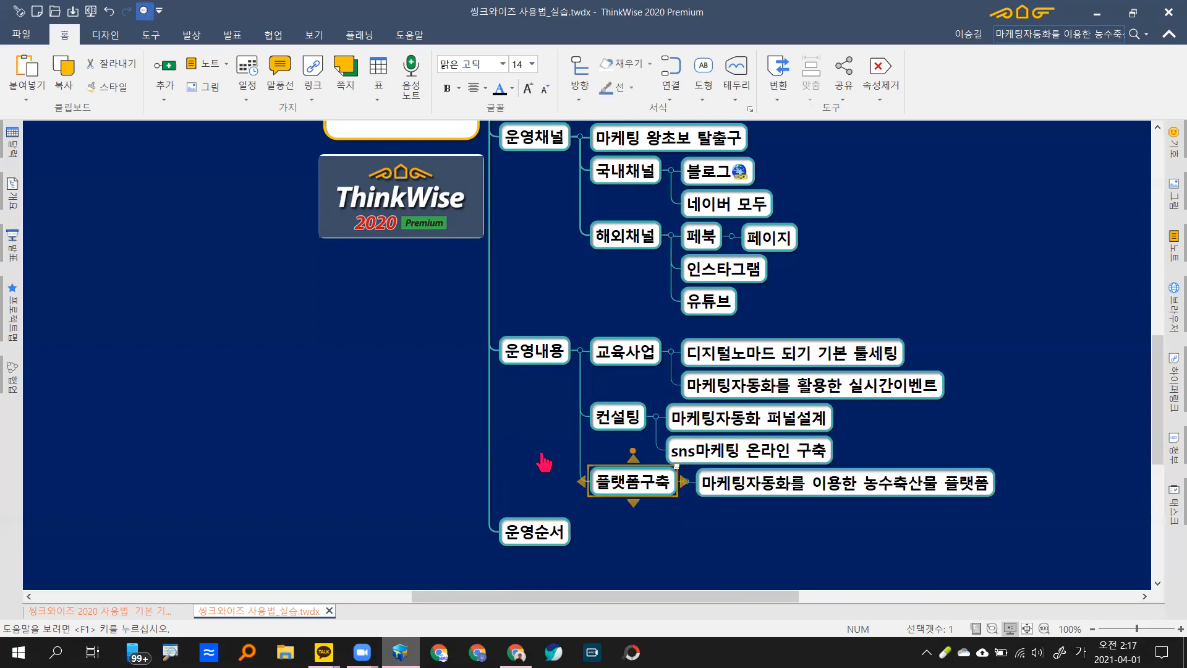
key("Left")
key("Left")
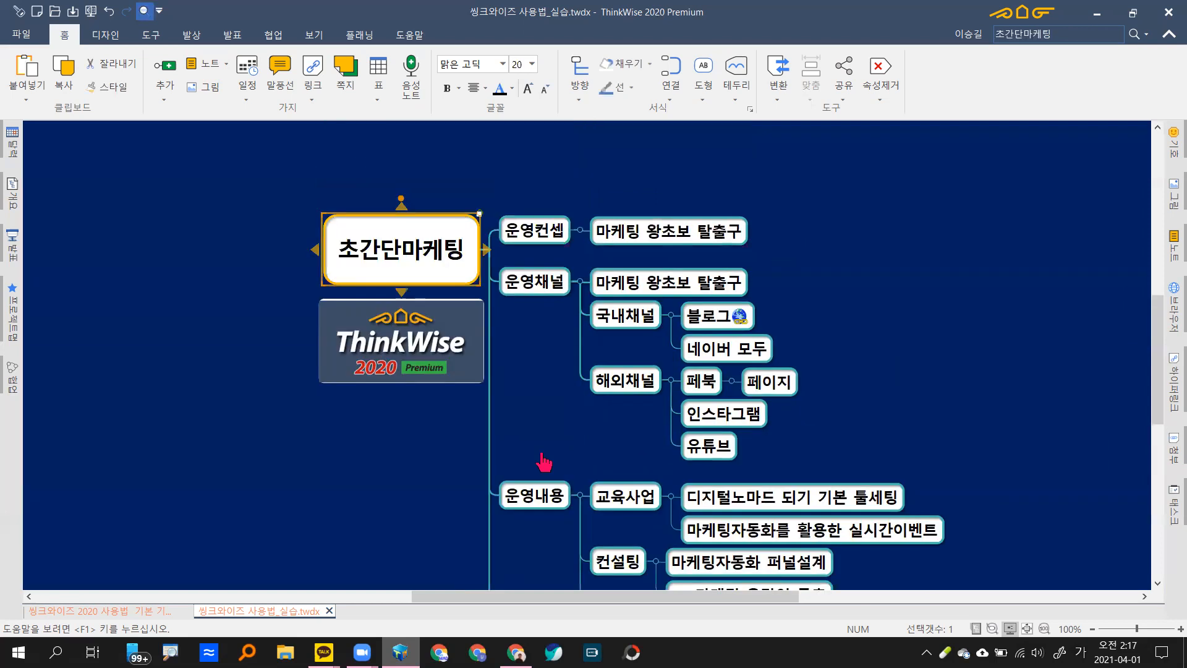
key("Right")
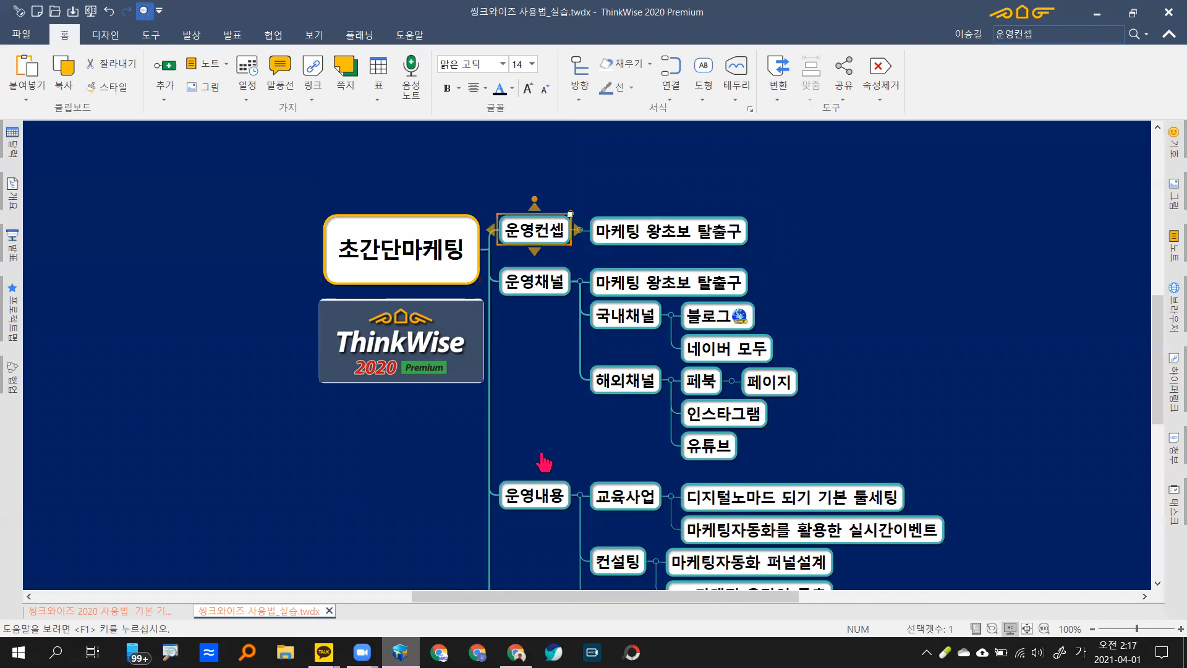
key("Left")
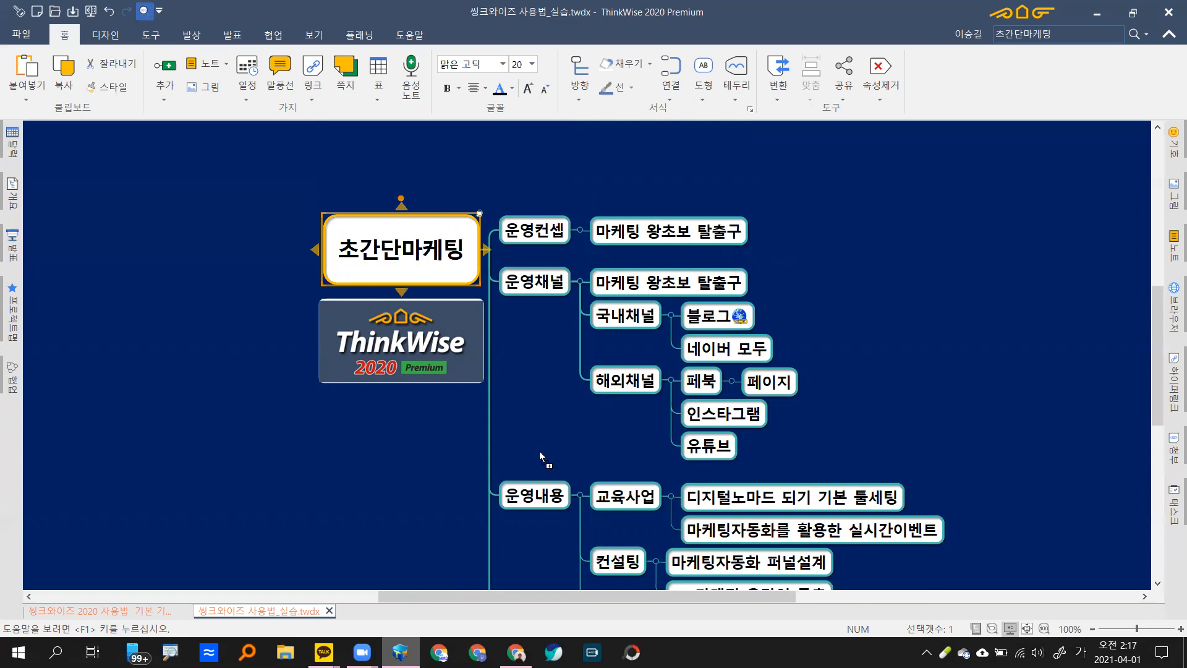
scroll(543, 460, "down", 1)
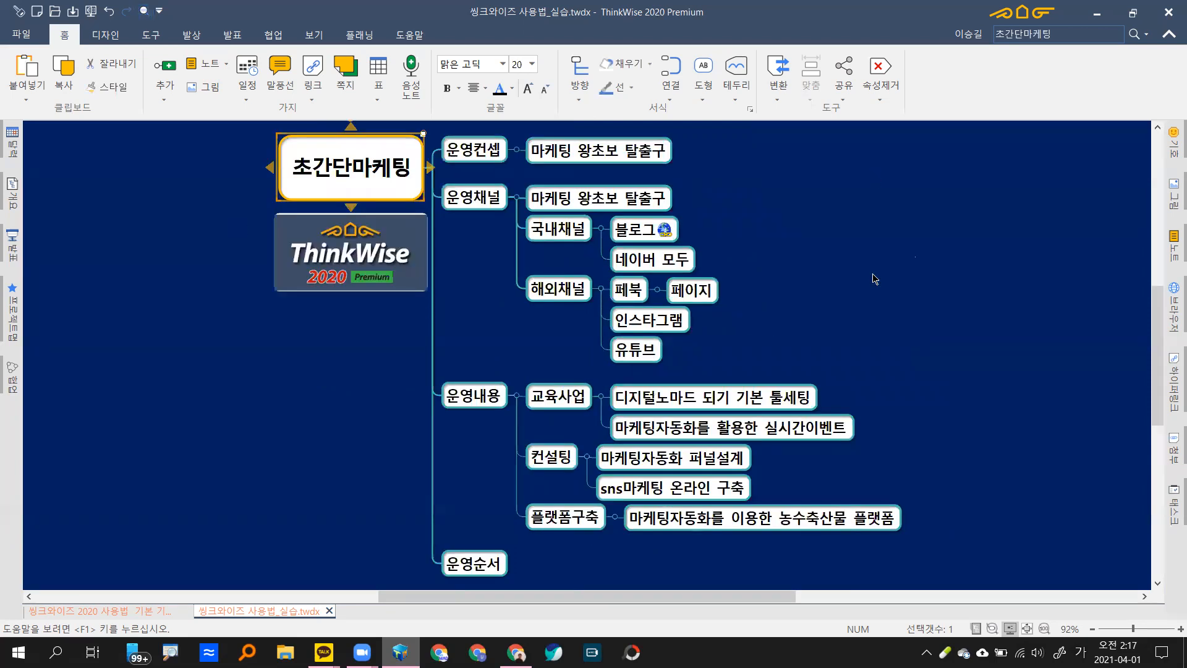
left_click(959, 249)
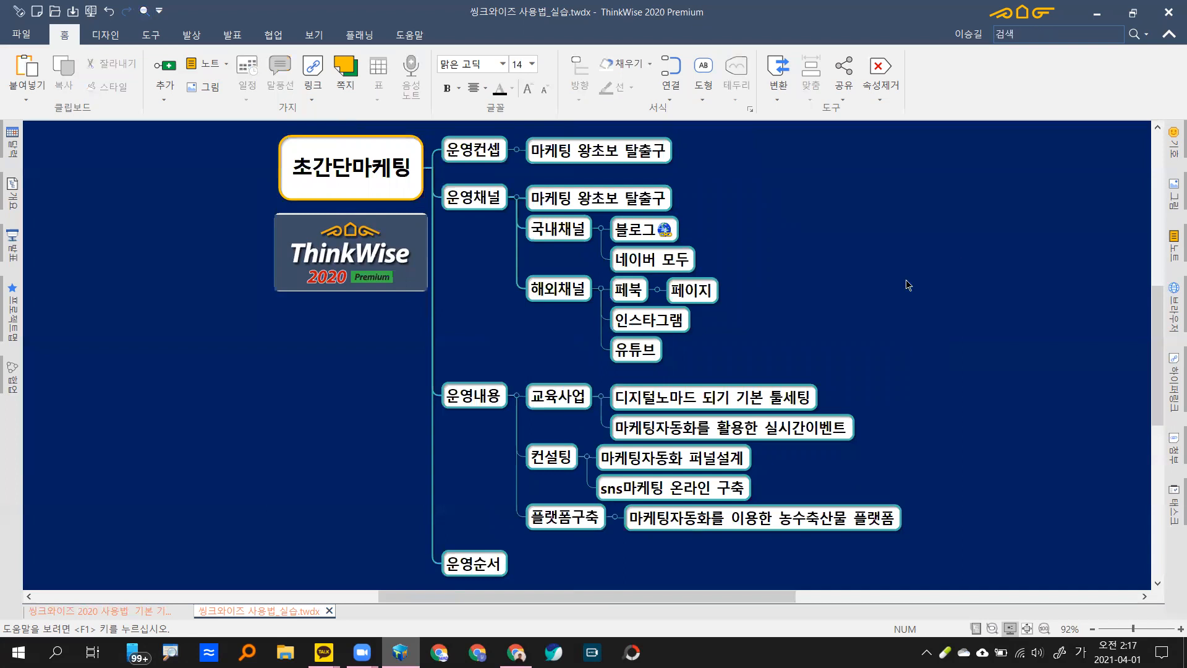
scroll(953, 278, "up", 1)
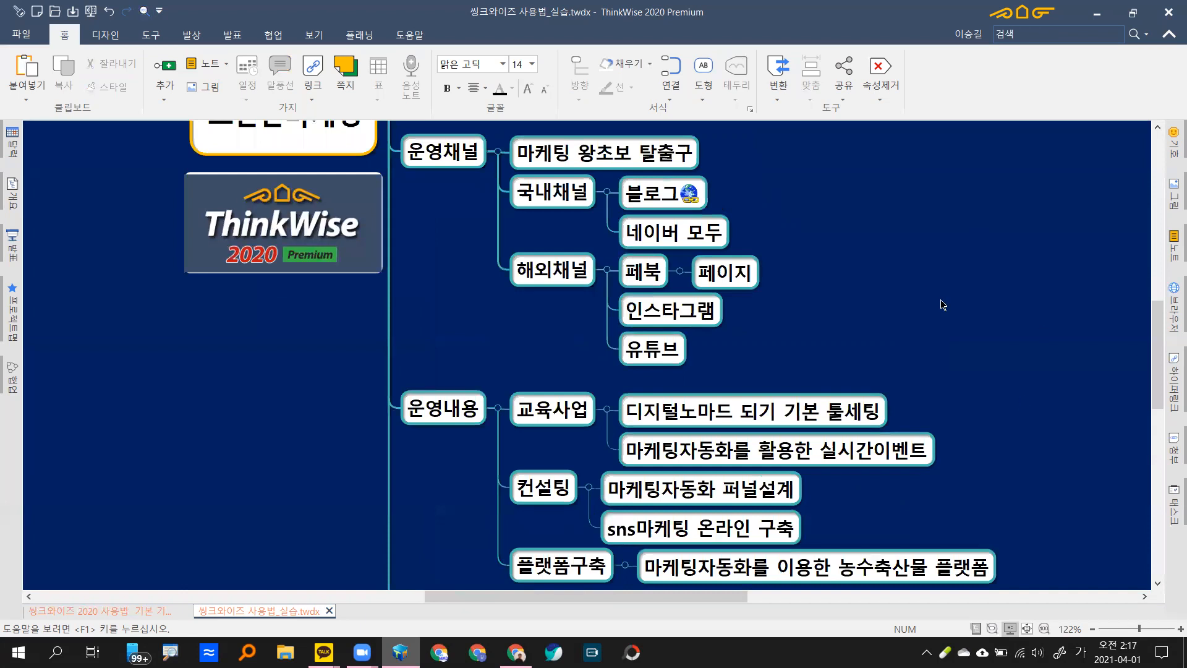
scroll(941, 299, "down", 1)
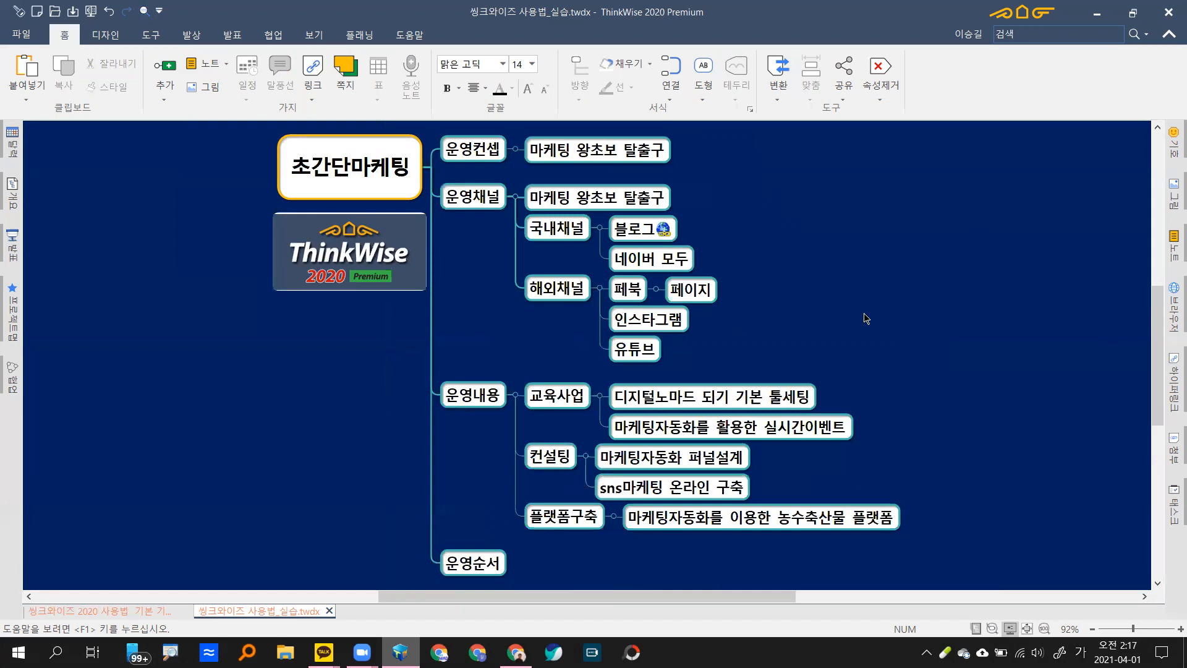
scroll(866, 317, "up", 2)
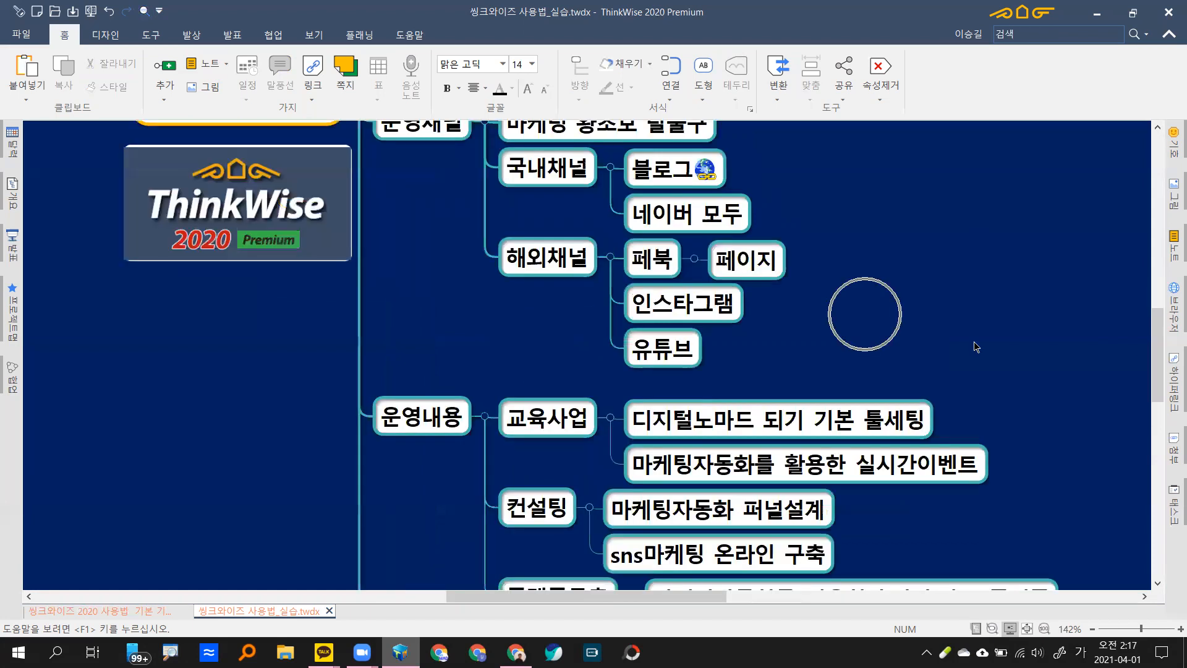
scroll(975, 346, "down", 2)
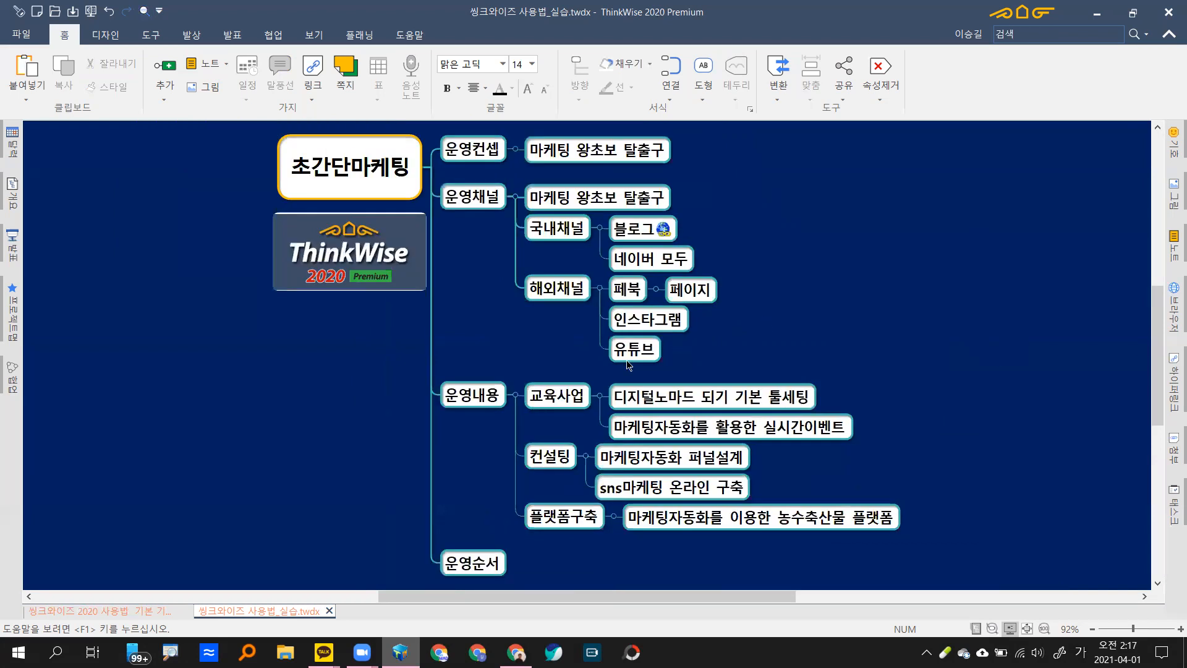
Step: Fold 해외채널 and 국내채널, then move the selection down to 운영순서
left_click(599, 291)
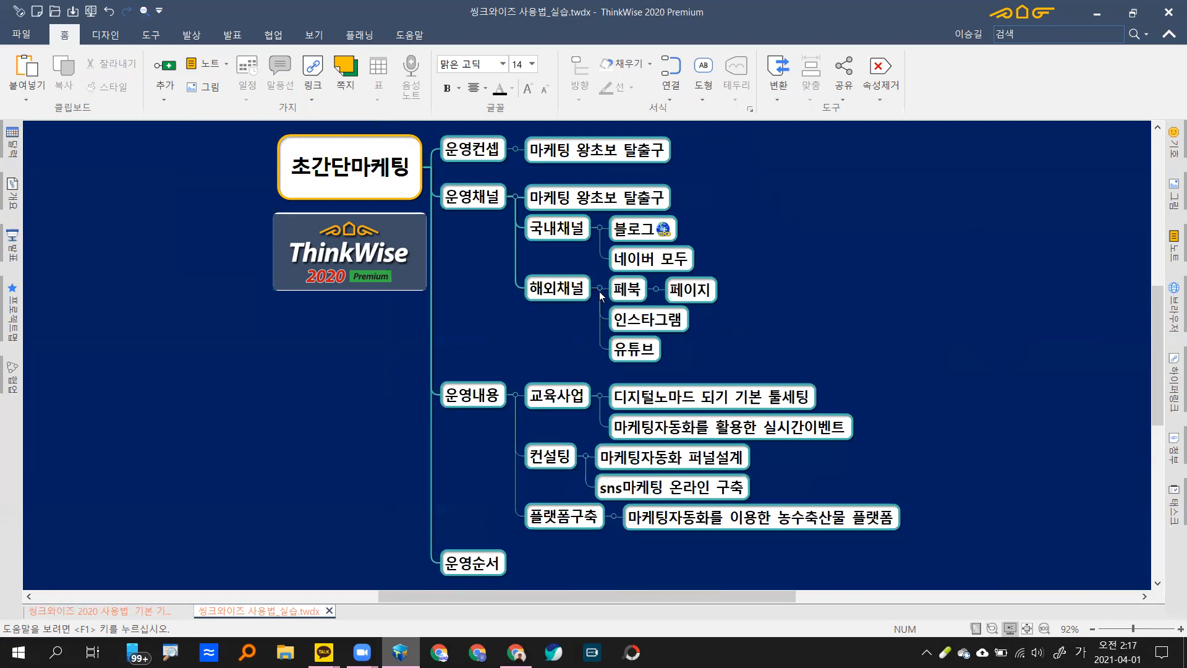
left_click(599, 228)
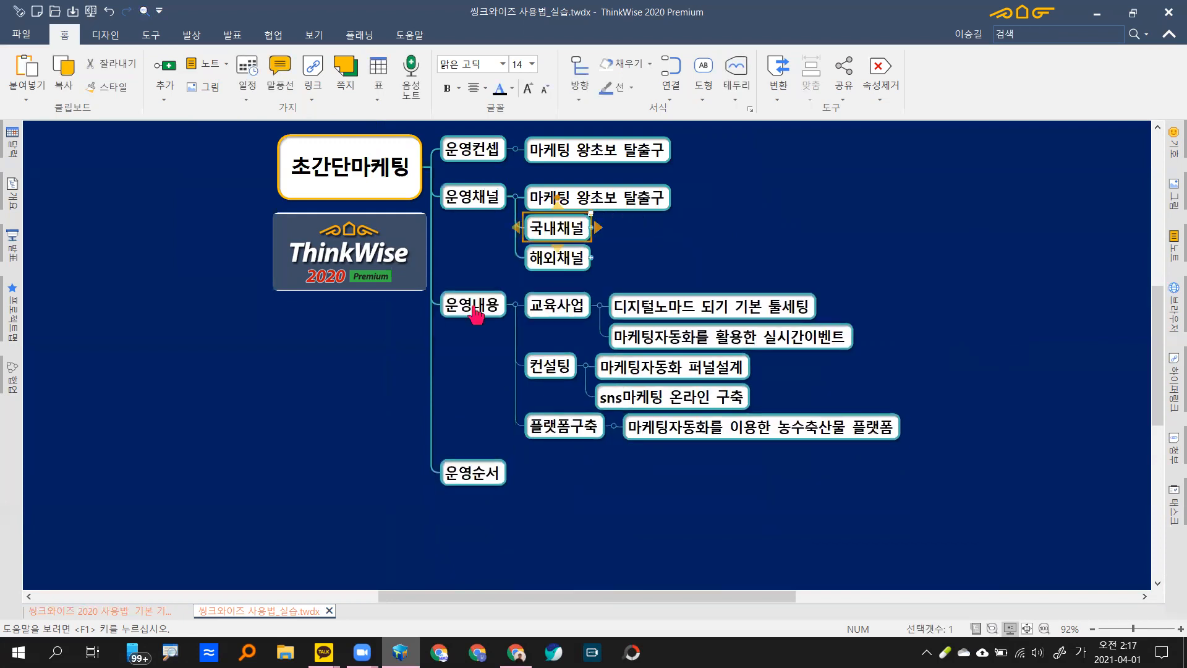
key("Left")
key("Down")
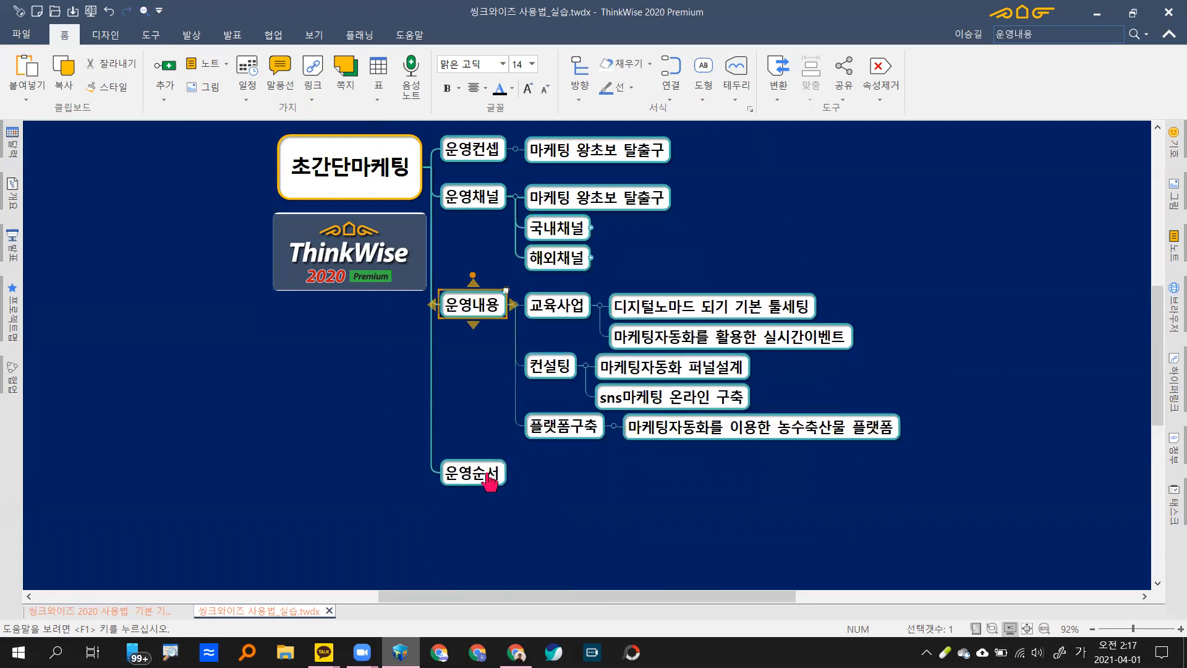
key("Down")
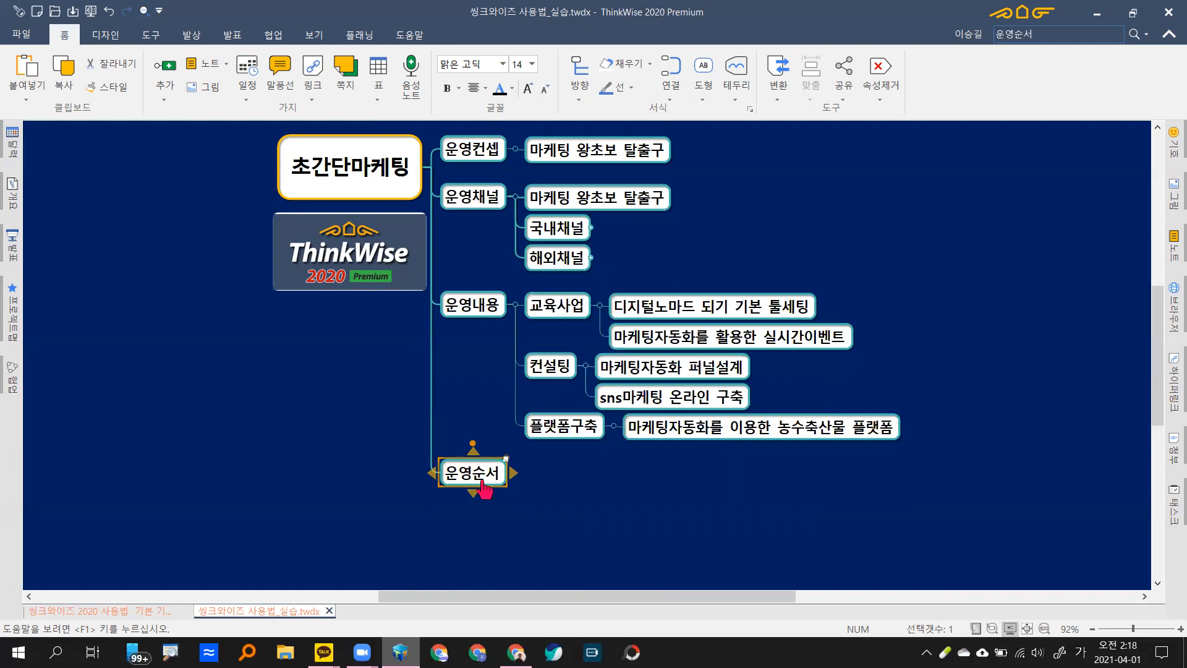
Step: Drag 운영순서 up and drop it above 운영내용
left_click_drag(470, 472, 476, 306)
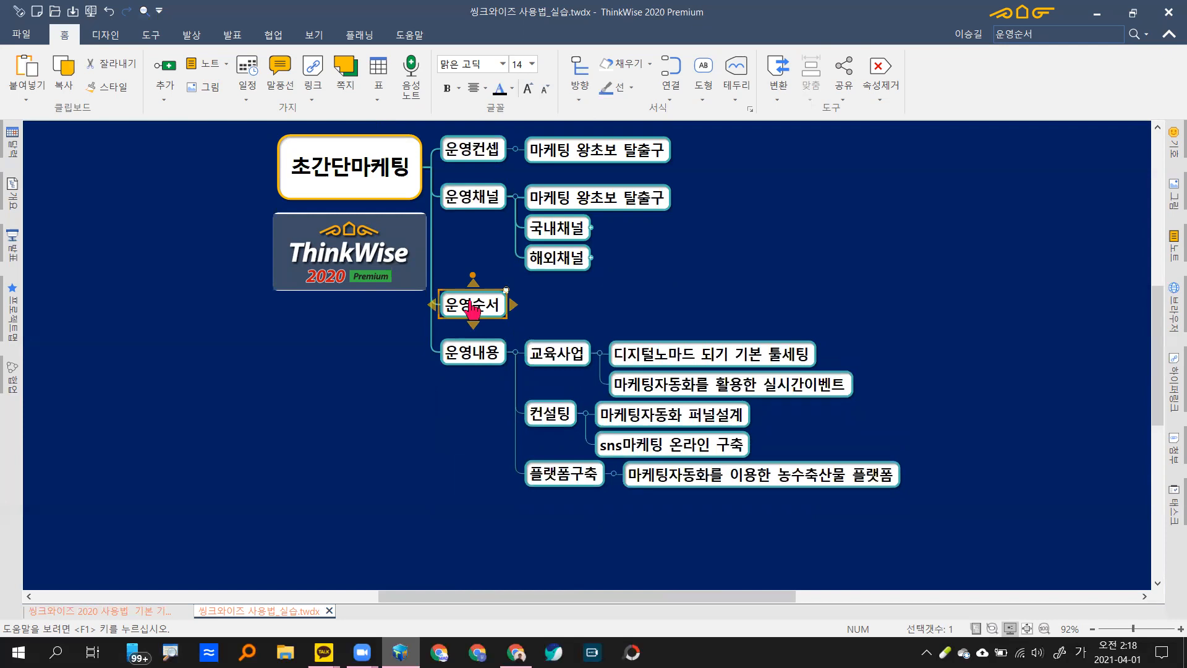
Step: Add 미끼상품 with child 무료세미나 and 미들상품 with child 중저가 유료세미나
type("미끼상ㅍ")
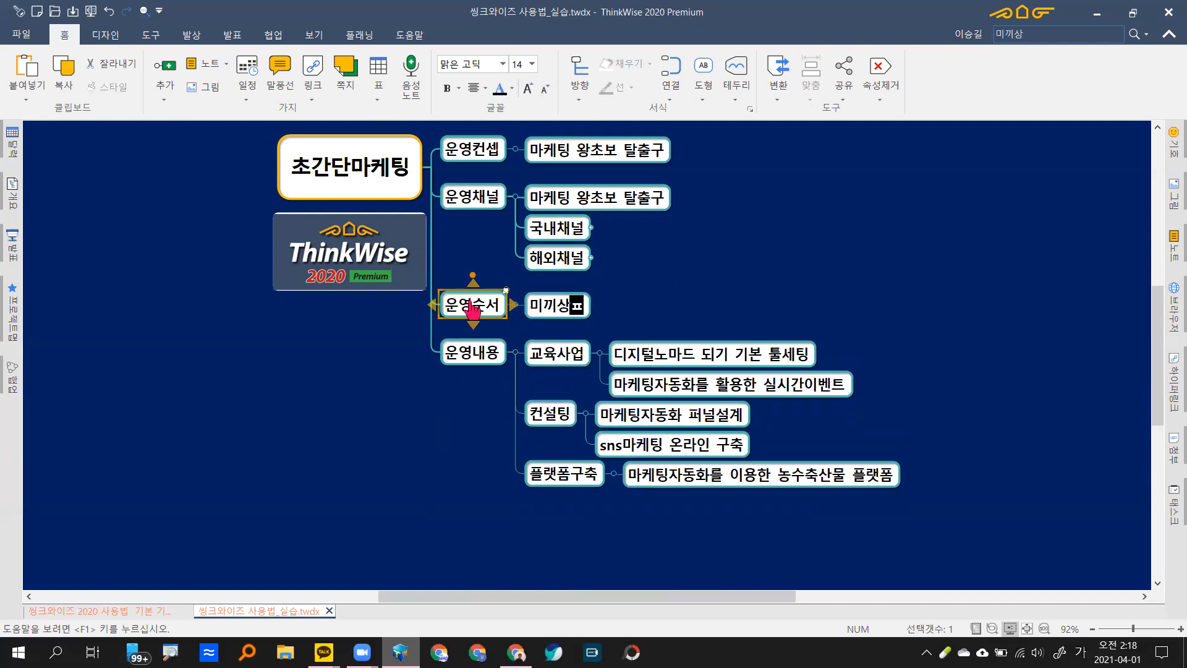
type("품")
key("Return")
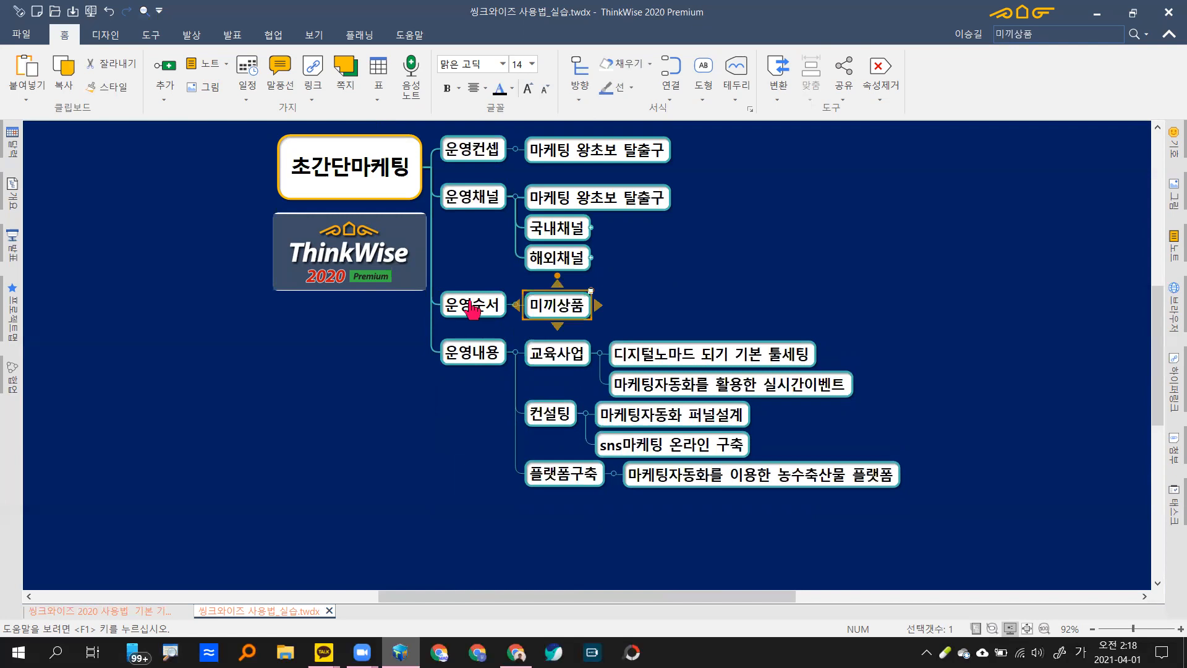
type("무료세민")
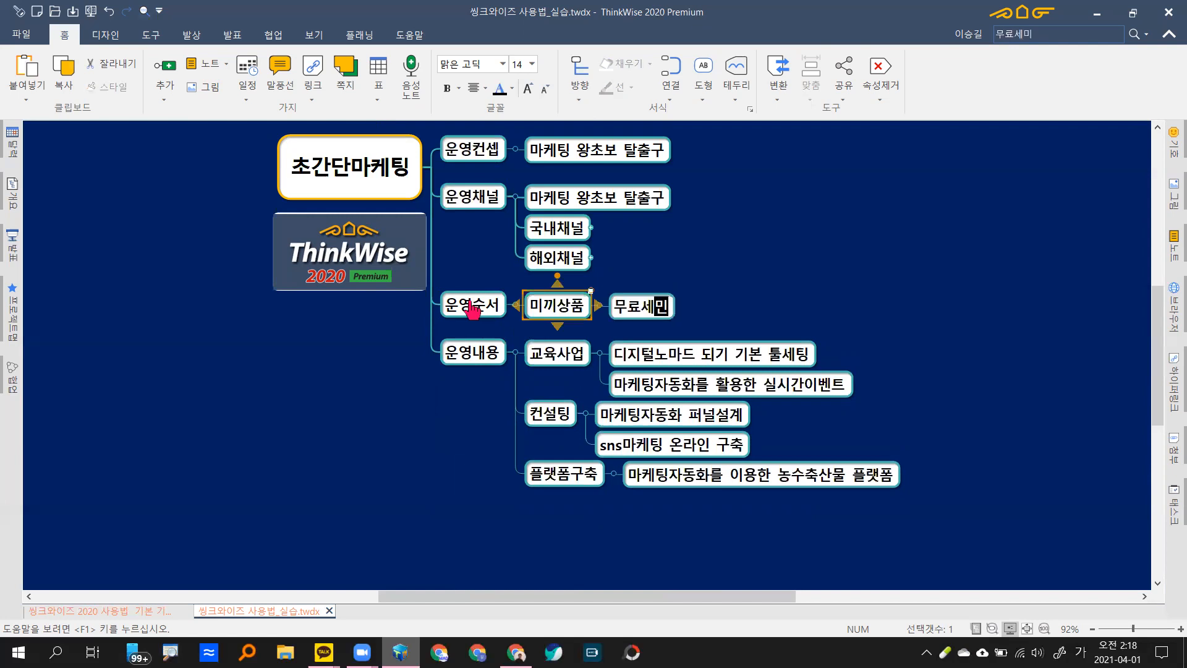
type("나")
key("Return")
key("Left")
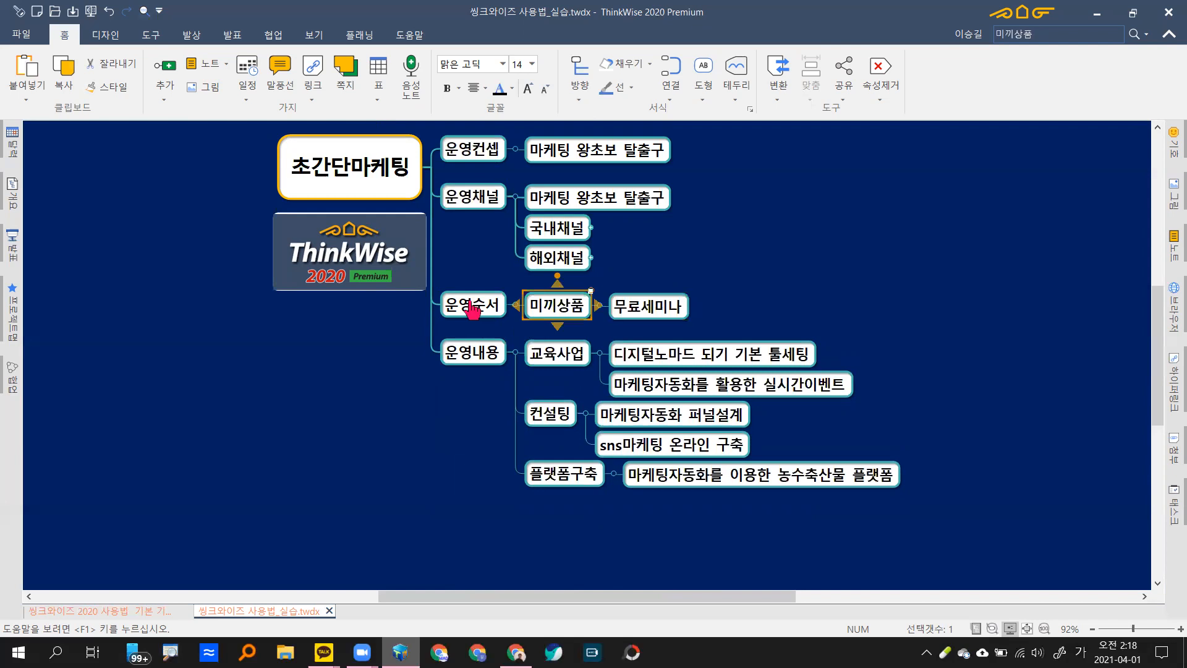
key("Return")
type("미들상품")
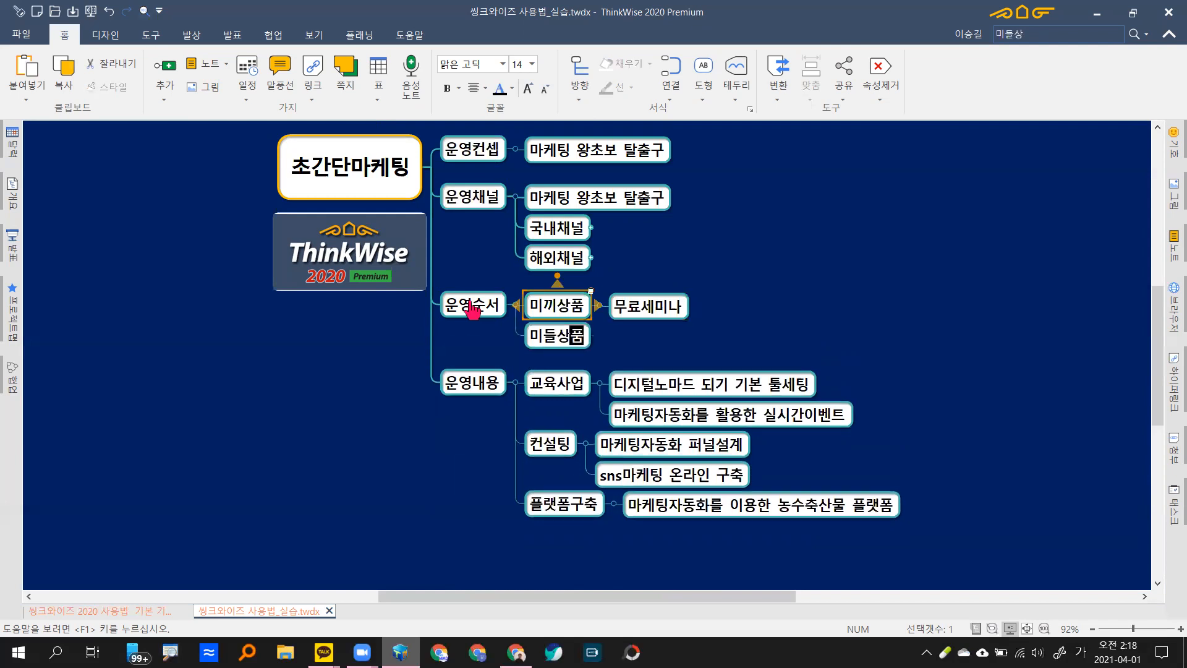
key("Return")
key("space")
type("중저가")
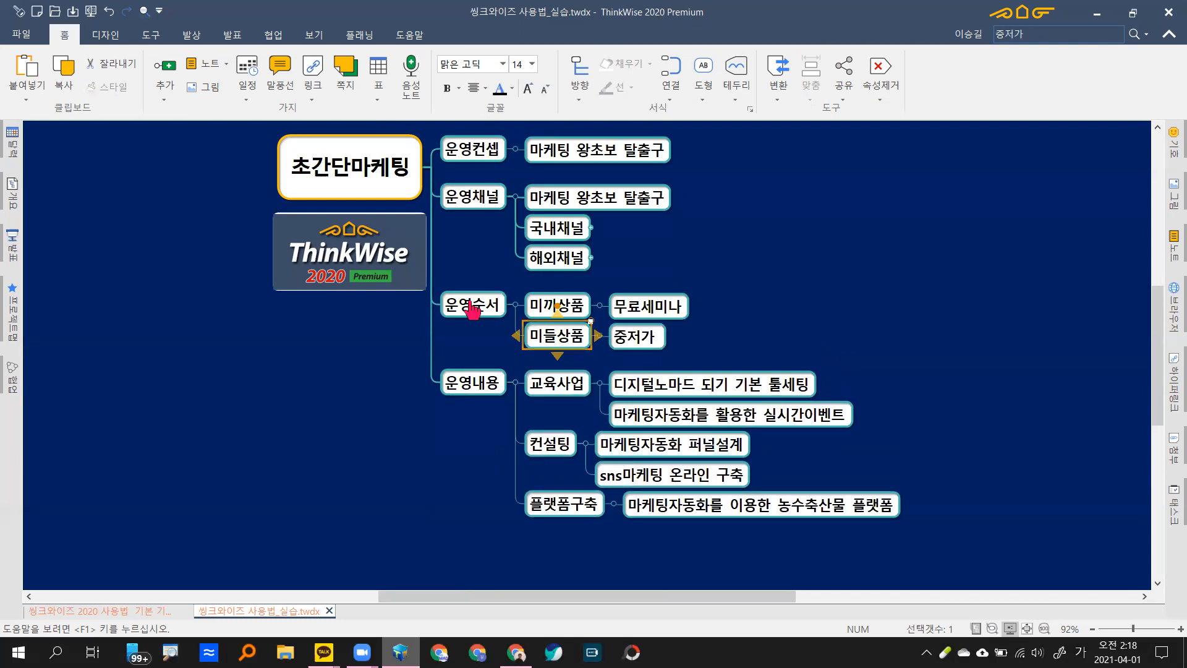
type(" 유료셉")
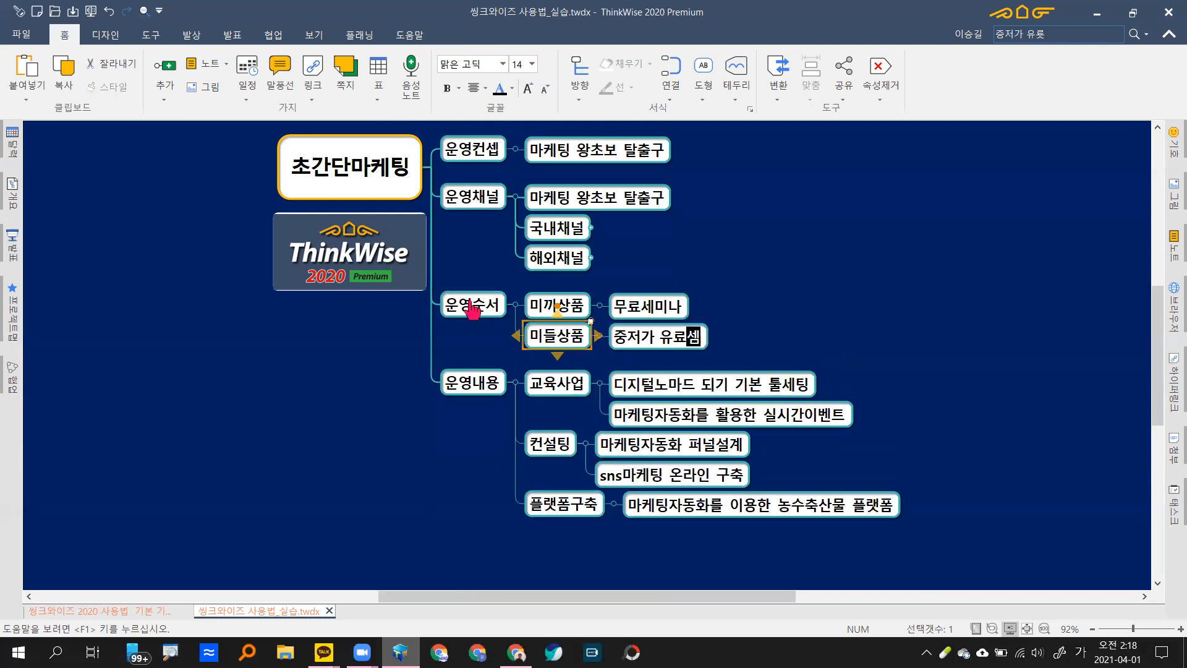
type("미나")
key("Return")
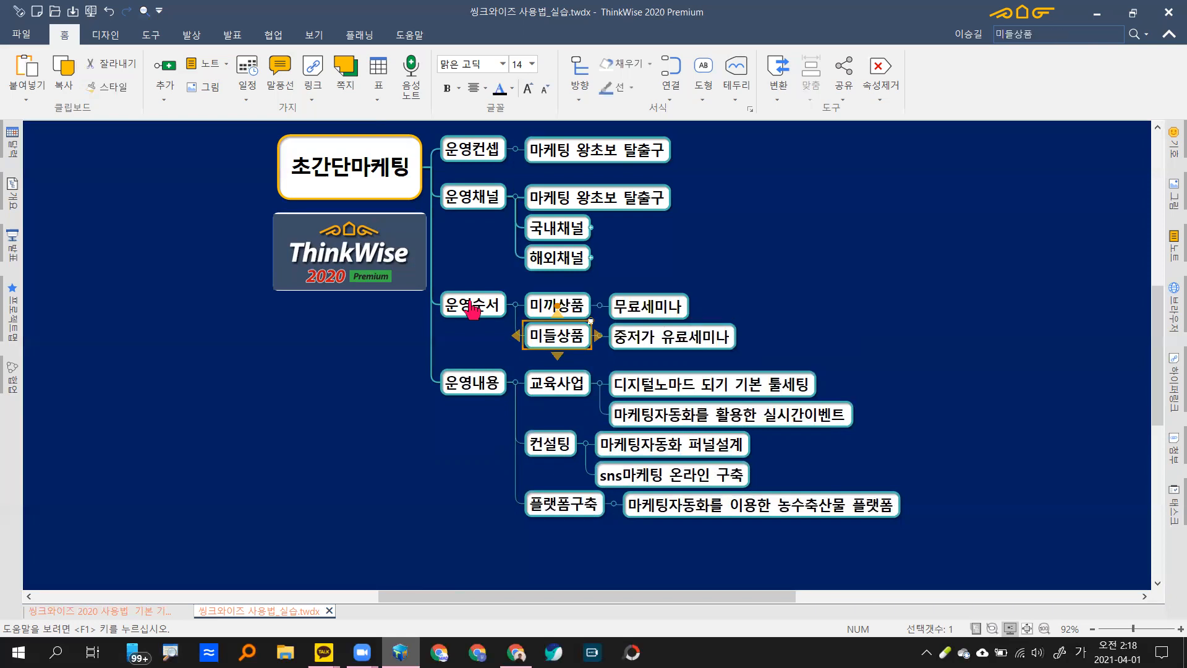
Step: Add 하이엔드 with child 마케팅자동화 교육, then deselect it
key("Return")
type("호ㅏ")
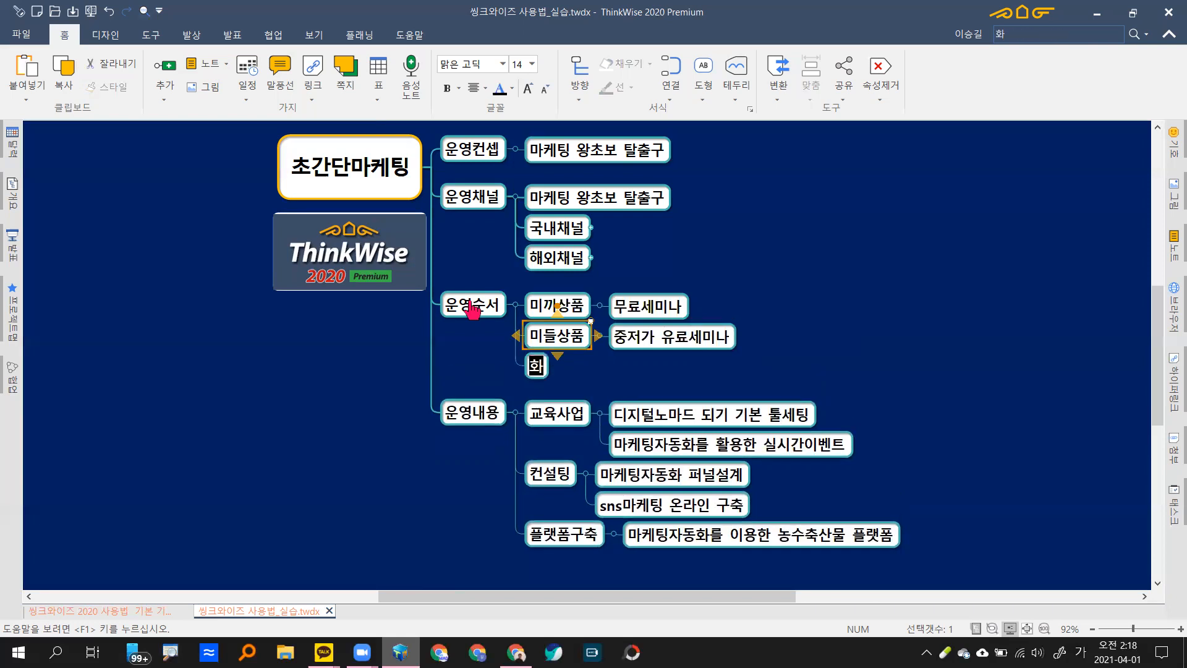
key("BackSpace")
key("BackSpace")
type("ㅏ")
type("잉")
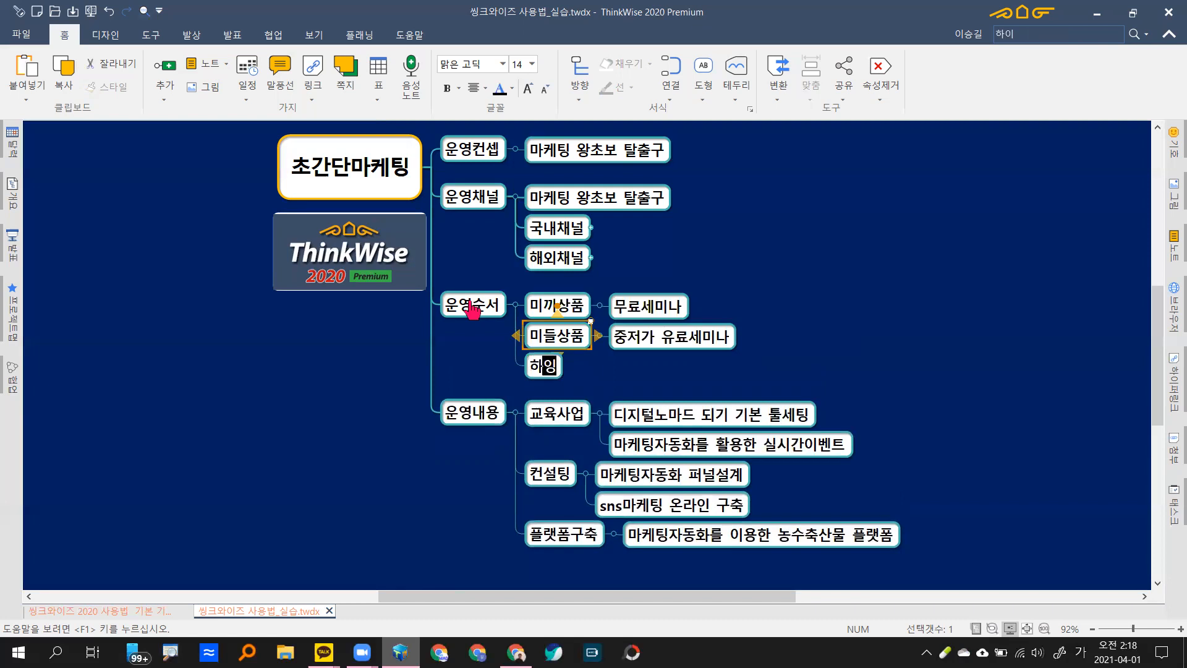
type("ㅔㄴㄷㅡ")
key("Return")
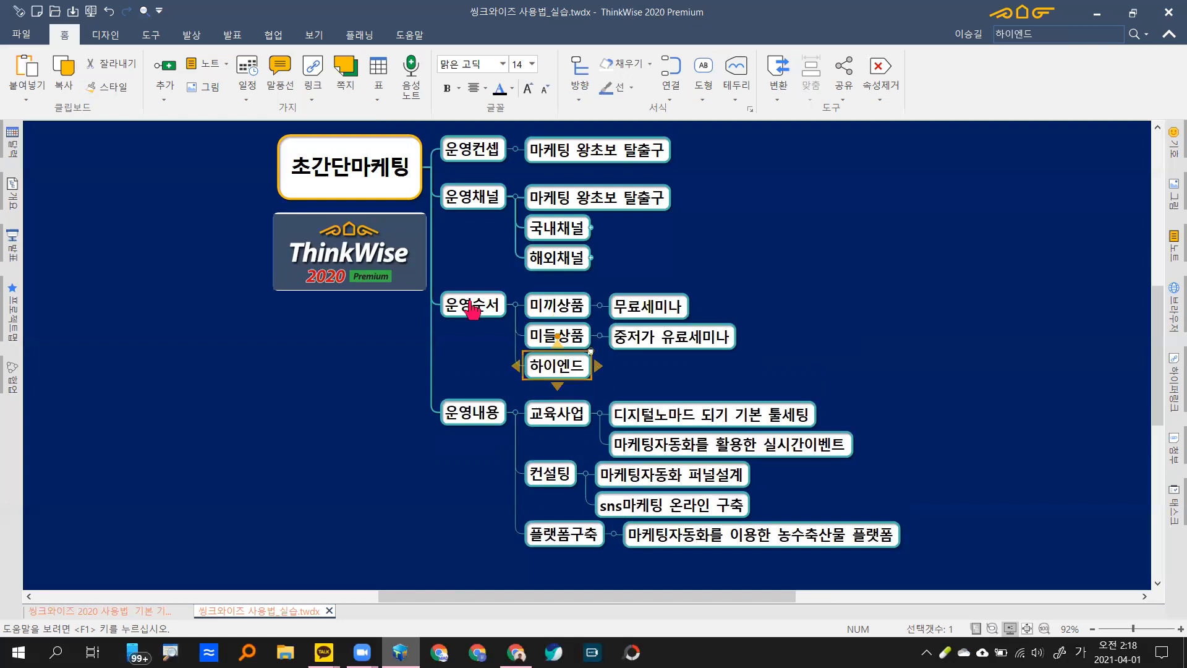
type("마케팅")
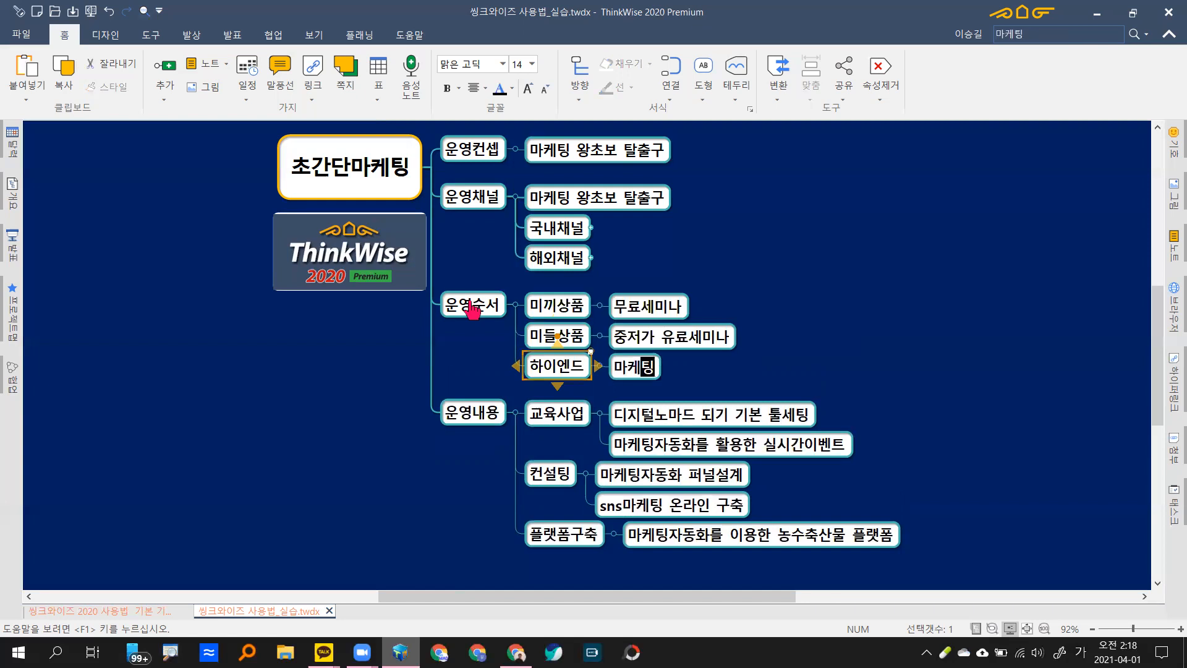
type("자동화 ㄱ")
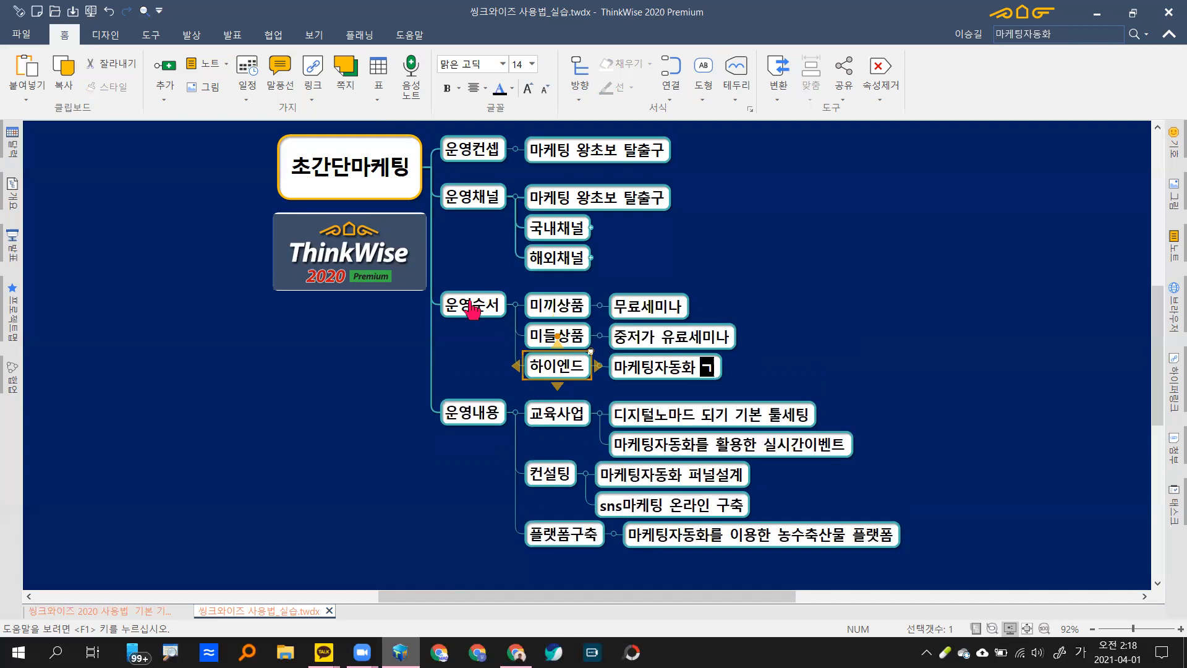
type("교유ㄱ")
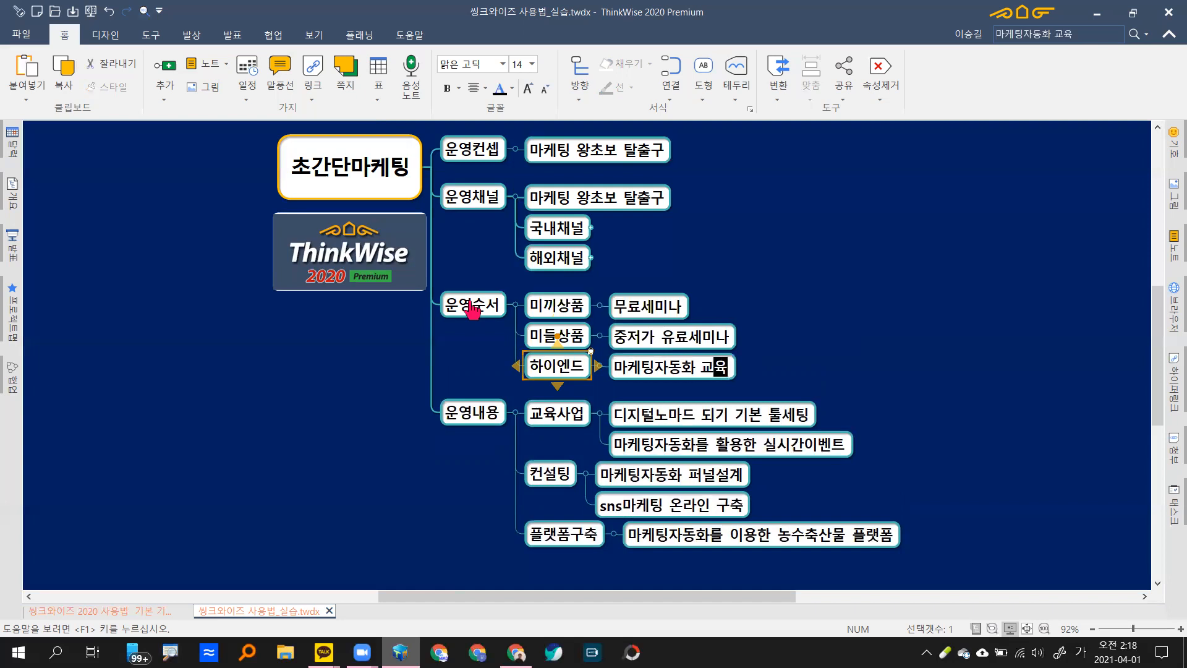
key("Return")
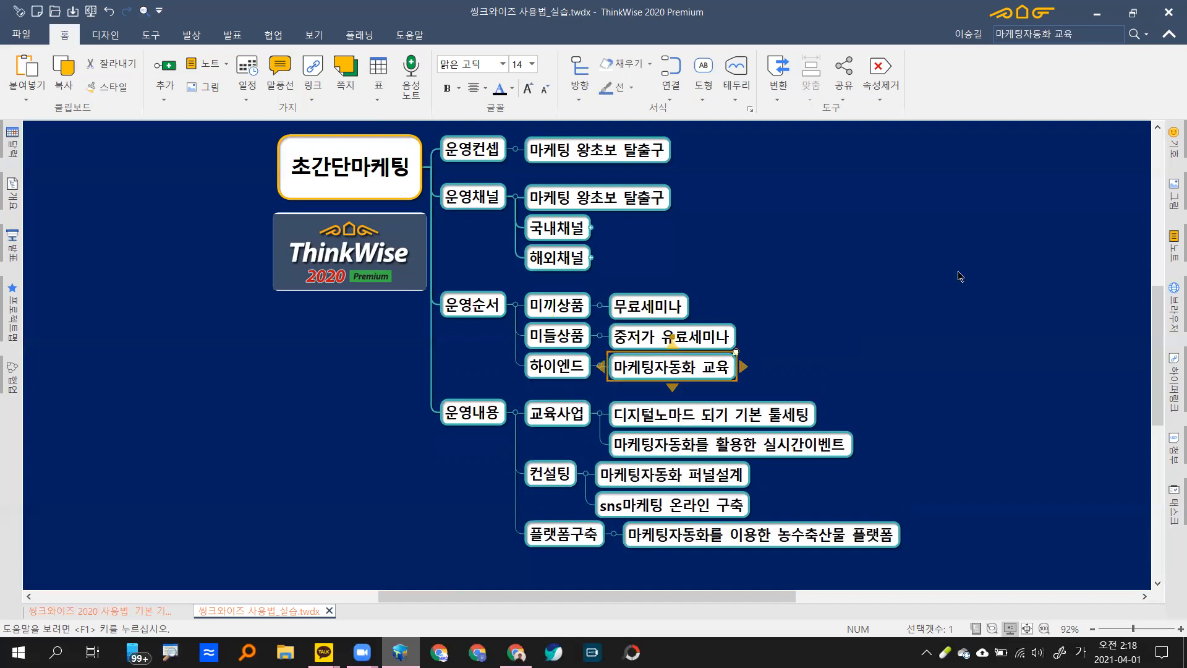
left_click(502, 306)
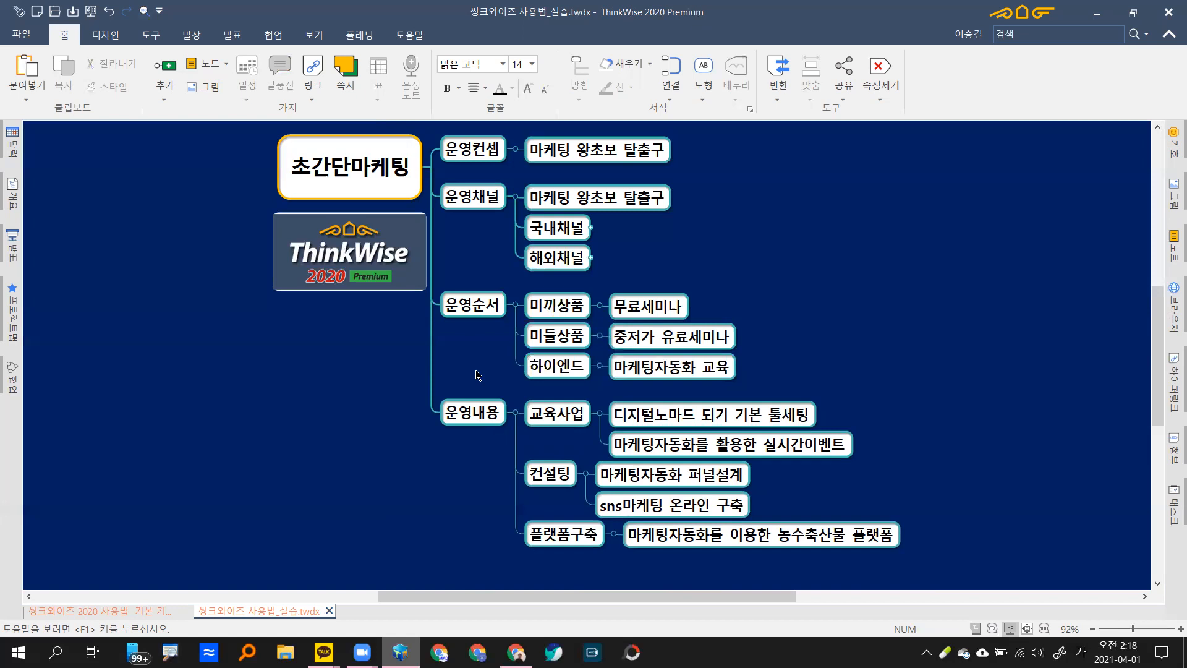
Step: Move 운영내용 above 운영순서 with Ctrl+Up after a failed drag, then deselect
left_click(489, 419)
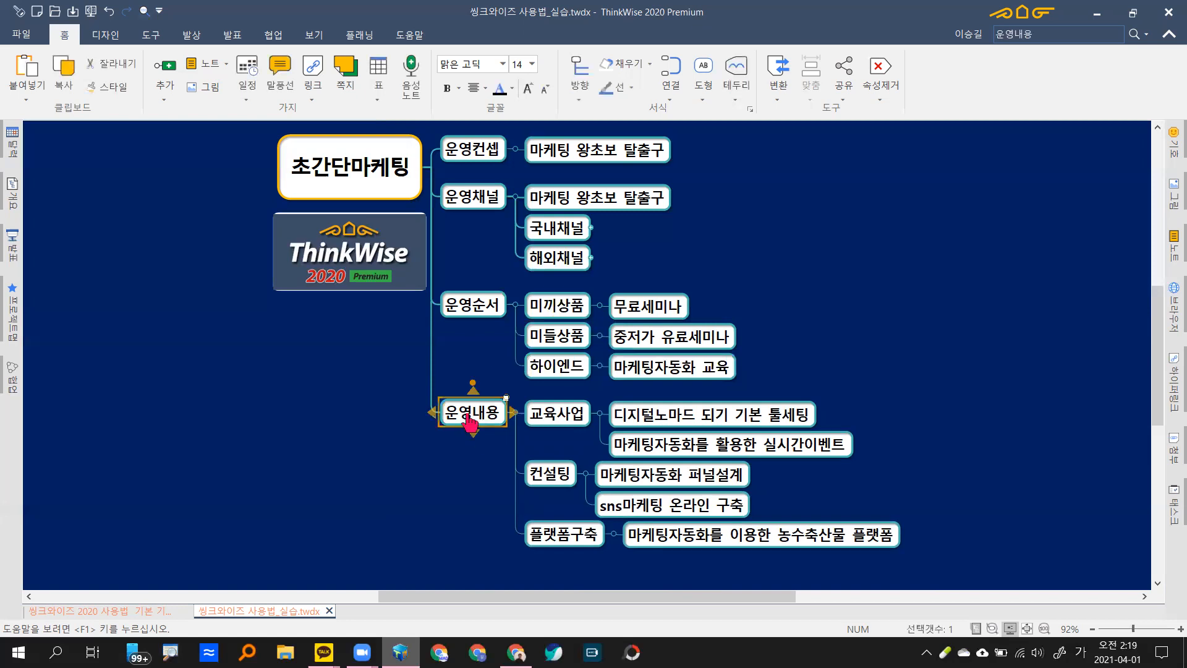
left_click_drag(486, 323, 465, 475)
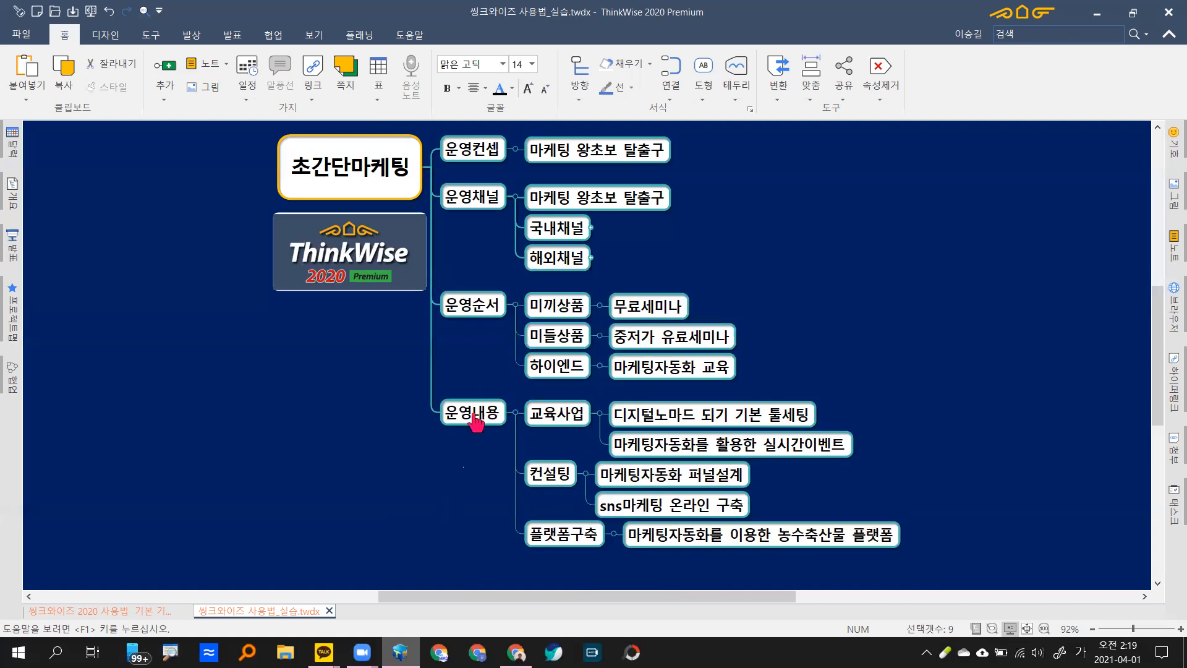
left_click(476, 423)
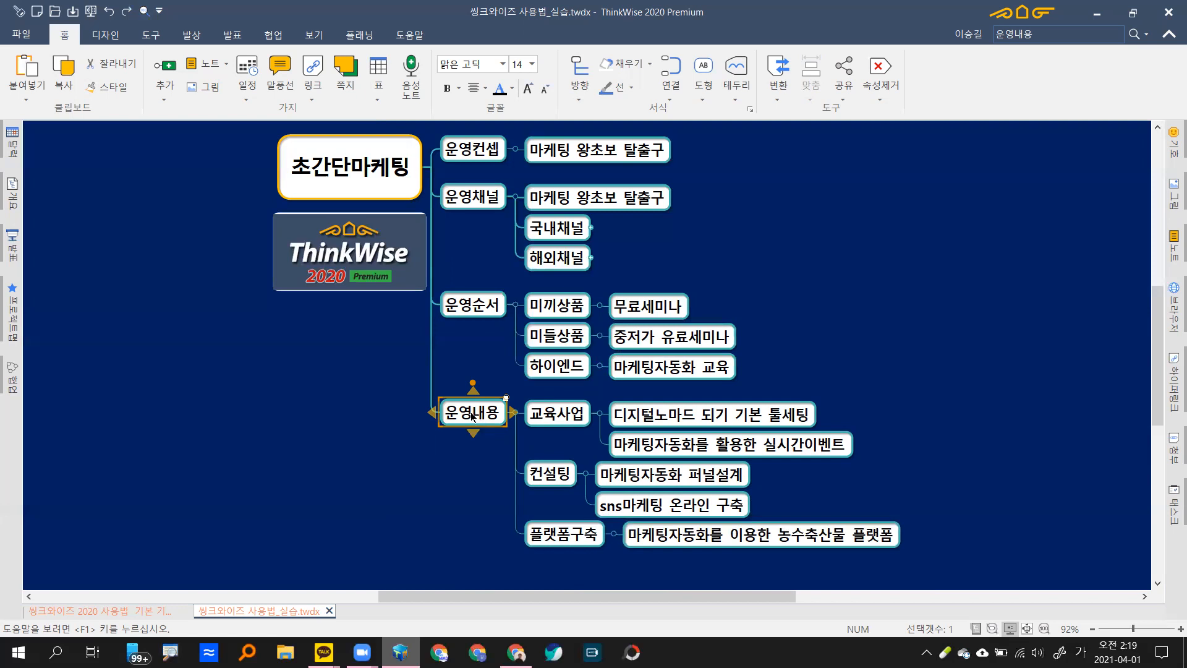
key("ctrl+Up")
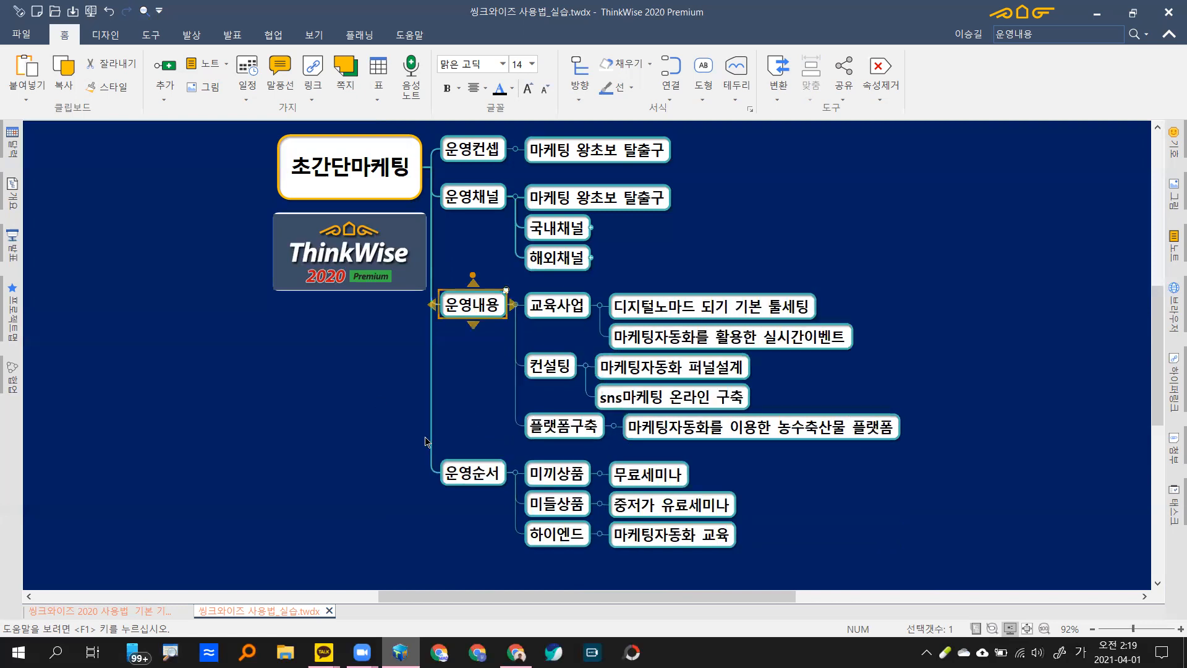
left_click(929, 259)
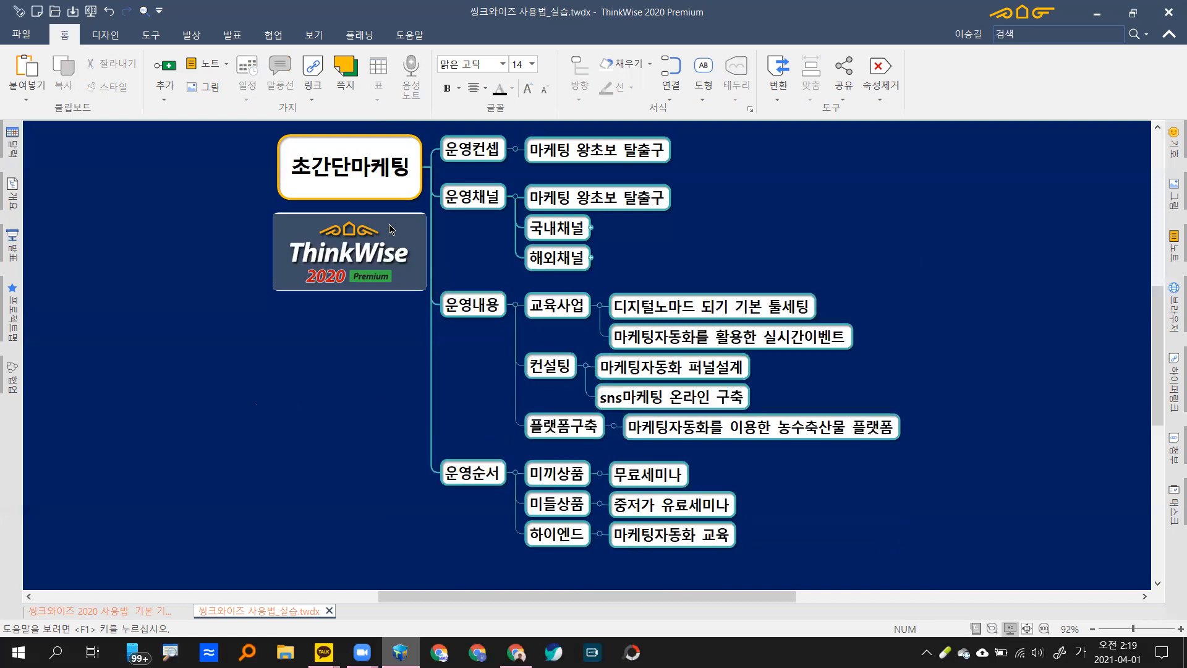
Step: Show the 초간단마케팅 map at levels 2, 3 and 4 (revealing 페이지), then collapse to level 1
left_click(356, 195)
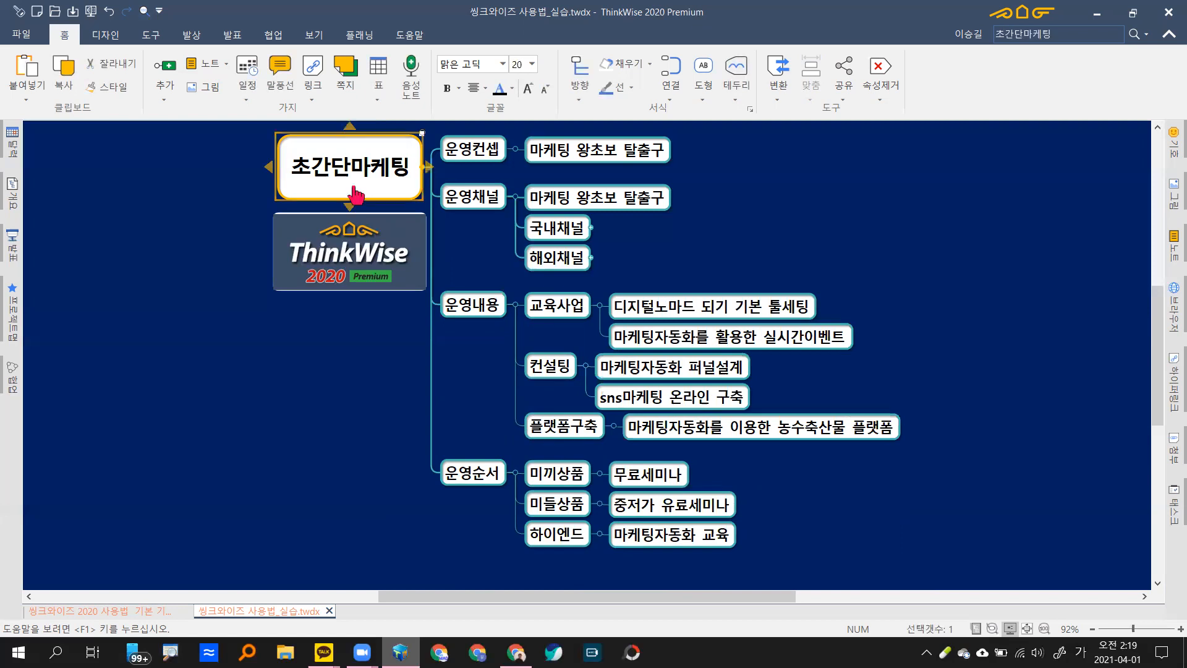
key("Escape")
key("Escape")
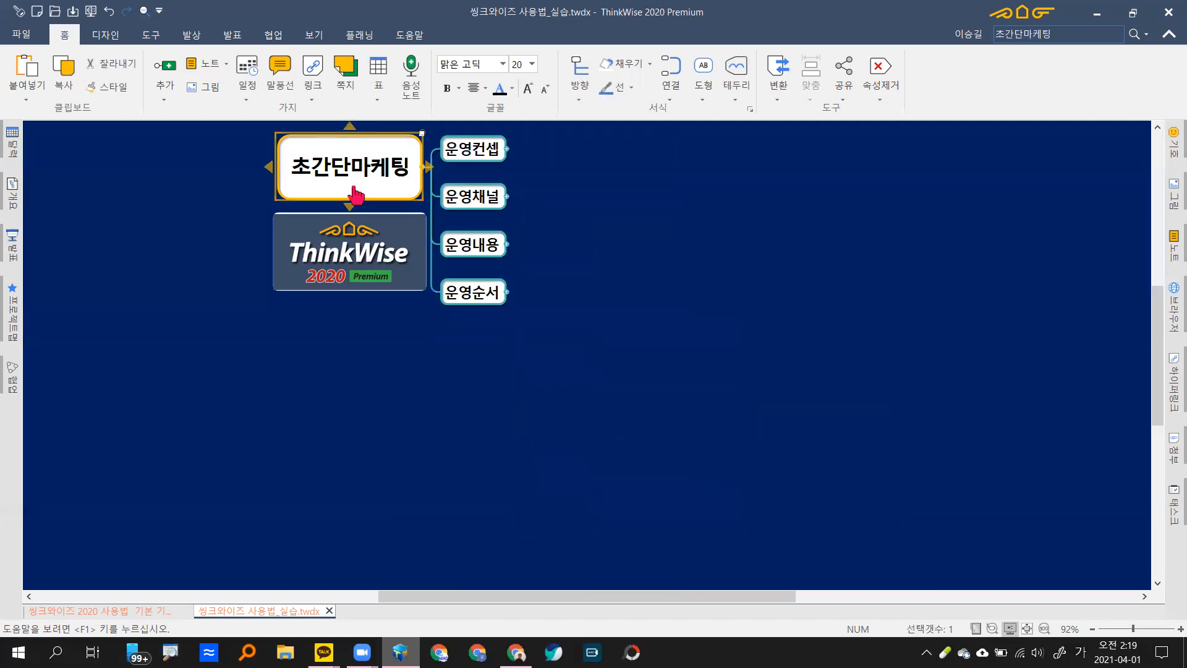
key("ctrl+2")
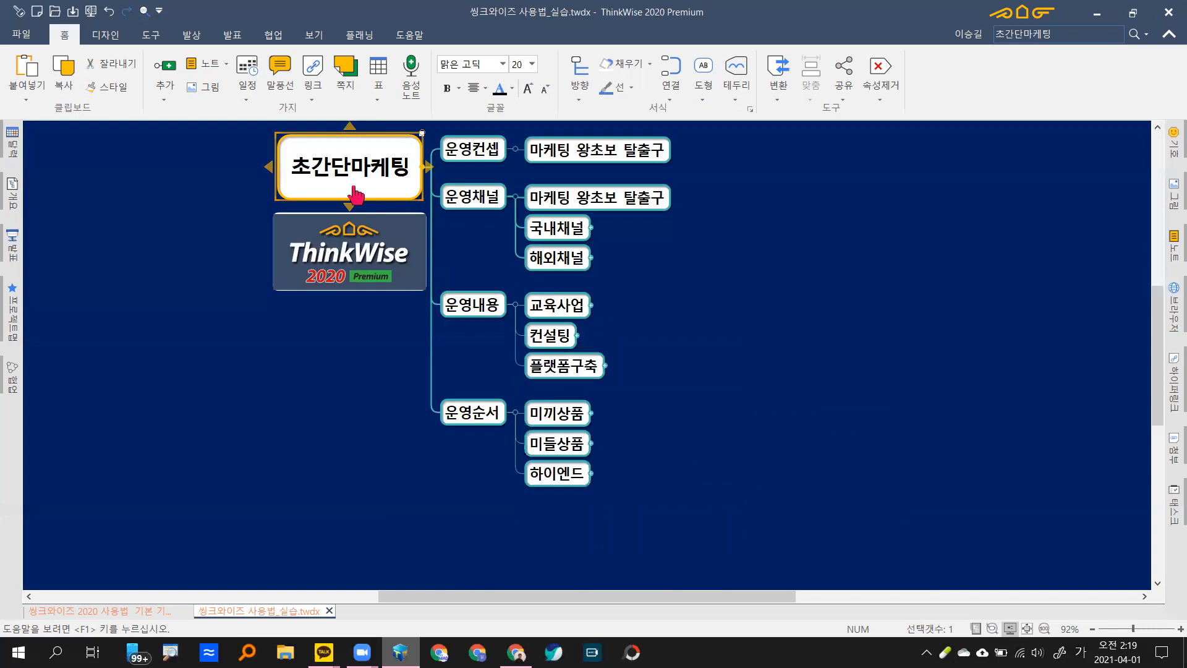
key("ctrl+3")
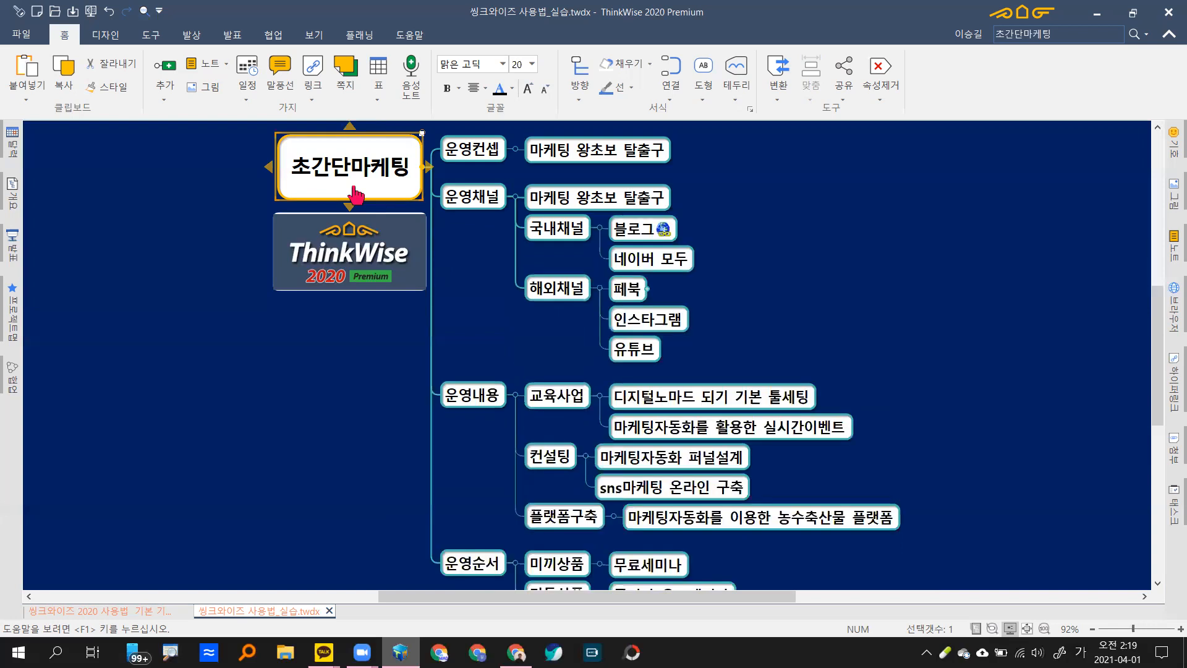
key("ctrl+4")
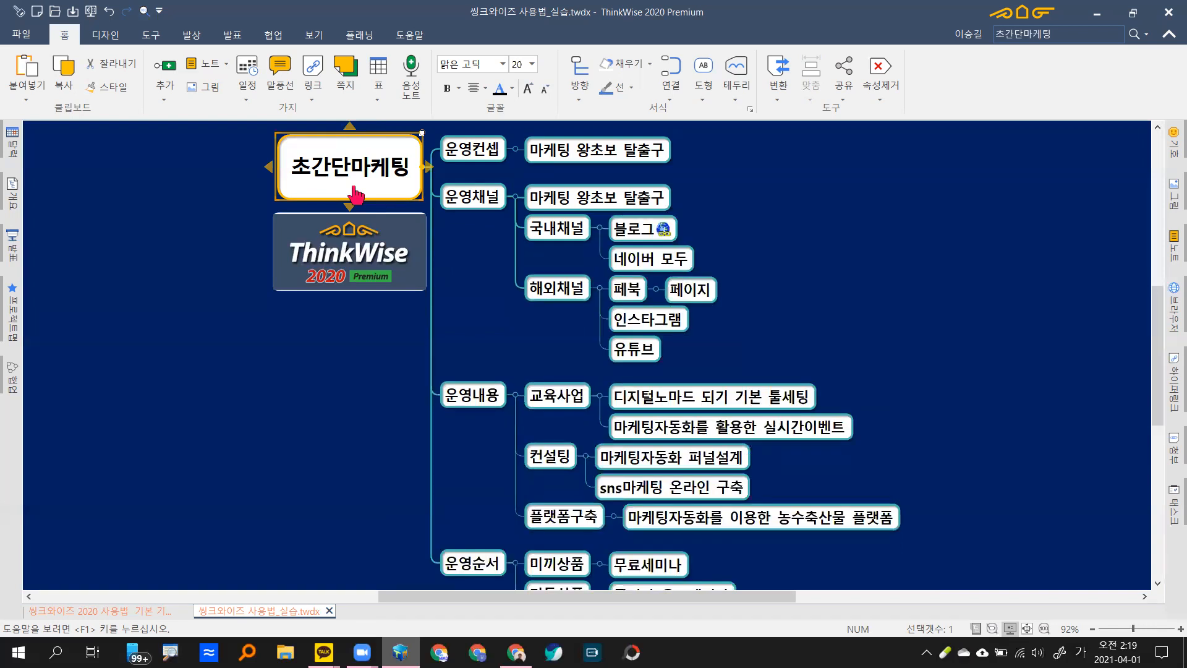
key("ctrl+3")
key("ctrl+4")
key("ctrl+2")
key("ctrl+1")
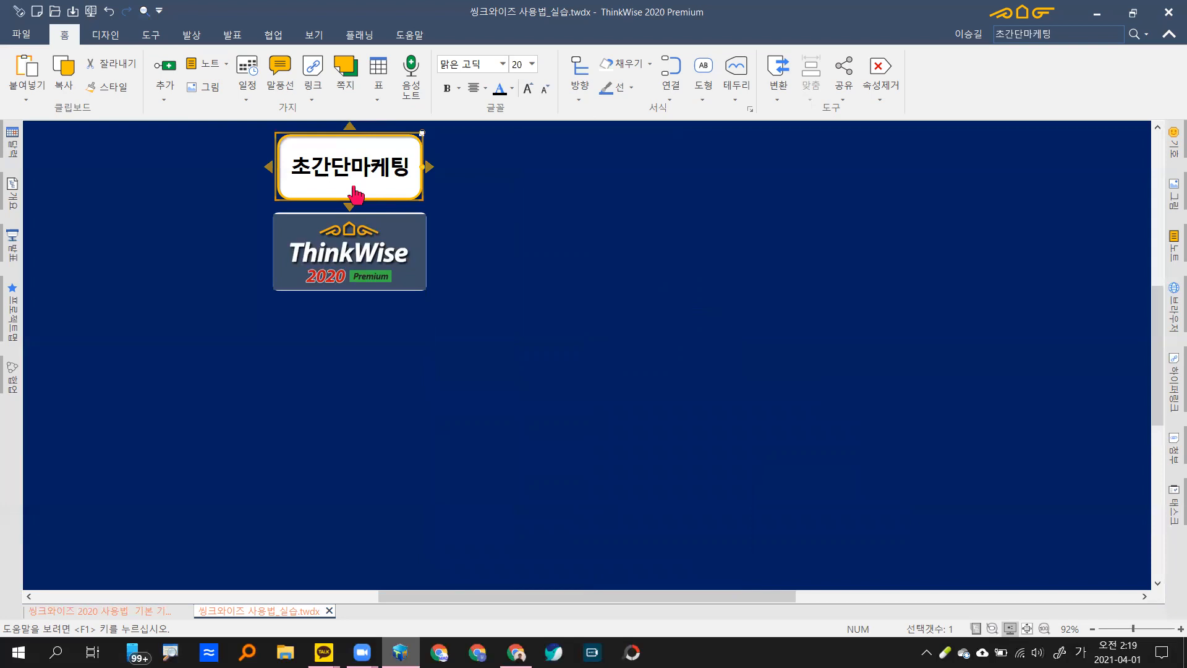
Step: Toggle between all levels and level 1, fit the map to the window, then undo to fold the root
key("ctrl+0")
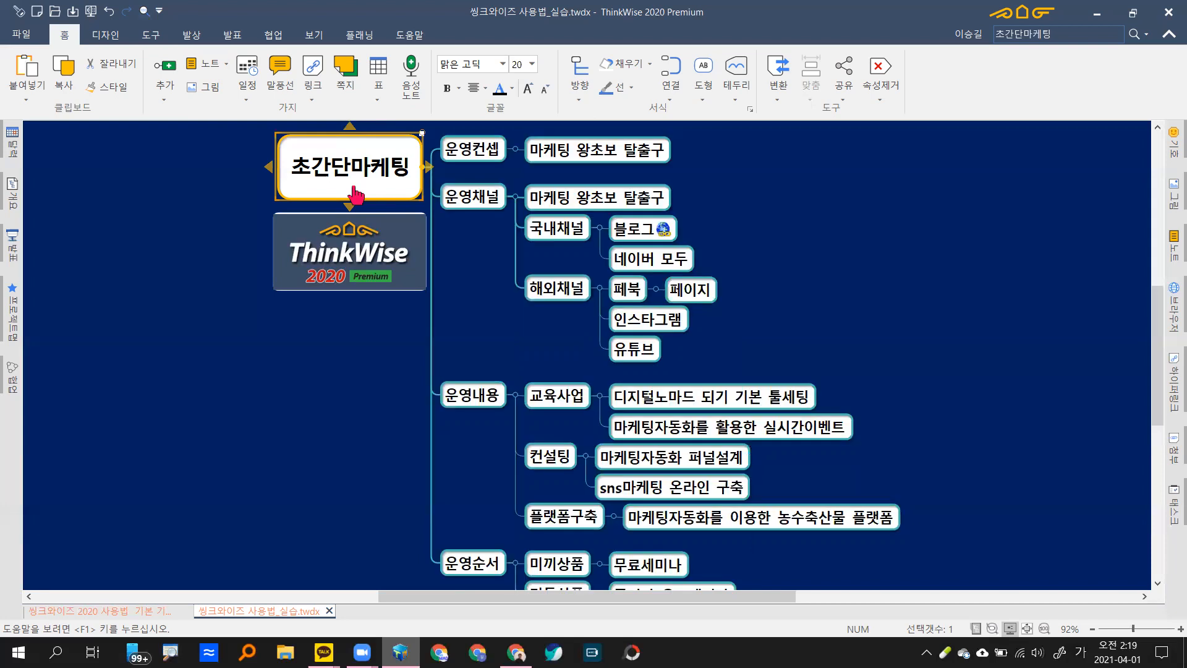
key("ctrl+1")
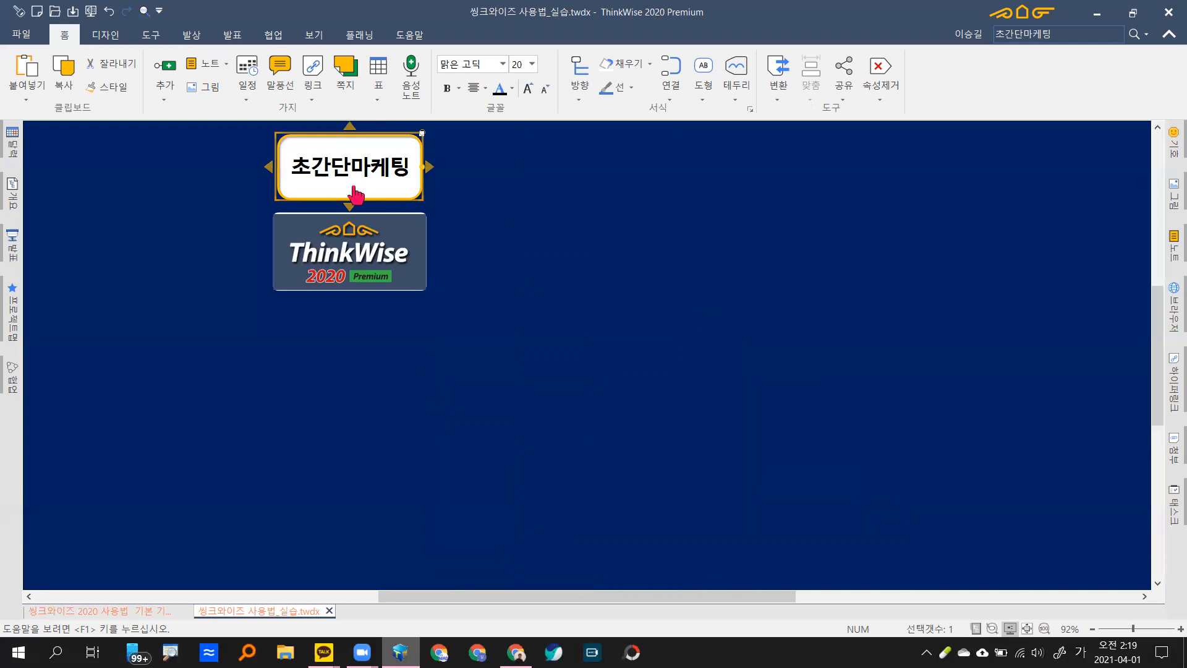
key("ctrl+0")
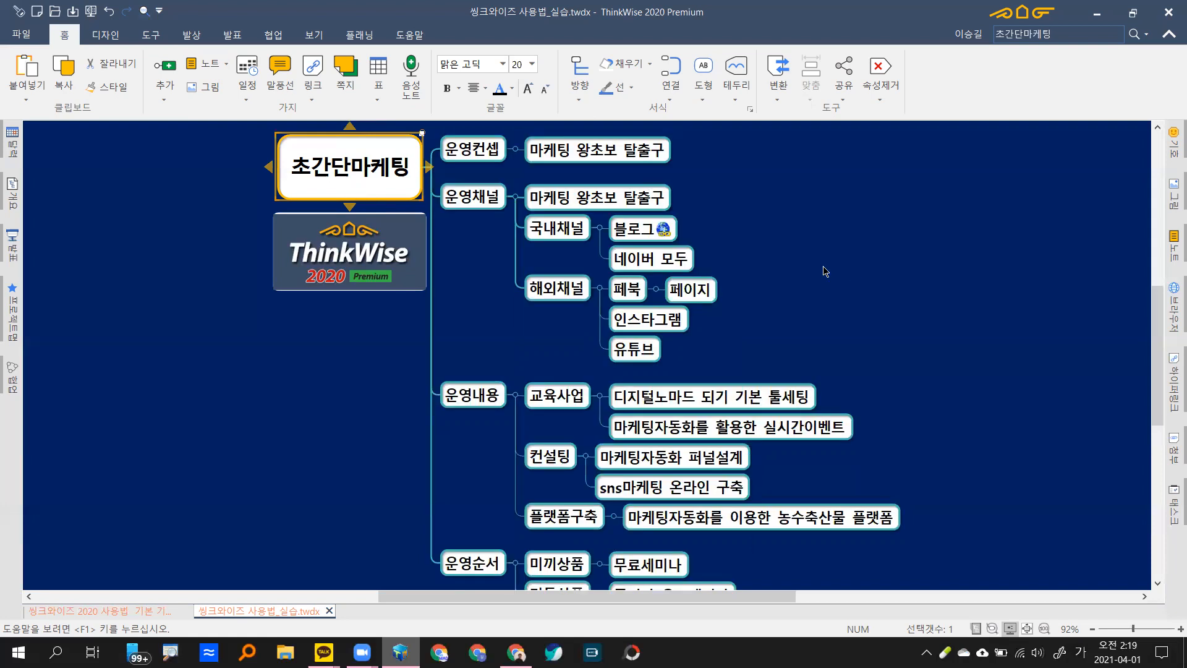
key("F5")
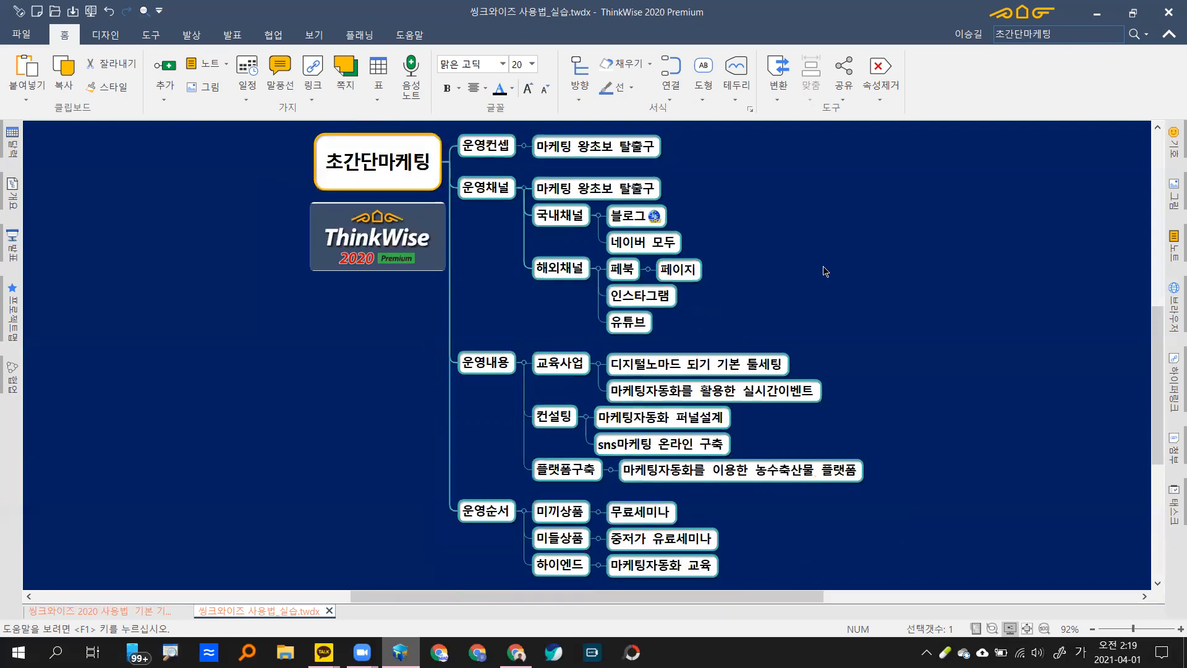
left_click(823, 267)
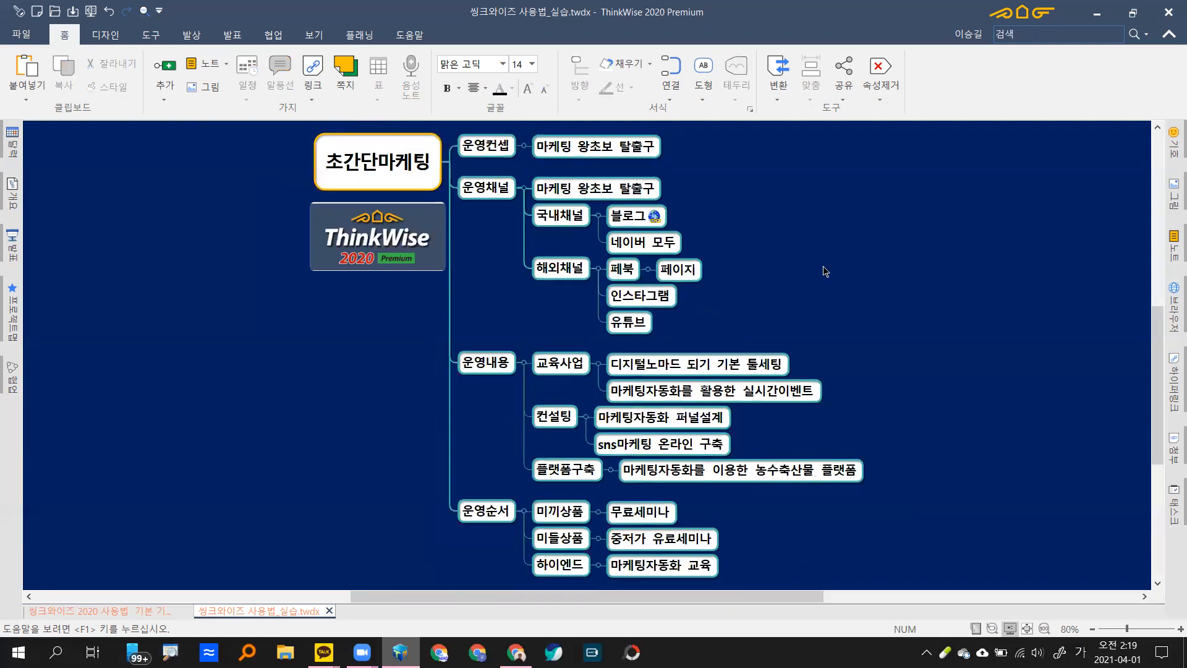
key("ctrl+z")
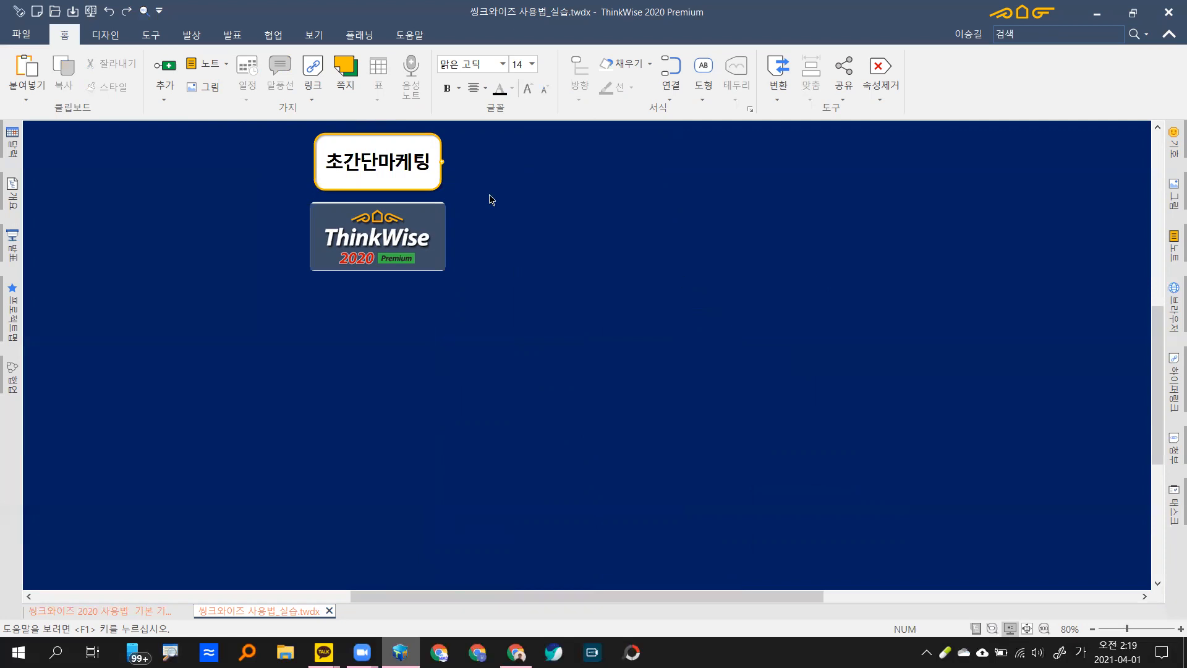
Step: Redo on the root topic to restore all four branches down to 페이지, then zoom in and out
left_click(444, 186)
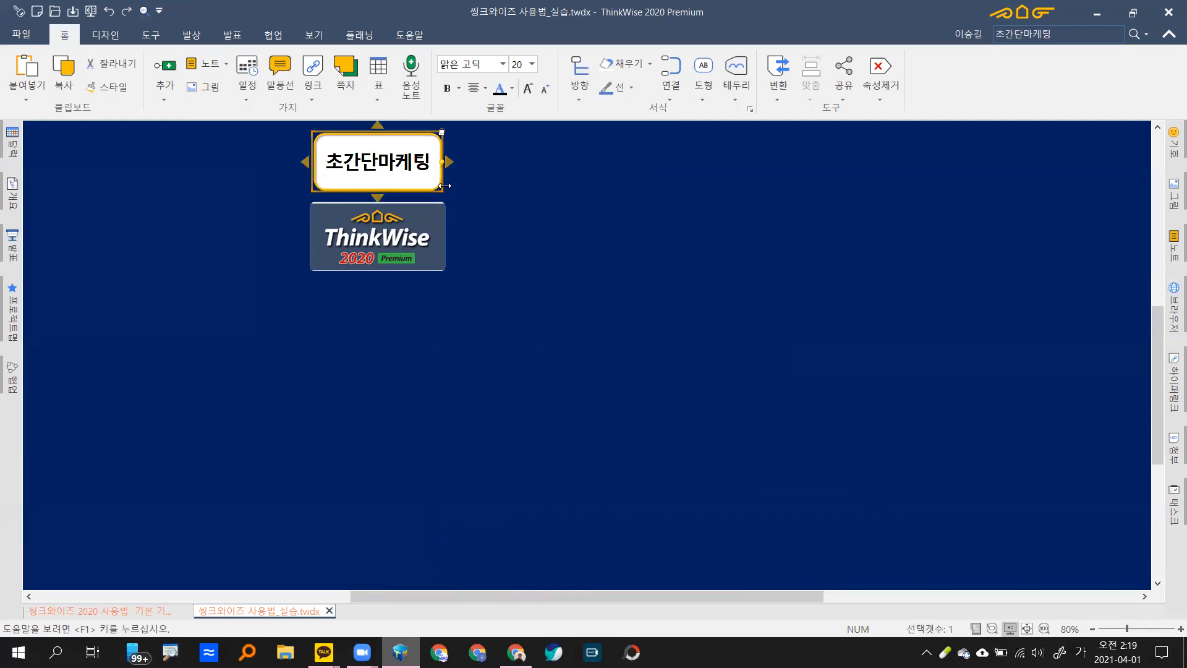
key("ctrl+y")
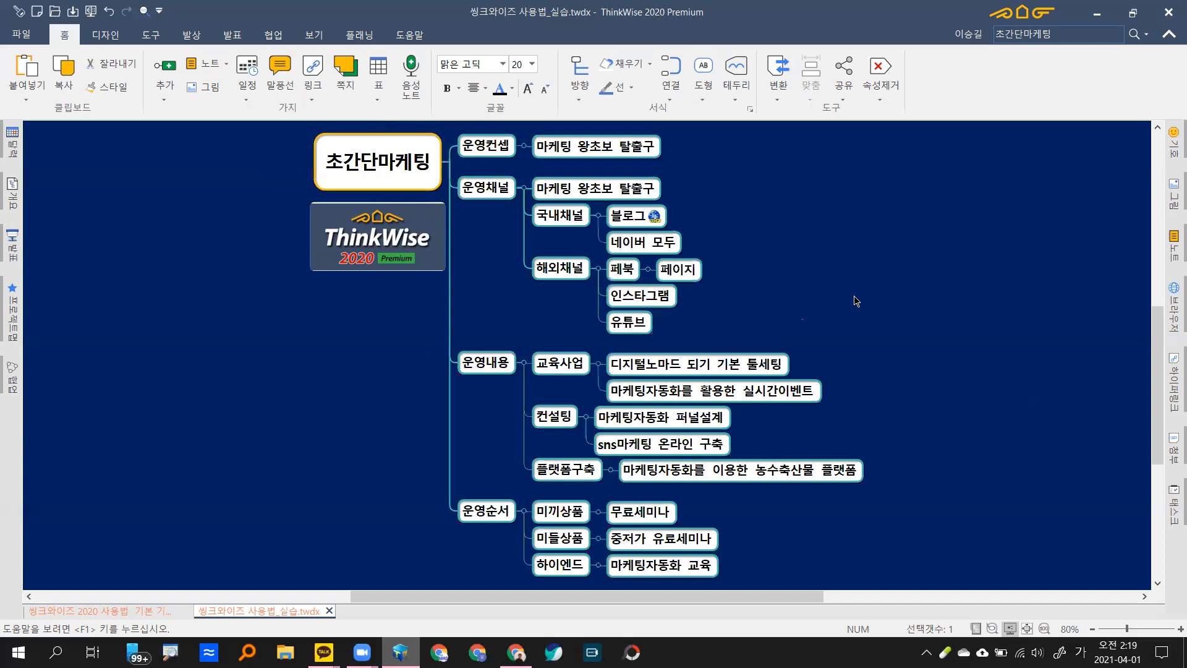
left_click(856, 301)
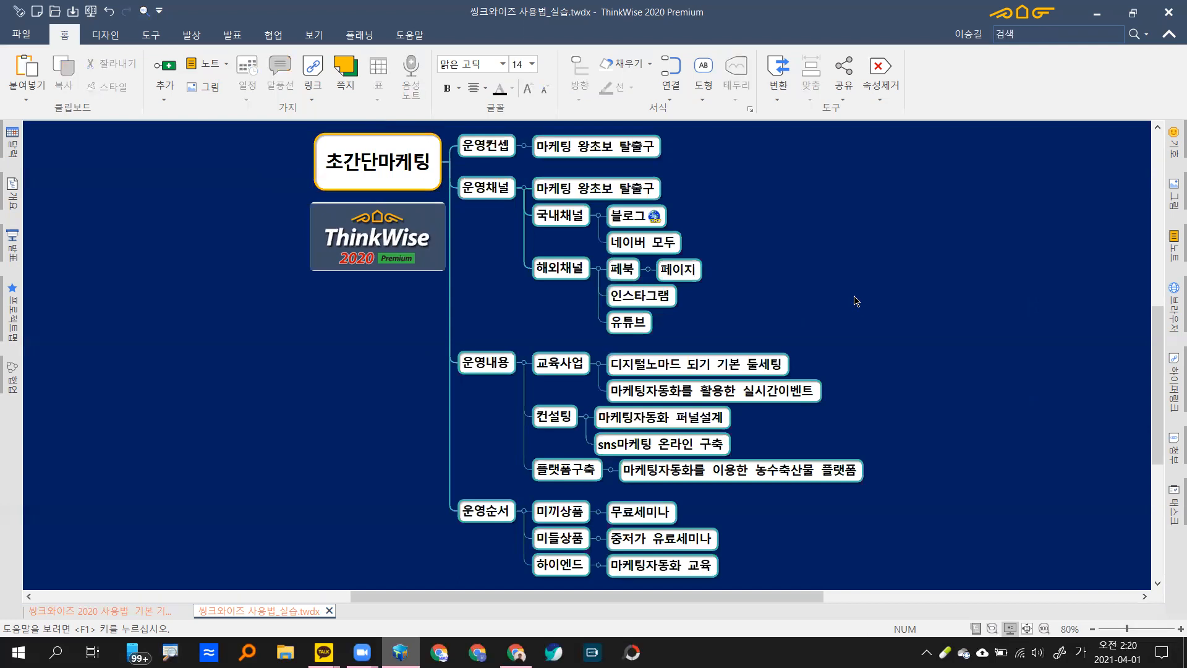
scroll(855, 301, "up", 2)
scroll(862, 300, "up", 1)
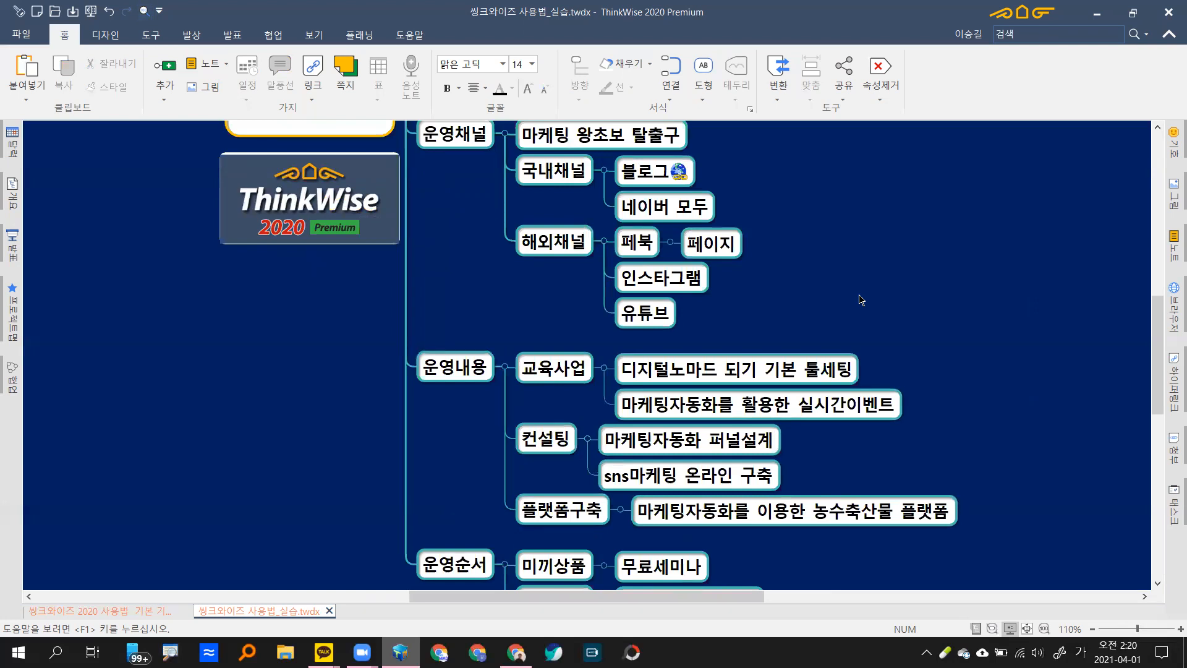
scroll(861, 300, "down", 3)
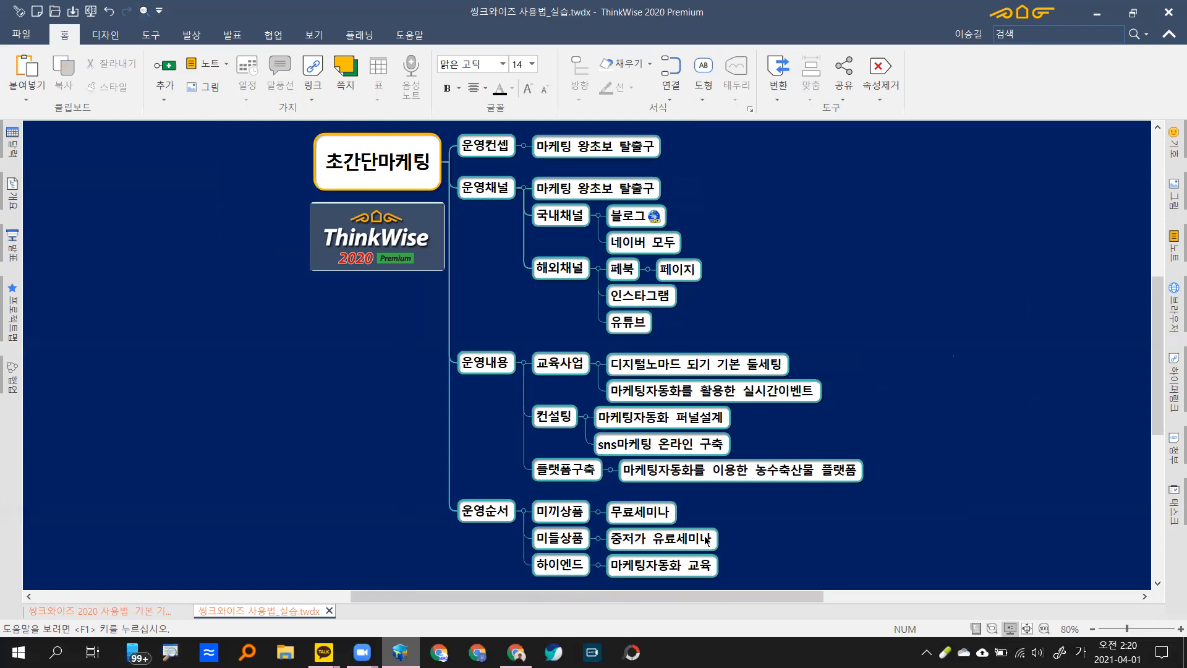
Step: Glance at the 파일 view, then switch to 디자인 to show the available map themes
left_click(31, 38)
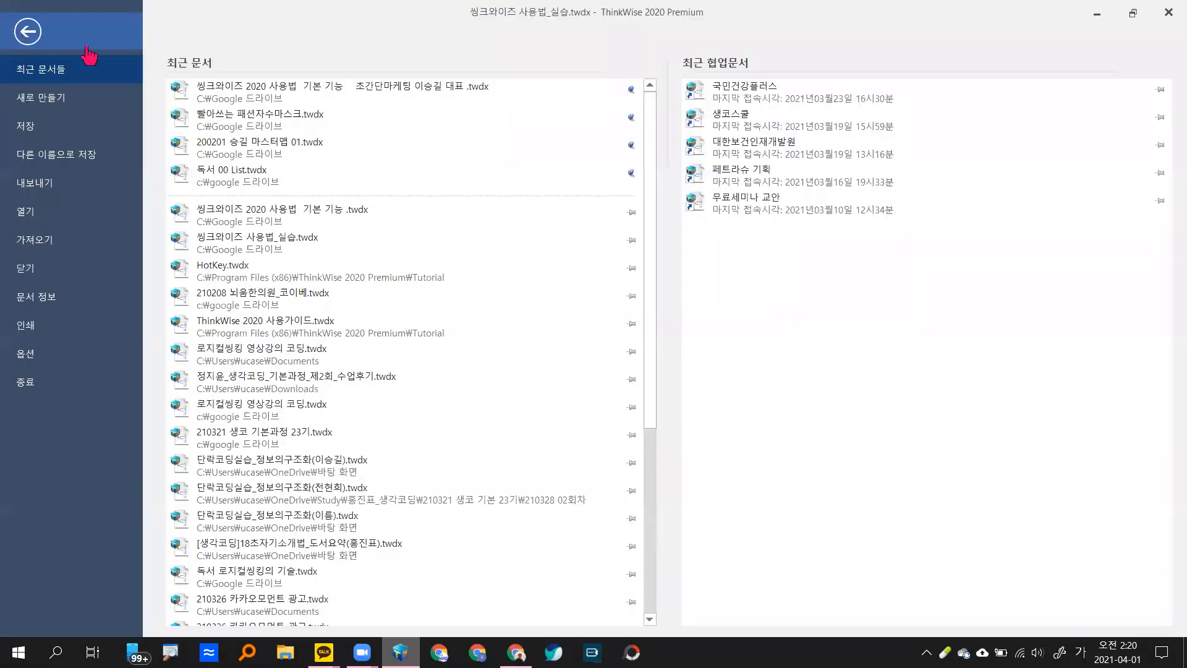
key("Escape")
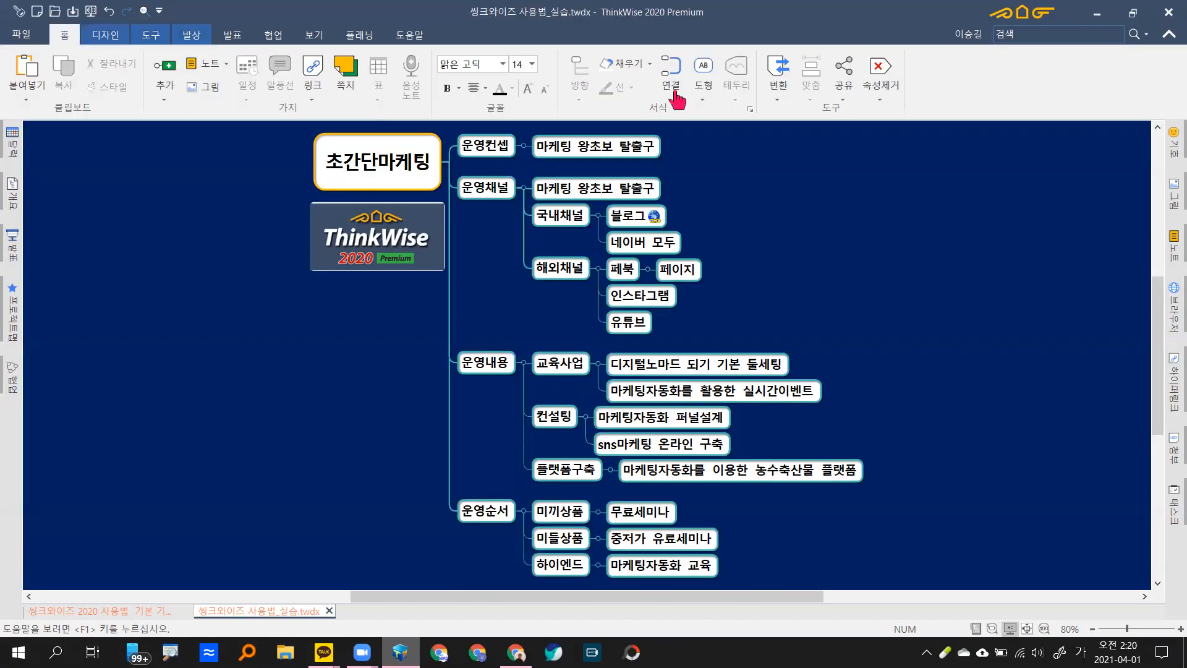
left_click(101, 38)
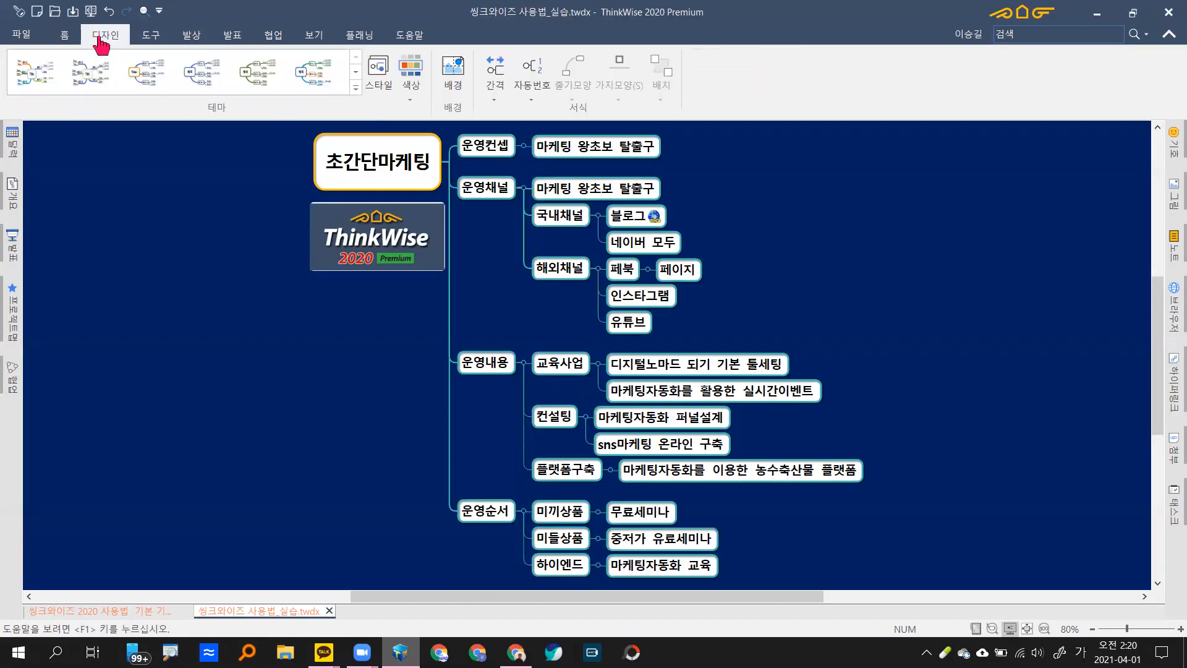